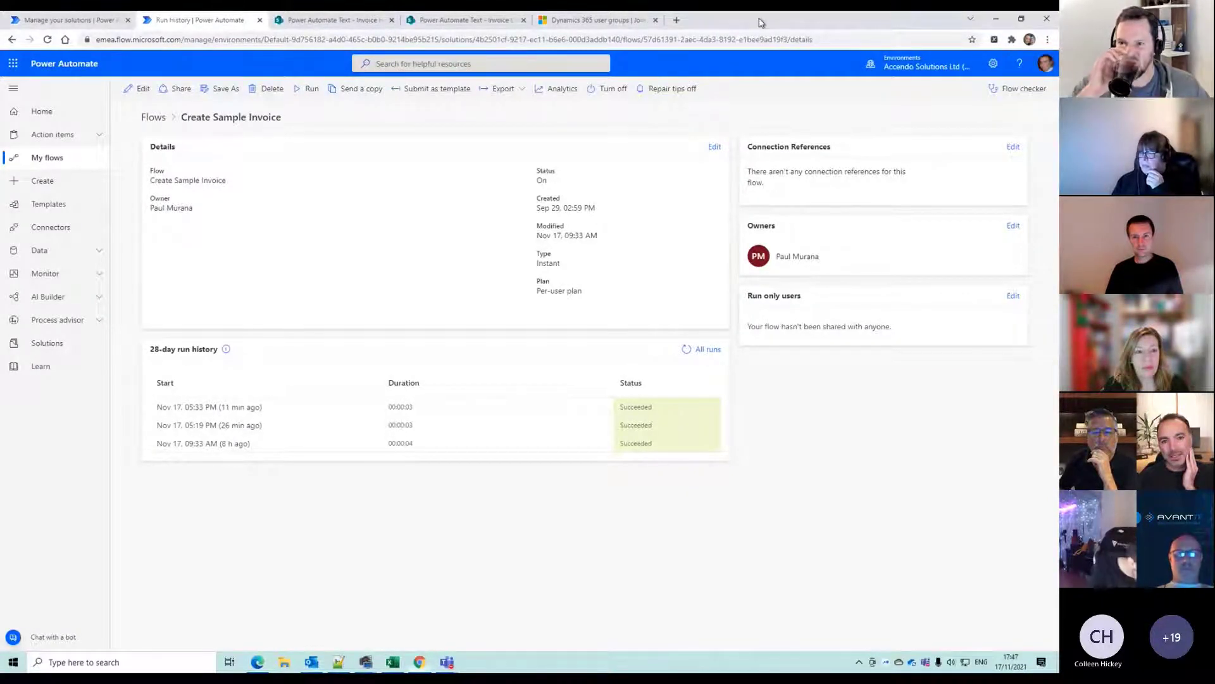
# Reduce the browser window to fit within the desktop and run the Create Sample Invoice flow
pyautogui.moveTo(873, 19); pyautogui.dragTo(603, 44)
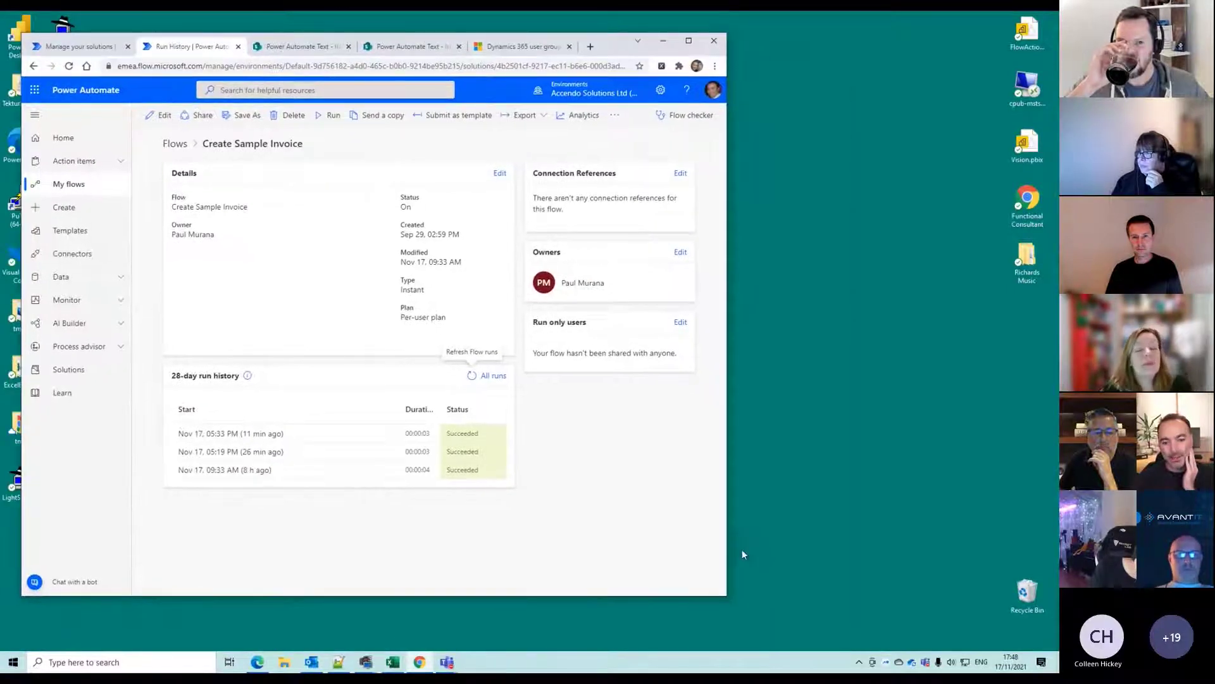
pyautogui.moveTo(720, 595); pyautogui.dragTo(1045, 635)
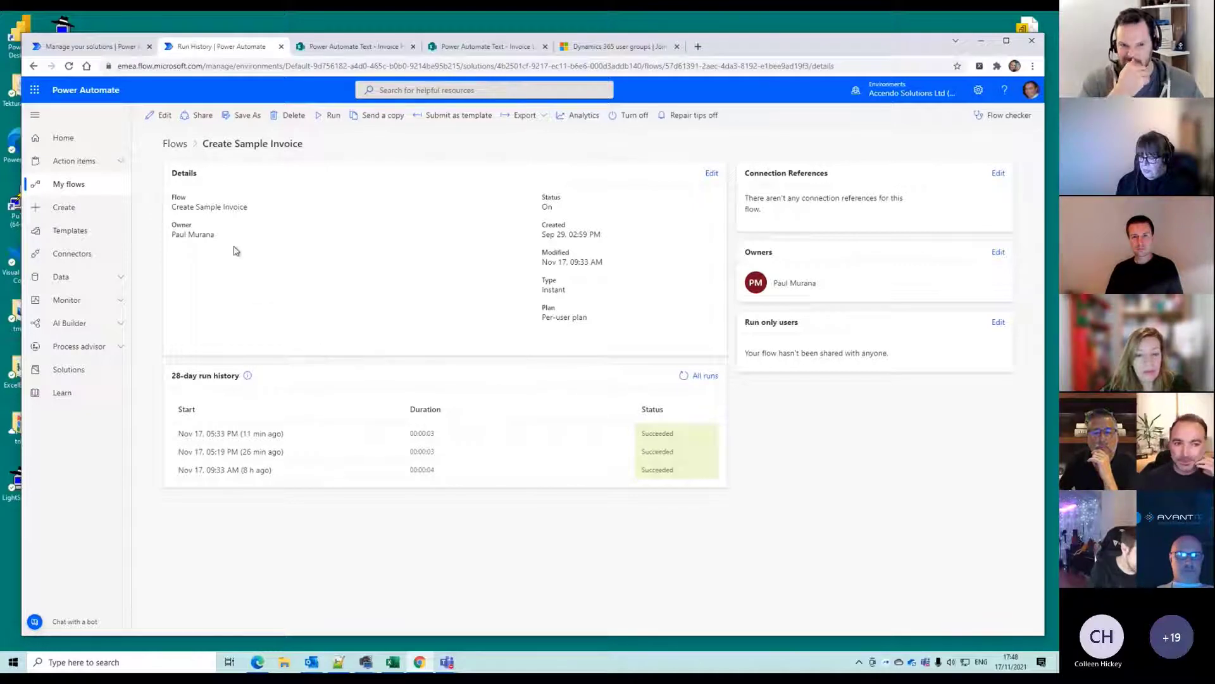
pyautogui.click(327, 116)
pyautogui.click(880, 614)
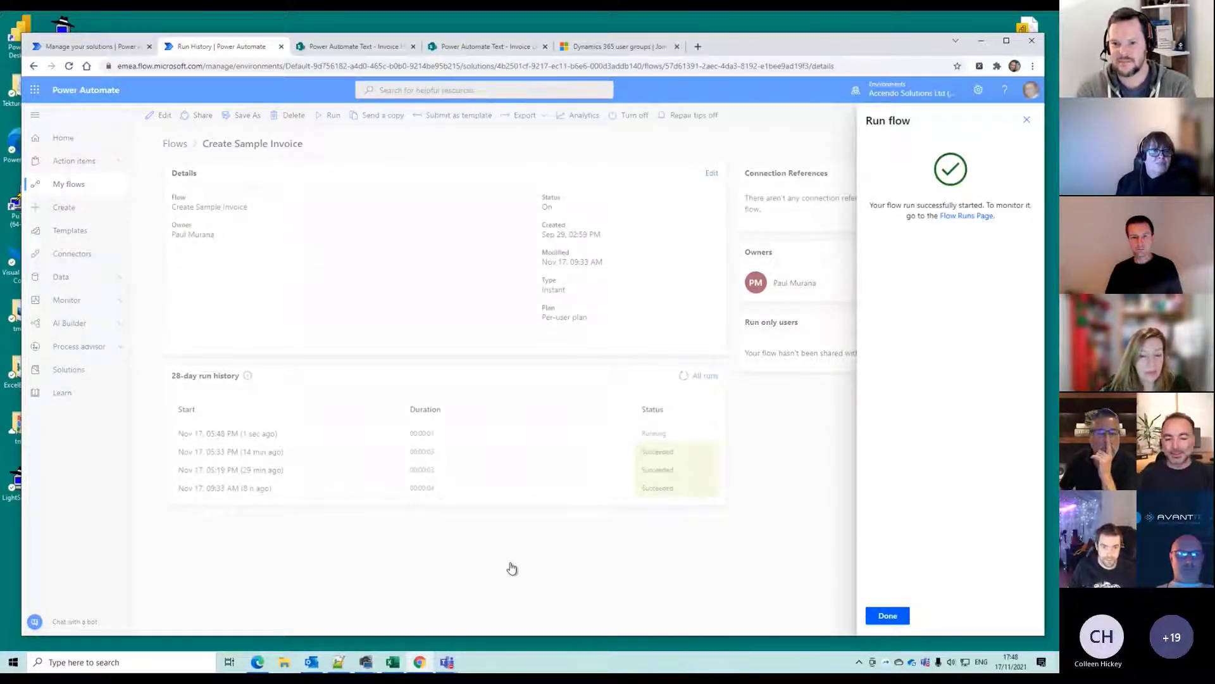
pyautogui.click(881, 617)
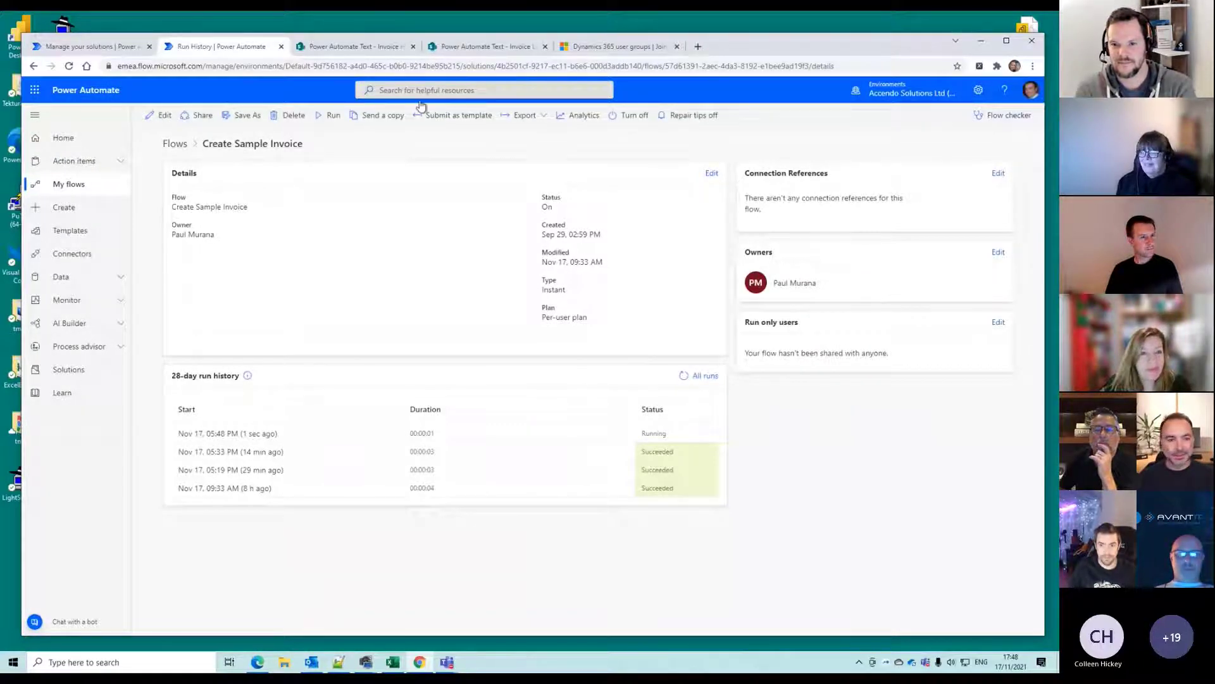
# Refresh the SharePoint Invoice Header list, view it and the Invoice Lines list, and return to the flow's run history
pyautogui.click(371, 50)
pyautogui.click(69, 66)
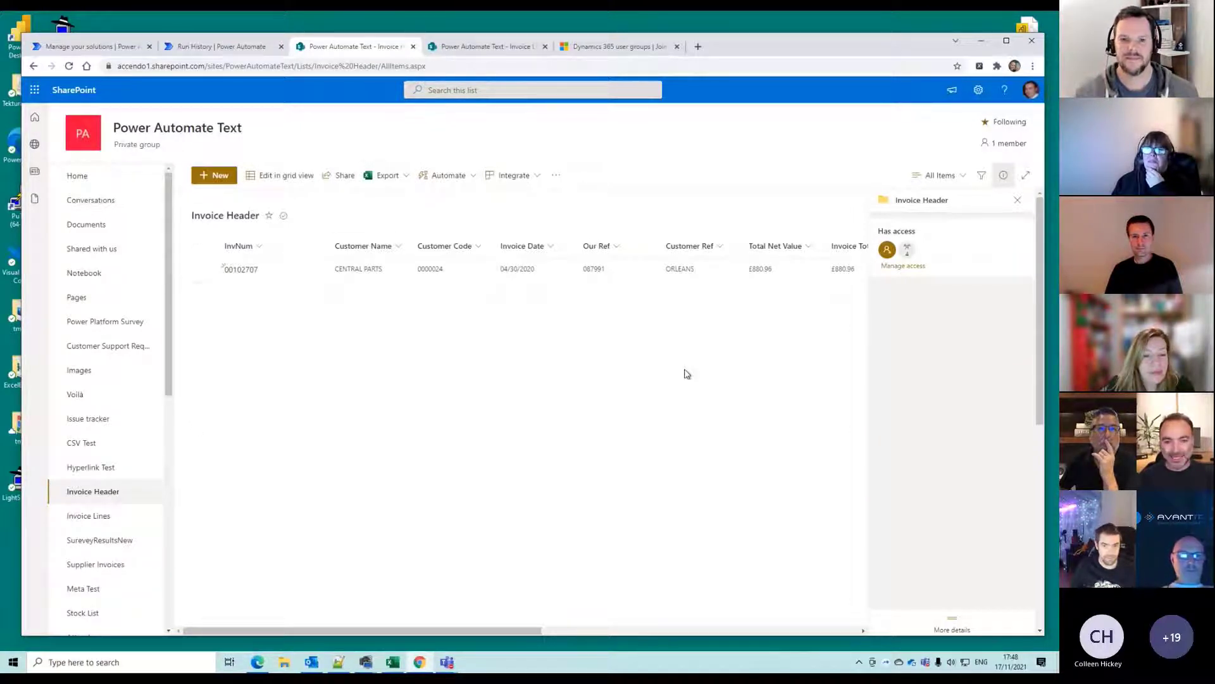
pyautogui.click(1018, 200)
pyautogui.click(89, 515)
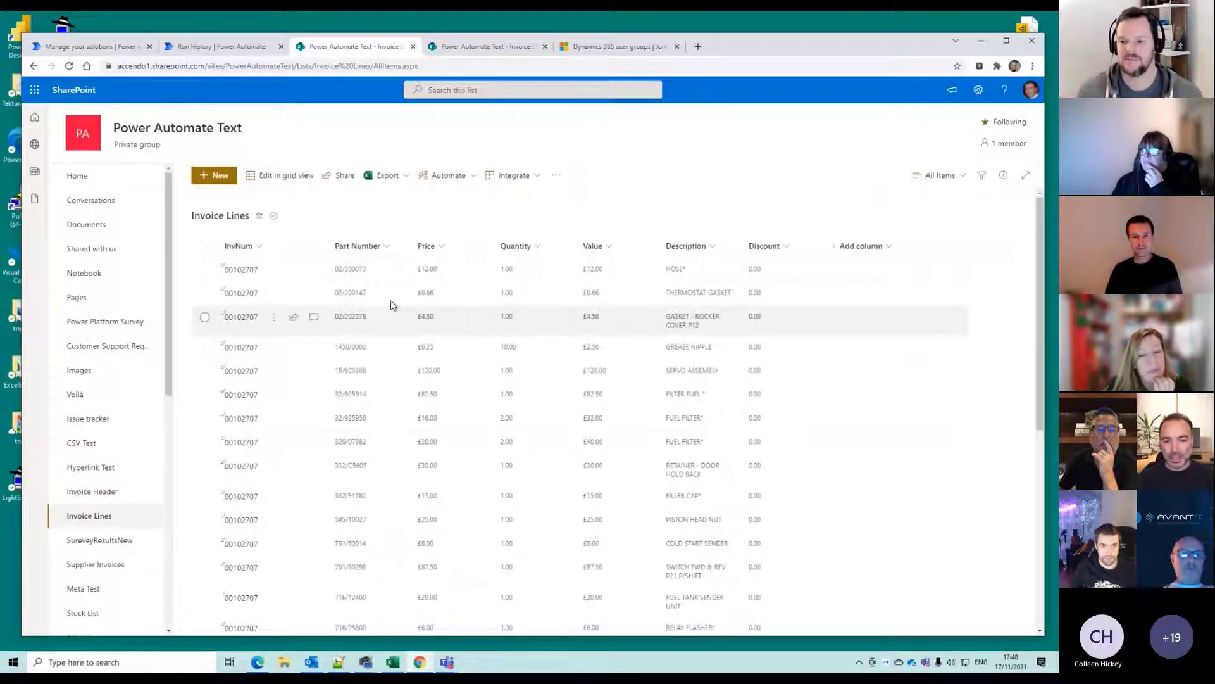
pyautogui.click(228, 46)
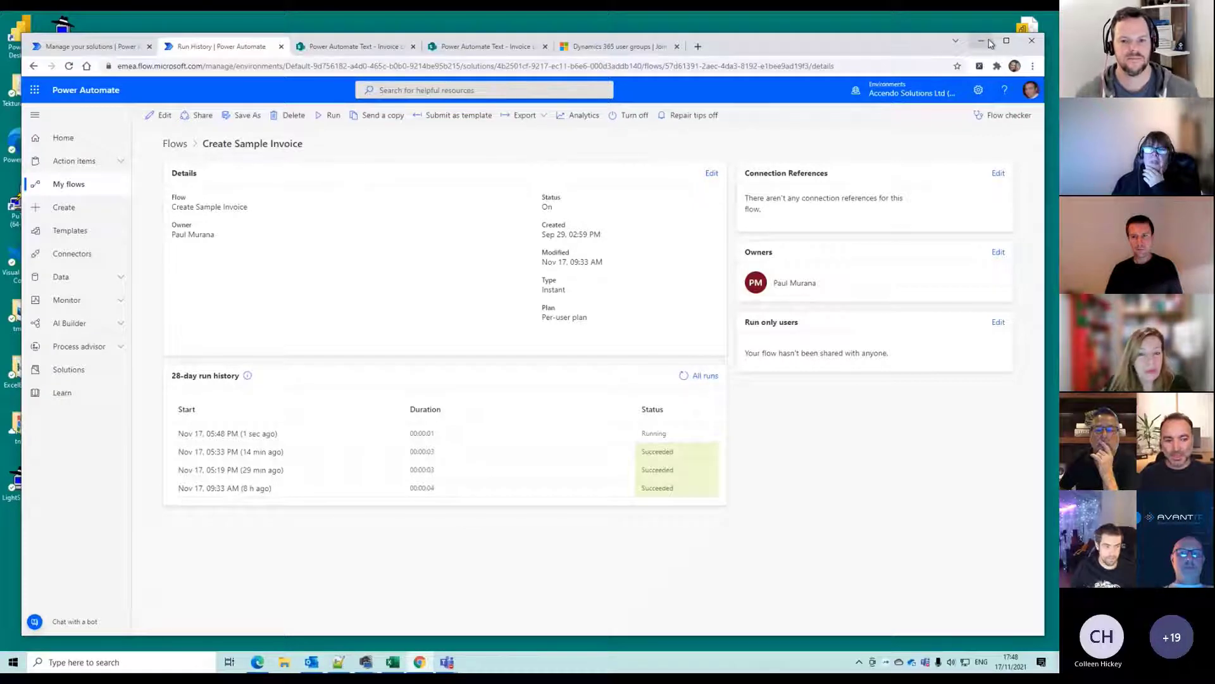
# Switch to Outlook, open the invoice link in the newest Tachytelic Accounts email, and reload the invoice page in the browser
pyautogui.click(311, 662)
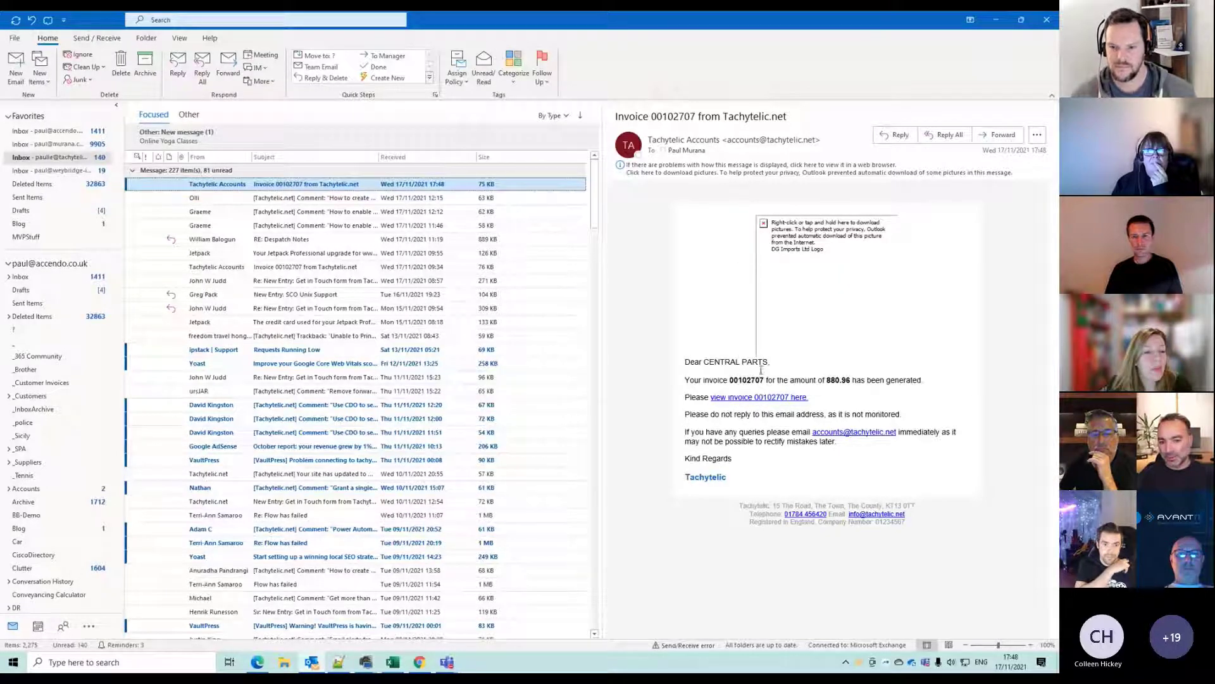
pyautogui.click(753, 398)
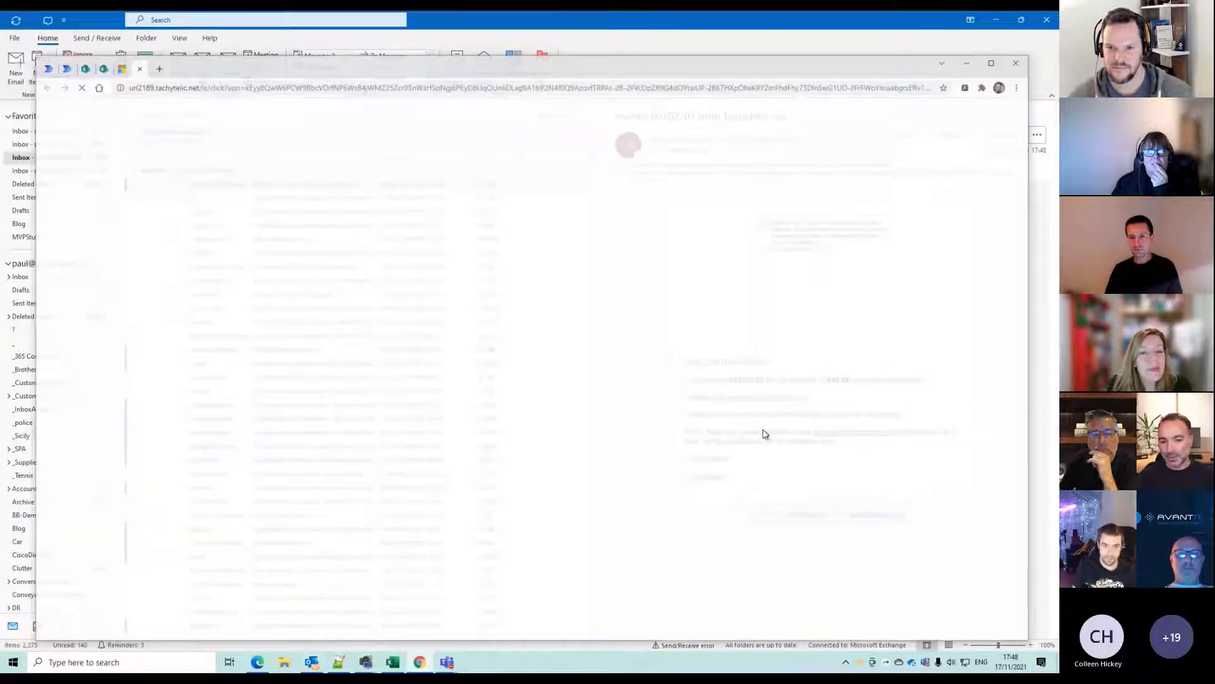
pyautogui.click(996, 19)
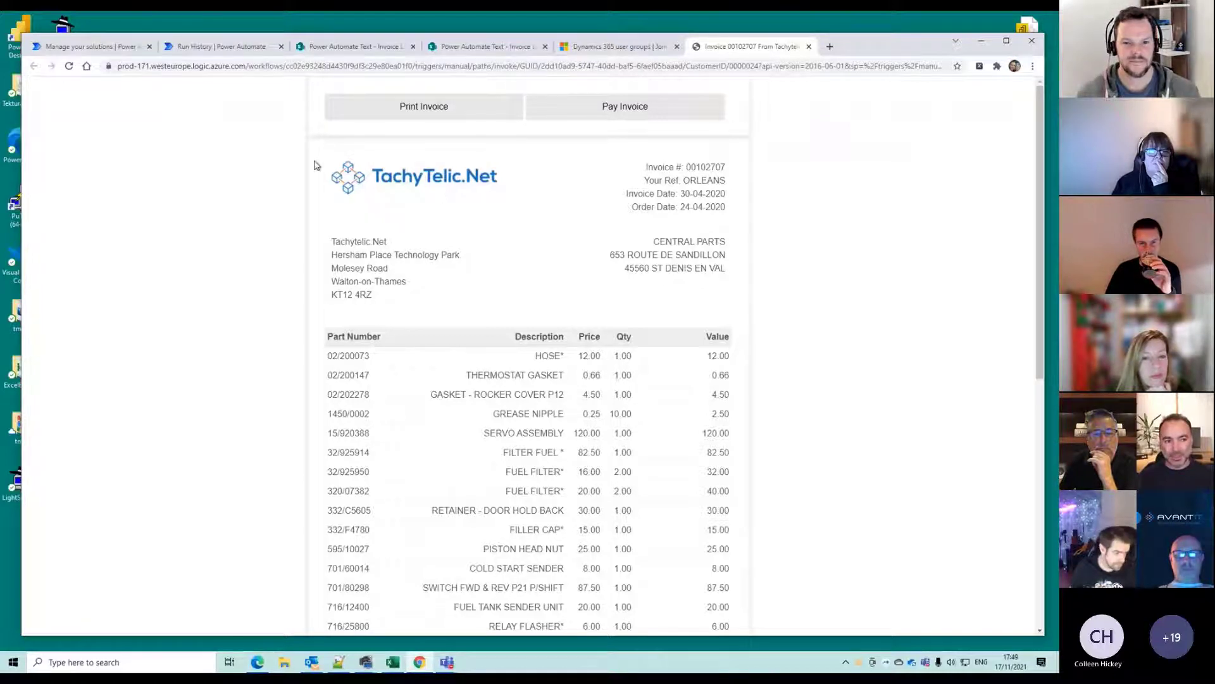
pyautogui.click(69, 66)
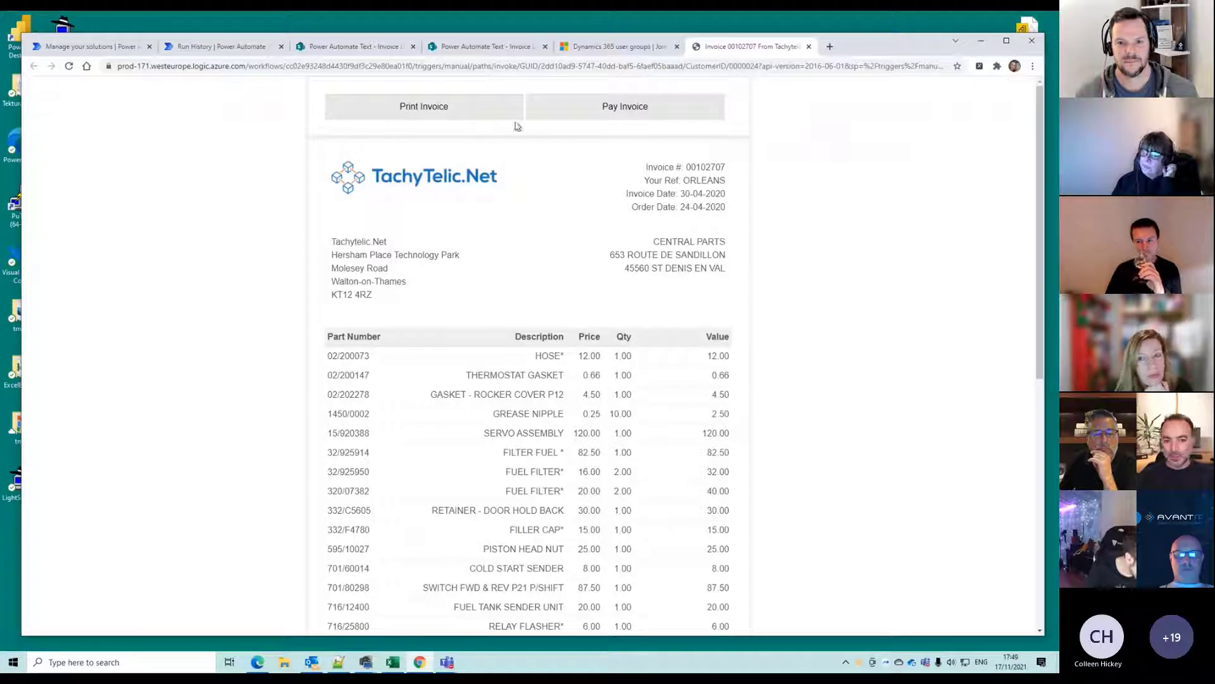
# Preview the invoice's printout with Save as PDF as the destination, and leave without saving a file
pyautogui.click(415, 120)
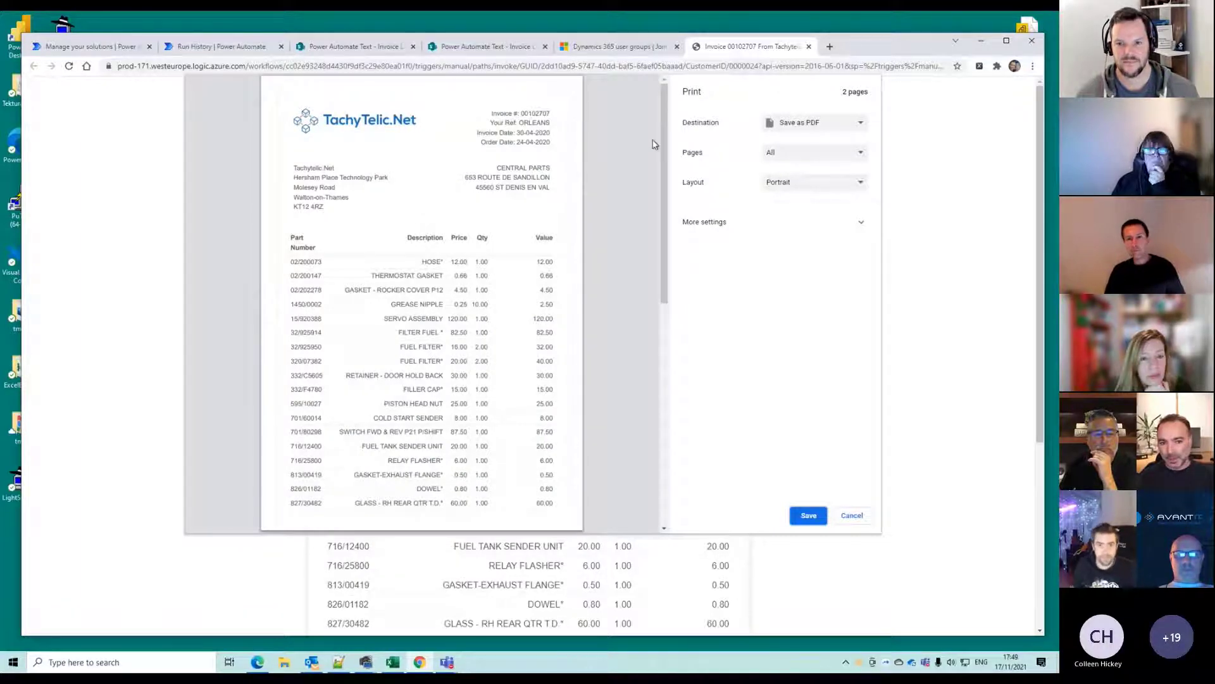
pyautogui.moveTo(662, 134); pyautogui.dragTo(605, 152)
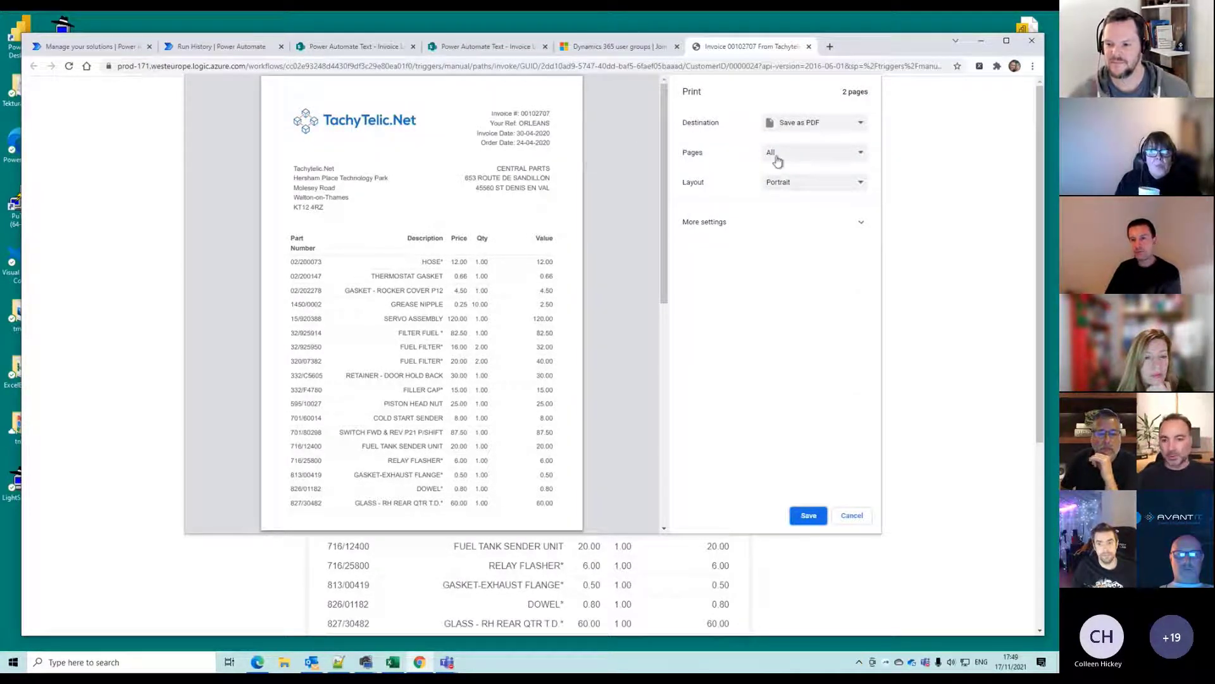
pyautogui.click(810, 515)
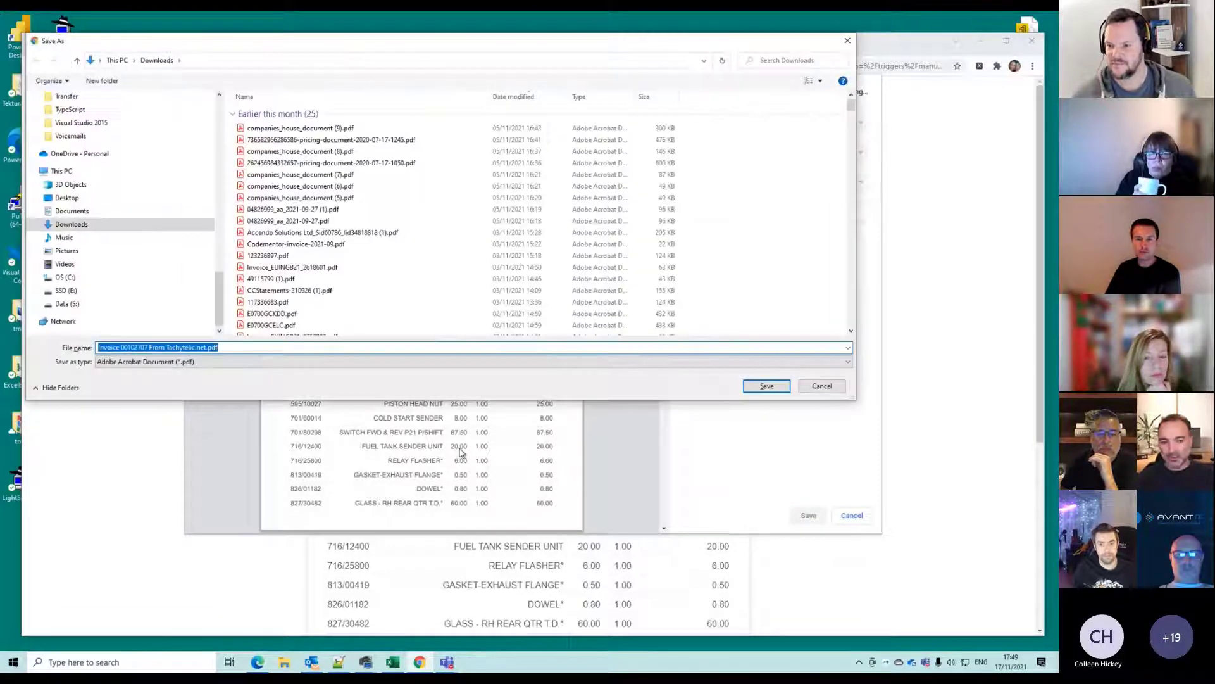
pyautogui.click(822, 386)
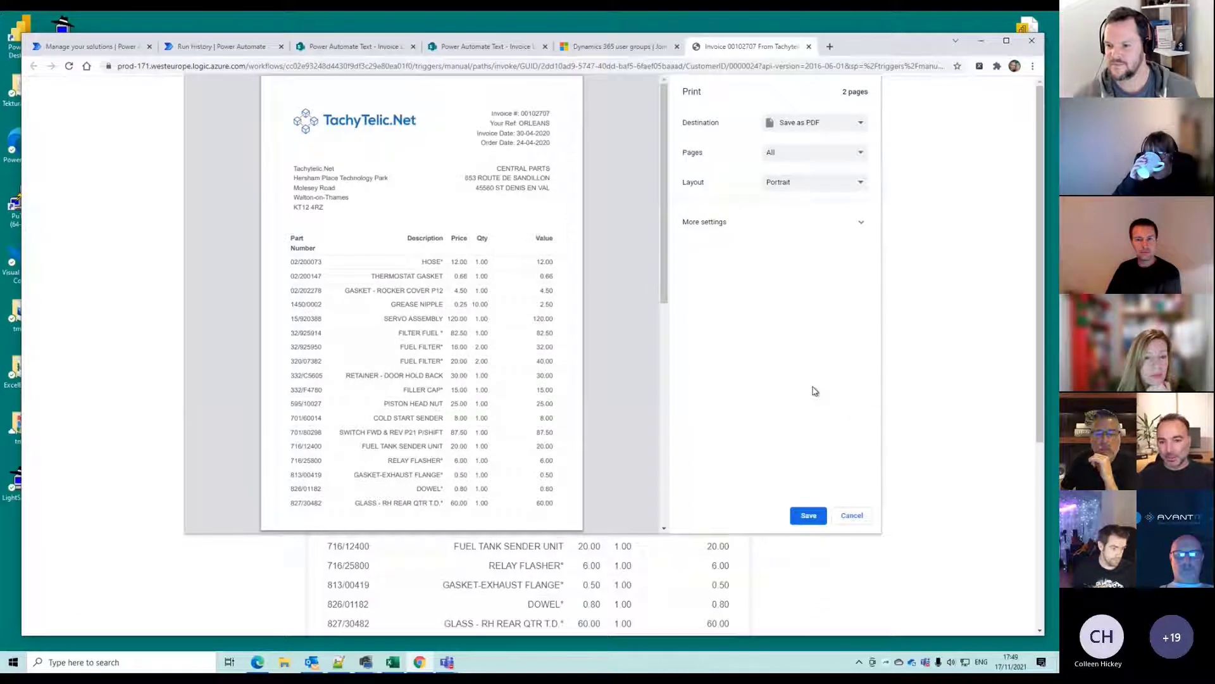
pyautogui.click(852, 516)
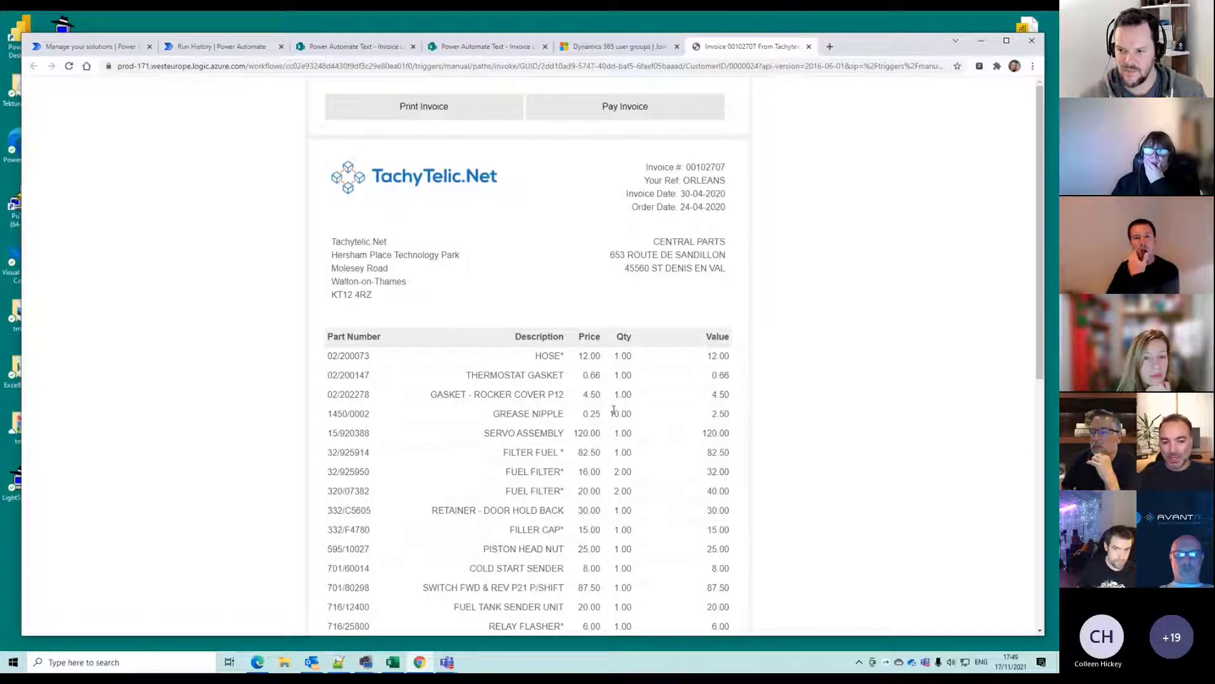
# Enter the invoice query "We do not want to pay as something was broken on delivery." and try to send it
pyautogui.scroll(-8, 613, 410)
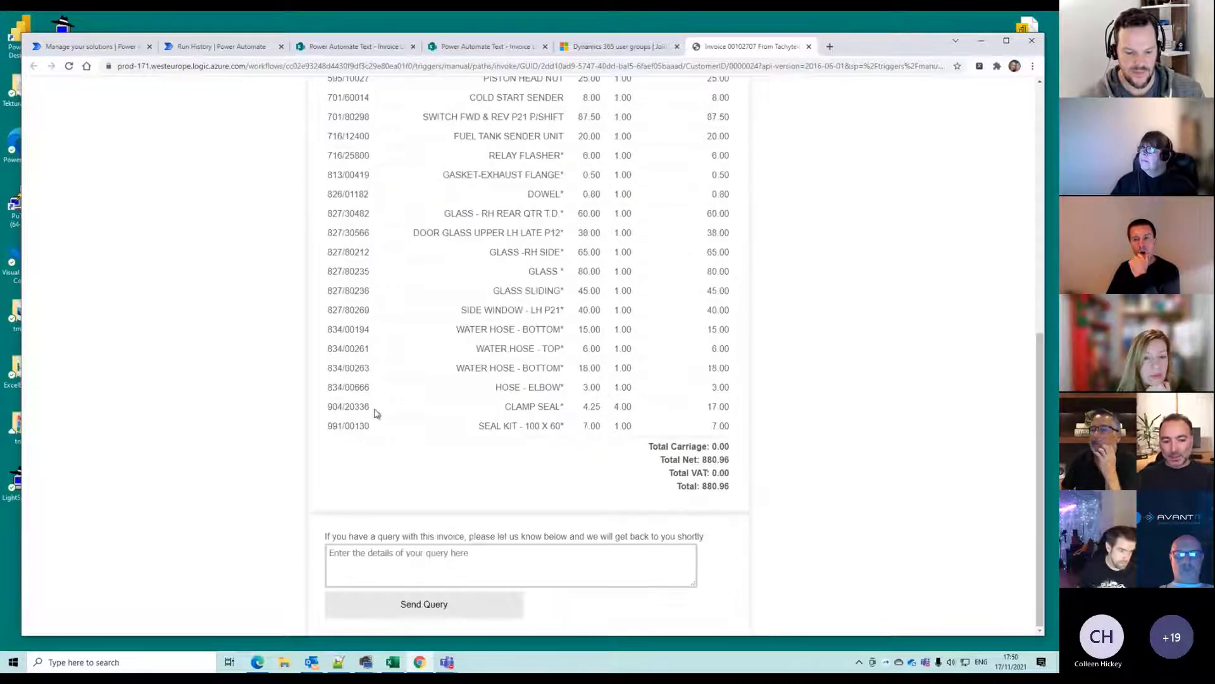
pyautogui.click(404, 559)
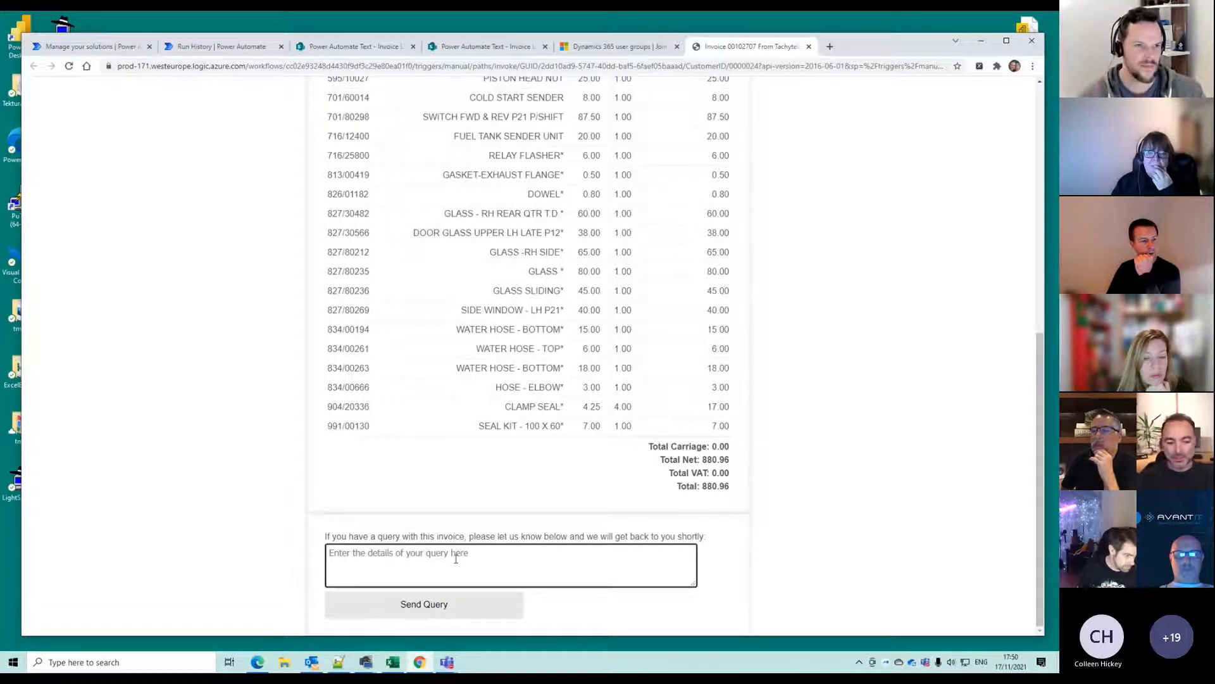
pyautogui.write('We do not')
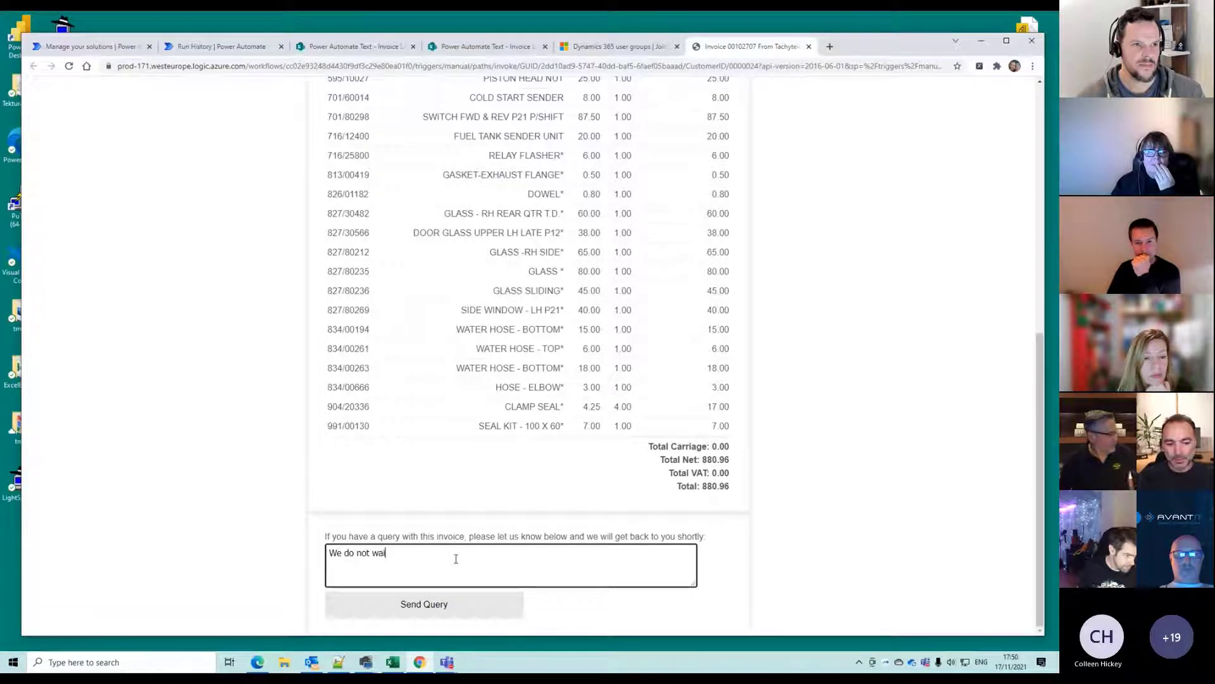
pyautogui.write(' want to pay as ')
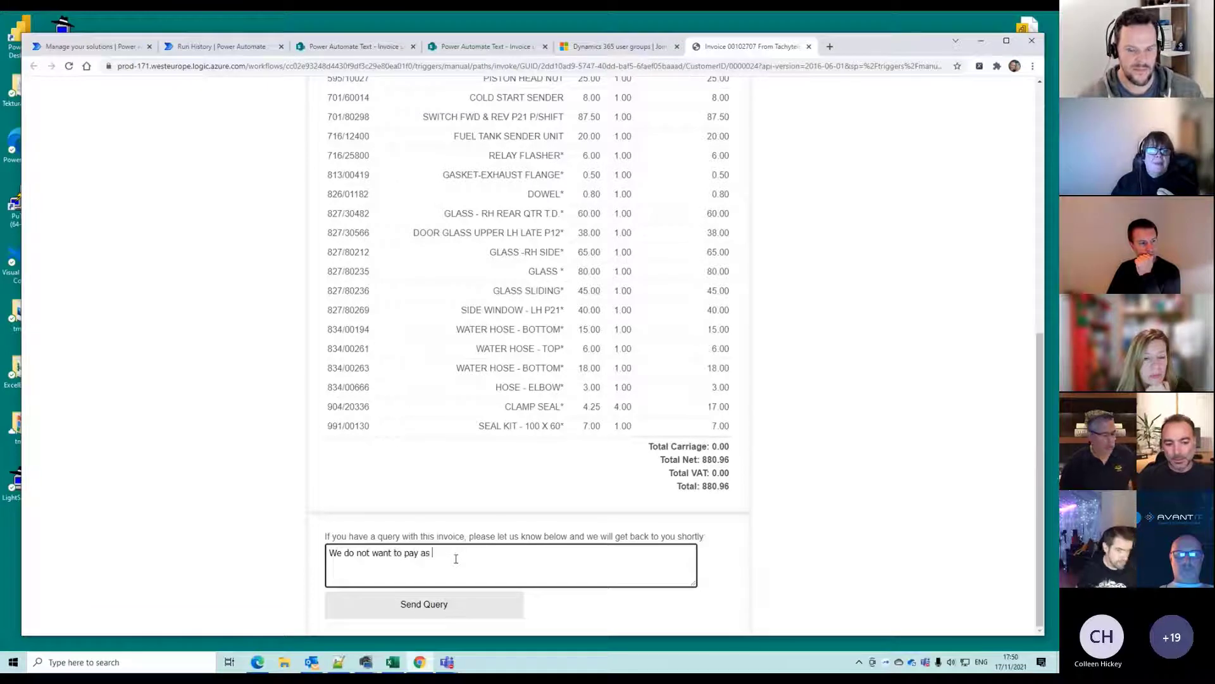
pyautogui.write('something was ')
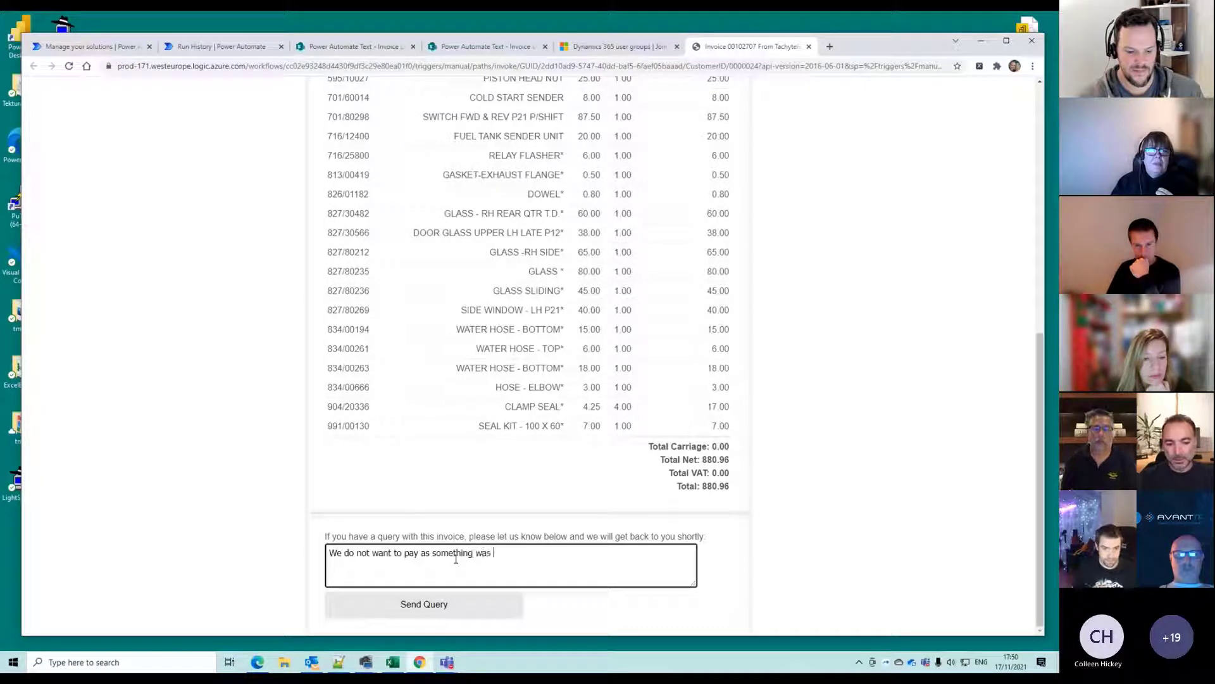
pyautogui.write('broken on deliv')
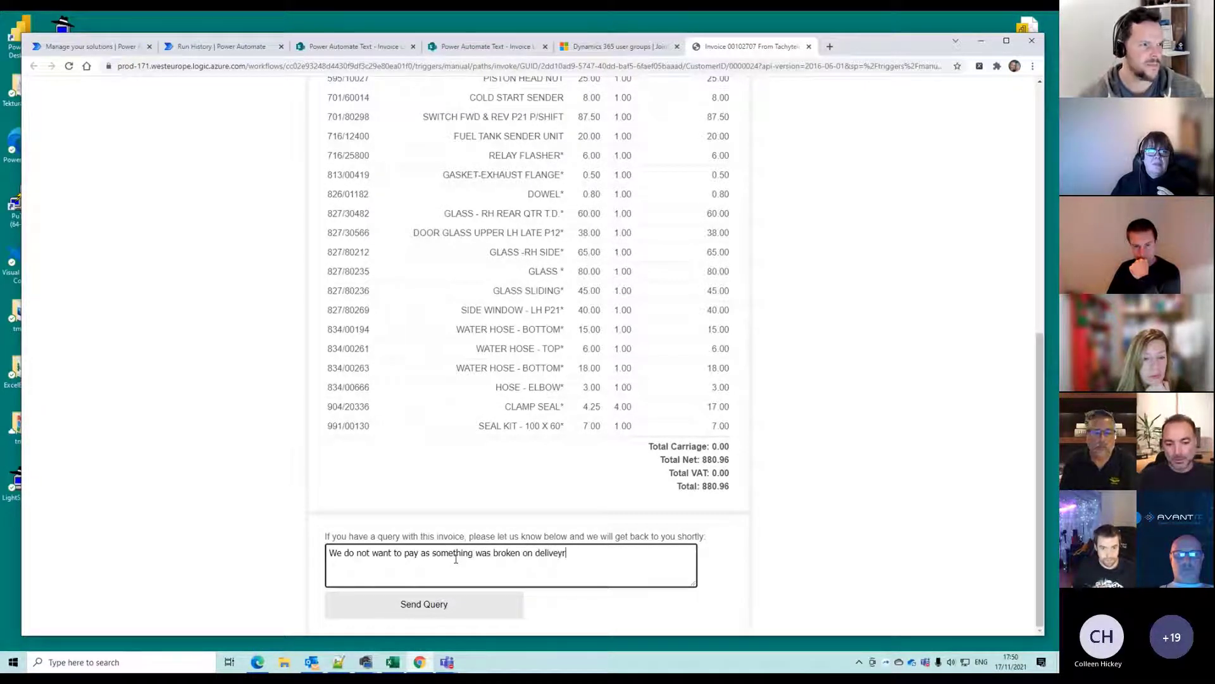
pyautogui.write('ery.,')
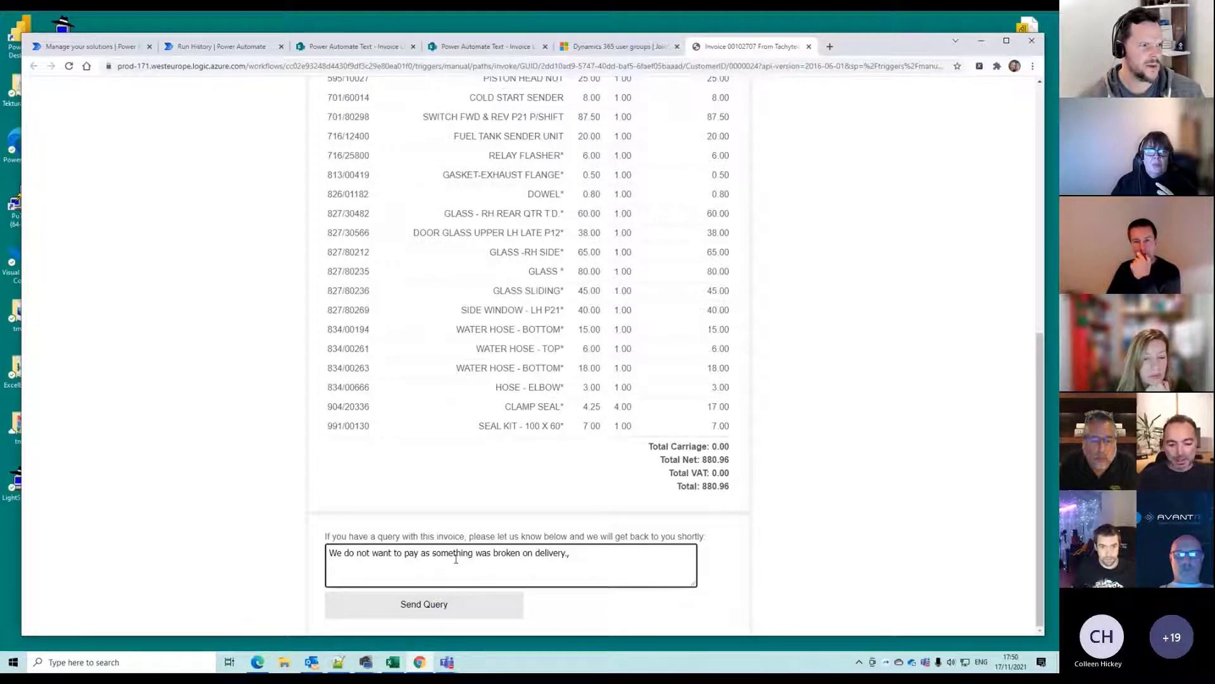
pyautogui.click(464, 612)
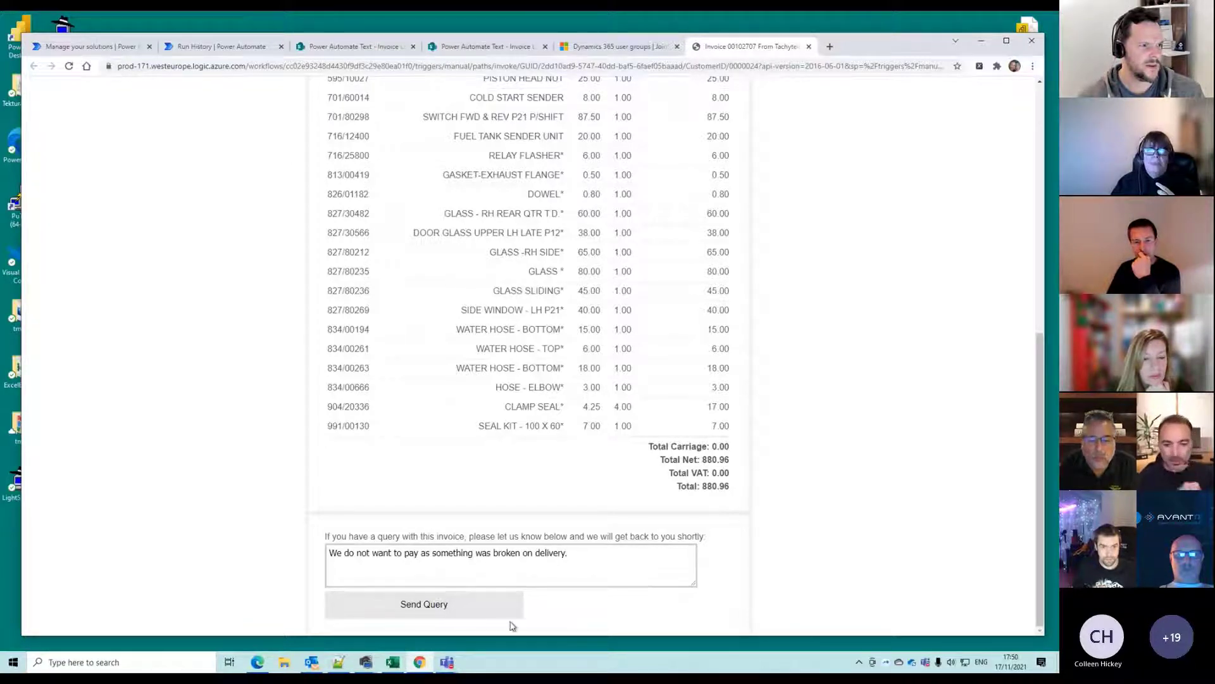
# Copy the query text, reload the invoice page, and send the pasted text as the query
pyautogui.moveTo(577, 573); pyautogui.dragTo(245, 556)
pyautogui.hotkey('ctrl', 'c')
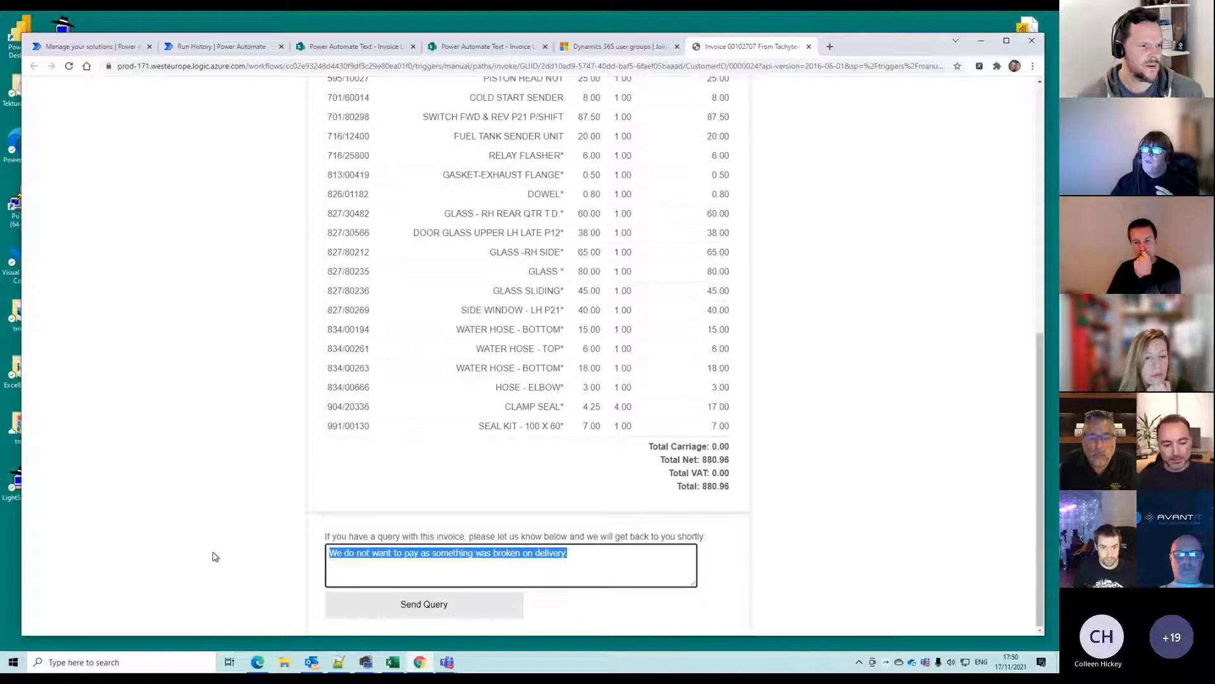
pyautogui.click(69, 66)
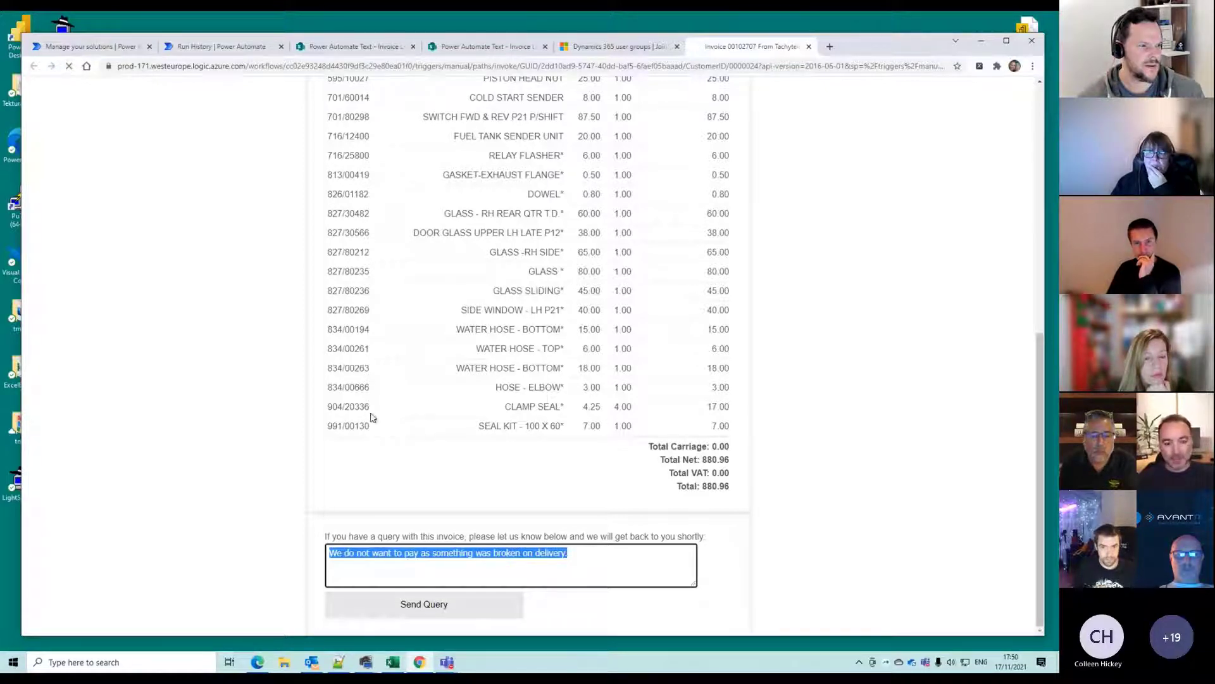
pyautogui.click(454, 573)
pyautogui.hotkey('ctrl', 'v')
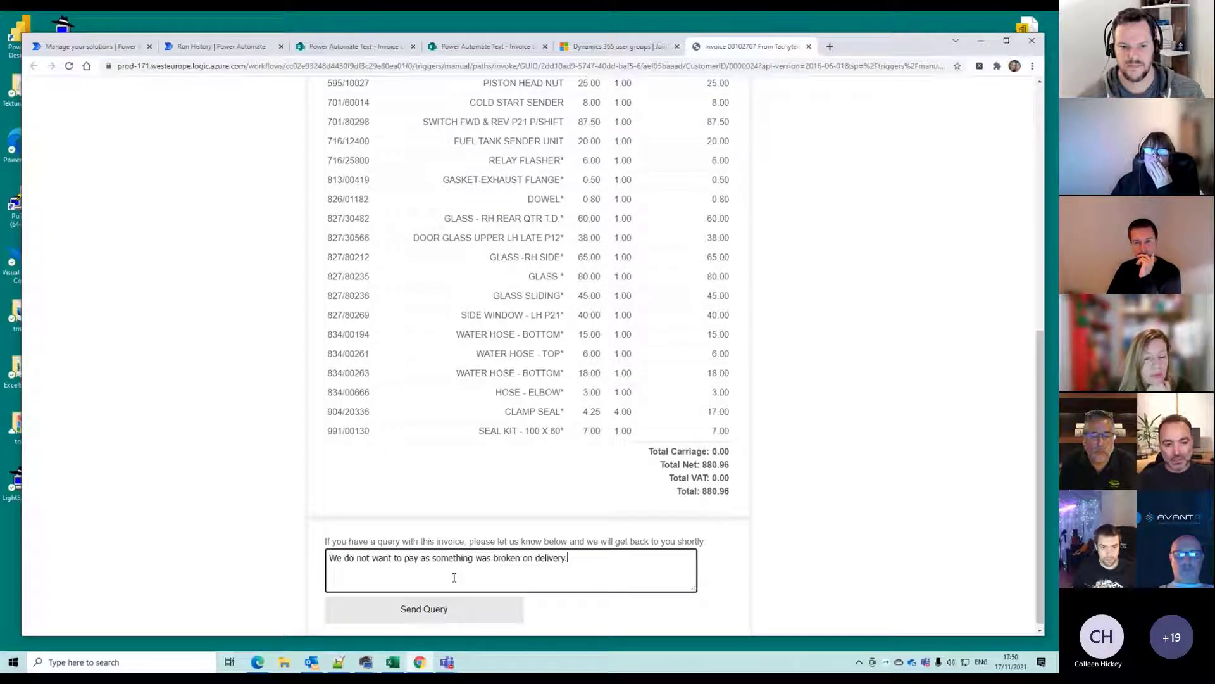
pyautogui.click(400, 609)
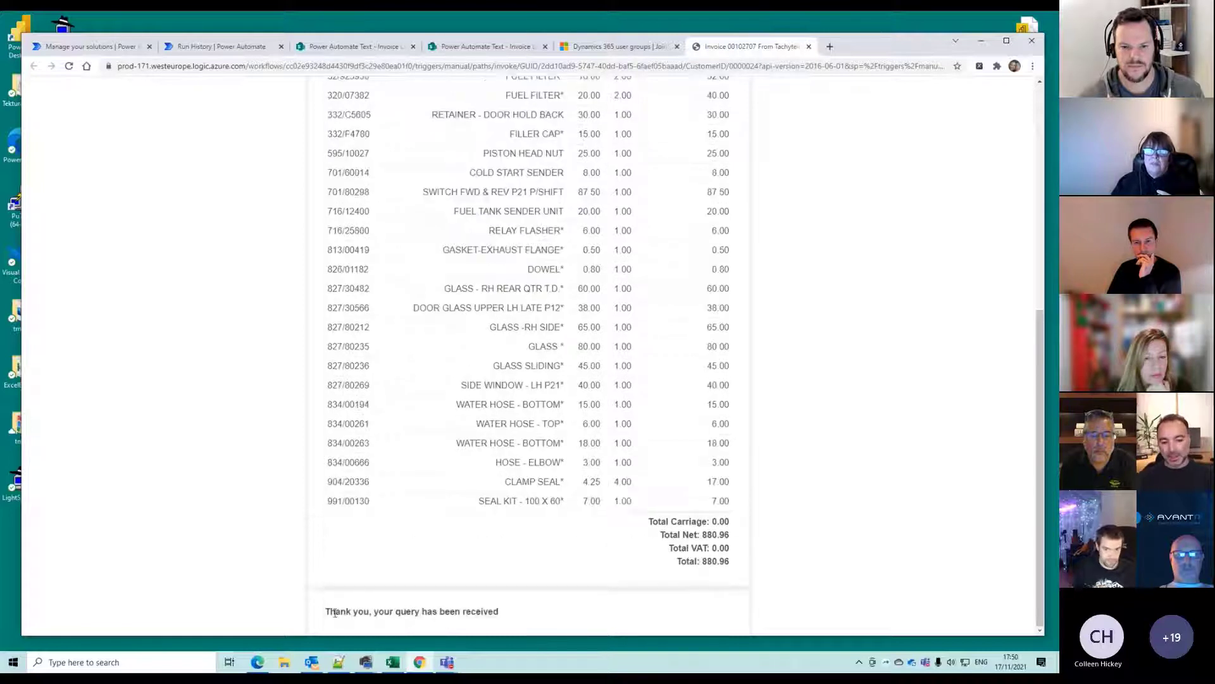
pyautogui.moveTo(356, 616); pyautogui.dragTo(484, 614)
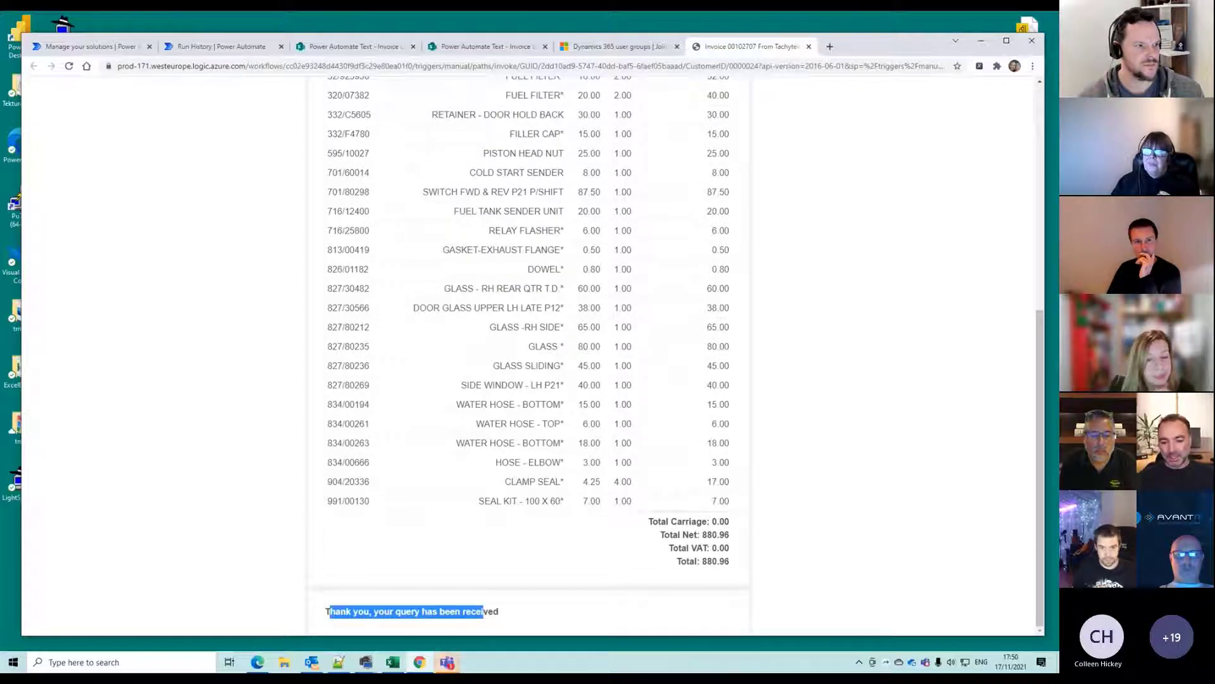
# Switch to Teams and check the customer invoice query posted in the Support Team's General channel
pyautogui.click(447, 662)
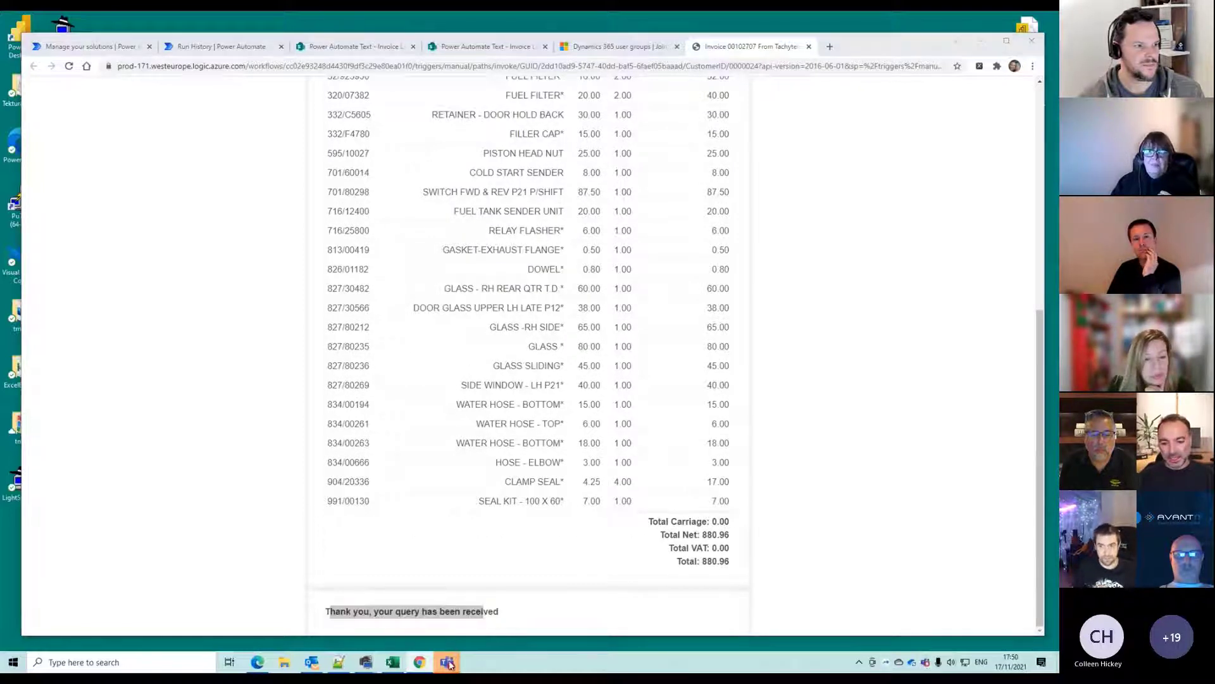
pyautogui.click(327, 592)
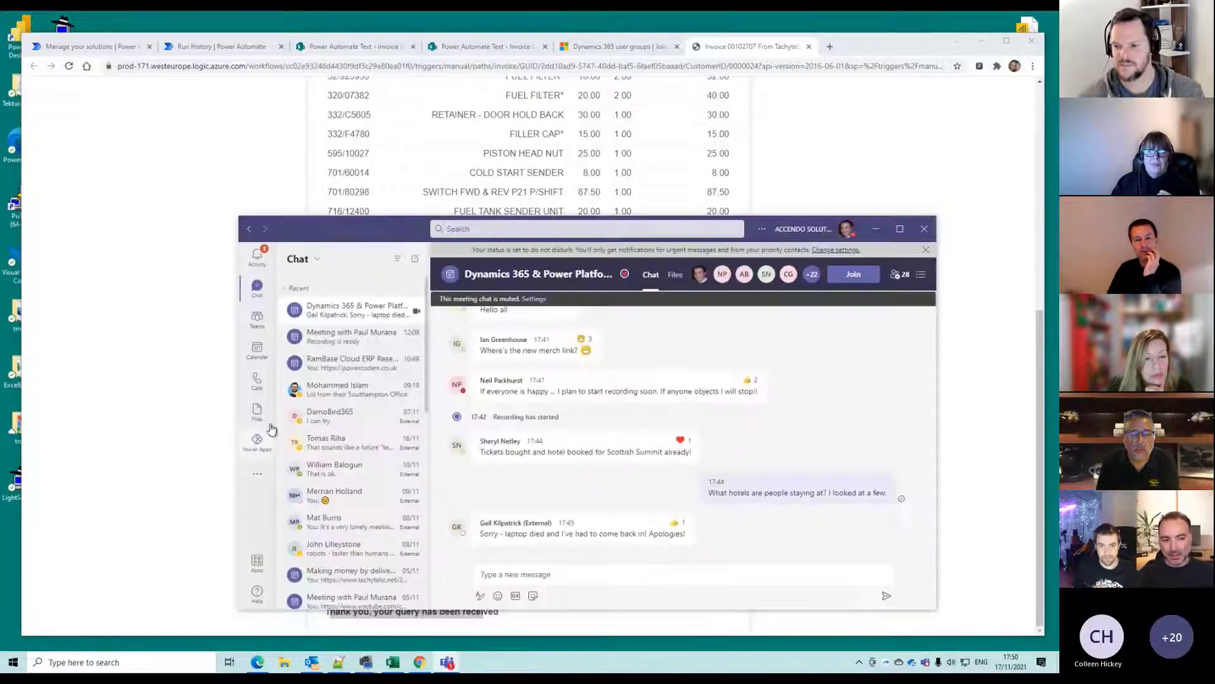
pyautogui.click(257, 256)
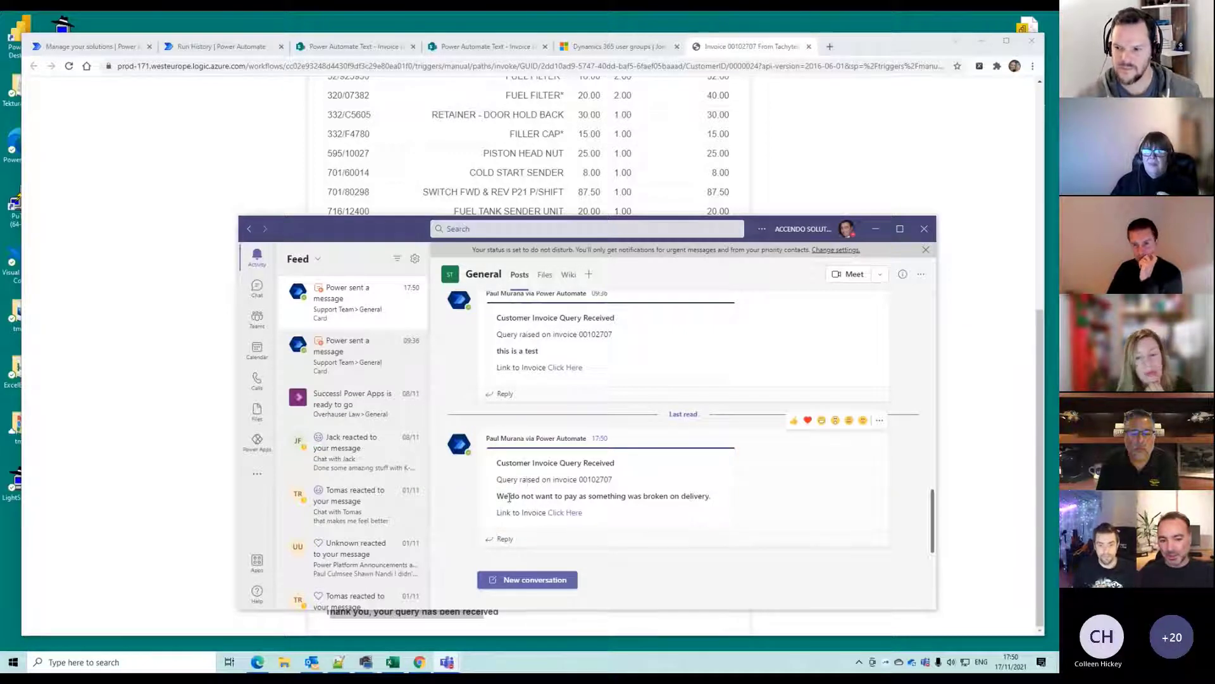
pyautogui.moveTo(510, 497); pyautogui.dragTo(682, 508)
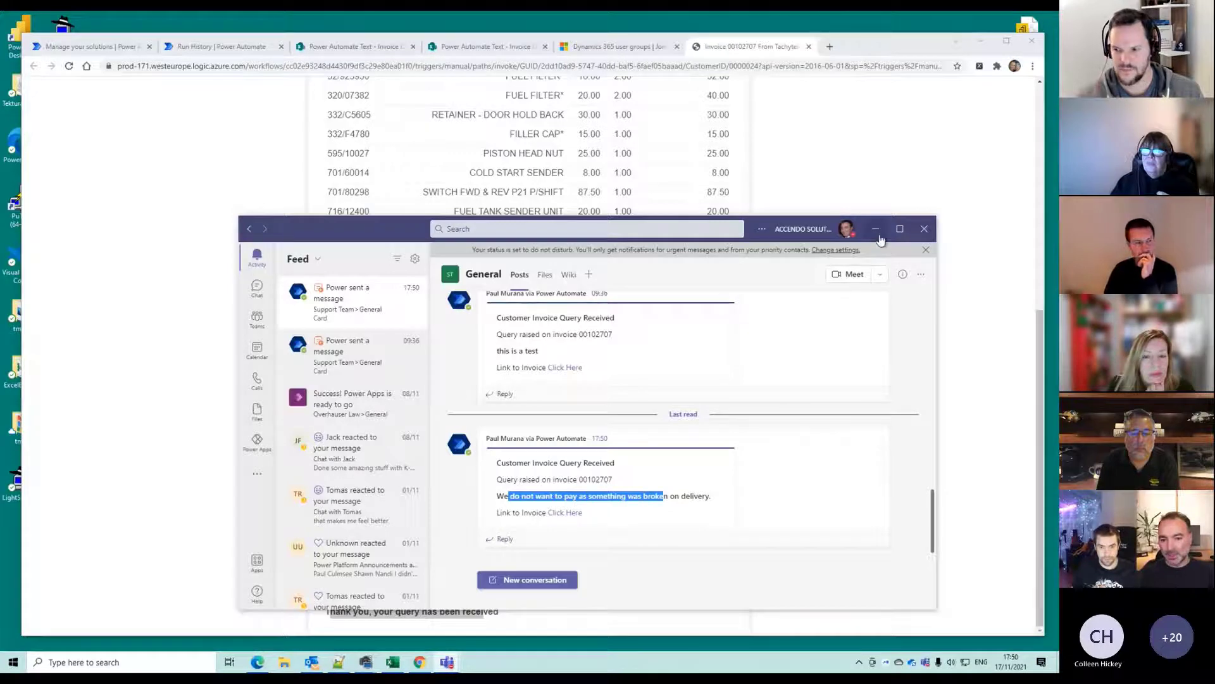
# Return to the invoice page in the browser and highlight the query acknowledgement below the totals
pyautogui.click(328, 613)
pyautogui.click(329, 613)
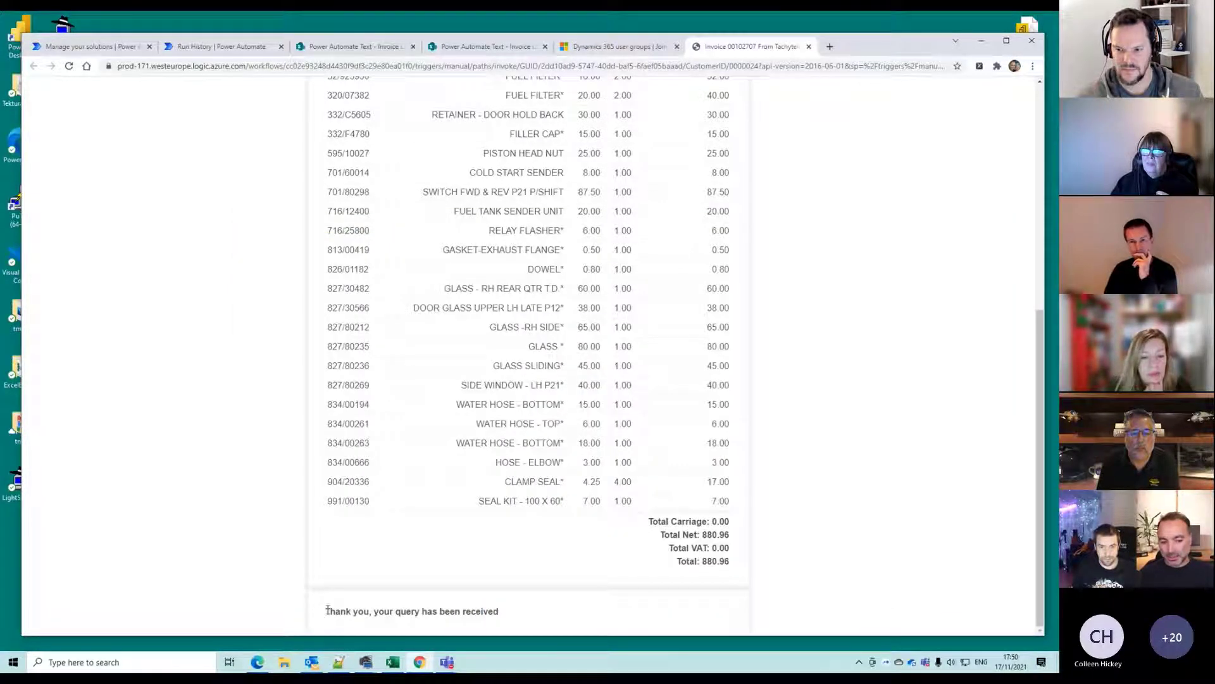
pyautogui.moveTo(328, 613); pyautogui.dragTo(540, 617)
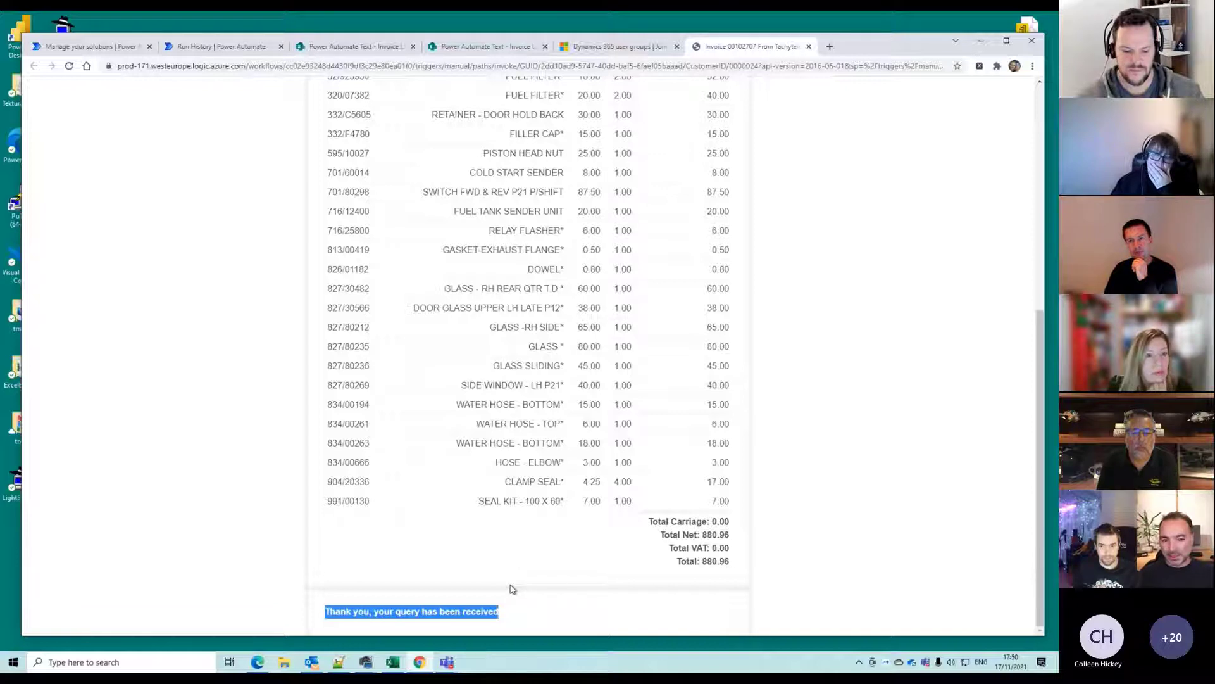
# Pay the invoice through PayPal, logging in with the prefilled sandbox account and completing the payment with the default funding options
pyautogui.scroll(6, 510, 589)
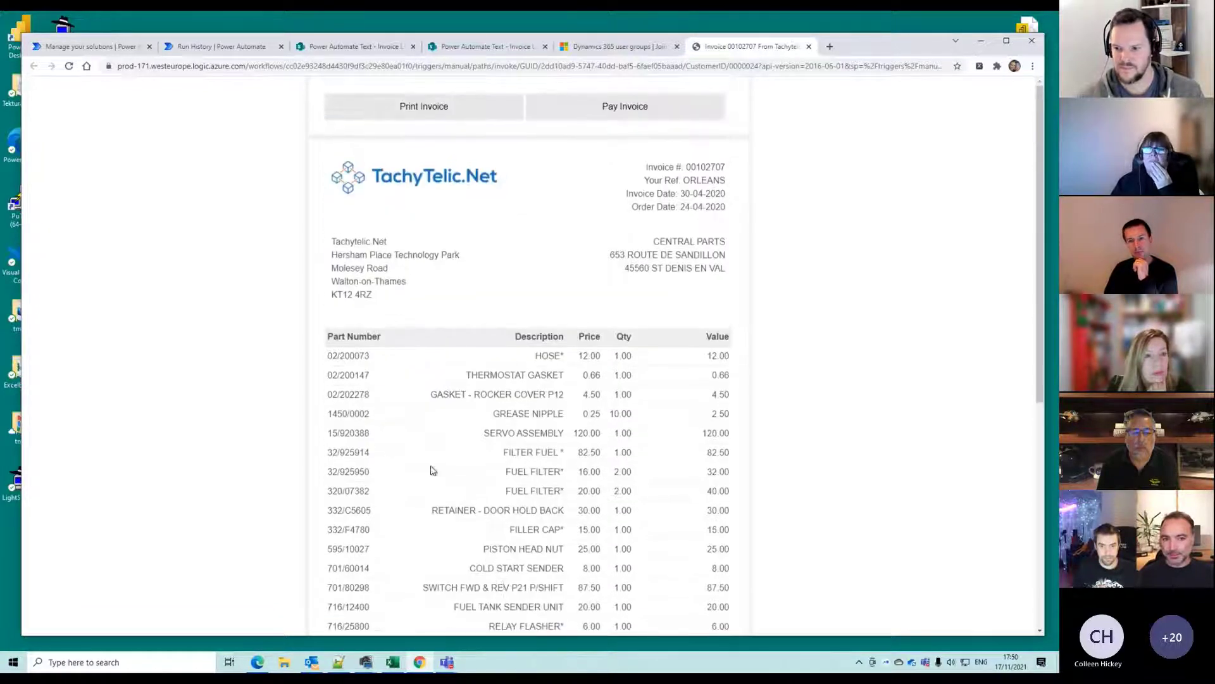
pyautogui.click(603, 116)
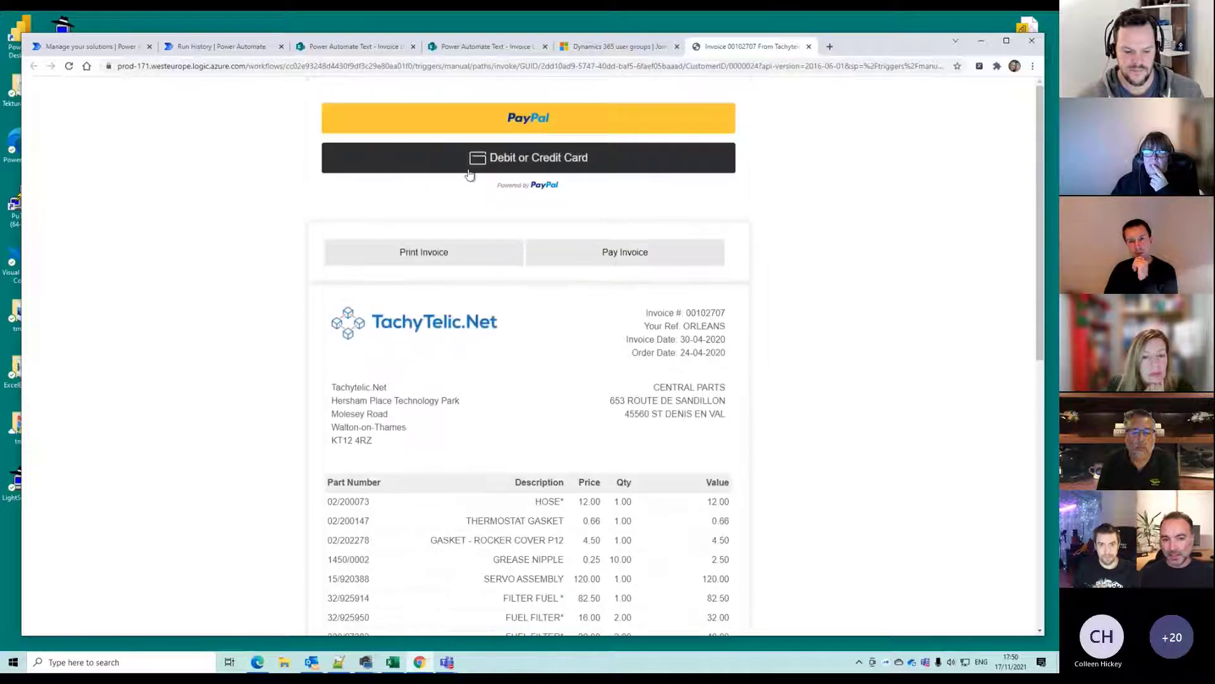
pyautogui.click(489, 125)
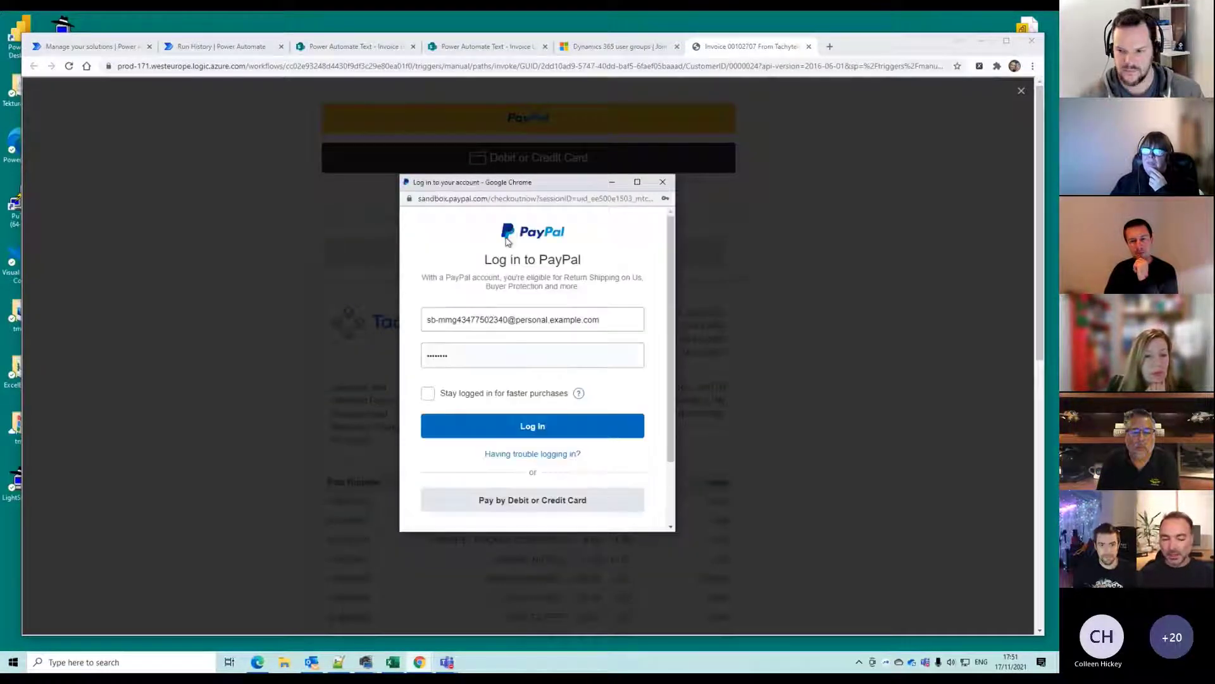
pyautogui.click(505, 429)
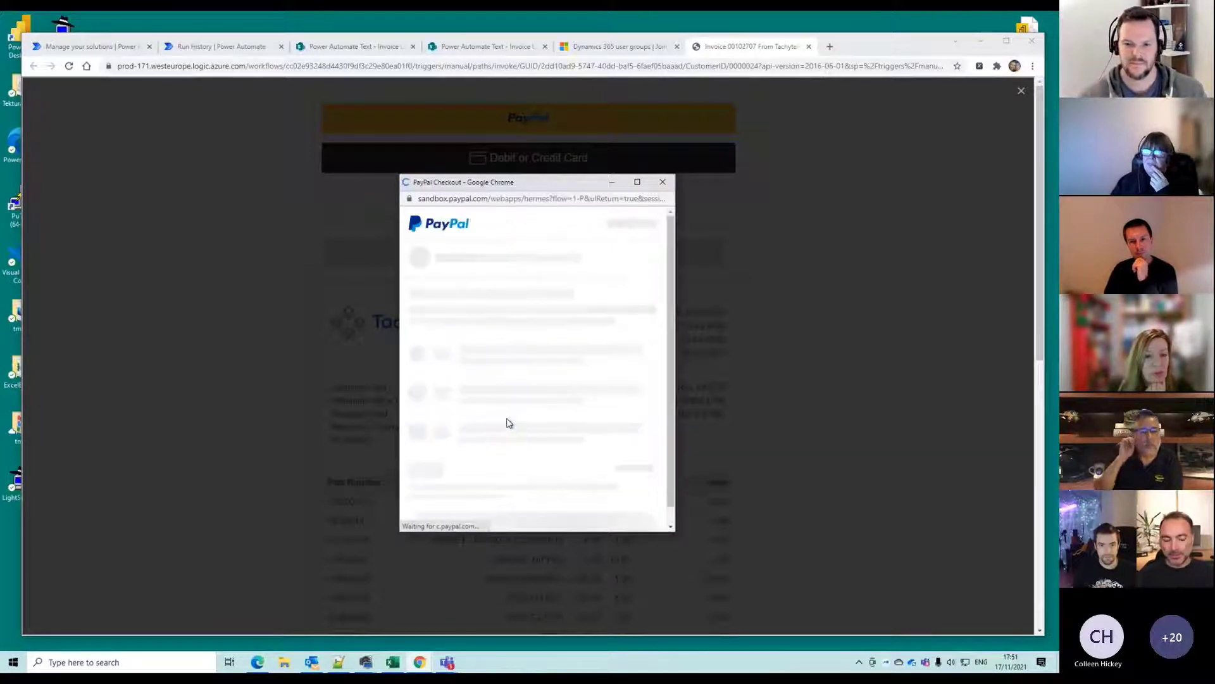
pyautogui.scroll(-5, 472, 372)
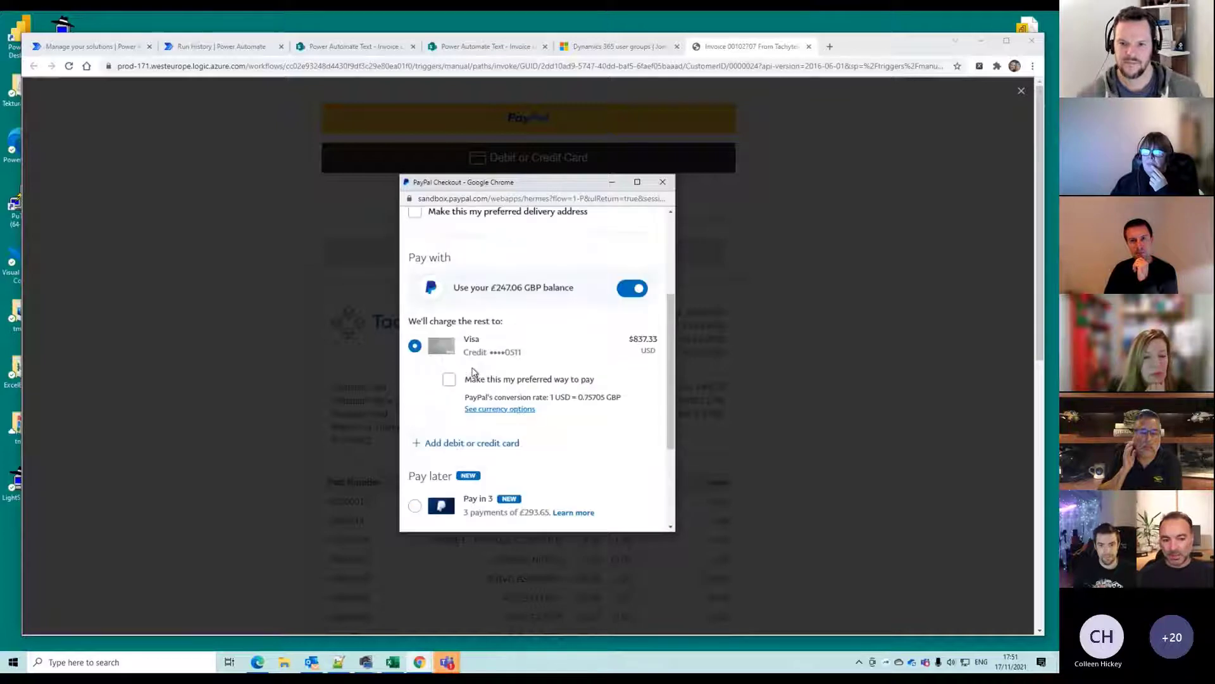
pyautogui.click(522, 460)
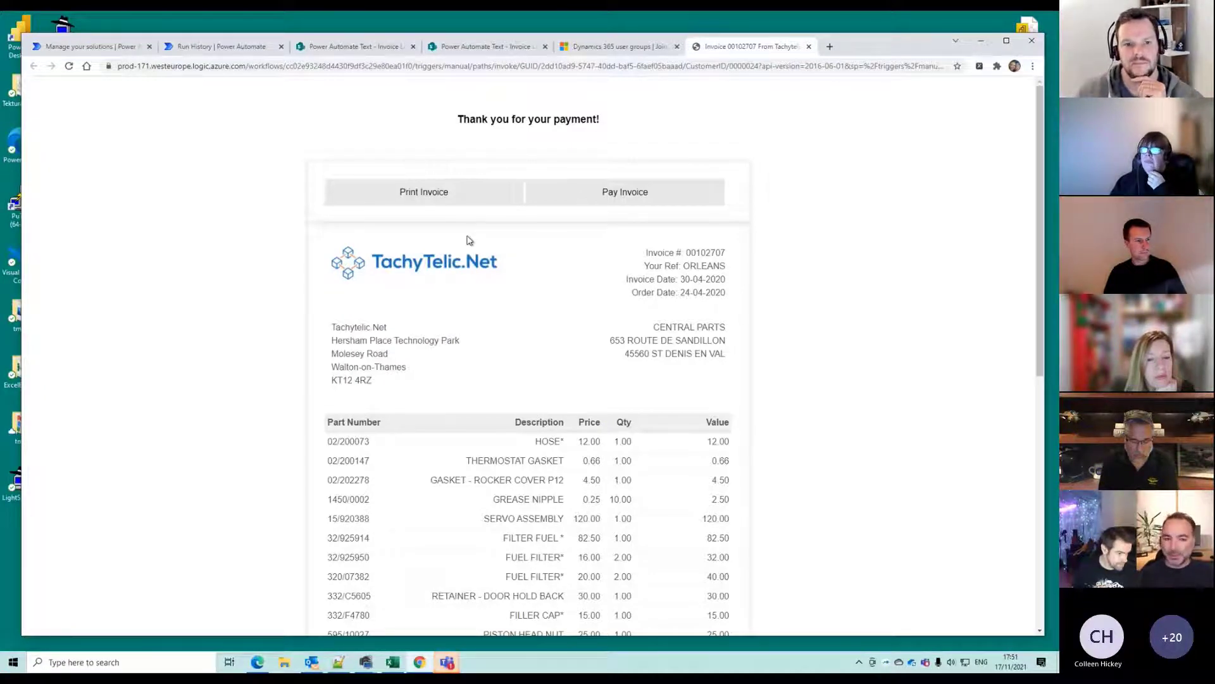
# Open the Invoice Header list in SharePoint, refresh it, and check the invoice's Viewed, Paid and PayPalID columns
pyautogui.click(357, 47)
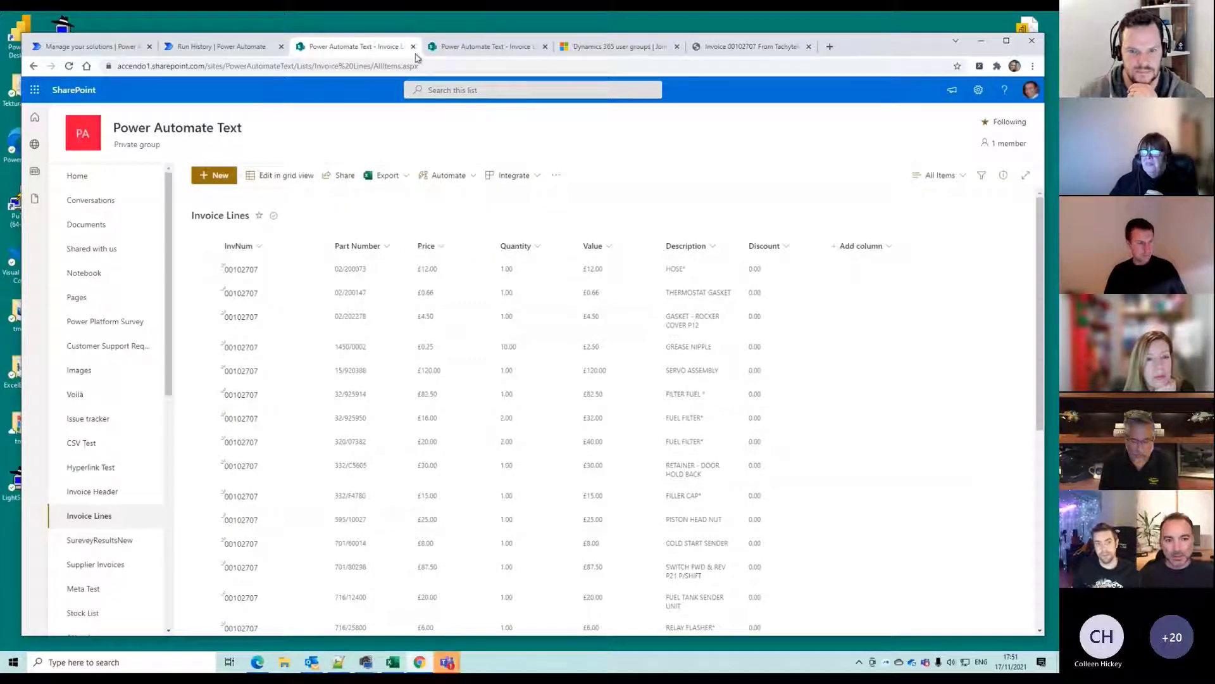
pyautogui.click(469, 46)
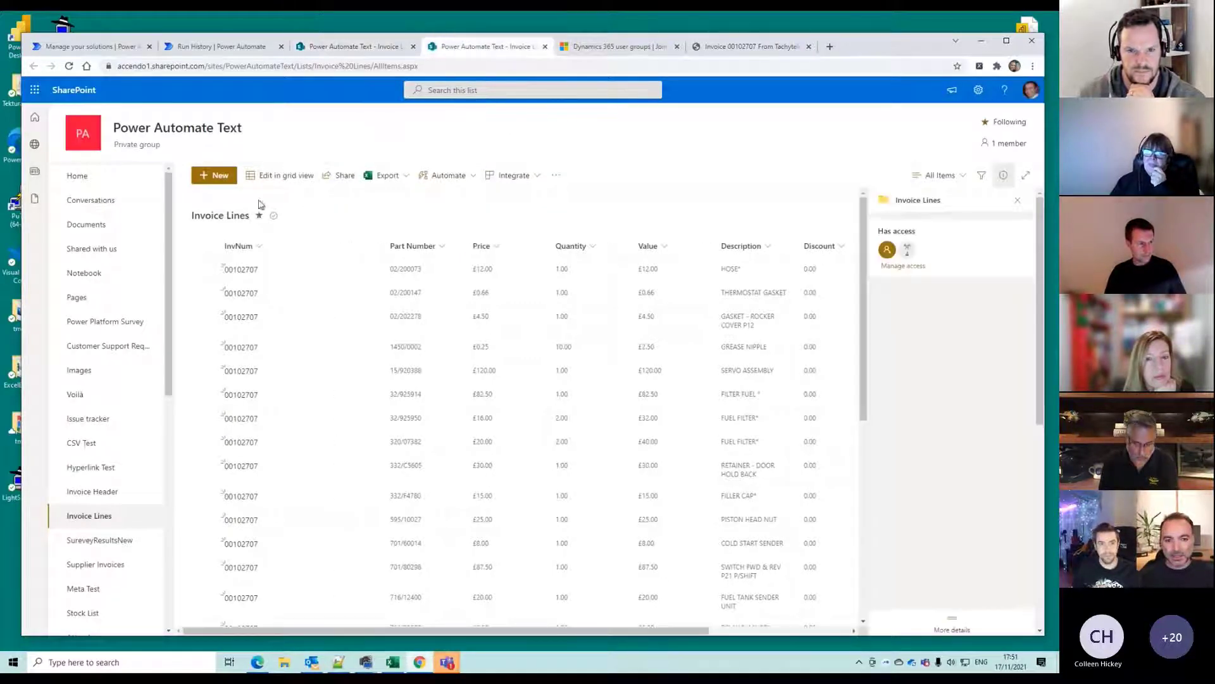
pyautogui.click(90, 493)
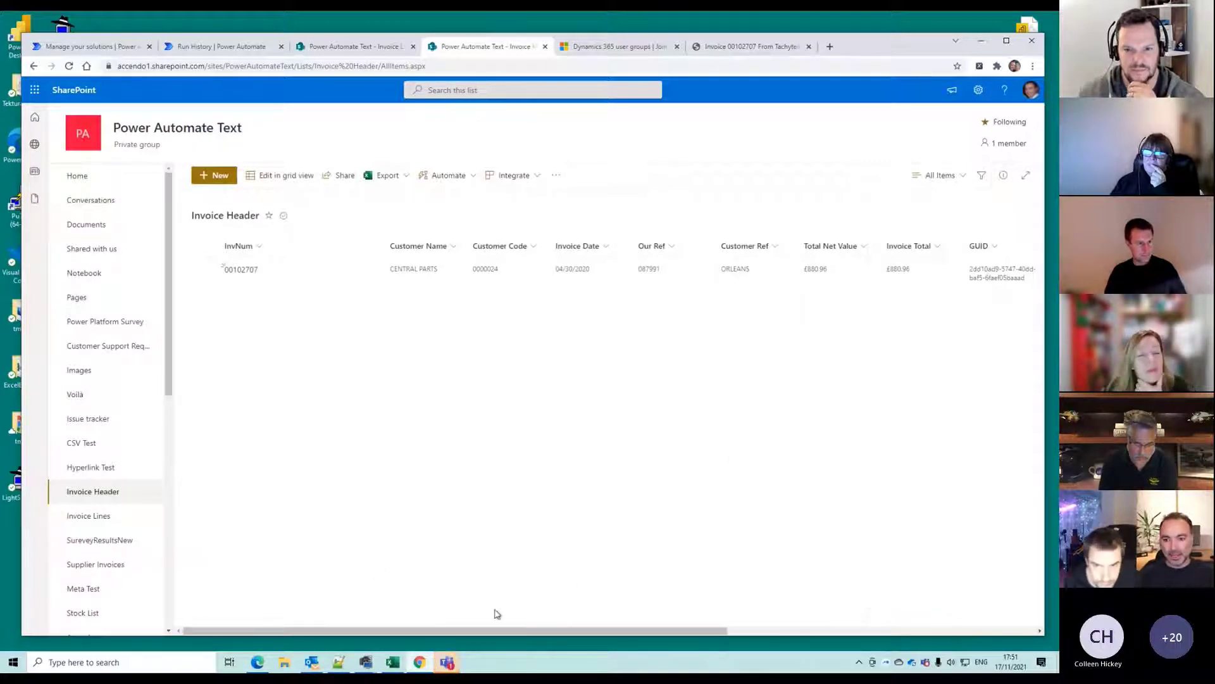
pyautogui.moveTo(500, 630); pyautogui.dragTo(763, 638)
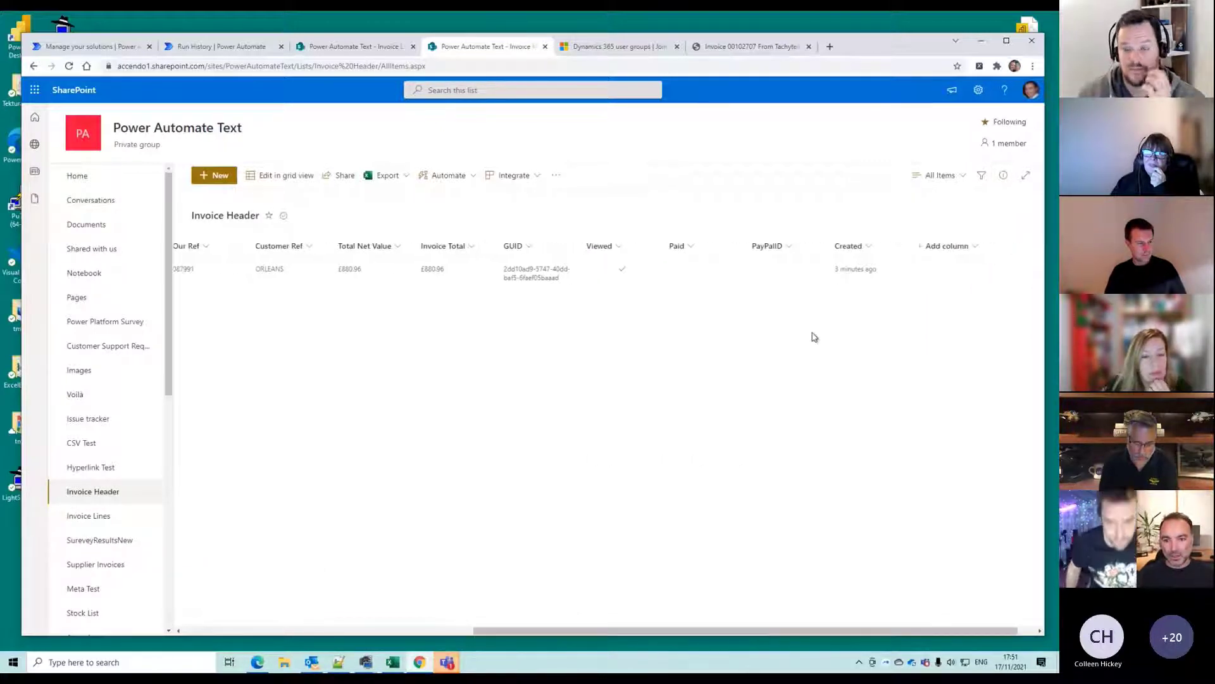
pyautogui.click(70, 66)
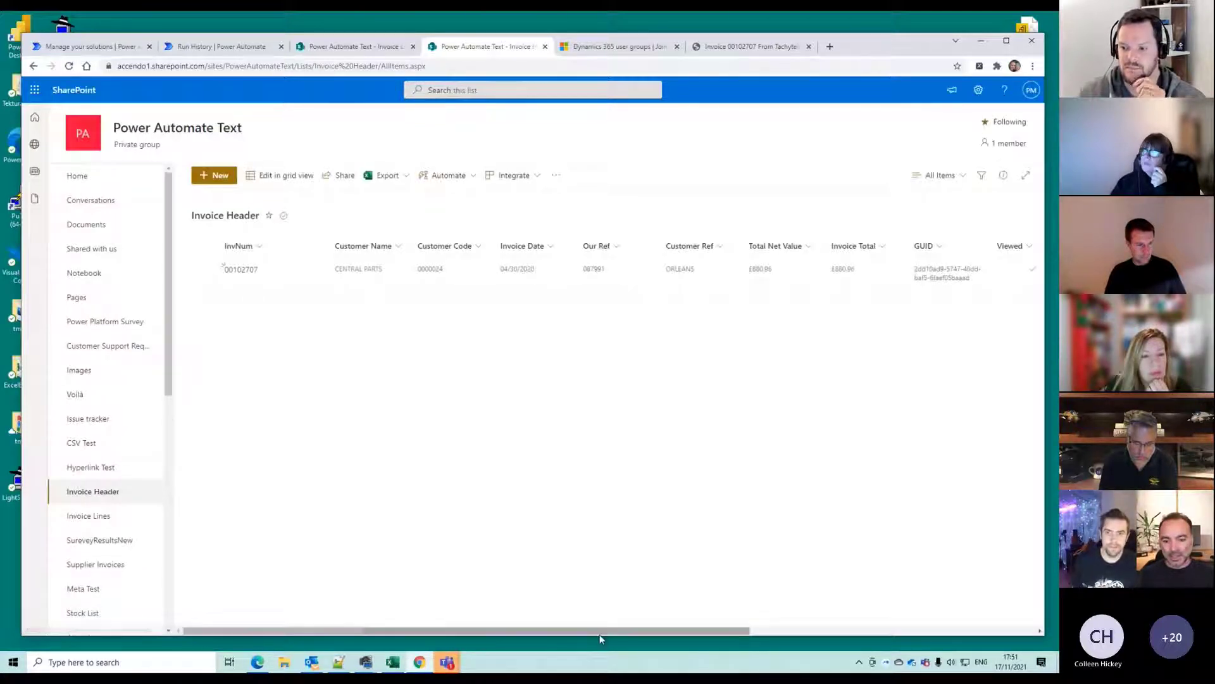
pyautogui.moveTo(626, 632); pyautogui.dragTo(904, 635)
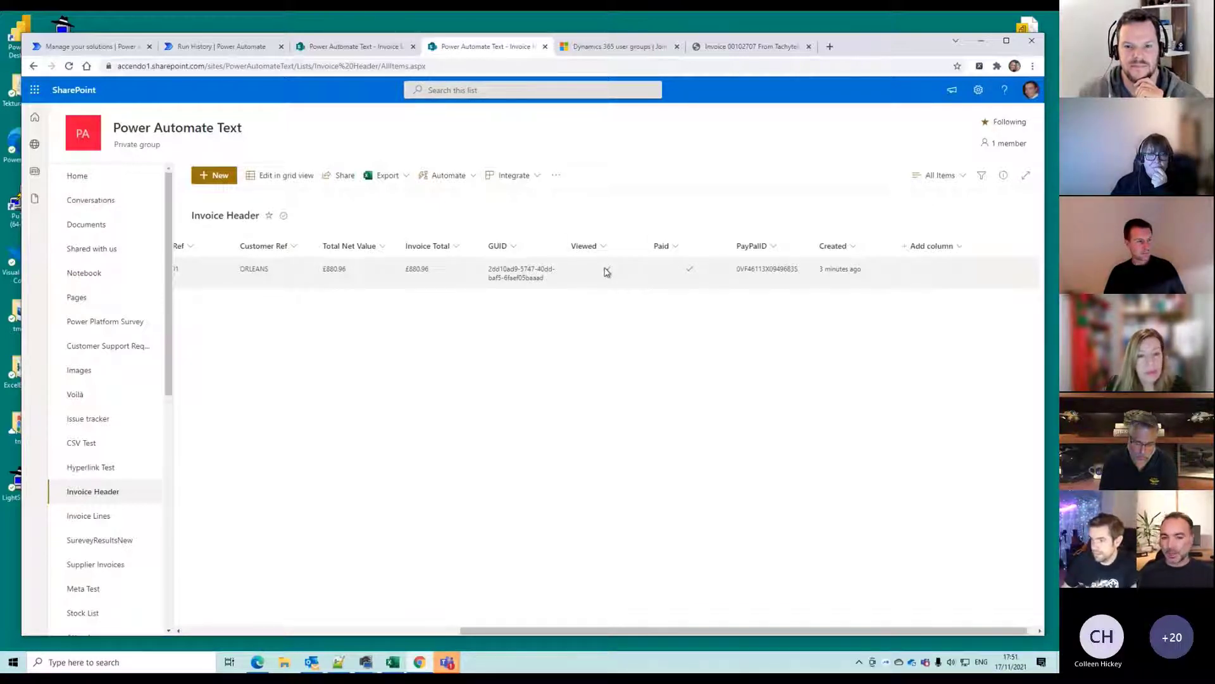
# Compare the invoice page with its Invoice Header record, selecting the record and examining its GUID and Customer Code
pyautogui.hotkey('ctrl', '9')
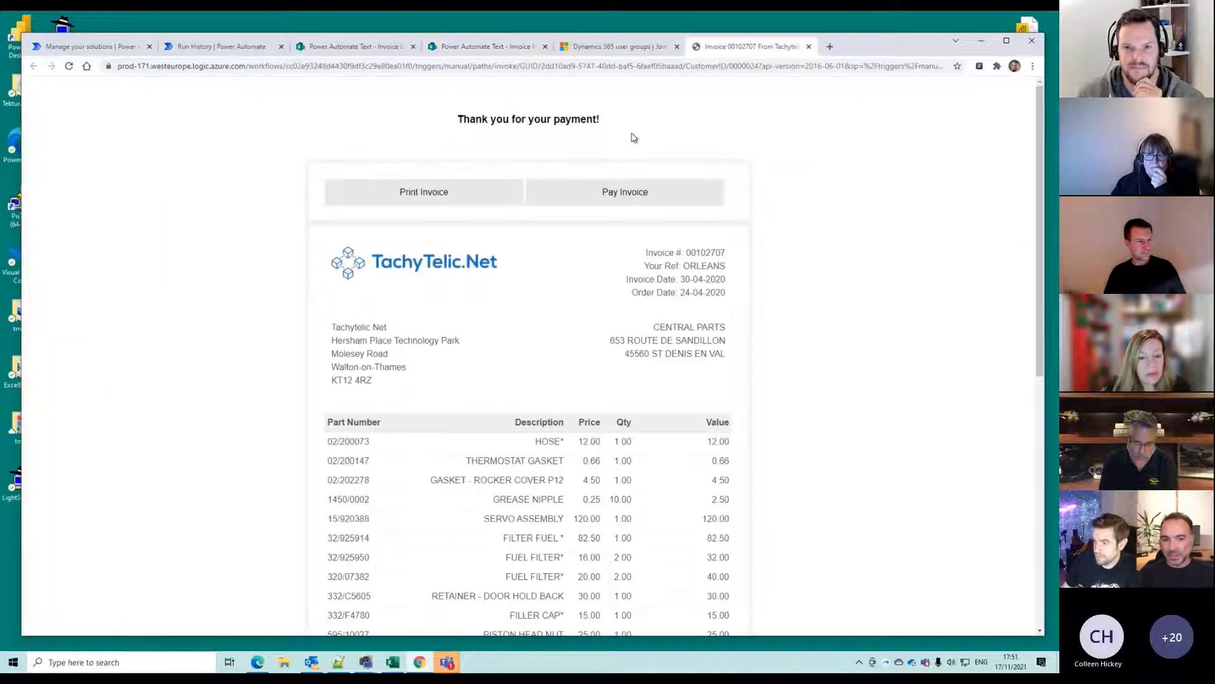
pyautogui.click(325, 55)
pyautogui.click(481, 46)
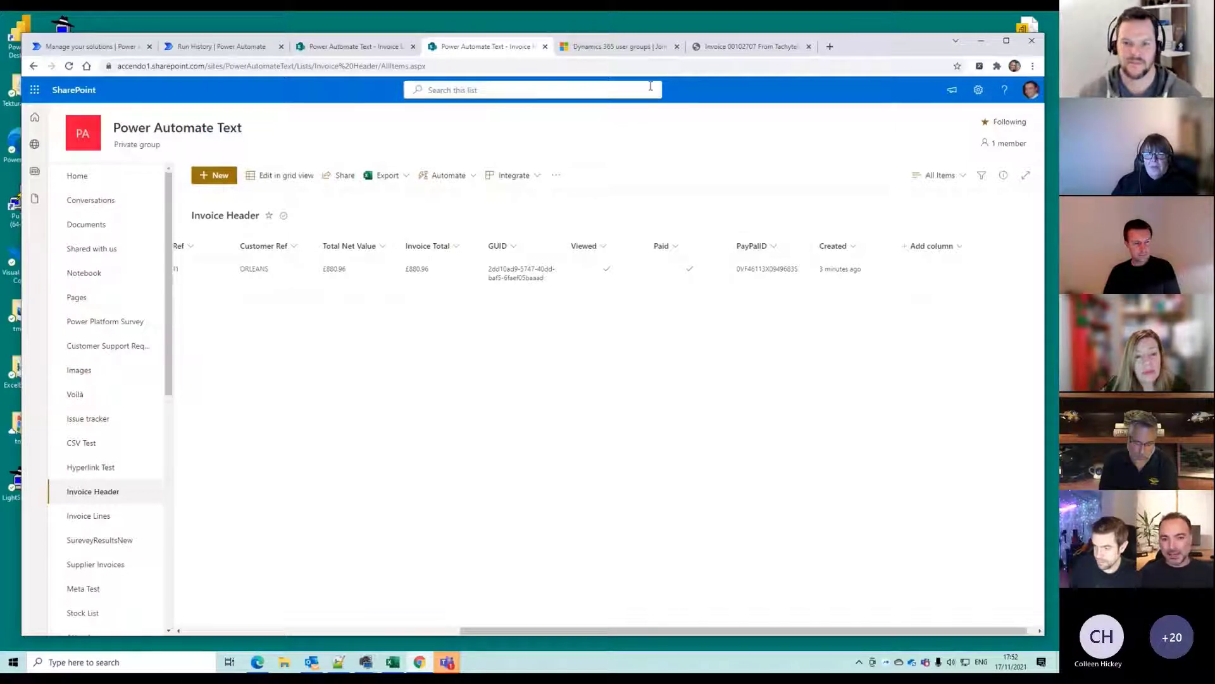
pyautogui.click(735, 46)
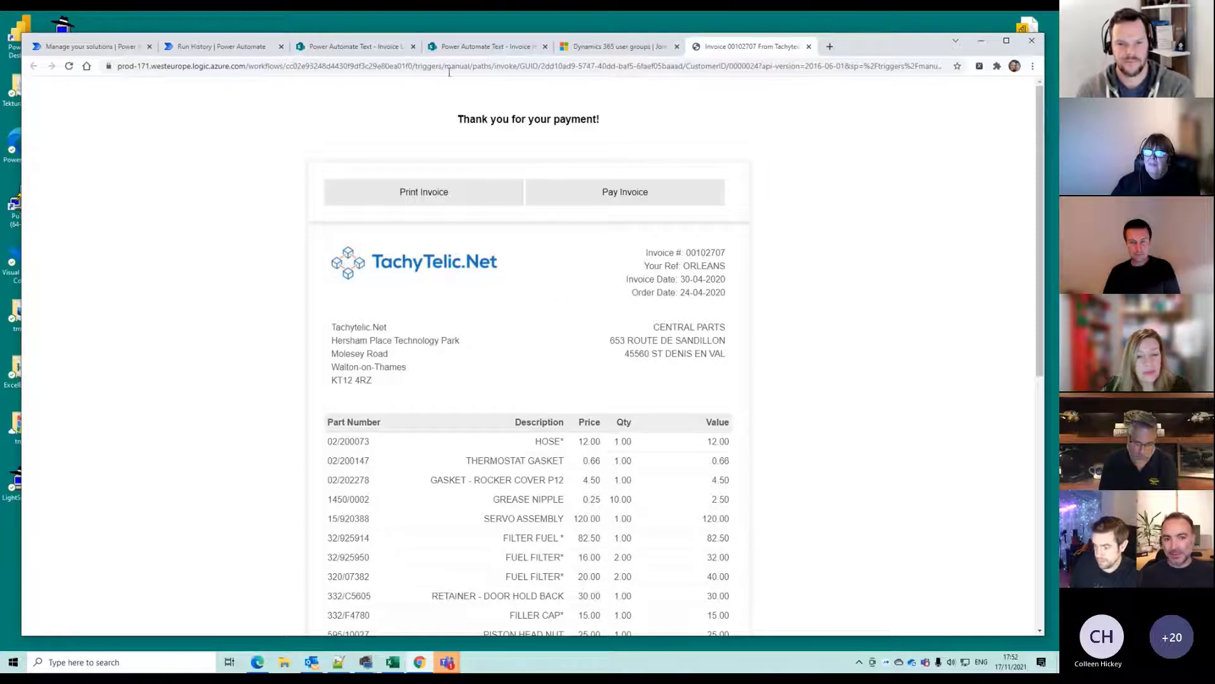
pyautogui.click(462, 50)
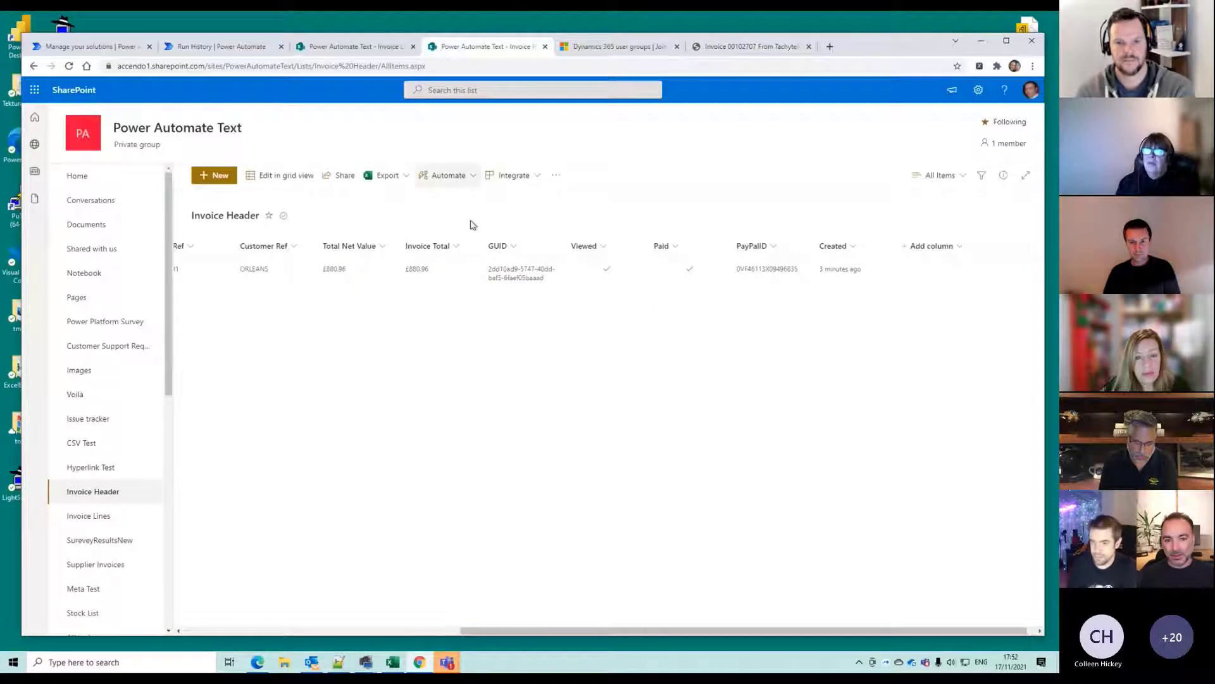
pyautogui.click(552, 285)
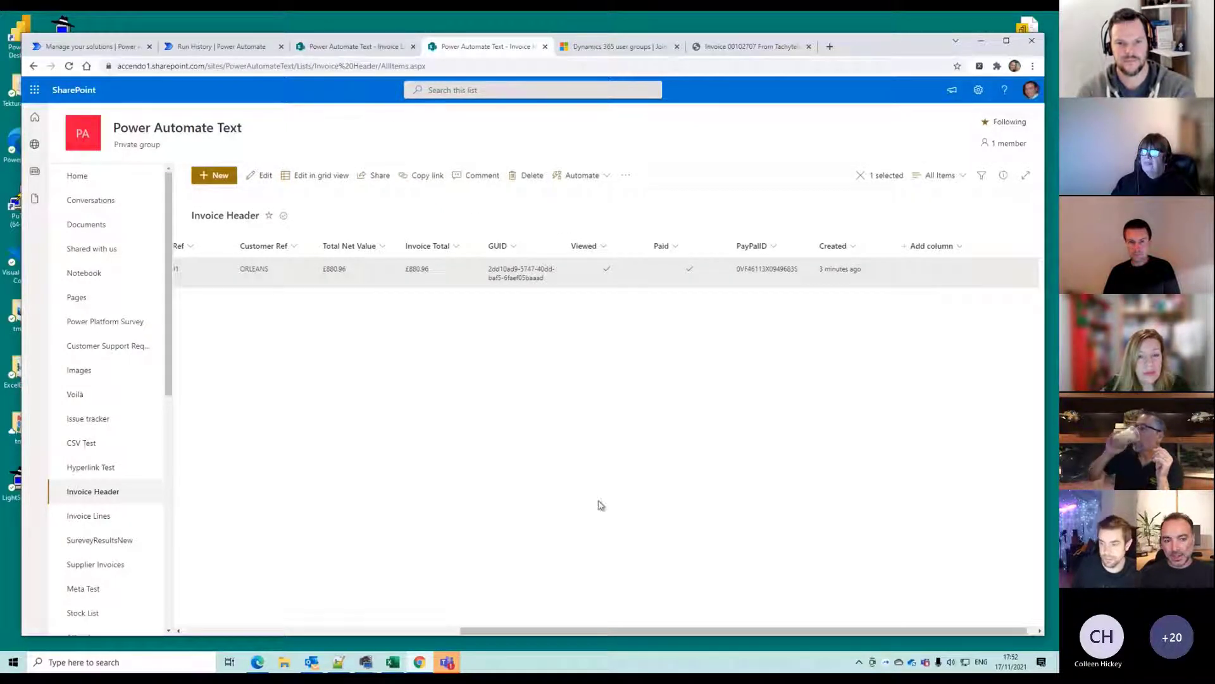
pyautogui.moveTo(619, 631); pyautogui.dragTo(343, 631)
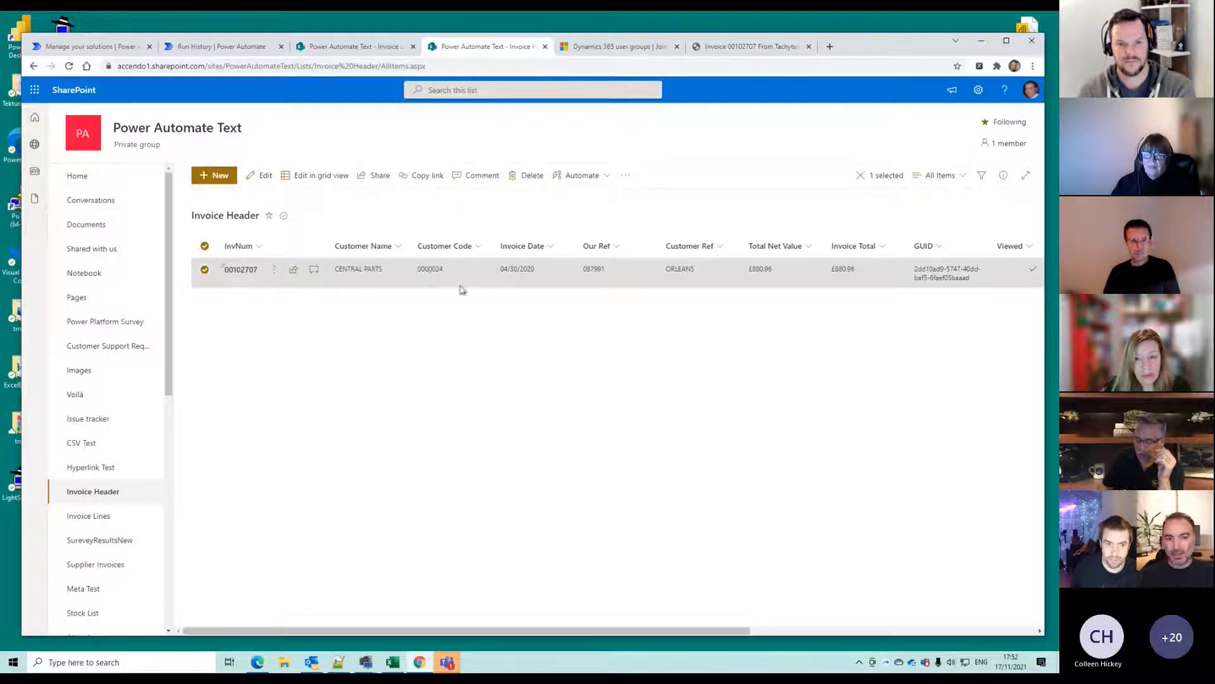
# Highlight the customer ID in the invoice page's address, remove the GUID's last character, and load the altered address
pyautogui.click(749, 49)
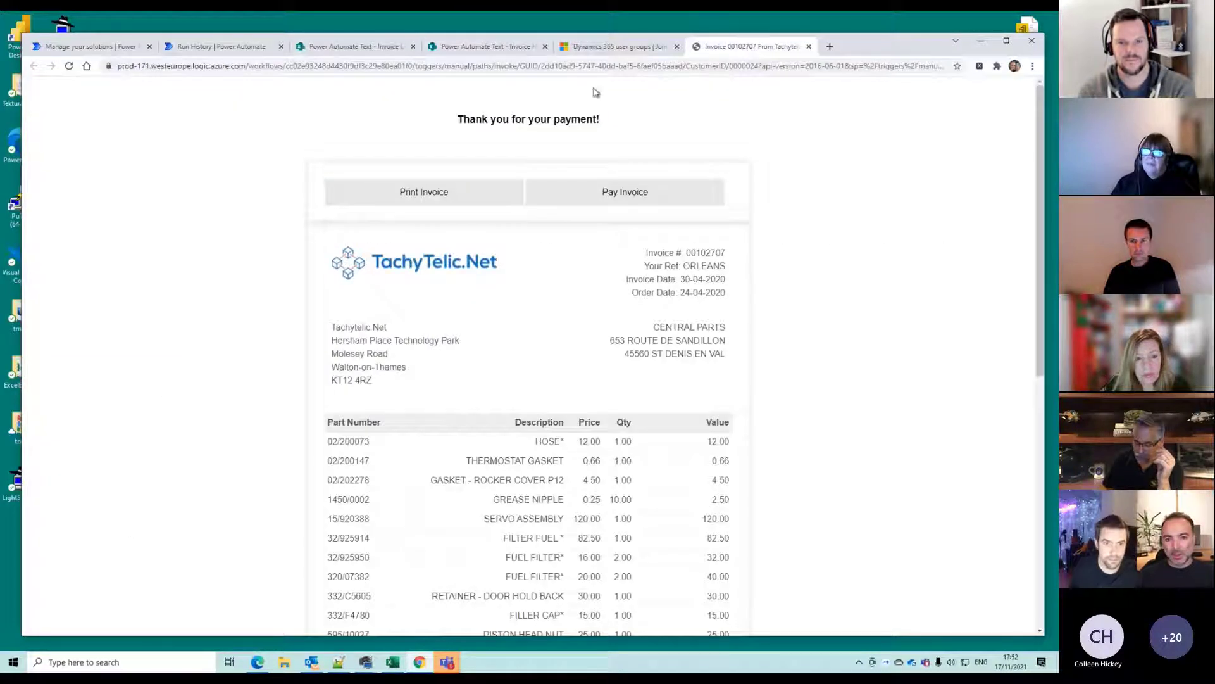
pyautogui.moveTo(542, 66); pyautogui.dragTo(778, 66)
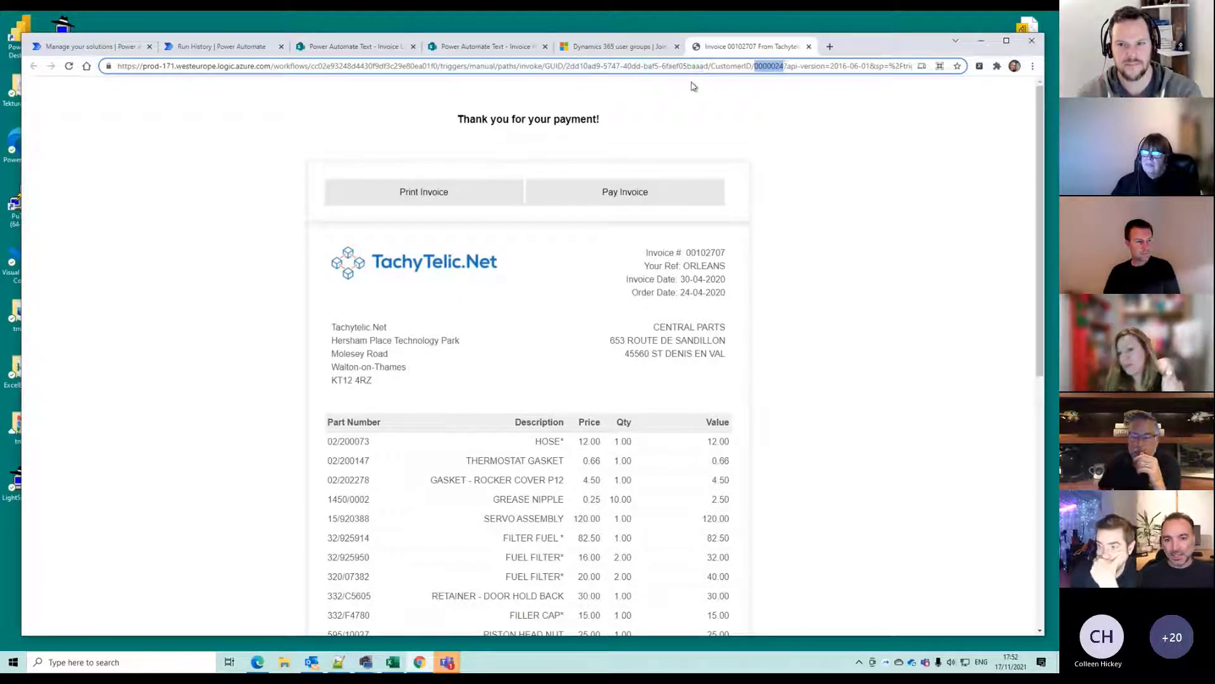
pyautogui.click(707, 66)
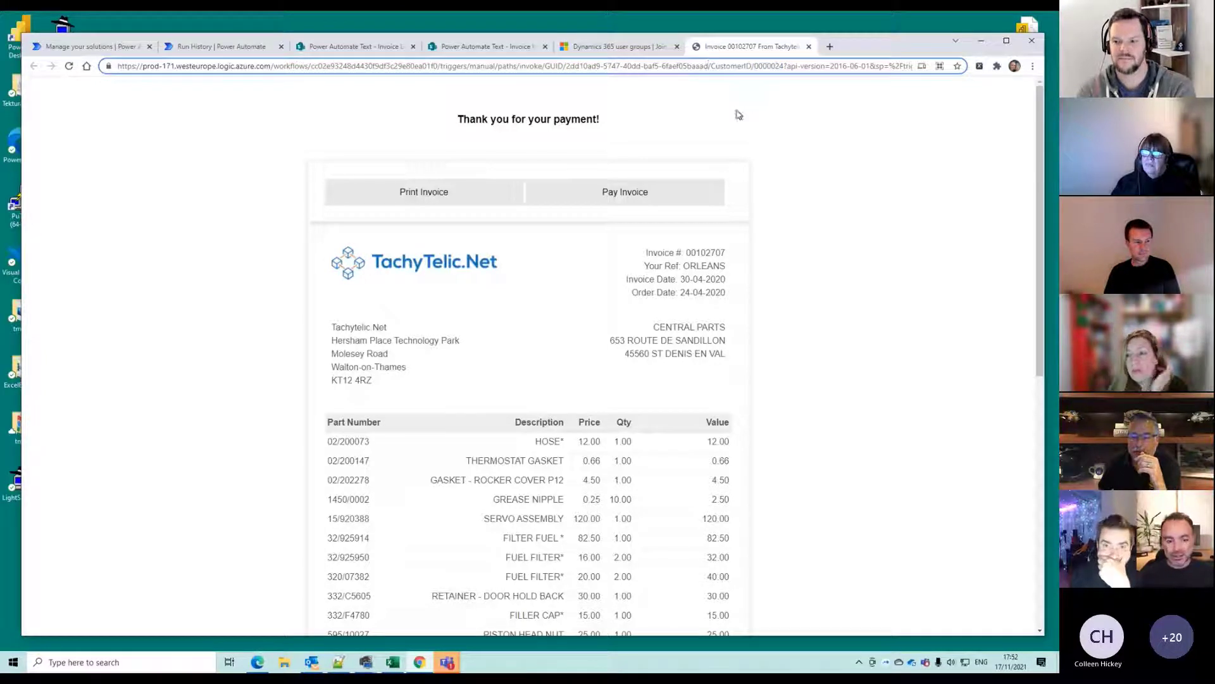
pyautogui.press('BackSpace')
pyautogui.press('Return')
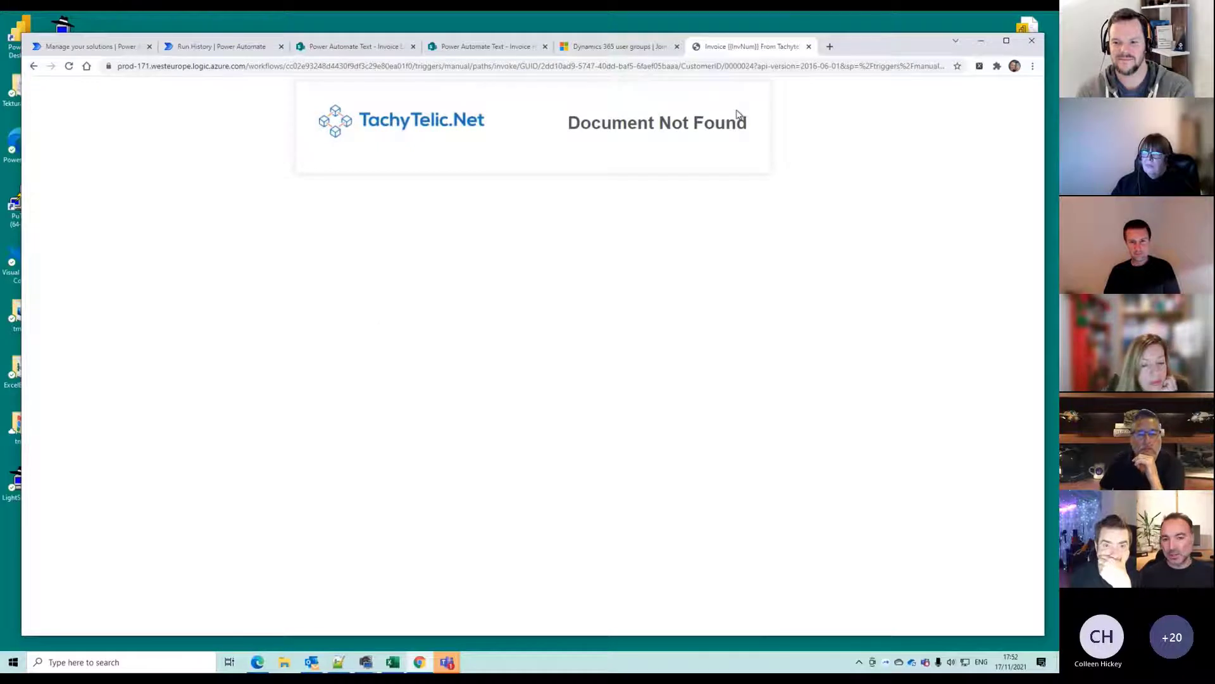
# Restore the final "d" of the GUID in the invoice address and load the page again
pyautogui.click(679, 67)
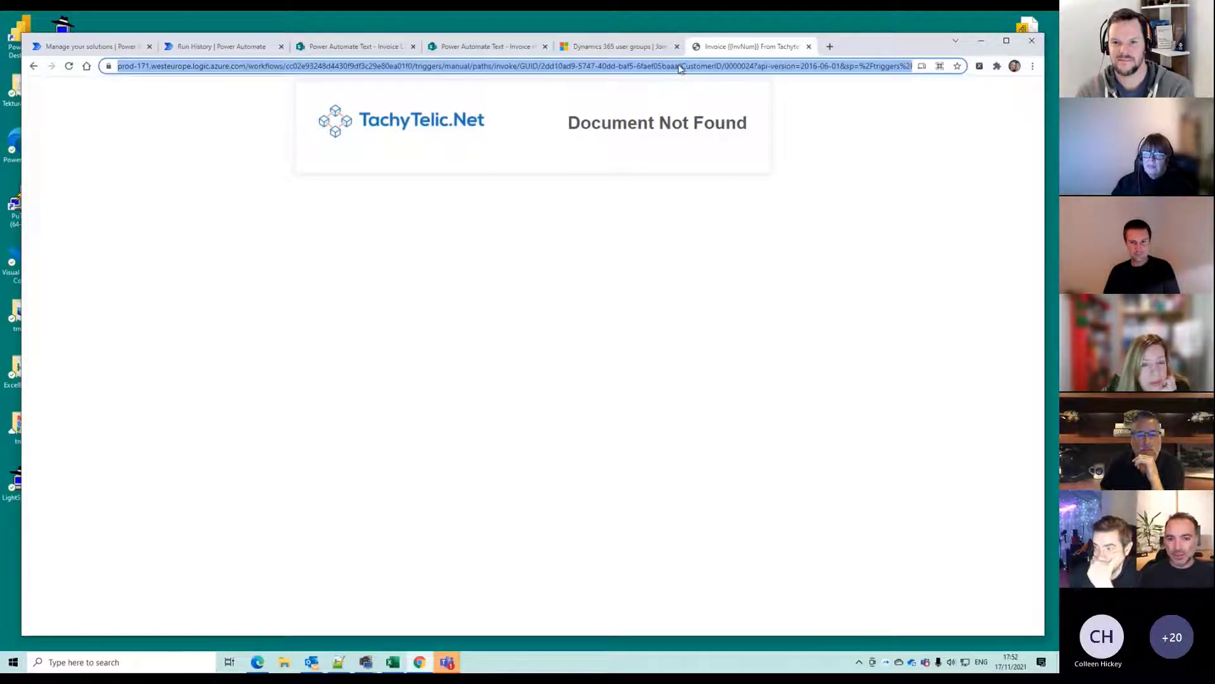
pyautogui.click(679, 67)
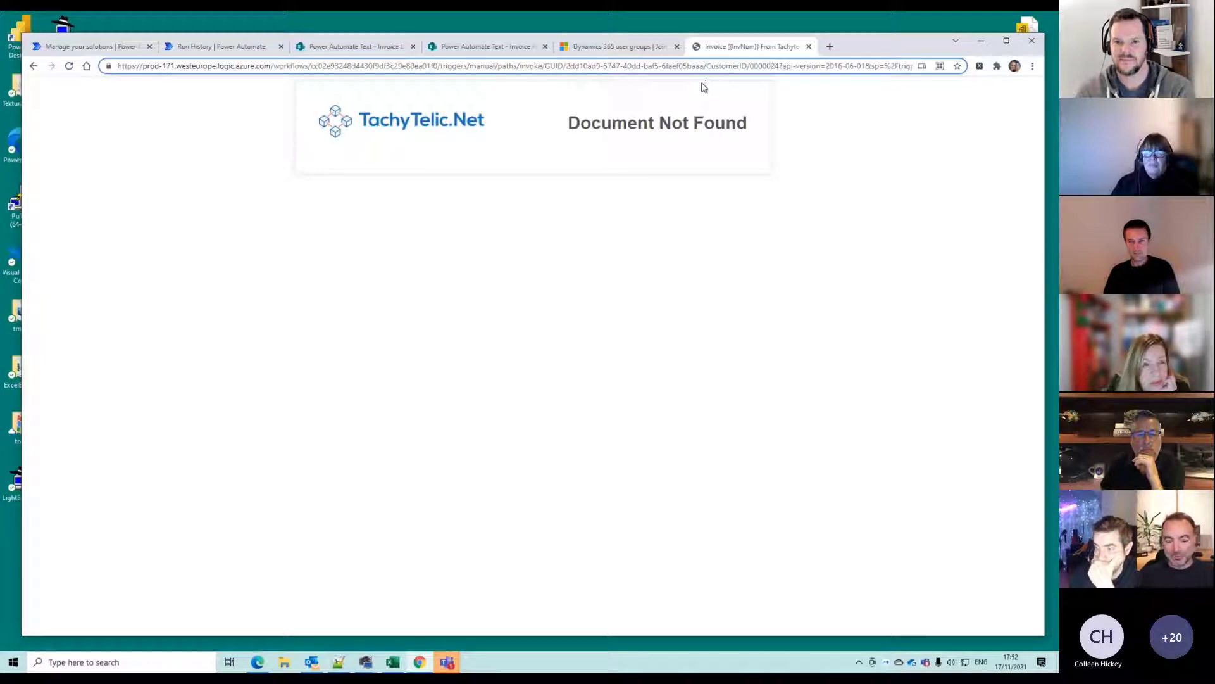
pyautogui.write('d')
pyautogui.press('Return')
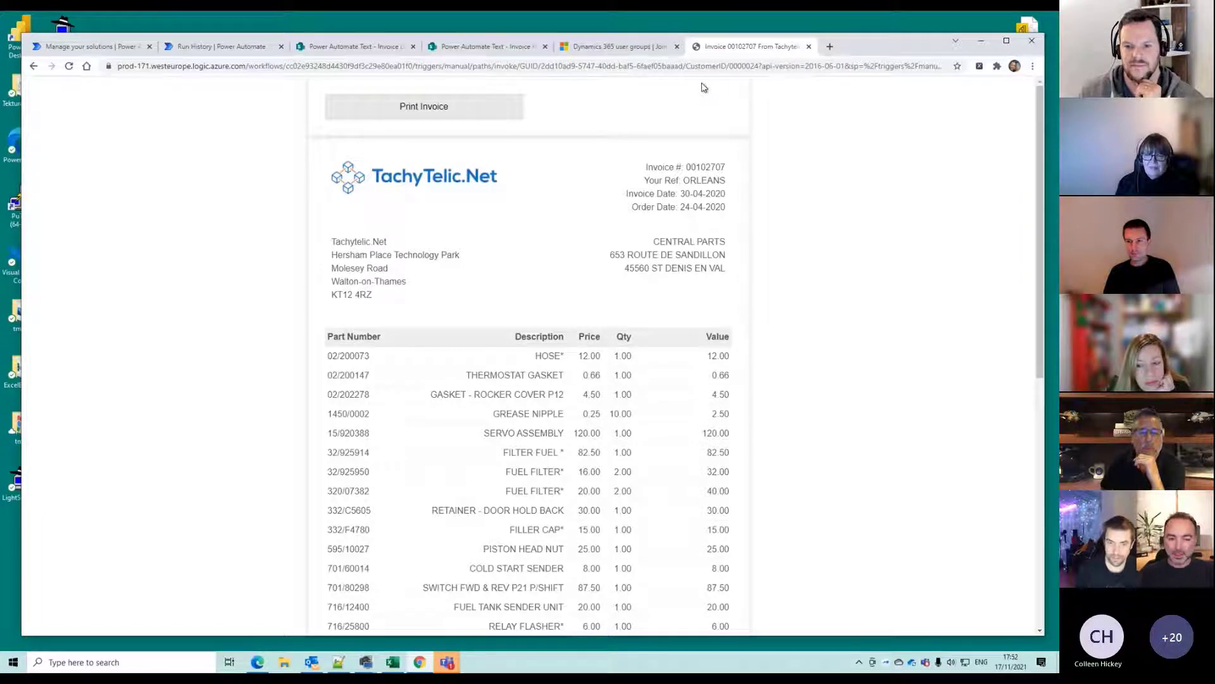
# Return to the DynamicDocument solution, dismiss the editing notice, and open the Invoice Viewer - Paypal Integration flow for editing
pyautogui.click(62, 54)
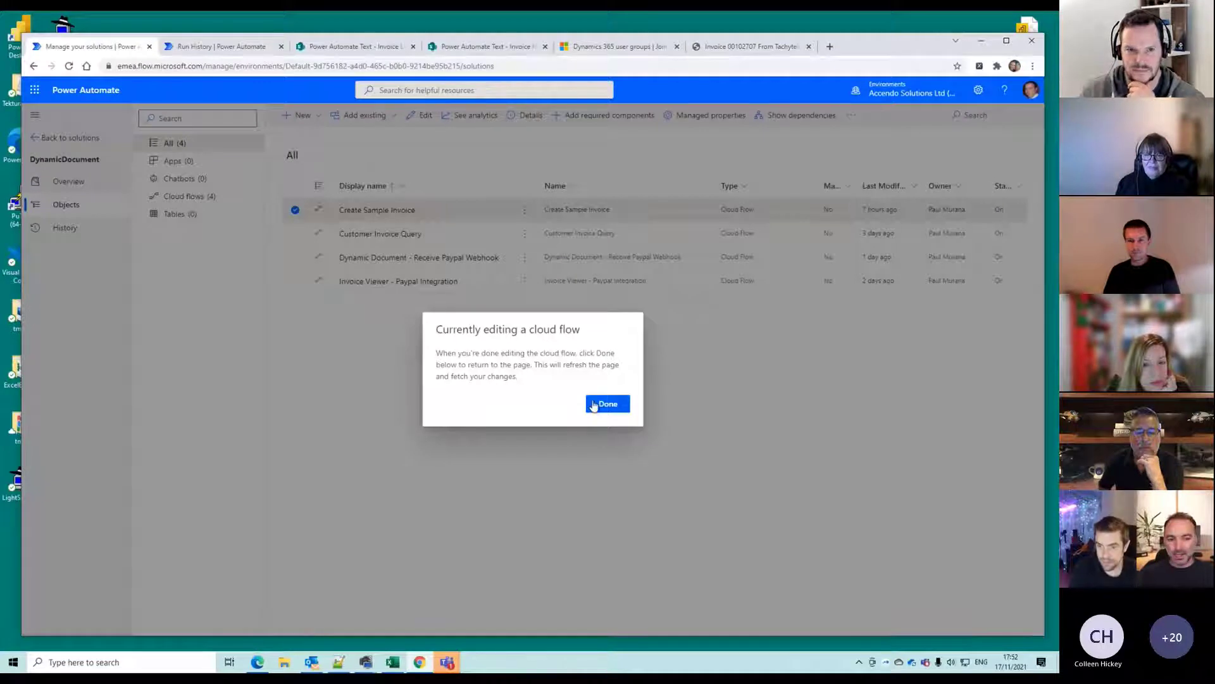
pyautogui.click(595, 405)
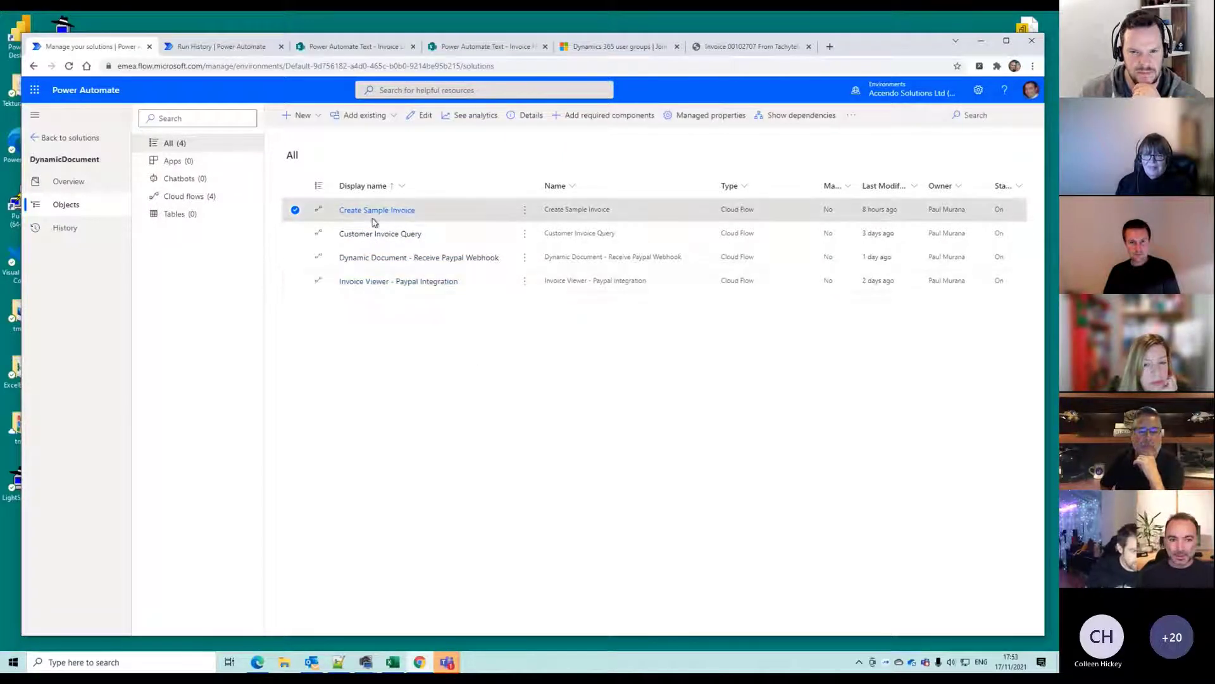
pyautogui.click(362, 281)
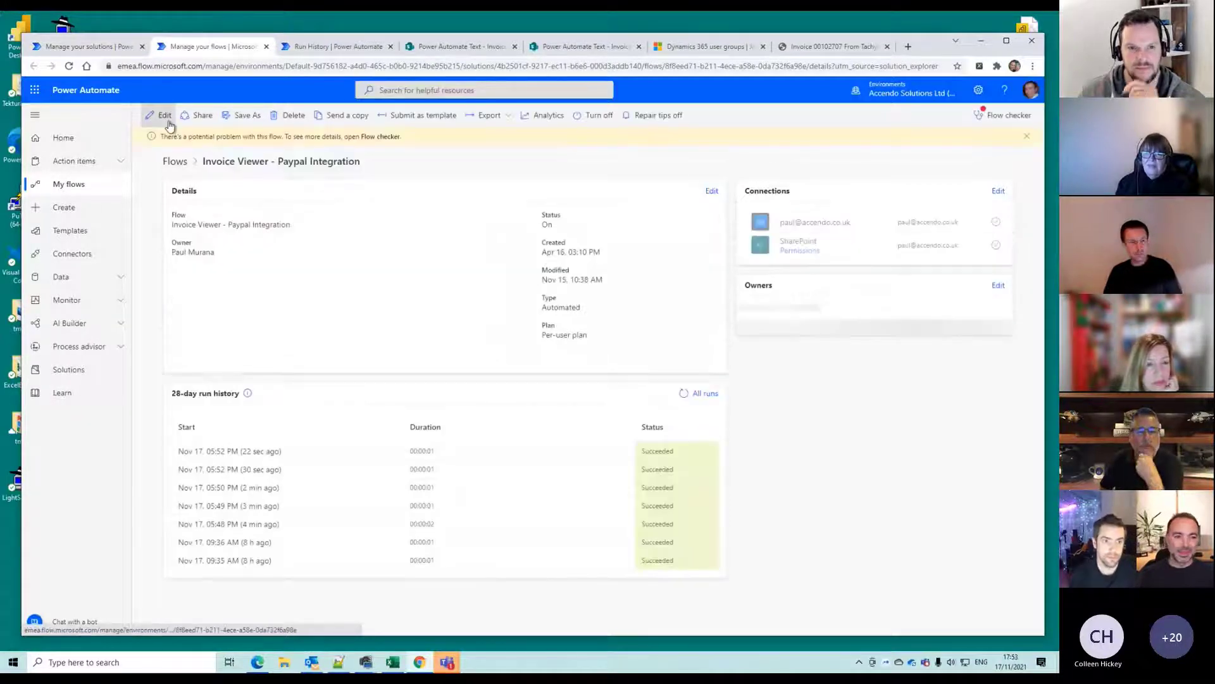
pyautogui.click(163, 116)
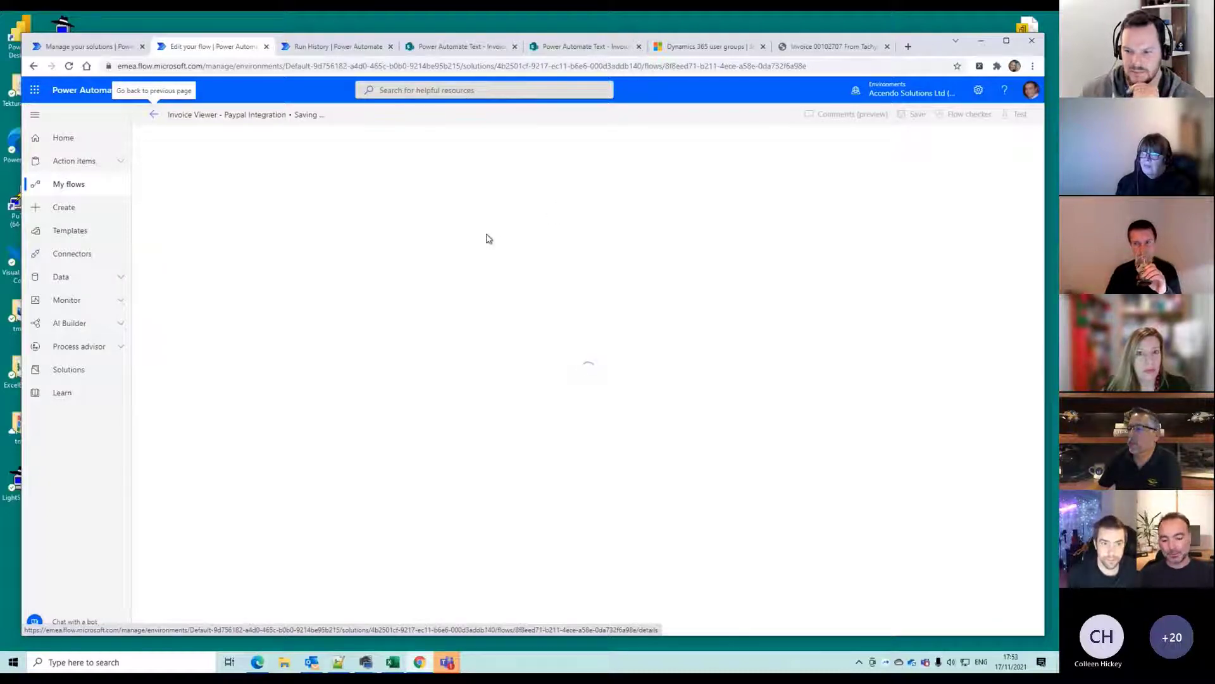
pyautogui.press('F12')
pyautogui.press('F12')
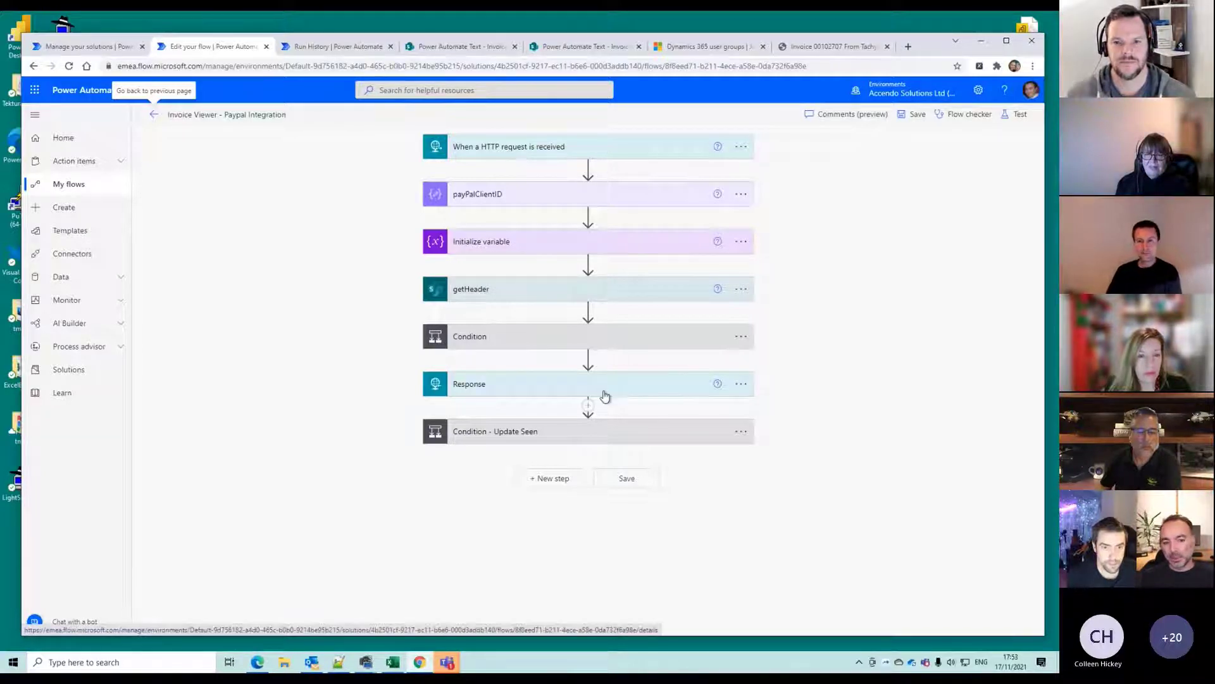
# Reload the paid invoice page and return to the Invoice Viewer flow in the editor
pyautogui.click(815, 48)
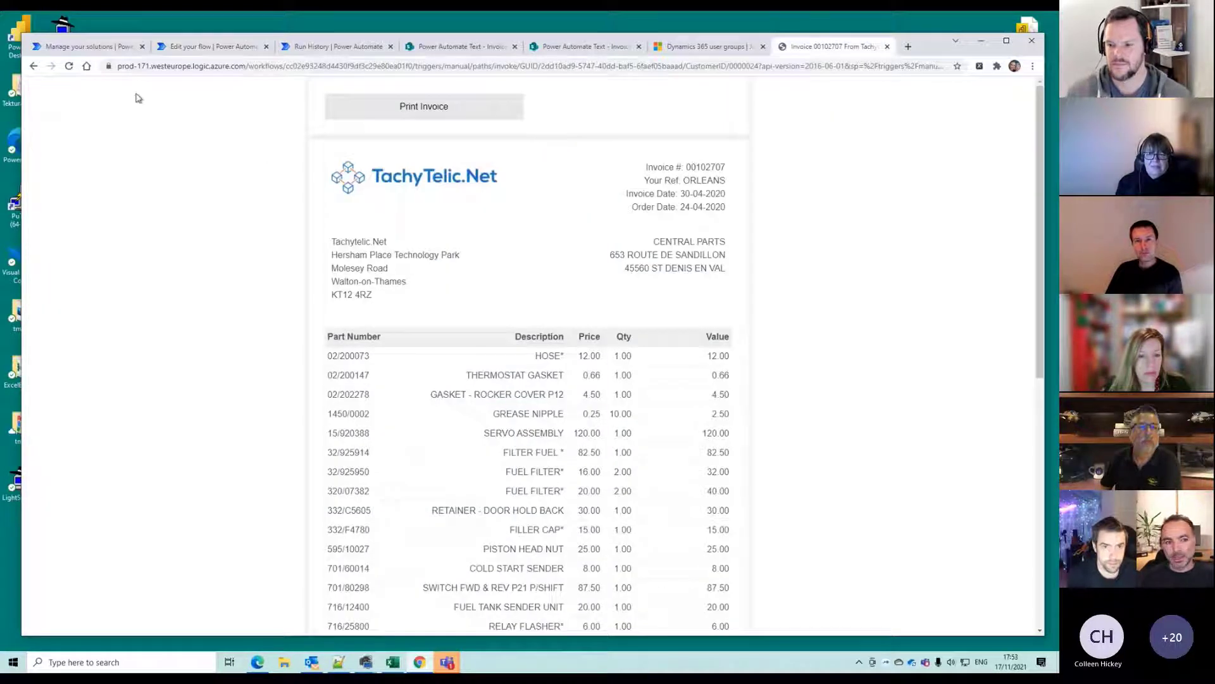
pyautogui.click(67, 68)
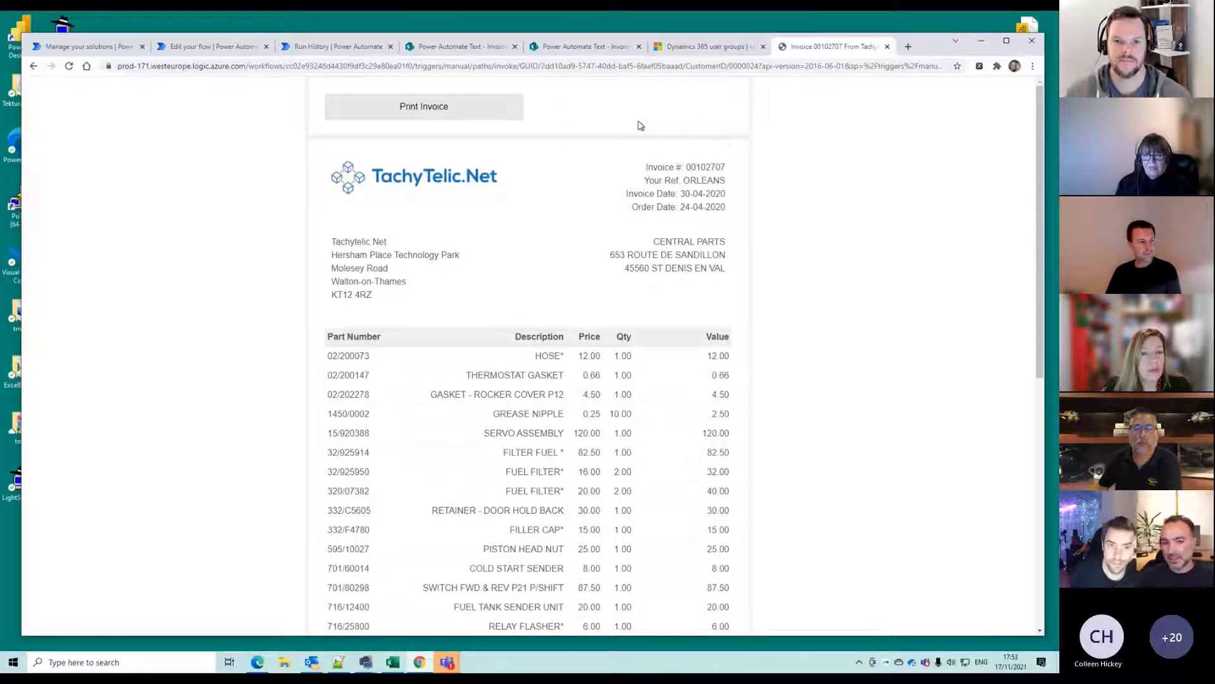
pyautogui.click(212, 46)
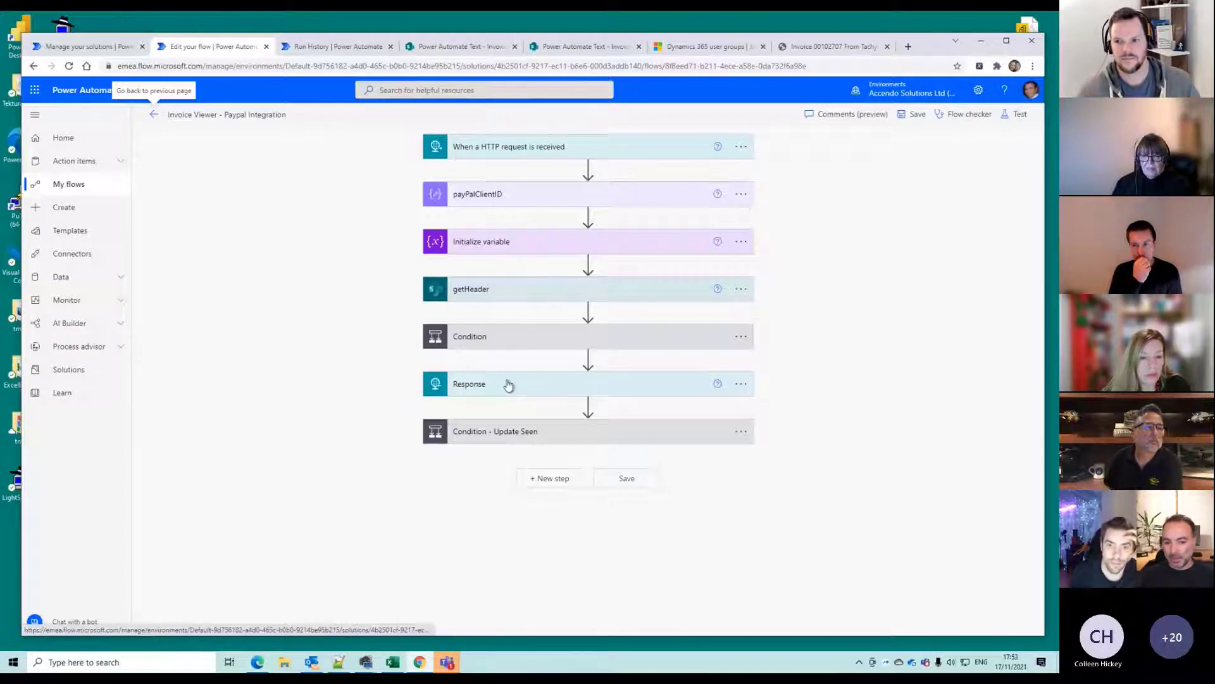
# Expand the Condition - Update Seen action, examine its rule and both branches, and collapse it again
pyautogui.click(536, 431)
pyautogui.scroll(-1, 393, 518)
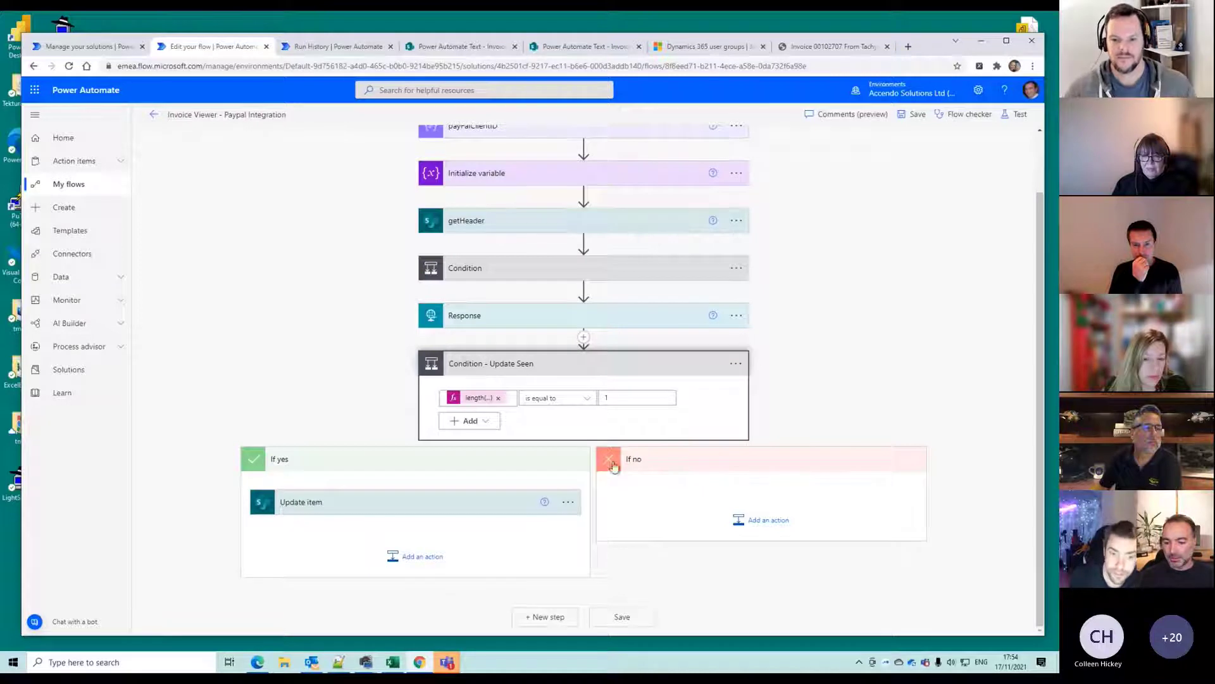
pyautogui.click(548, 376)
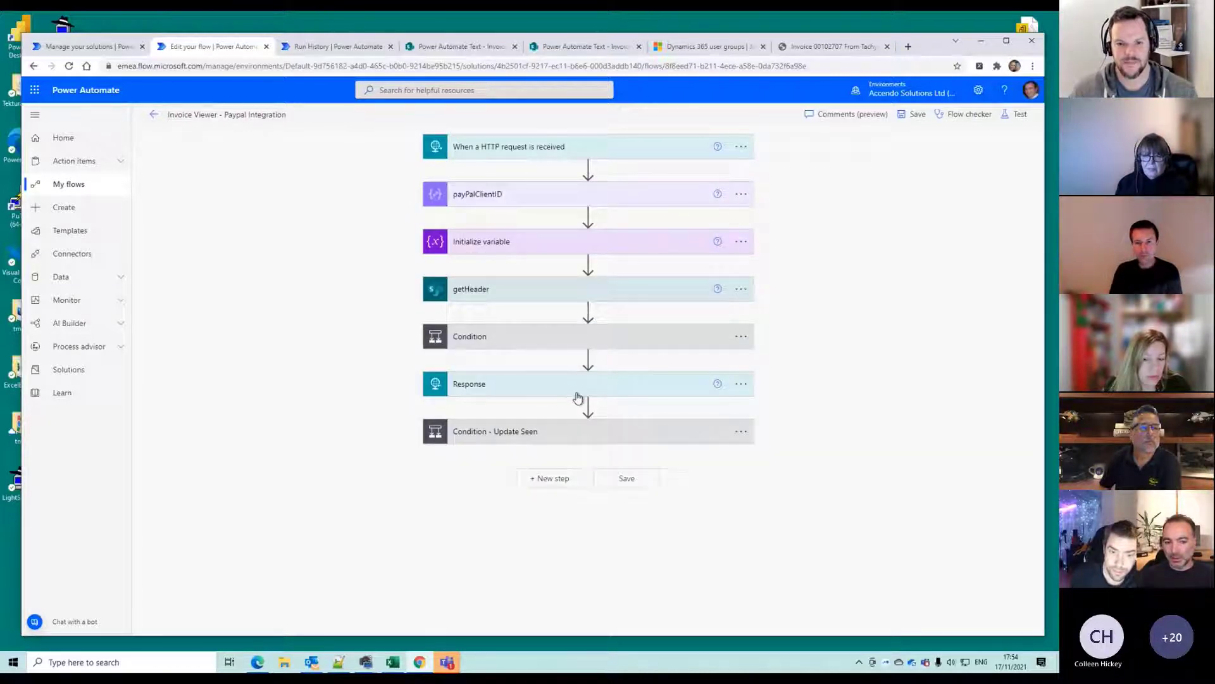
# Recheck the Condition - Update Seen rule, and examine the HTTP request trigger's advanced options, including its method and relativePath
pyautogui.click(535, 434)
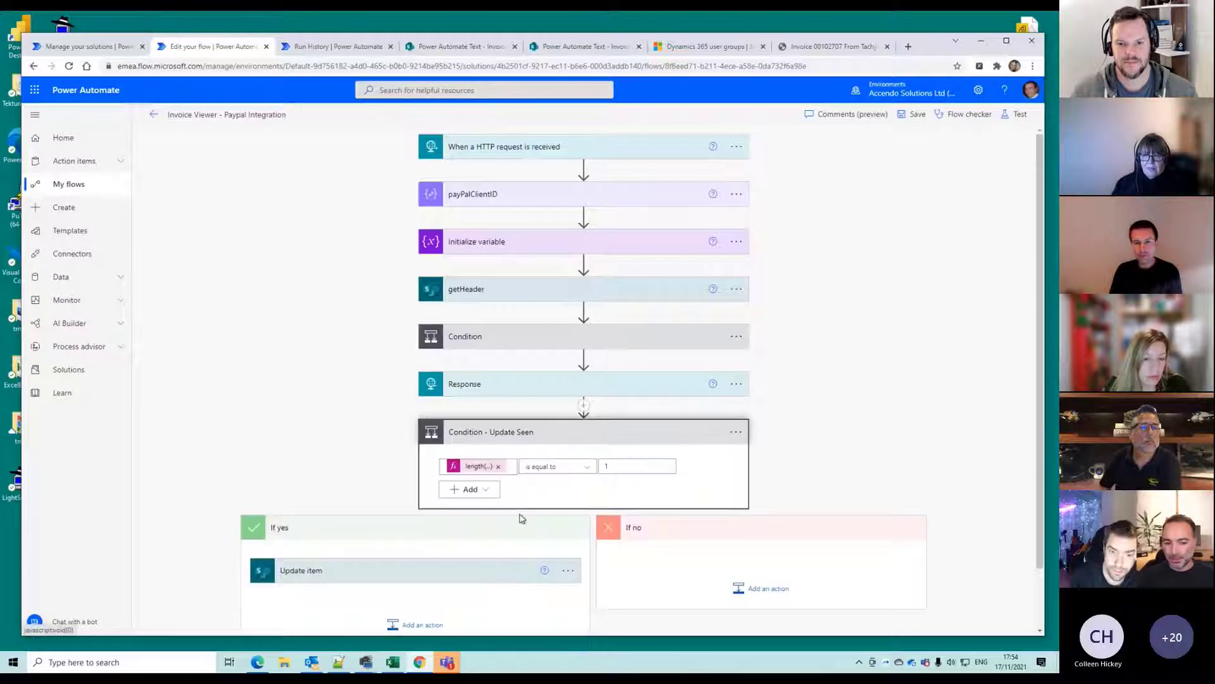
pyautogui.click(548, 441)
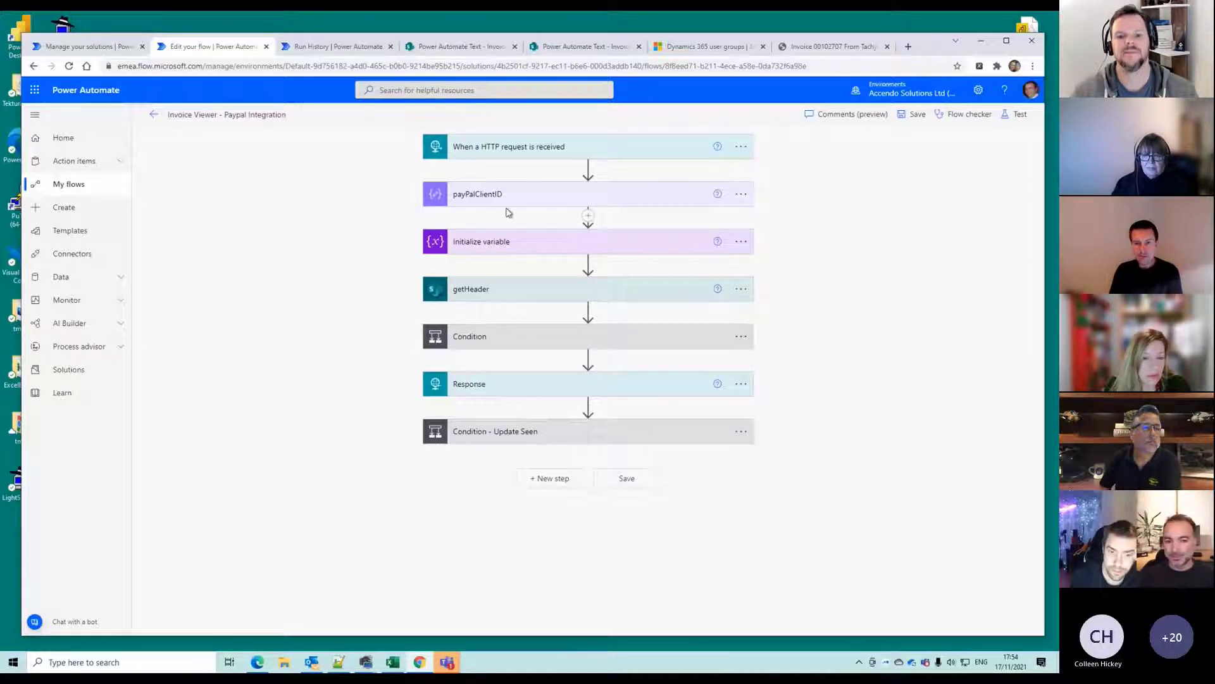
pyautogui.click(514, 148)
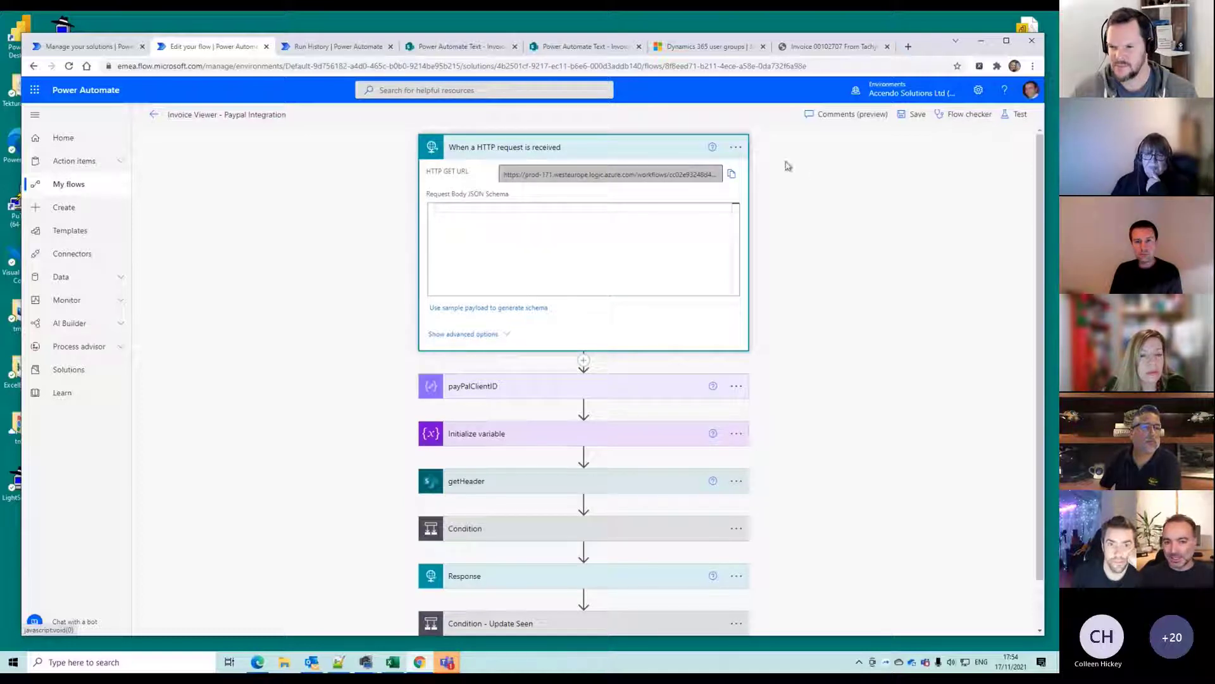
pyautogui.click(469, 334)
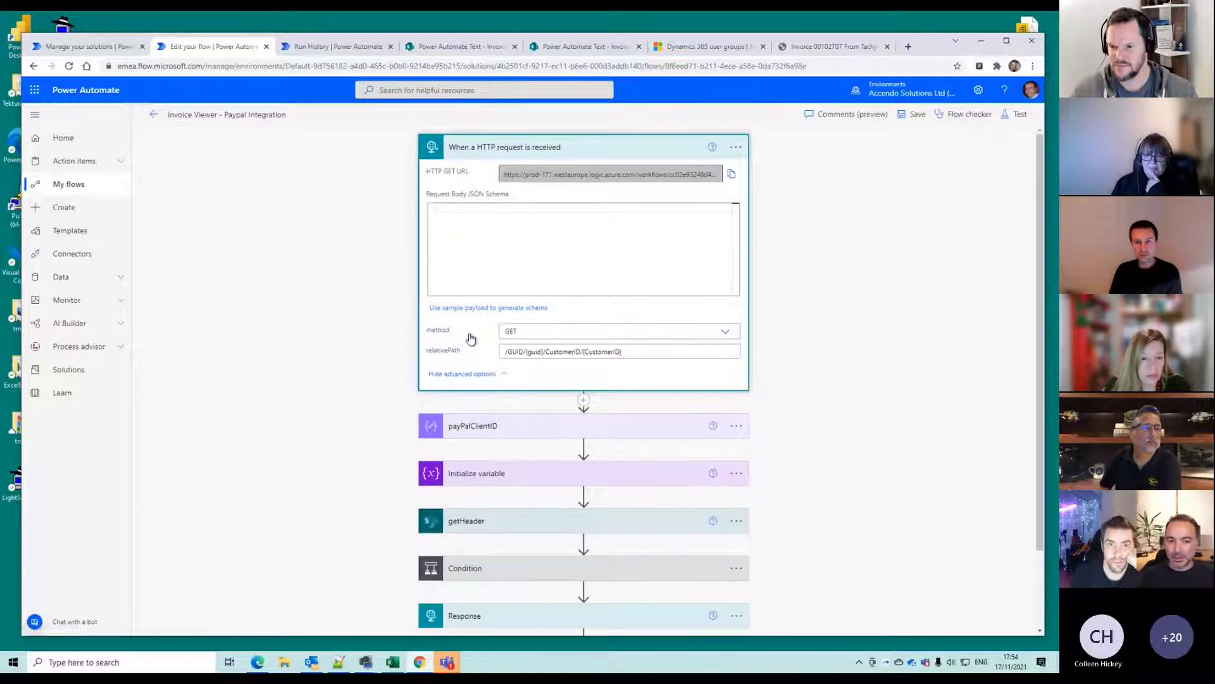
pyautogui.click(504, 351)
pyautogui.moveTo(502, 350); pyautogui.dragTo(543, 352)
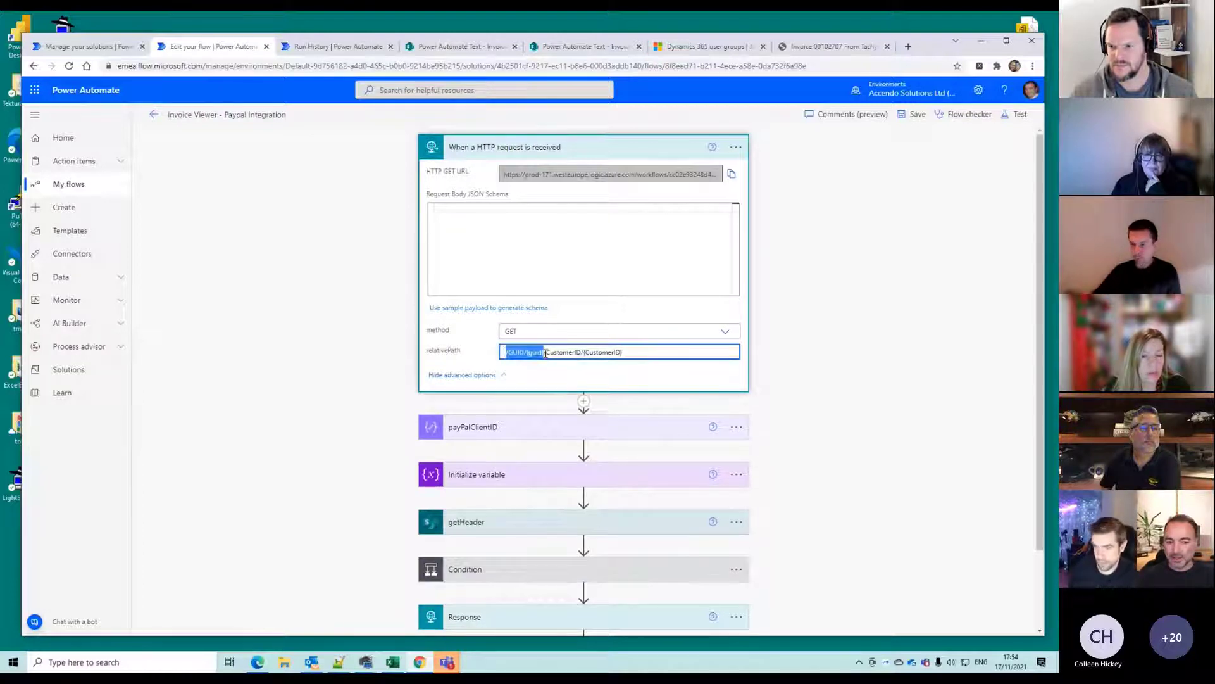
pyautogui.click(543, 352)
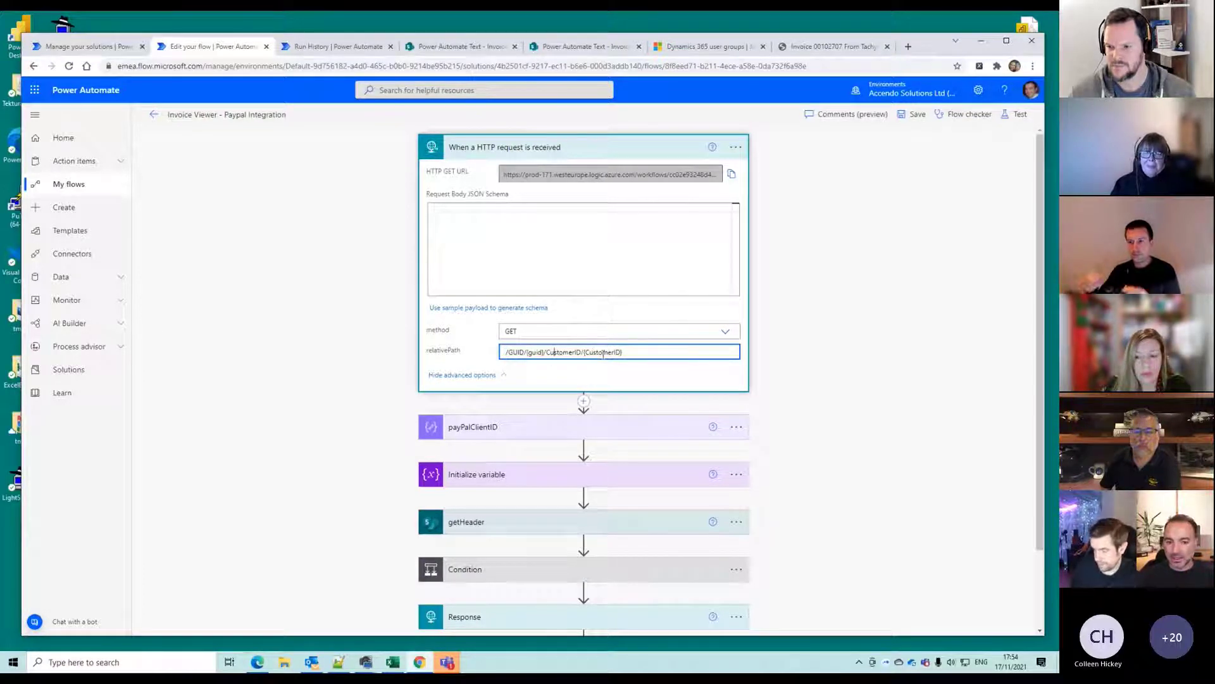
# Examine the payPalClientID input and the Initialize variable settings, collapsing these actions and the HTTP request trigger
pyautogui.click(523, 427)
pyautogui.doubleClick(508, 449)
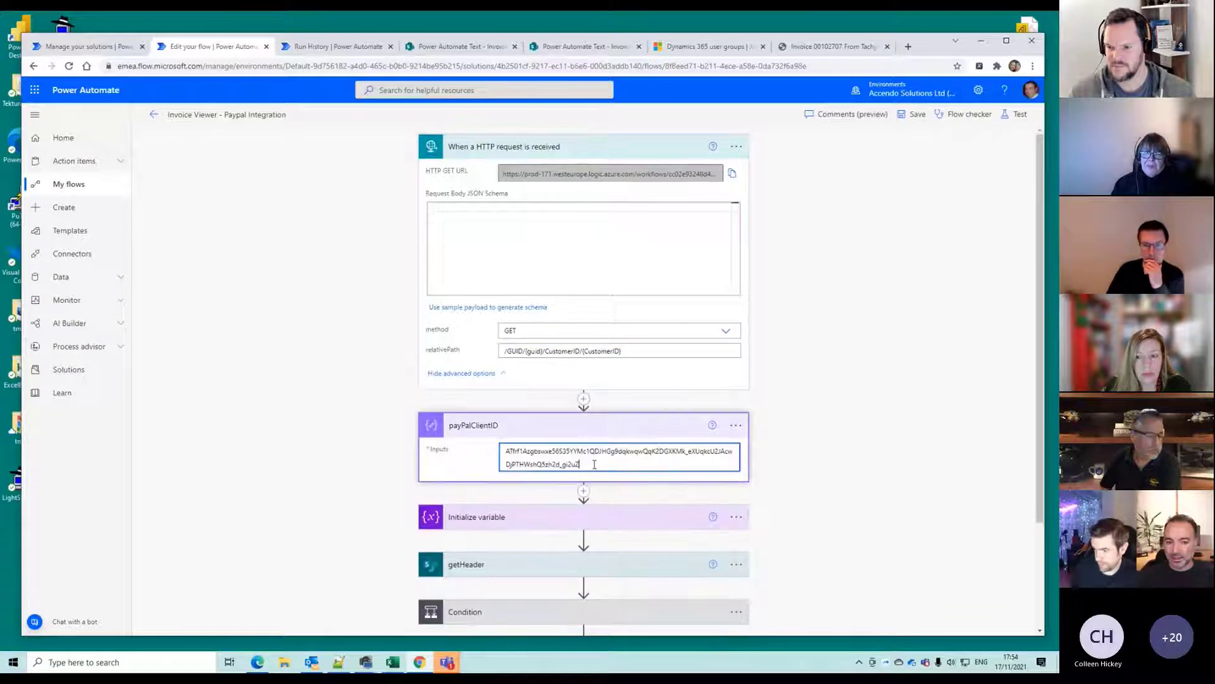
pyautogui.click(521, 426)
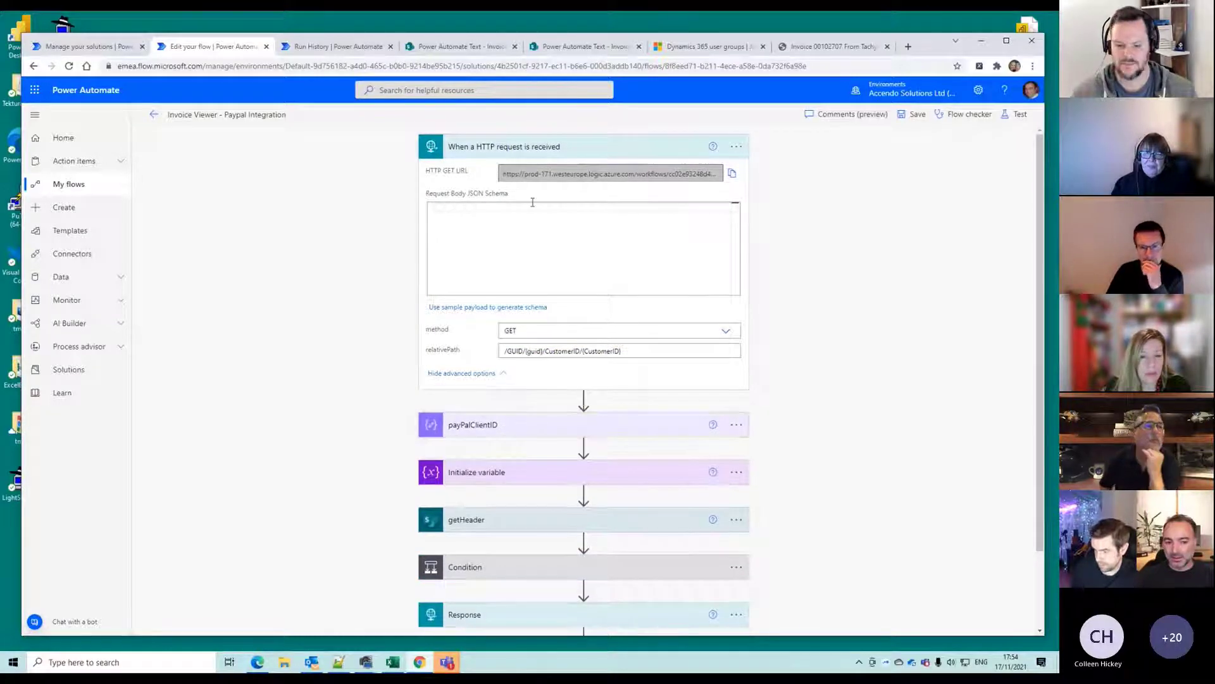
pyautogui.click(535, 152)
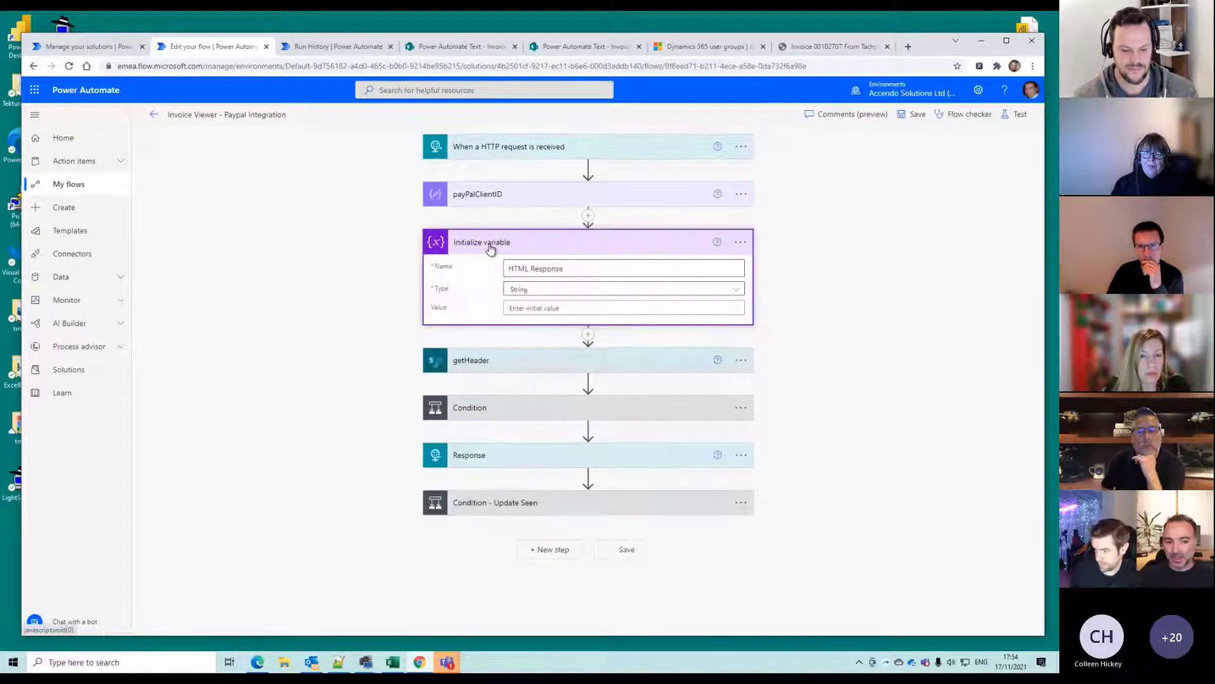
pyautogui.click(491, 246)
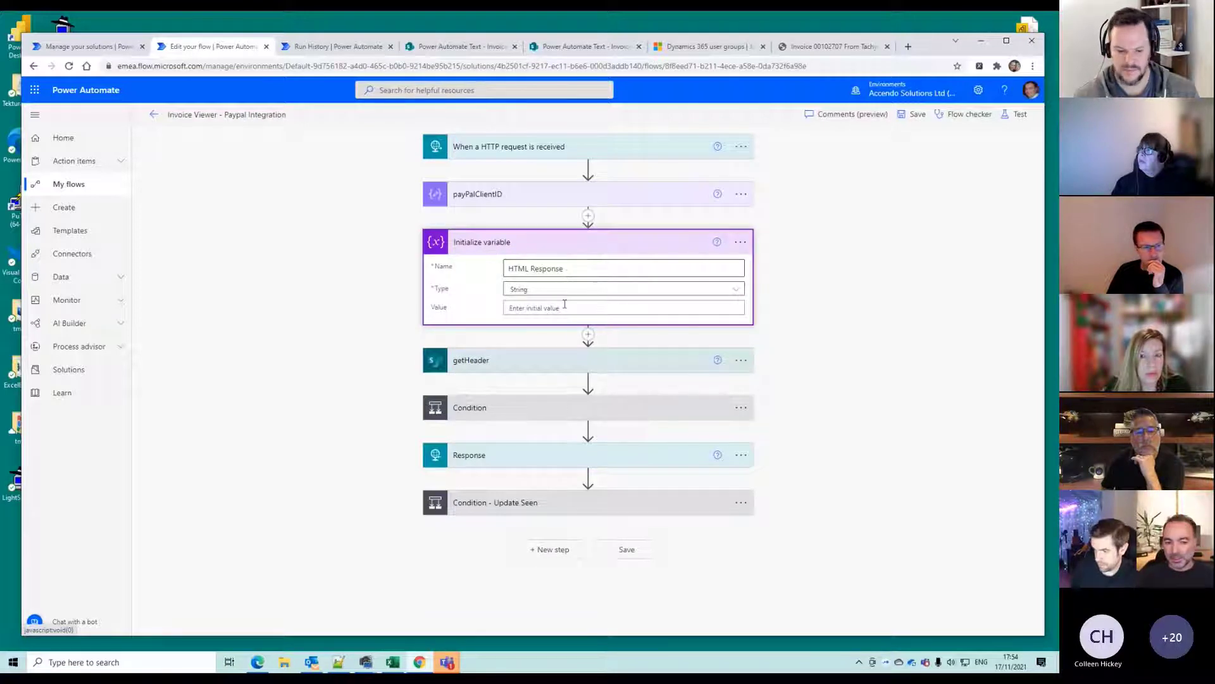
pyautogui.click(540, 246)
# Expand the getHeader action, check the Invoice Lines and Invoice Header lists in SharePoint, and return to the flow editor
pyautogui.click(502, 291)
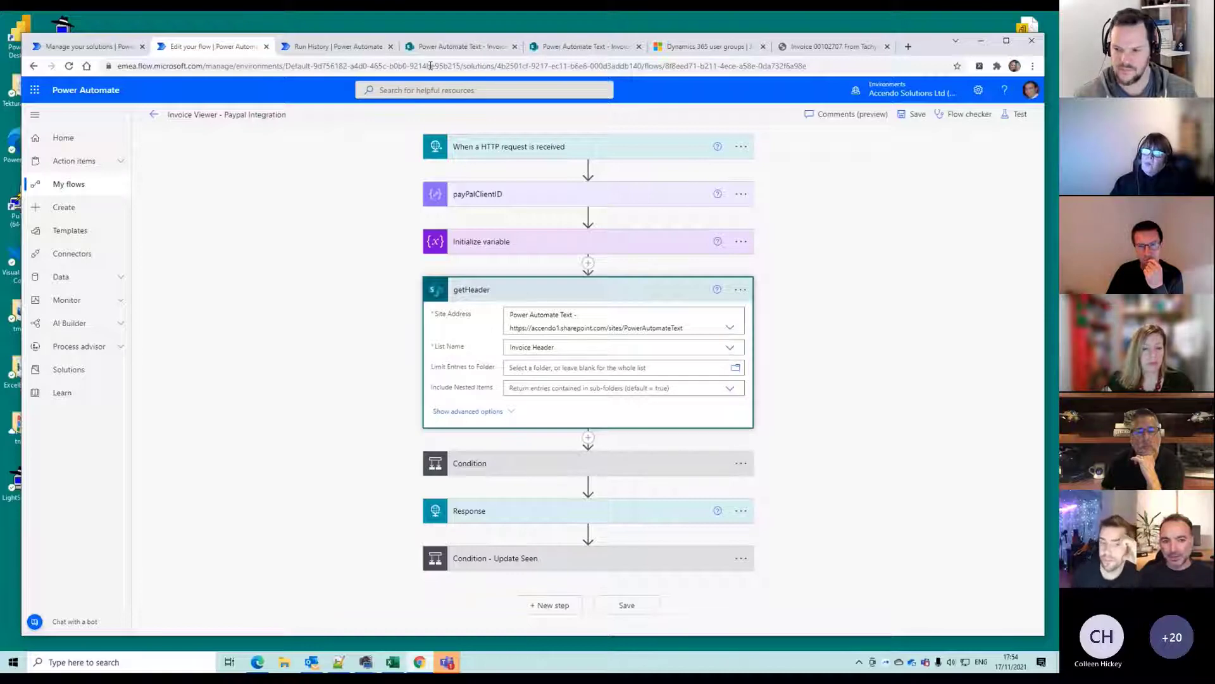
pyautogui.click(443, 46)
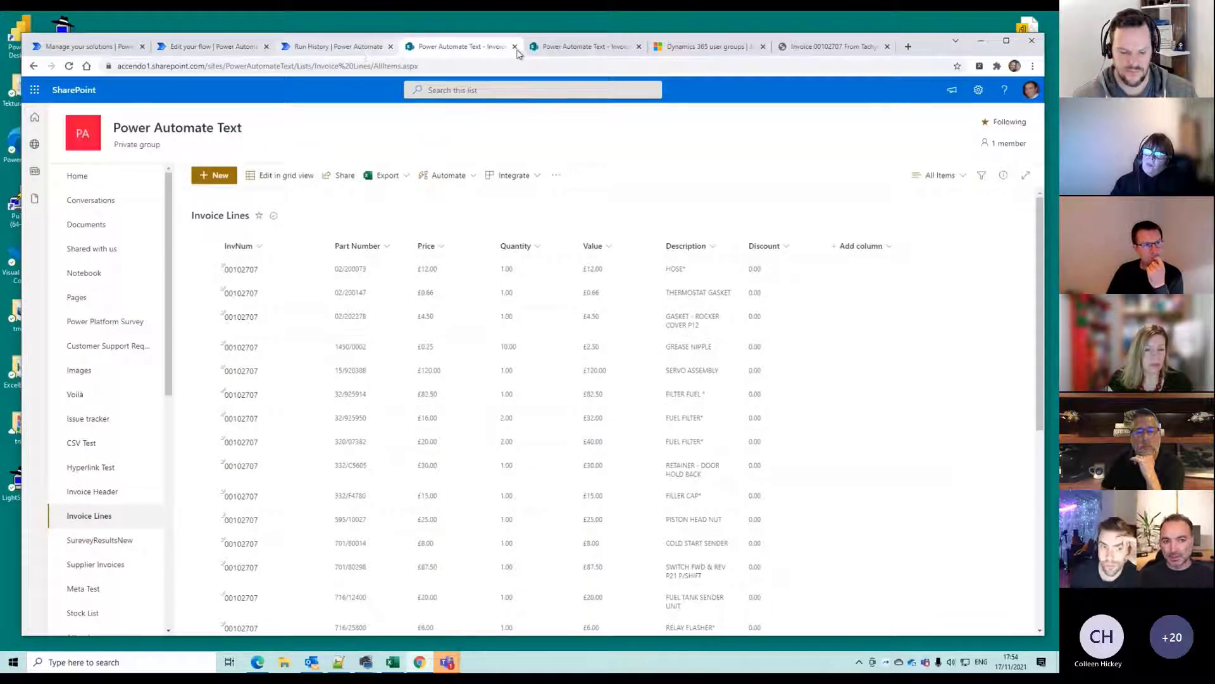
pyautogui.click(582, 47)
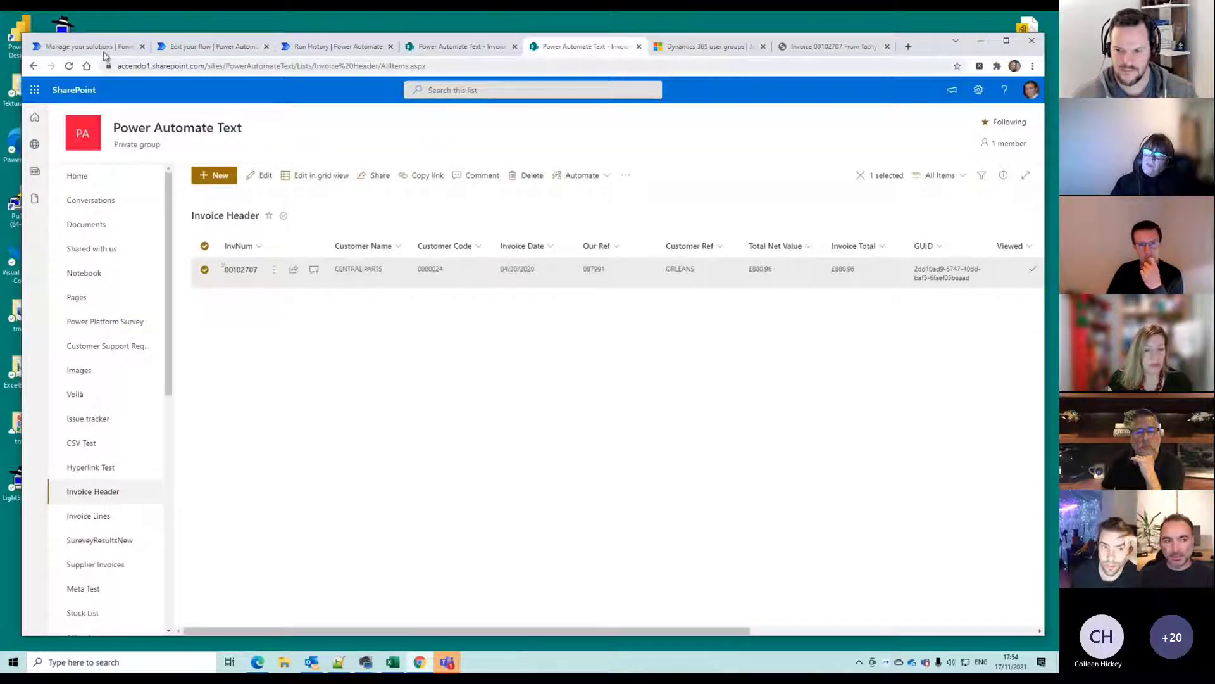
pyautogui.click(204, 46)
# Show getHeader's advanced options and examine its Filter Query and Top Count along with the Condition's rule and branches
pyautogui.scroll(-2, 511, 456)
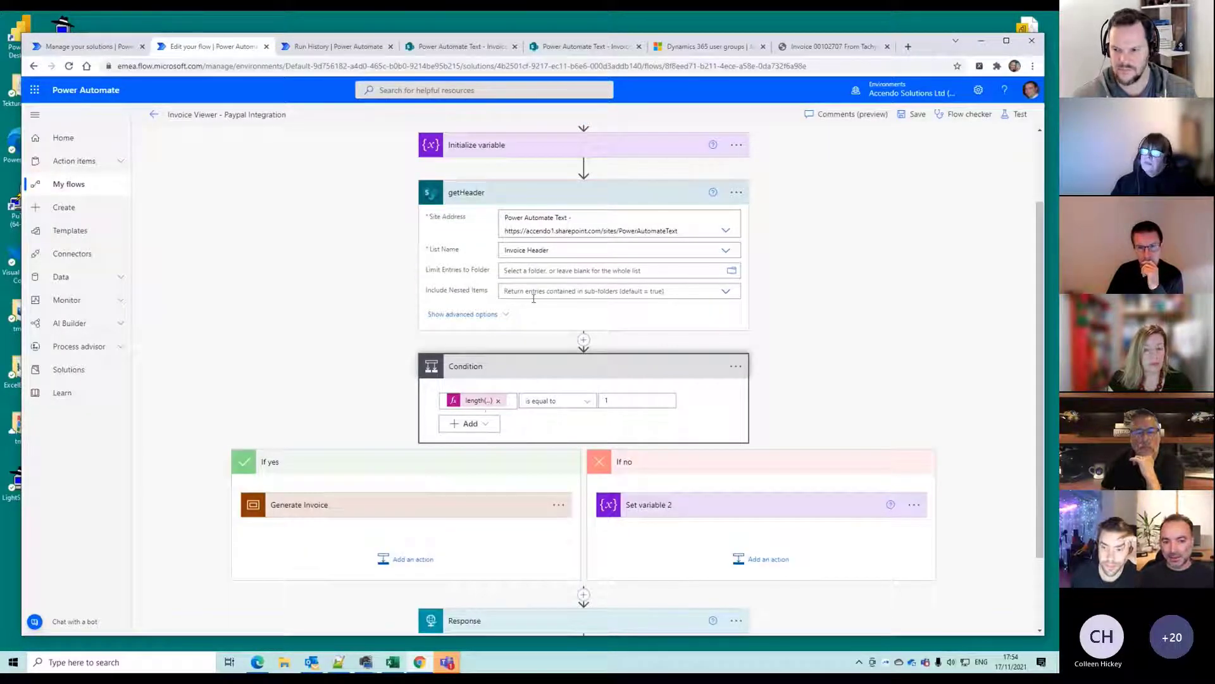
pyautogui.click(486, 313)
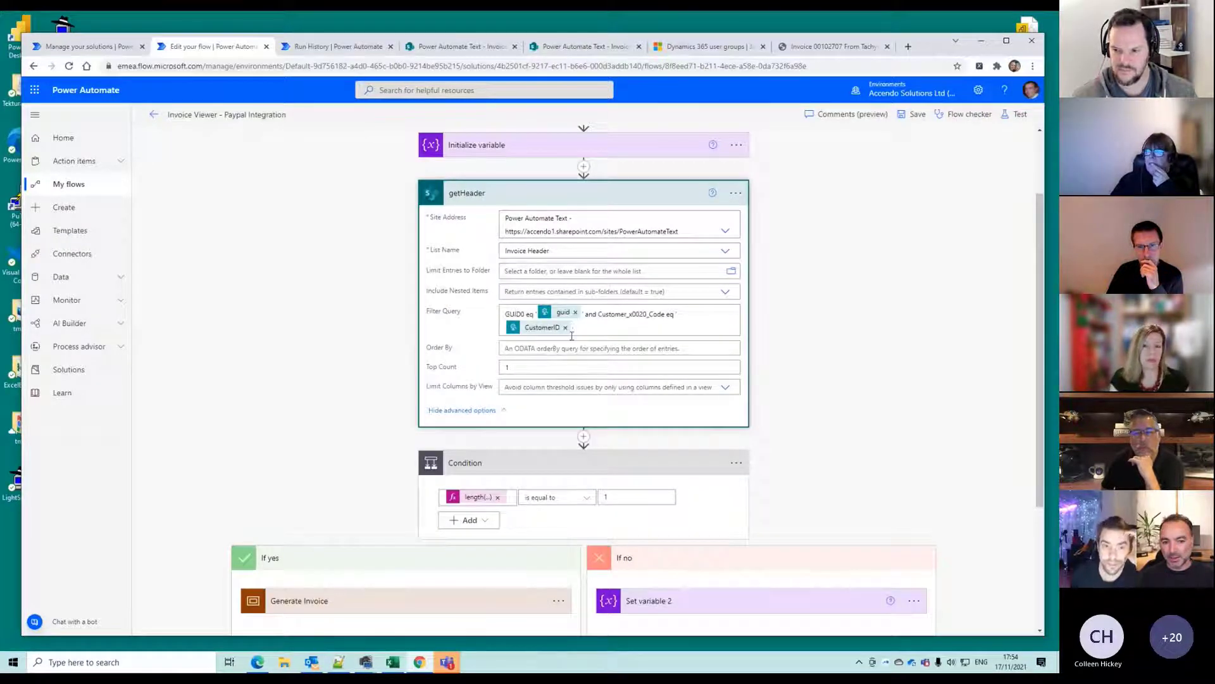
pyautogui.scroll(-2, 516, 393)
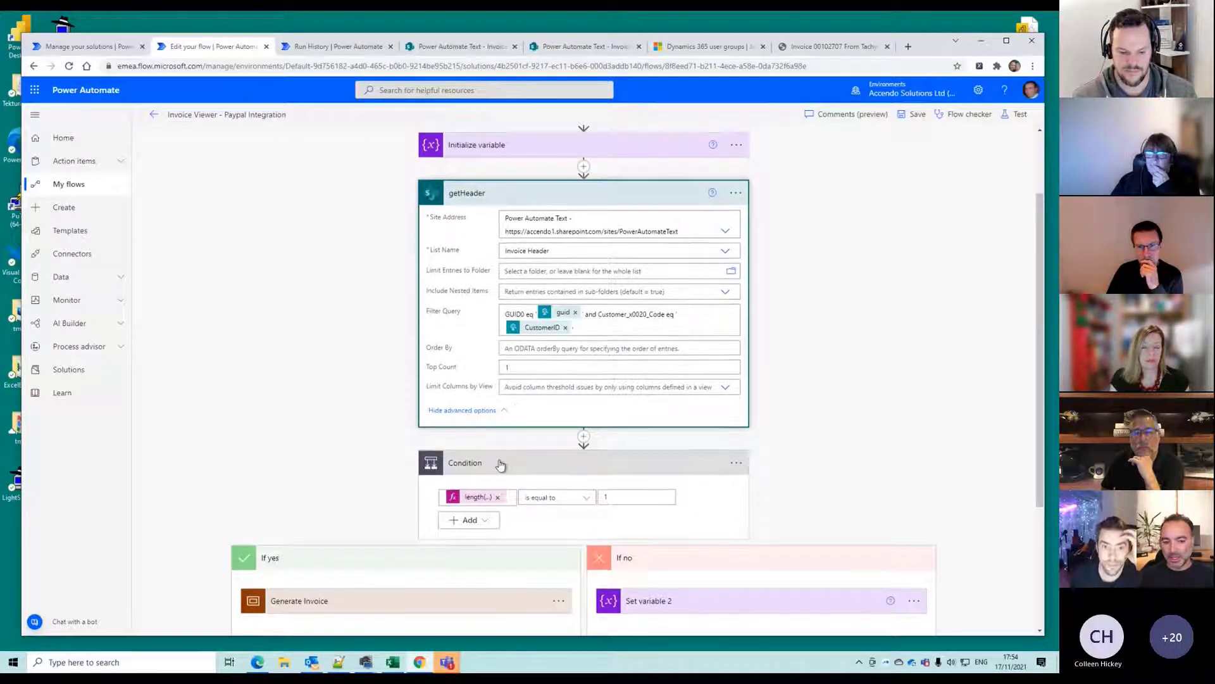
pyautogui.scroll(-2, 614, 485)
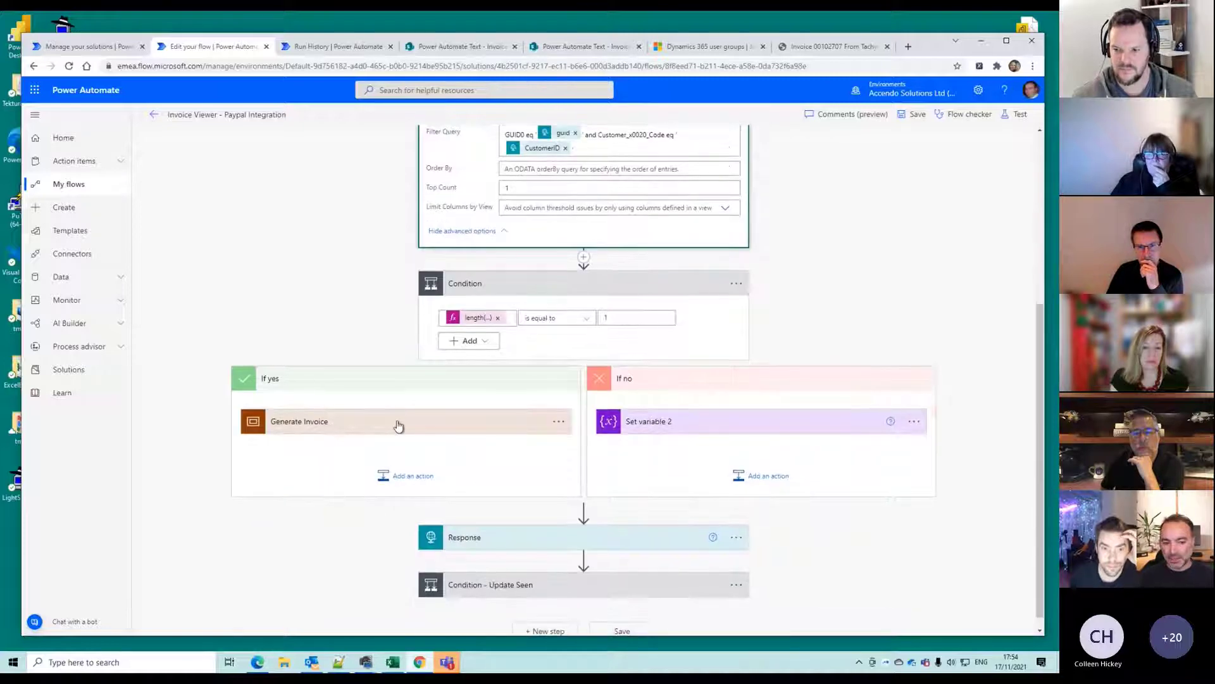
# Expand Set variable 2 in the If no branch, examine its HTML Response value, and collapse it
pyautogui.click(701, 428)
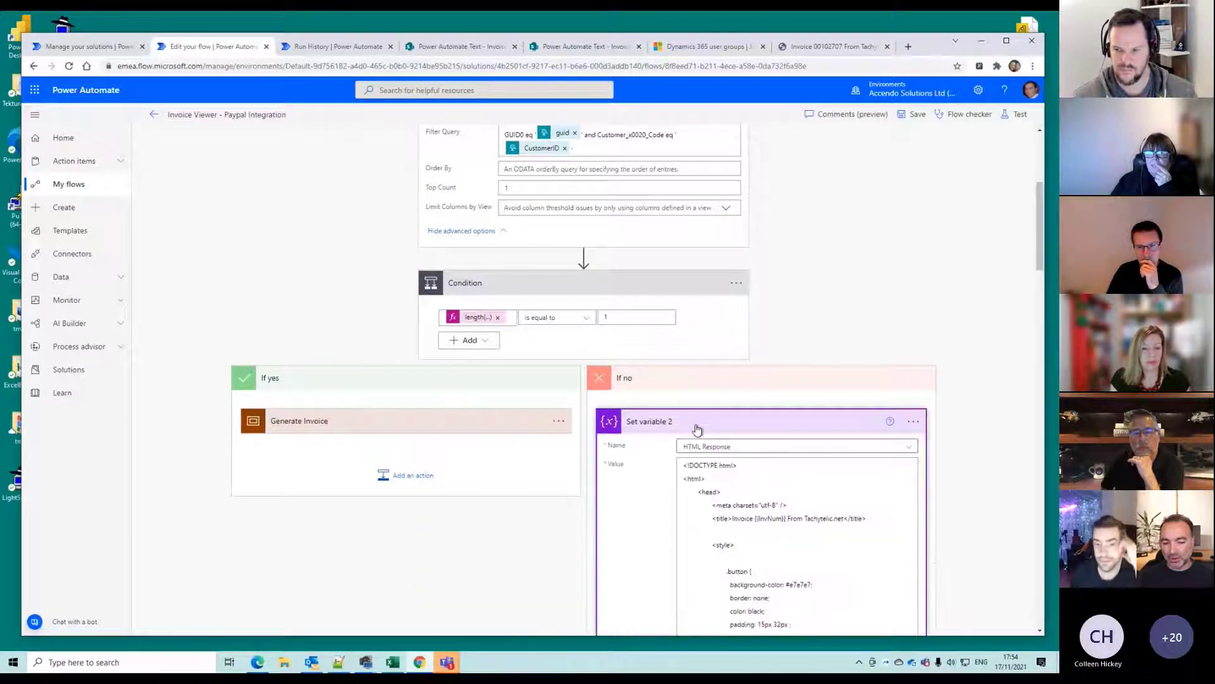
pyautogui.scroll(-2, 709, 405)
pyautogui.scroll(-1, 753, 537)
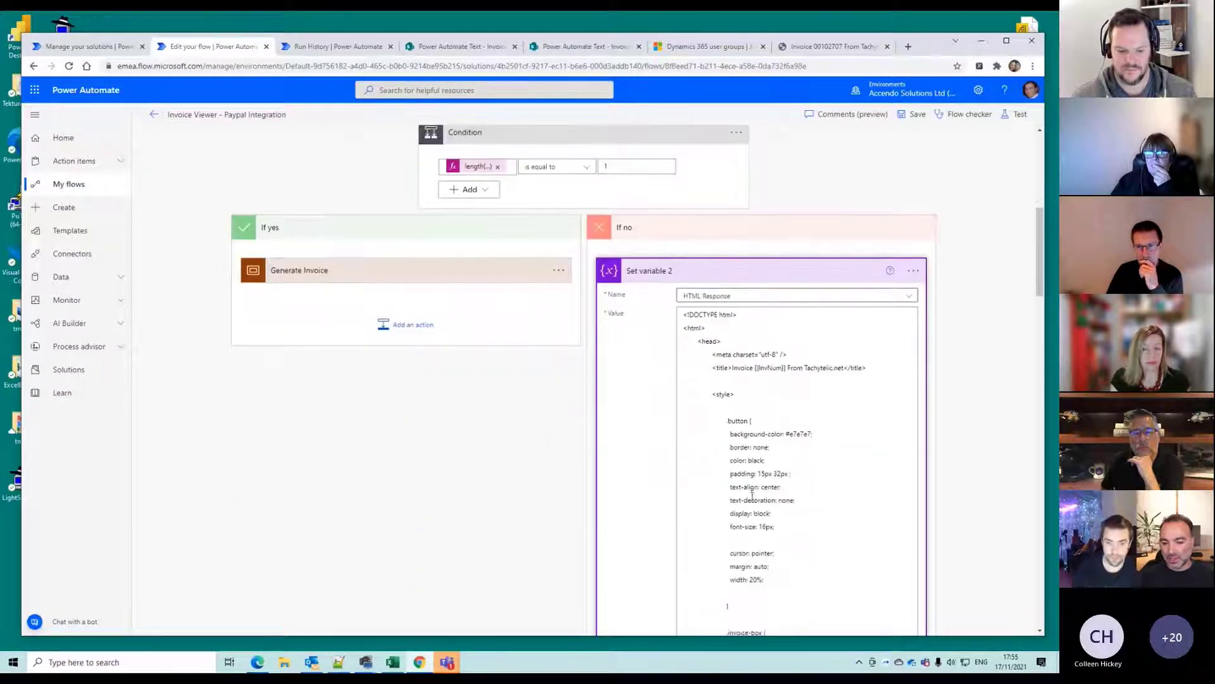
pyautogui.moveTo(685, 314); pyautogui.dragTo(759, 367)
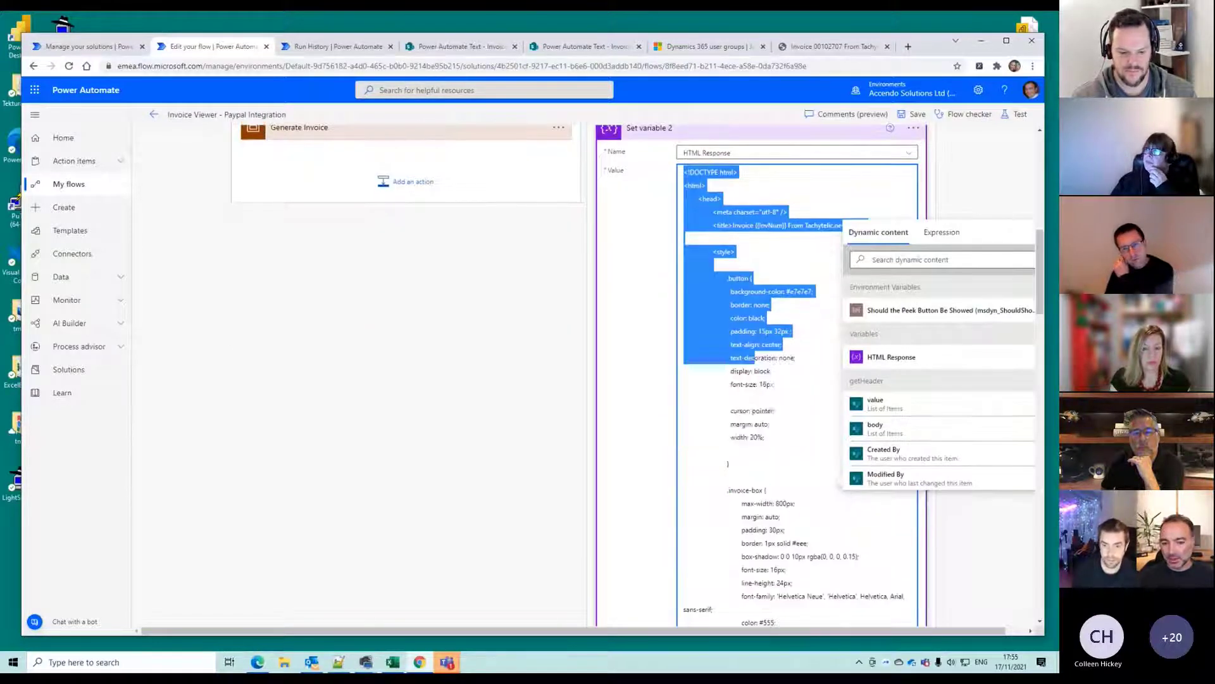
pyautogui.click(741, 326)
pyautogui.scroll(3, 728, 317)
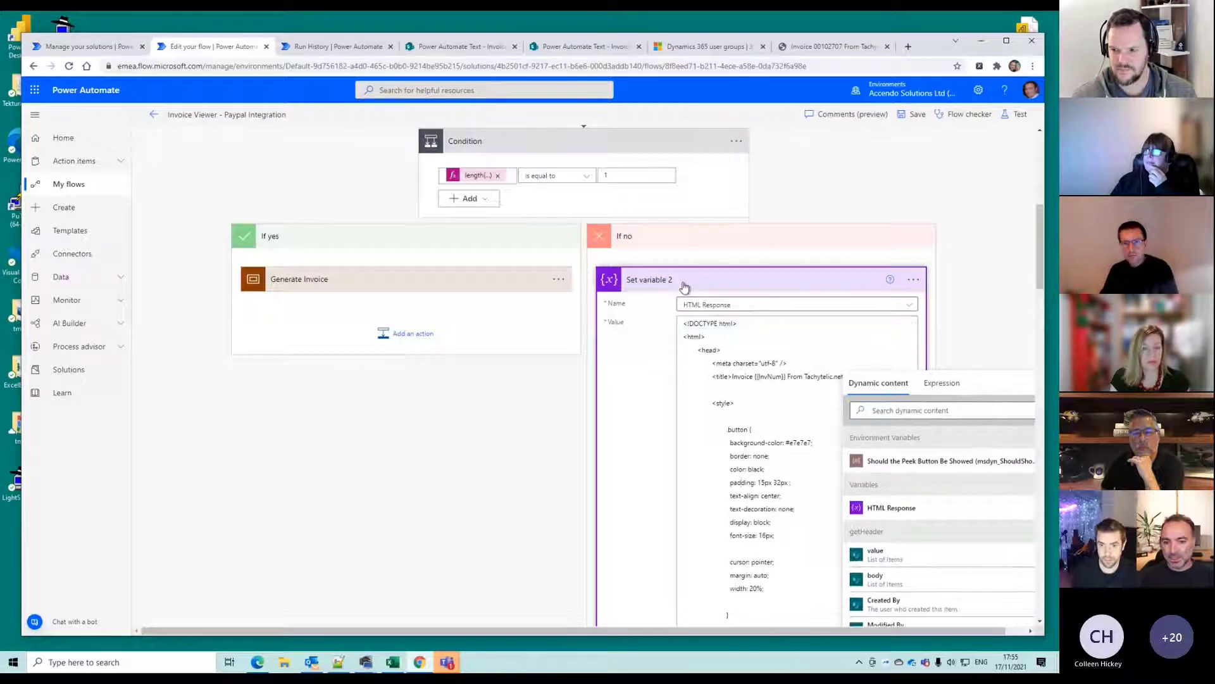
pyautogui.click(684, 290)
# Expand the Generate Invoice scope and examine the Select action's Map expression and the Join line data input
pyautogui.click(383, 410)
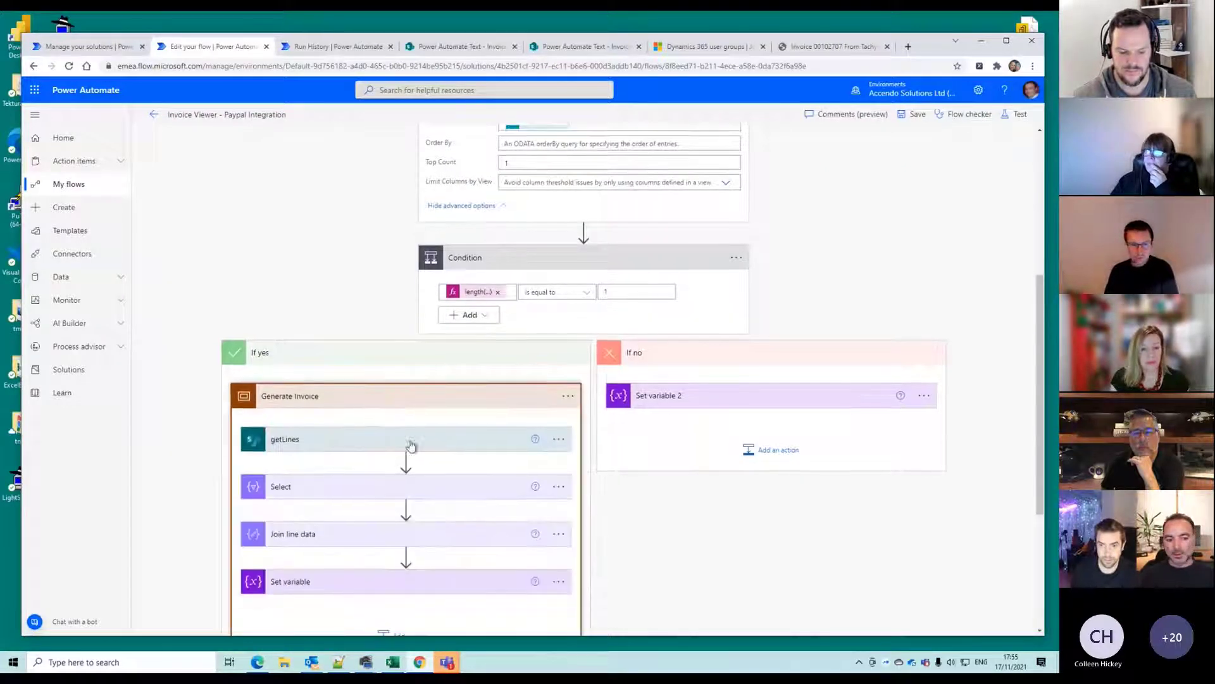
pyautogui.scroll(-3, 441, 455)
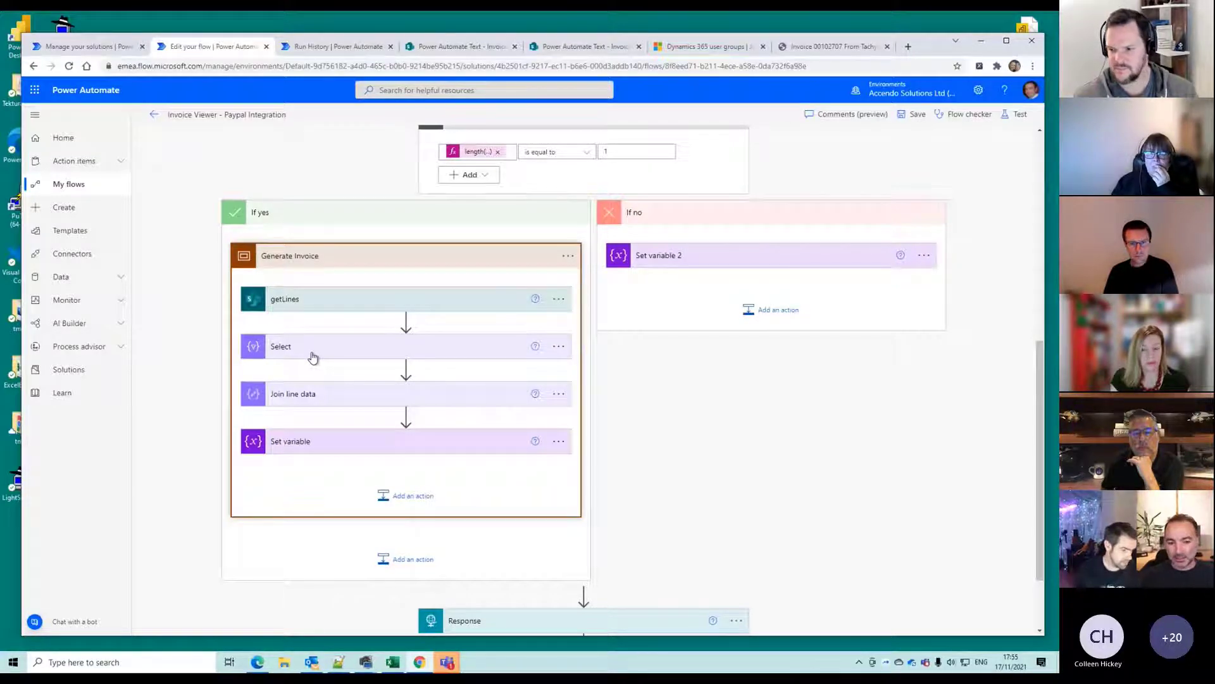
pyautogui.click(305, 347)
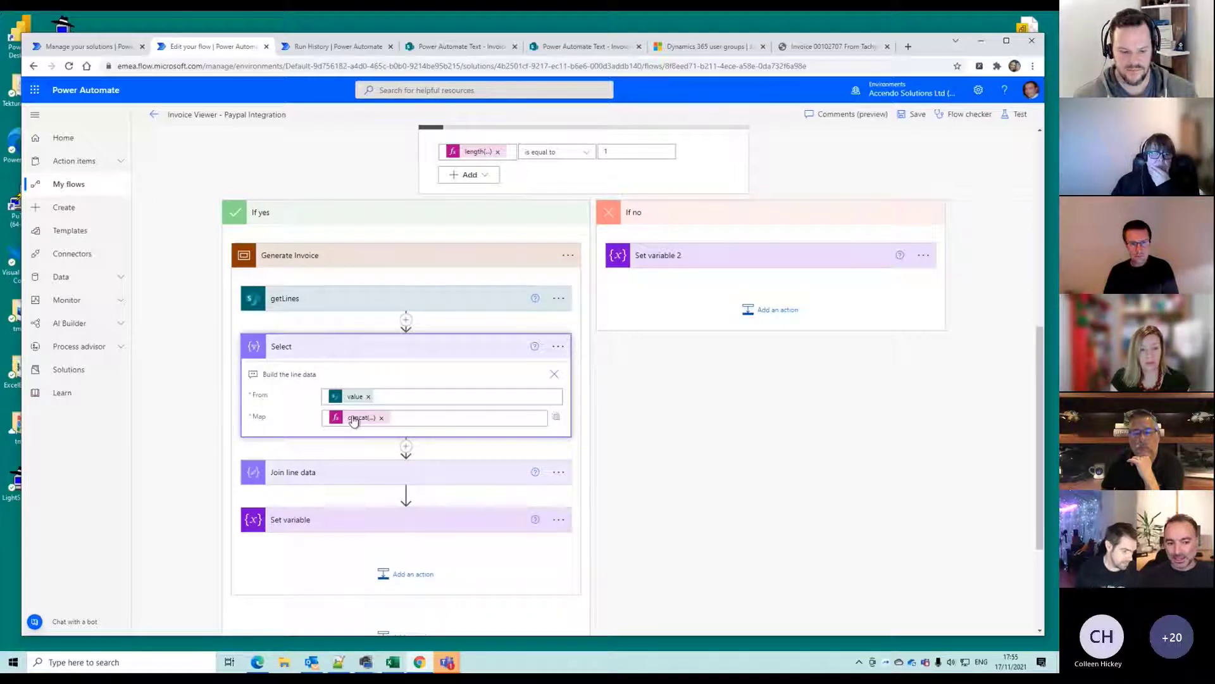
pyautogui.moveTo(354, 421)
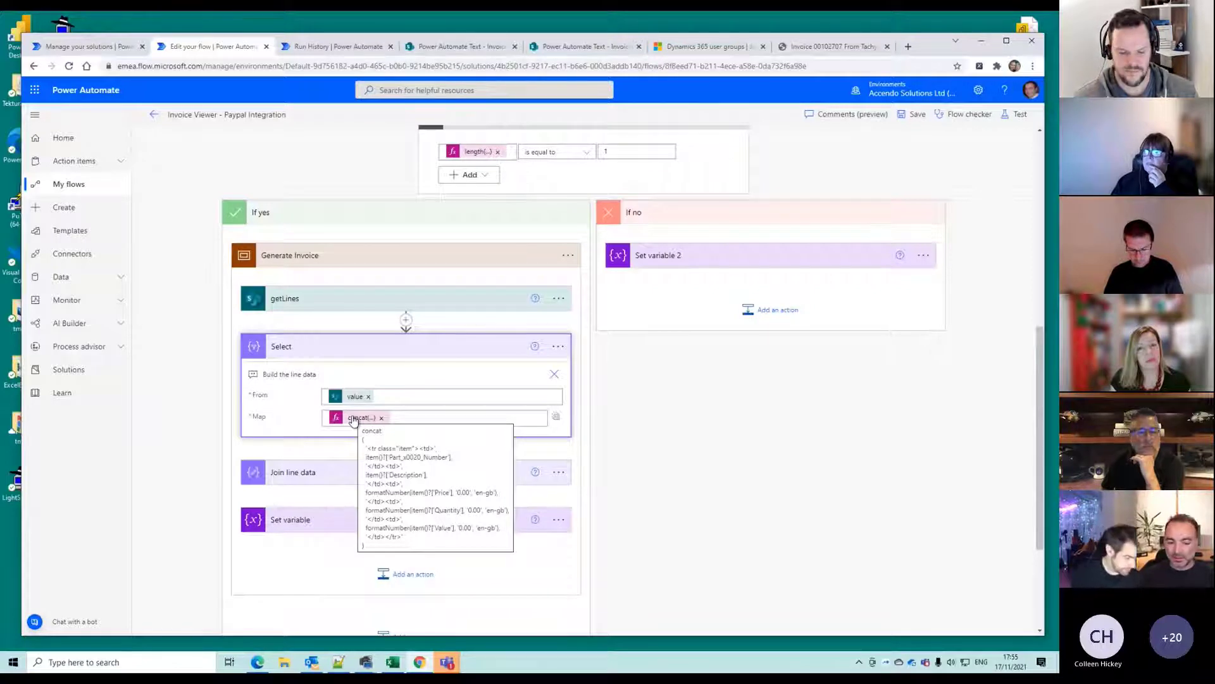
pyautogui.click(398, 347)
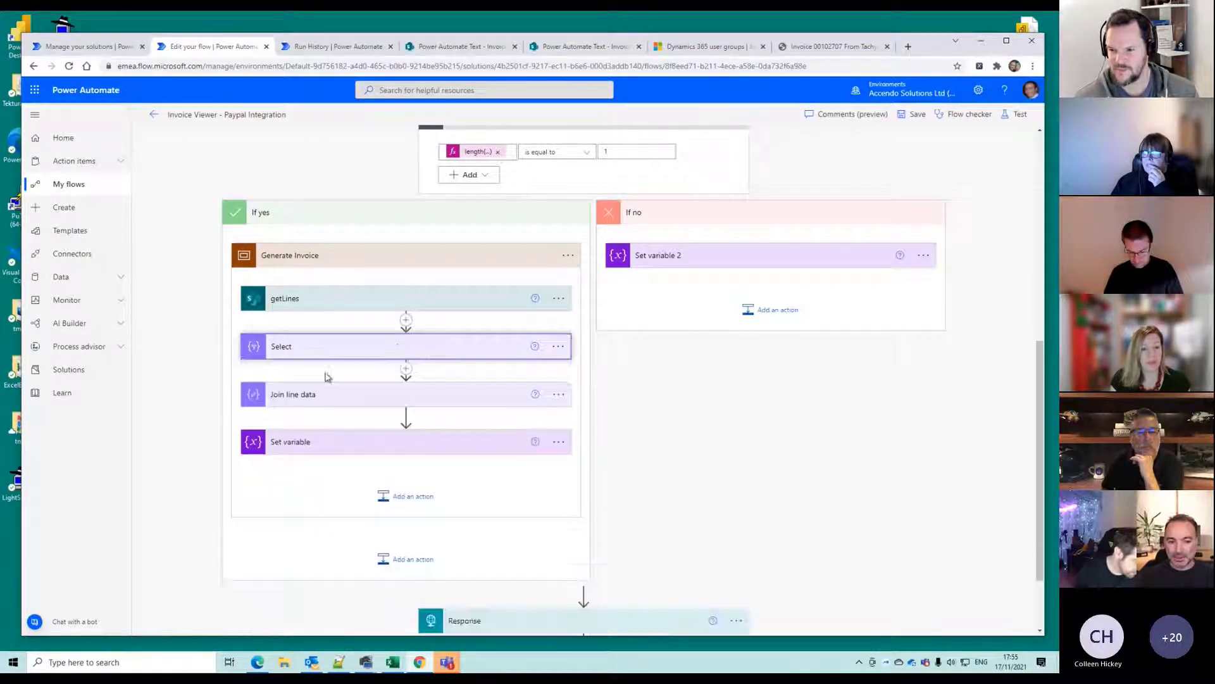
pyautogui.click(292, 393)
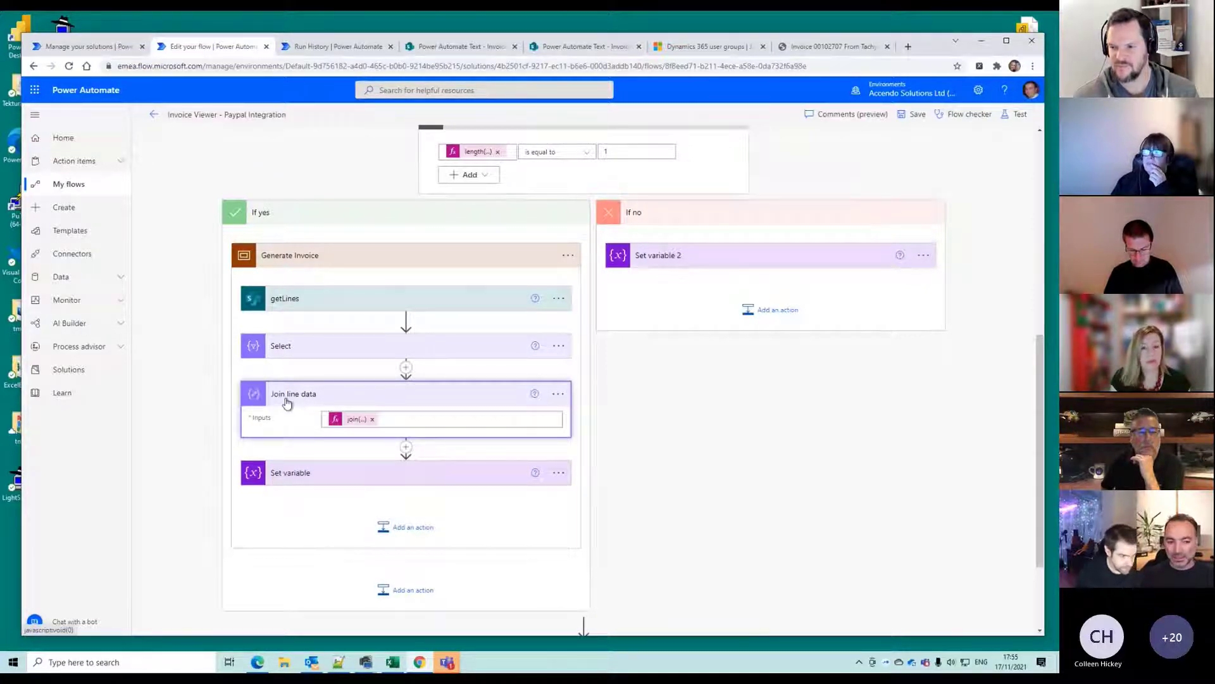
pyautogui.click(287, 399)
# Expand Set variable in the Generate Invoice scope and examine the HTML Response value's styles and renderPaypal function
pyautogui.click(381, 447)
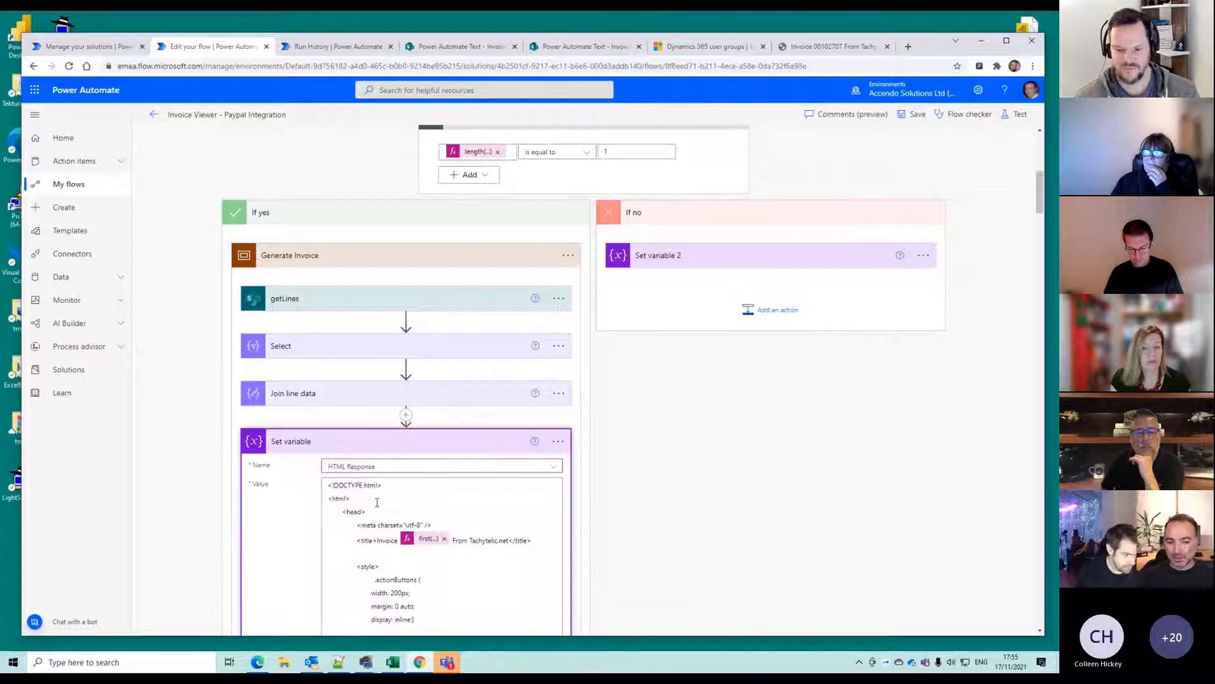
pyautogui.scroll(-3, 377, 501)
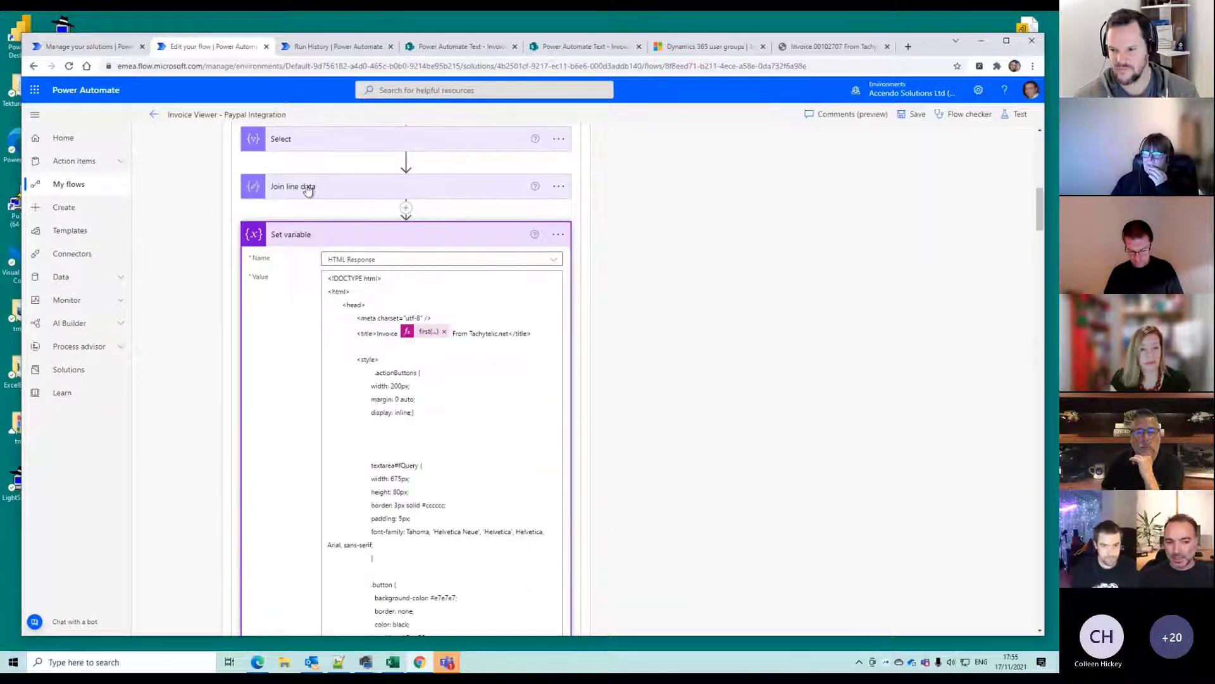
pyautogui.scroll(-3, 367, 258)
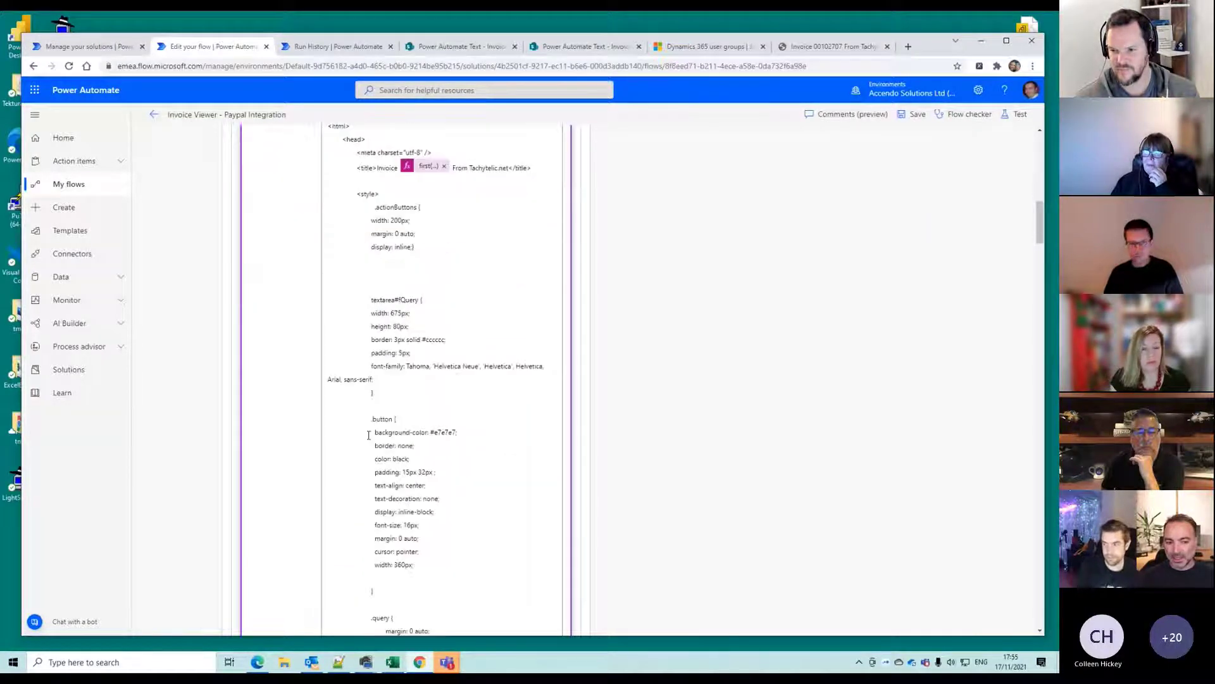
pyautogui.scroll(-10, 369, 435)
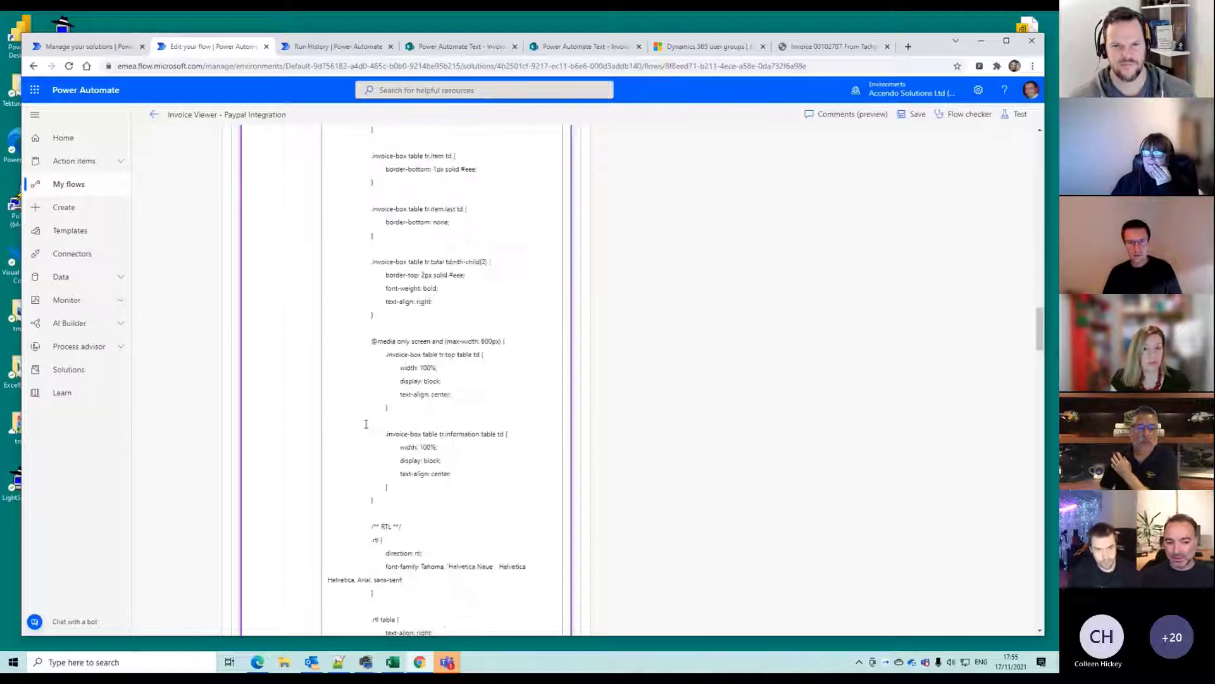
pyautogui.scroll(-15, 366, 424)
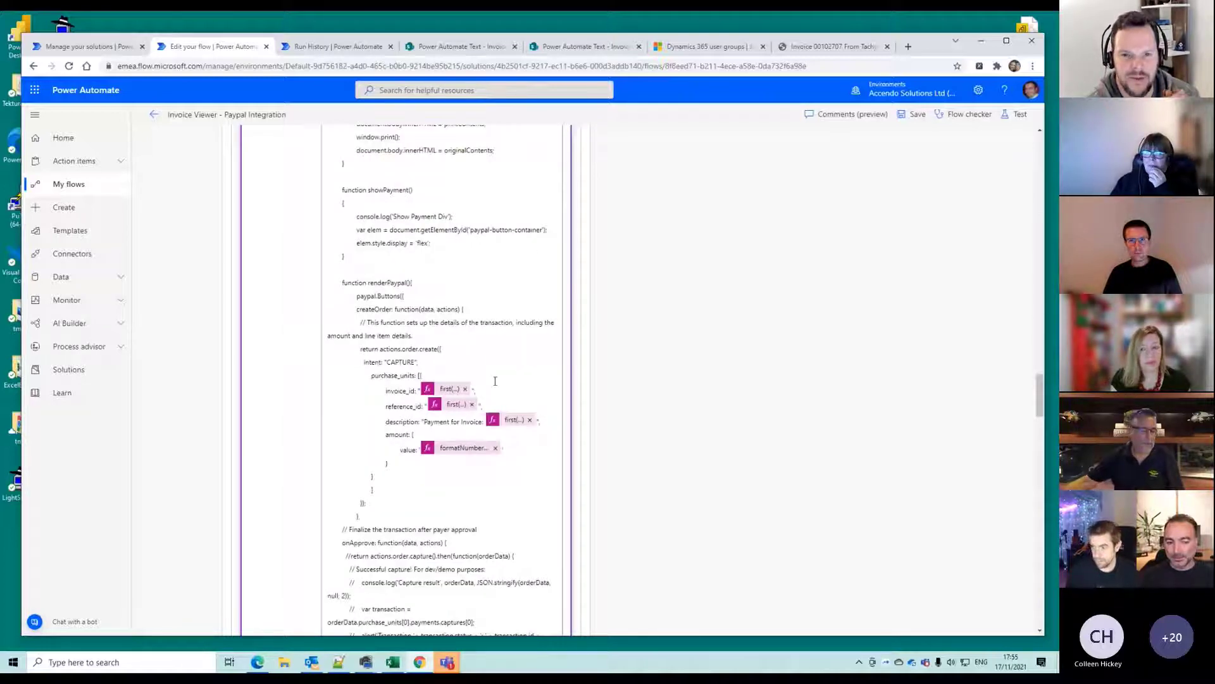
pyautogui.scroll(-2, 495, 380)
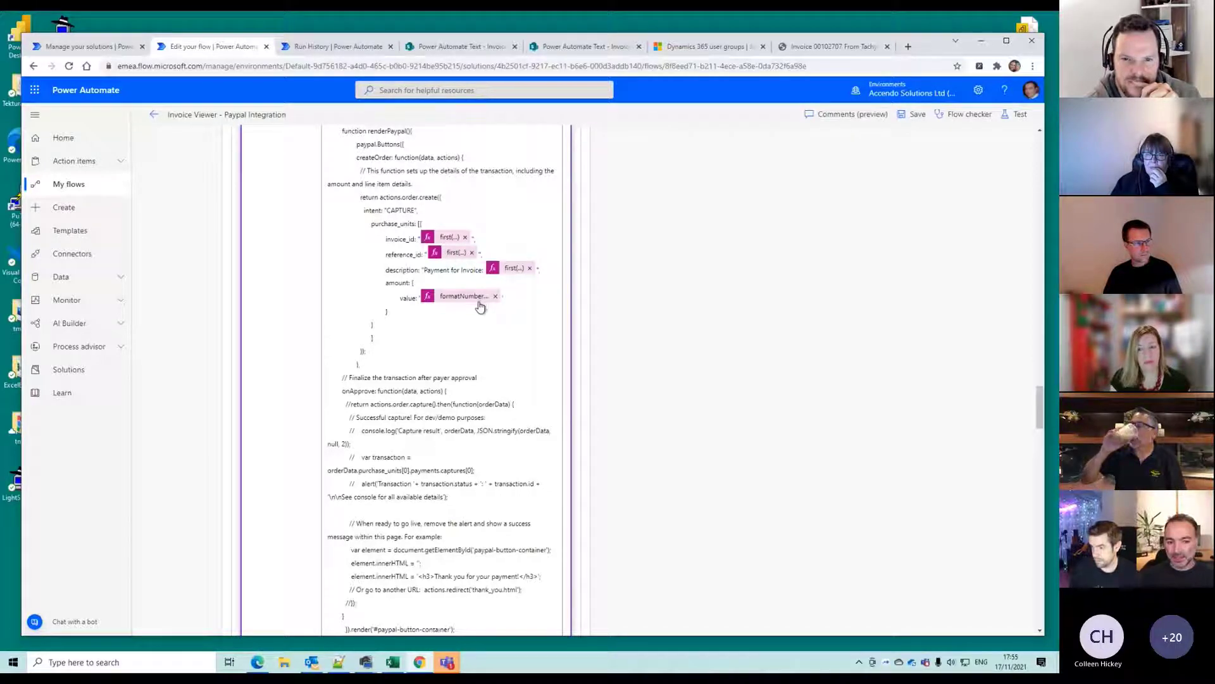
# Examine the rest of the HTML Response value, from the query submission script and Pay Invoice expression to the invoice totals and query form
pyautogui.scroll(-10, 480, 307)
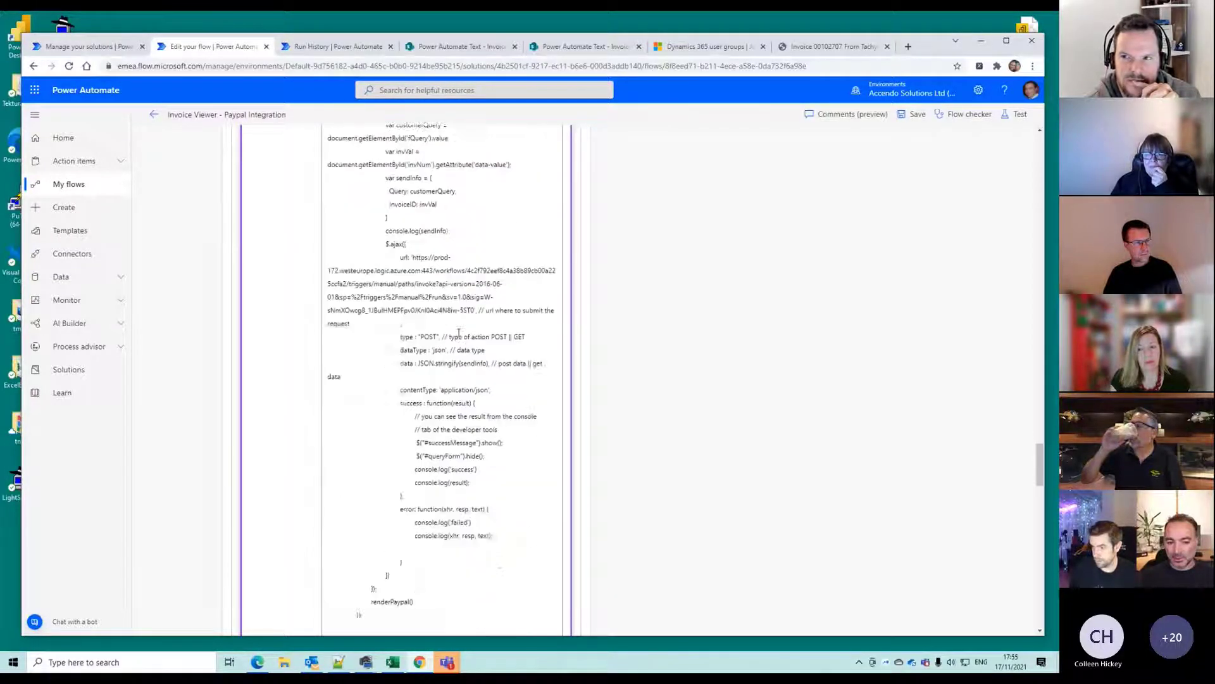
pyautogui.scroll(-6, 459, 334)
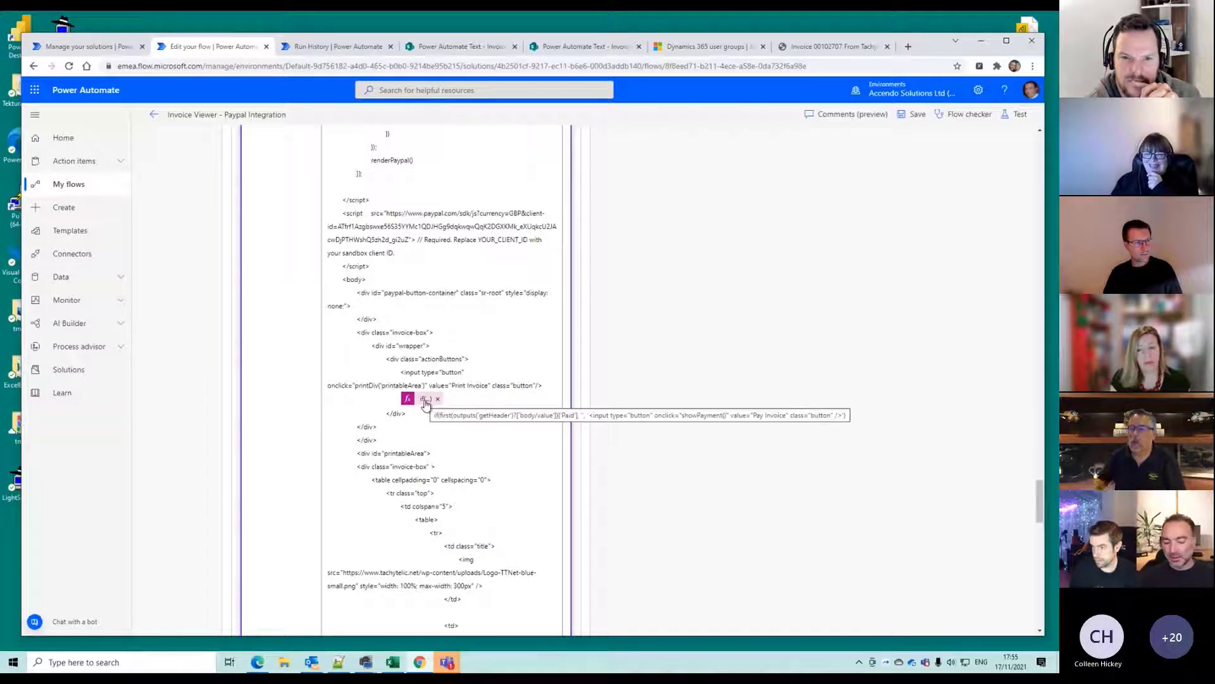
pyautogui.scroll(-3, 425, 404)
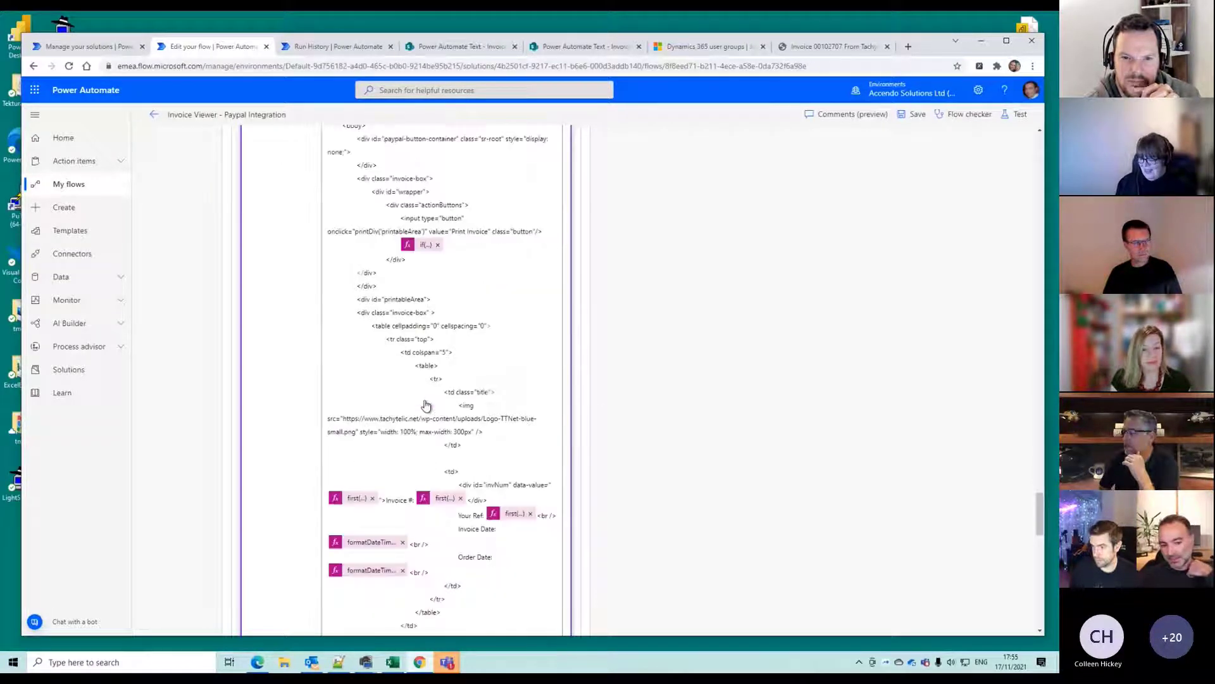
pyautogui.scroll(-3, 426, 405)
pyautogui.scroll(-2, 424, 404)
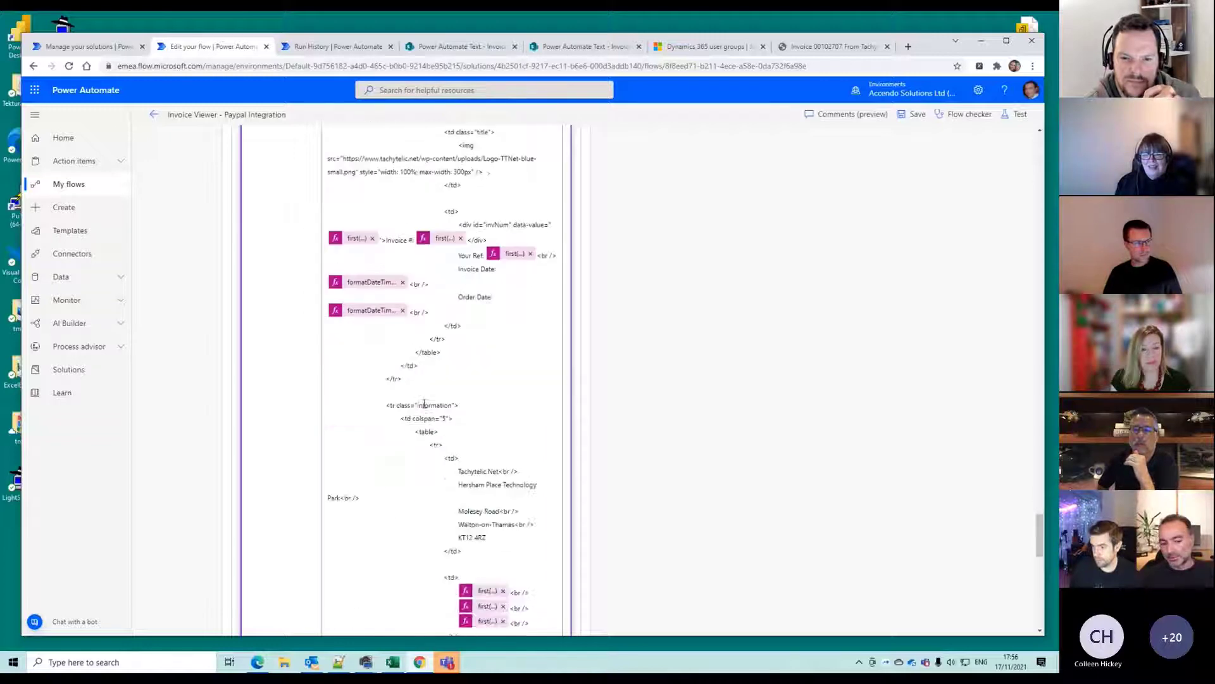
pyautogui.scroll(-5, 424, 405)
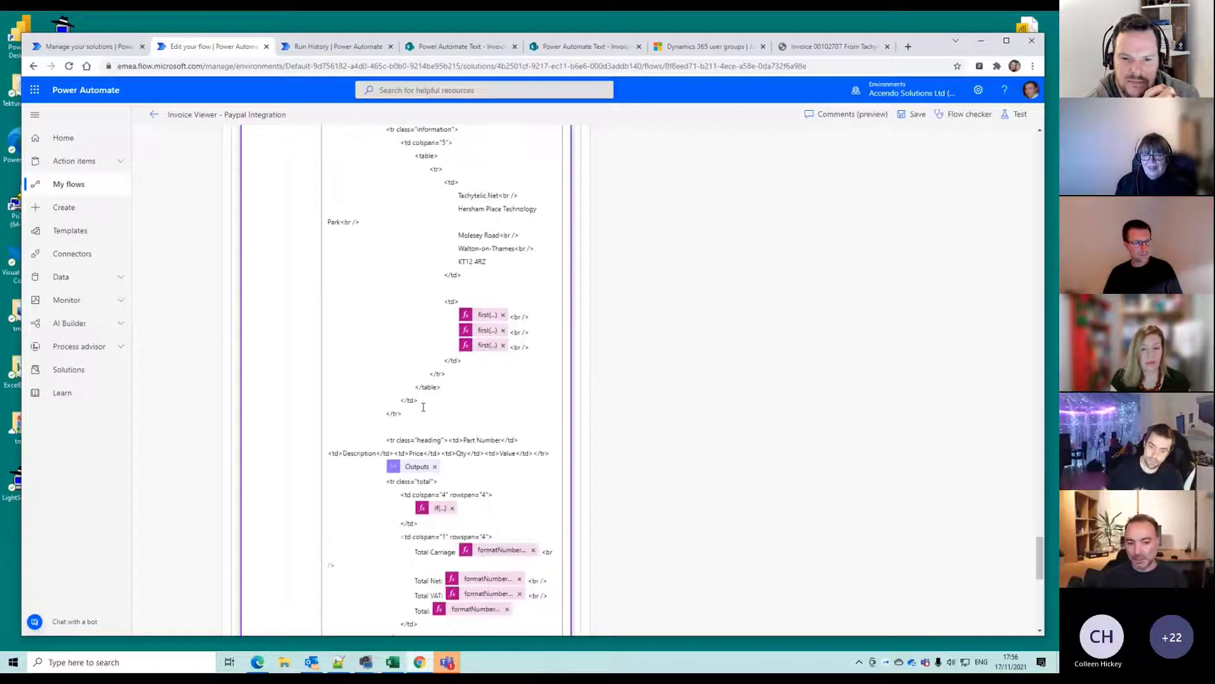
pyautogui.scroll(-6, 424, 404)
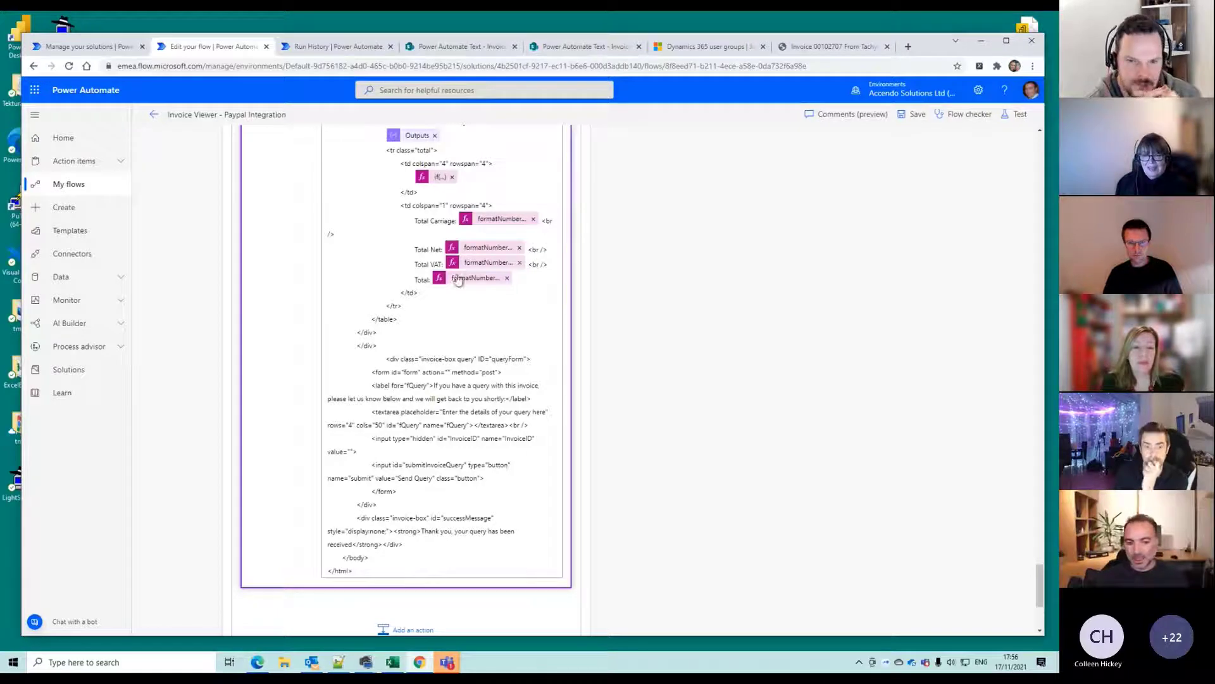
pyautogui.scroll(-4, 467, 310)
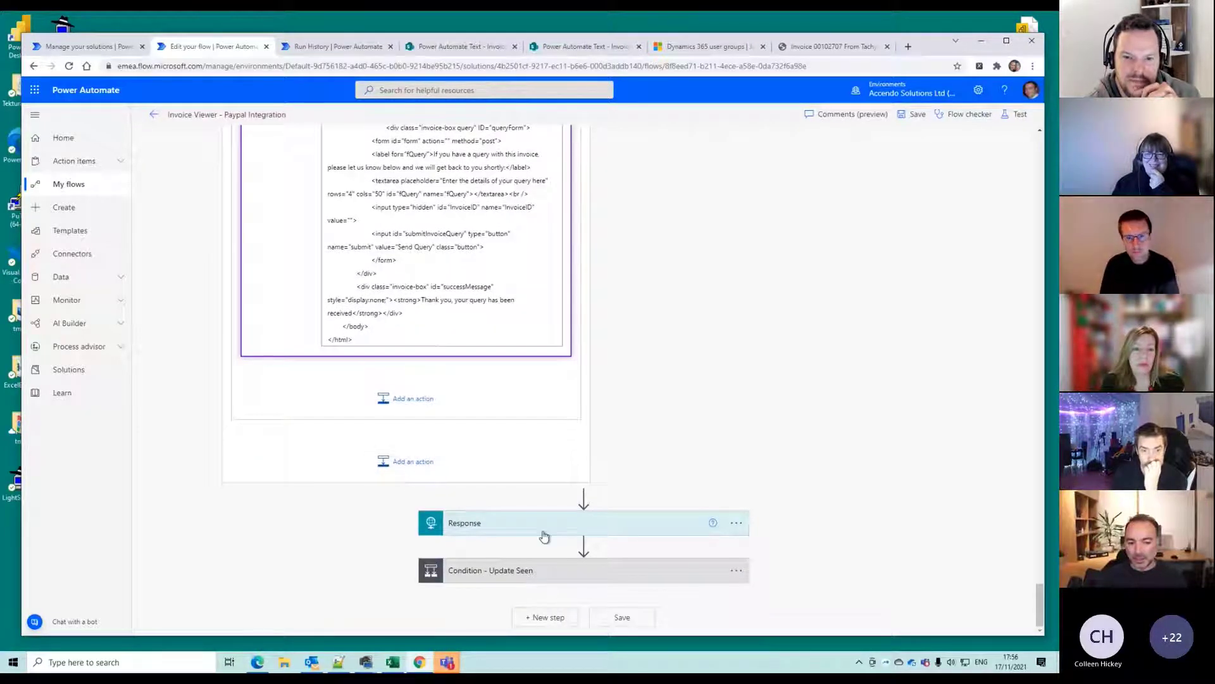
# Expand the Response action to examine its status code, headers and body, and expand Condition - Update Seen
pyautogui.click(589, 529)
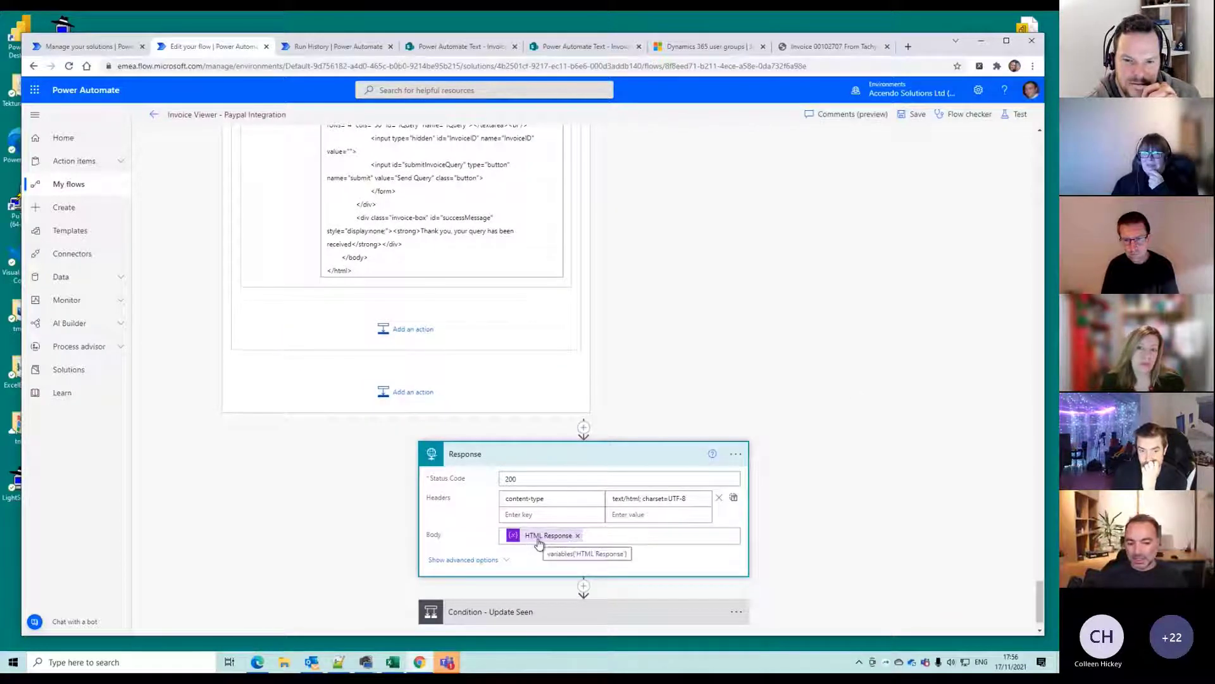
pyautogui.scroll(-1, 542, 547)
pyautogui.click(607, 574)
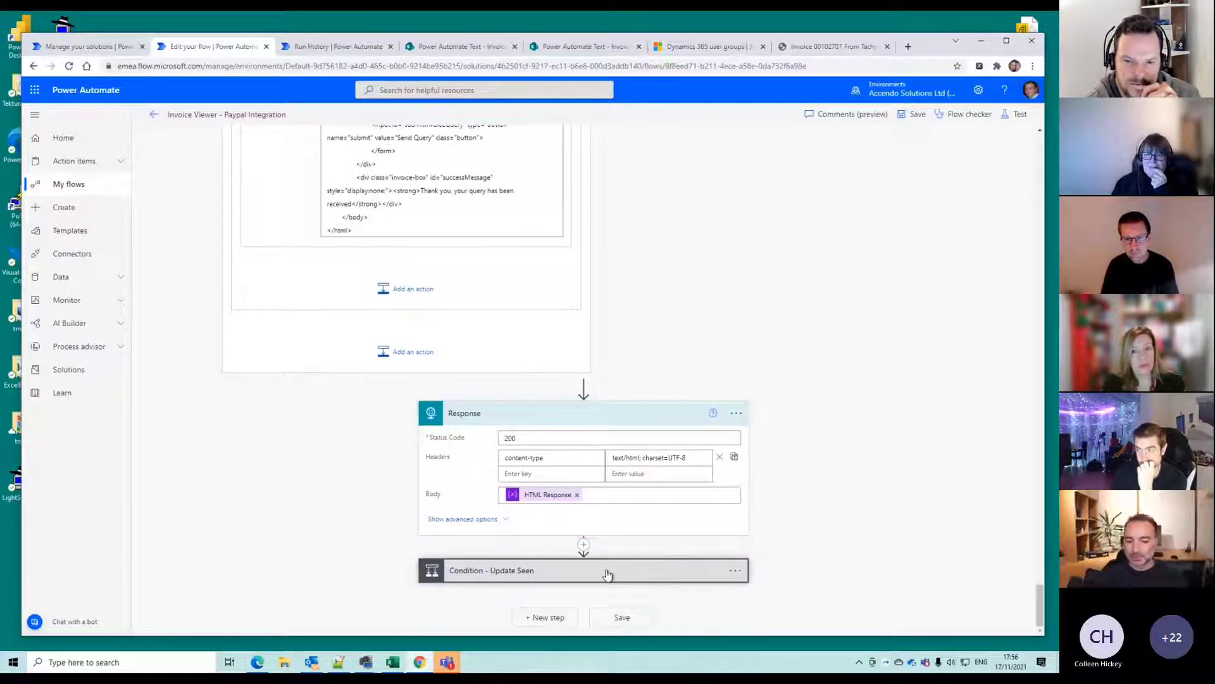
pyautogui.scroll(-1, 557, 507)
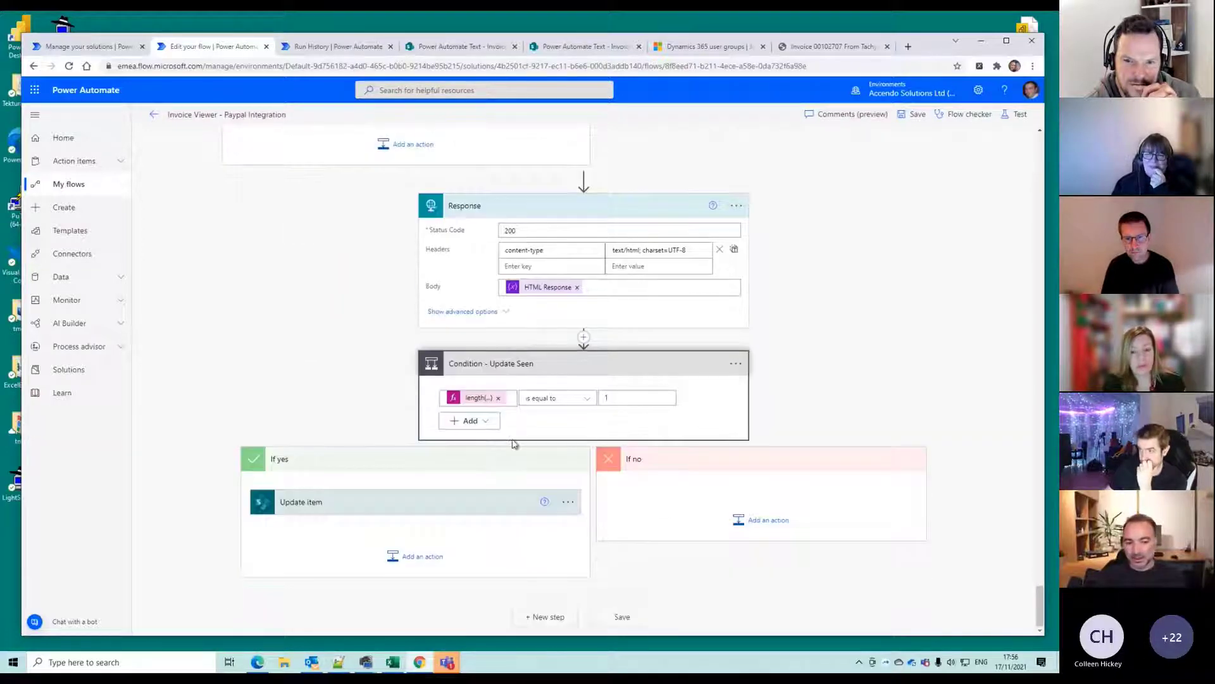
# Expand Update item in the If yes branch of Condition - Update Seen and examine its Invoice Header list fields, including Viewed
pyautogui.click(518, 504)
pyautogui.scroll(-2, 500, 506)
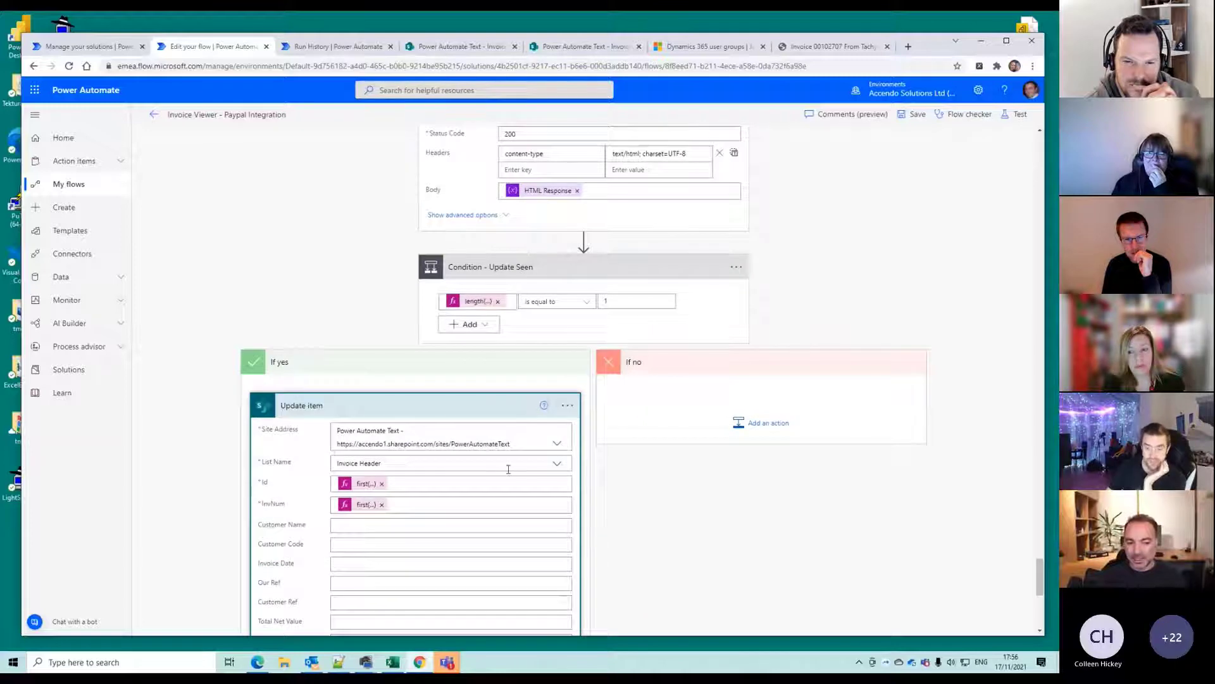
pyautogui.scroll(-5, 500, 471)
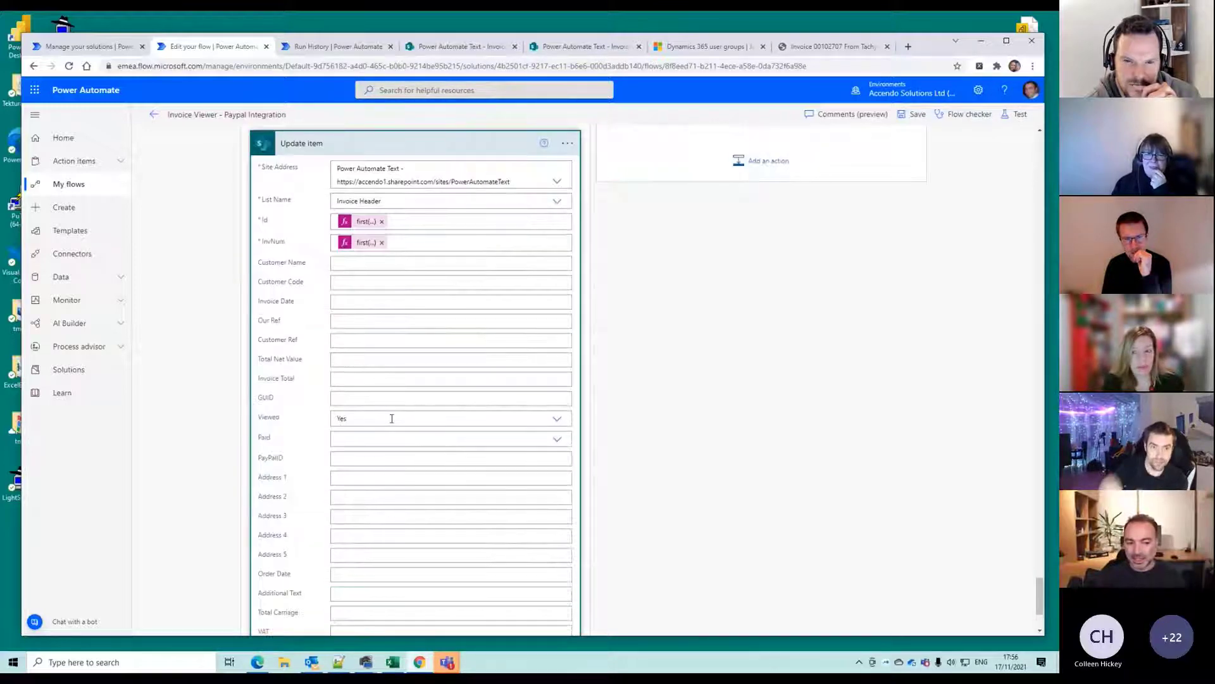
pyautogui.scroll(-1, 392, 418)
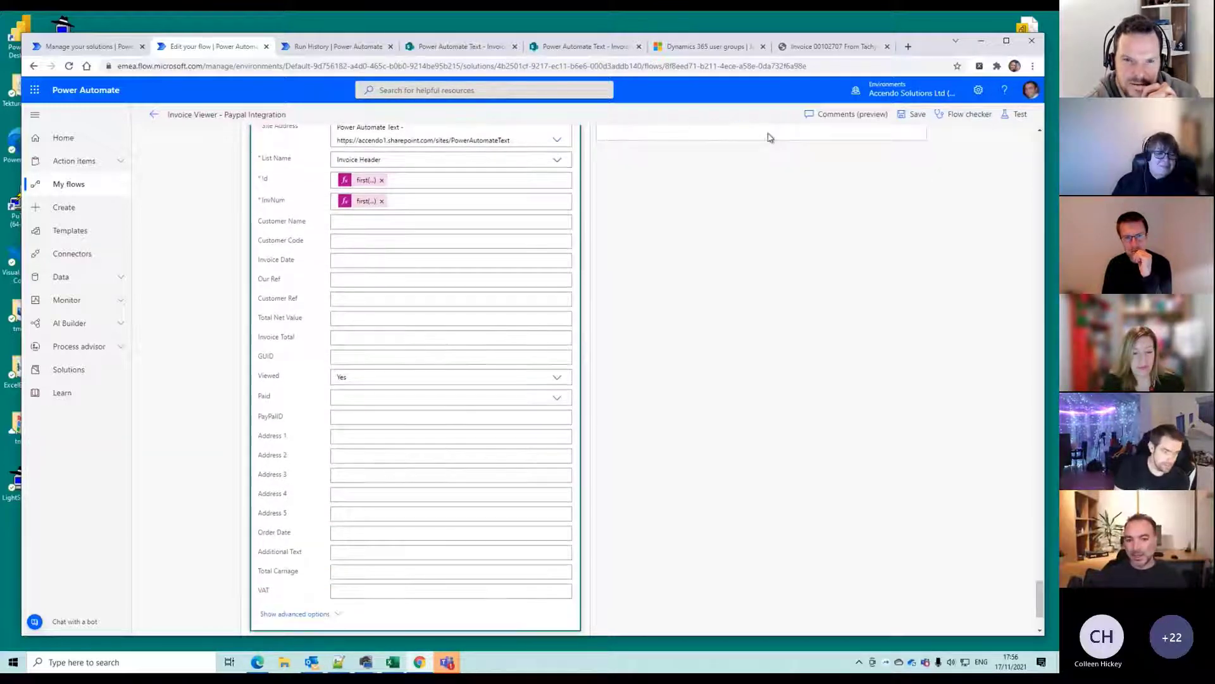
# Collapse the branches of the first Condition, the Response action, Condition - Update Seen and getHeader to show the flow's overall structure
pyautogui.scroll(10, 602, 255)
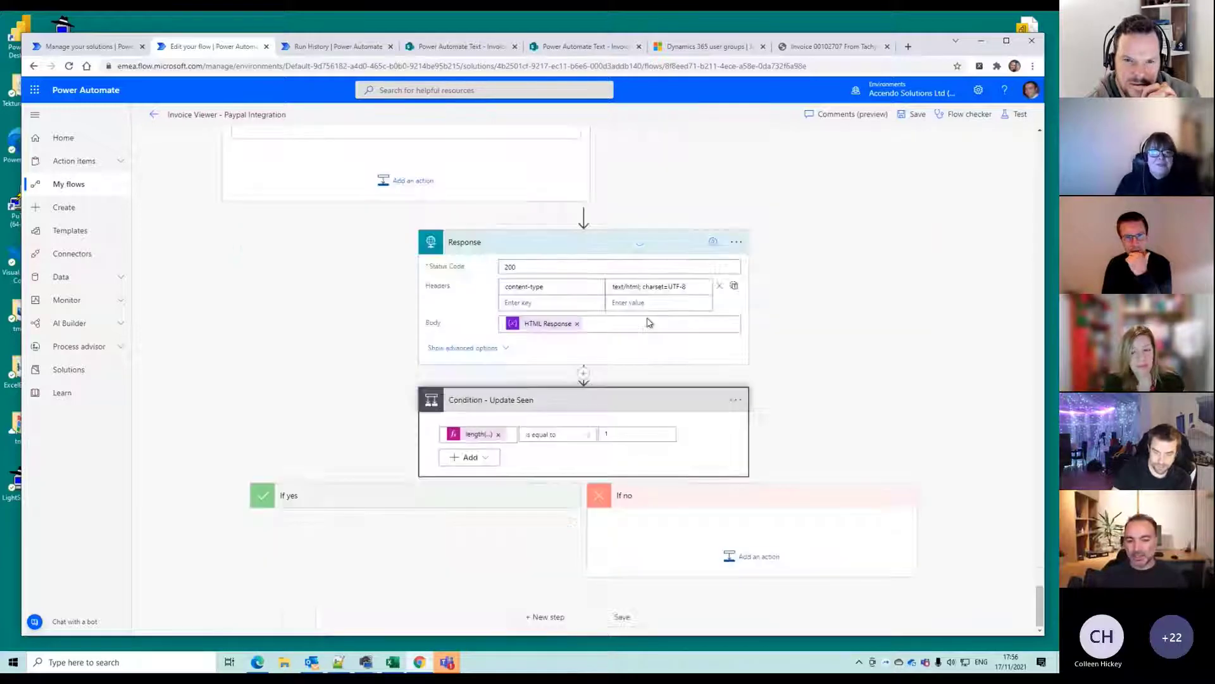
pyautogui.scroll(10, 719, 307)
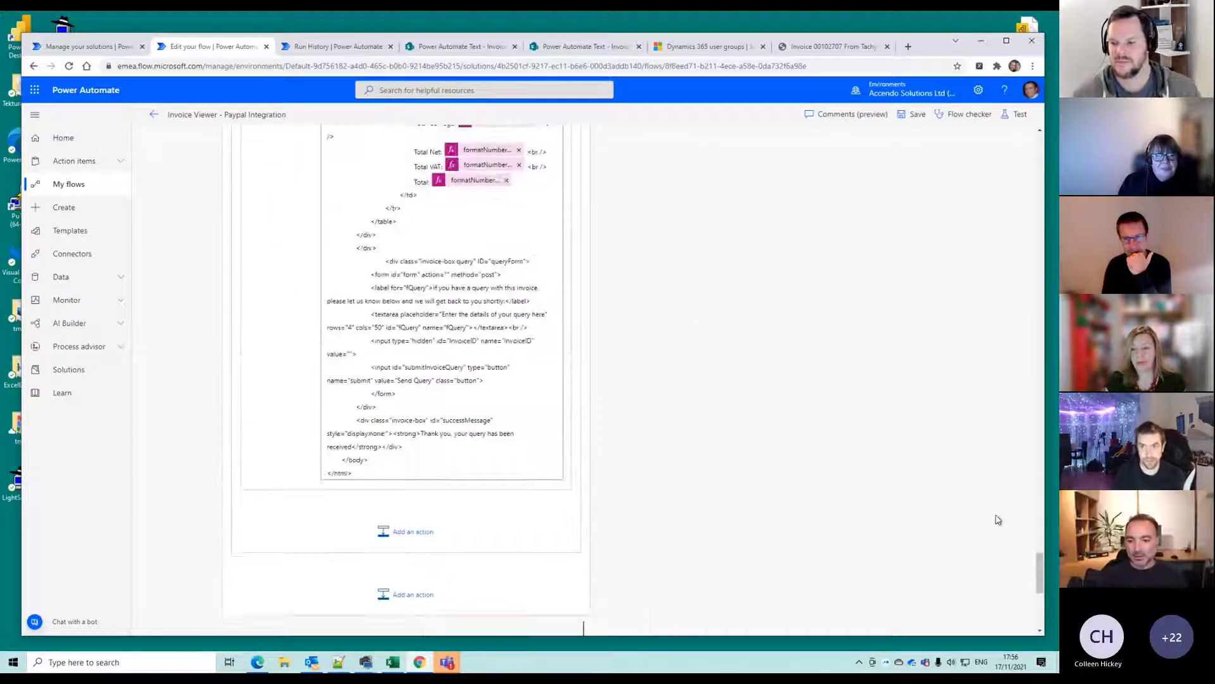
pyautogui.moveTo(1053, 558); pyautogui.dragTo(1016, 155)
pyautogui.scroll(-3, 516, 403)
pyautogui.click(515, 405)
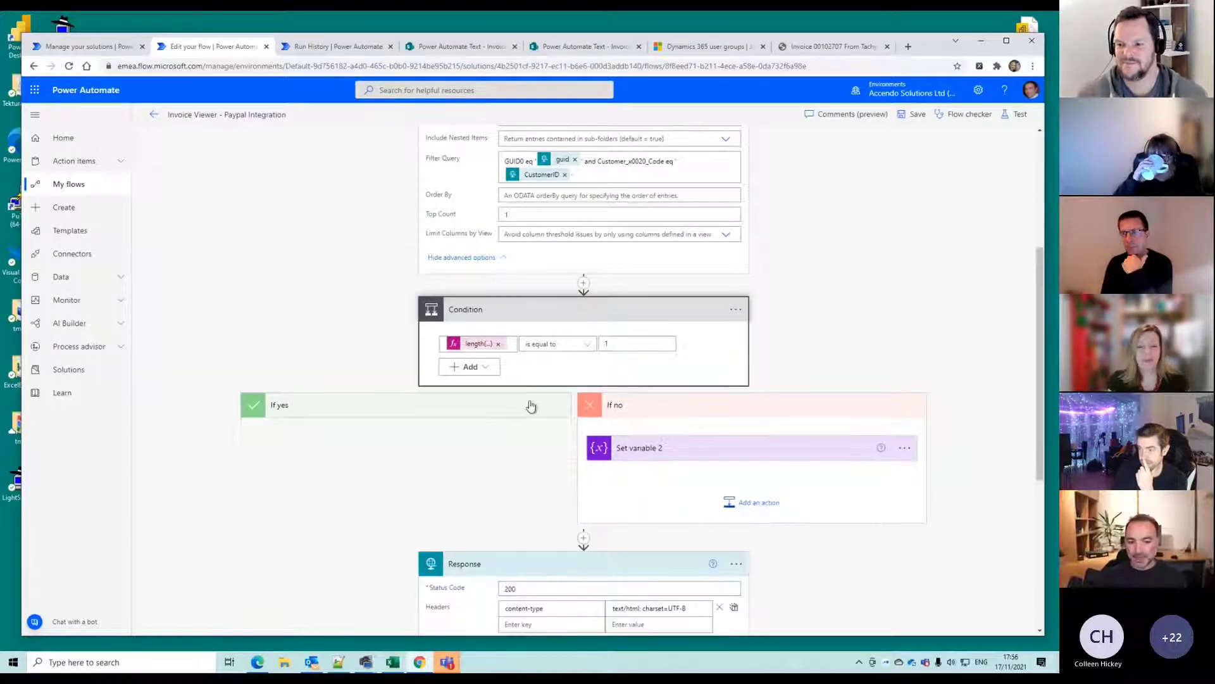
pyautogui.click(633, 417)
pyautogui.click(617, 471)
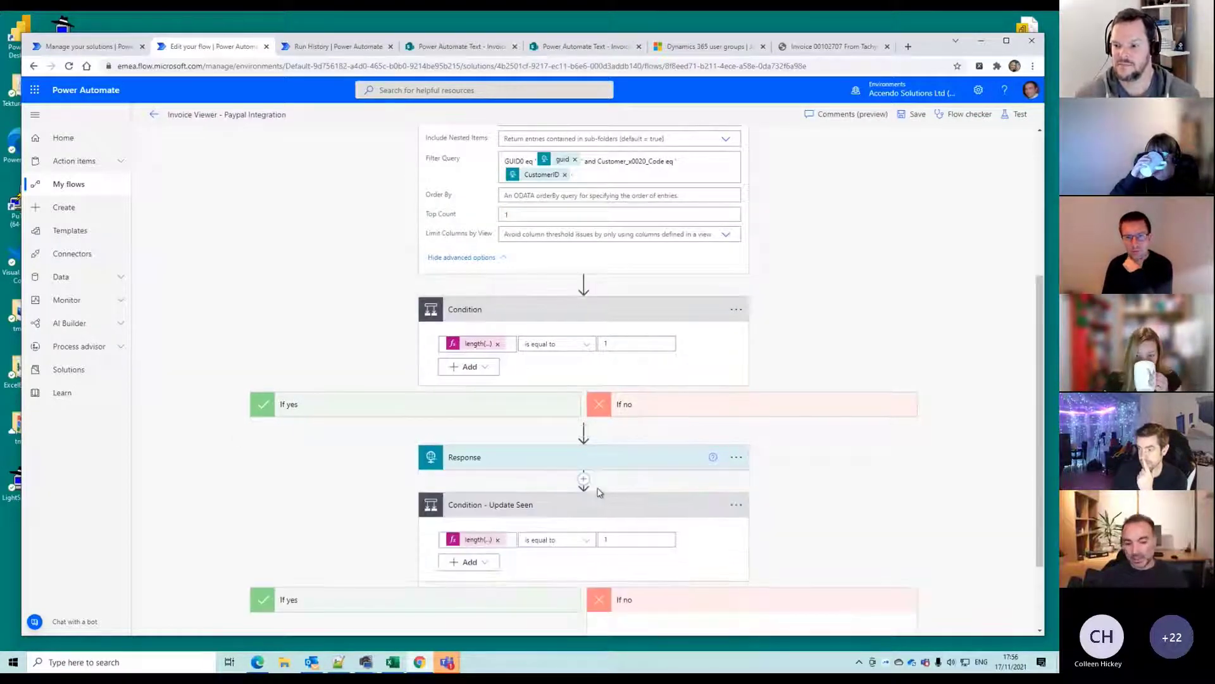
pyautogui.click(591, 505)
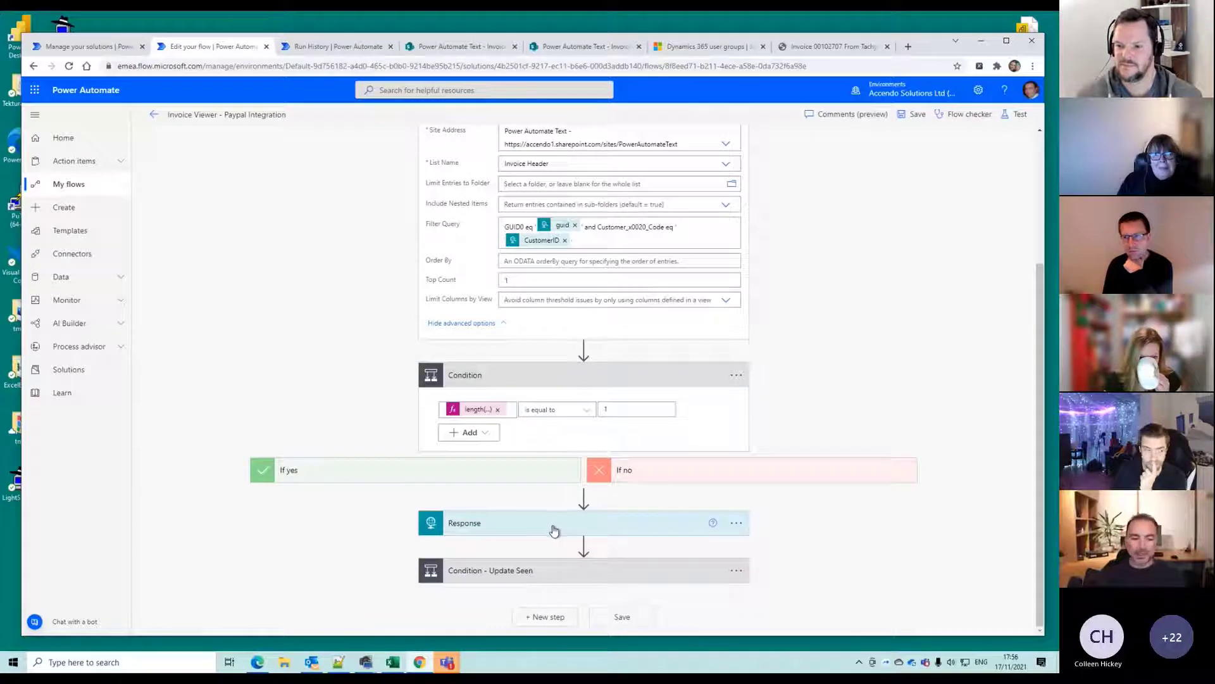
pyautogui.scroll(3, 557, 500)
pyautogui.click(556, 271)
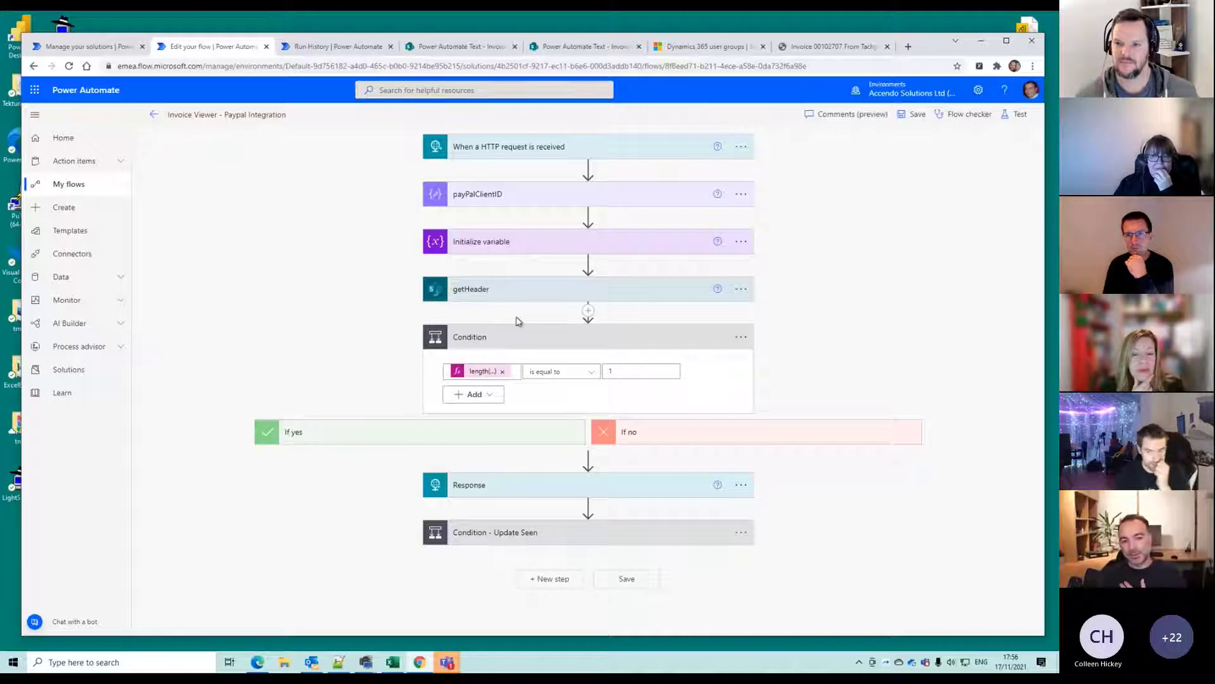
# Check the rendered invoice page, and open the Dynamic Document - Receive Paypal Webhook flow from the DynamicDocument solution for editing
pyautogui.click(823, 47)
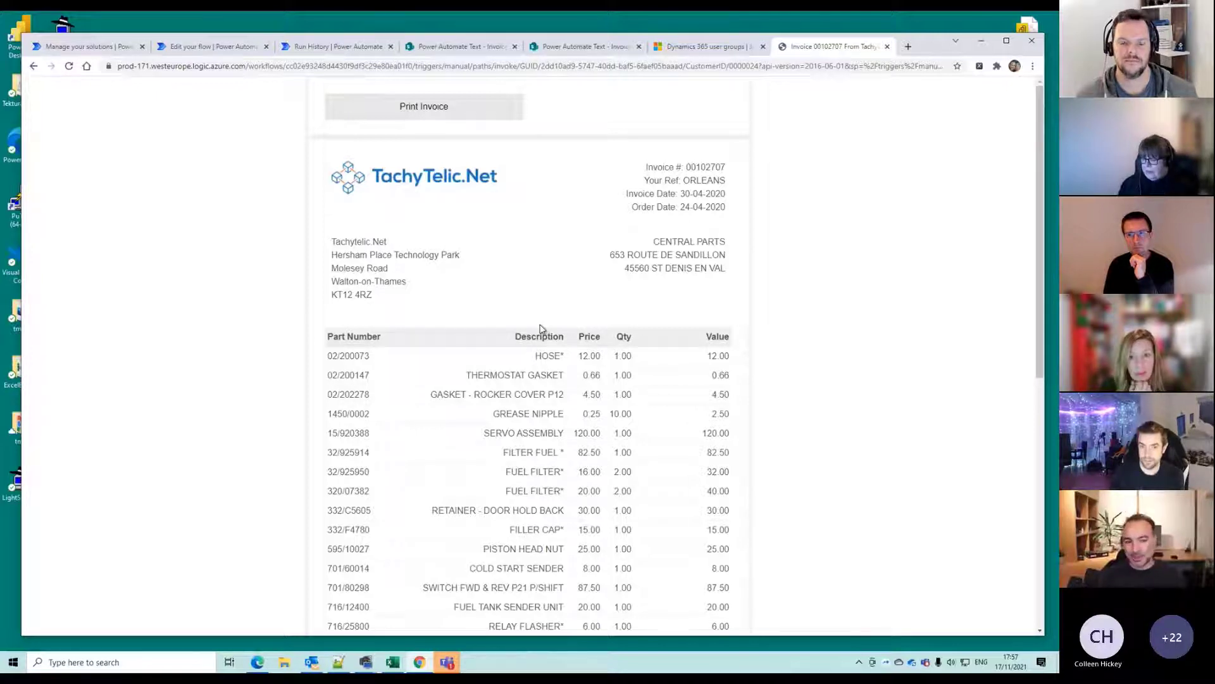
pyautogui.click(253, 46)
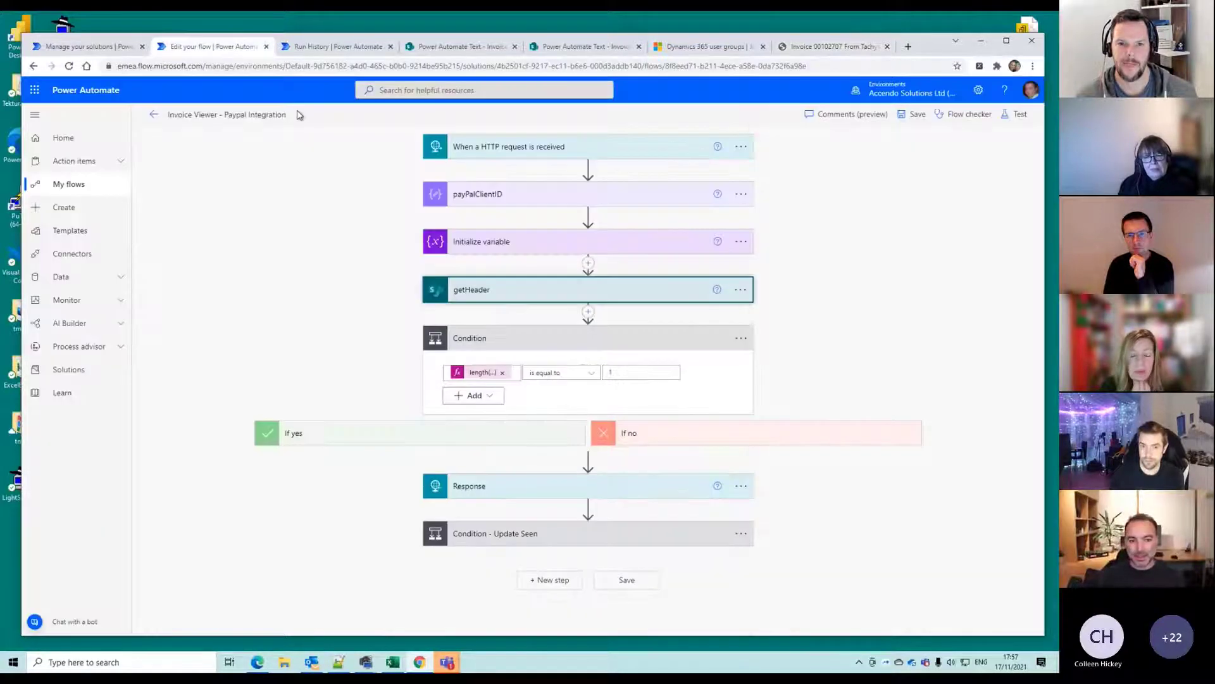
pyautogui.click(112, 51)
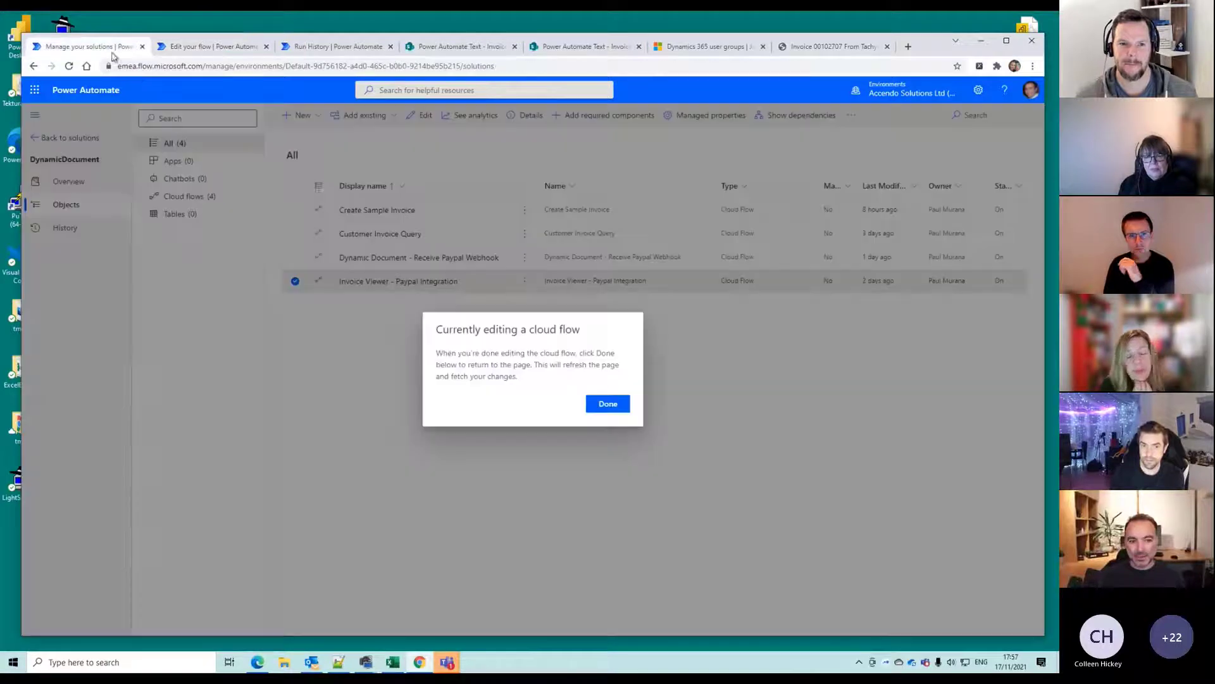
pyautogui.click(608, 405)
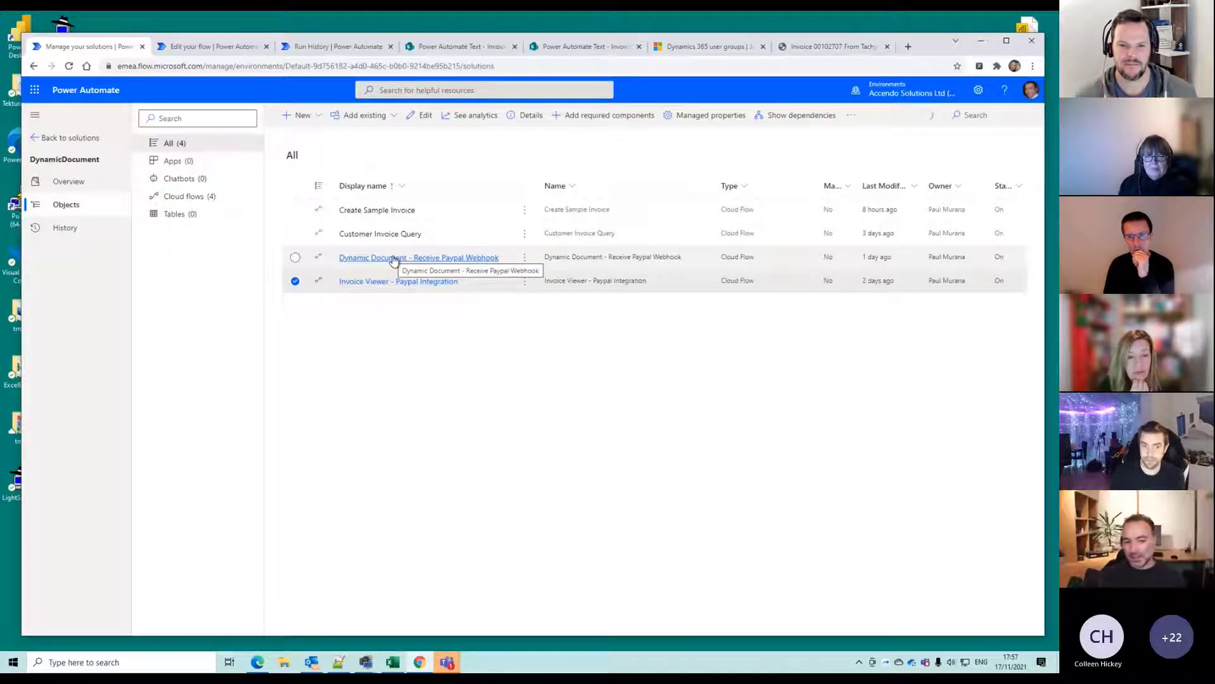
pyautogui.click(524, 257)
pyautogui.click(535, 279)
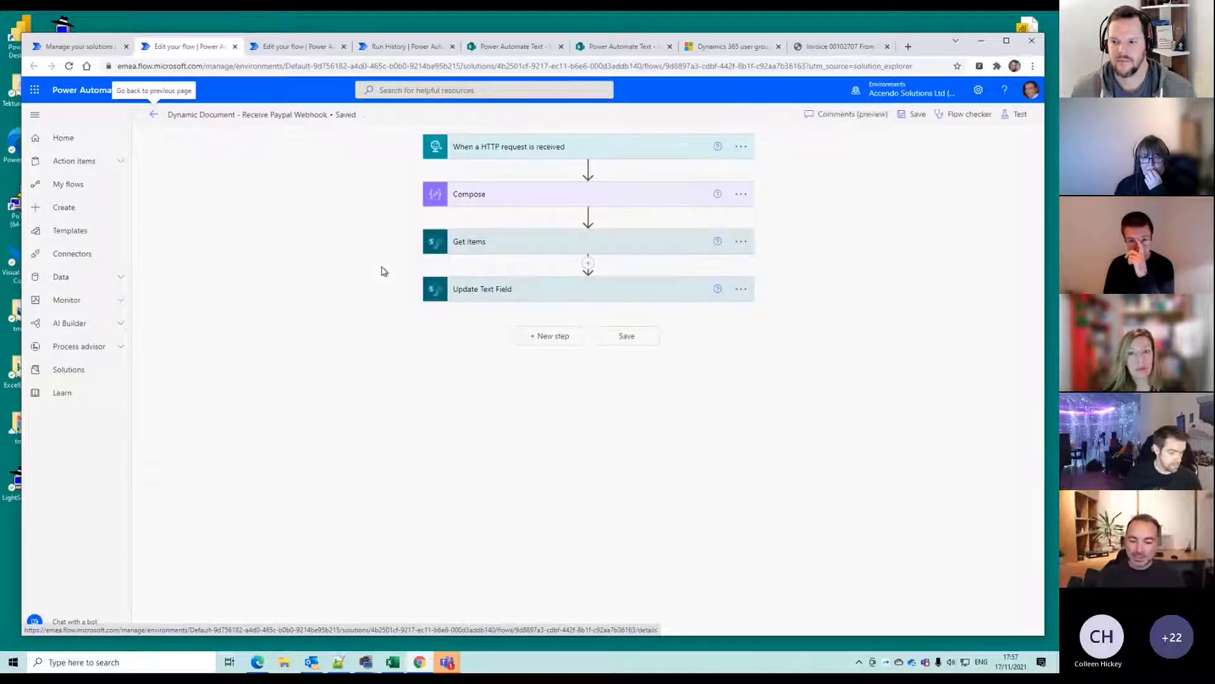
# Examine the HTTP request trigger's JSON schema and the Compose action's input in the webhook flow, and collapse Compose
pyautogui.click(467, 149)
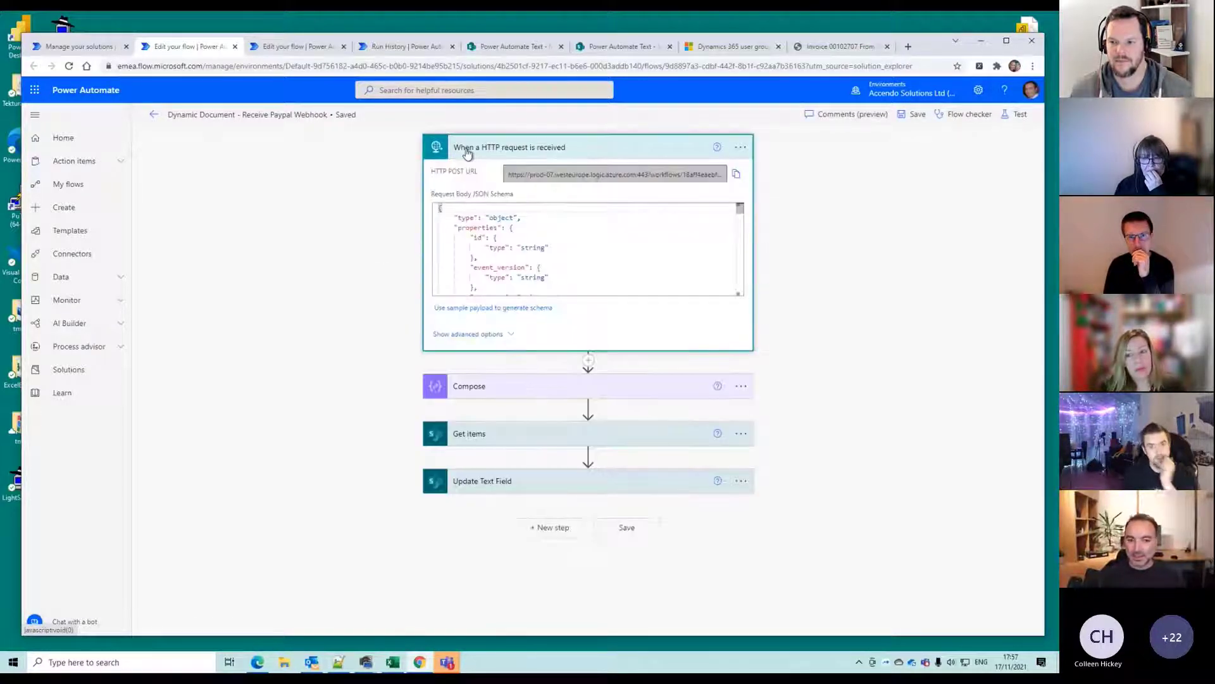
pyautogui.moveTo(470, 221); pyautogui.dragTo(604, 272)
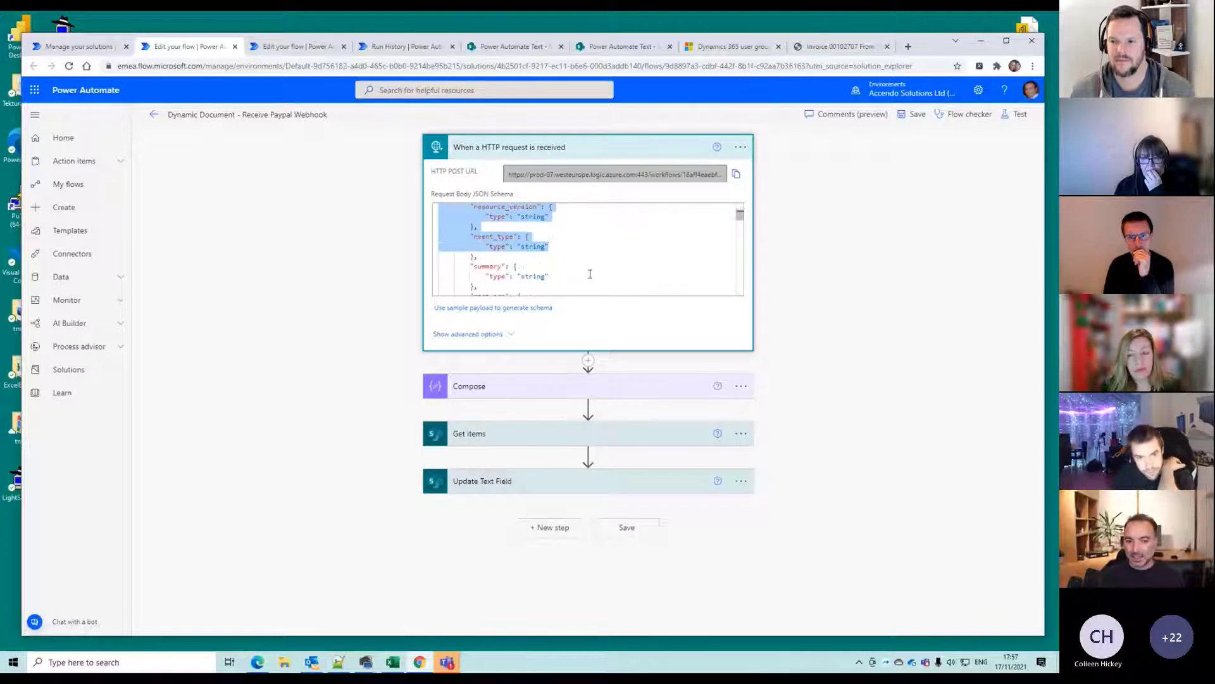
pyautogui.click(590, 273)
pyautogui.scroll(-4, 590, 273)
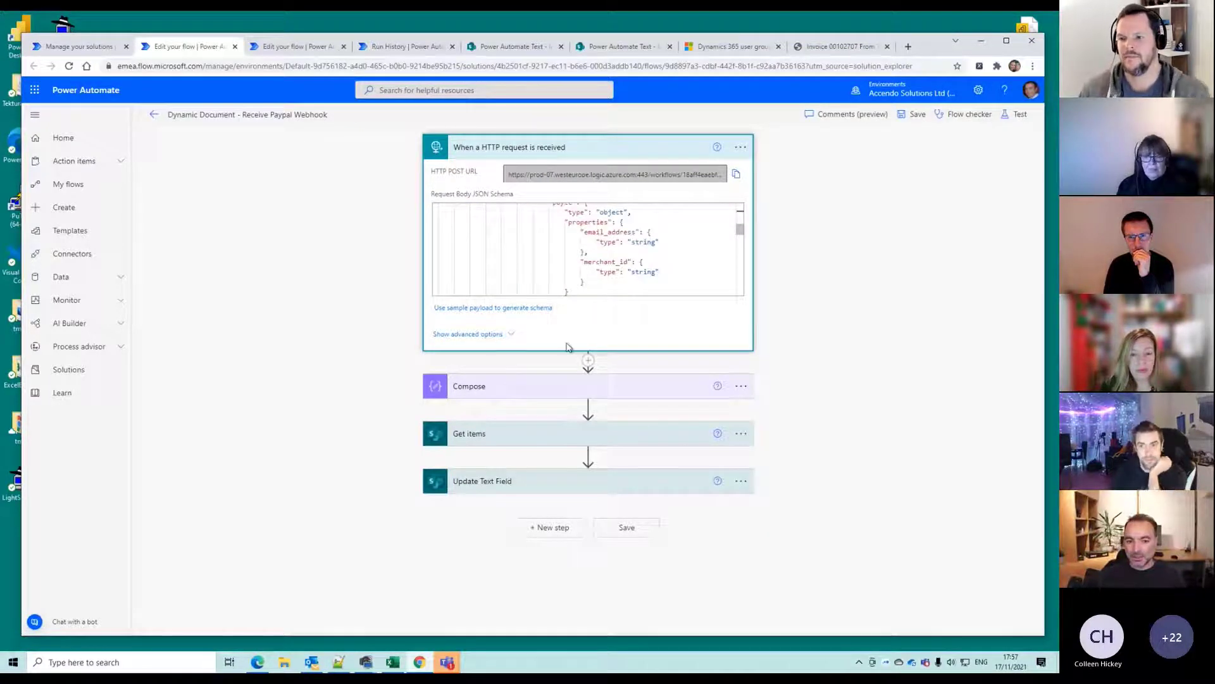
pyautogui.click(538, 383)
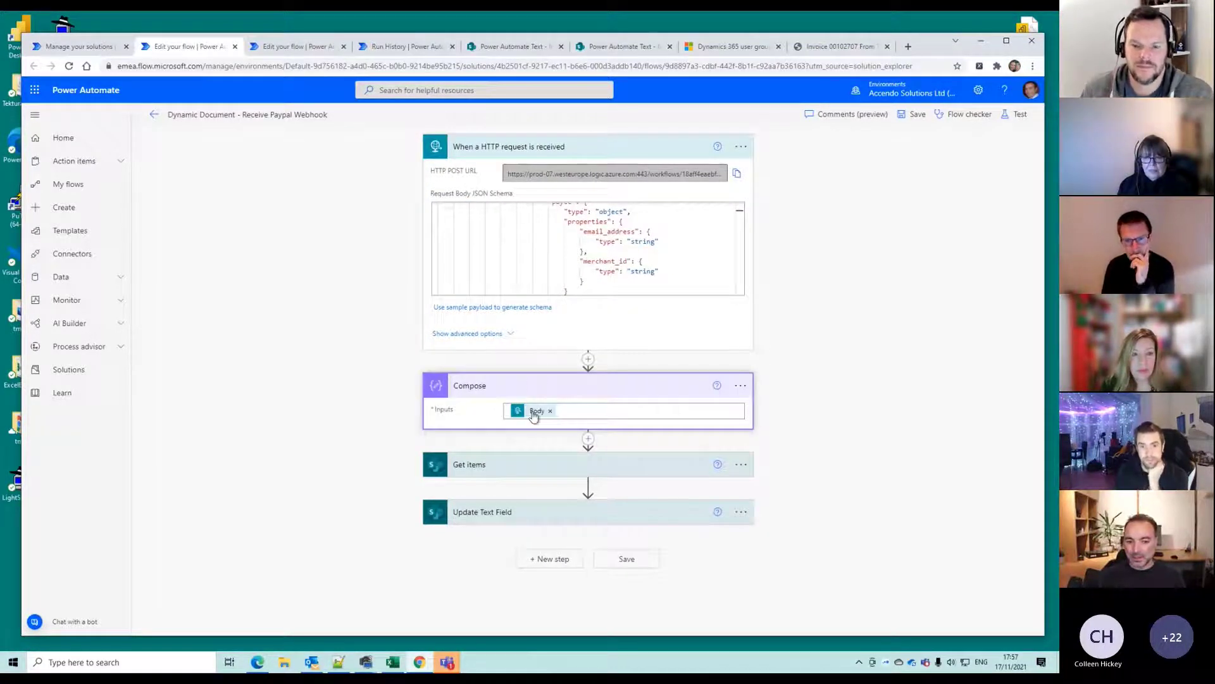
pyautogui.click(539, 394)
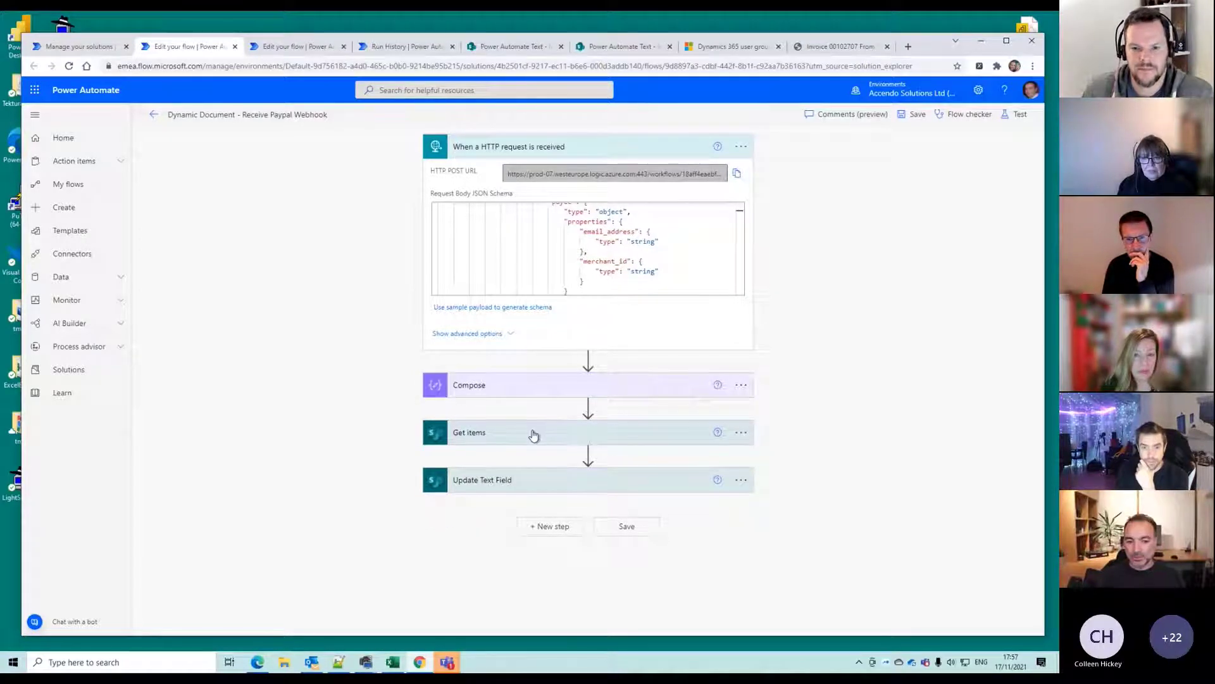
# Expand Get items and Update Text Field in the webhook flow and examine their Invoice Header, Title, PayPalID and Paid settings
pyautogui.click(499, 436)
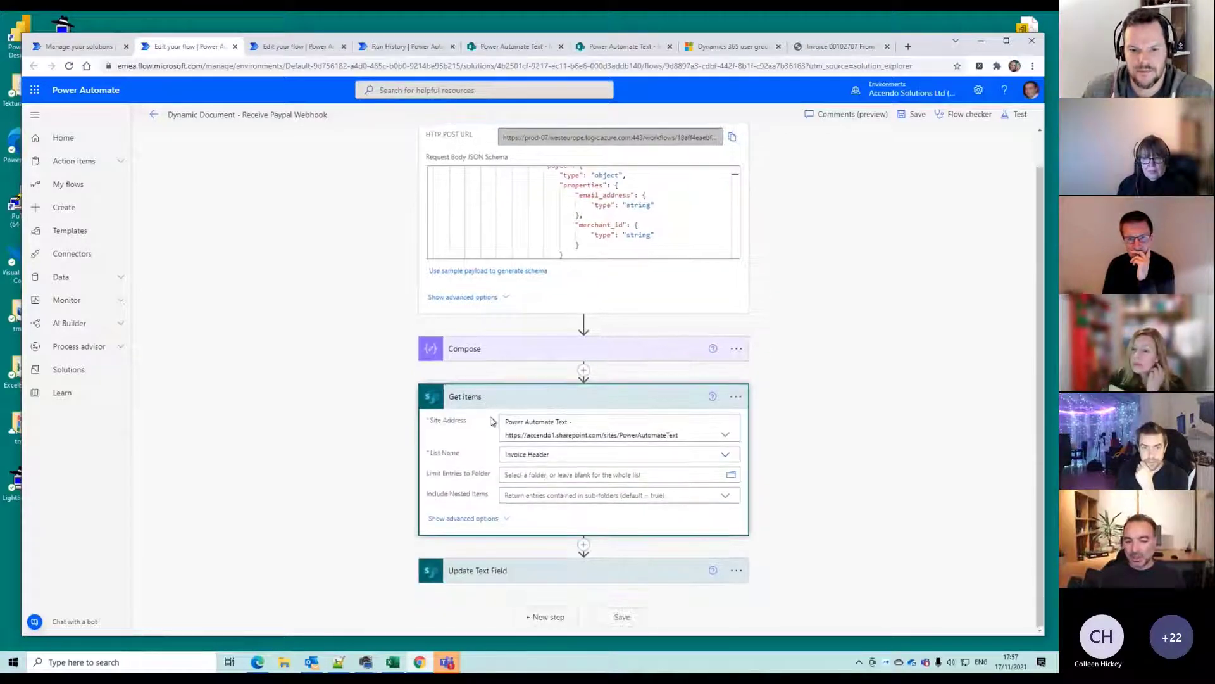
pyautogui.click(530, 567)
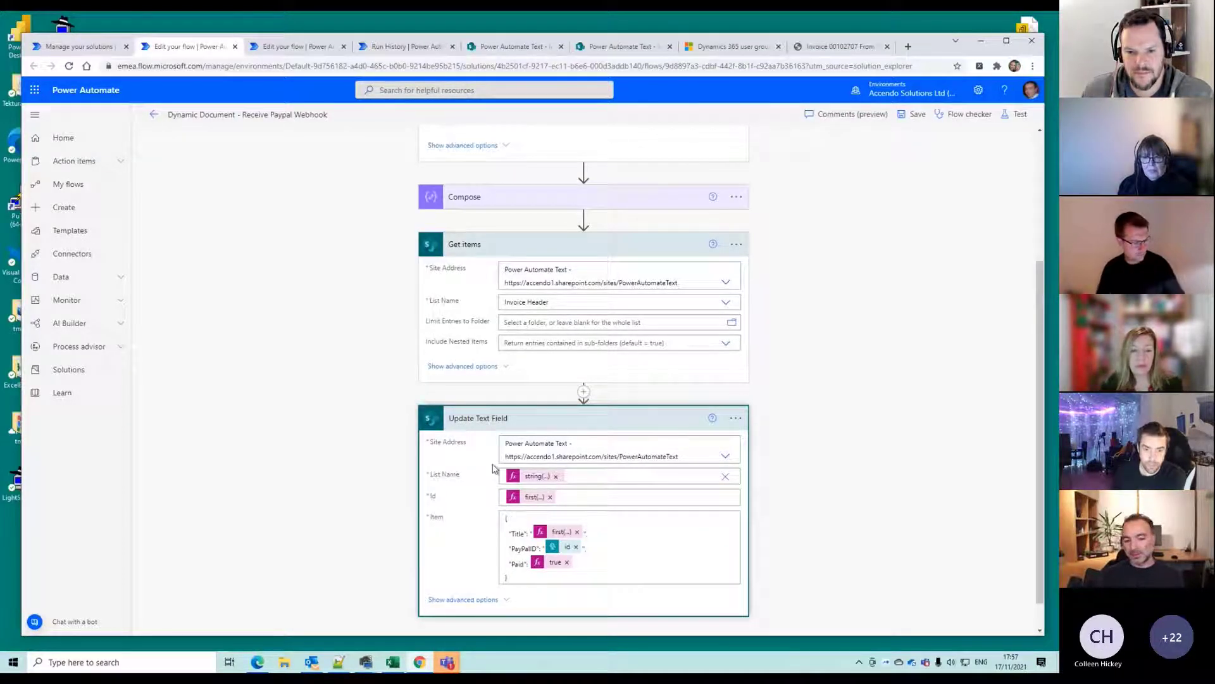
pyautogui.scroll(-1, 688, 444)
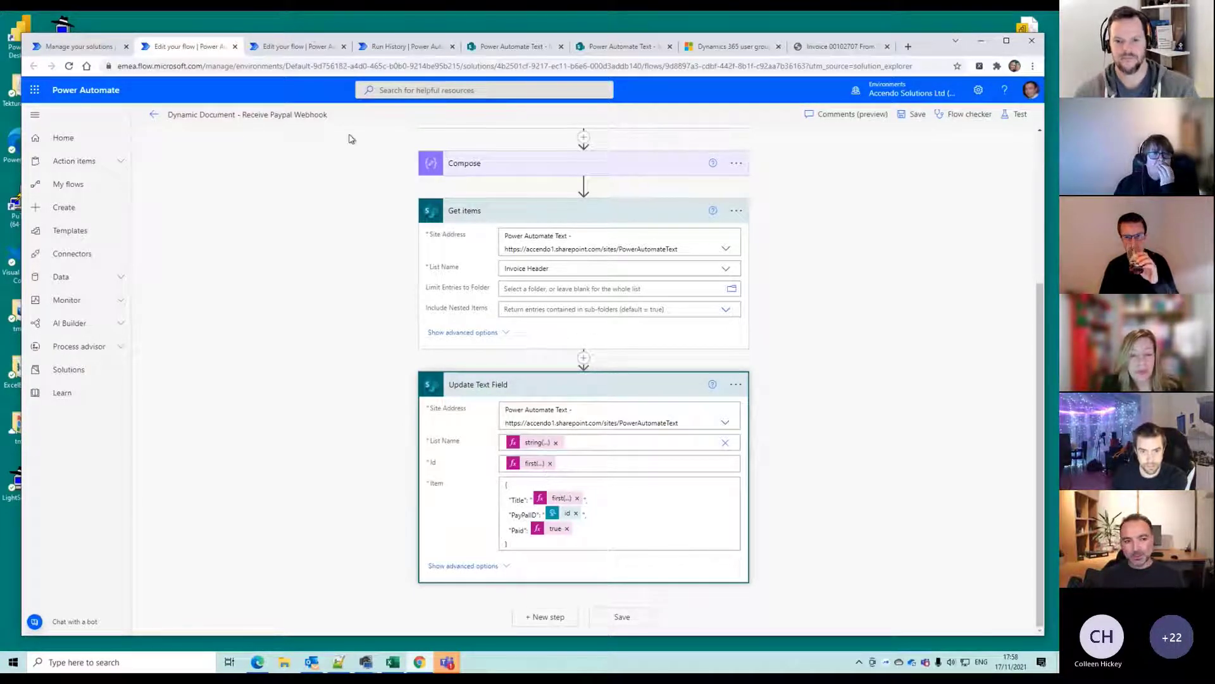
# In the Invoice Viewer - Paypal Integration flow, expand Condition - Update Seen and examine the fields of its Update item action
pyautogui.click(297, 46)
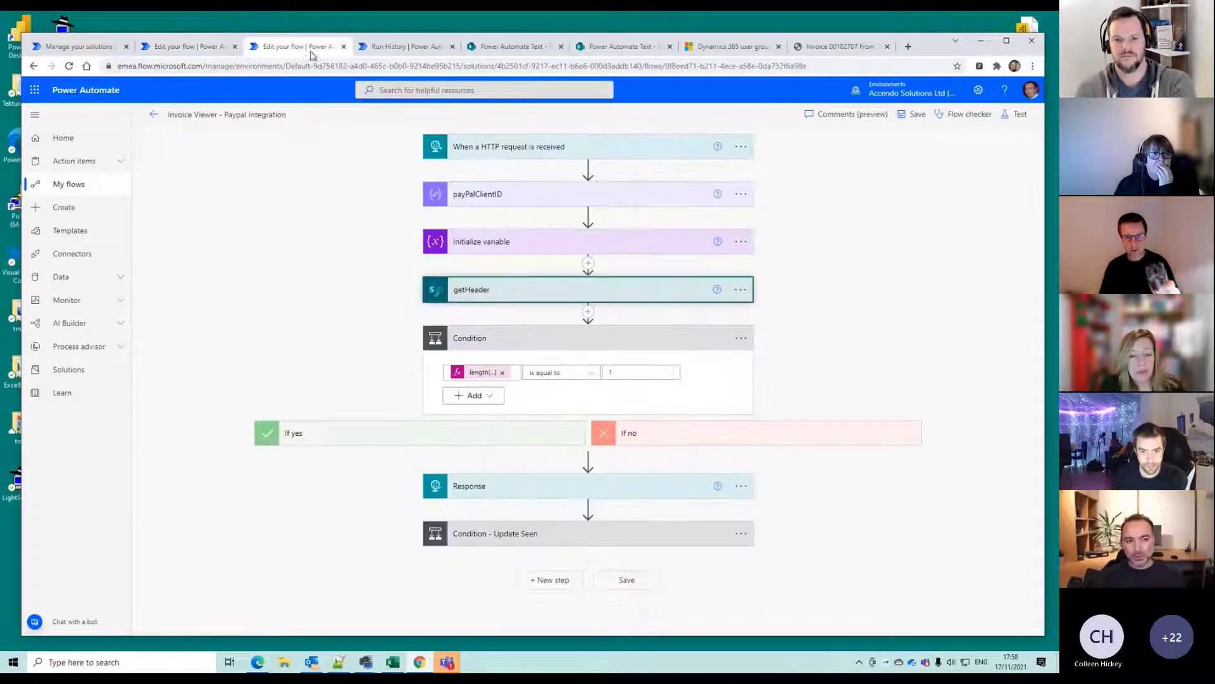
pyautogui.click(507, 533)
pyautogui.click(490, 504)
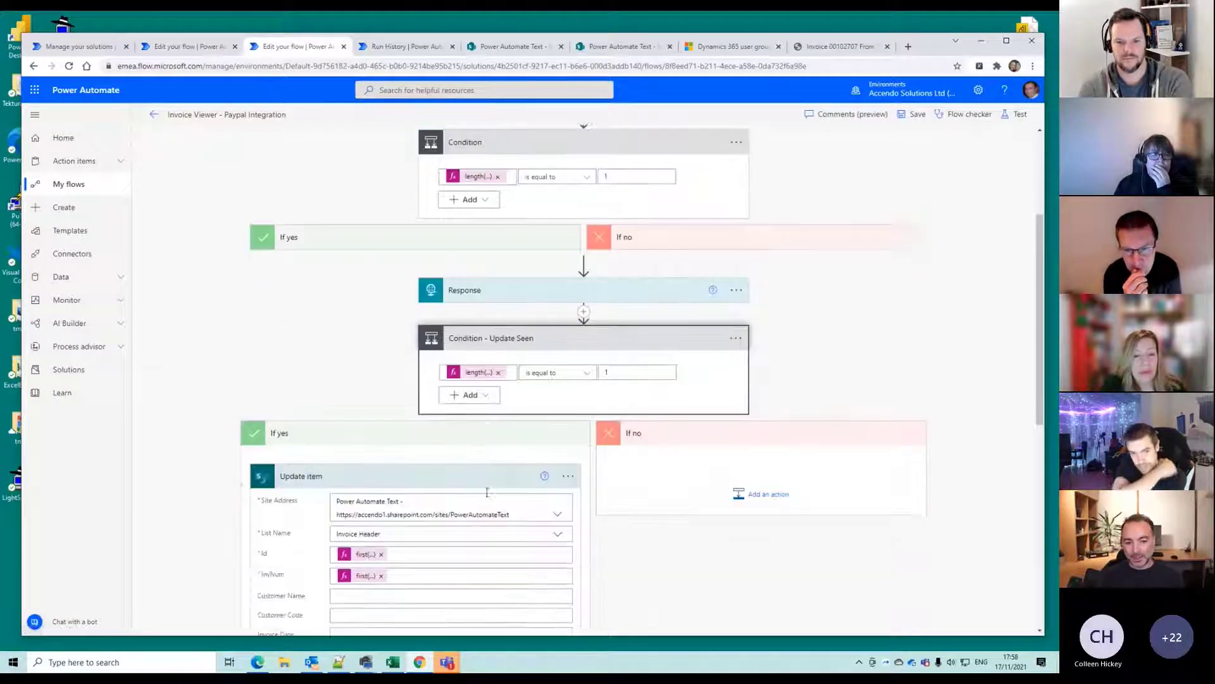
pyautogui.scroll(-3, 507, 442)
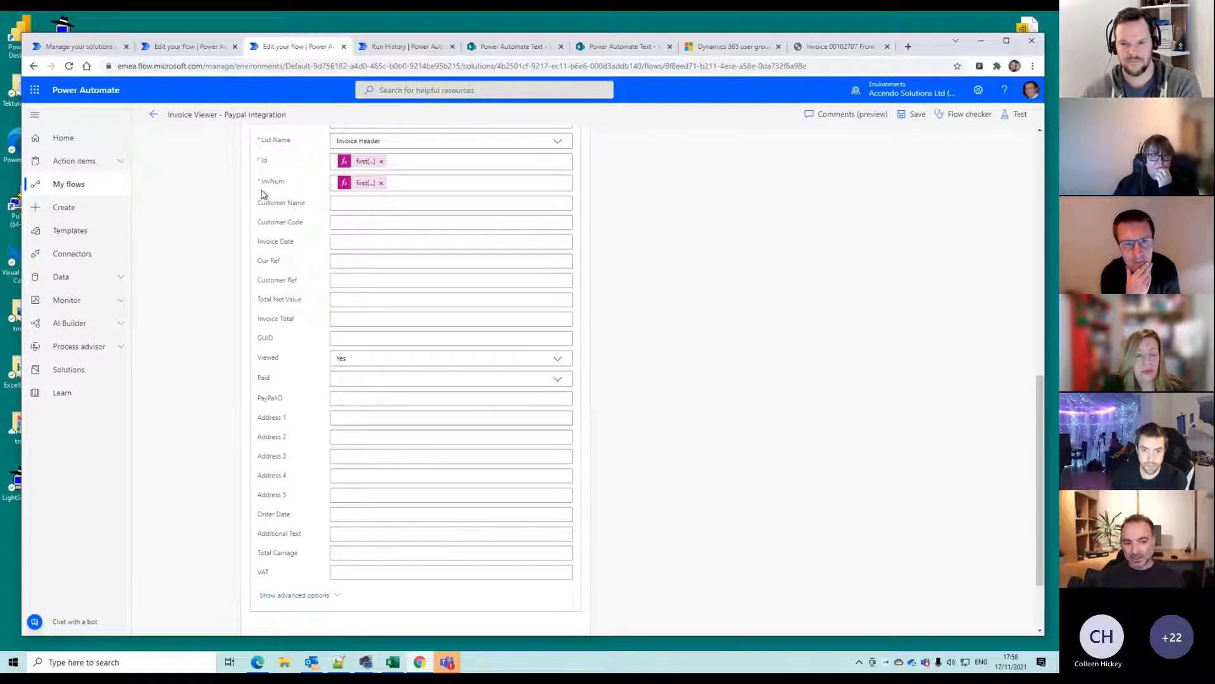
pyautogui.scroll(1, 310, 538)
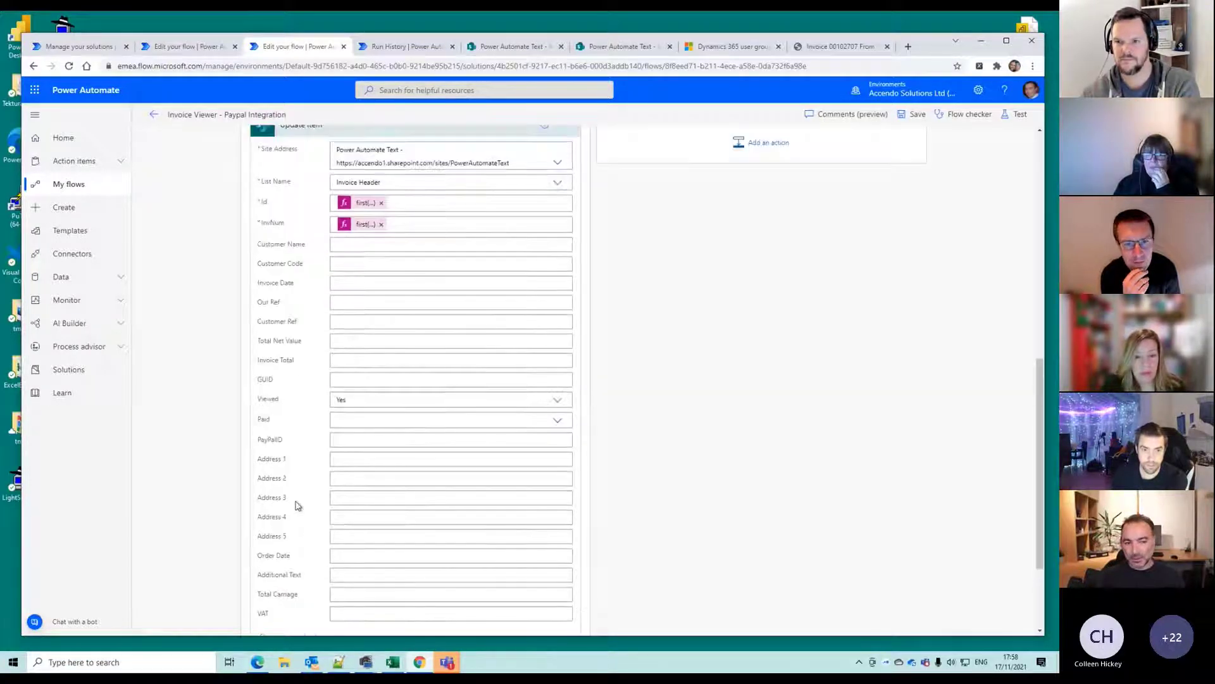
pyautogui.scroll(-1, 429, 352)
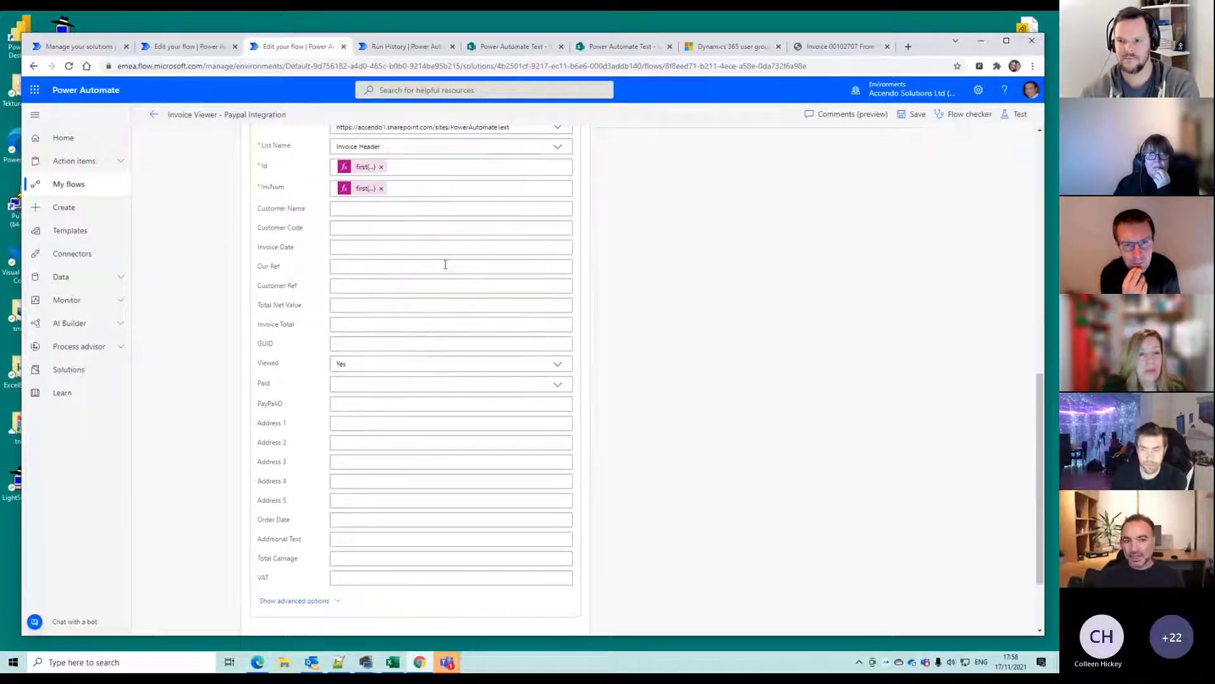
# Return to the Receive Paypal Webhook flow and examine the List Name expression and Item body of Update Text Field
pyautogui.click(409, 46)
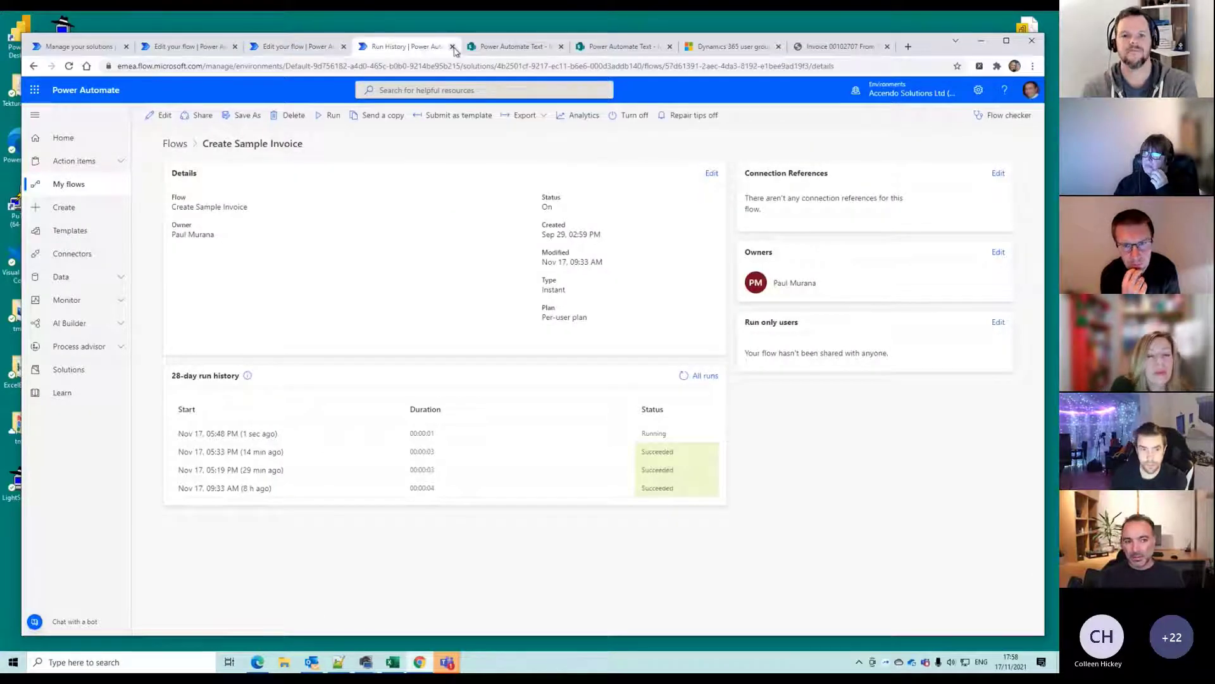
pyautogui.click(213, 47)
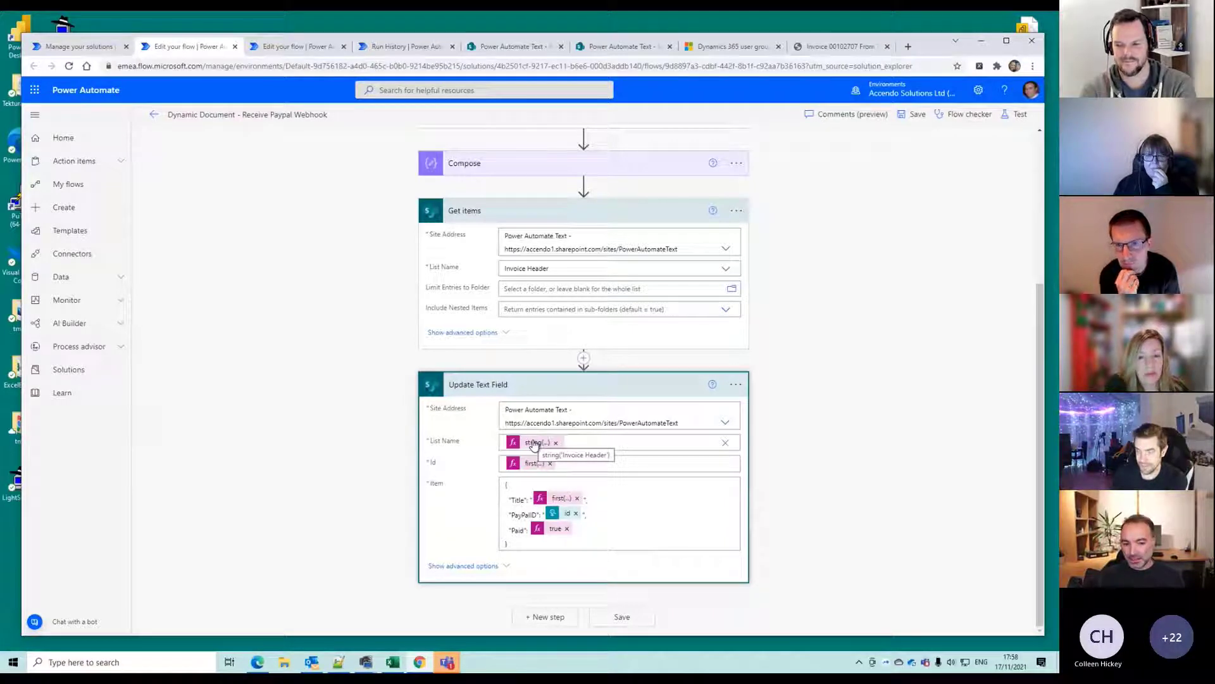
pyautogui.click(559, 497)
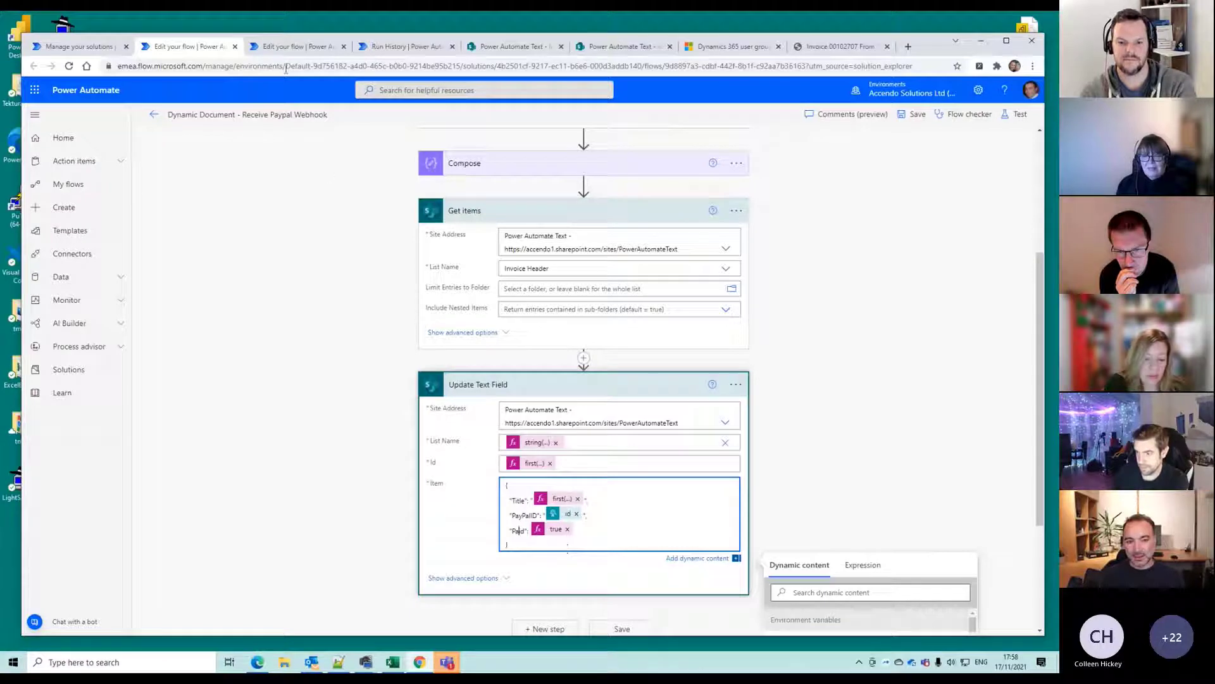
# Open the Customer Invoice Query flow from the DynamicDocument solution for editing
pyautogui.click(79, 46)
pyautogui.click(598, 404)
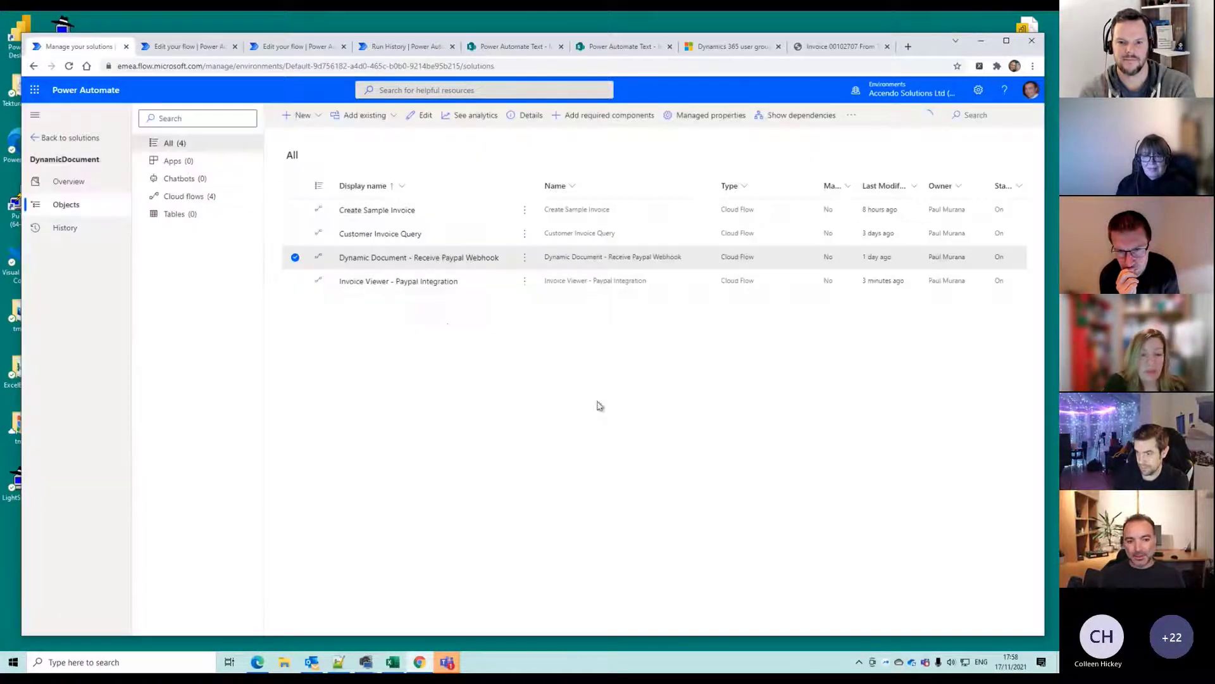
pyautogui.click(525, 233)
pyautogui.click(529, 283)
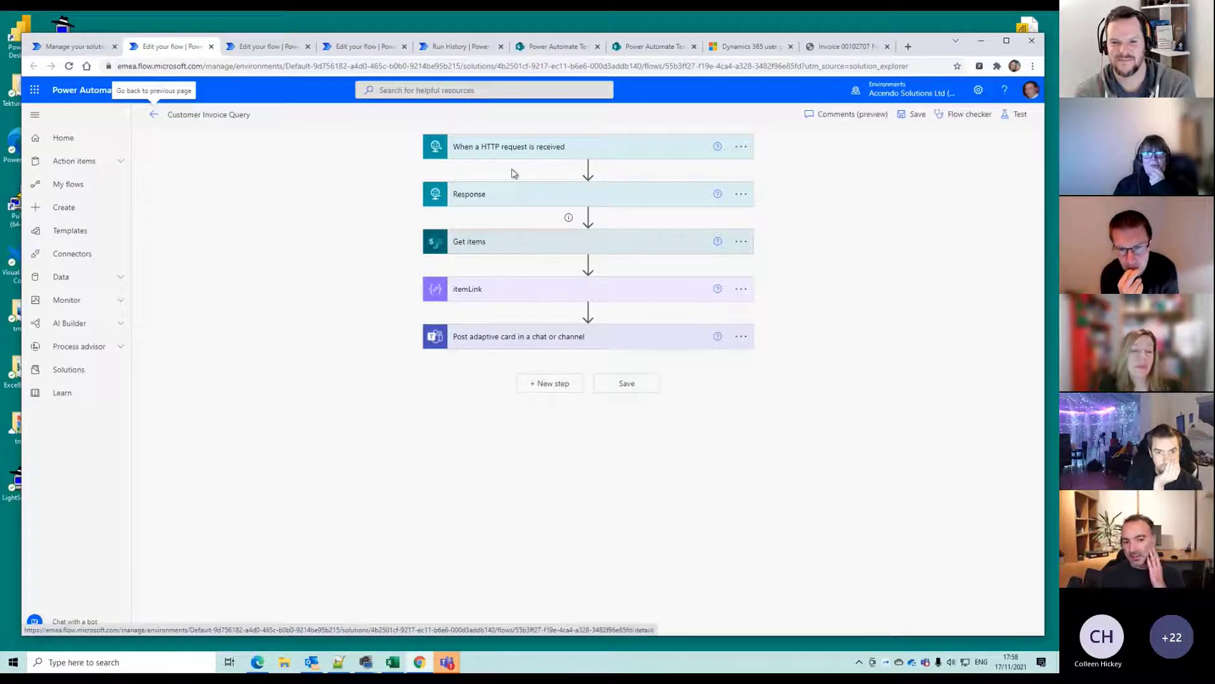
# Examine the HTTP request trigger's JSON schema, collapse the trigger, and highlight the "Message Received" text in the Response body
pyautogui.click(515, 147)
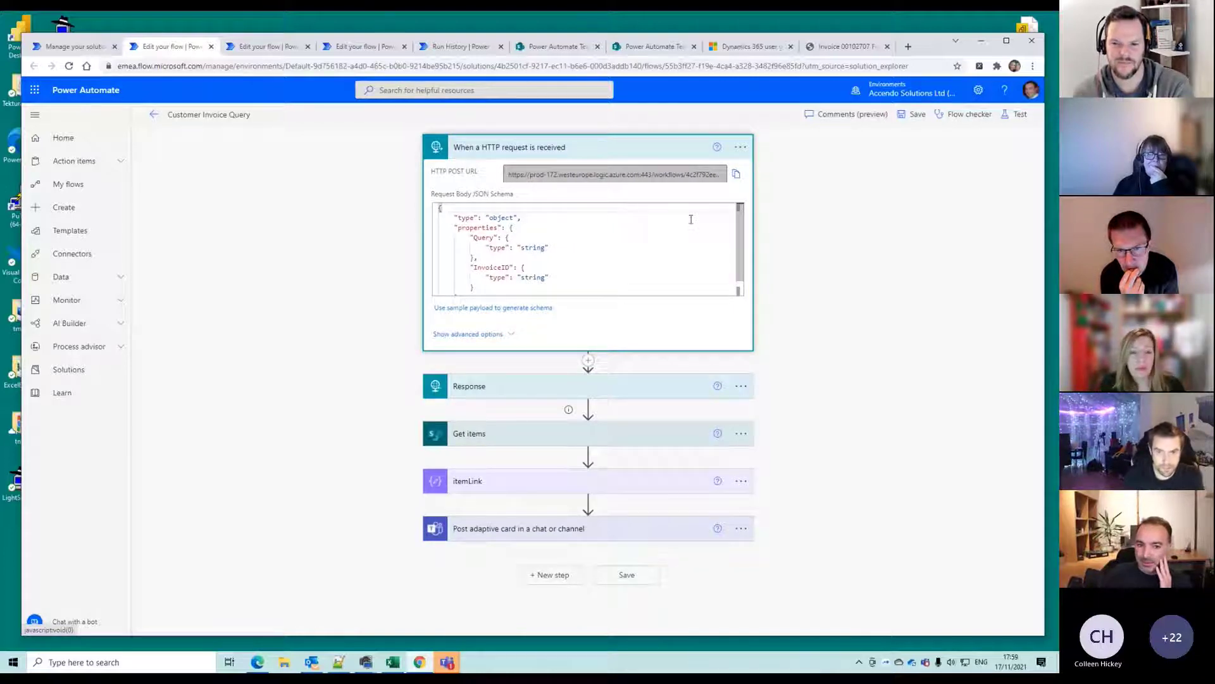
pyautogui.click(520, 148)
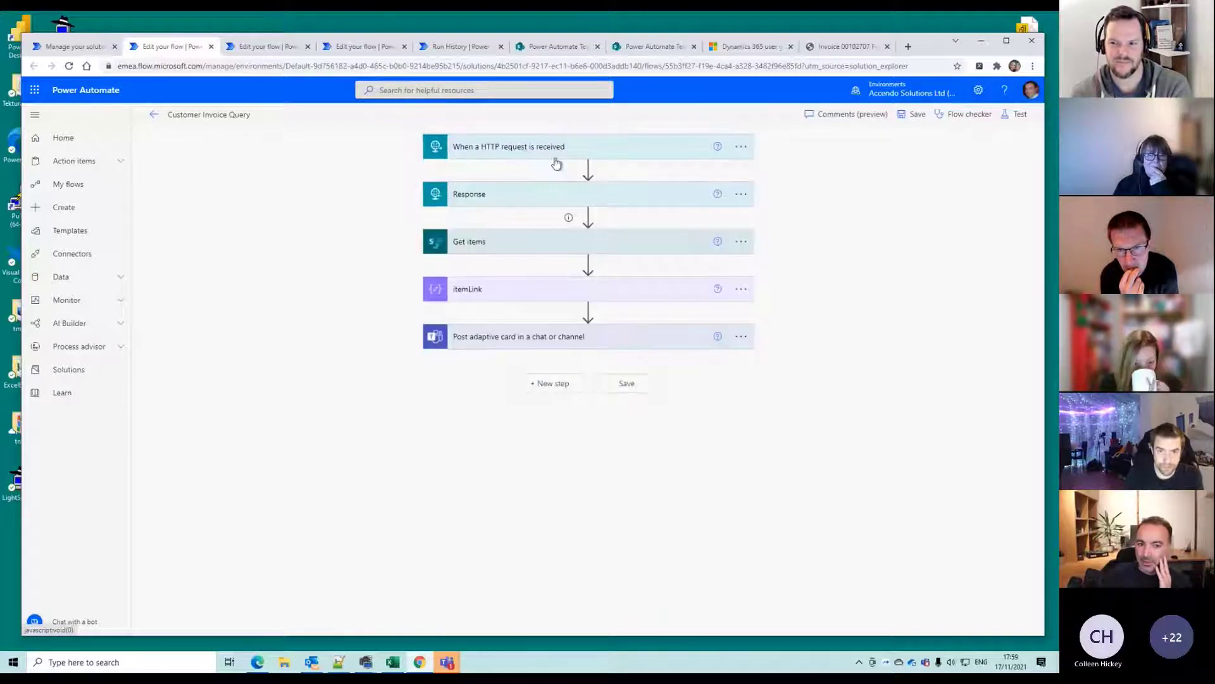
pyautogui.click(544, 193)
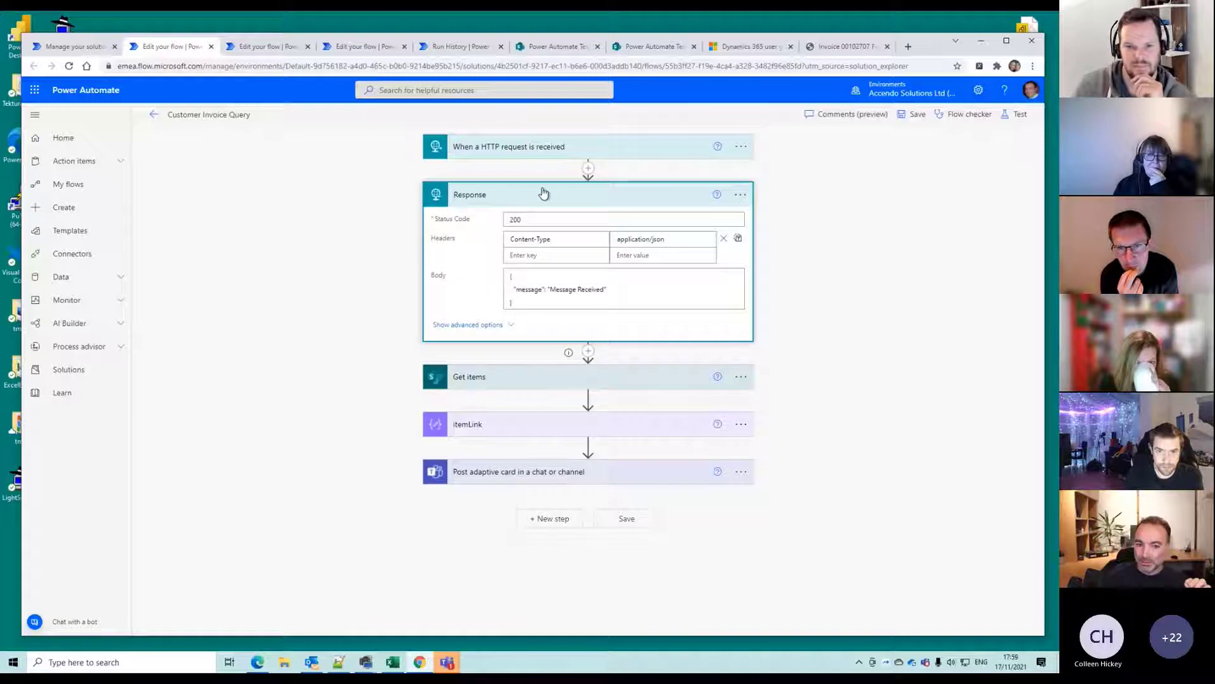
pyautogui.click(533, 298)
pyautogui.doubleClick(530, 289)
pyautogui.moveTo(551, 290); pyautogui.dragTo(604, 290)
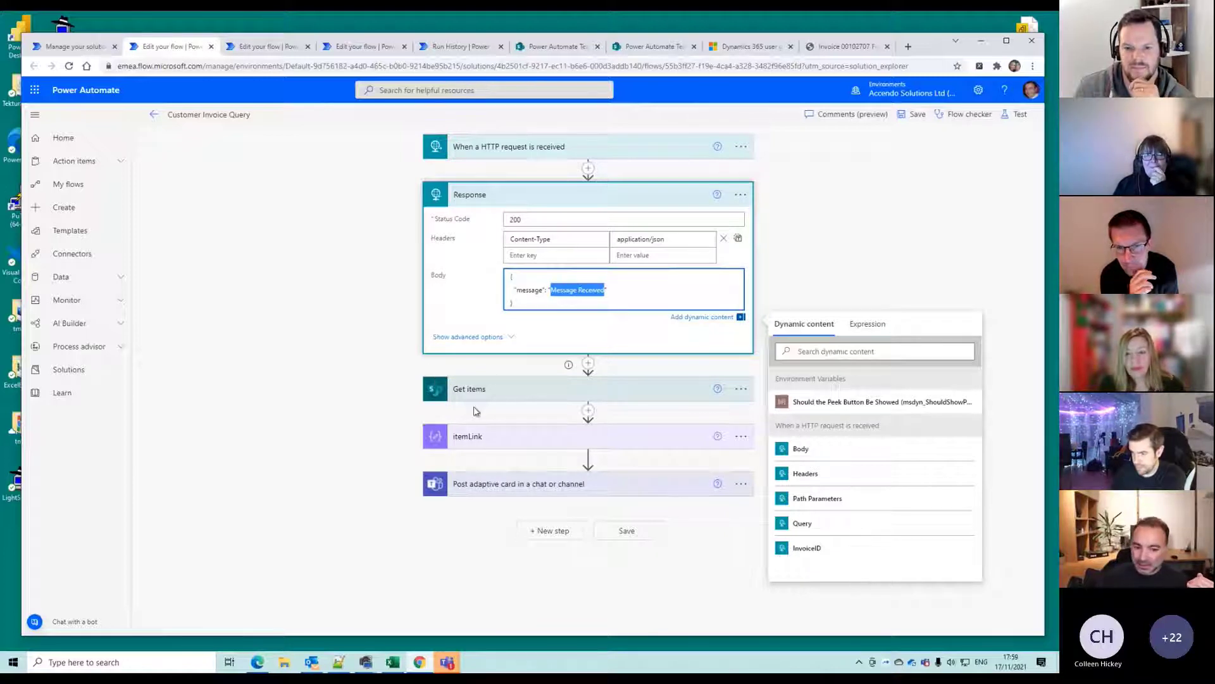
# Examine the itemLink expression and the JSON of Post adaptive card in a chat or channel, and collapse the card action
pyautogui.click(491, 445)
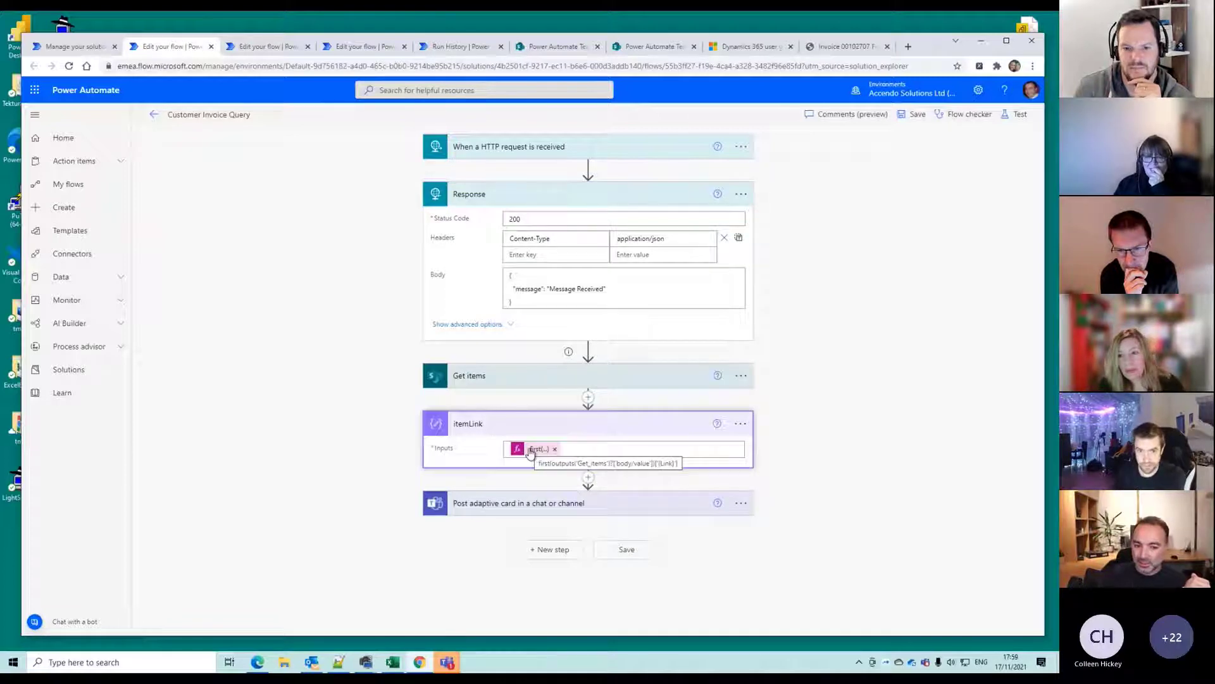
pyautogui.click(497, 504)
pyautogui.scroll(-5, 532, 481)
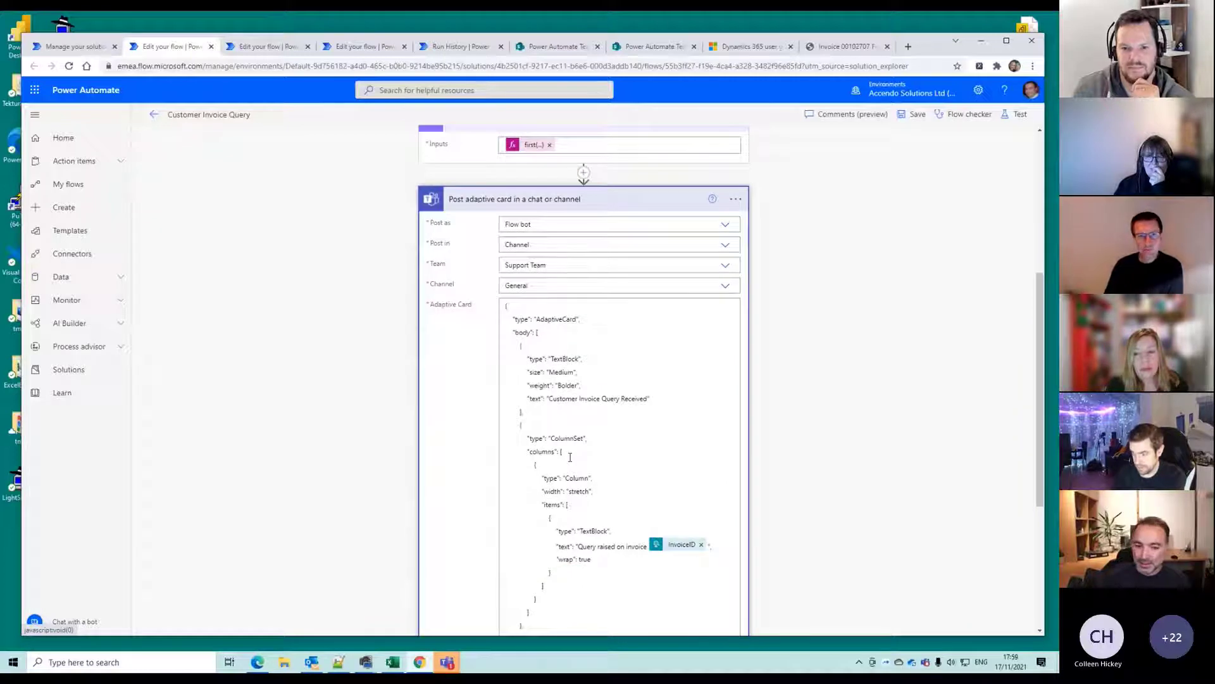
pyautogui.scroll(-2, 570, 453)
pyautogui.scroll(-3, 571, 449)
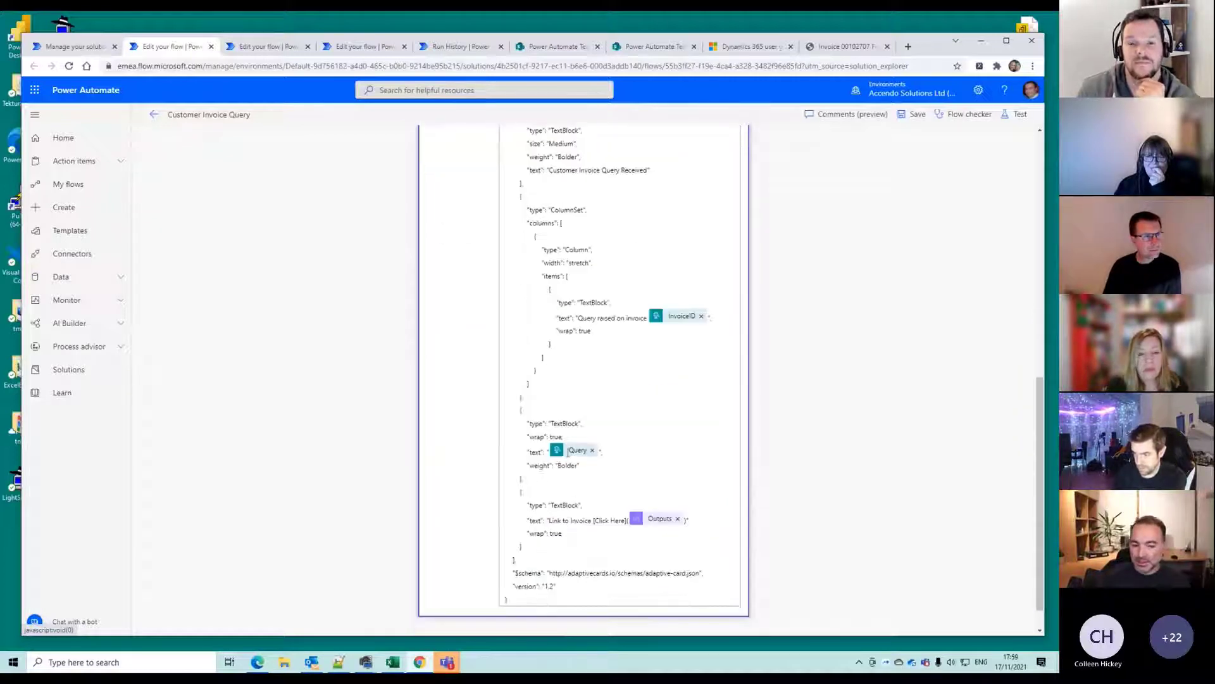
pyautogui.scroll(3, 563, 447)
pyautogui.scroll(2, 563, 447)
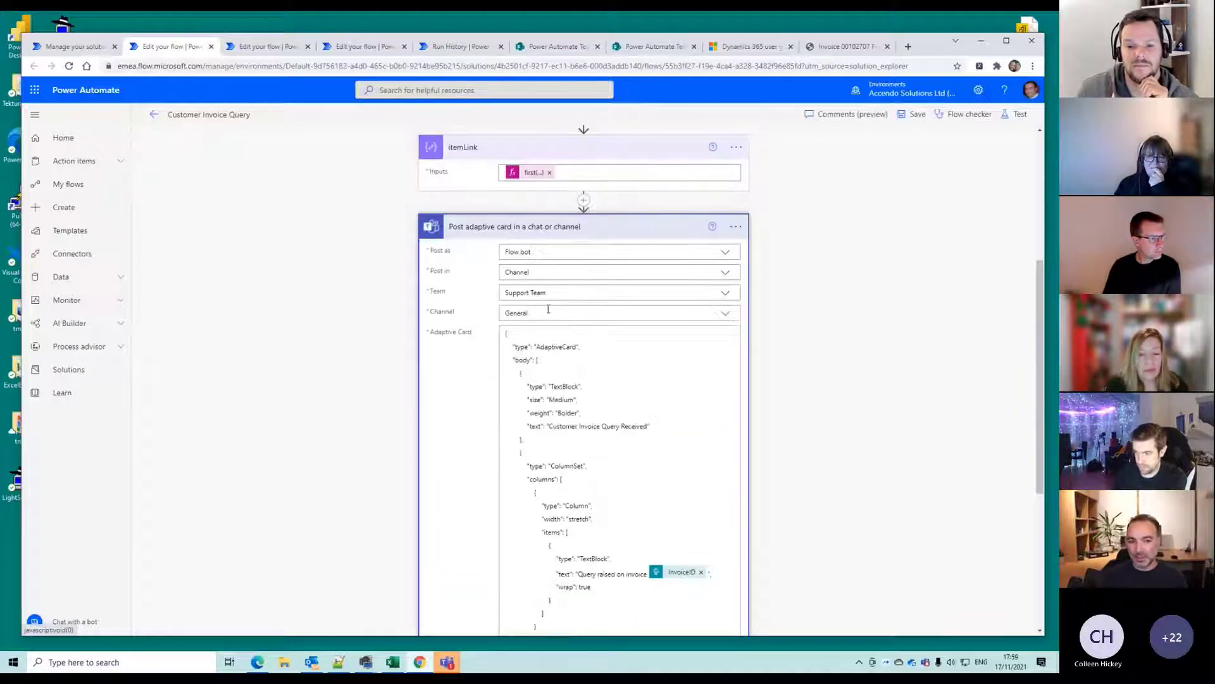
pyautogui.click(506, 236)
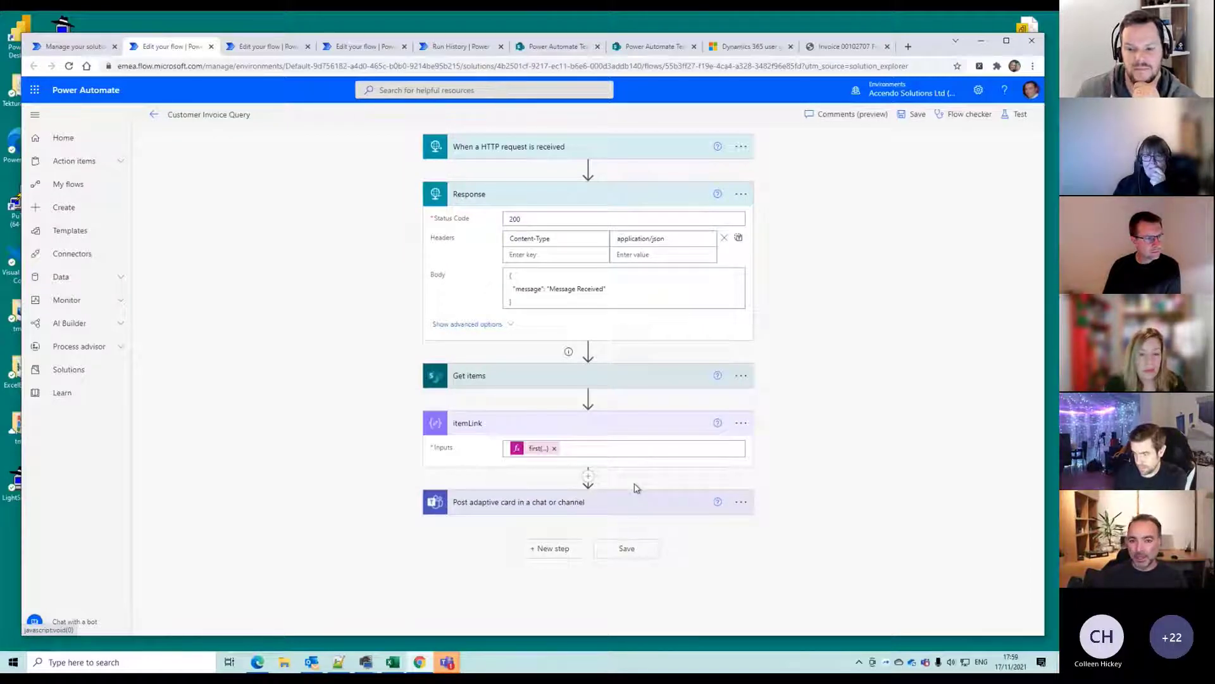
# Check the rendered invoice page, and switch to Microsoft Edge to show the Document Manager in the Tektura PLC team's General channel
pyautogui.click(845, 46)
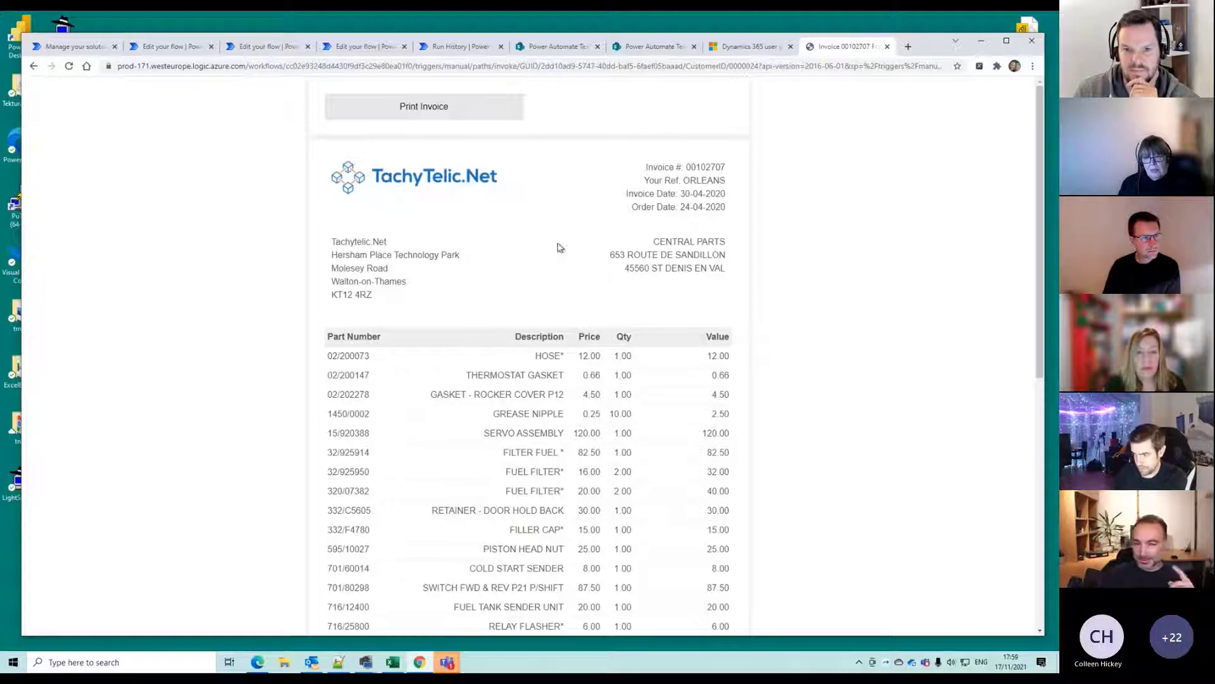
pyautogui.click(266, 662)
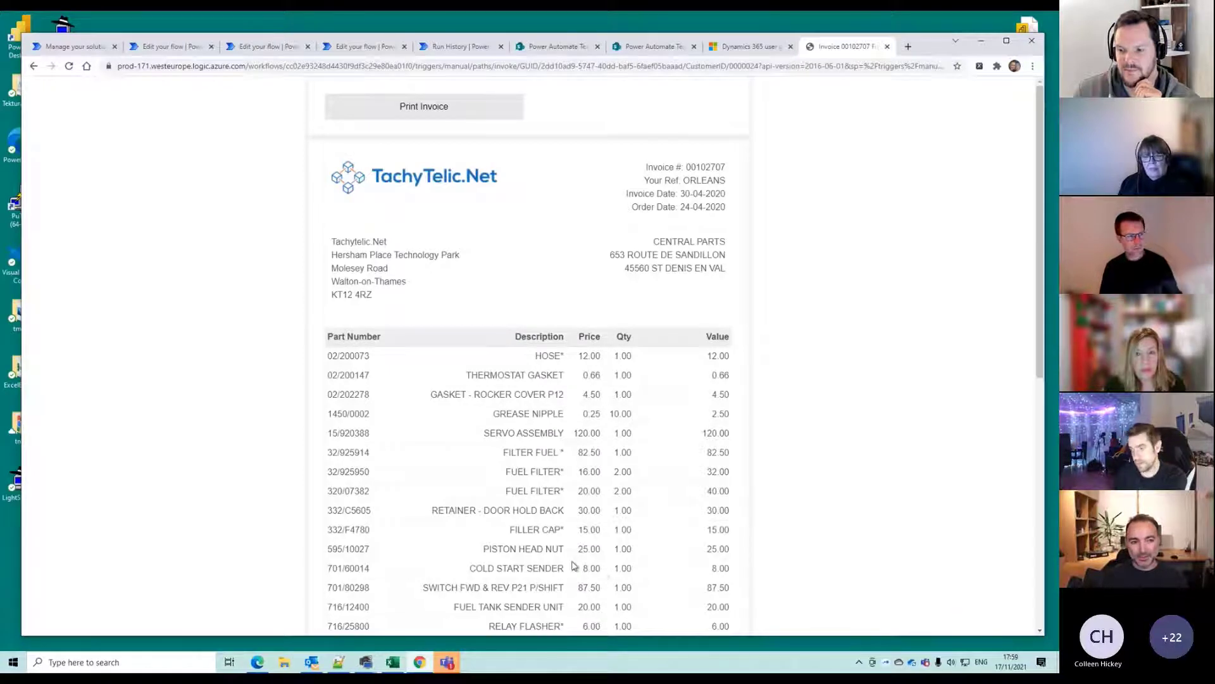
pyautogui.click(257, 662)
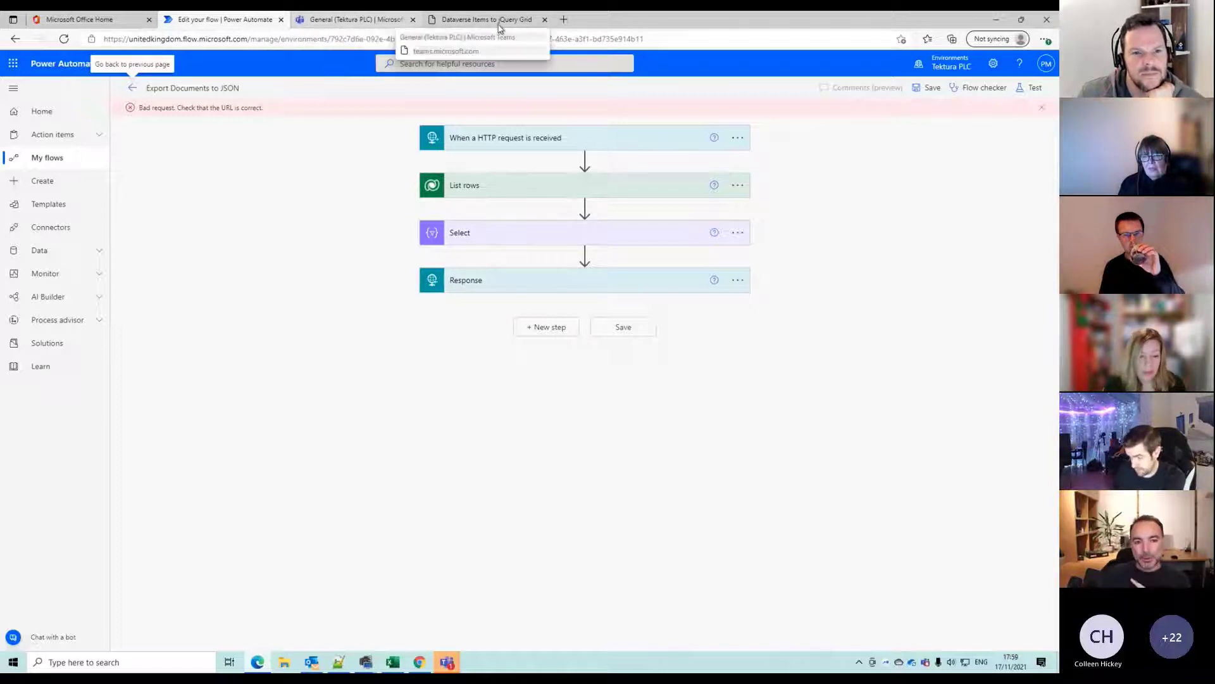
pyautogui.click(380, 24)
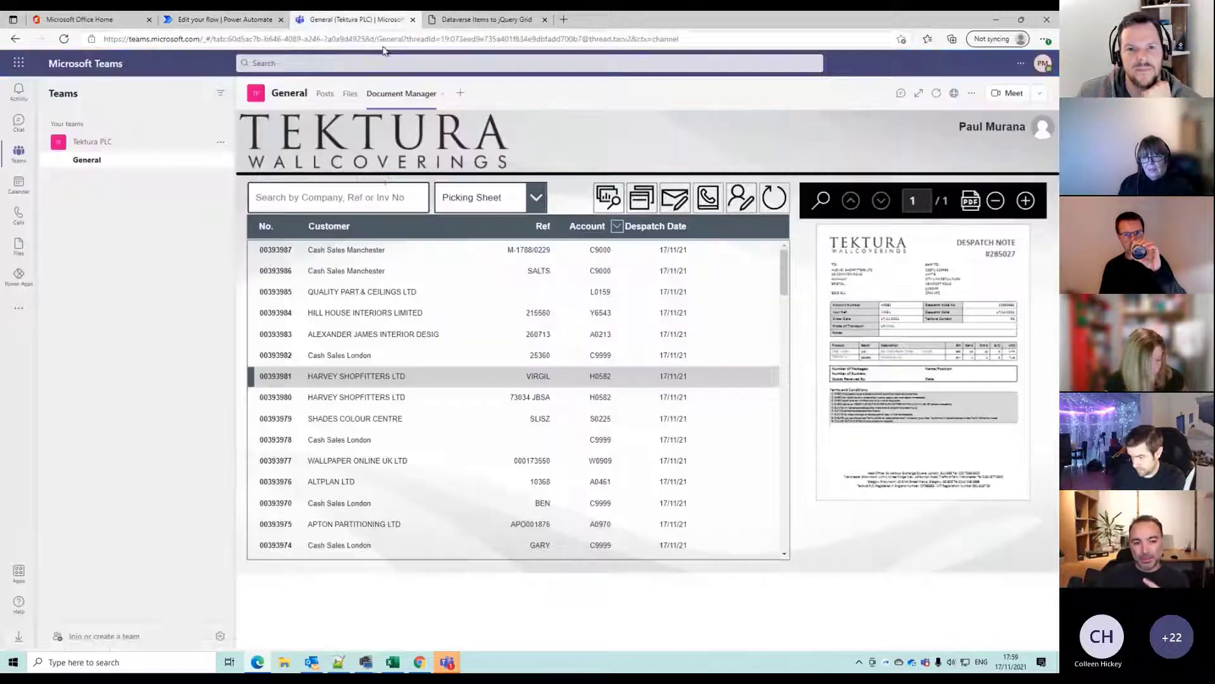
# List the Sample Request documents and the Proforma Invoice documents, and view the proforma invoice preview enlarged before closing it
pyautogui.click(537, 200)
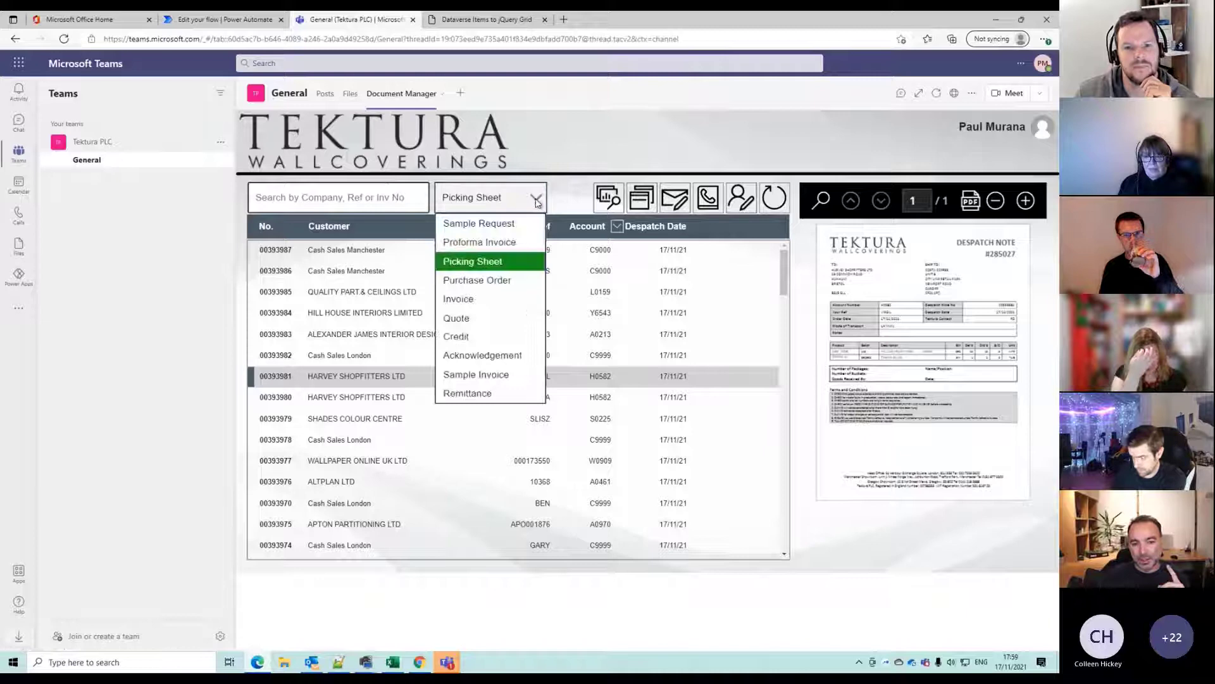
pyautogui.click(509, 224)
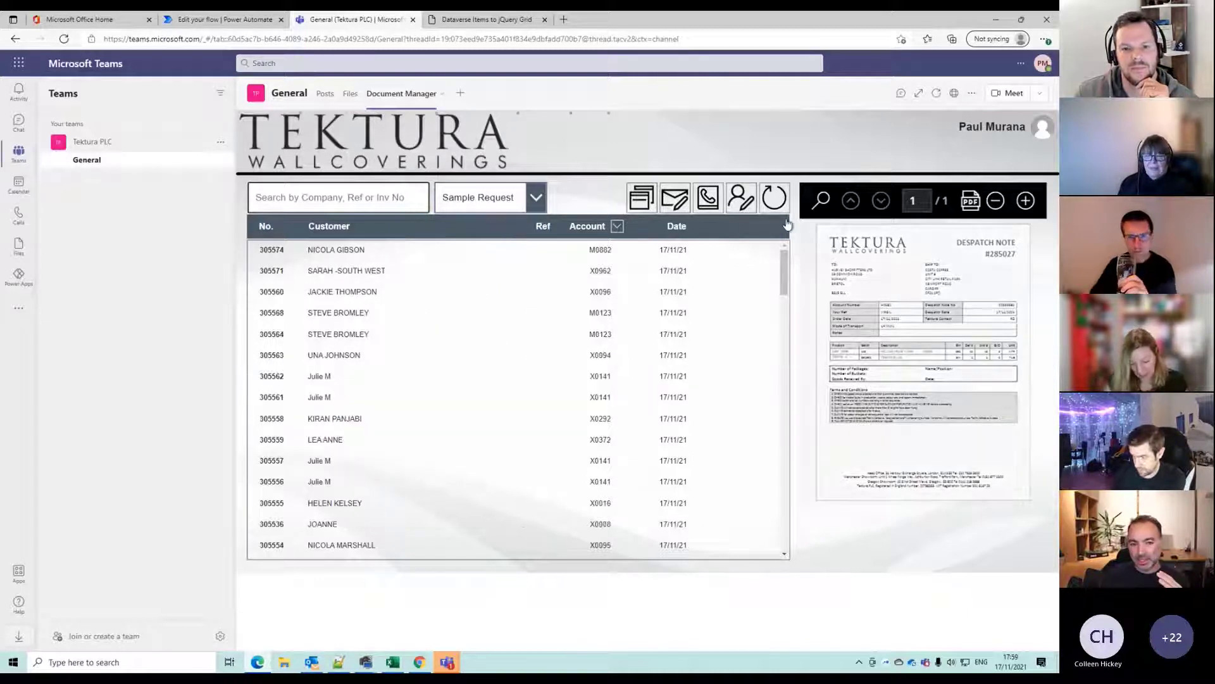
pyautogui.click(503, 200)
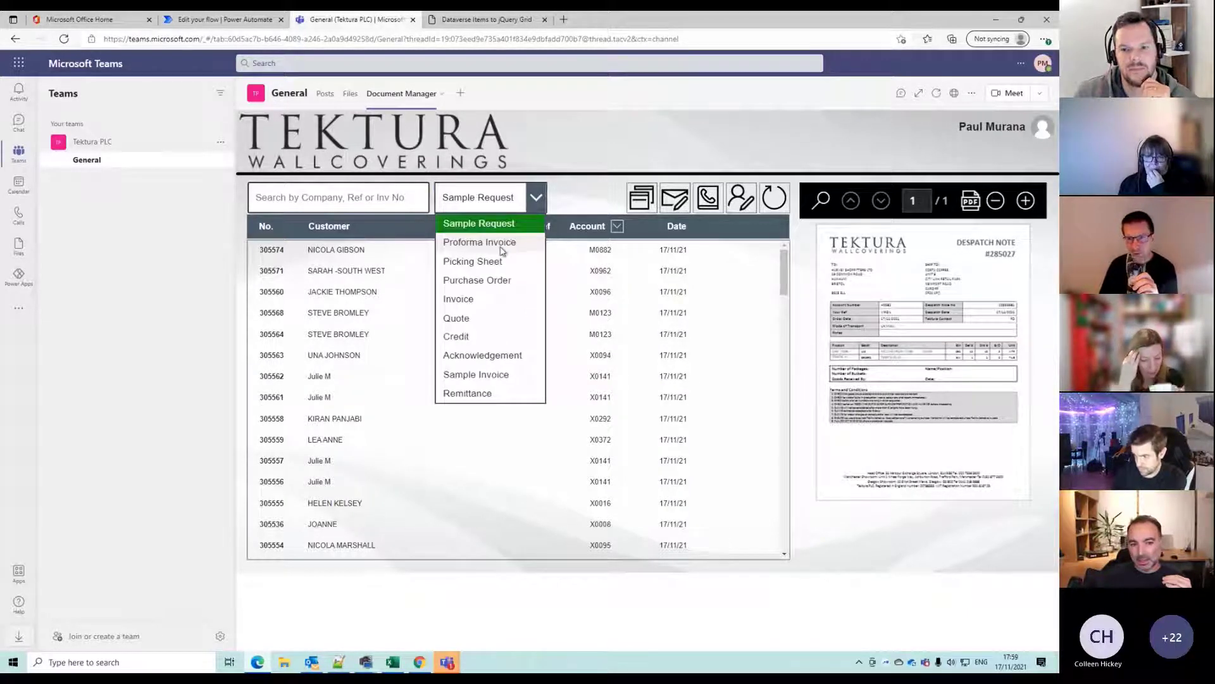
pyautogui.click(510, 243)
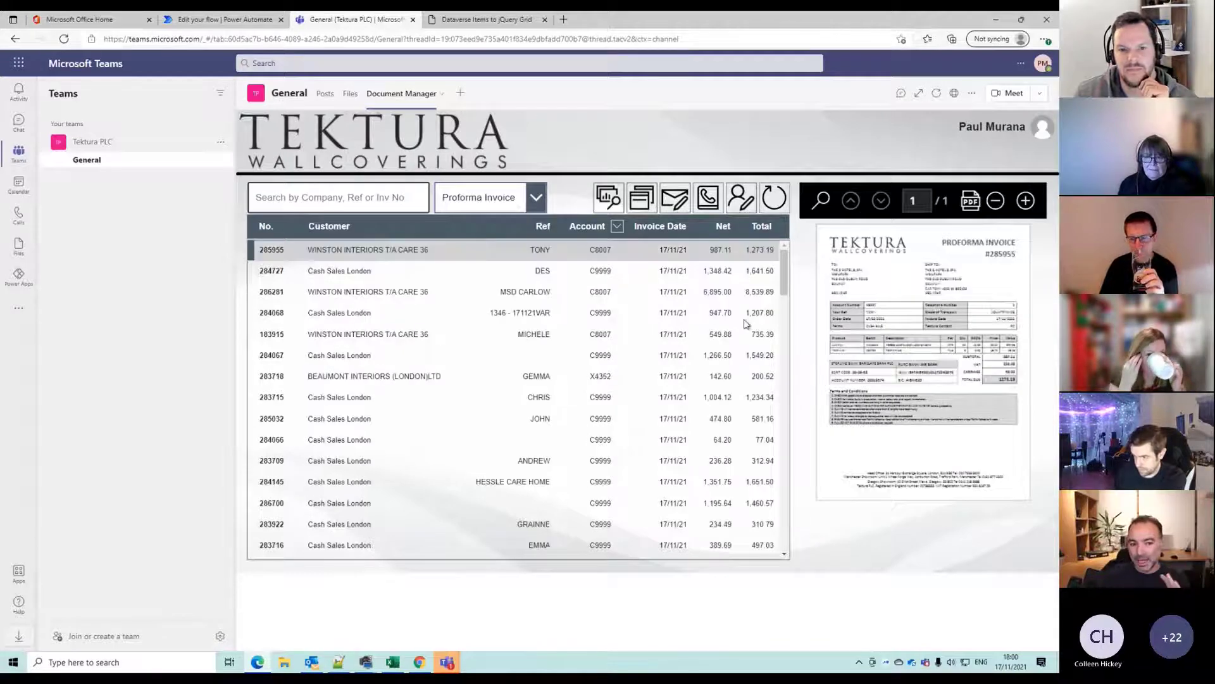
pyautogui.click(856, 310)
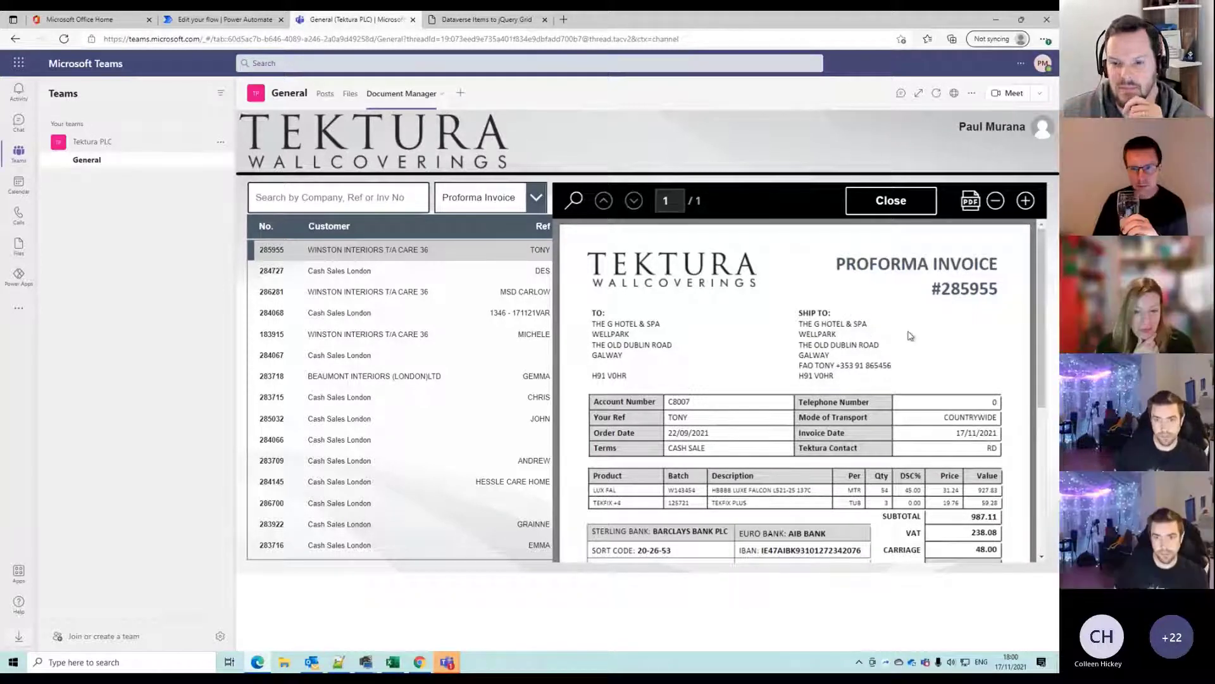
pyautogui.click(873, 203)
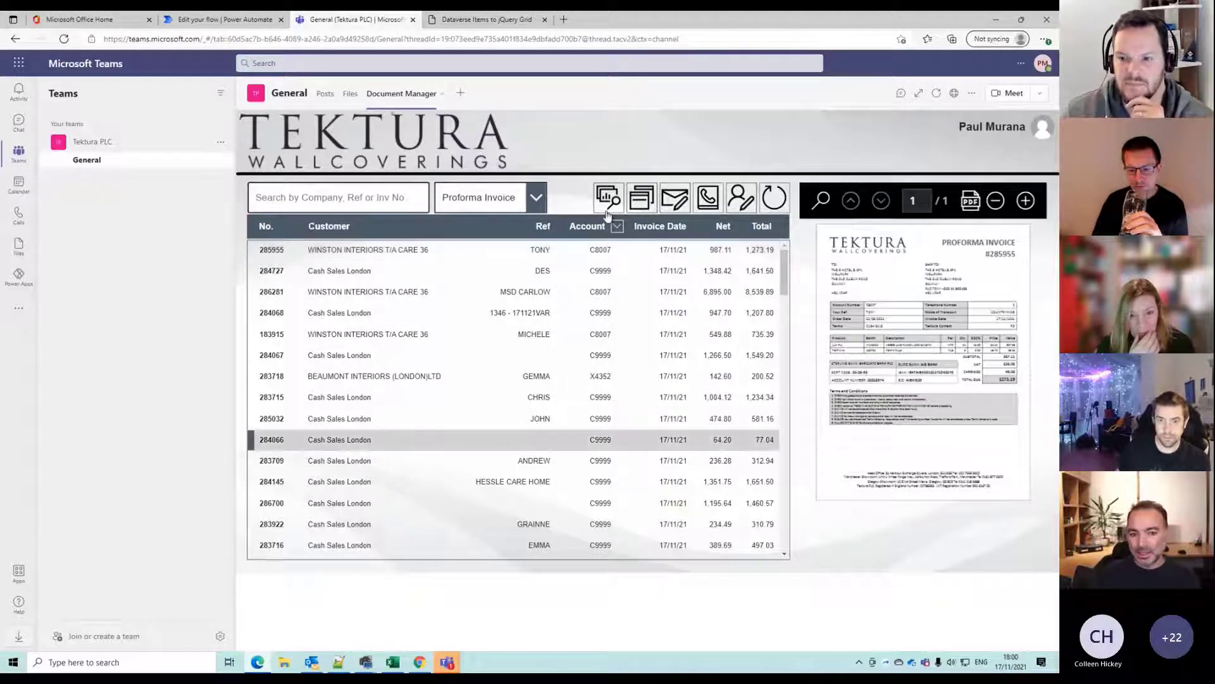
# Show the combined list of all document types, and enlarge and close the despatch note preview
pyautogui.click(643, 208)
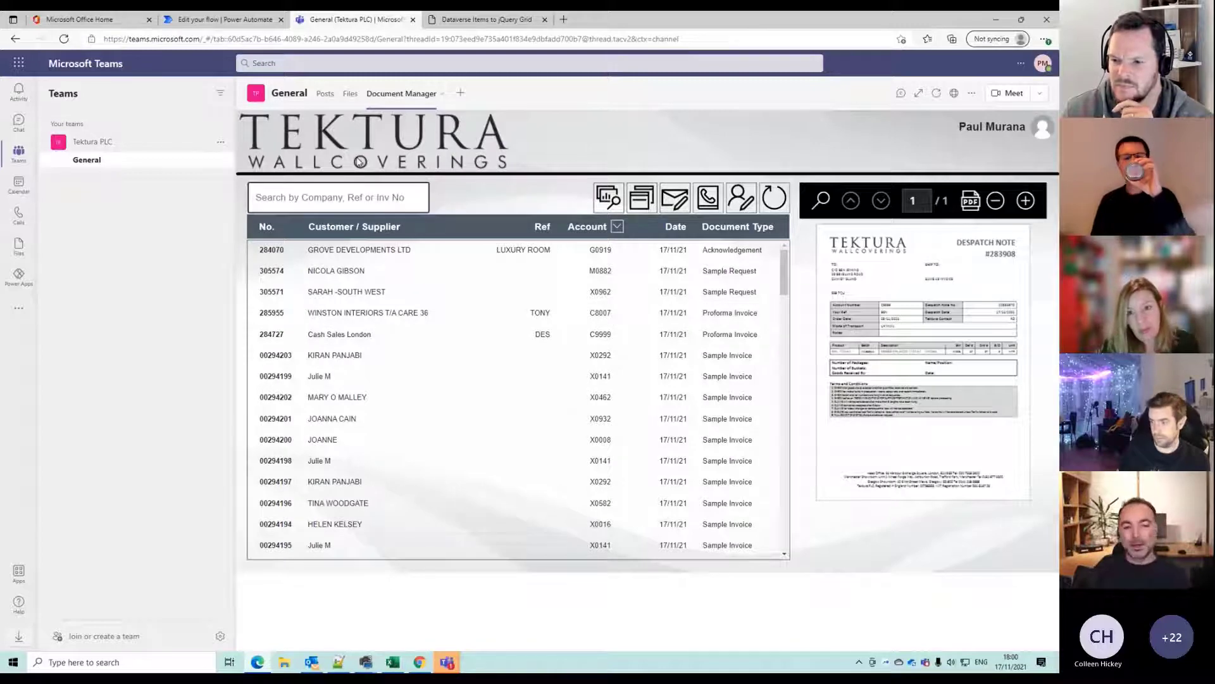
pyautogui.click(818, 309)
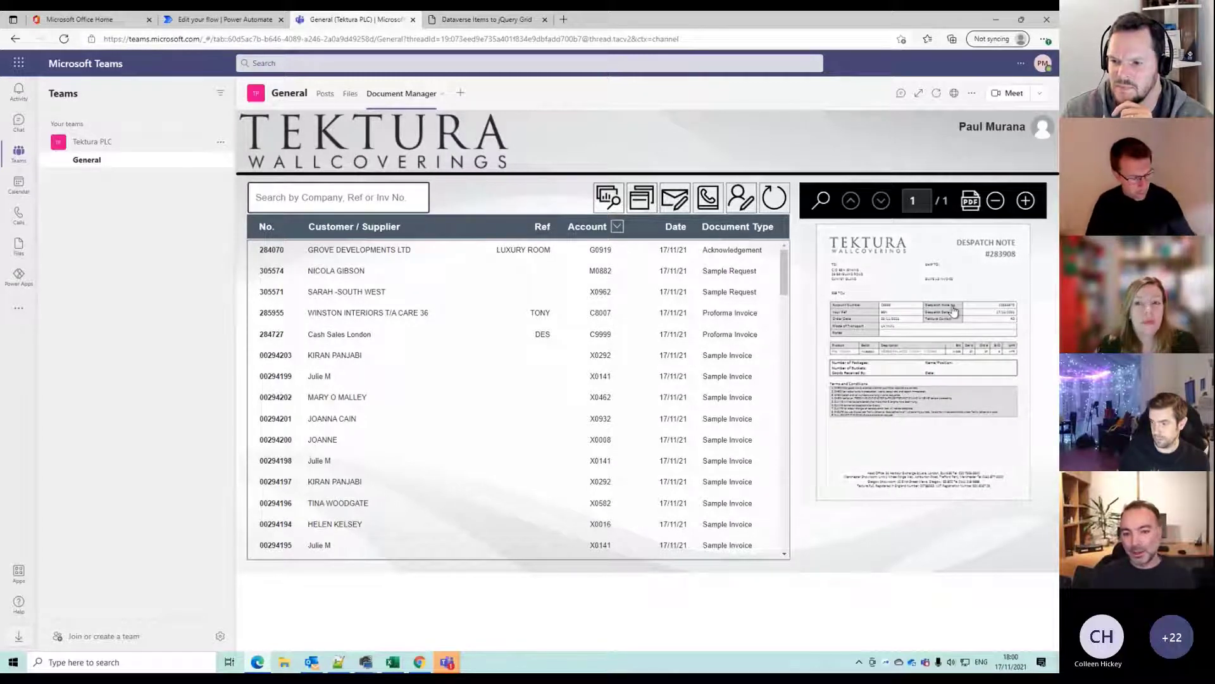
pyautogui.click(891, 201)
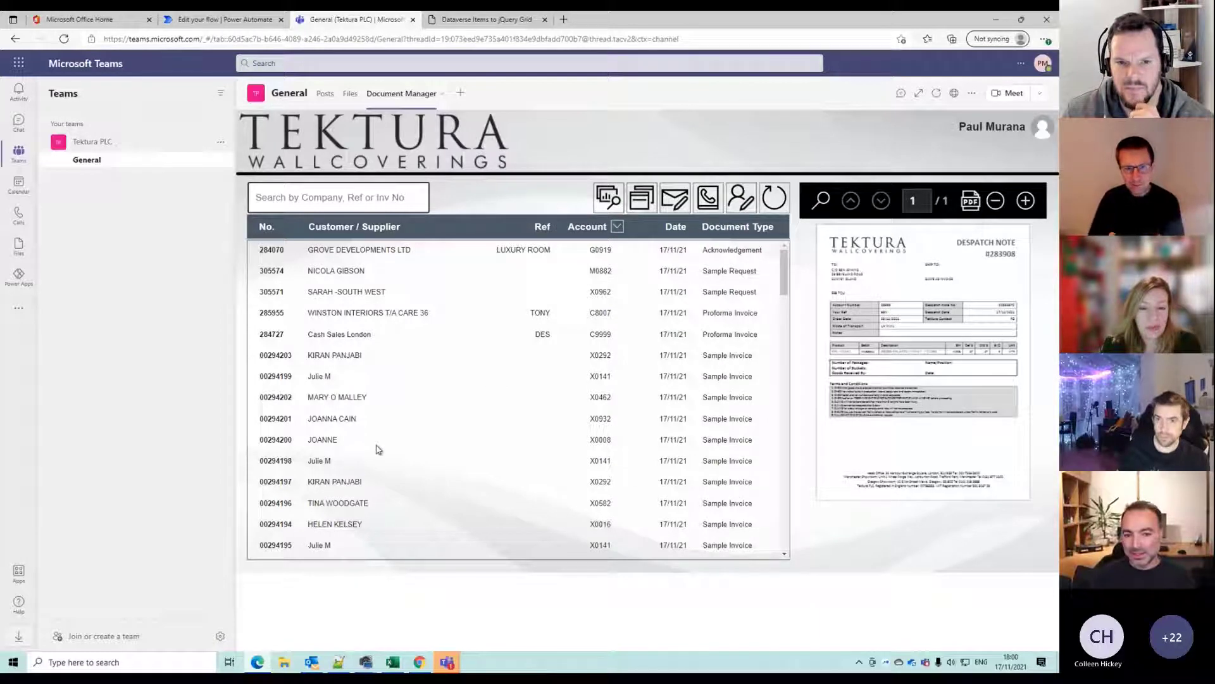
# Return from the combined document list to the single-type list and show the Invoice documents
pyautogui.click(642, 204)
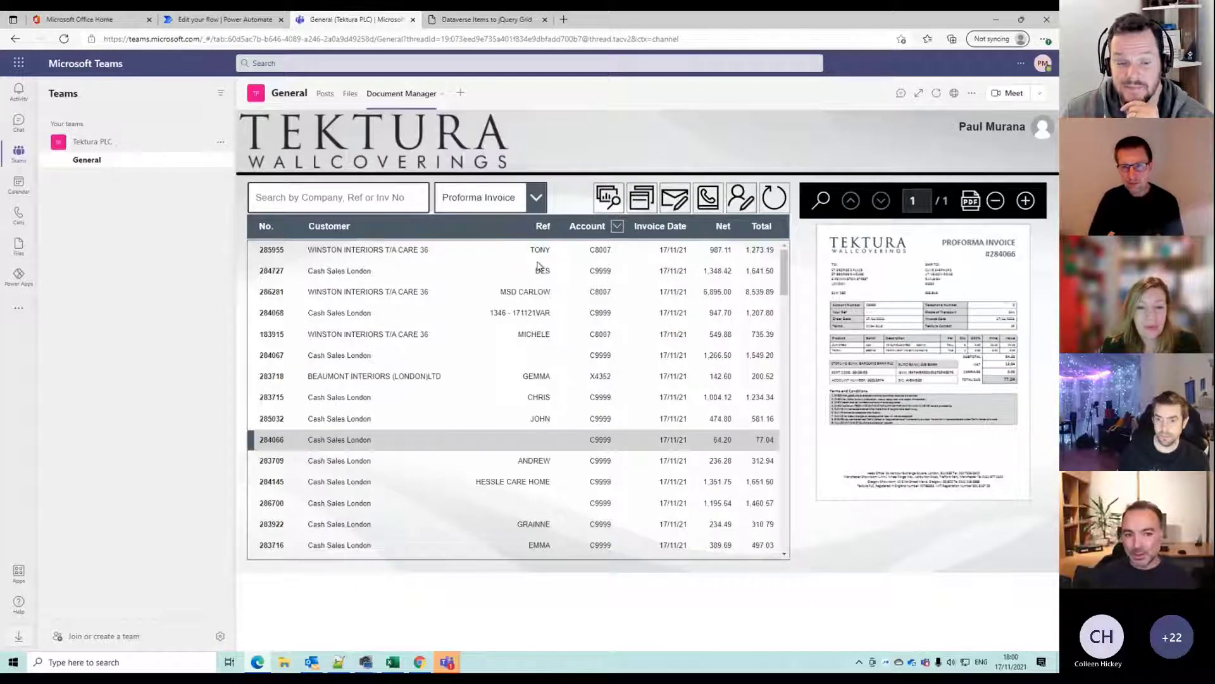
pyautogui.click(484, 197)
pyautogui.click(497, 300)
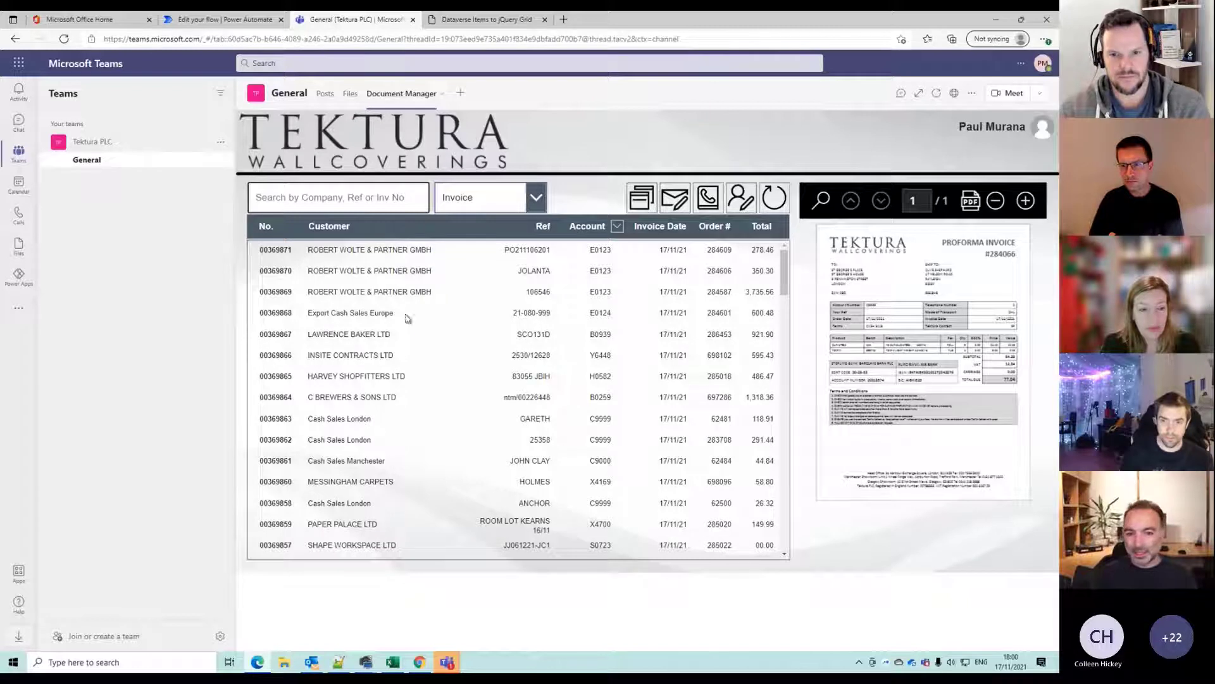
# Open the Dataverse to Datagrid demo page, reload its data, and compare its rows with the Document Manager list in Teams
pyautogui.click(498, 24)
pyautogui.click(63, 38)
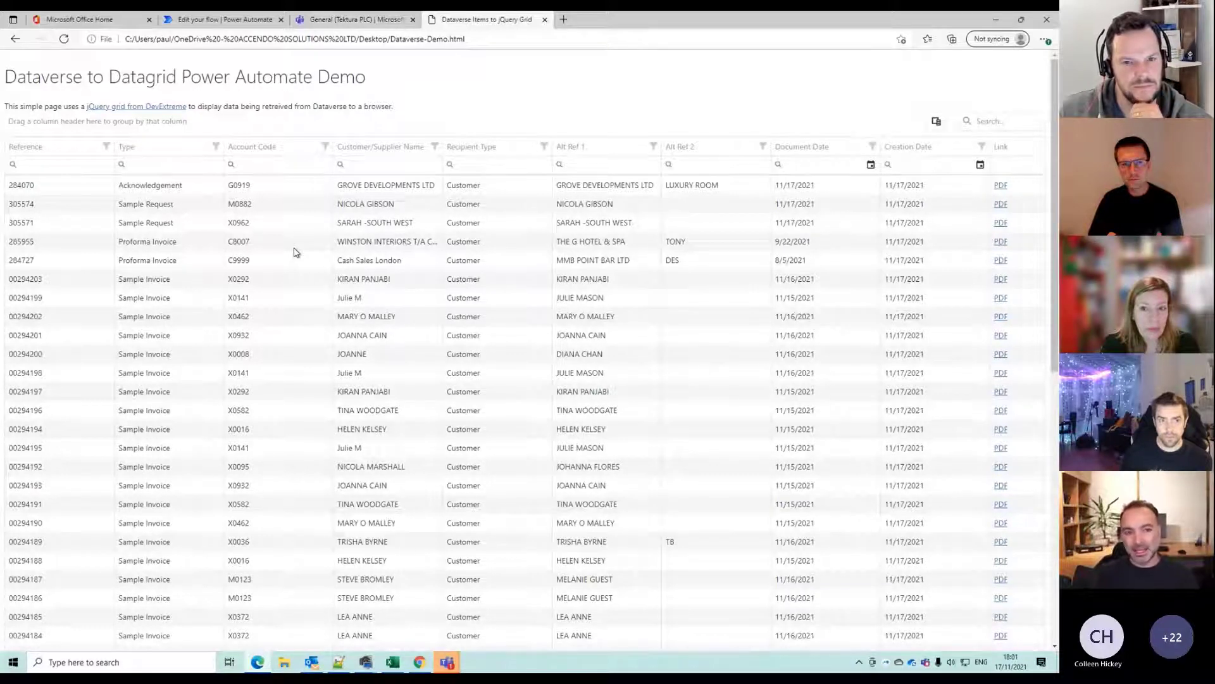
pyautogui.click(355, 19)
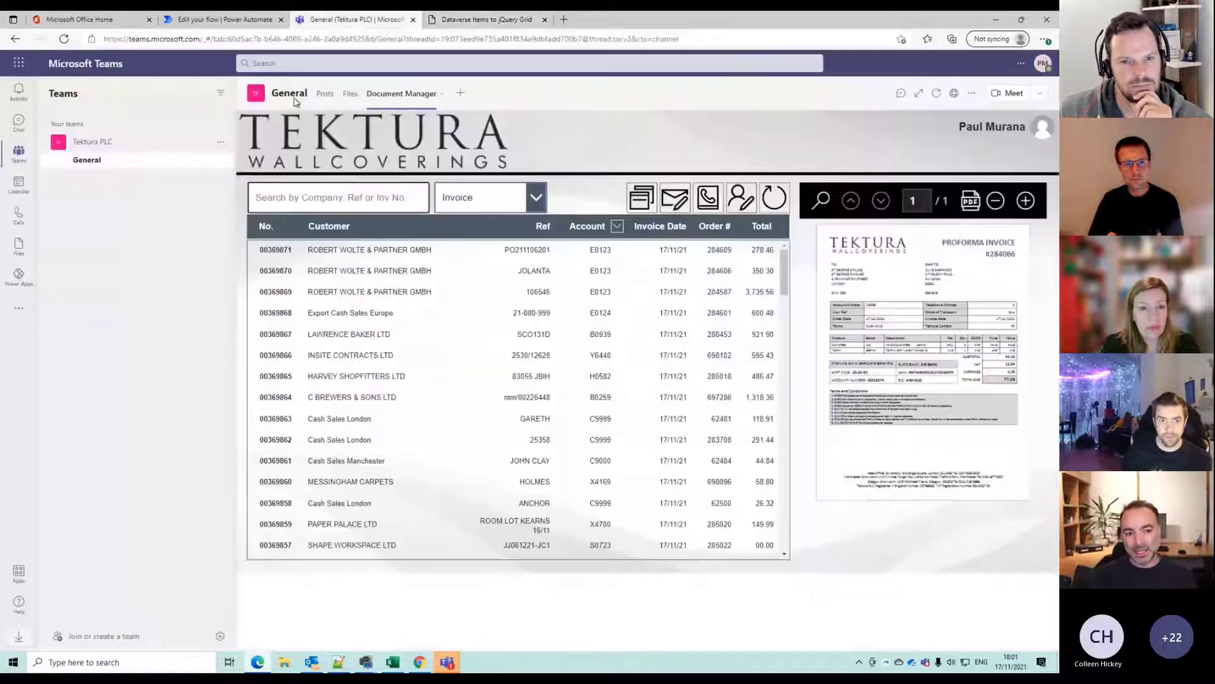
pyautogui.click(483, 21)
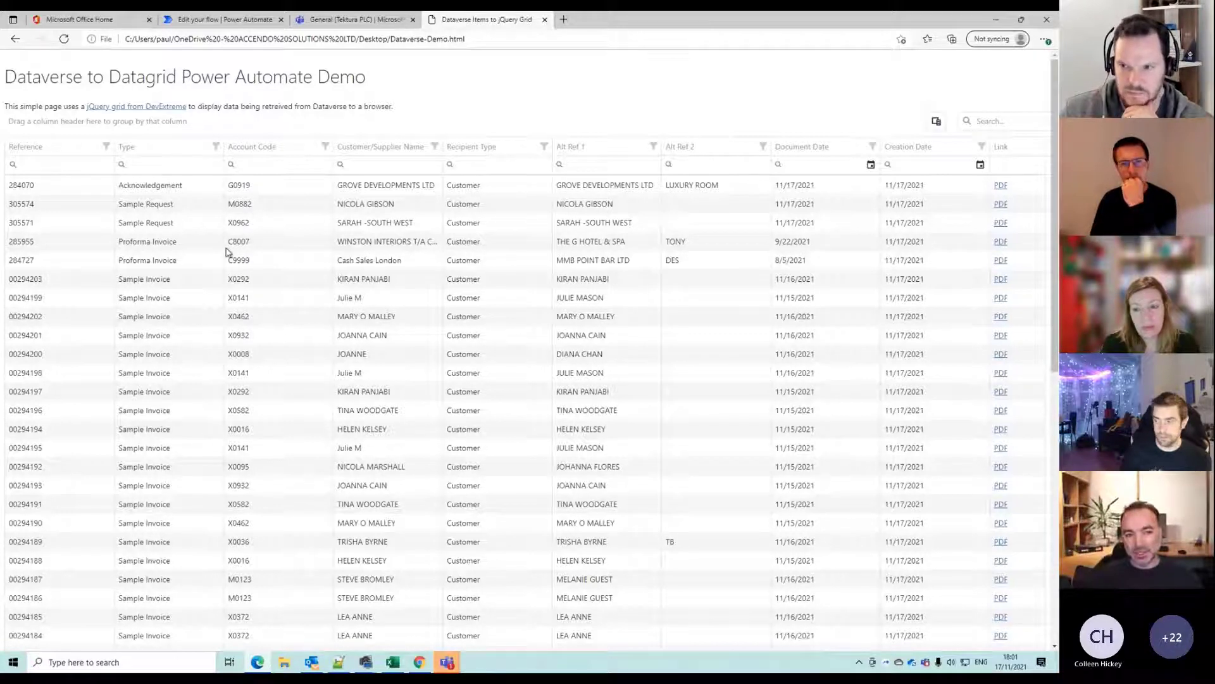
pyautogui.scroll(-8, 222, 262)
pyautogui.scroll(8, 218, 276)
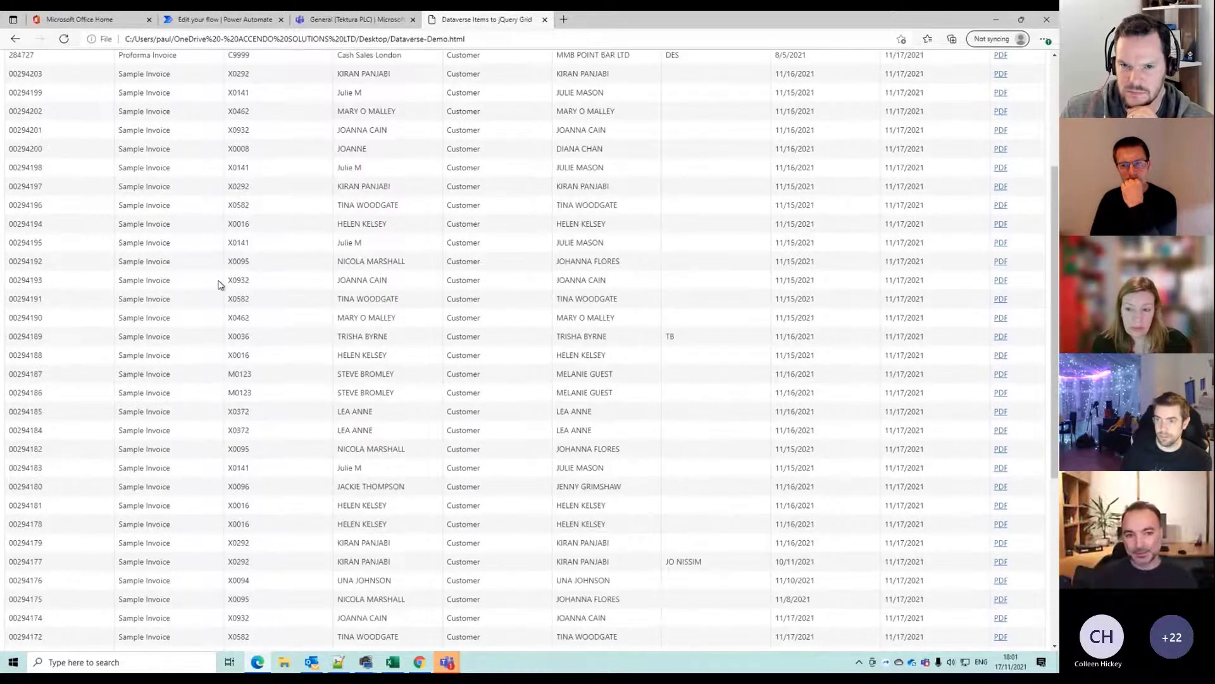
# Group the grid by Recipient Type, view the Customer and Supplier groups, and nest a Type grouping beneath it
pyautogui.moveTo(511, 155); pyautogui.dragTo(60, 123)
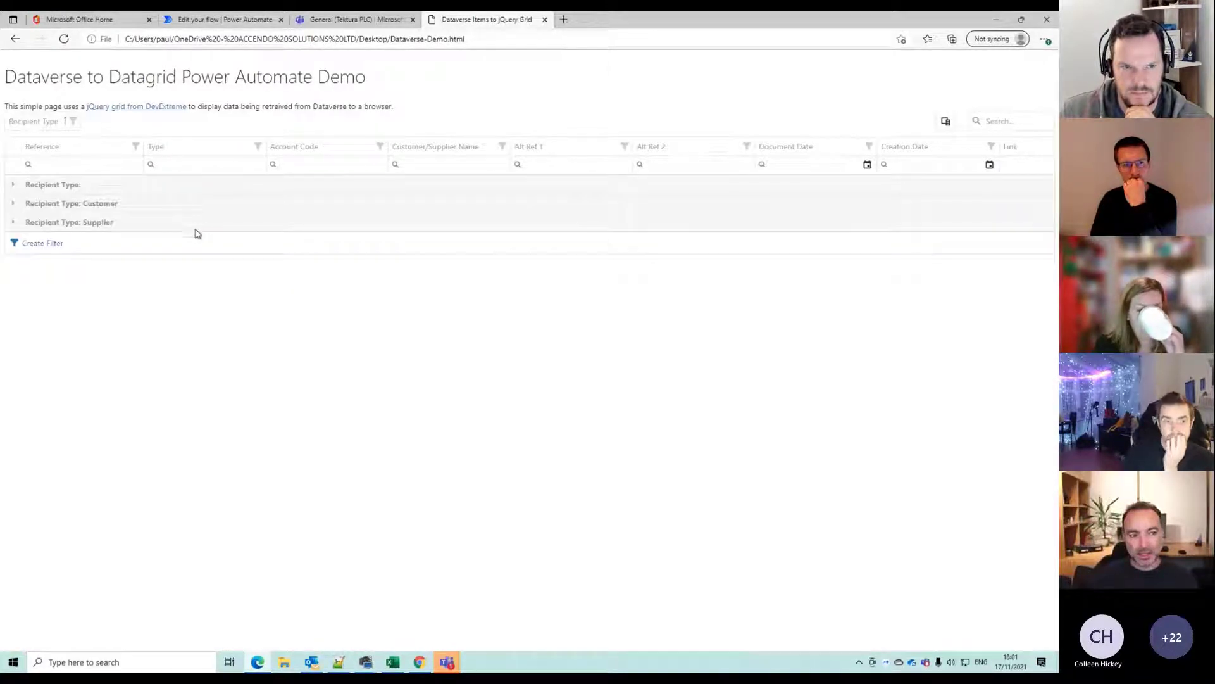
pyautogui.click(14, 209)
pyautogui.click(14, 208)
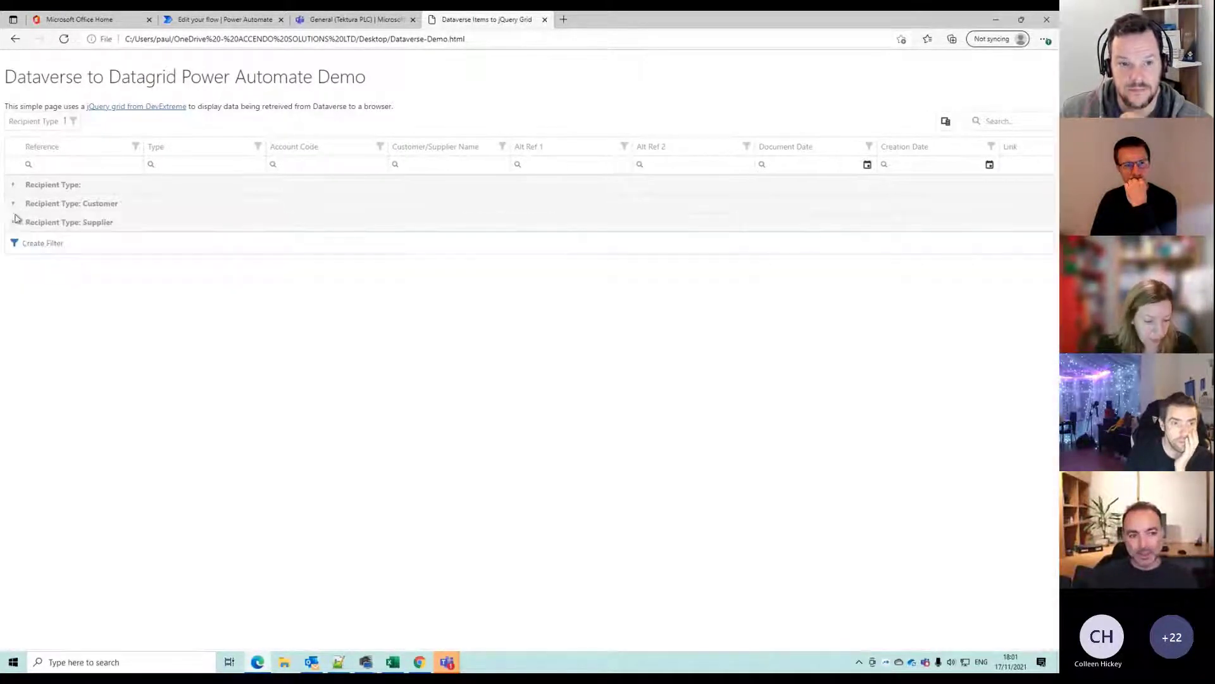
pyautogui.click(13, 225)
pyautogui.click(14, 225)
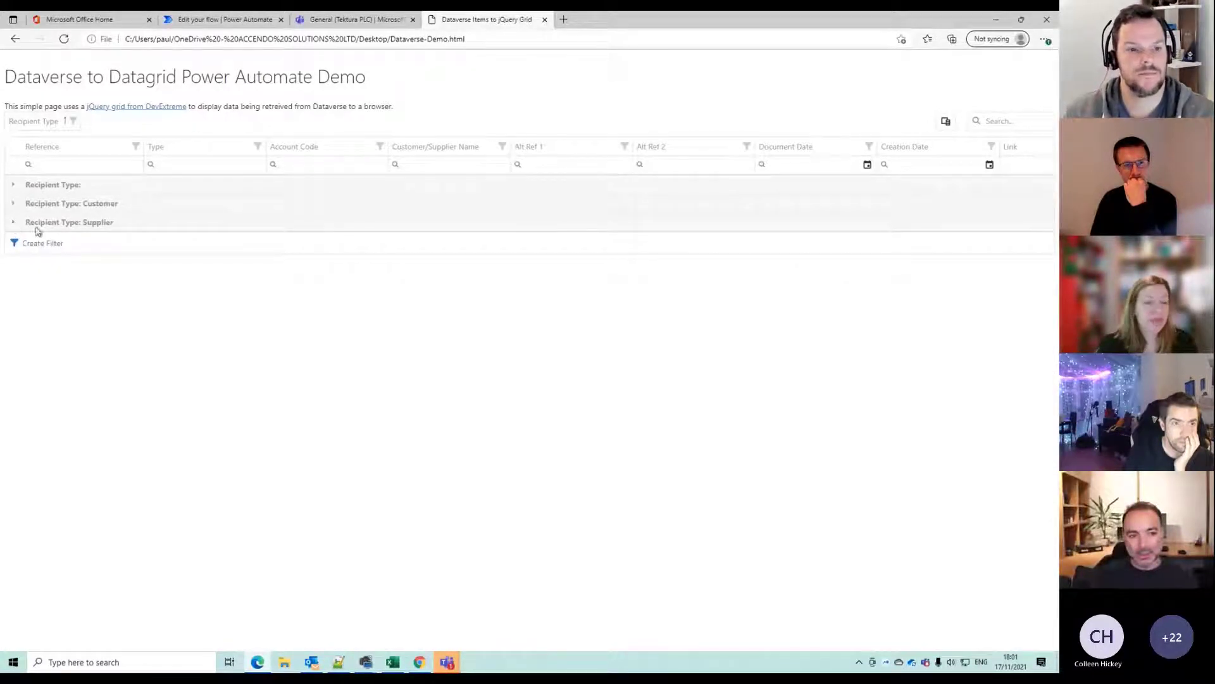
pyautogui.click(84, 201)
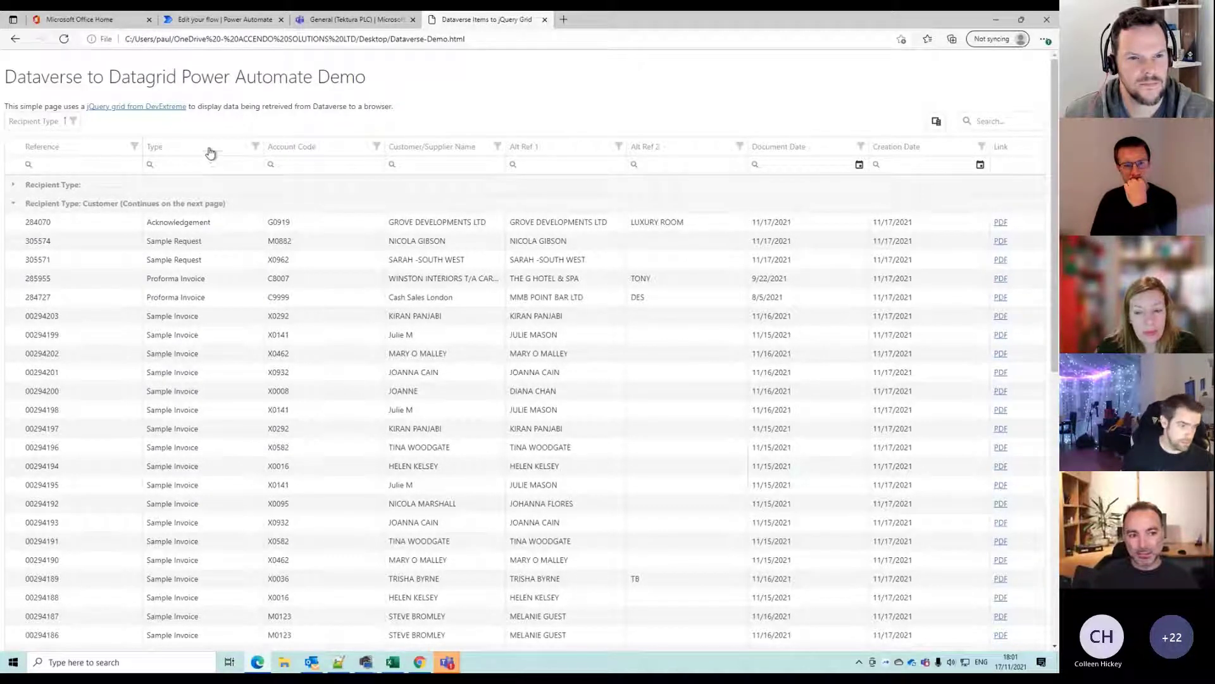
pyautogui.moveTo(211, 153); pyautogui.dragTo(157, 122)
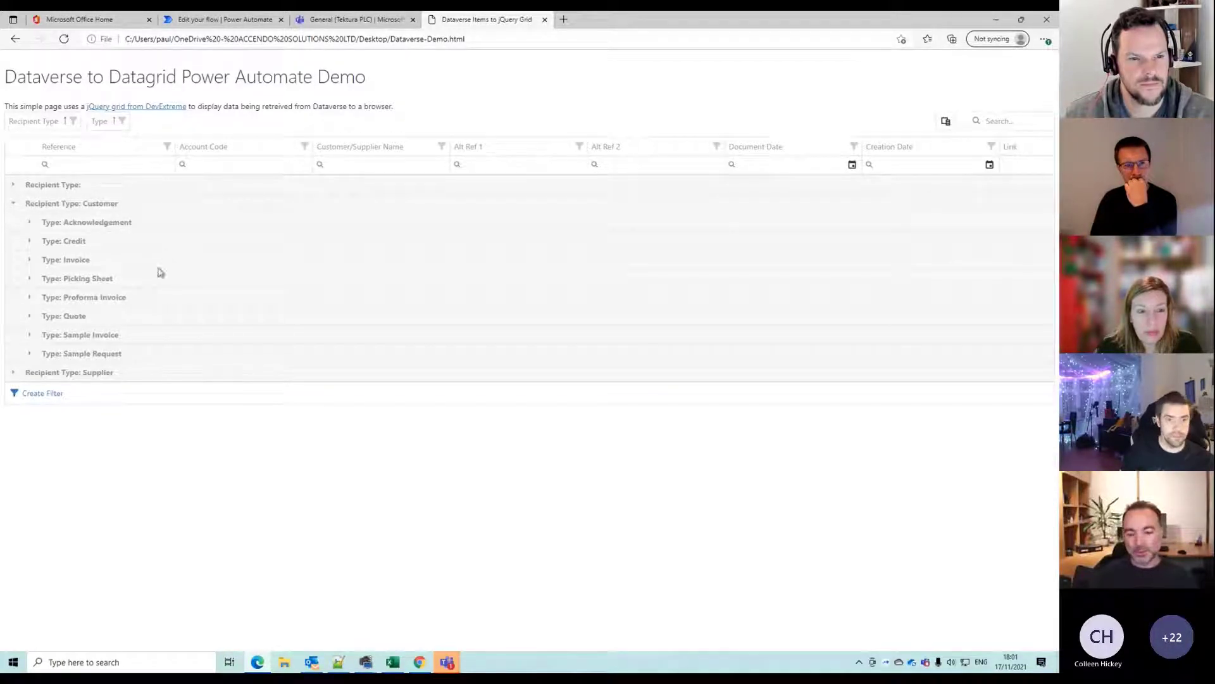
pyautogui.click(110, 227)
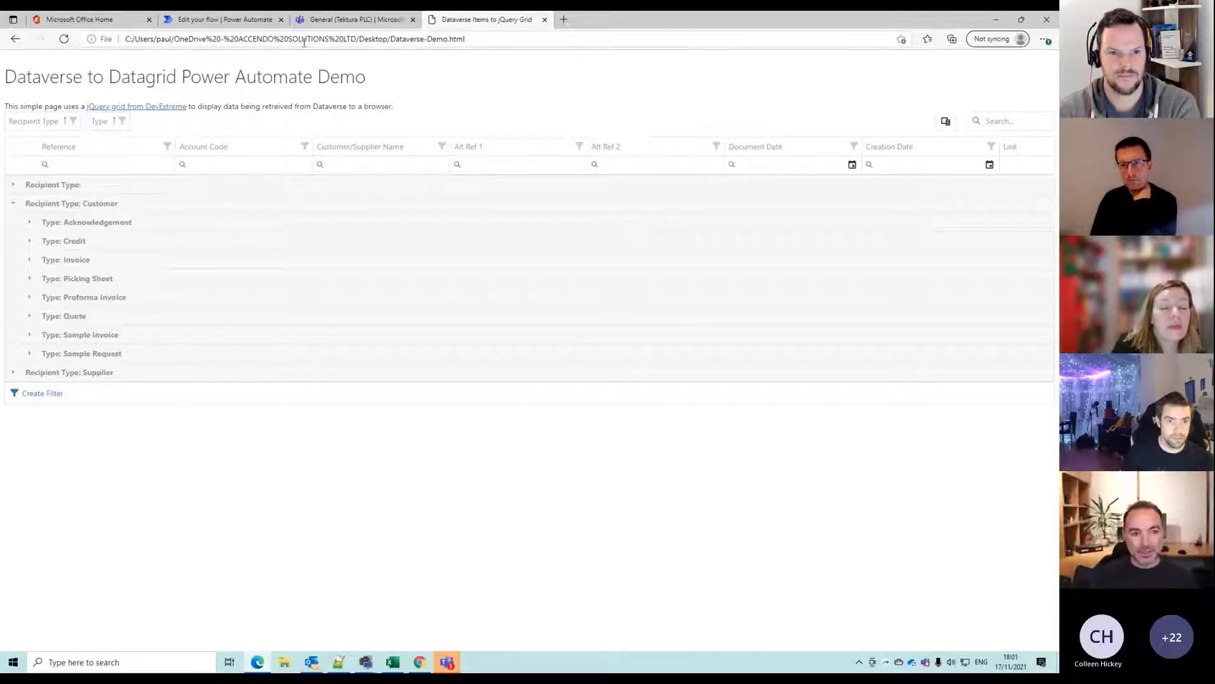
# Switch to the Export Documents to JSON flow in Power Automate and examine the advanced options and row count of List rows
pyautogui.click(191, 24)
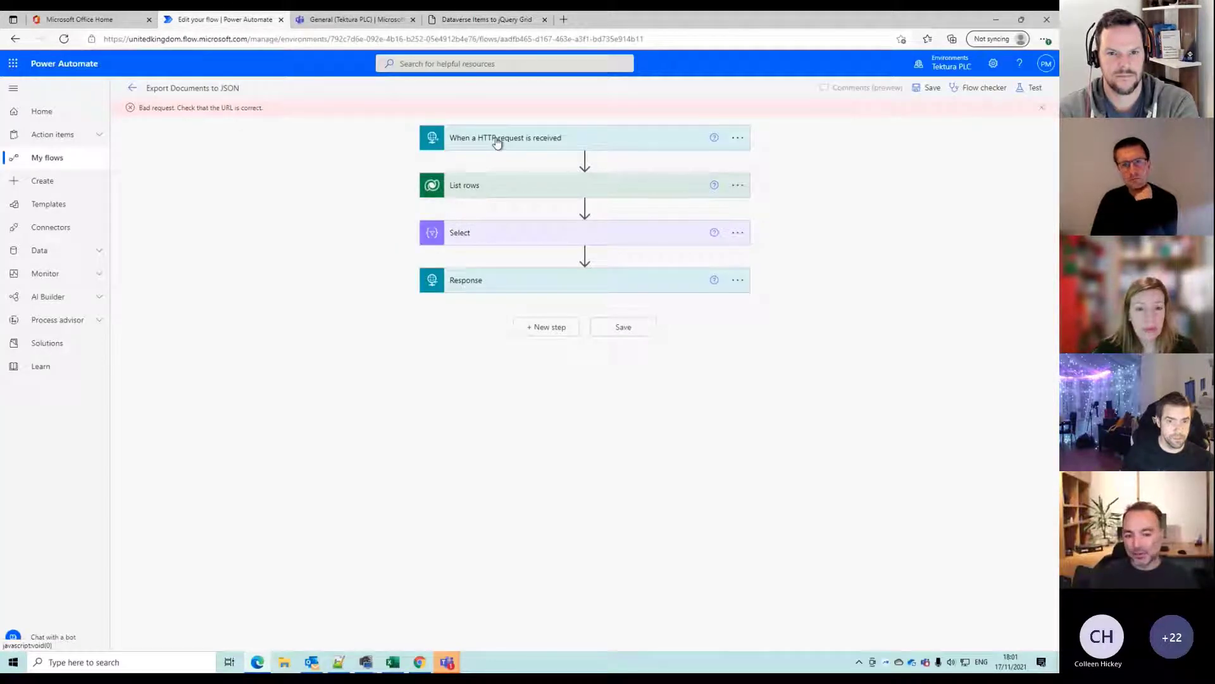
pyautogui.click(508, 192)
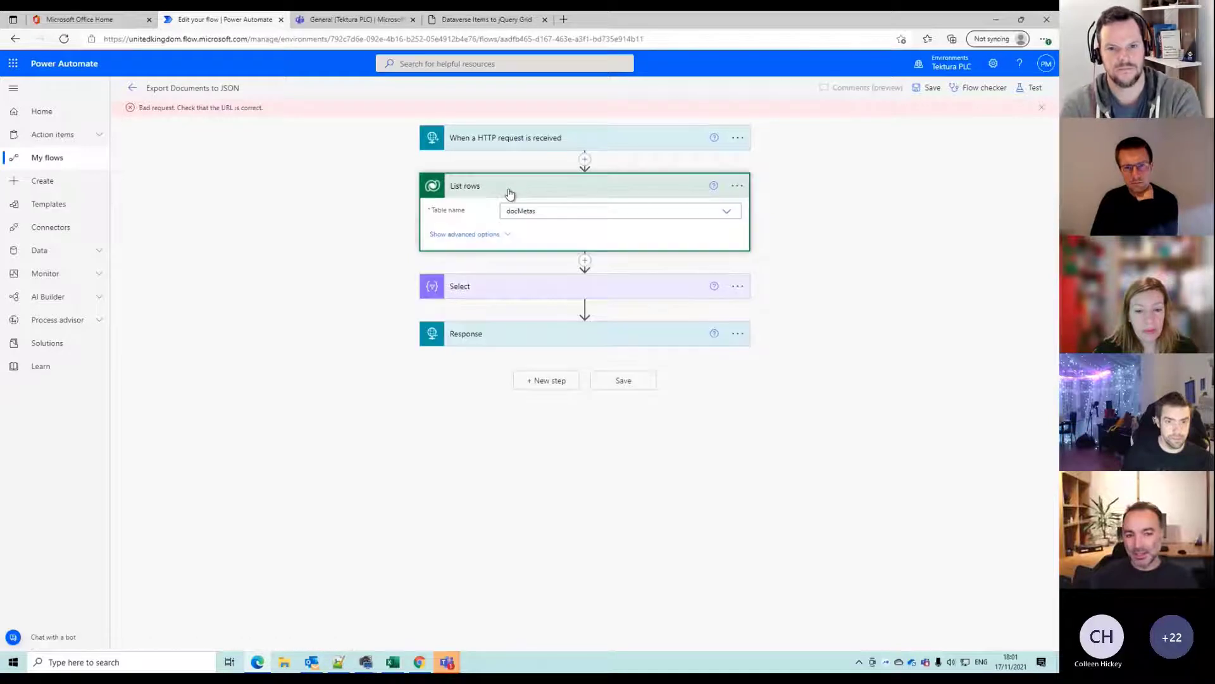
pyautogui.click(488, 235)
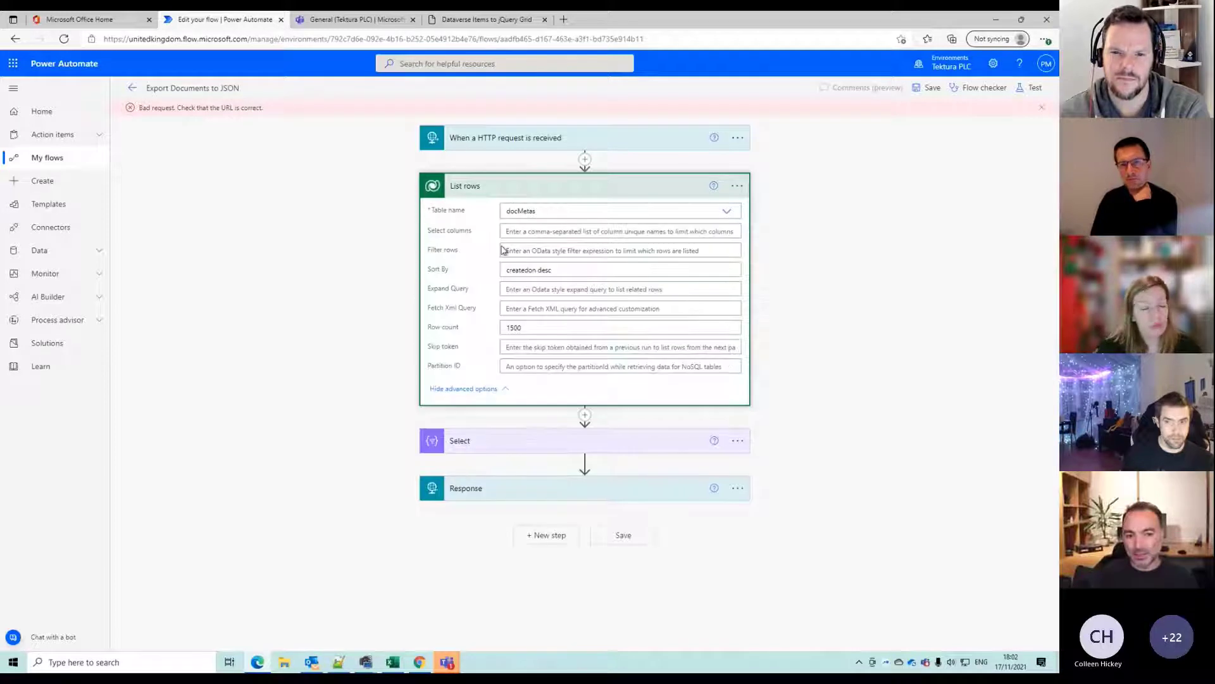
pyautogui.doubleClick(541, 329)
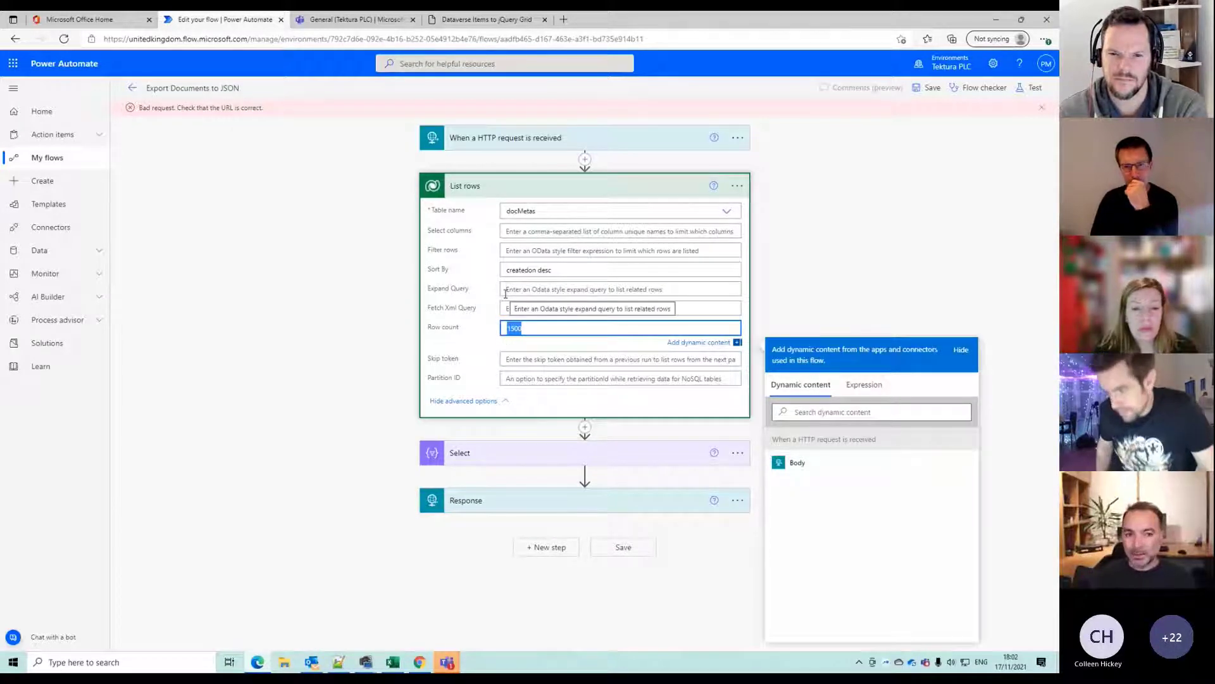
pyautogui.click(504, 186)
# Examine the field mapping of the Select action and the status code, headers and body of the Response action
pyautogui.click(504, 241)
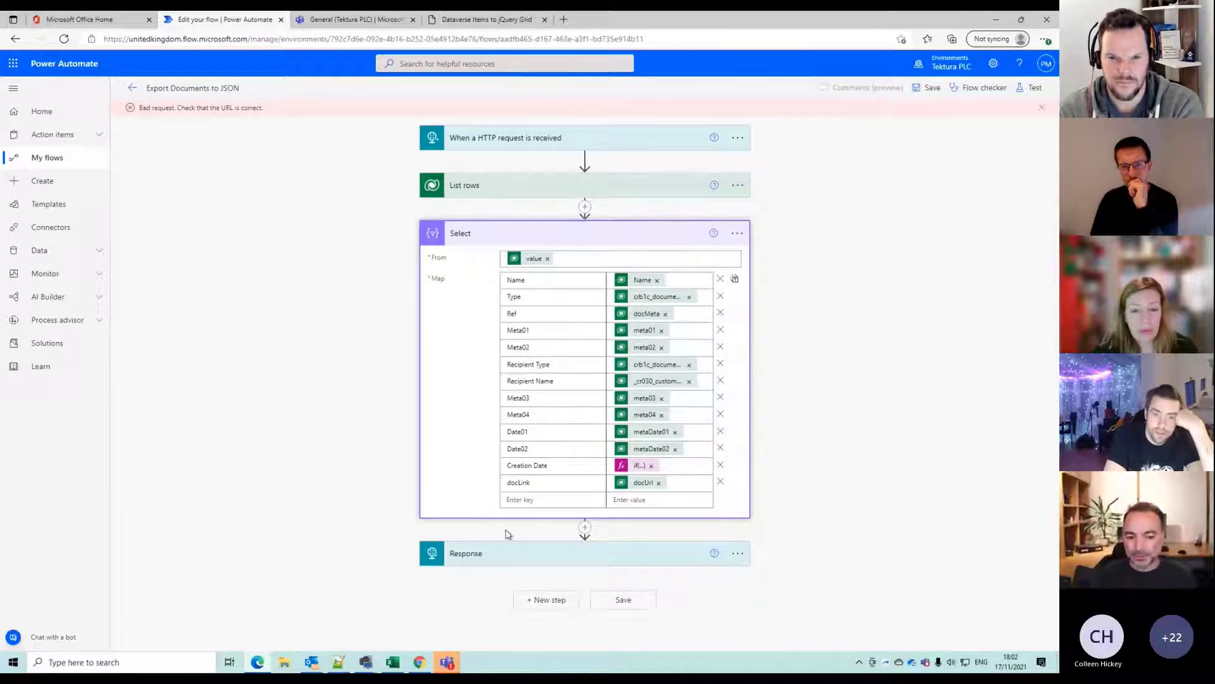
pyautogui.click(573, 553)
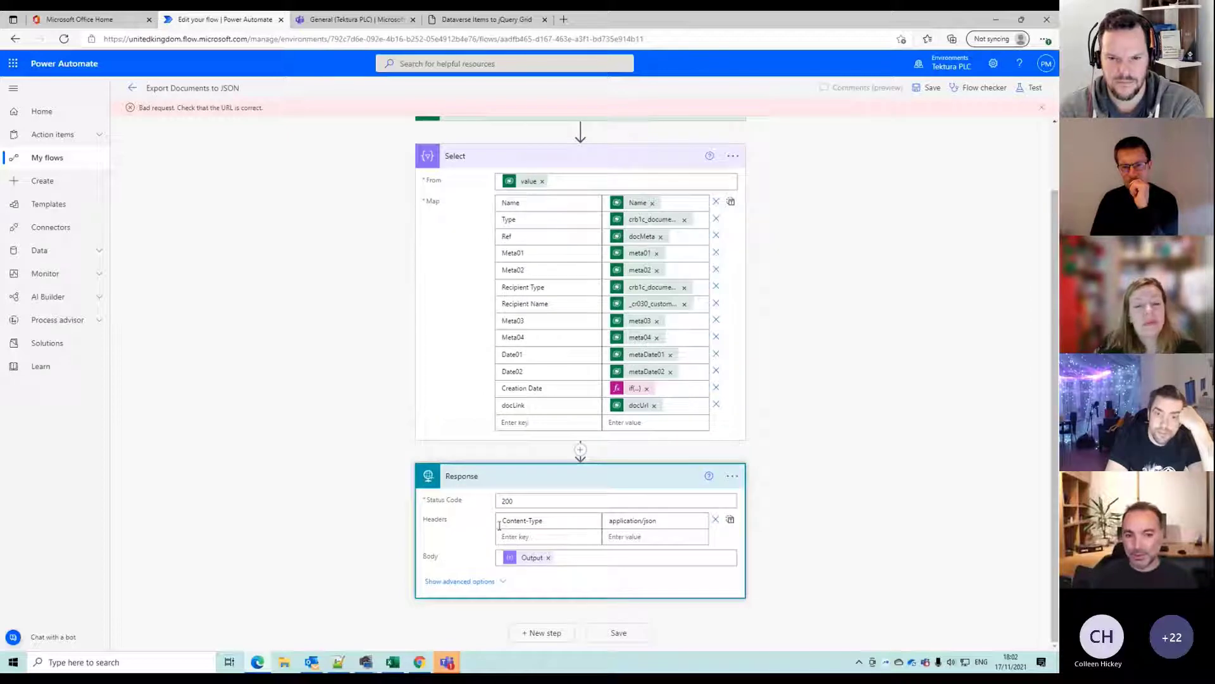
pyautogui.scroll(2, 424, 325)
# Reload the Dataverse grid page and group it by Recipient Type and Type, expanding the Invoice group under Customer
pyautogui.click(493, 23)
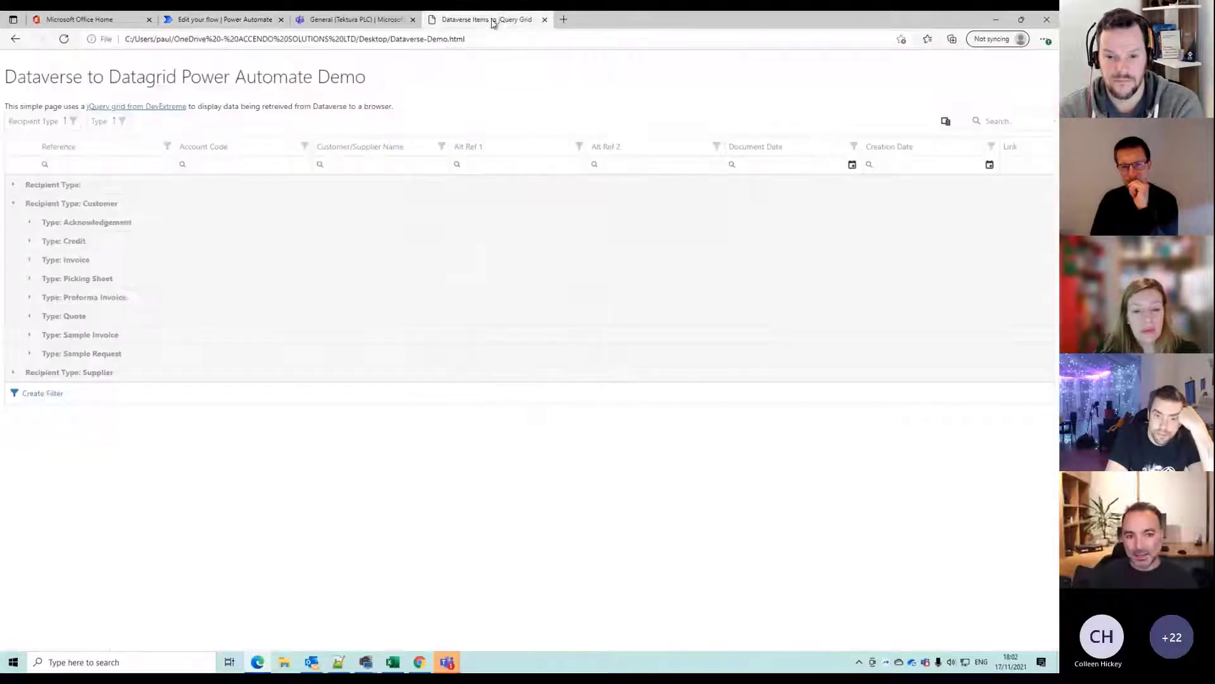
pyautogui.click(66, 42)
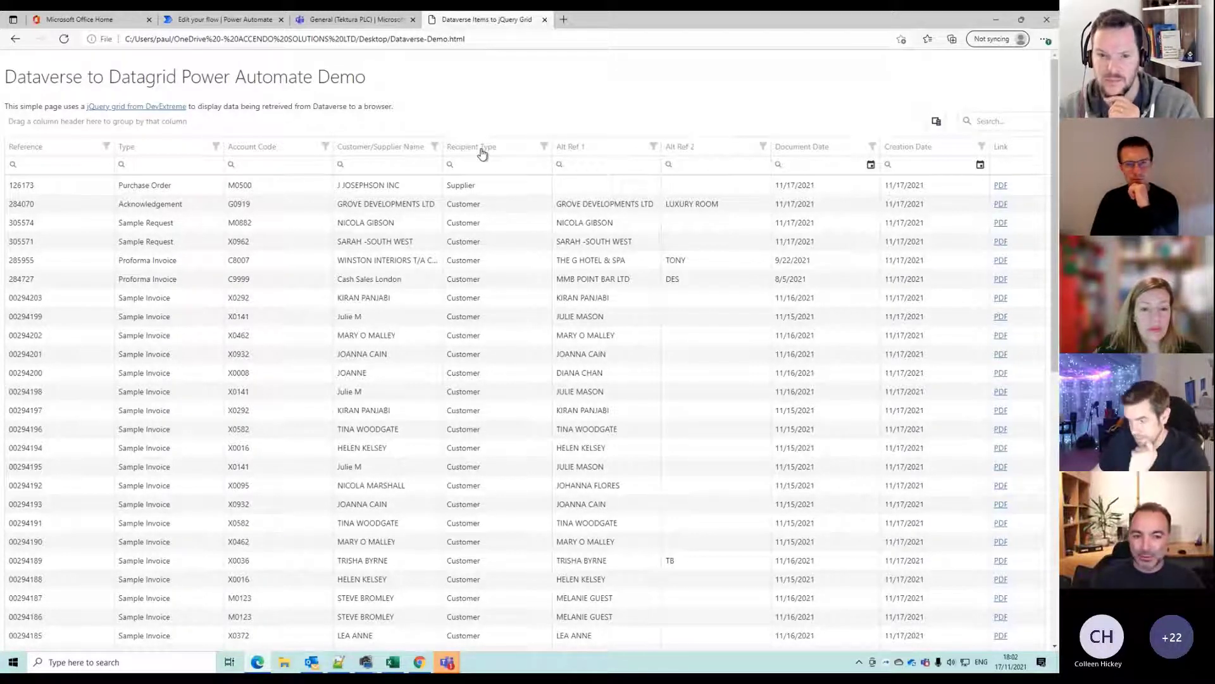
pyautogui.moveTo(492, 152); pyautogui.dragTo(51, 123)
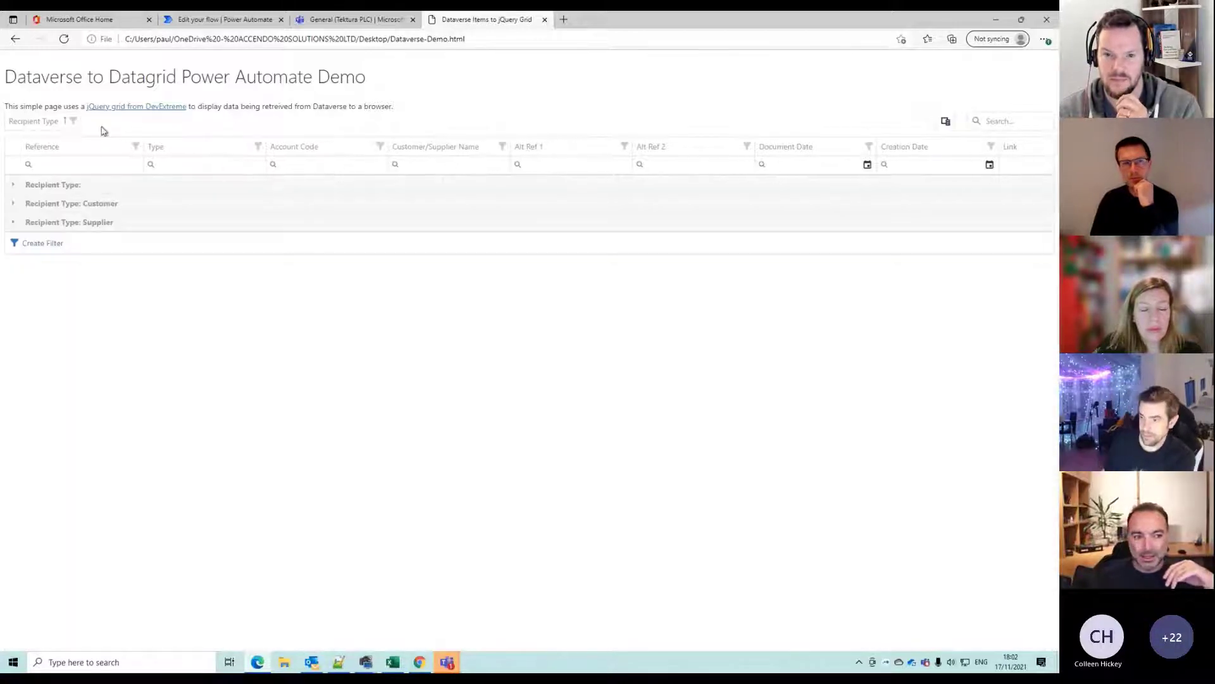
pyautogui.click(13, 204)
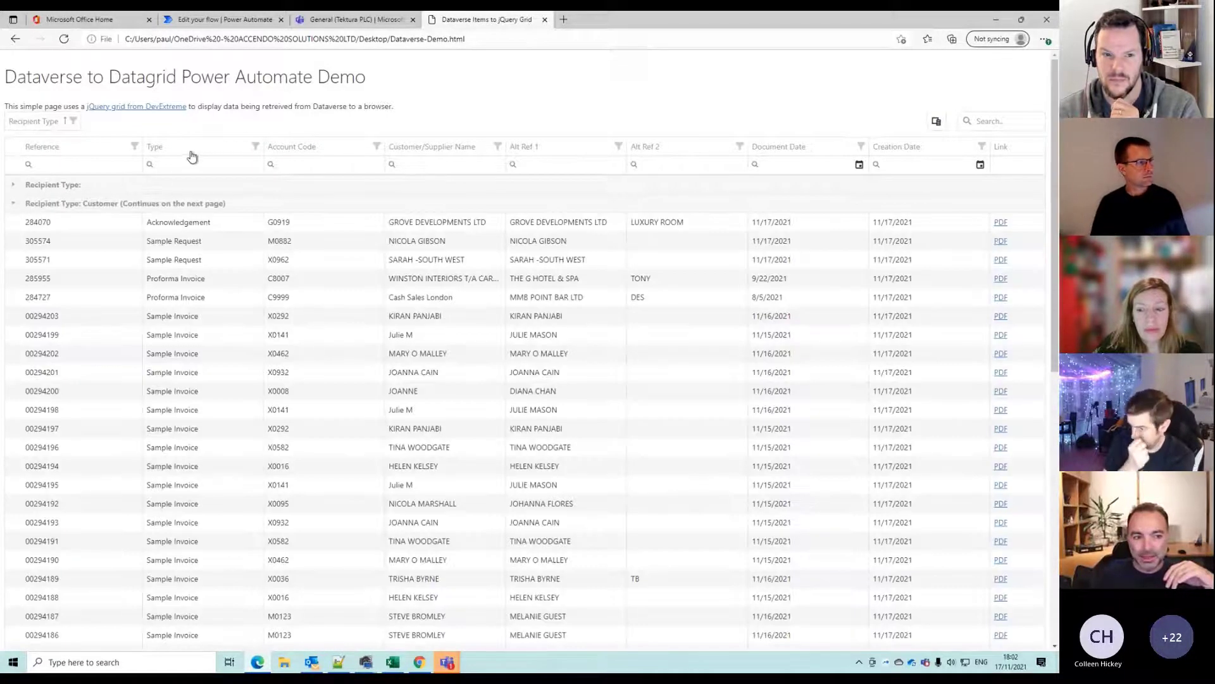
pyautogui.moveTo(190, 155); pyautogui.dragTo(105, 121)
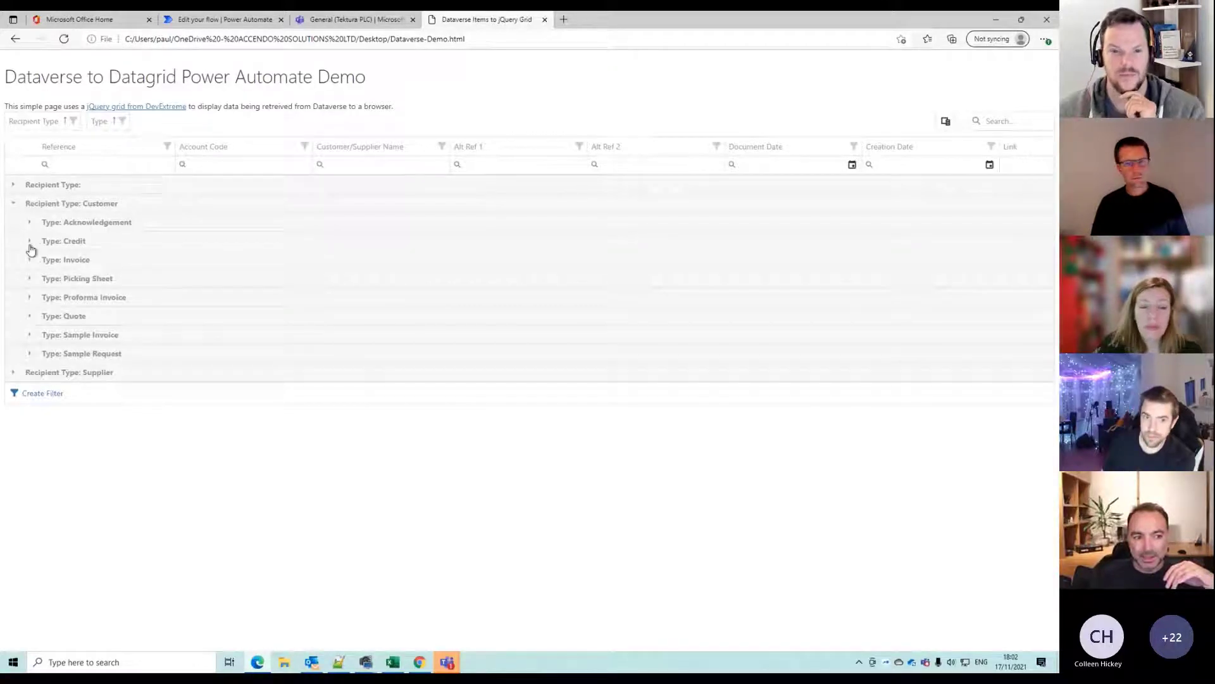
pyautogui.click(30, 259)
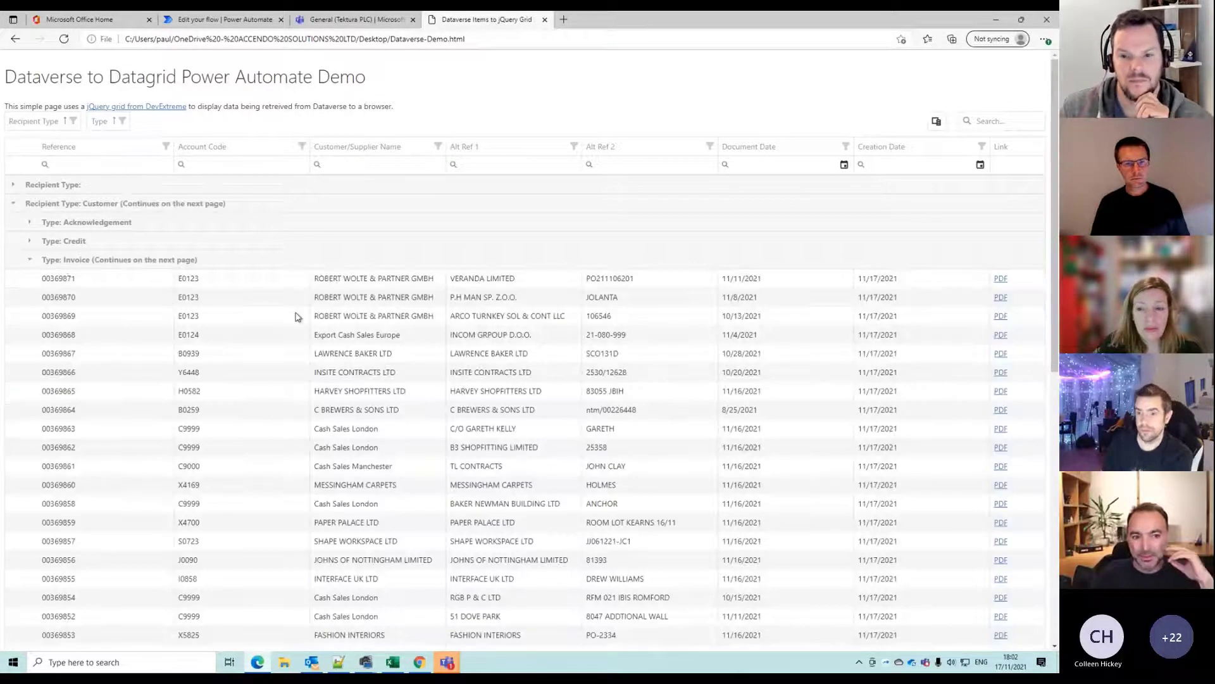
pyautogui.scroll(-2, 379, 312)
pyautogui.scroll(2, 380, 301)
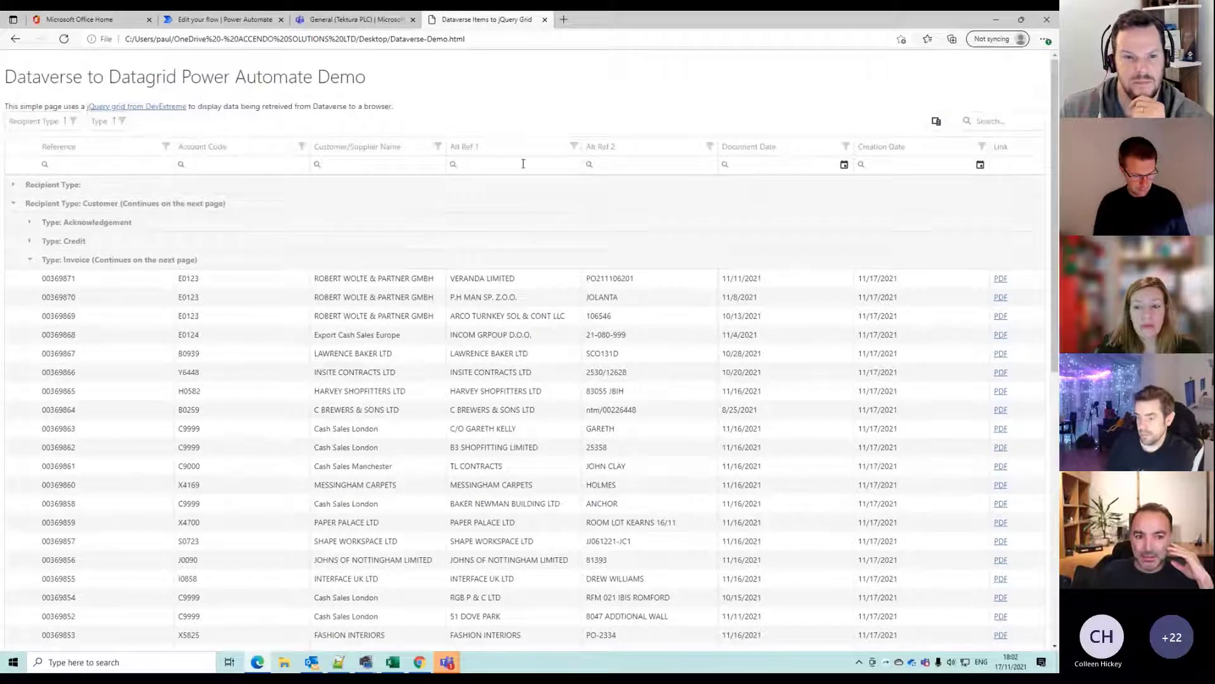
# Add Account Code as a third grouping level, and view the first three accounts under Invoice before collapsing that group
pyautogui.moveTo(286, 159); pyautogui.dragTo(272, 124)
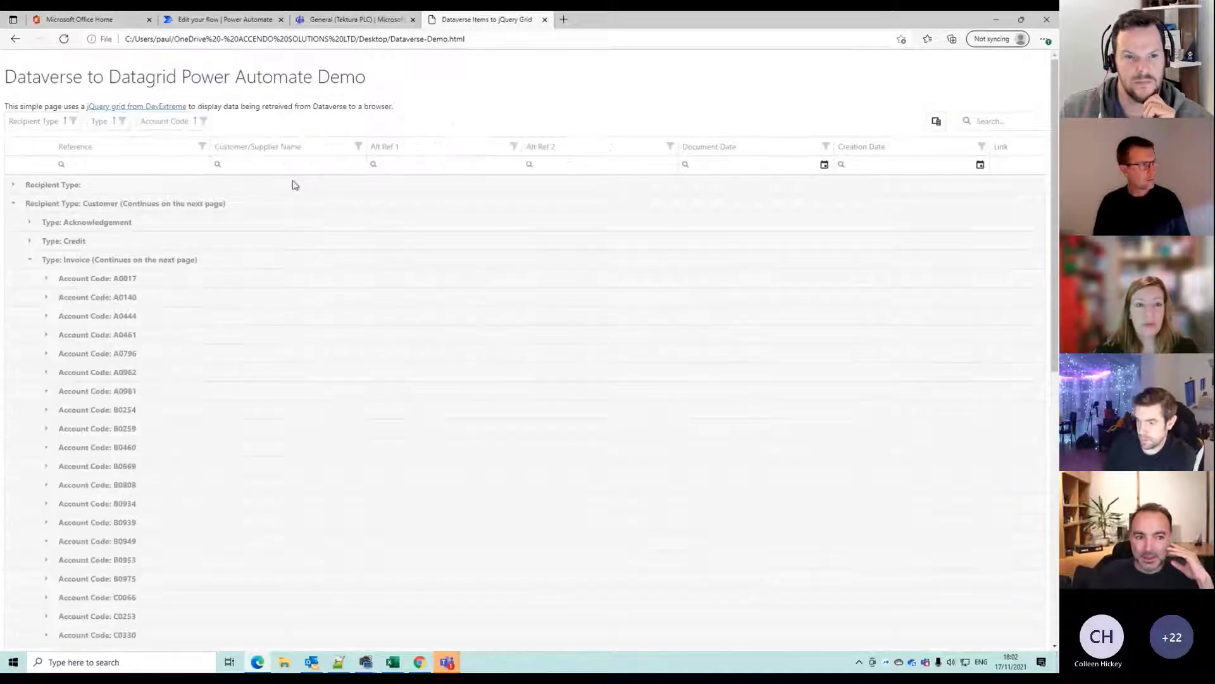
pyautogui.click(46, 279)
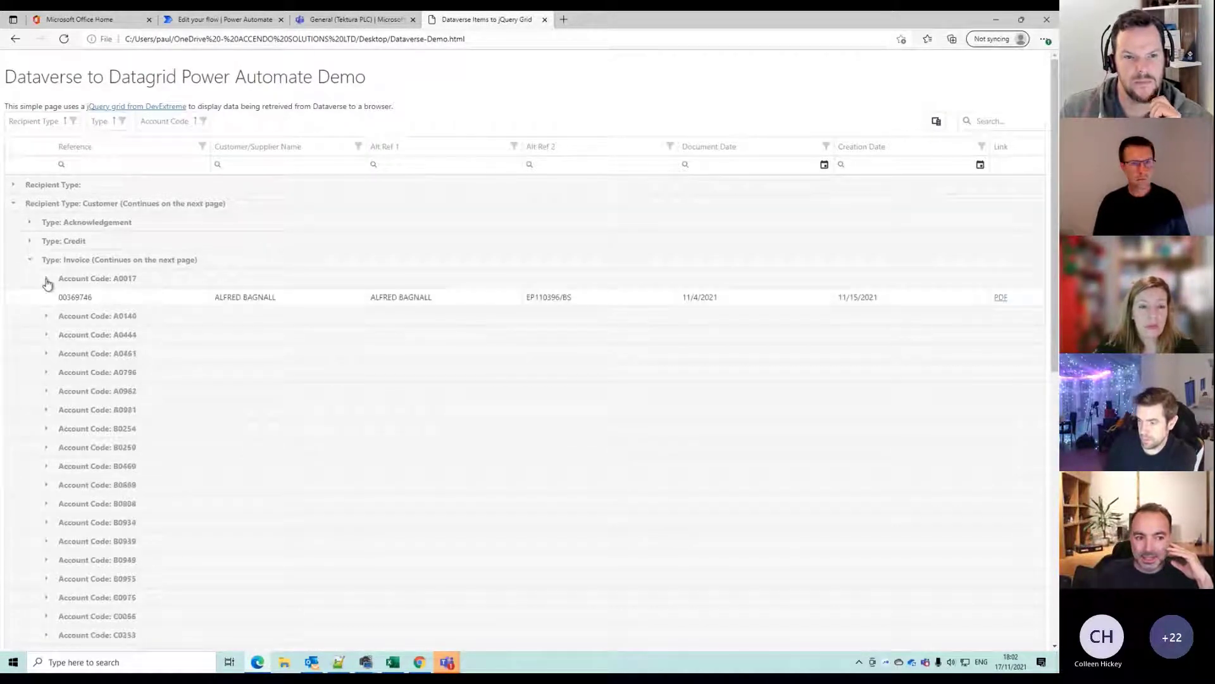
pyautogui.click(46, 317)
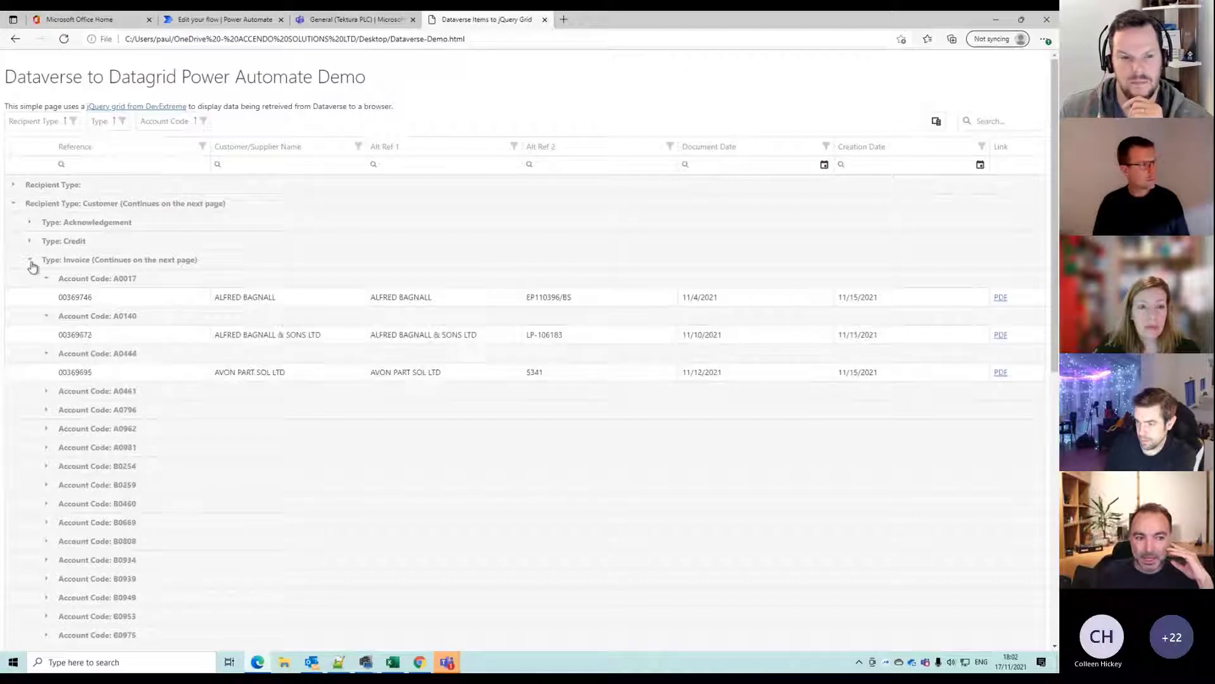
pyautogui.click(30, 260)
# Move the Account Code grouping ahead of Type, and expand the first account's Invoice and Picking Sheet groups
pyautogui.moveTo(177, 126); pyautogui.dragTo(104, 127)
pyautogui.click(29, 223)
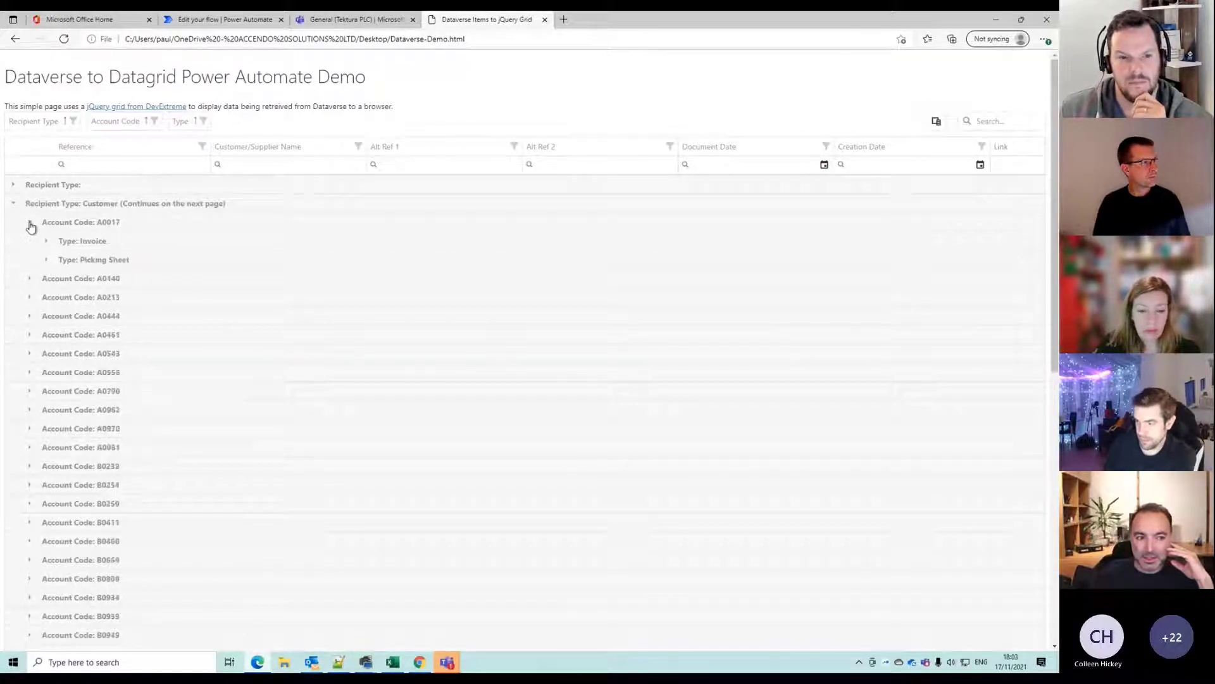
pyautogui.click(46, 243)
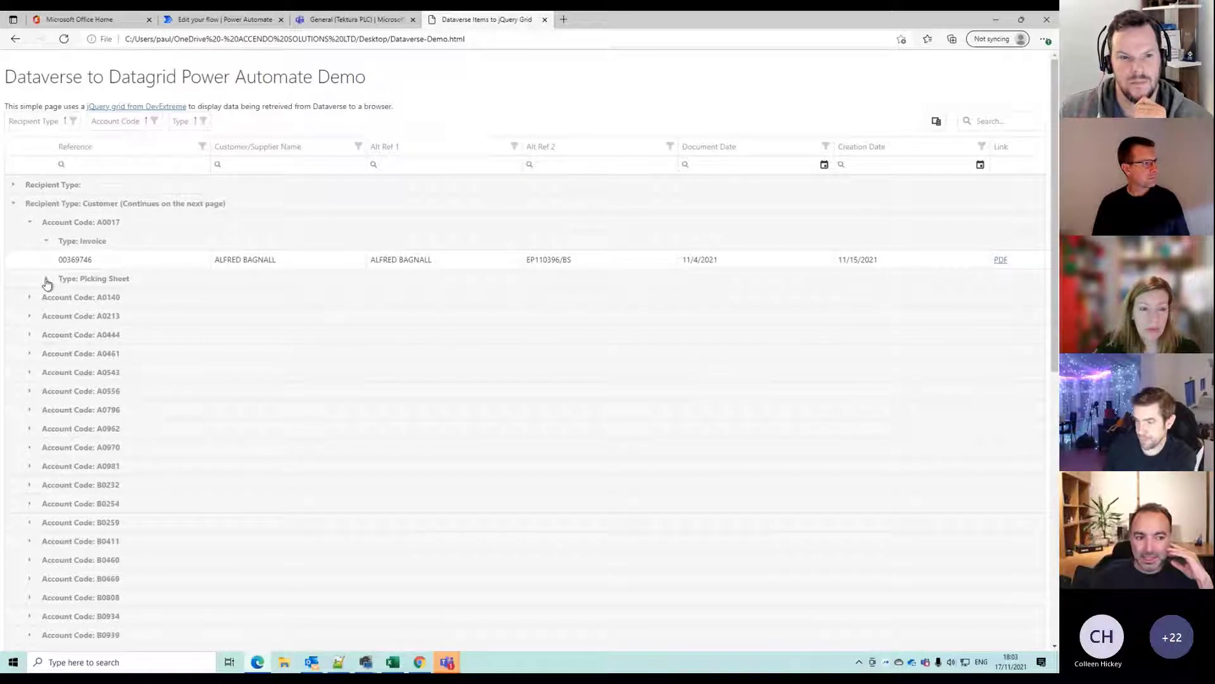
pyautogui.click(46, 281)
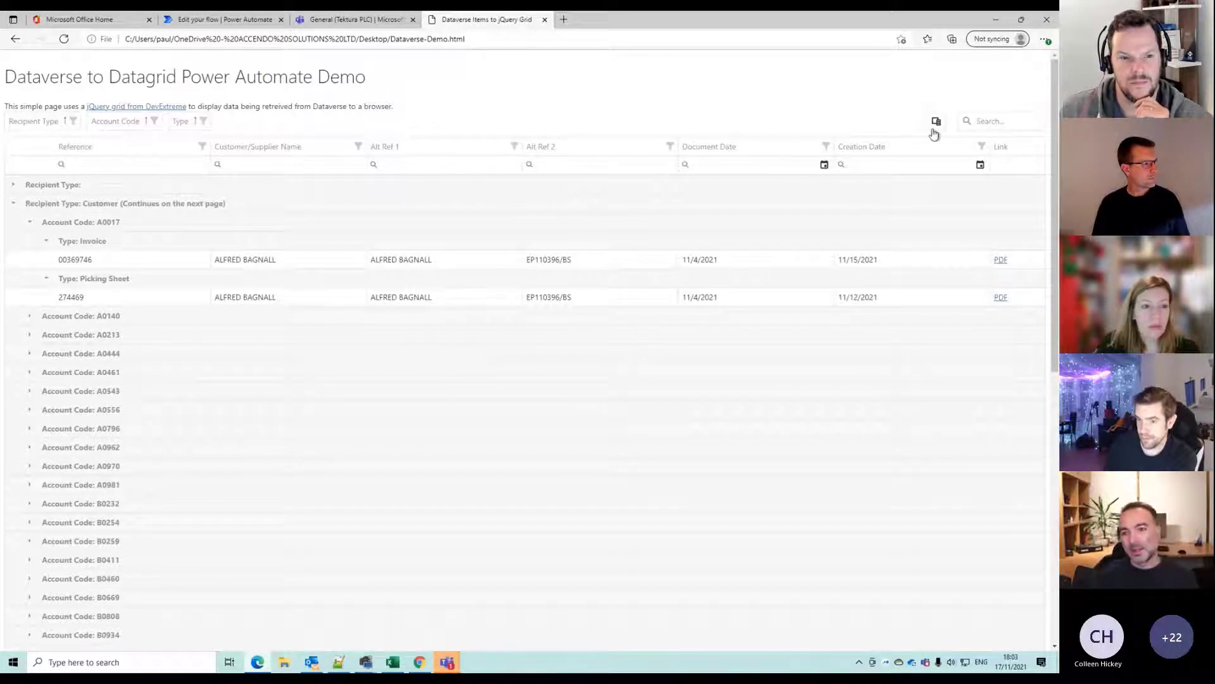
# Remove the Recipient Type, Account Code and Type groupings from the grid
pyautogui.click(1001, 121)
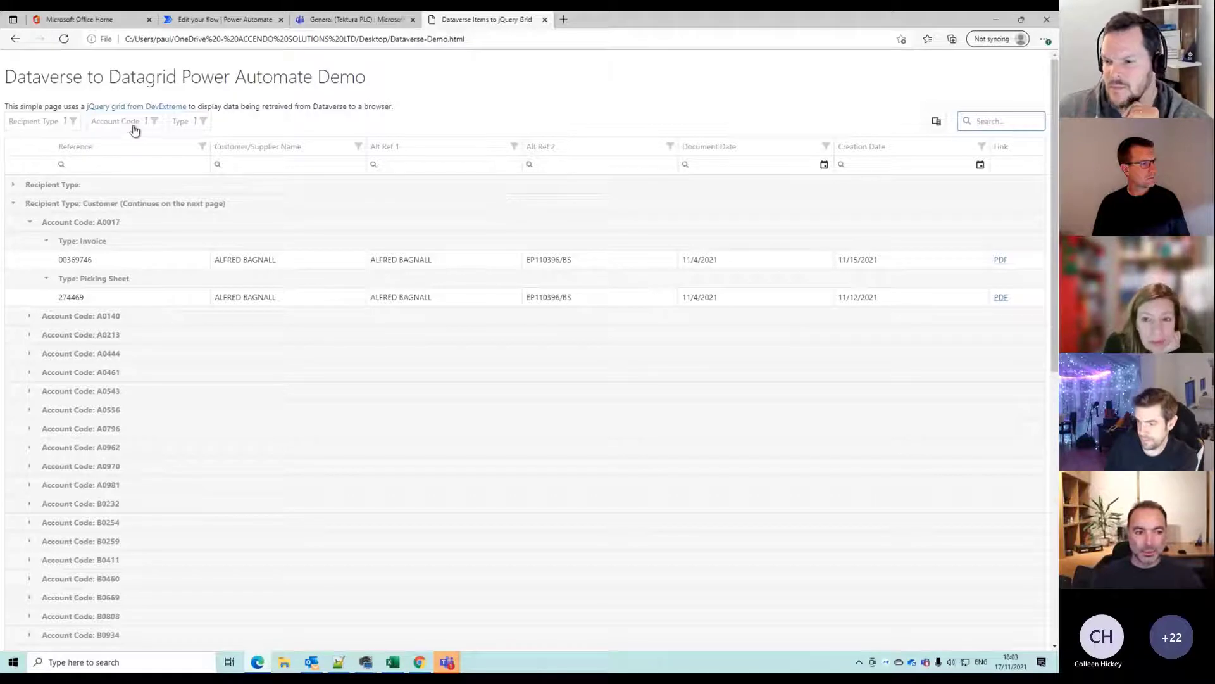
pyautogui.moveTo(56, 123); pyautogui.dragTo(172, 151)
pyautogui.moveTo(13, 125); pyautogui.dragTo(165, 152)
# Search the grid for the account code shown on the sample invoice rows, and clear the search
pyautogui.click(991, 122)
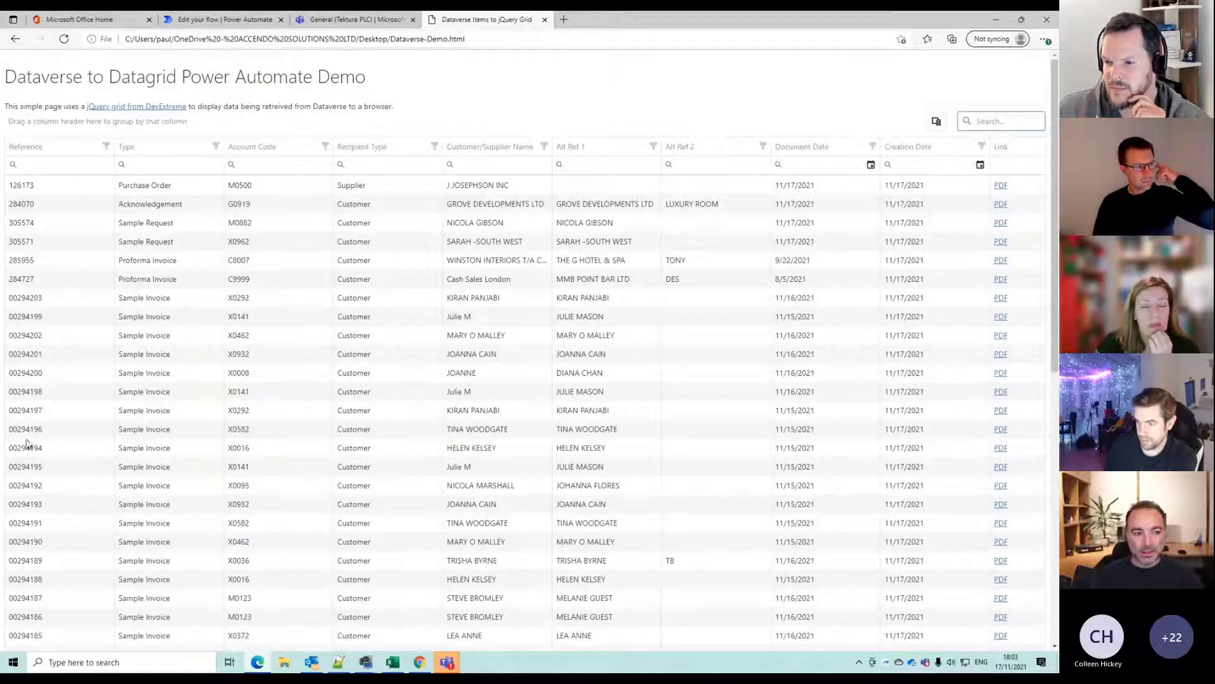
pyautogui.moveTo(271, 398); pyautogui.dragTo(233, 398)
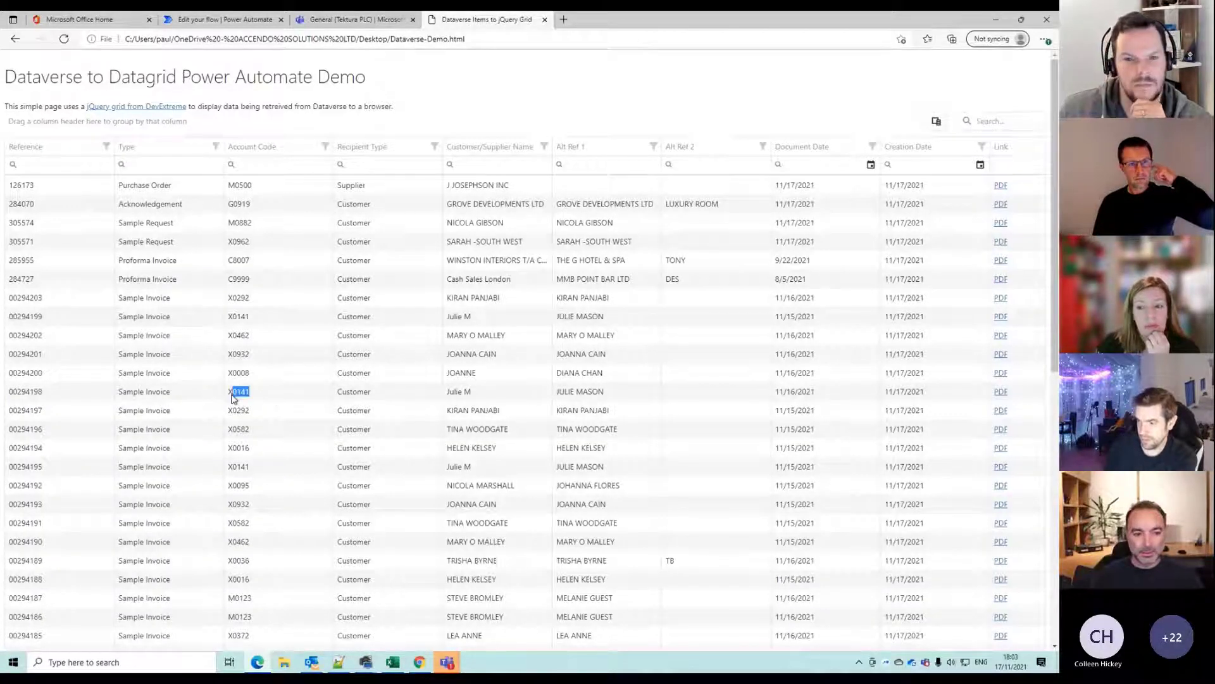
pyautogui.click(999, 123)
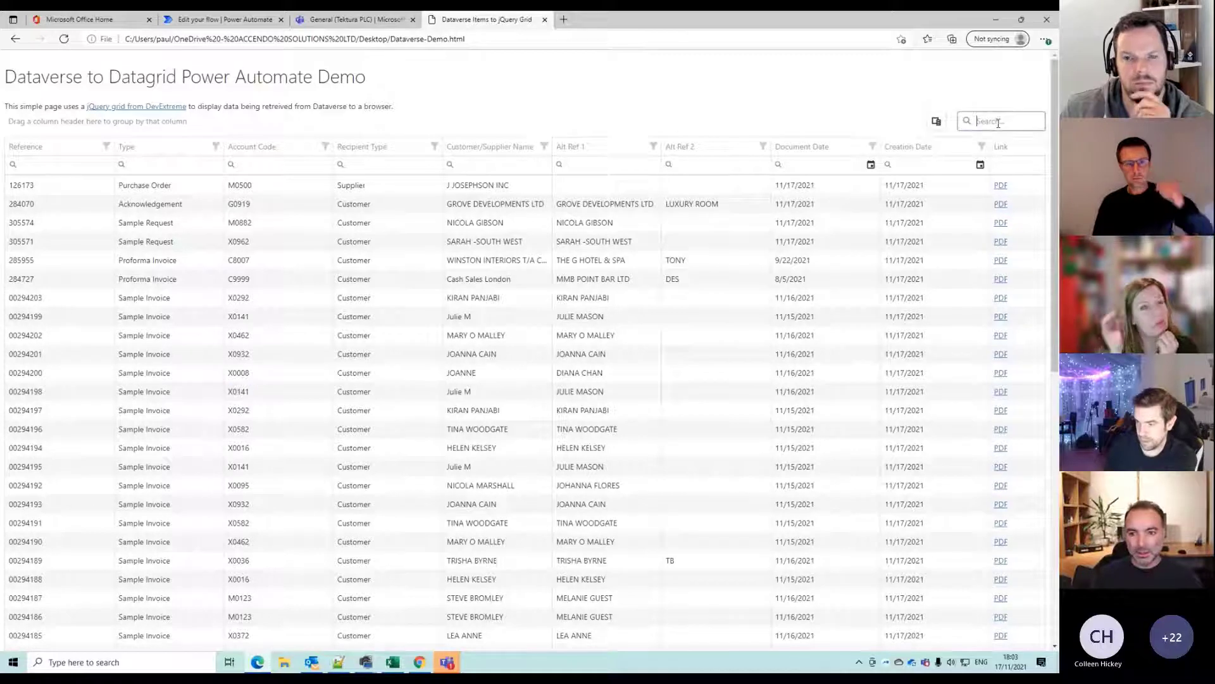
pyautogui.write('x')
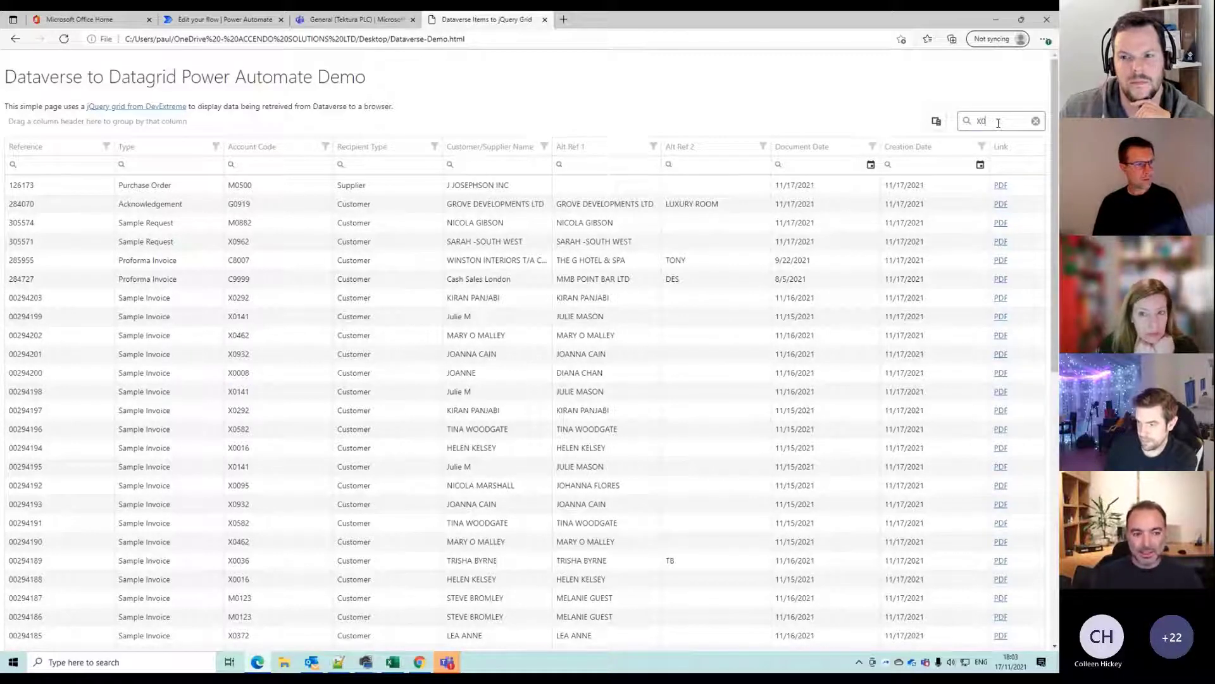
pyautogui.write('0141')
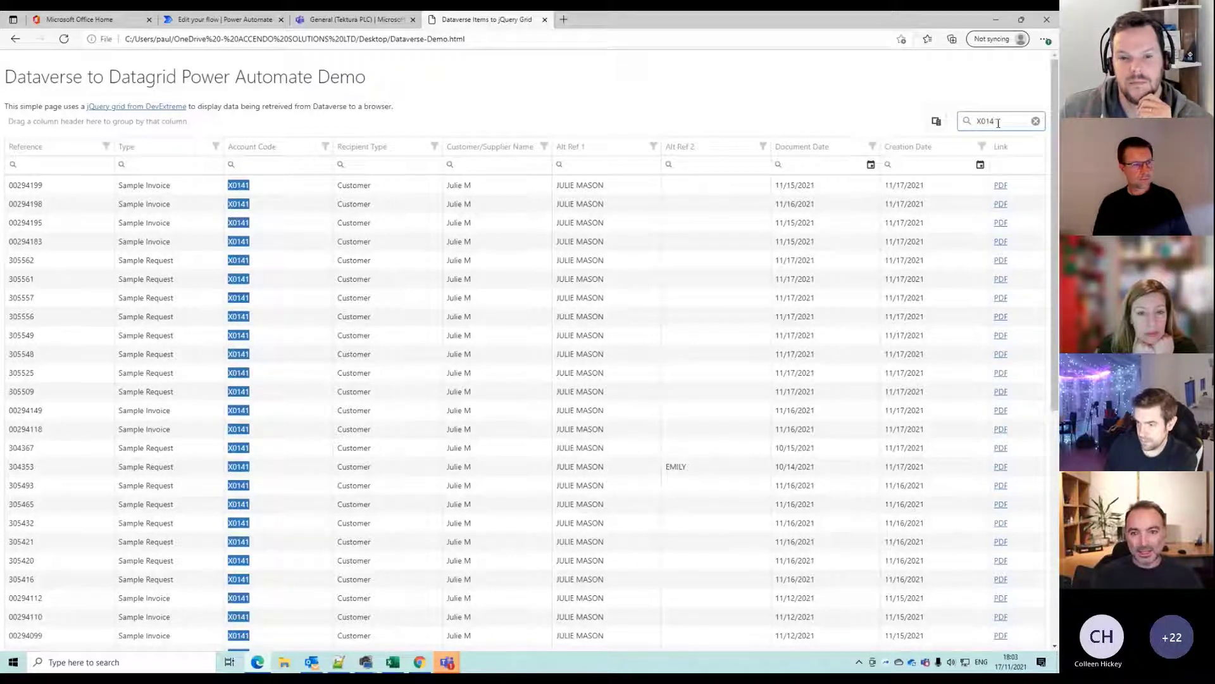
pyautogui.press('BackSpace')
pyautogui.press('BackSpace')
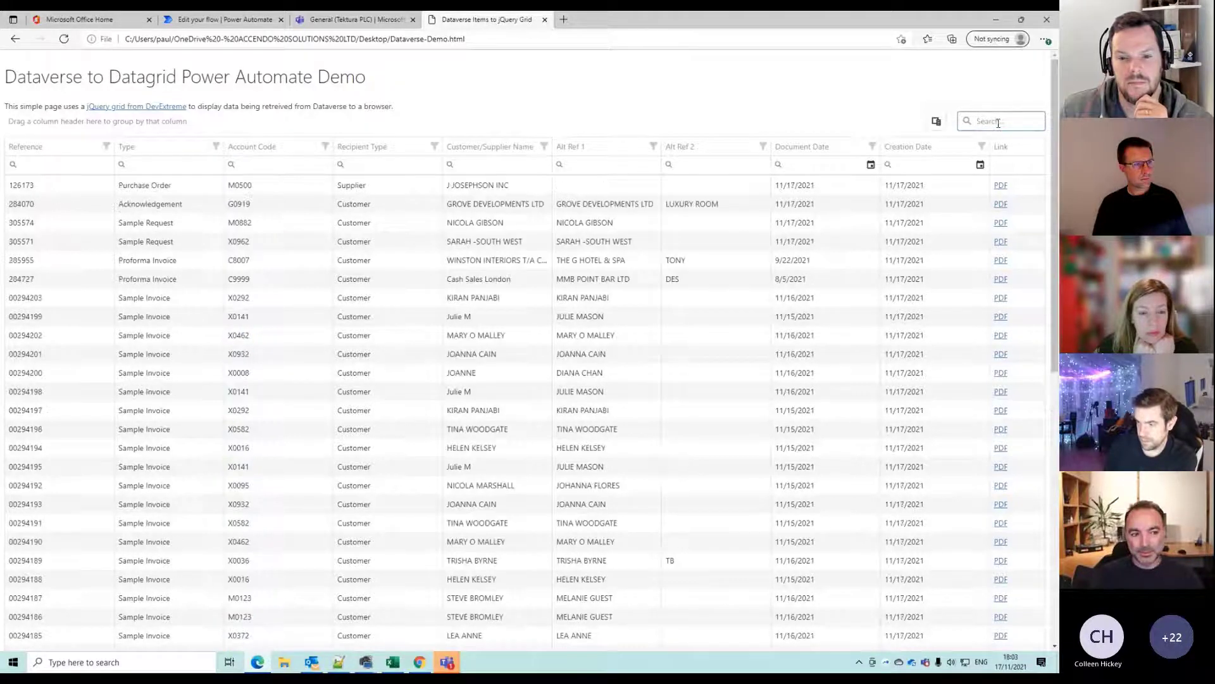
# Search the grid for a Cash Sales London proforma invoice by its reference number, view its linked PDF and close it
pyautogui.write('28')
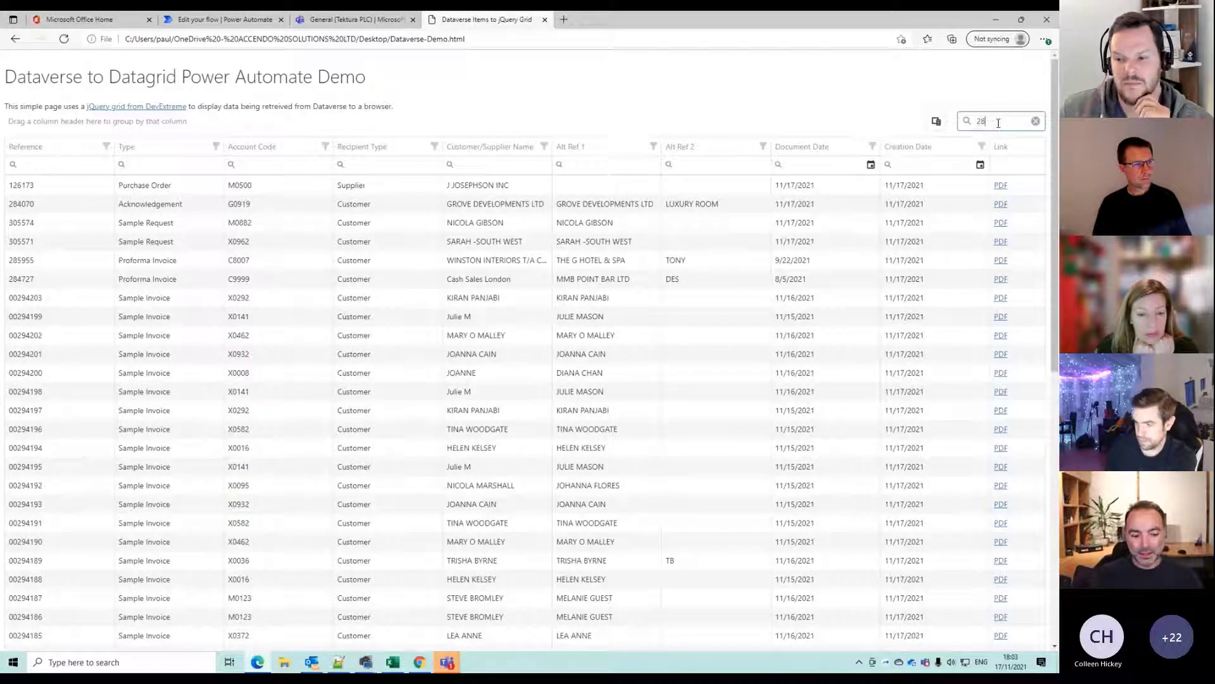
pyautogui.write('4')
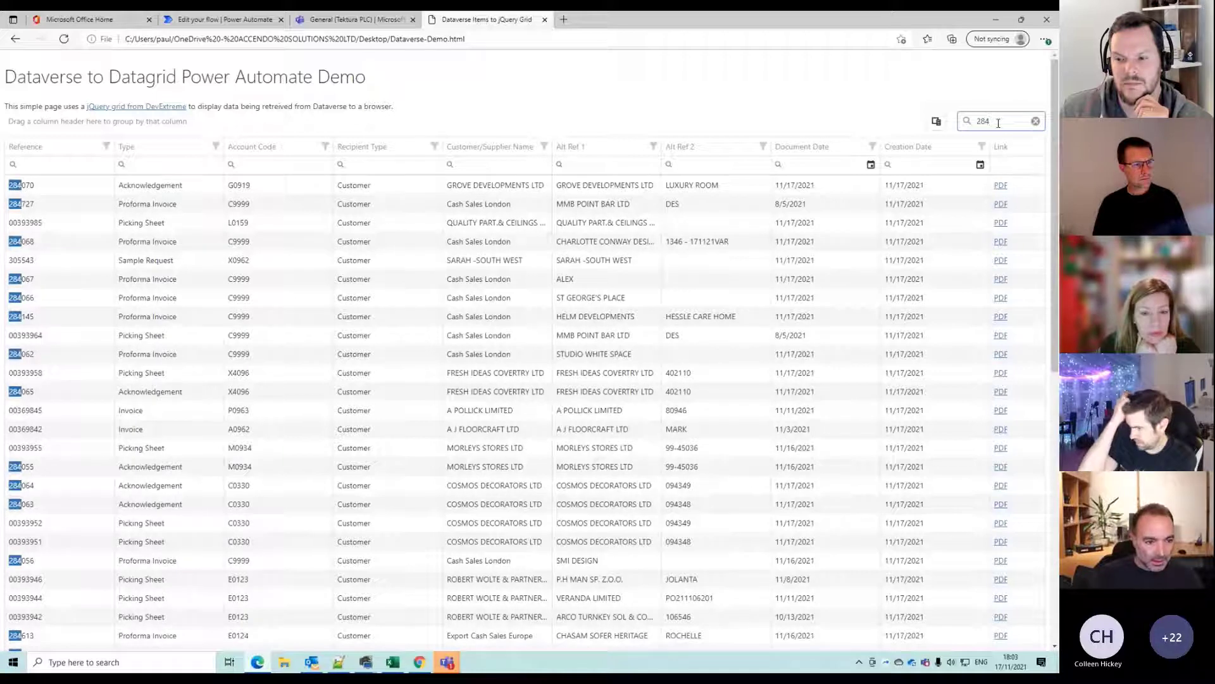
pyautogui.write('067')
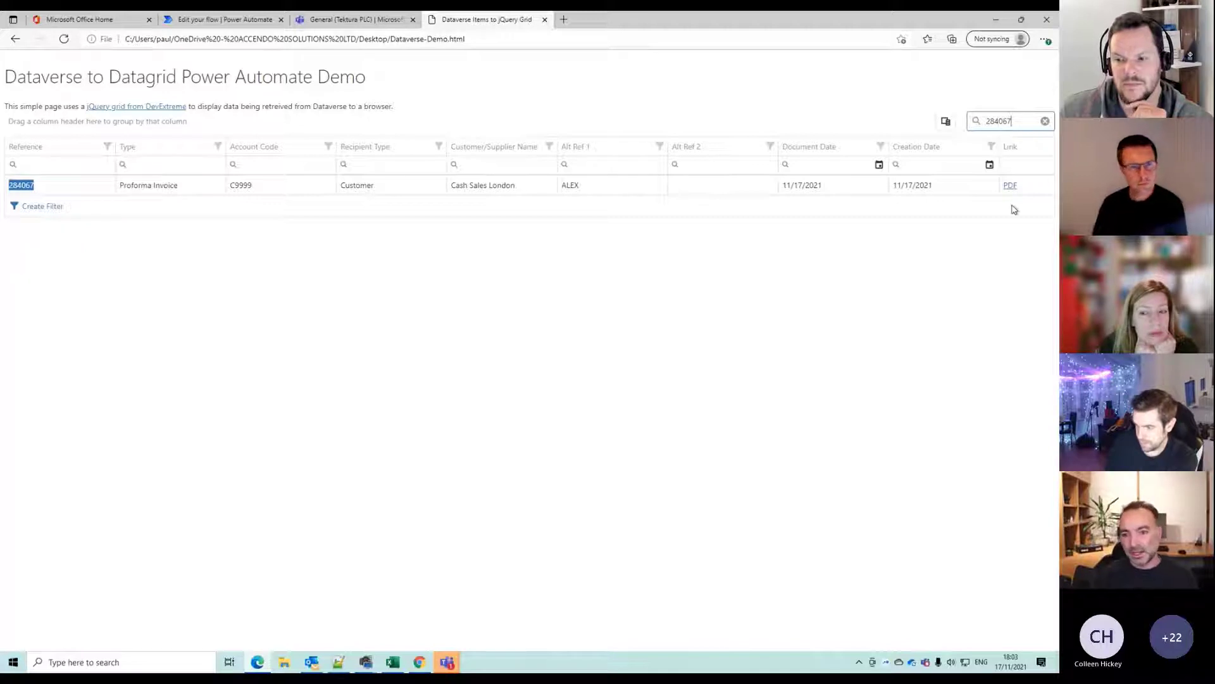
pyautogui.click(1010, 186)
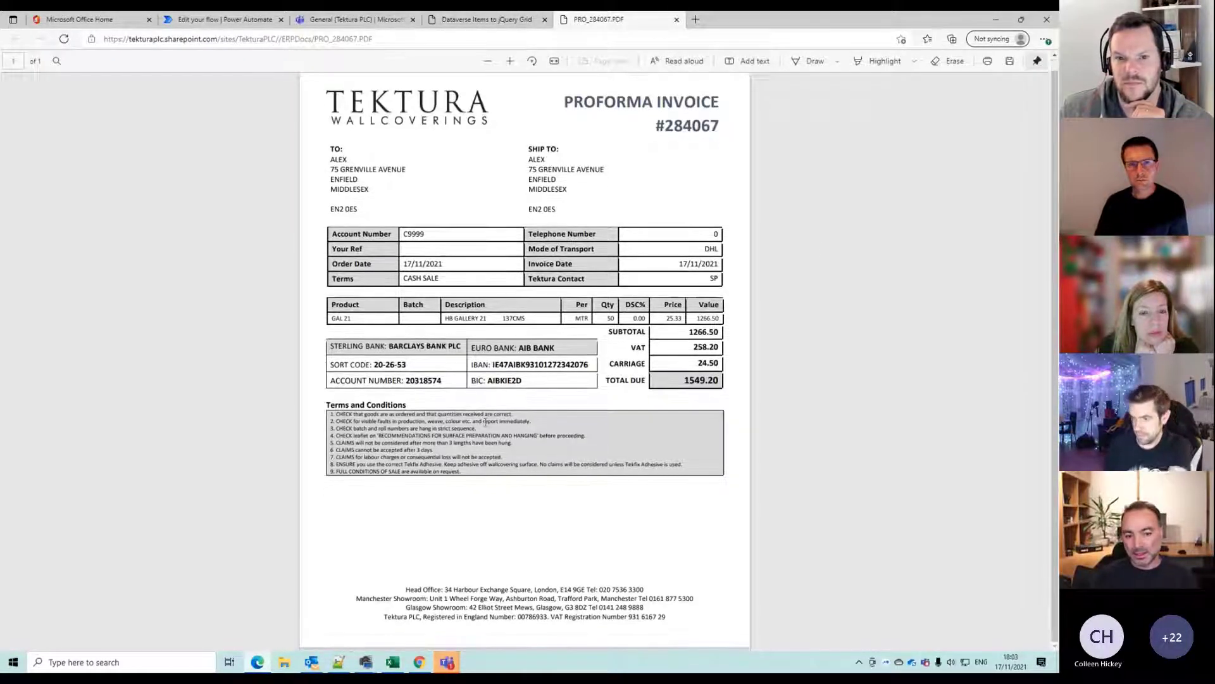
pyautogui.click(677, 24)
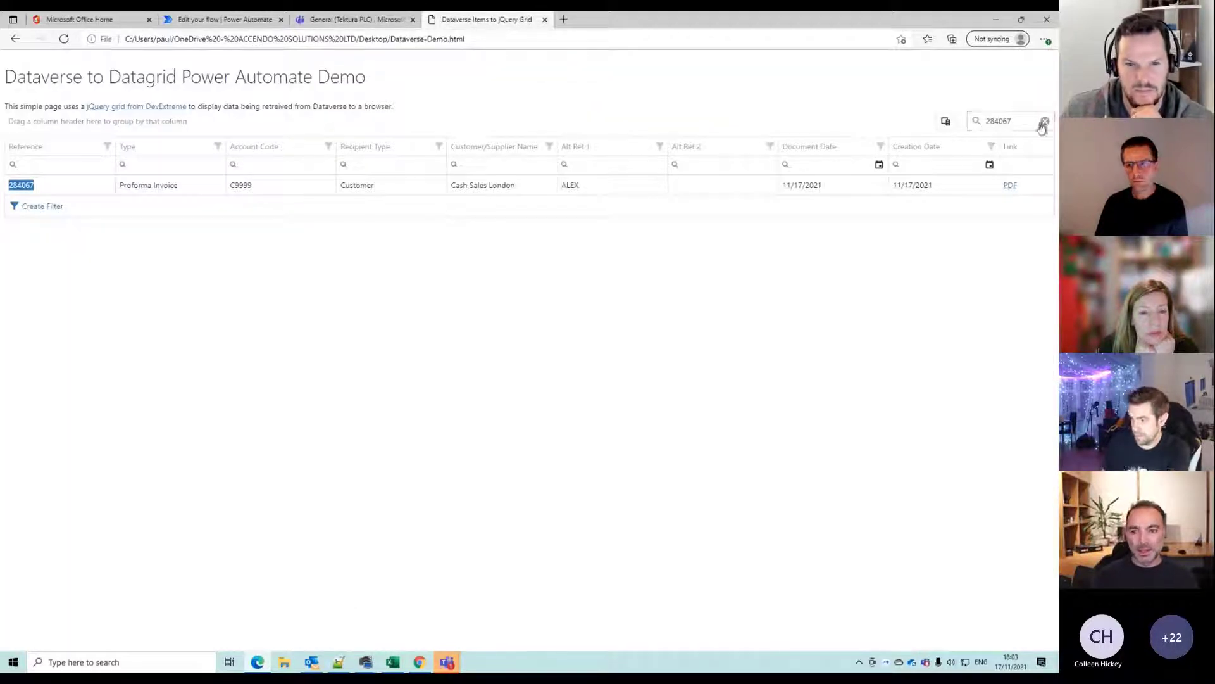
# Clear the grid search, add the hidden guid column before Link, and return it to the Column Chooser
pyautogui.click(1043, 122)
pyautogui.click(937, 121)
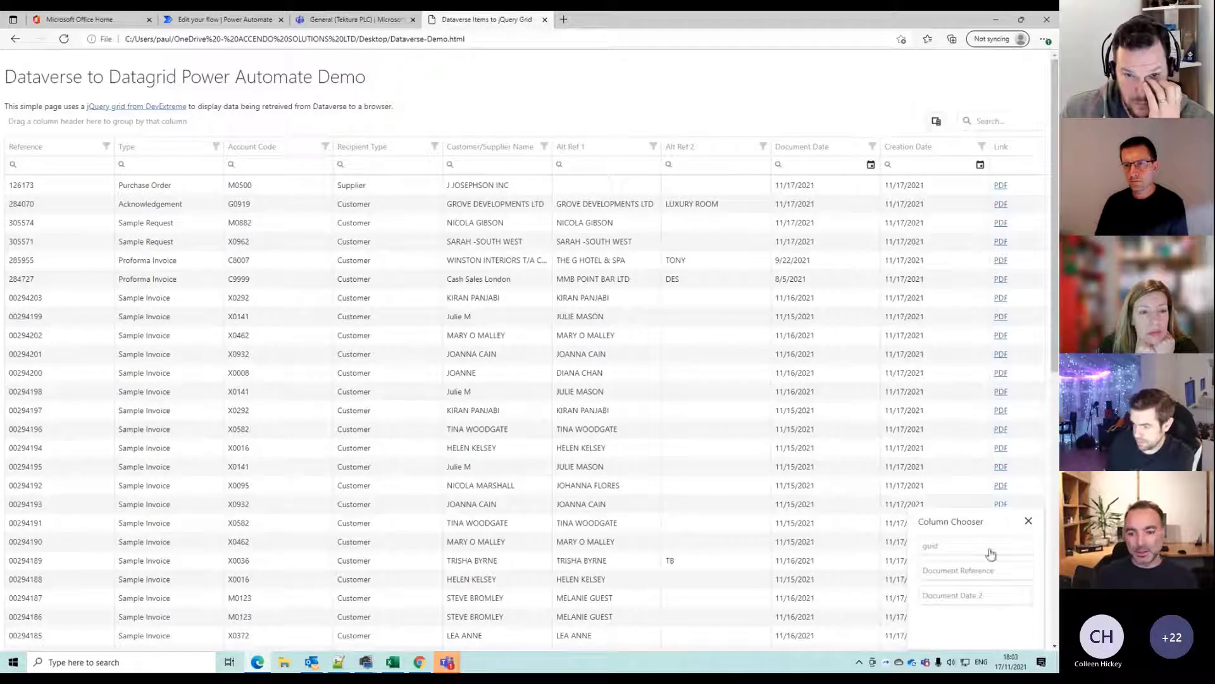
pyautogui.moveTo(988, 548); pyautogui.dragTo(956, 379)
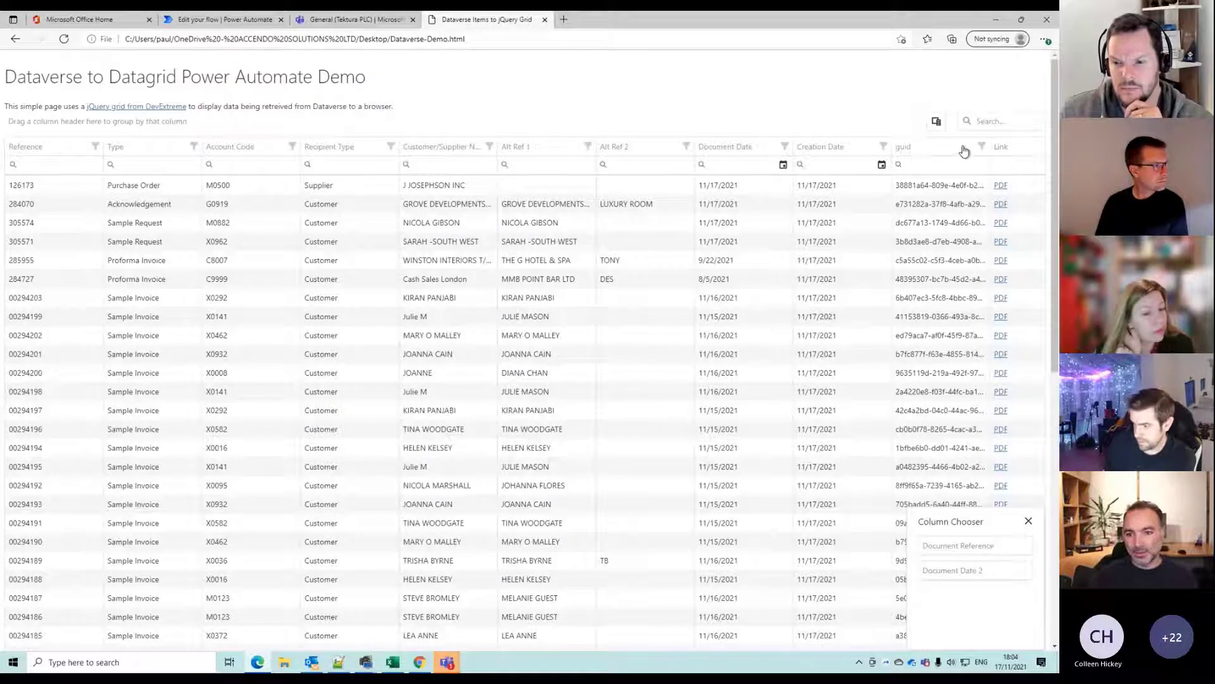
pyautogui.moveTo(963, 150); pyautogui.dragTo(994, 592)
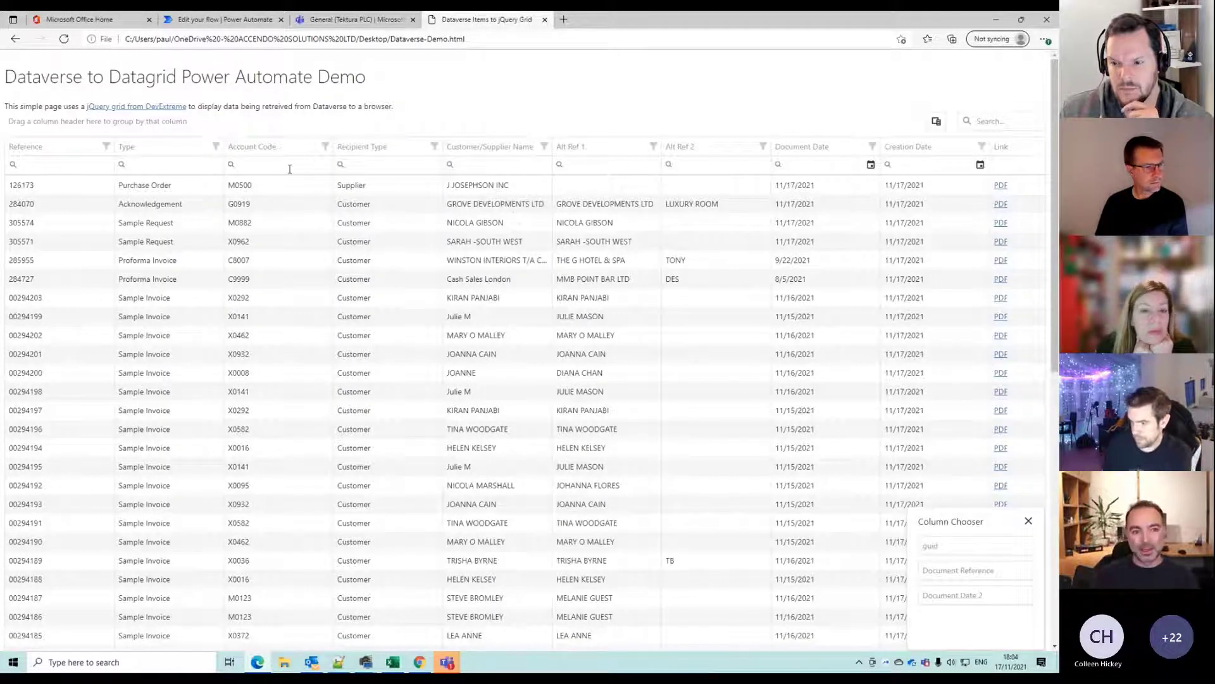
# Filter the Account Code column to the third listed account, and remove that filter
pyautogui.click(325, 147)
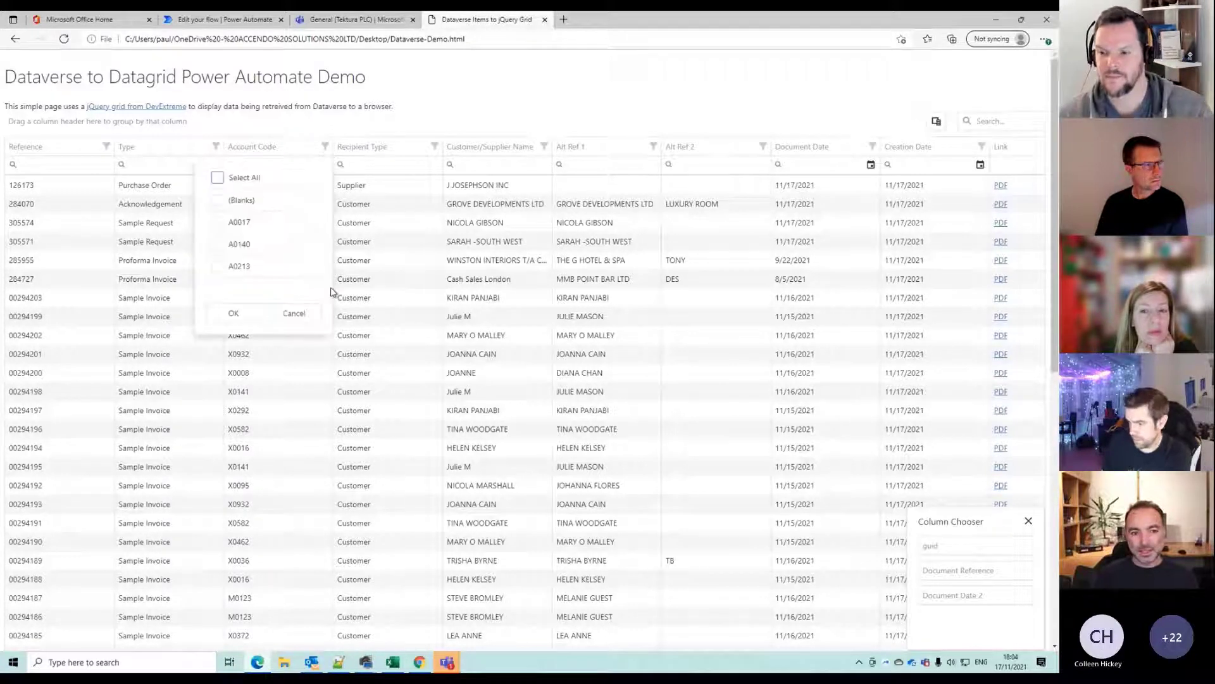
pyautogui.click(217, 266)
pyautogui.click(233, 312)
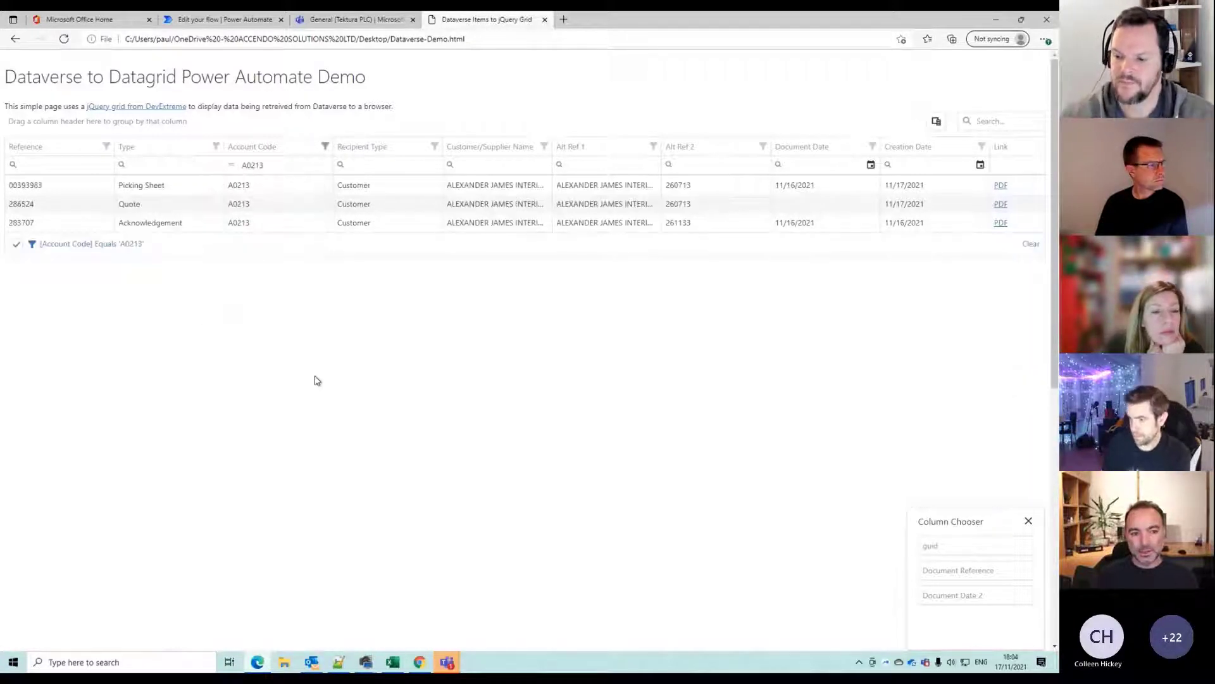
pyautogui.click(325, 147)
pyautogui.click(217, 266)
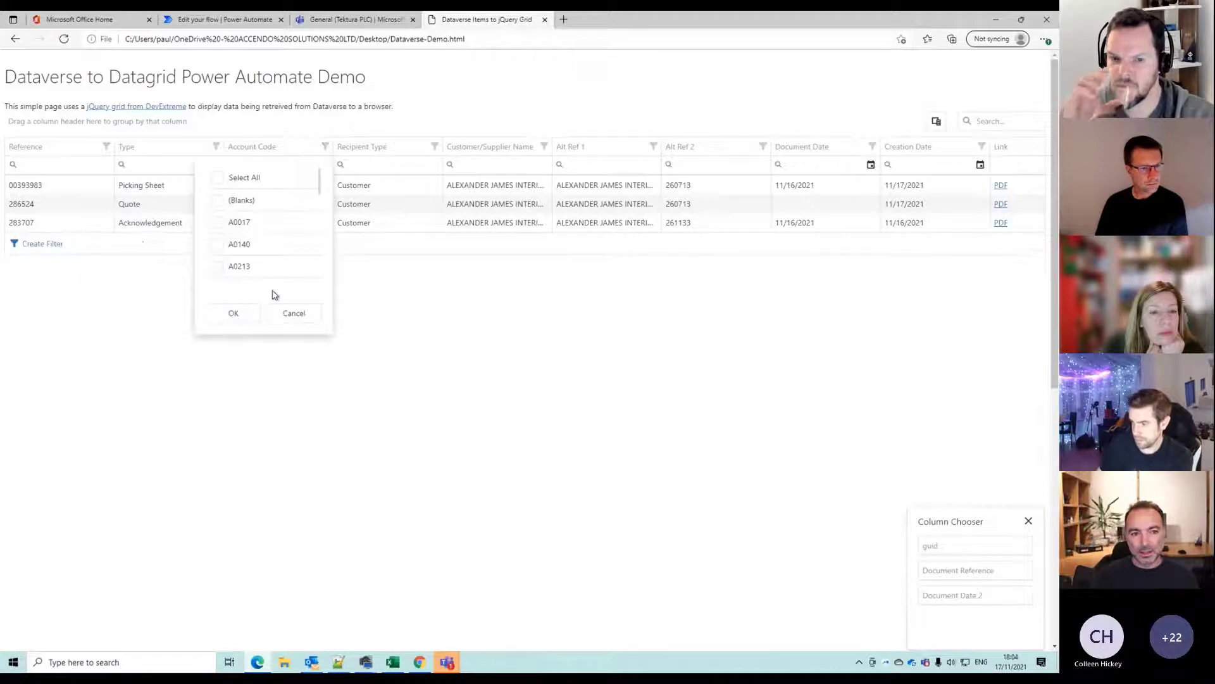
pyautogui.click(233, 313)
# Filter the grid to Recipient Type Customer and Type Invoice
pyautogui.click(434, 146)
pyautogui.click(326, 222)
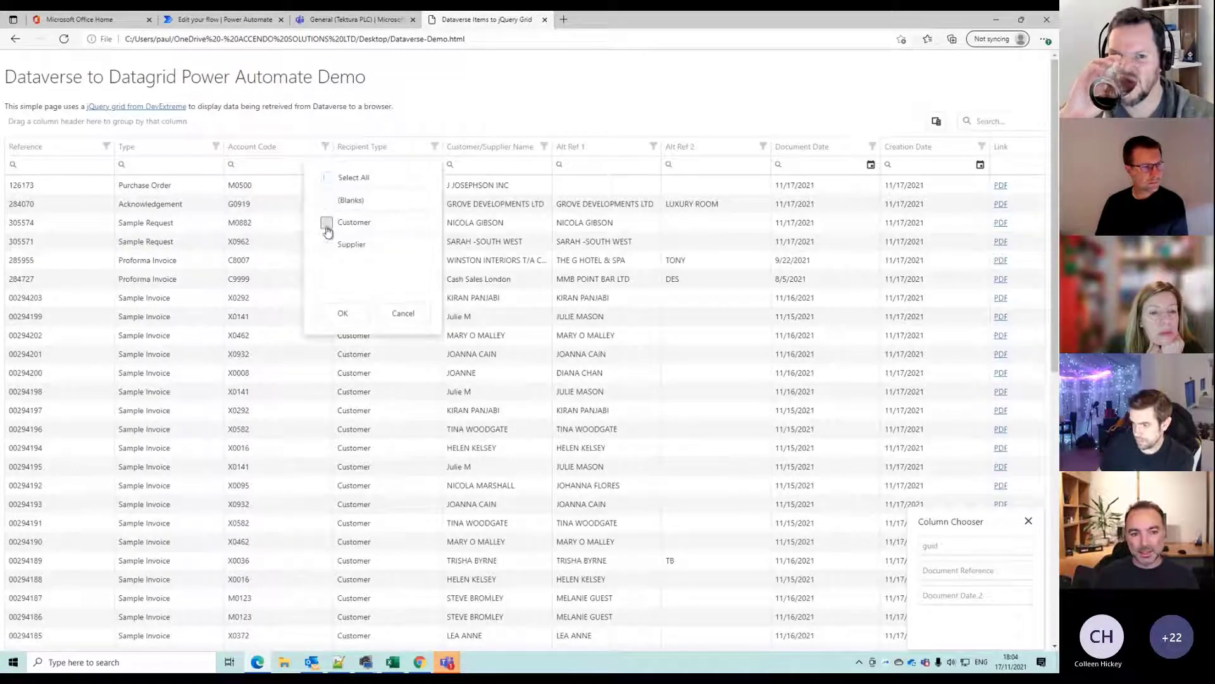
pyautogui.click(344, 320)
pyautogui.click(216, 146)
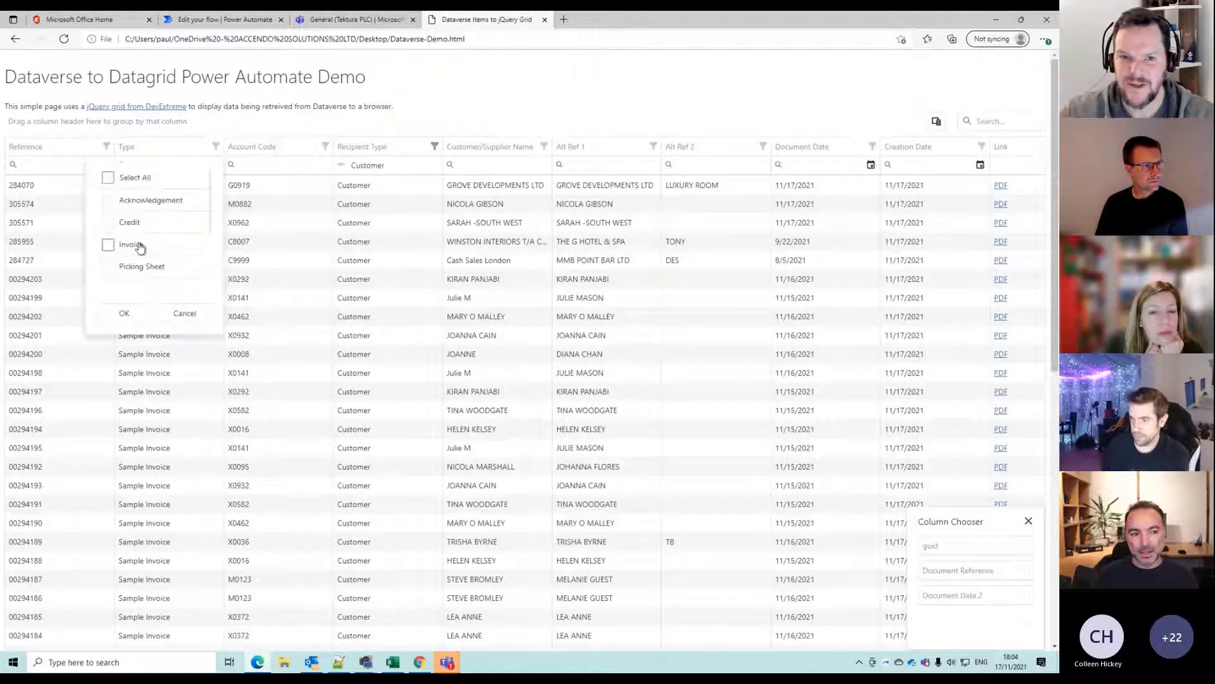
pyautogui.click(109, 243)
pyautogui.click(125, 313)
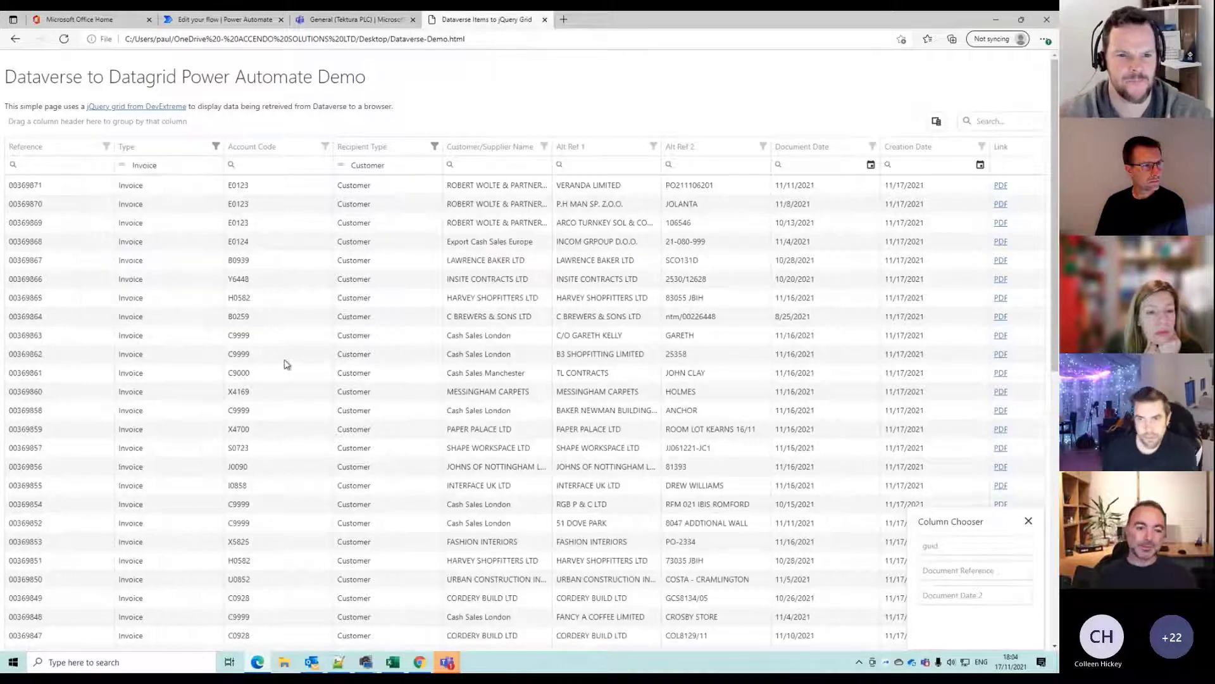
# View the invoice list in the Teams Document Manager for comparison, return to the Dataverse grid page and close the Column Chooser
pyautogui.click(340, 22)
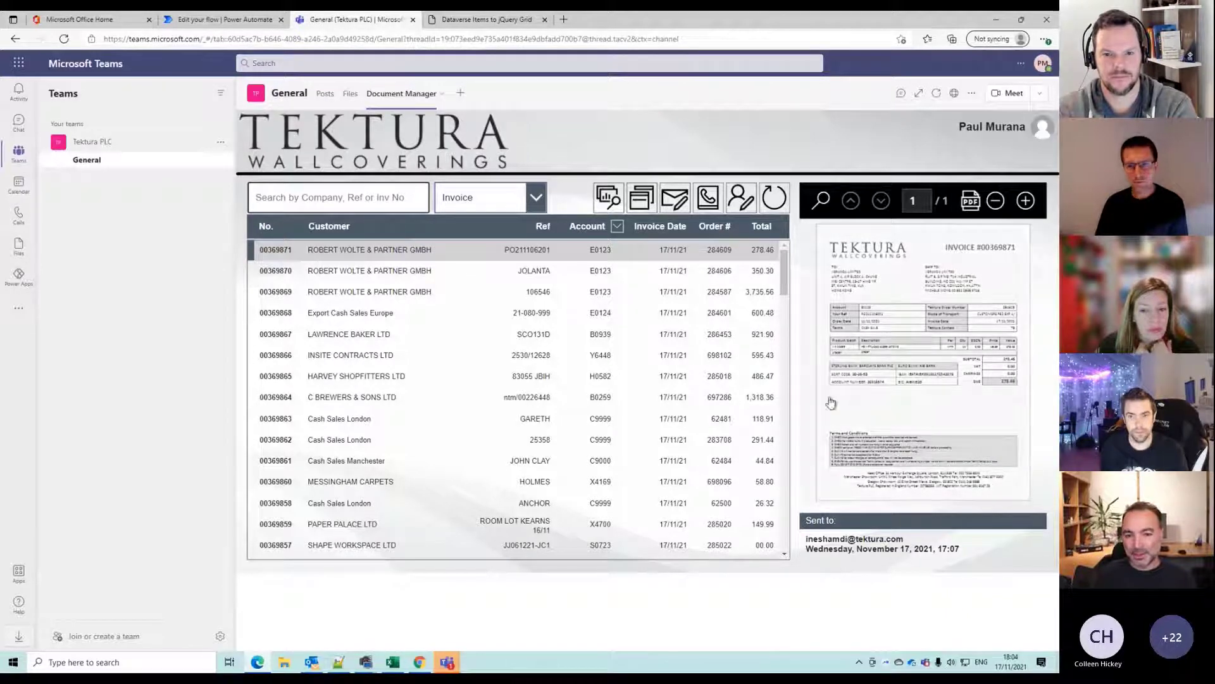
pyautogui.click(469, 22)
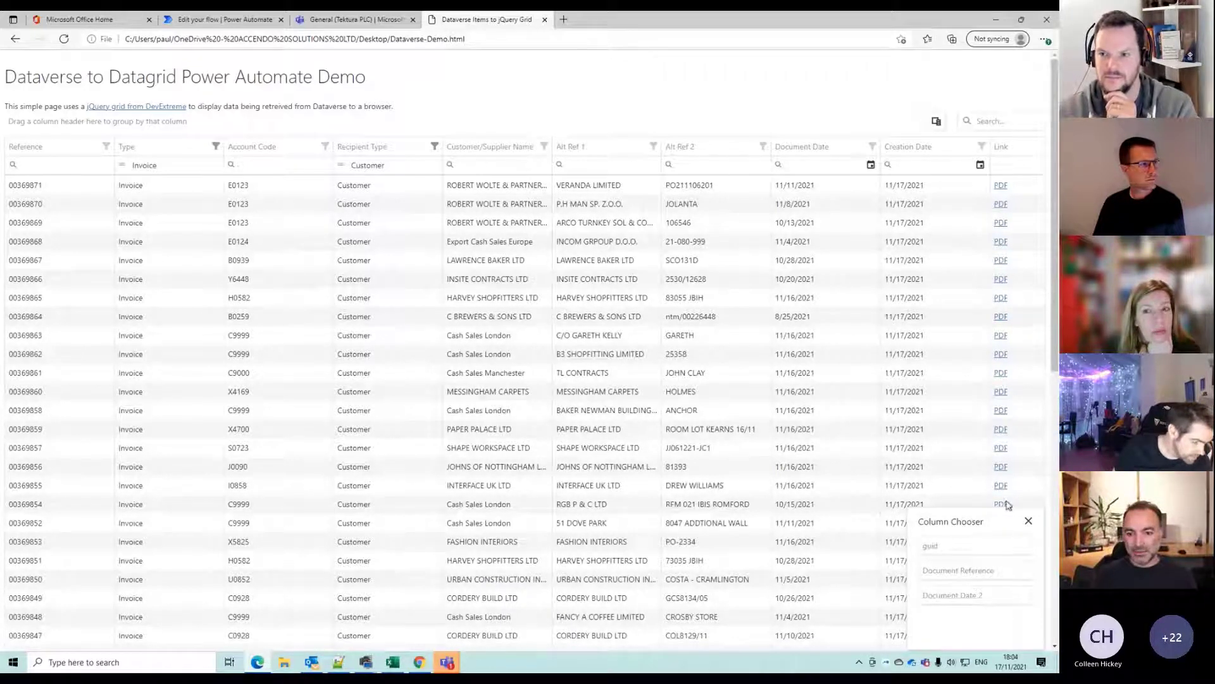
pyautogui.click(1028, 521)
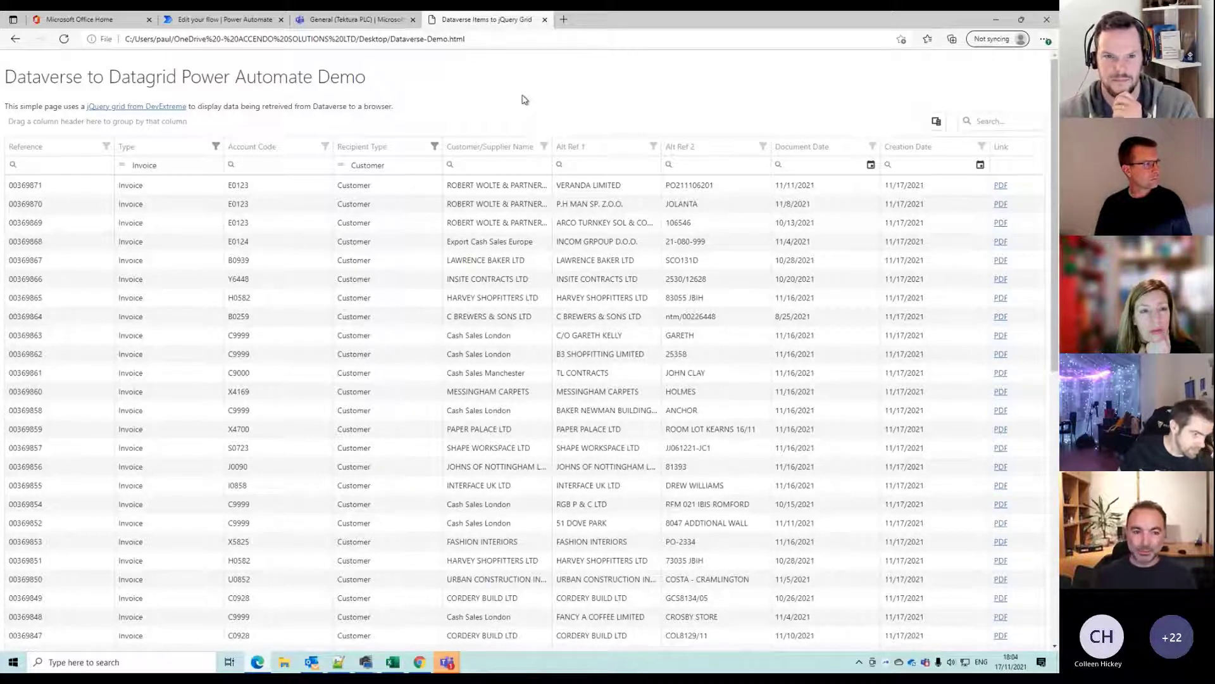
# Open the grid page's source code and highlight the start of the dxDataGrid column definitions
pyautogui.rightClick(532, 121)
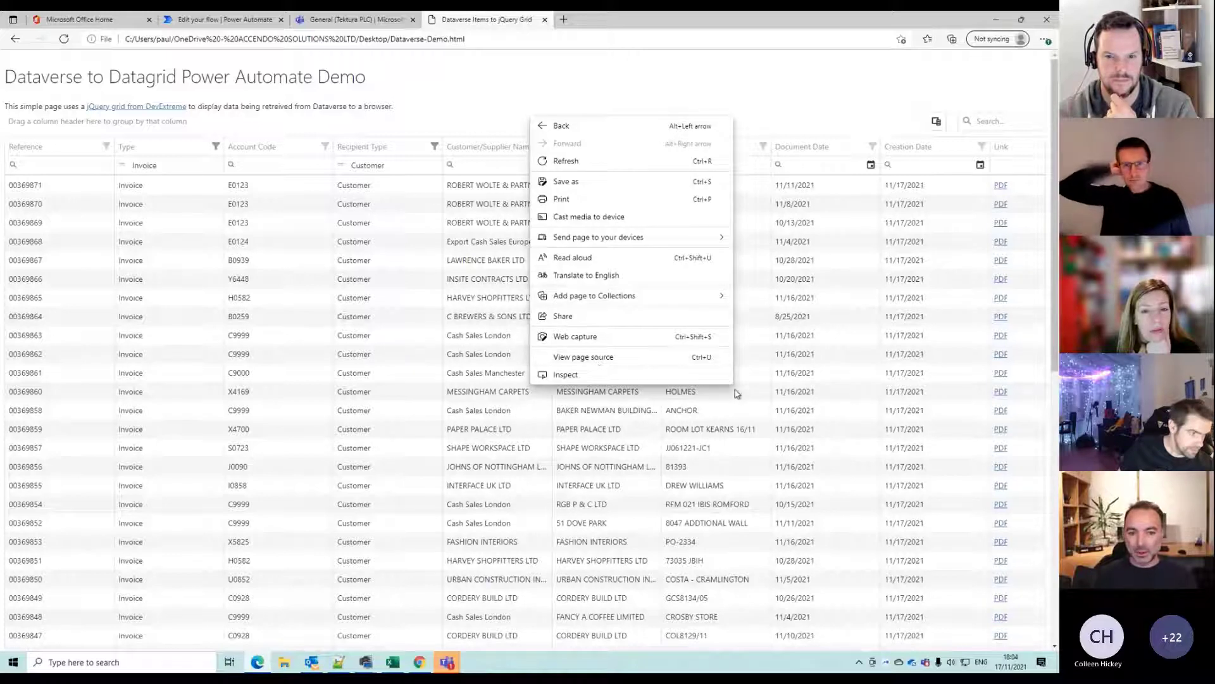
pyautogui.click(665, 369)
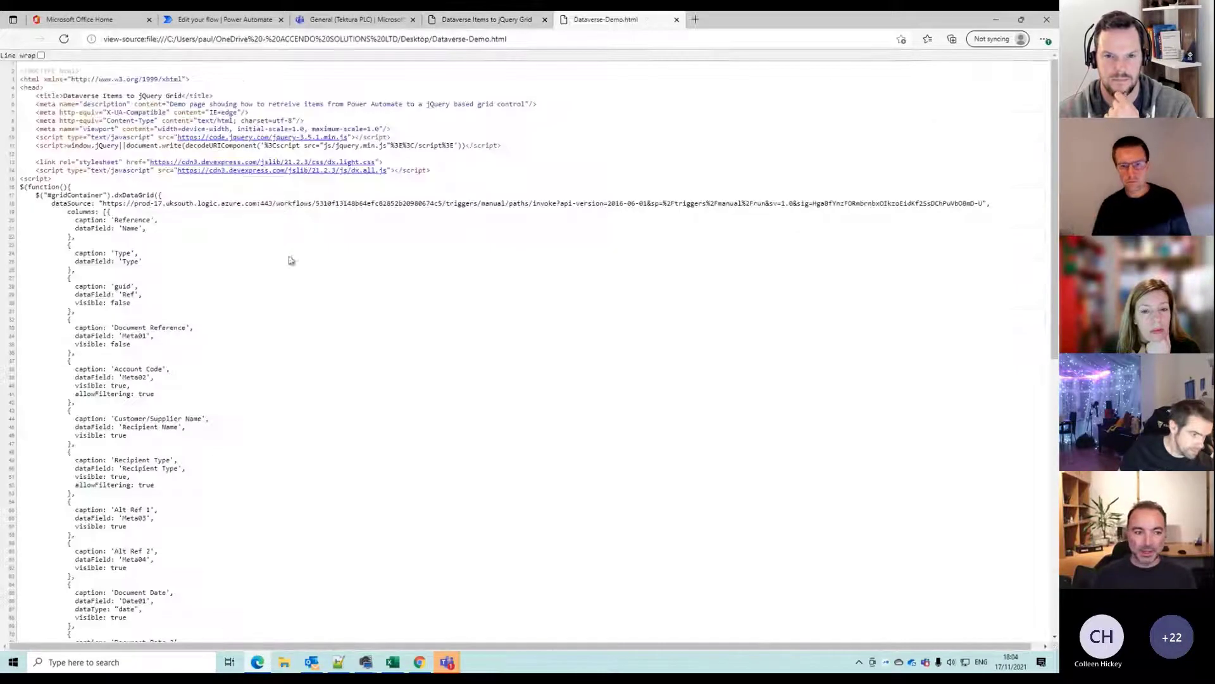
pyautogui.moveTo(66, 211); pyautogui.dragTo(212, 373)
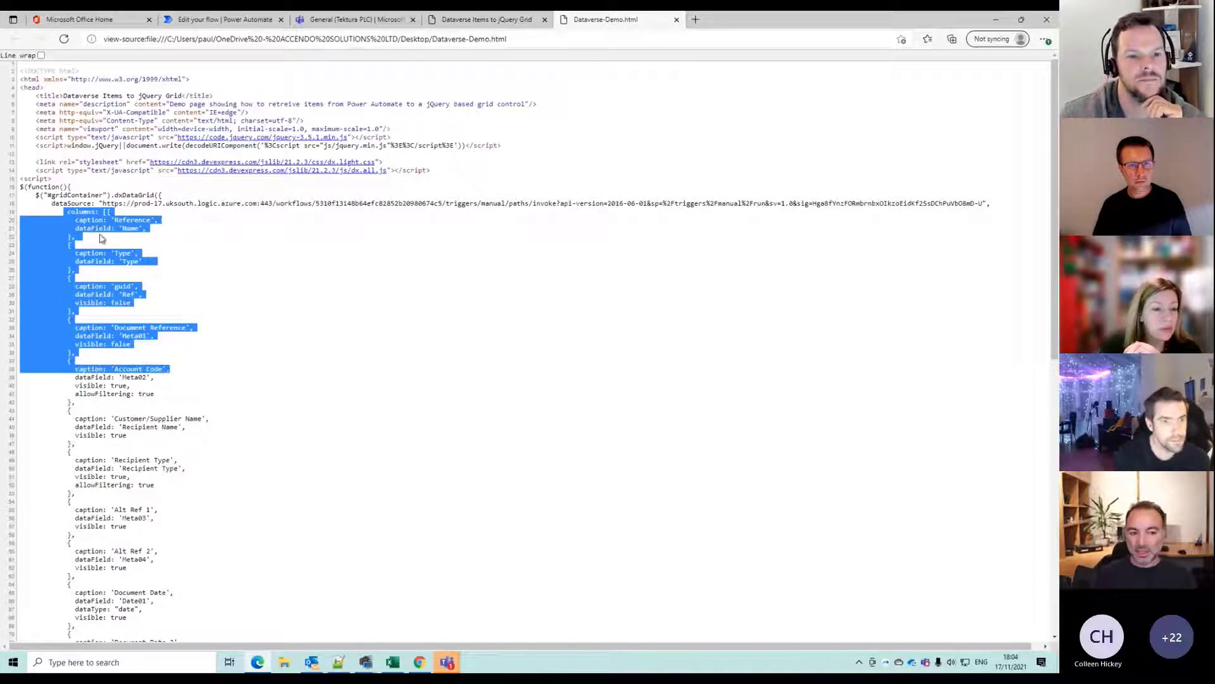
pyautogui.click(127, 216)
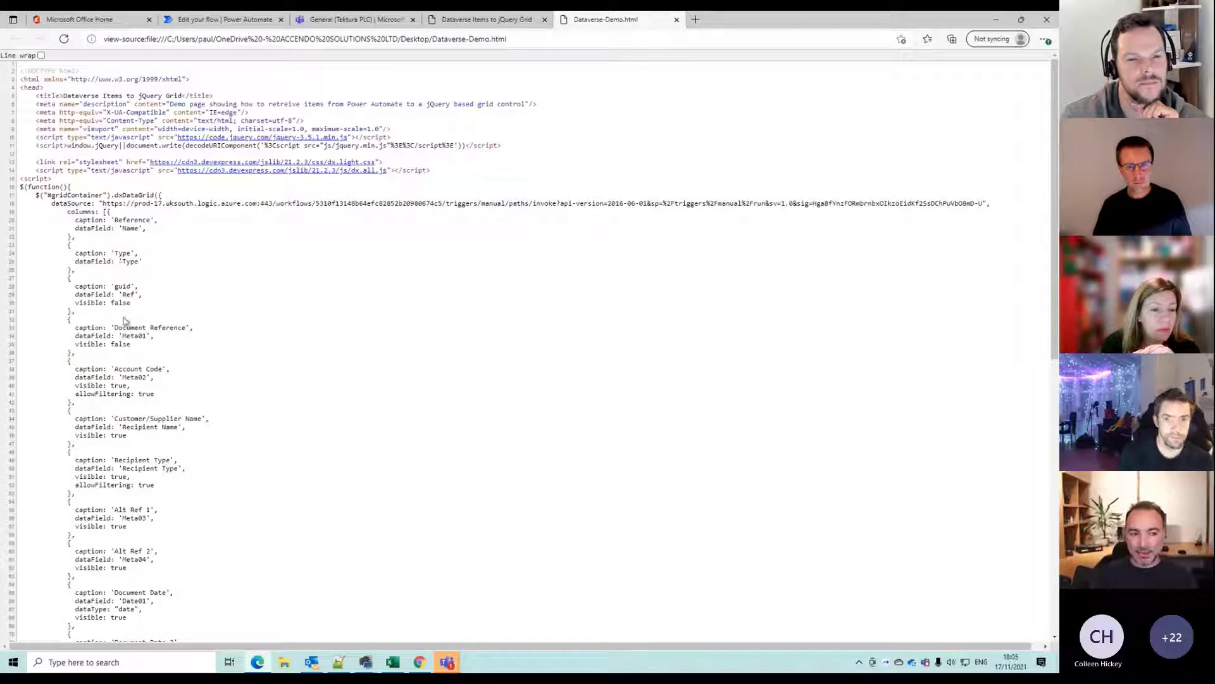
# Examine the remaining column definitions, the PDF link template, and the grid options from showBorders to the filter settings
pyautogui.scroll(-5, 177, 310)
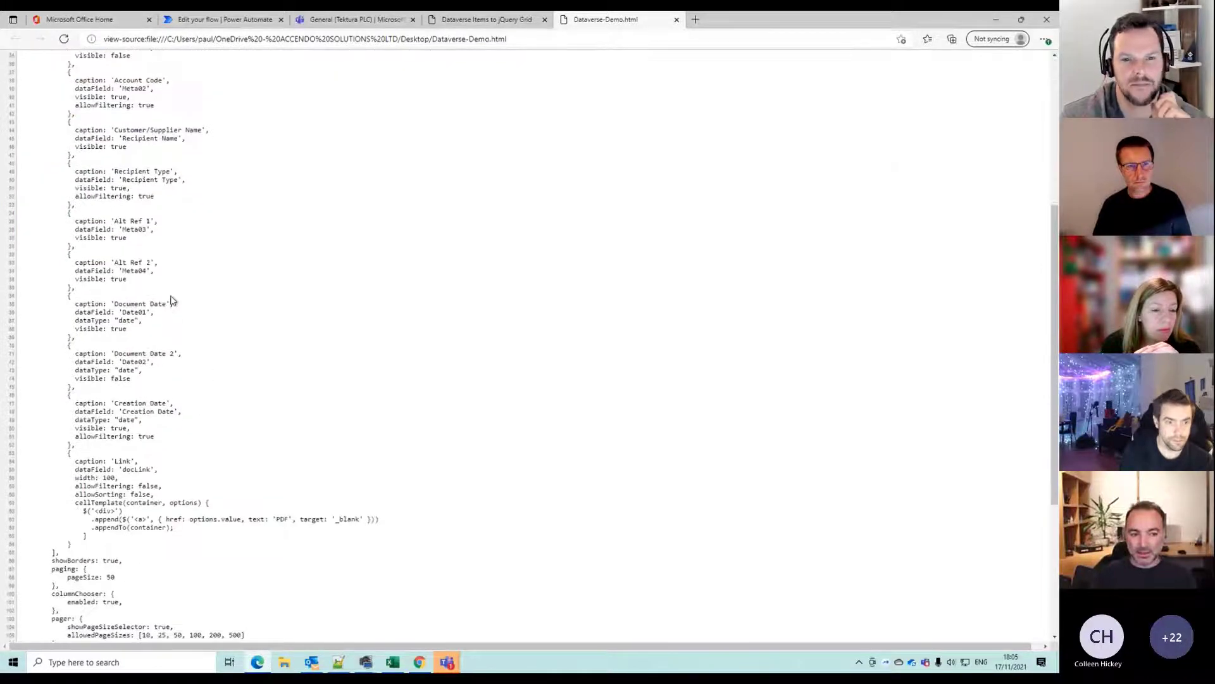
pyautogui.scroll(-1, 157, 323)
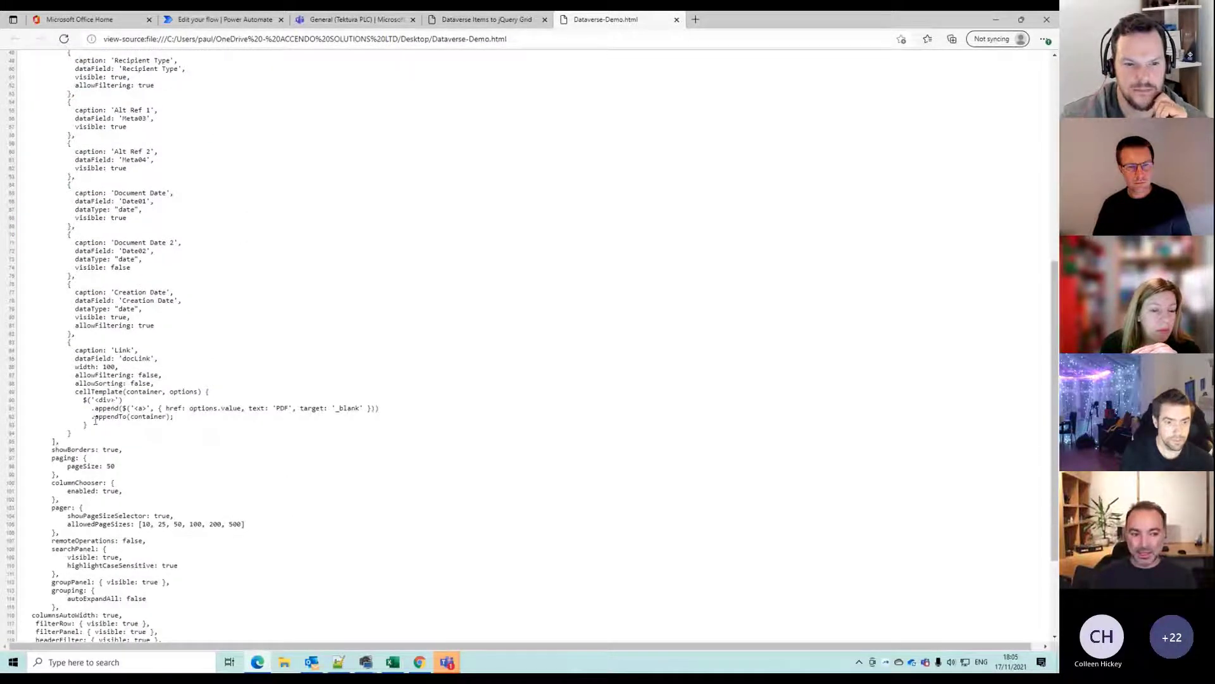
pyautogui.scroll(-1, 114, 401)
pyautogui.moveTo(114, 401); pyautogui.dragTo(14, 106)
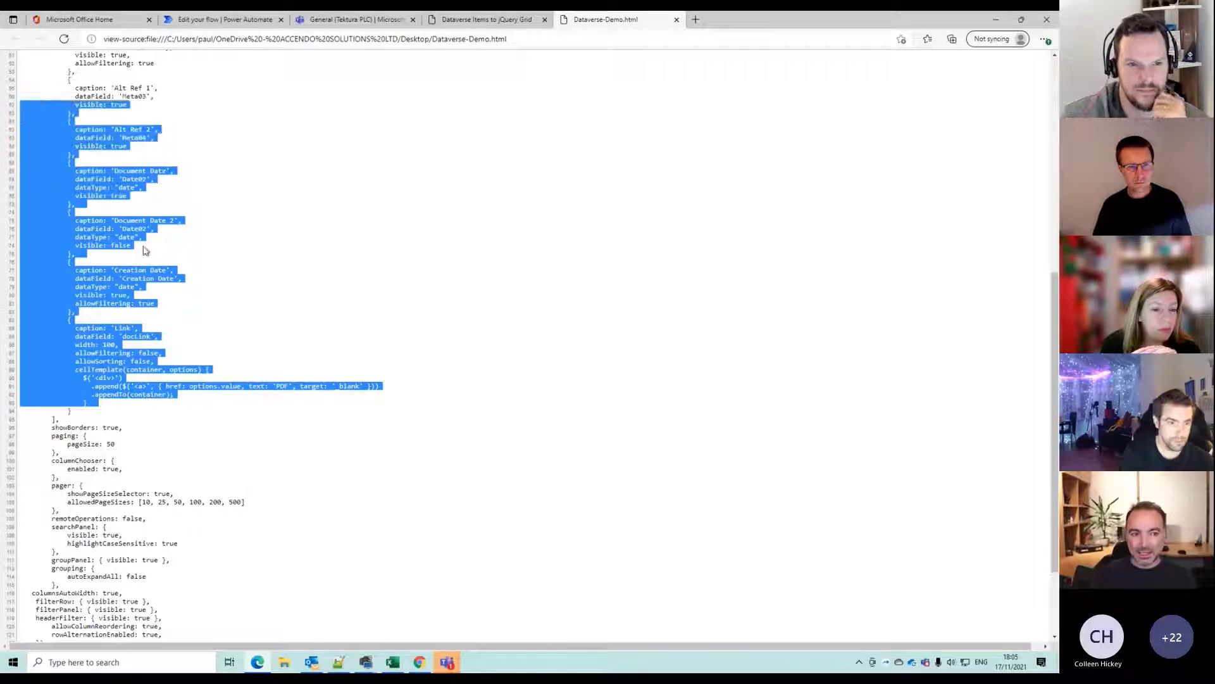
pyautogui.scroll(-1, 152, 234)
pyautogui.scroll(-1, 47, 307)
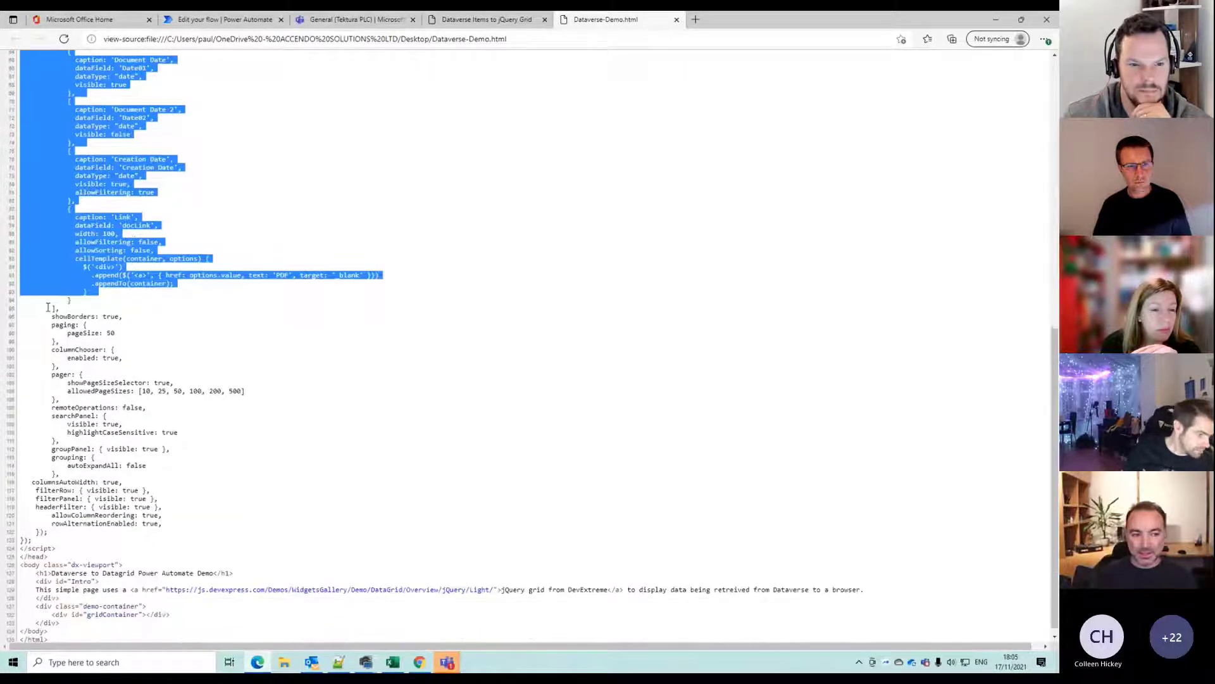
pyautogui.moveTo(19, 316); pyautogui.dragTo(190, 508)
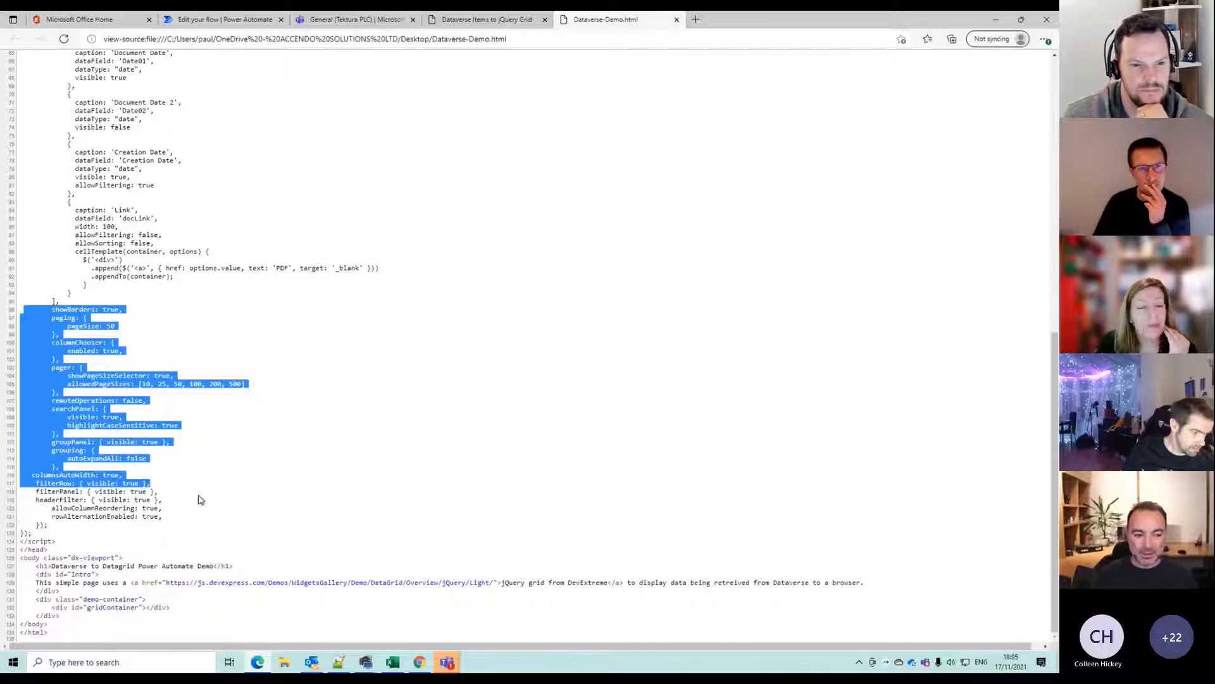
# Examine the jQuery and DevExtreme script references in the head of the page source
pyautogui.scroll(8, 196, 497)
pyautogui.scroll(1, 193, 486)
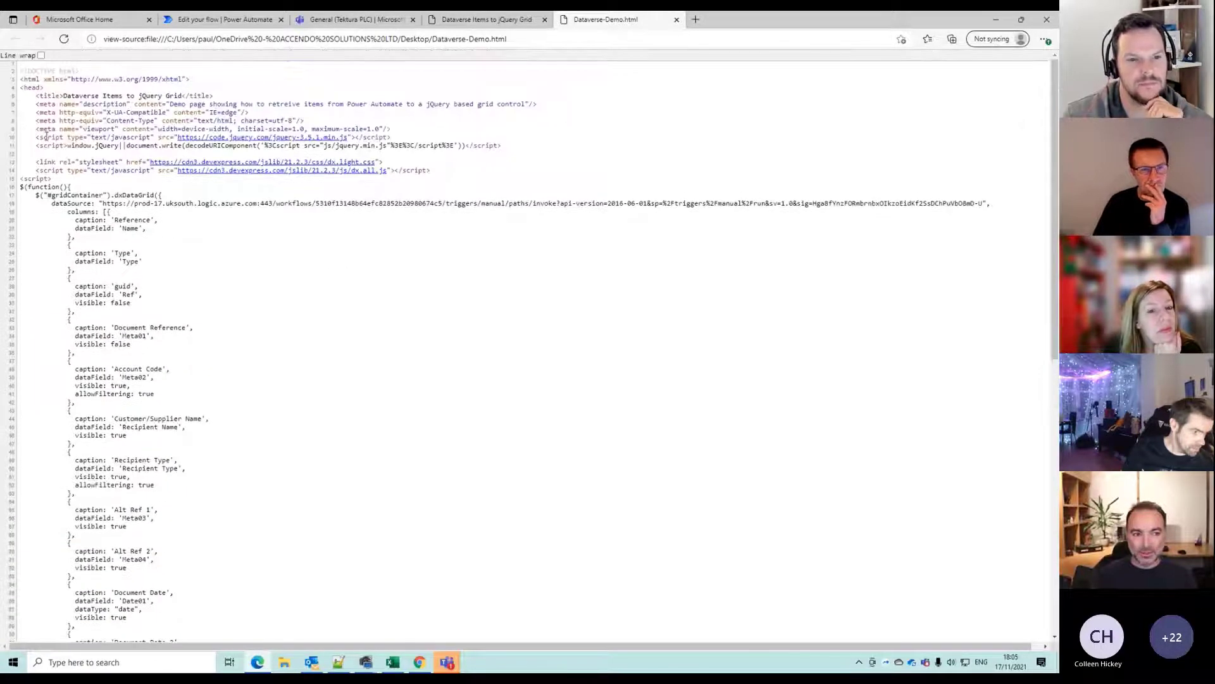
pyautogui.moveTo(48, 137); pyautogui.dragTo(364, 145)
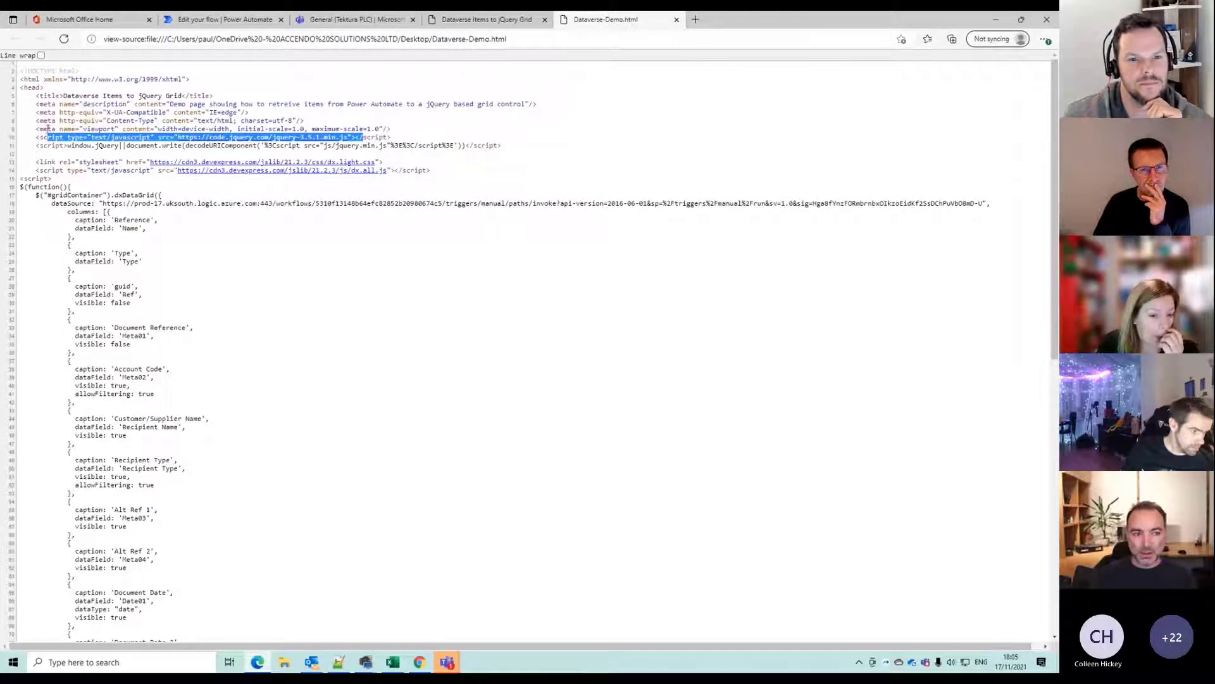
pyautogui.click(62, 160)
pyautogui.moveTo(79, 165); pyautogui.dragTo(415, 170)
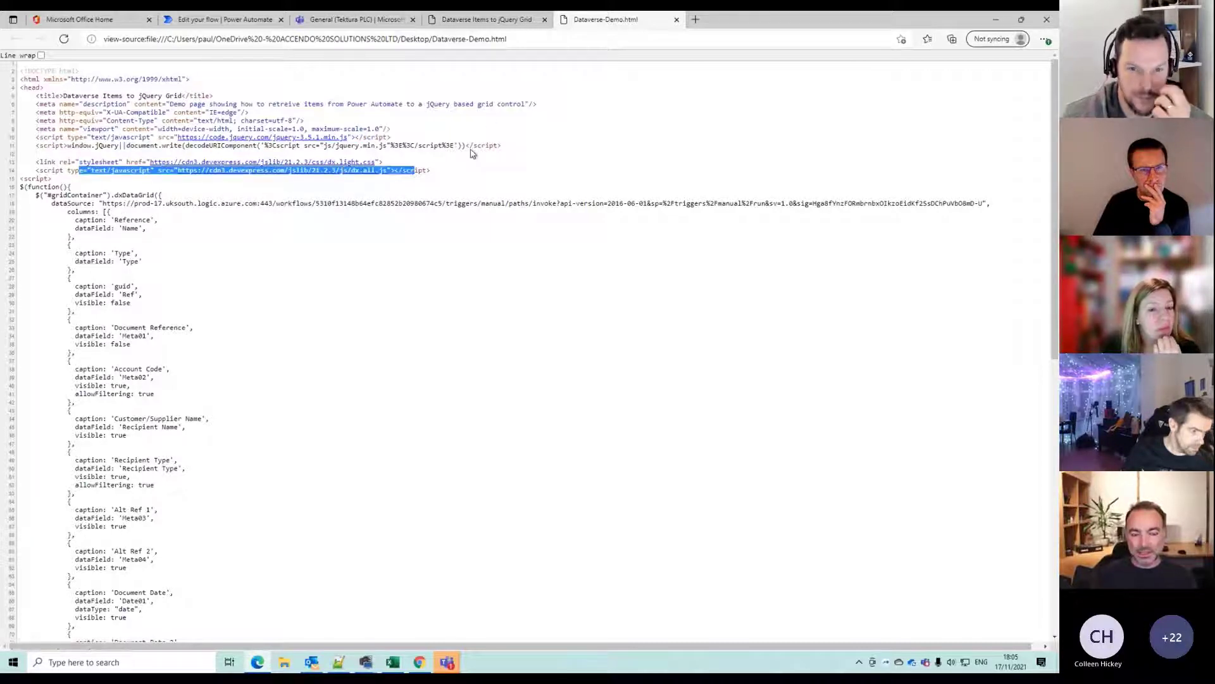
# Switch to the maximized Chrome window and open the HTTP Query String flow from My flows for editing
pyautogui.click(469, 20)
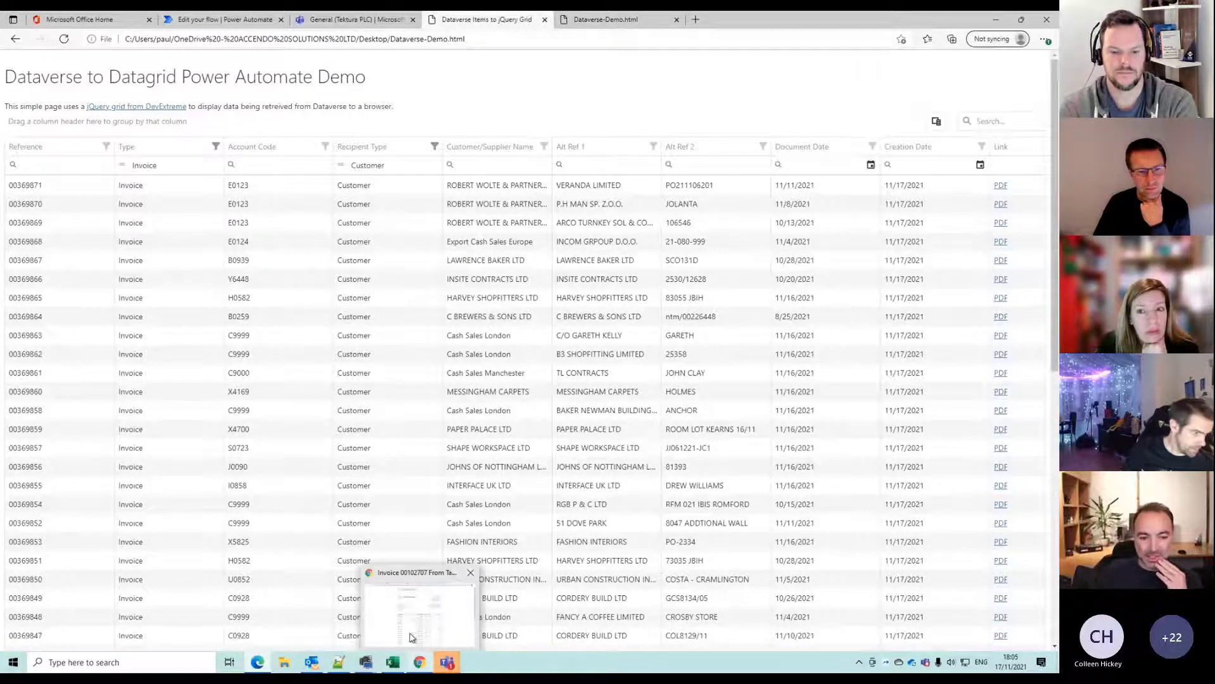
pyautogui.click(410, 633)
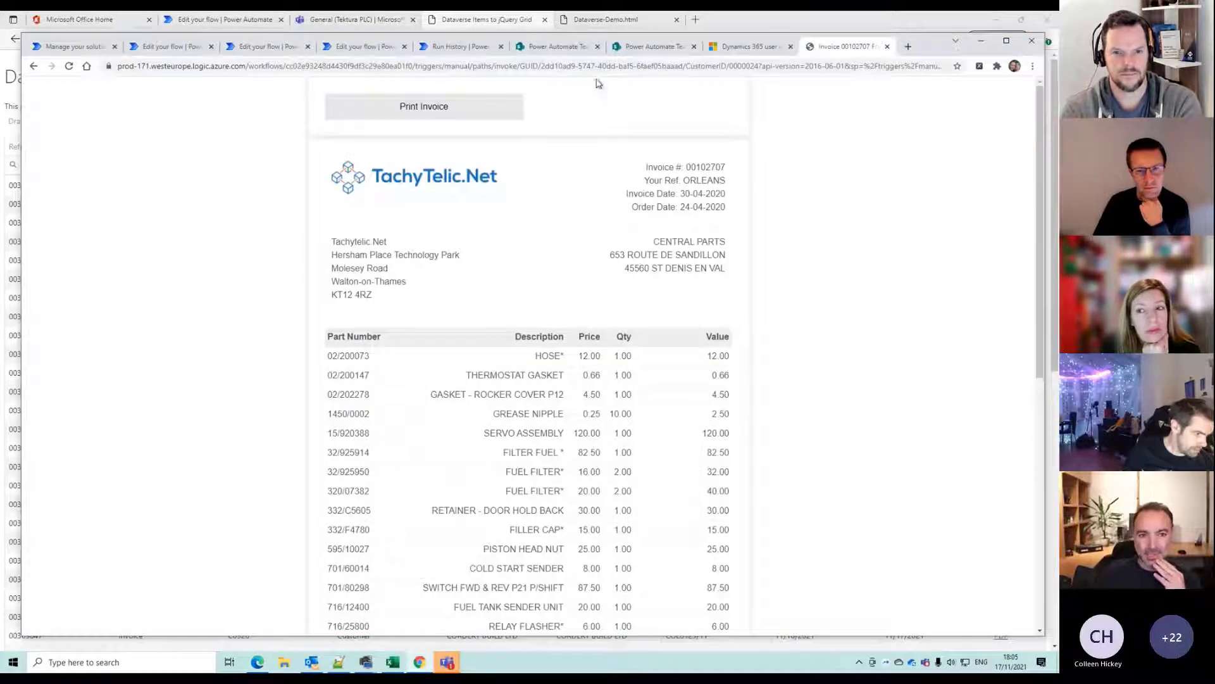
pyautogui.doubleClick(927, 49)
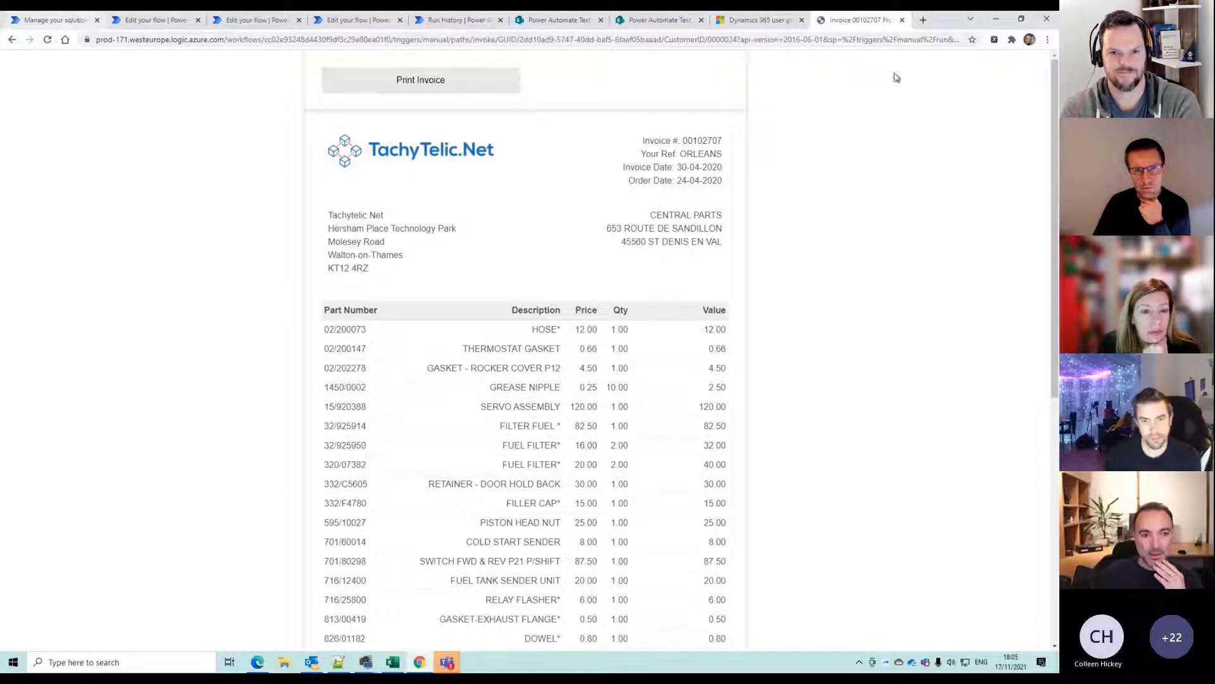
pyautogui.click(183, 21)
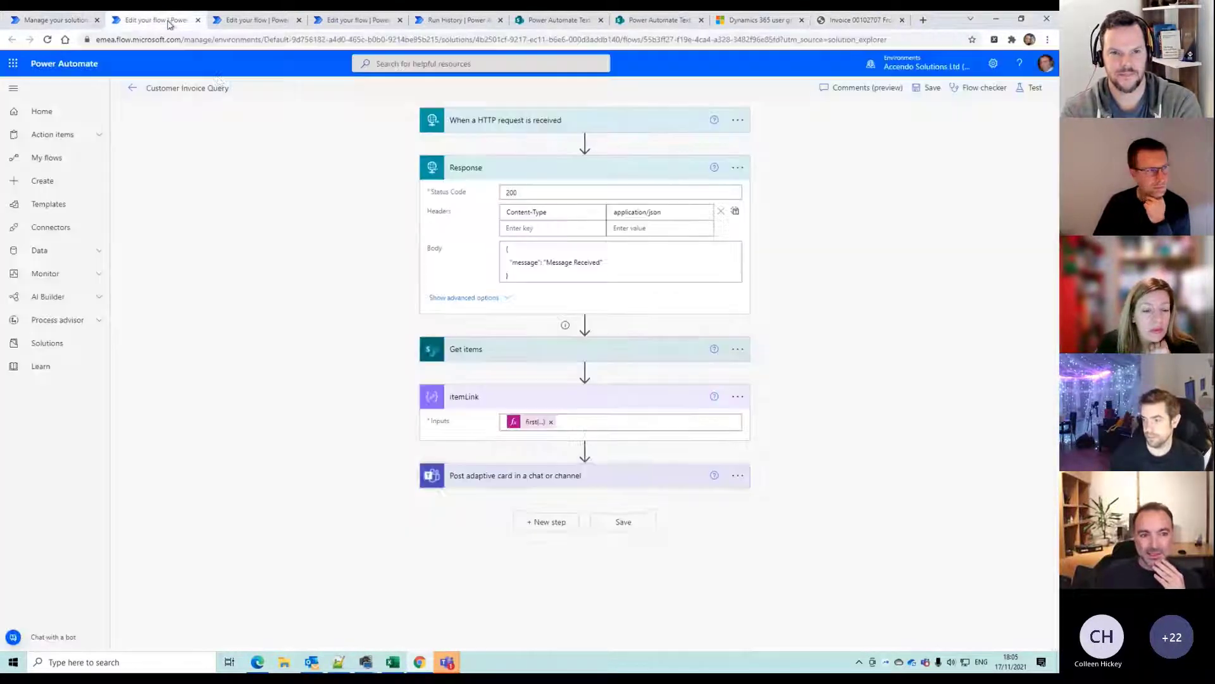
pyautogui.click(51, 157)
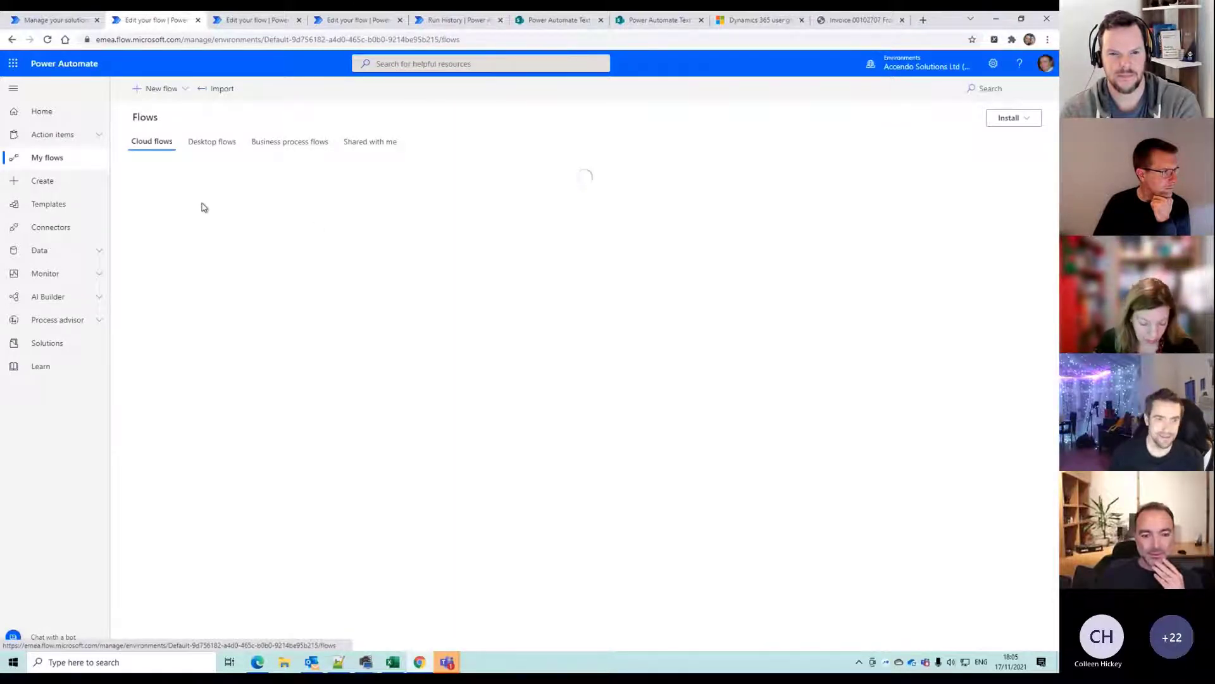
pyautogui.click(244, 217)
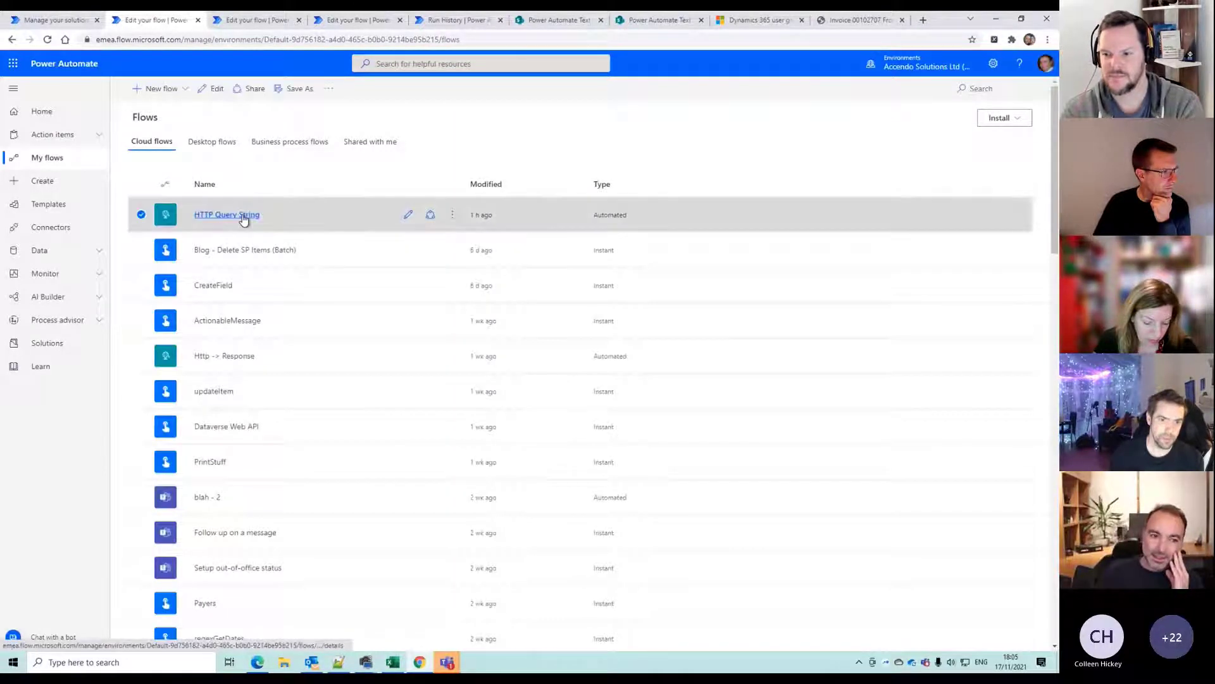
pyautogui.click(142, 88)
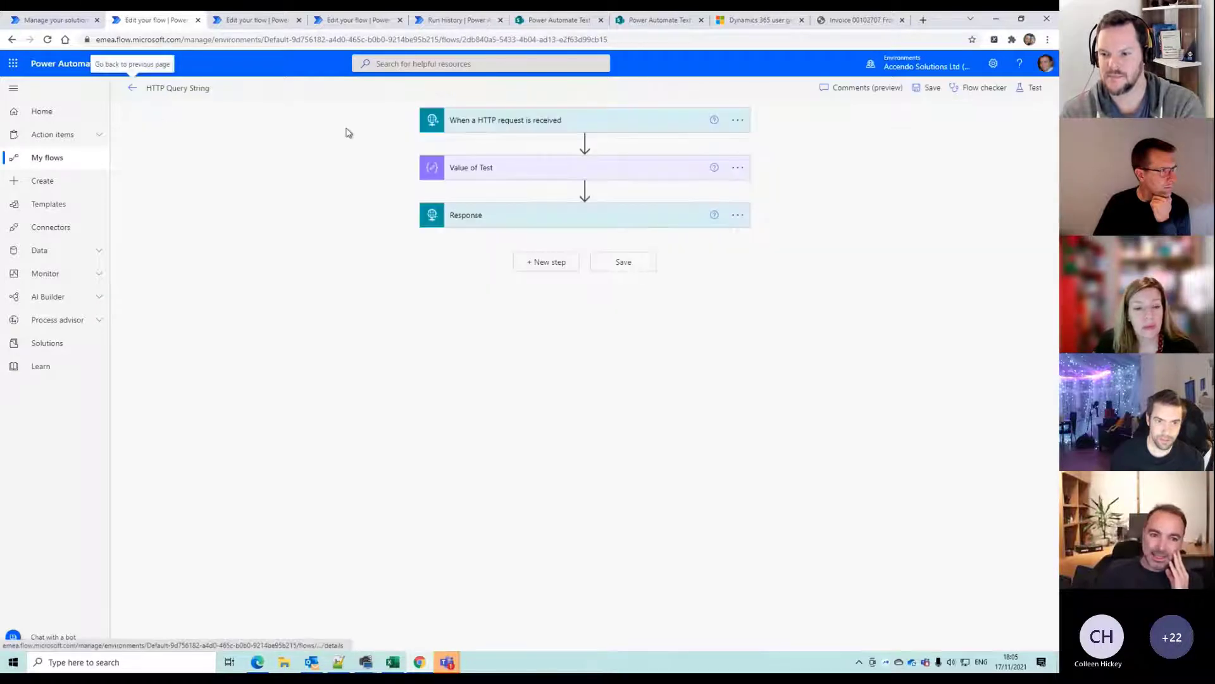
# Copy the HTTP request trigger's GET URL and load it in a new browser tab with &test=123 appended
pyautogui.click(508, 129)
pyautogui.click(733, 147)
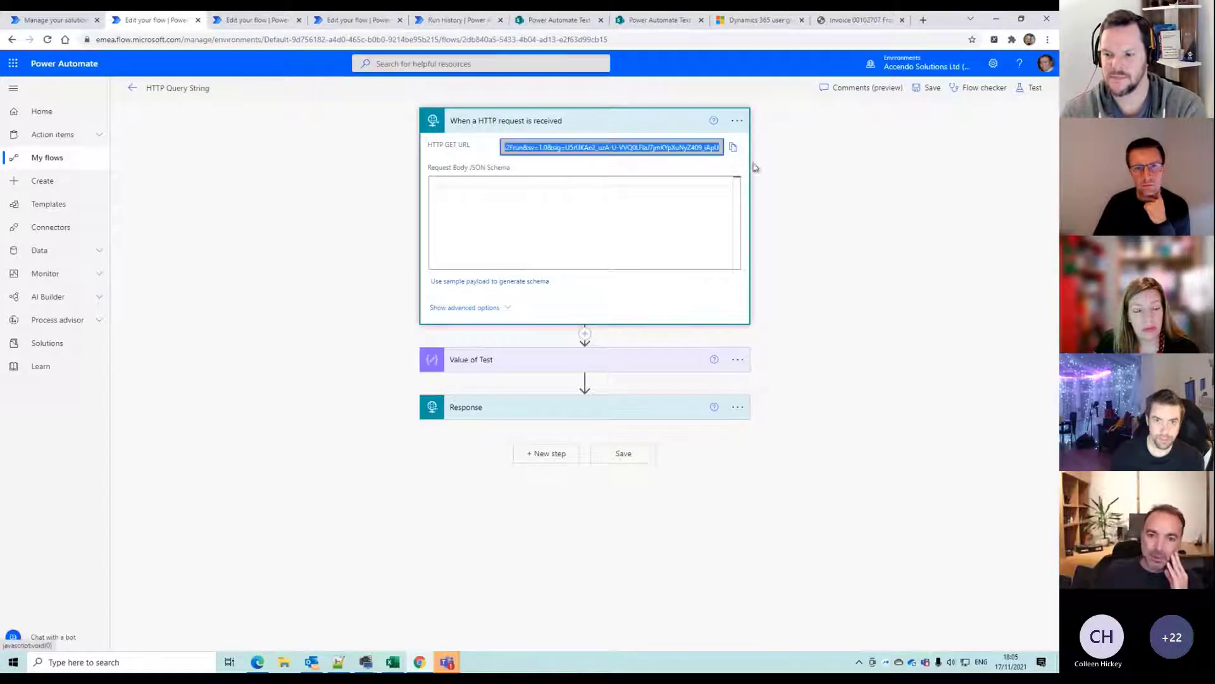
pyautogui.click(923, 20)
pyautogui.hotkey('ctrl', 'v')
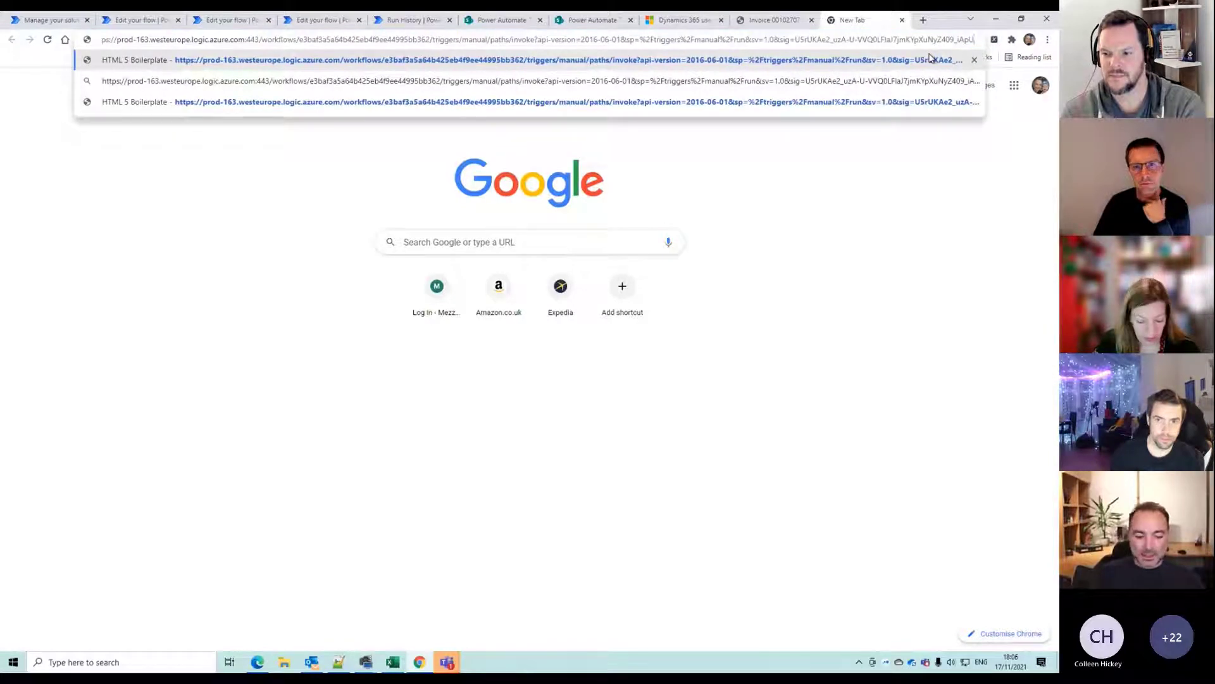
pyautogui.write('&test')
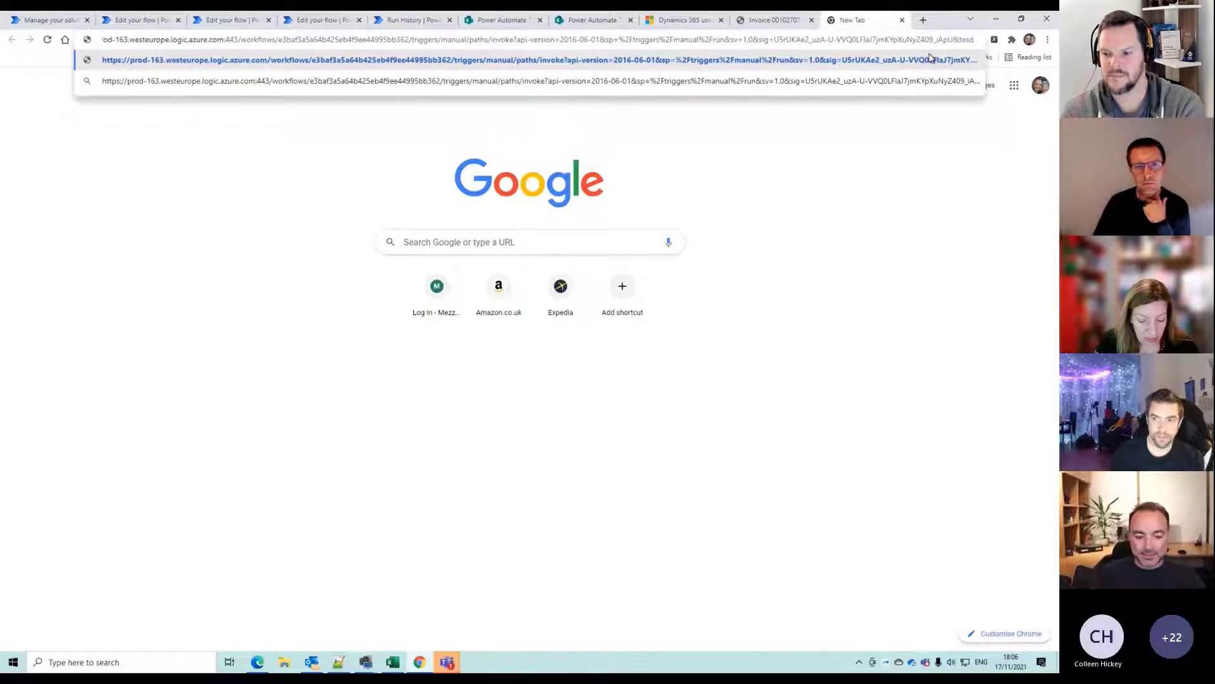
pyautogui.write('=123')
pyautogui.press('Return')
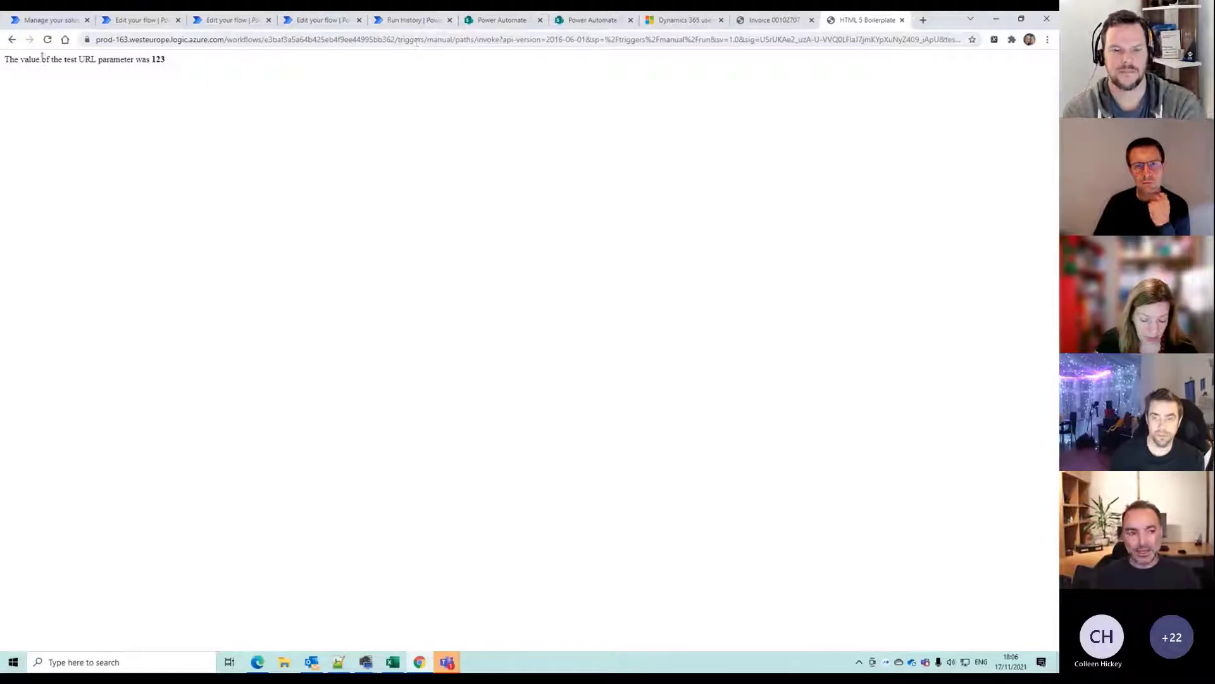
pyautogui.click(487, 42)
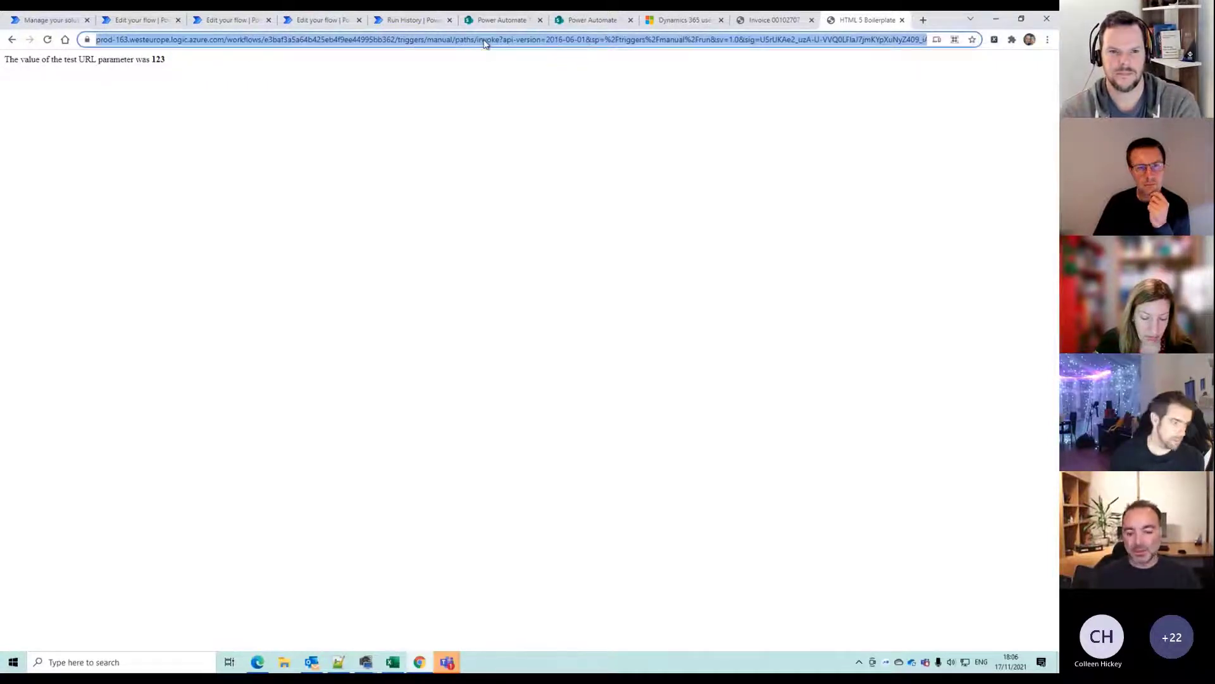
pyautogui.press('End')
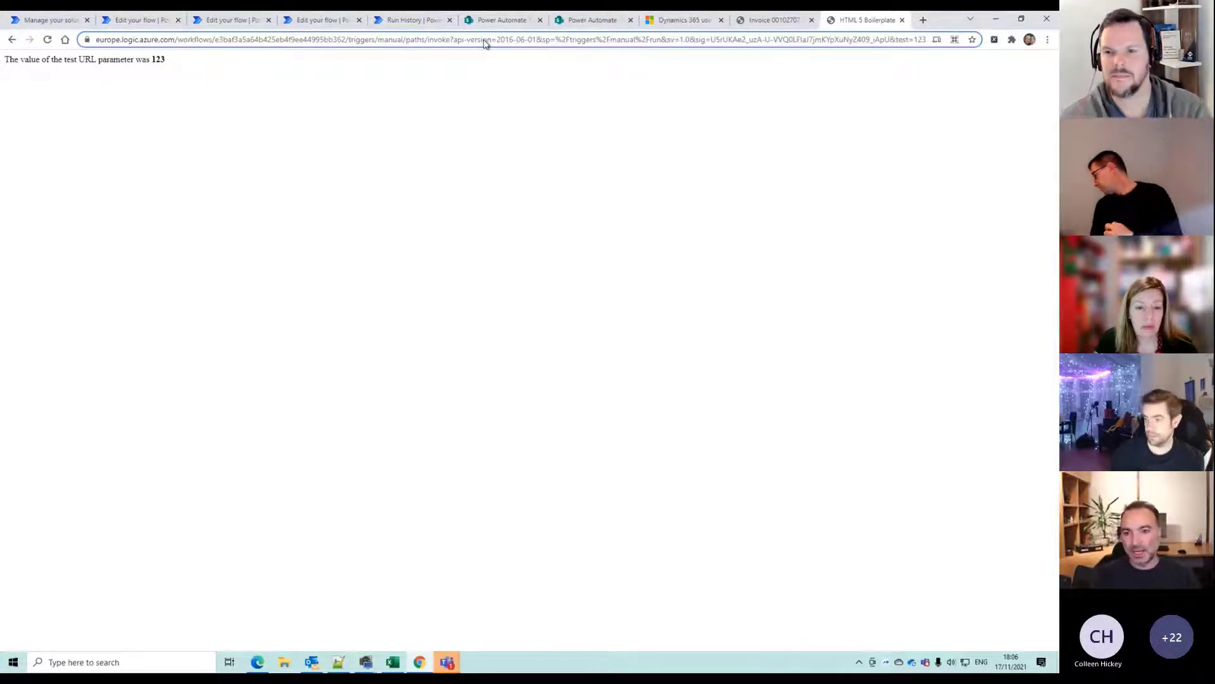
pyautogui.press('Return')
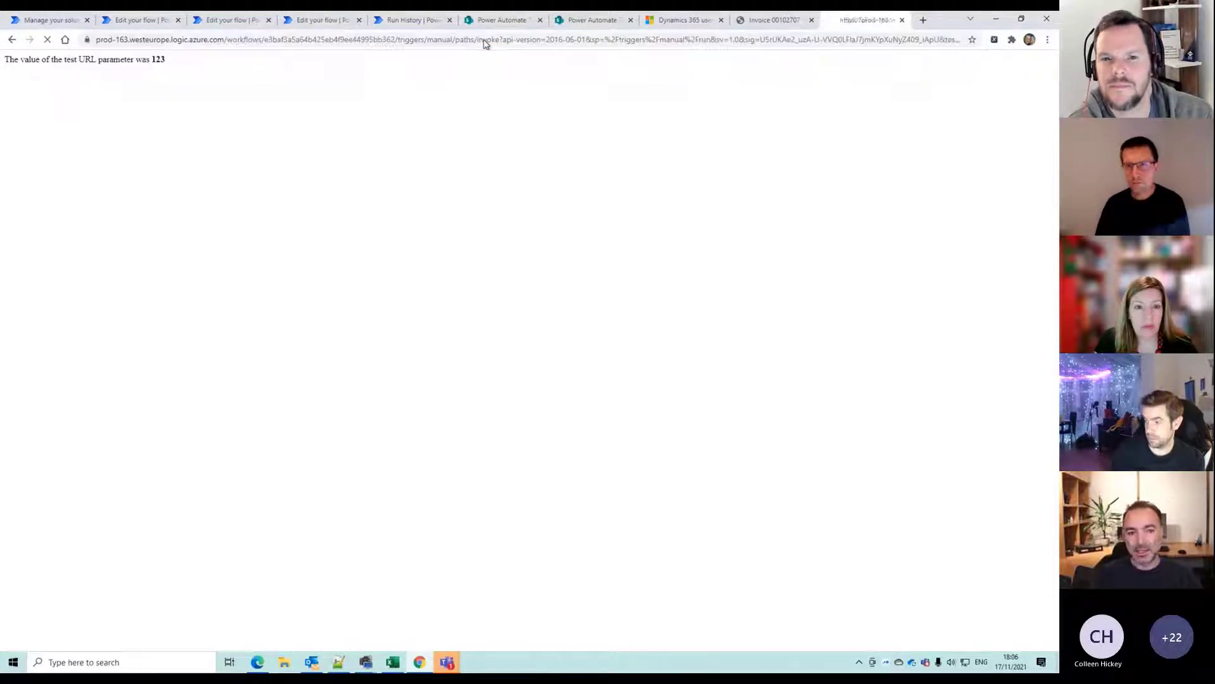
pyautogui.moveTo(222, 70); pyautogui.dragTo(5, 67)
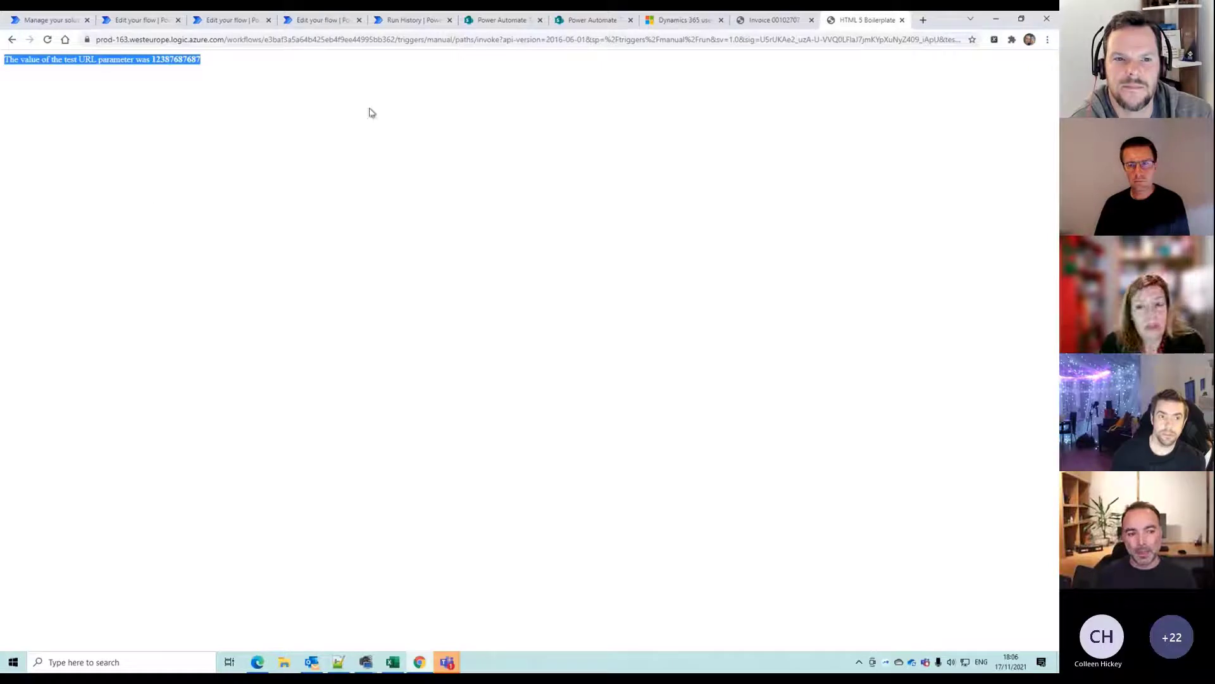
# Return to the HTTP Query String flow and examine the Value of Test expression and the Response action's HTML body
pyautogui.click(119, 23)
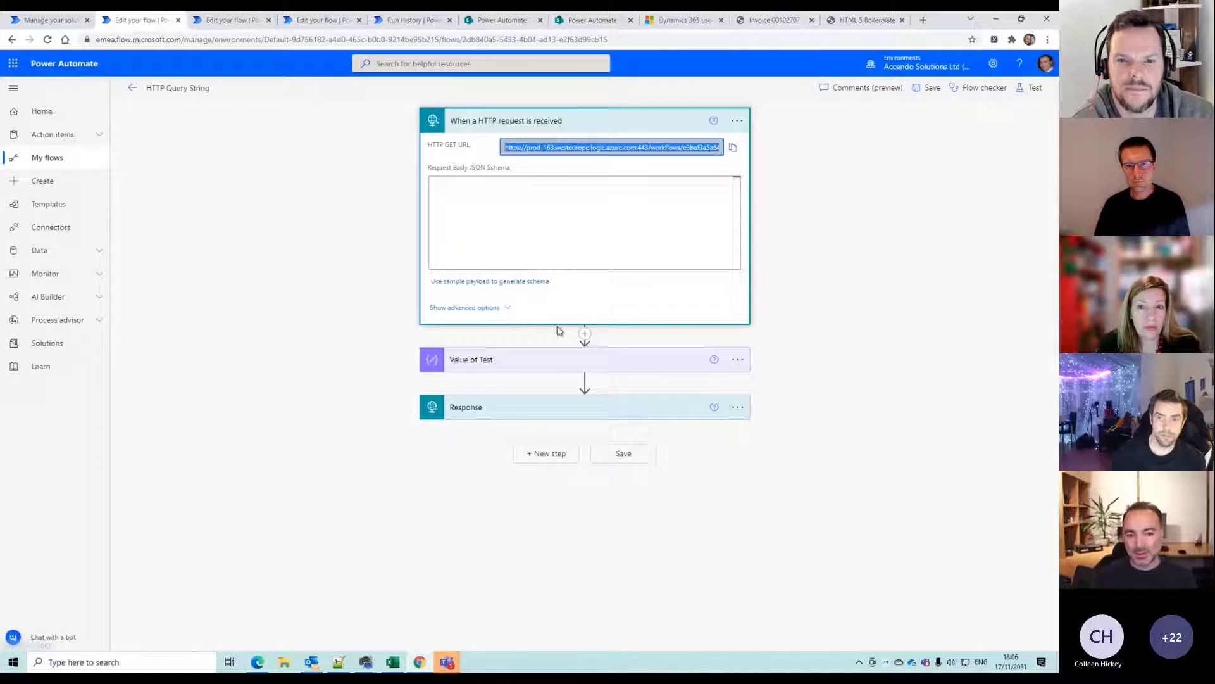
pyautogui.click(548, 360)
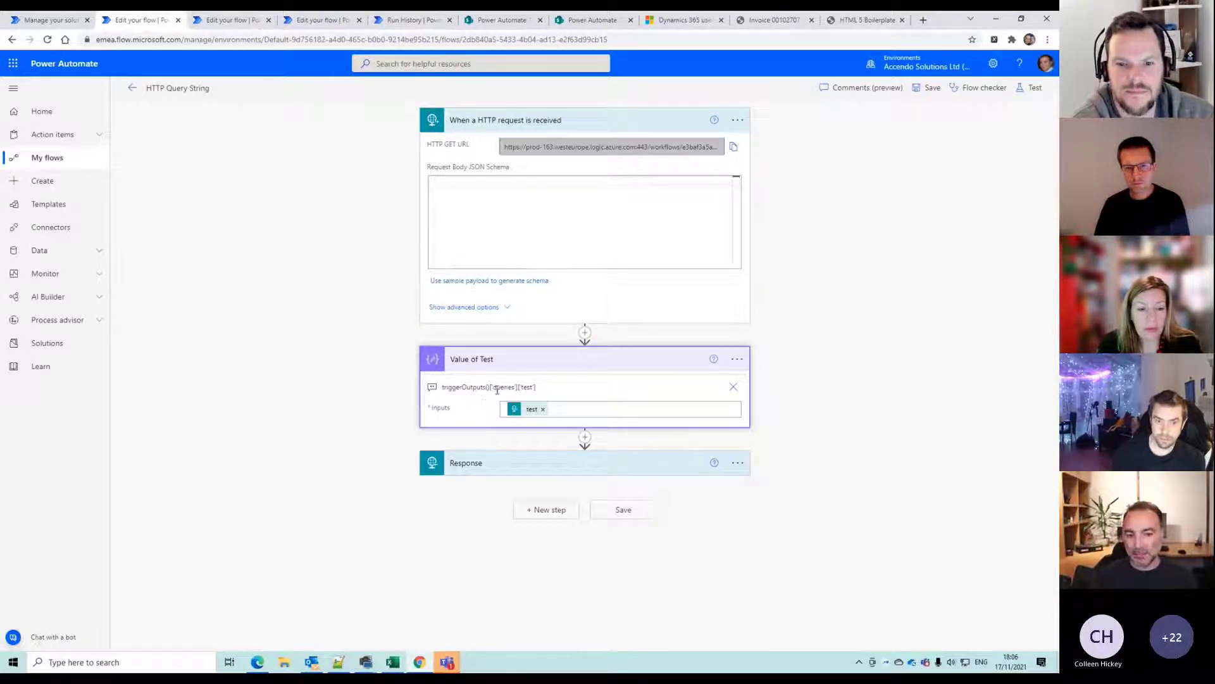
pyautogui.click(539, 462)
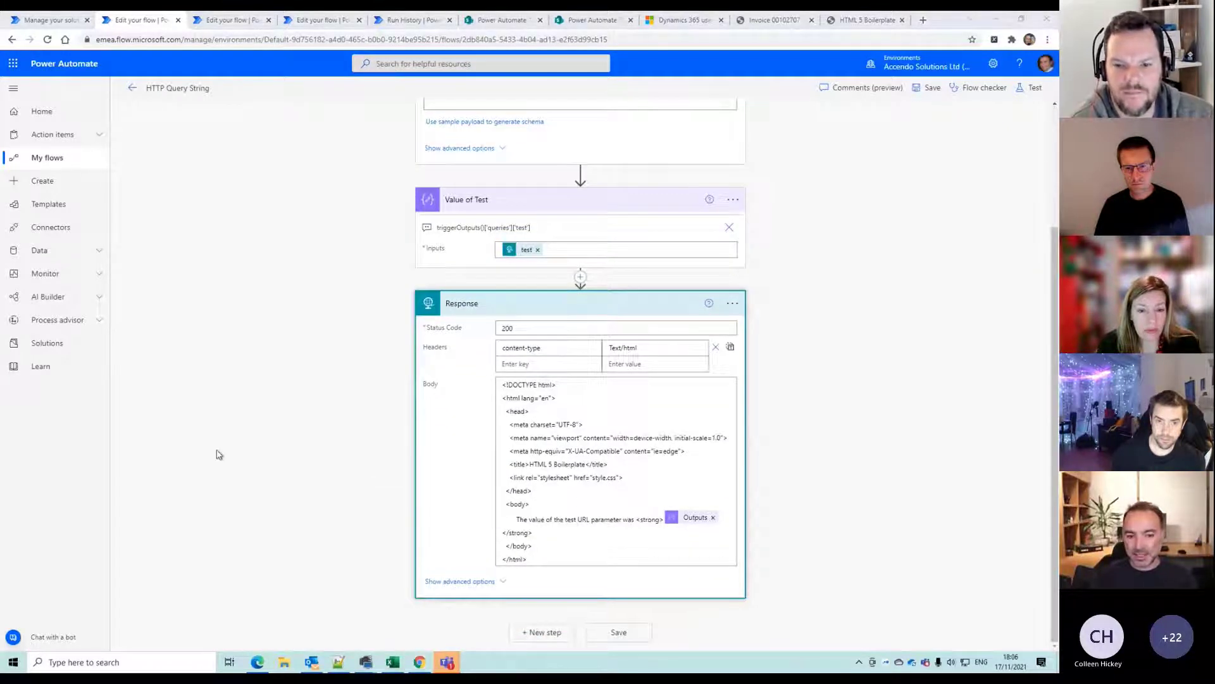
pyautogui.moveTo(506, 385); pyautogui.dragTo(560, 555)
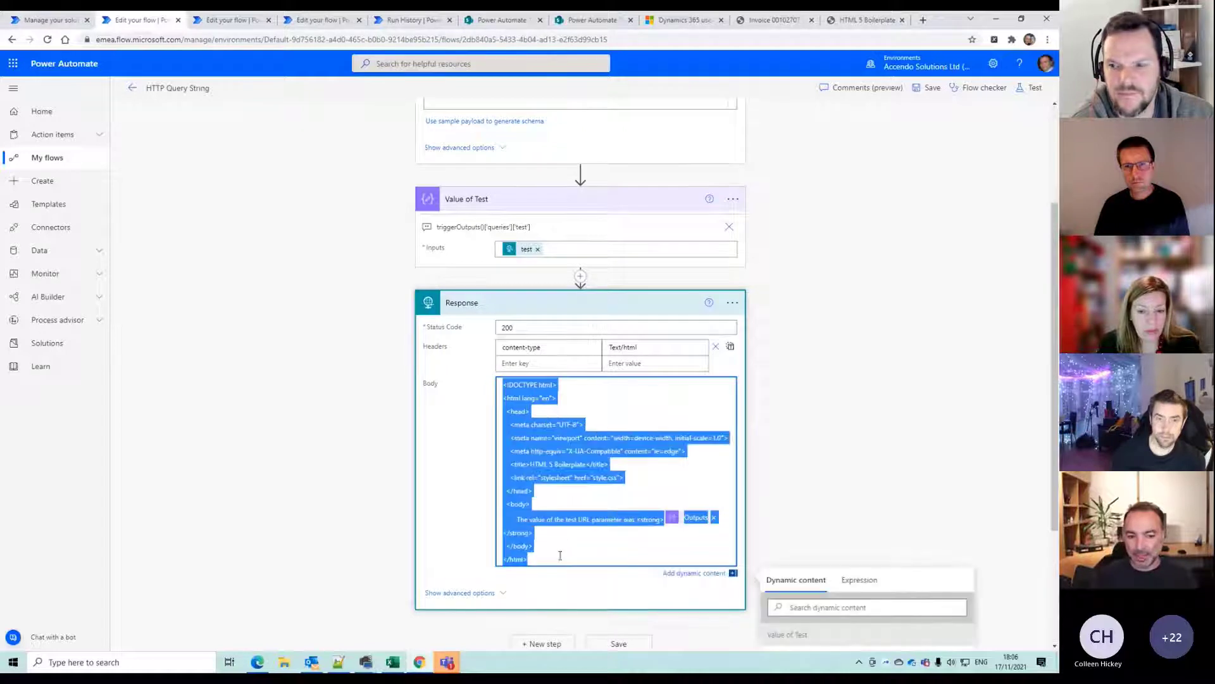
pyautogui.click(674, 551)
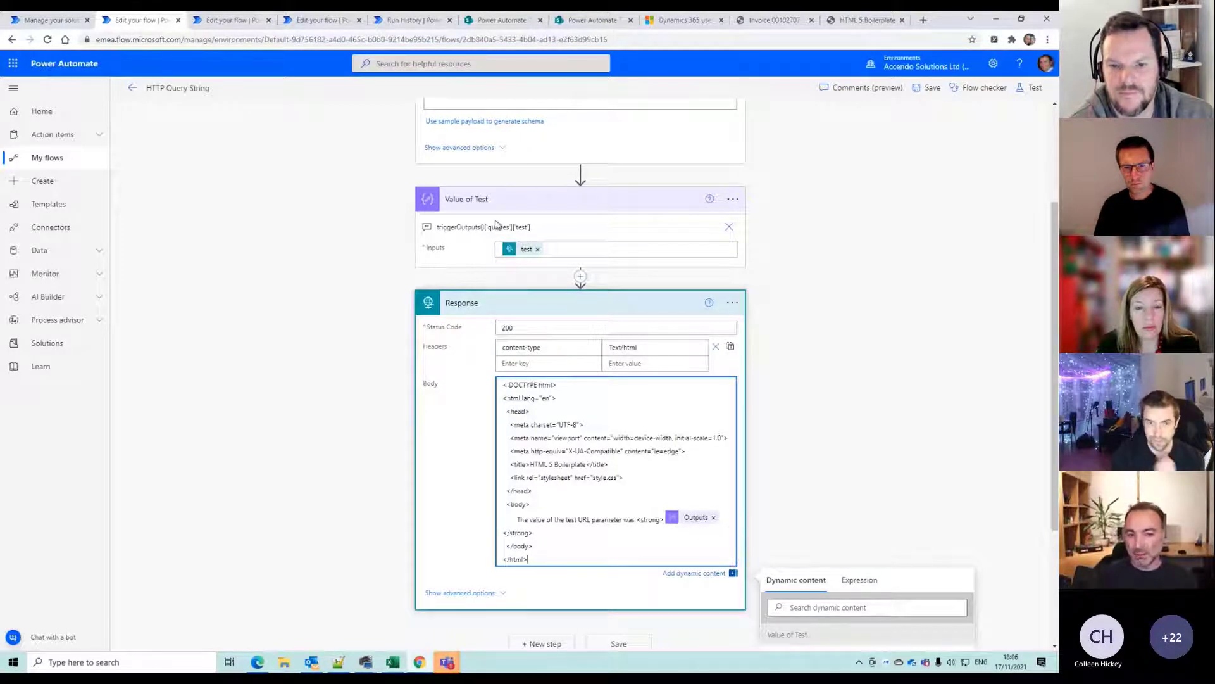
# Show the HTTP request trigger's advanced options and examine the method and relativePath settings alongside the remaining actions
pyautogui.scroll(3, 538, 279)
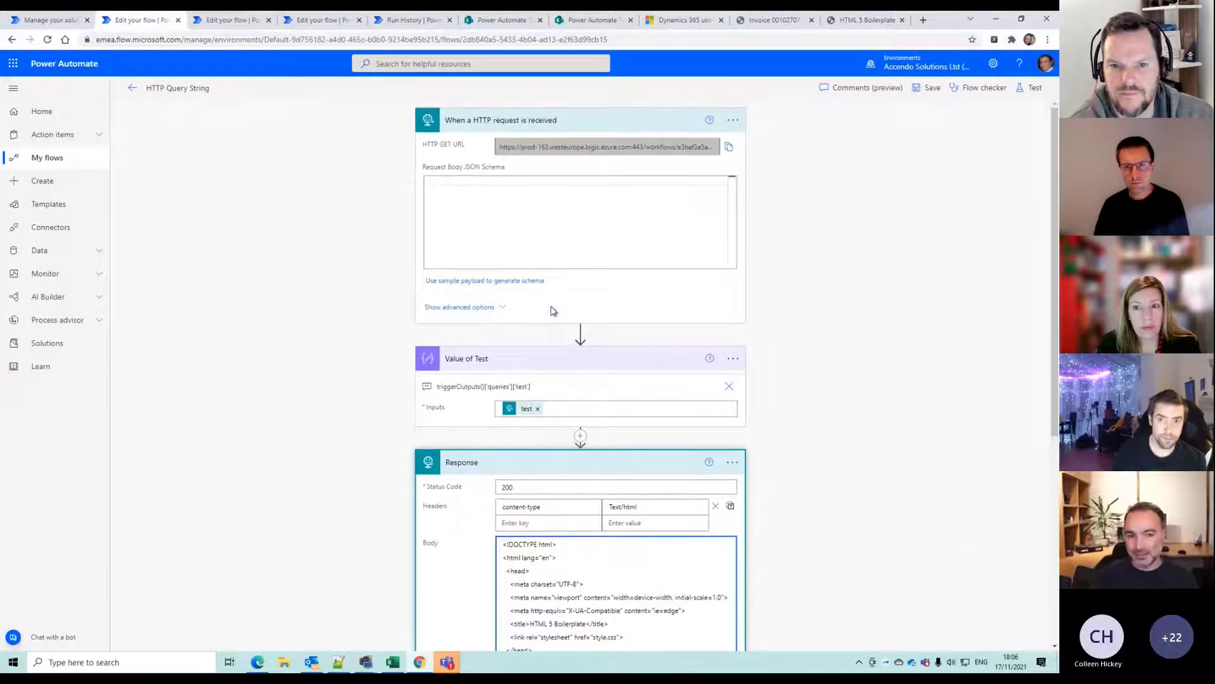
pyautogui.scroll(-2, 608, 418)
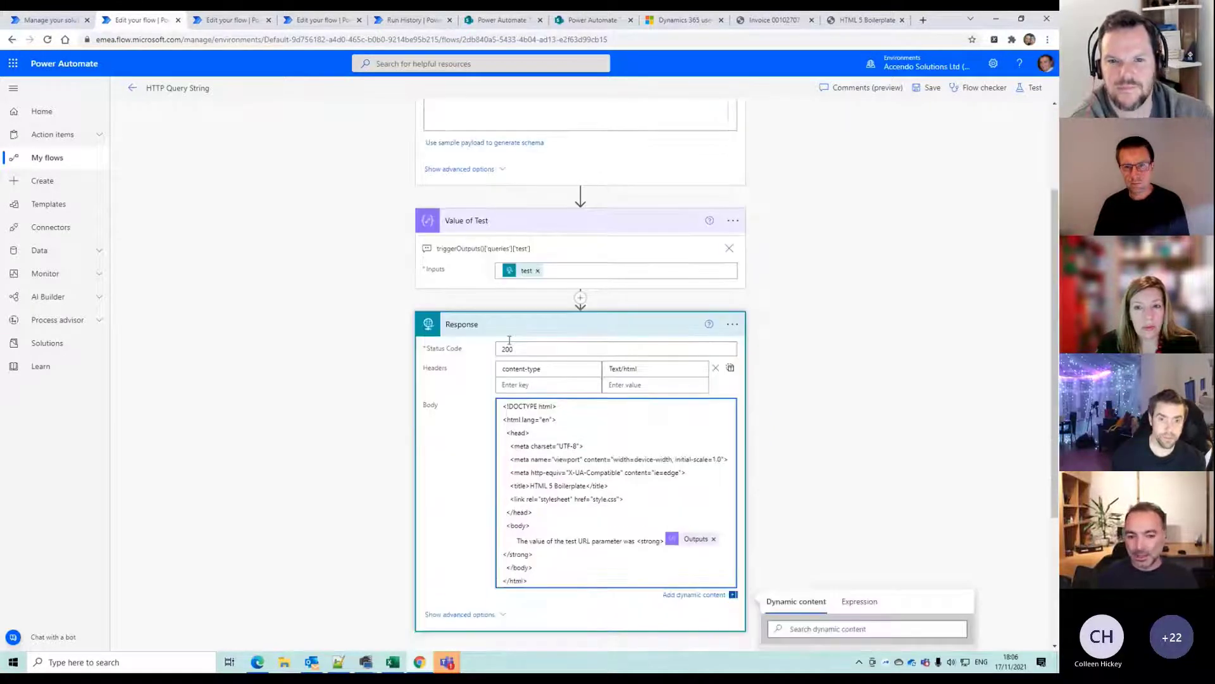
pyautogui.scroll(2, 525, 260)
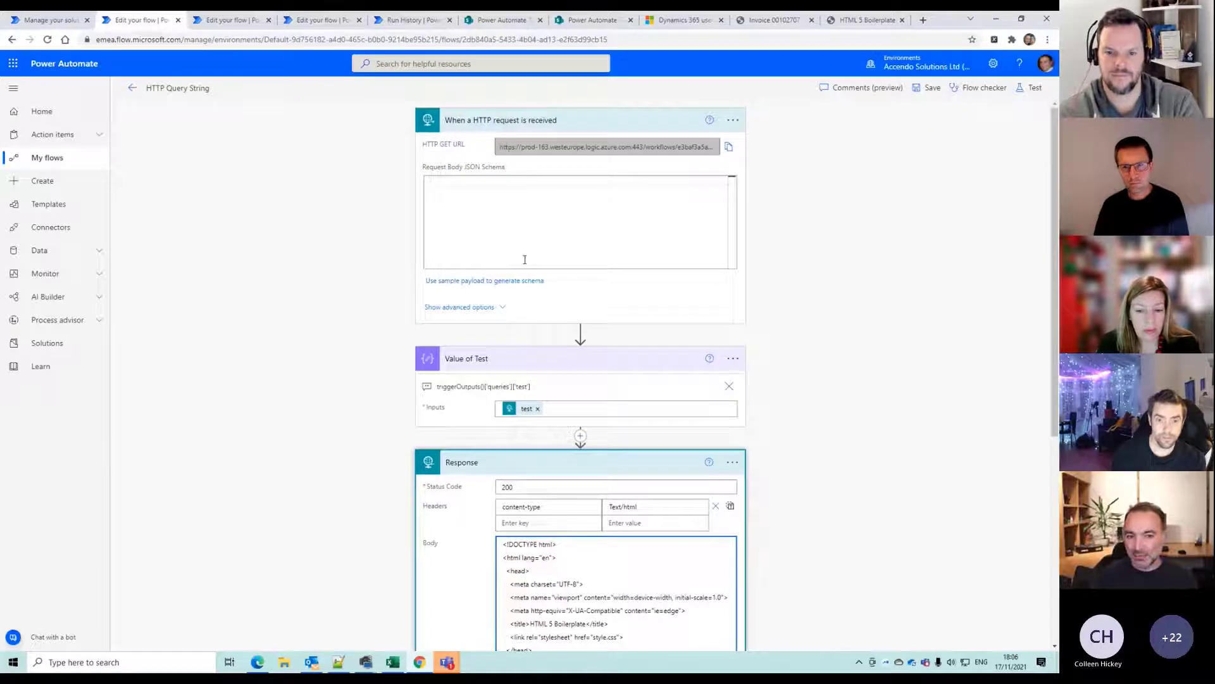
pyautogui.click(478, 307)
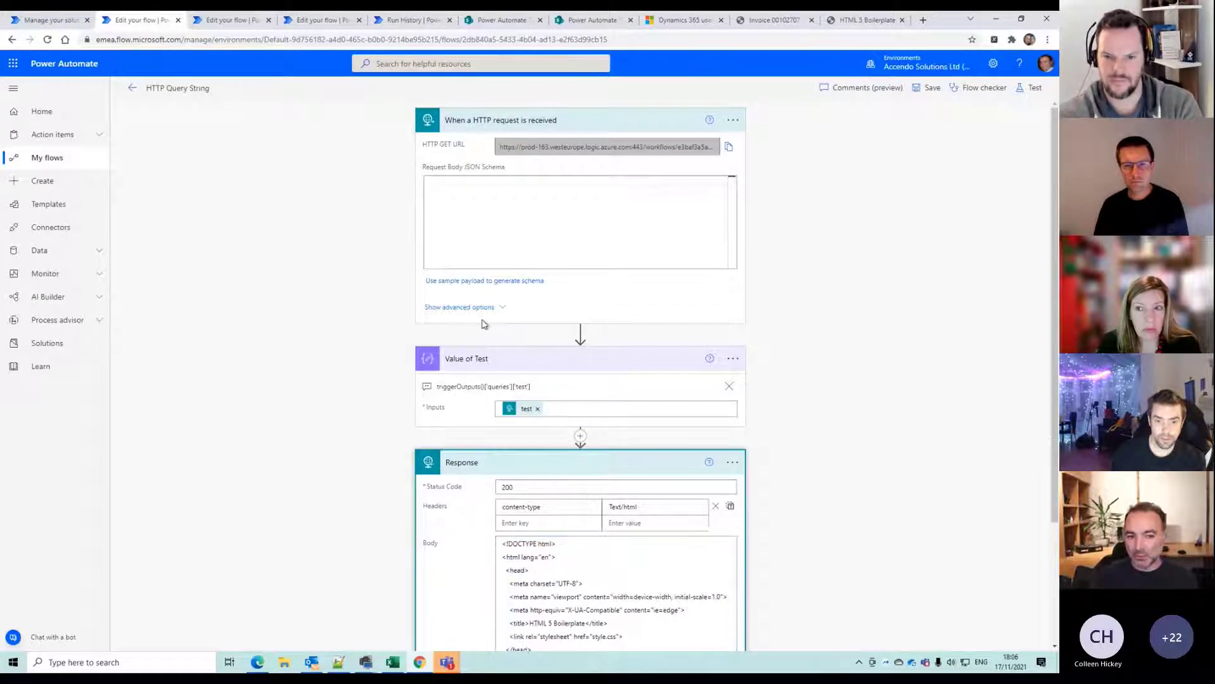
pyautogui.click(523, 326)
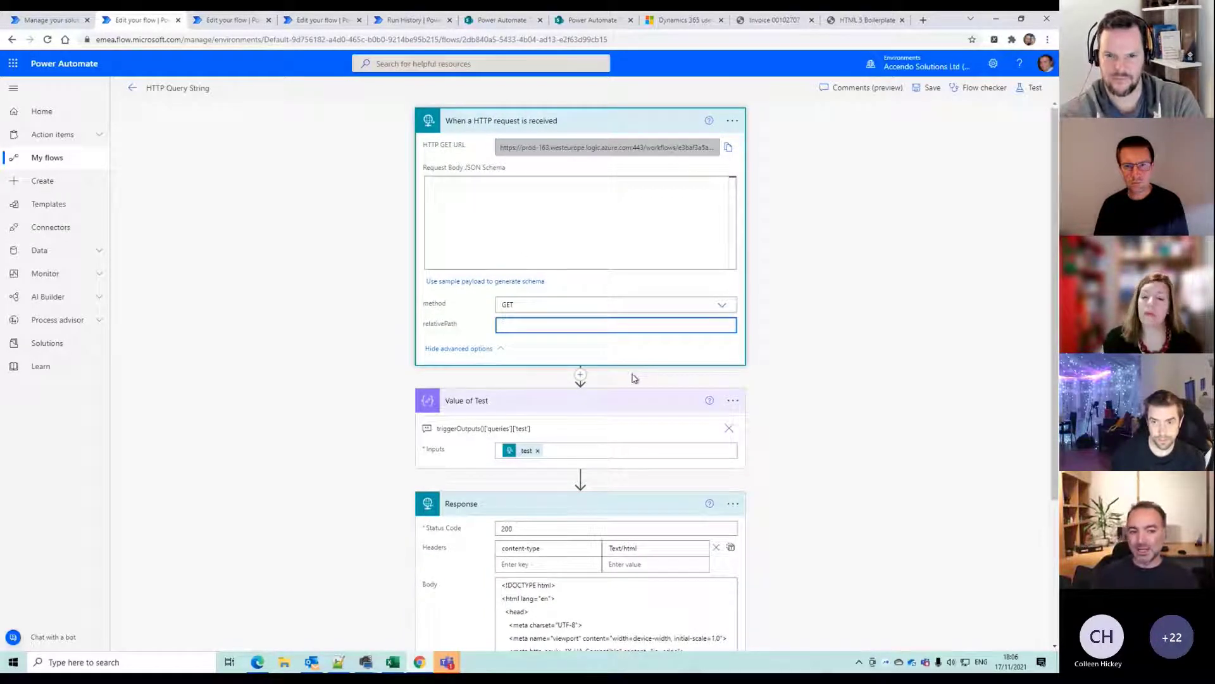
pyautogui.scroll(-1, 627, 387)
pyautogui.scroll(-3, 616, 387)
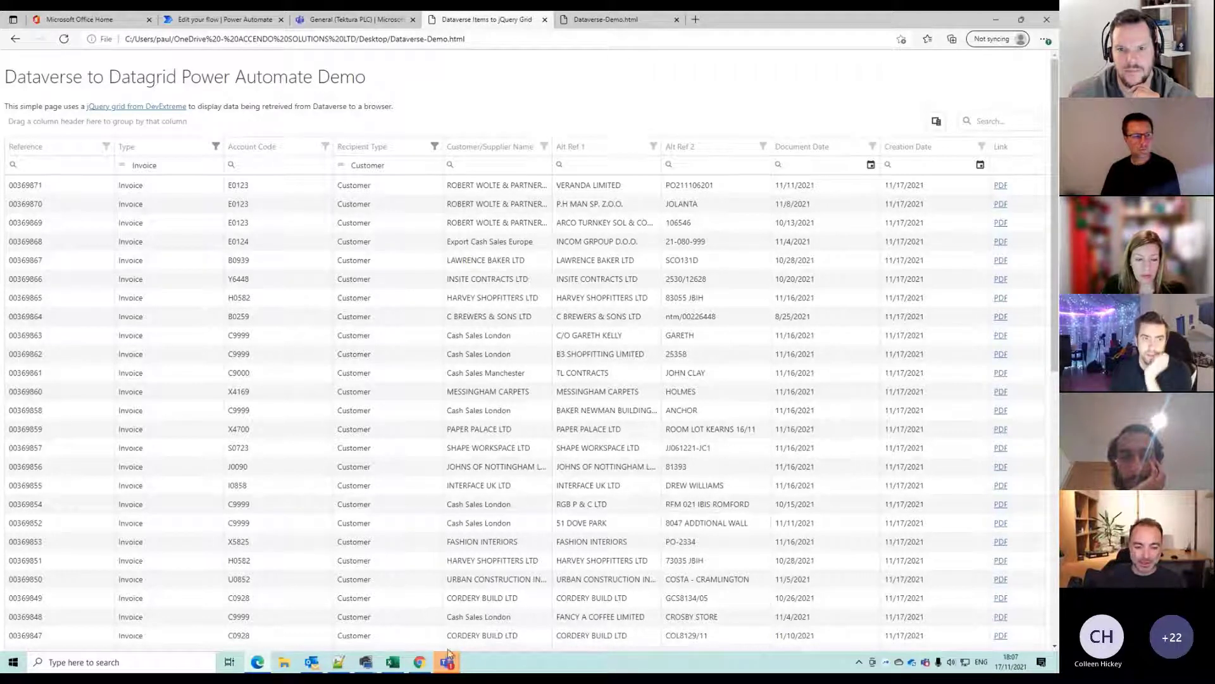
# Switch to Microsoft Teams, review the meeting chat's messages about changing the HTTP trigger URL, and return to the call window
pyautogui.moveTo(446, 662)
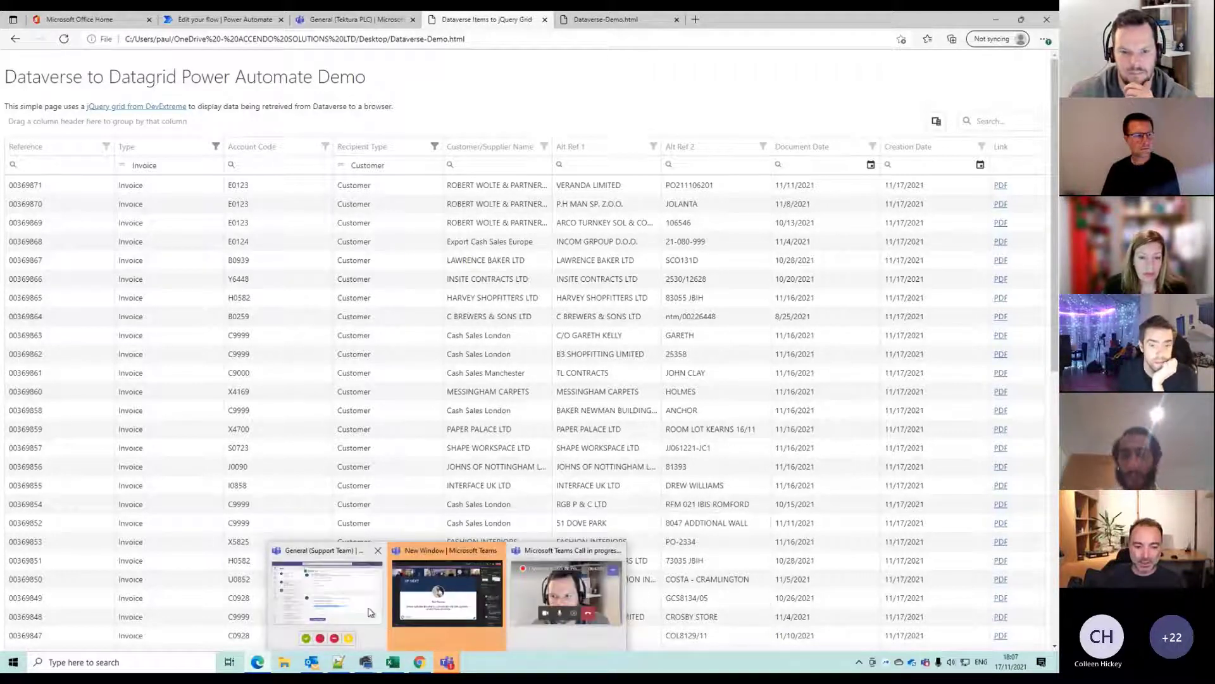
pyautogui.click(447, 595)
pyautogui.click(257, 292)
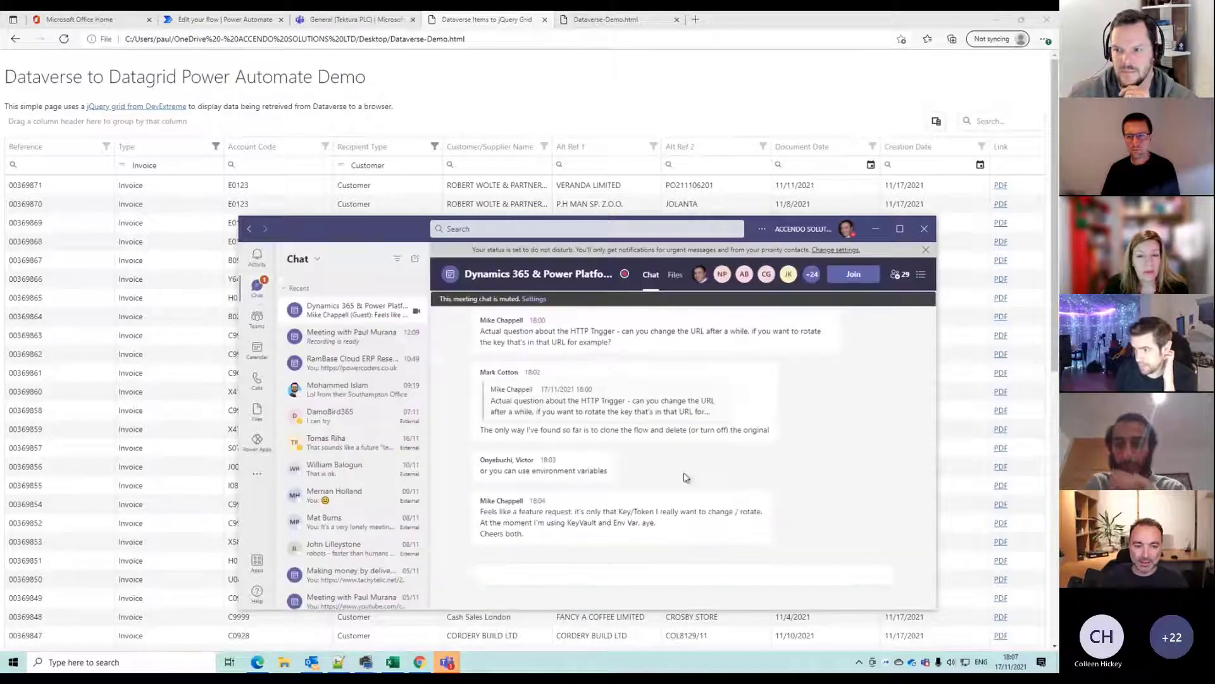
pyautogui.click(447, 662)
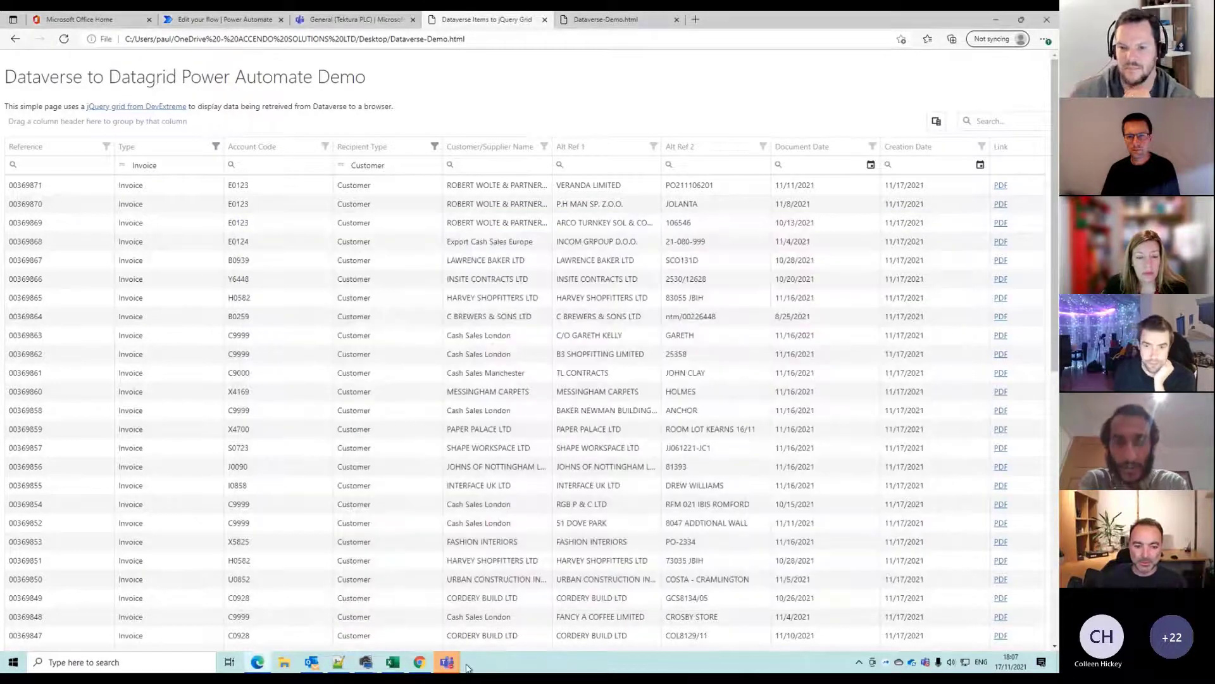
pyautogui.moveTo(447, 663)
pyautogui.moveTo(364, 604)
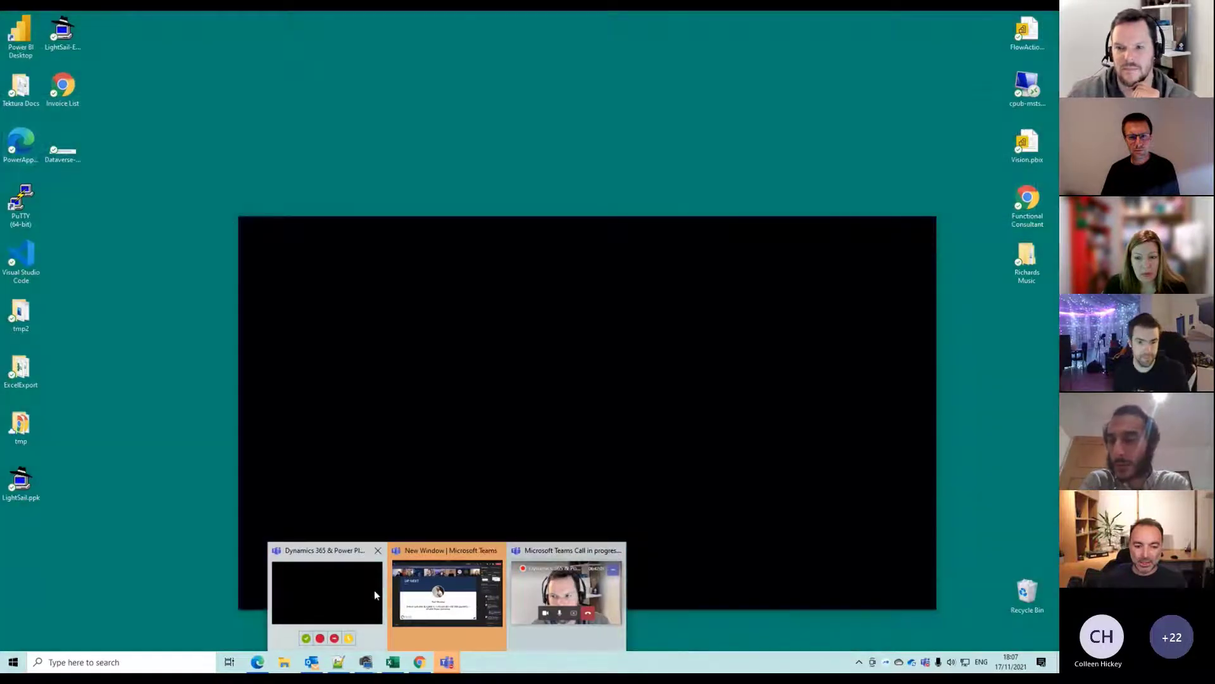
pyautogui.click(374, 590)
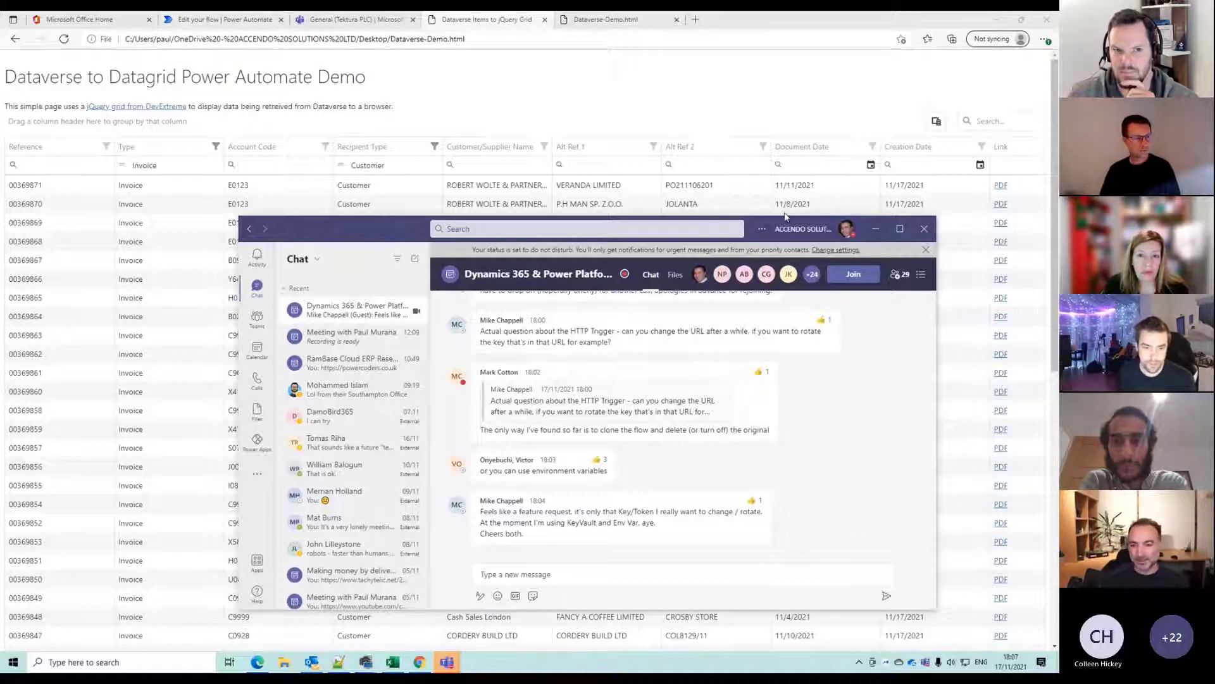
pyautogui.click(354, 309)
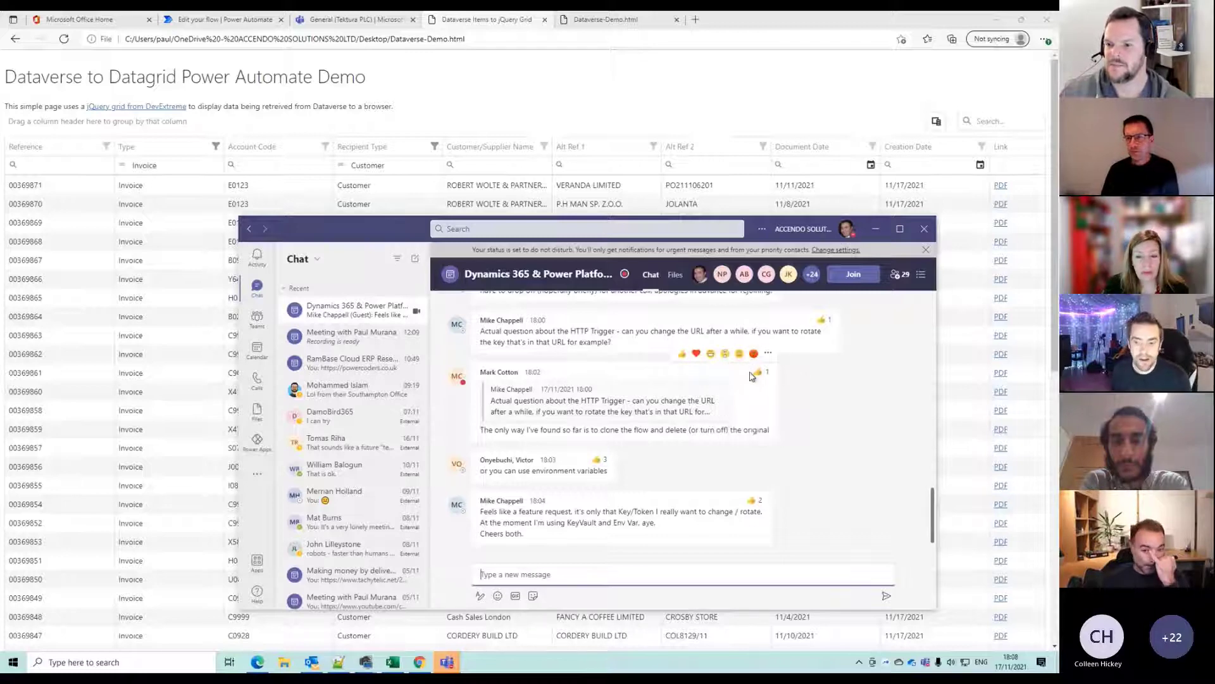
pyautogui.click(876, 229)
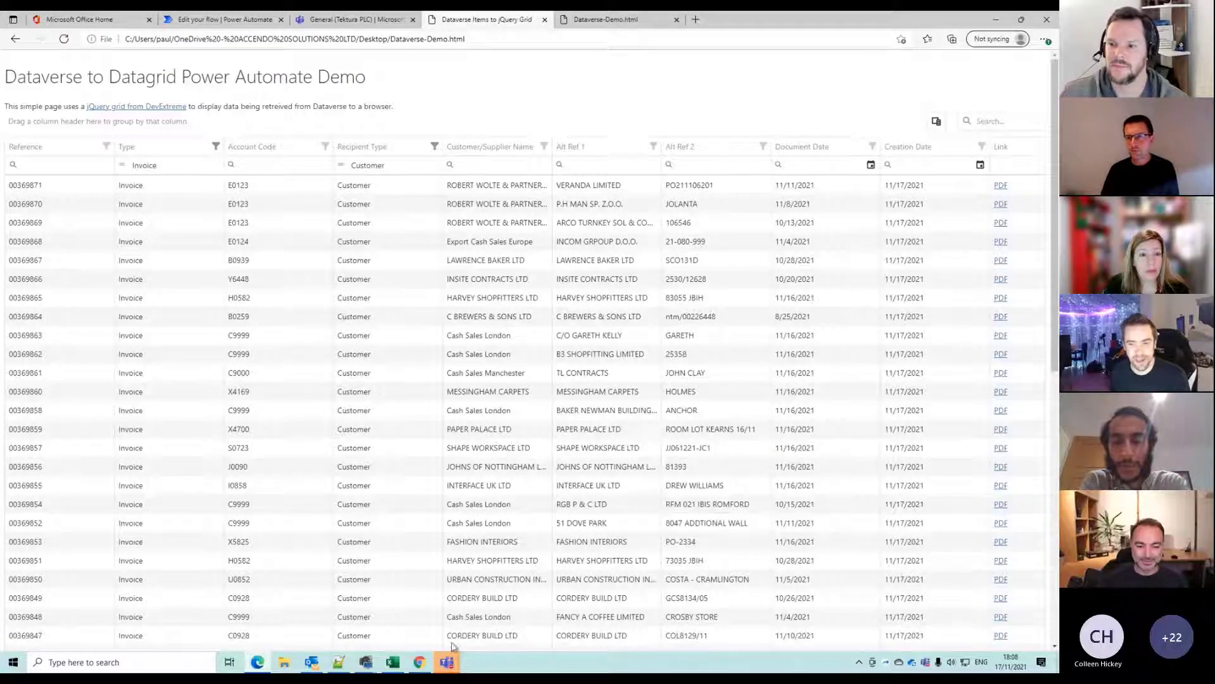
pyautogui.moveTo(448, 649)
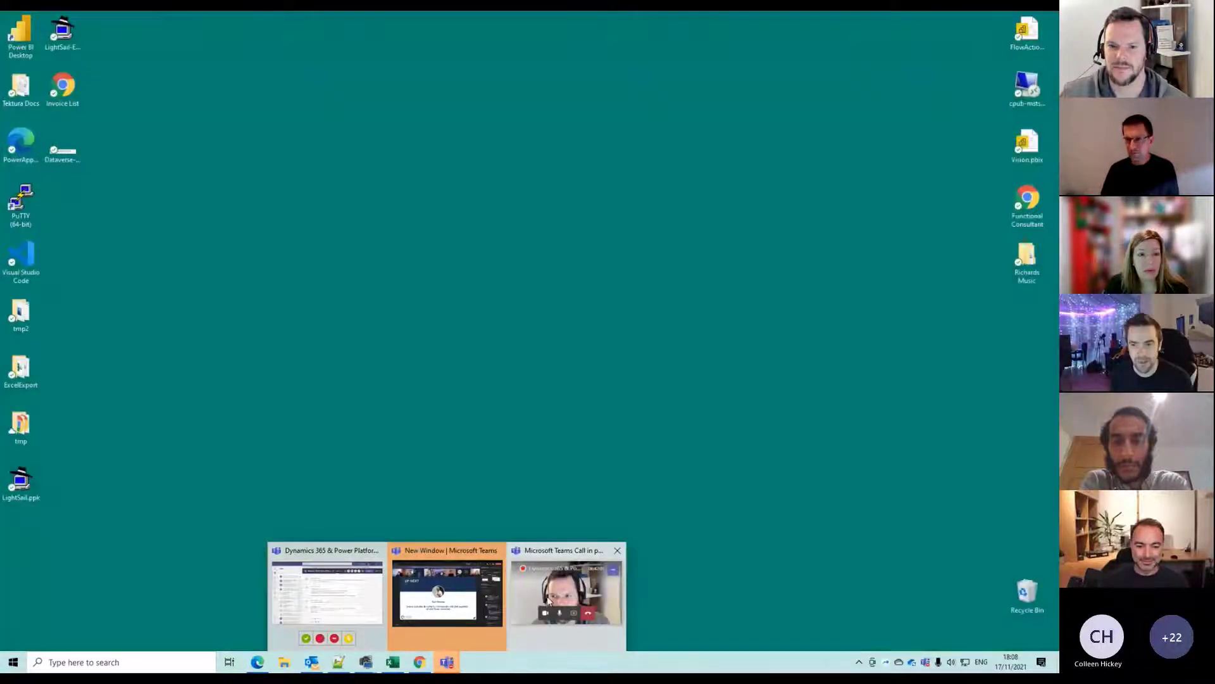
pyautogui.click(548, 600)
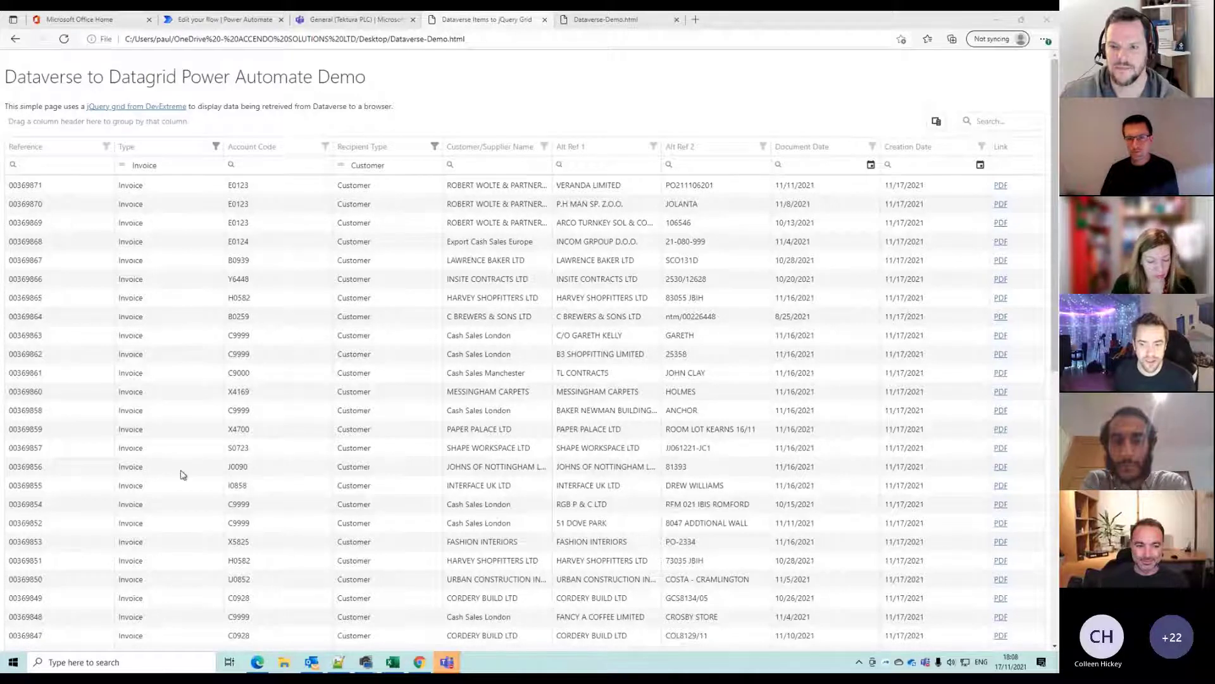
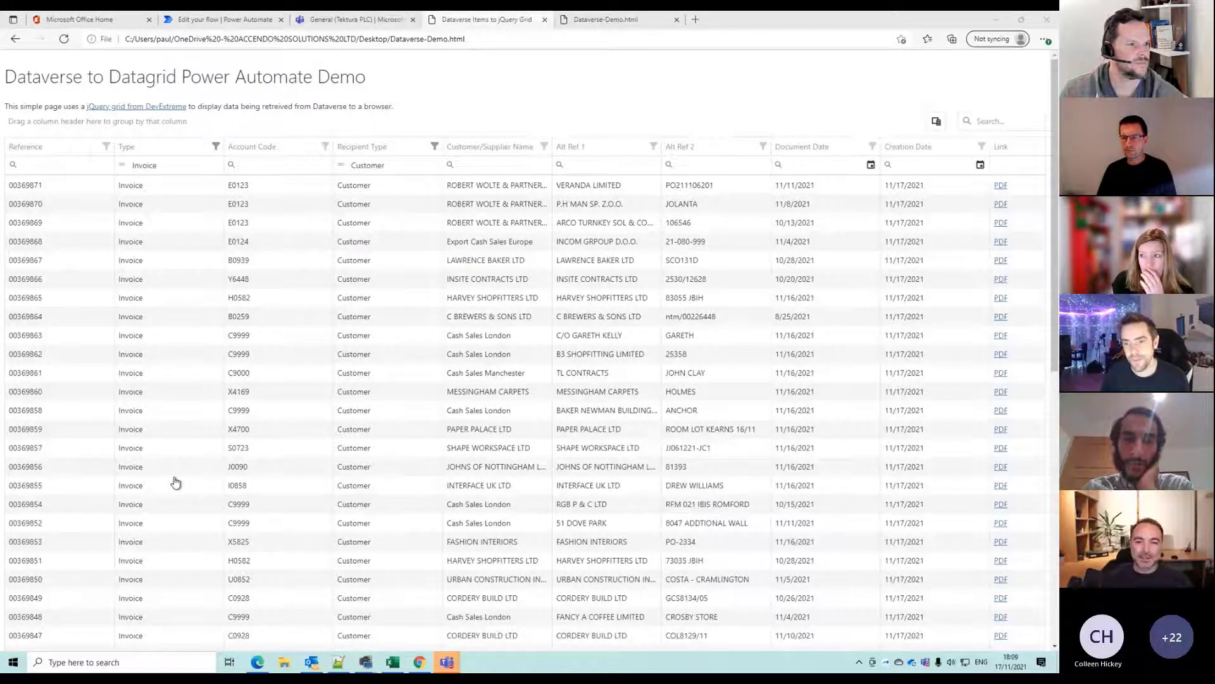
# Switch to Chrome, search the web for "tachytelic secure http request", and open the TachyTelic.Net article on securing the HTTP request trigger
pyautogui.click(696, 20)
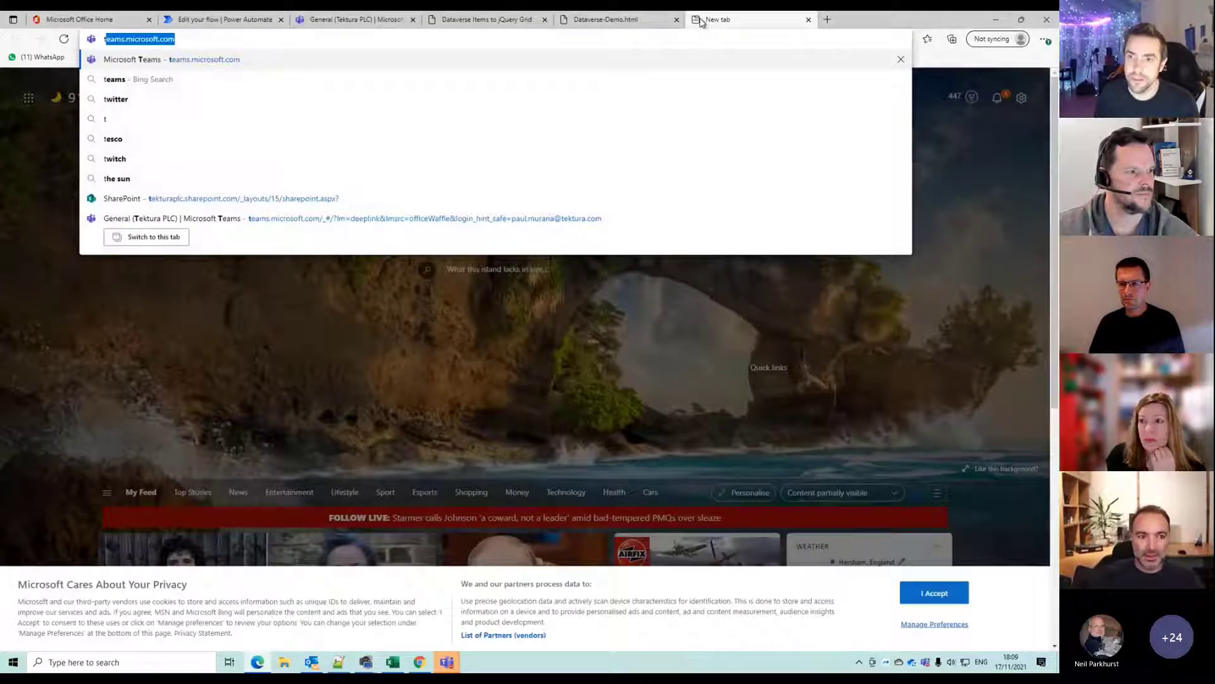
pyautogui.click(808, 20)
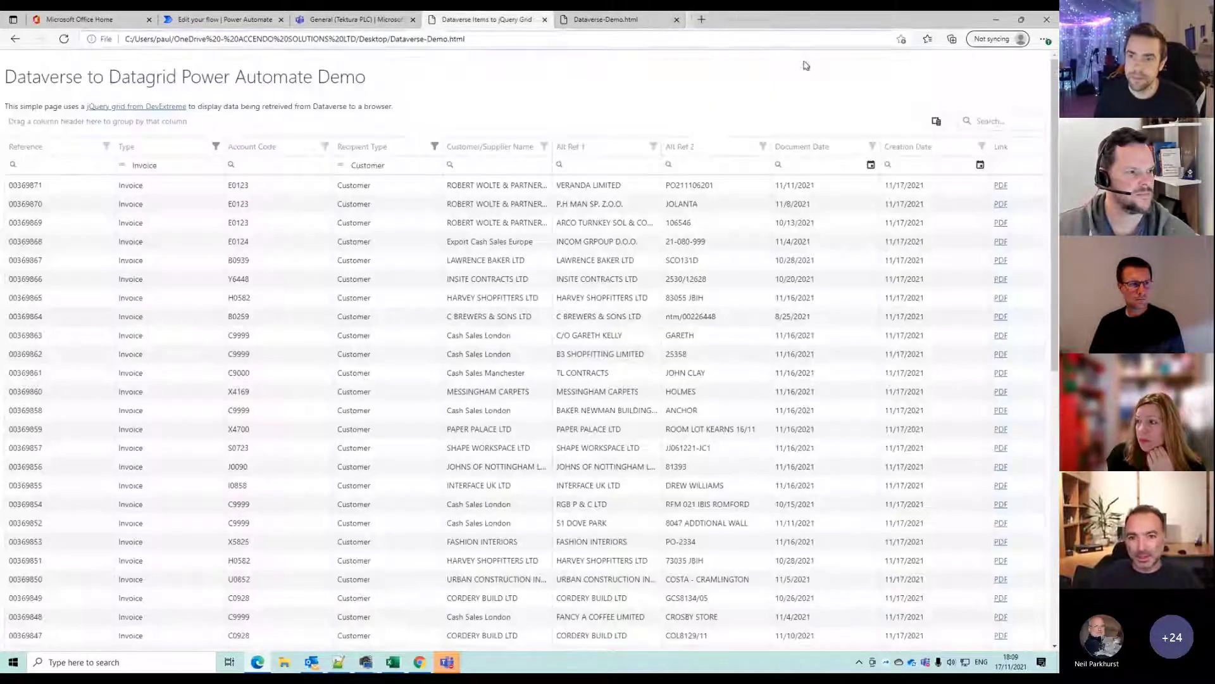
pyautogui.click(420, 662)
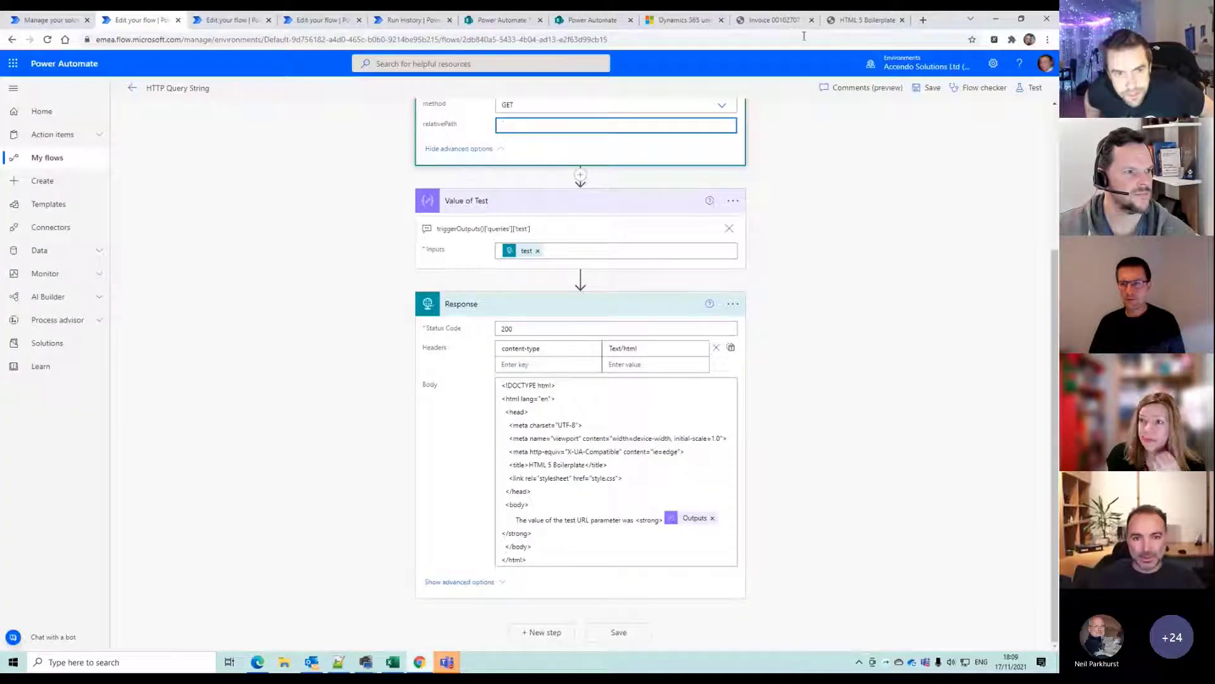
pyautogui.click(923, 20)
pyautogui.write('tachyt')
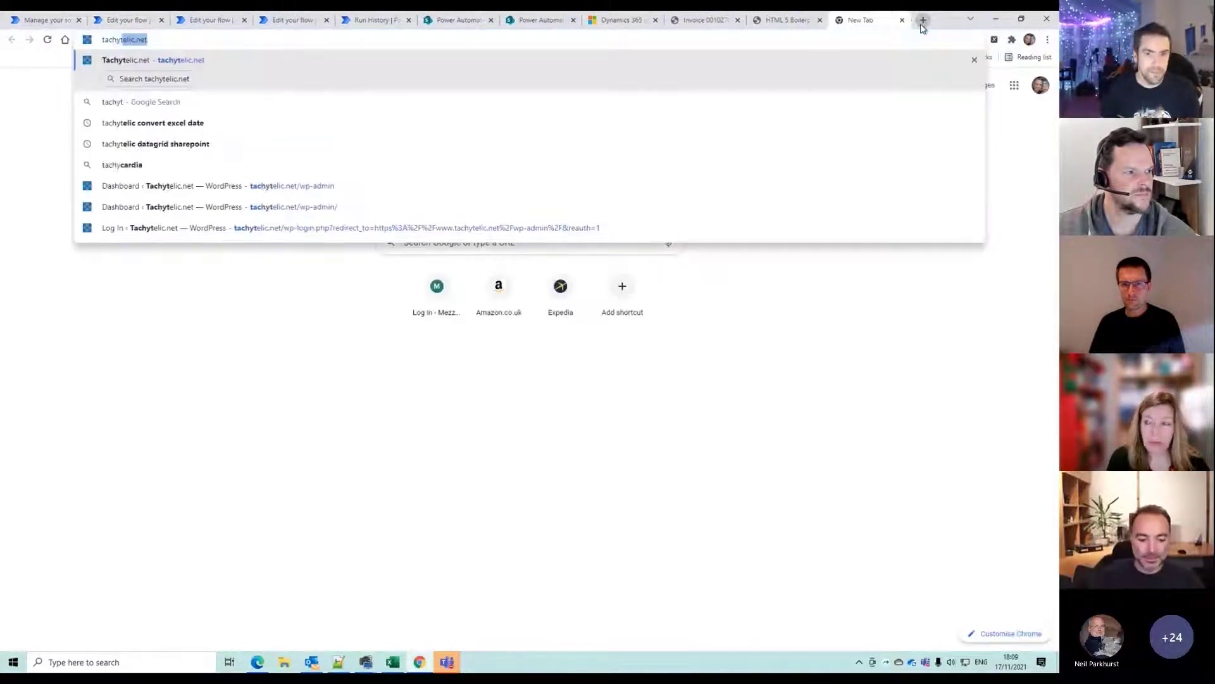
pyautogui.write('elic secure ht')
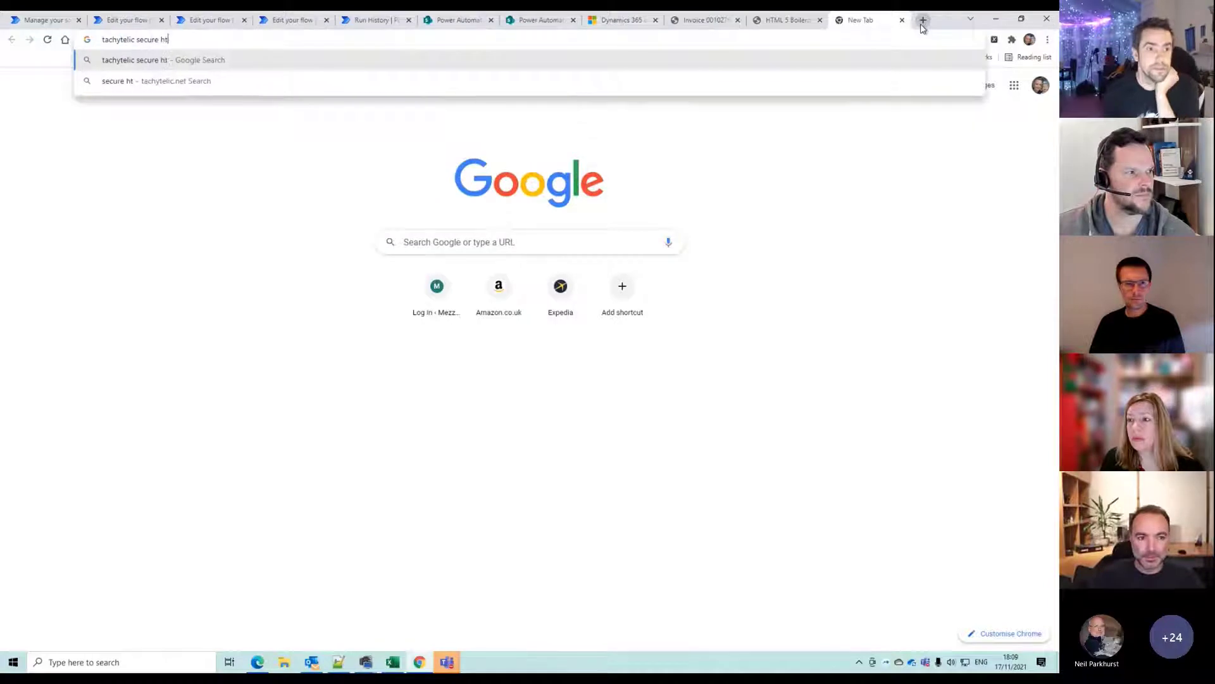
pyautogui.write('tp request')
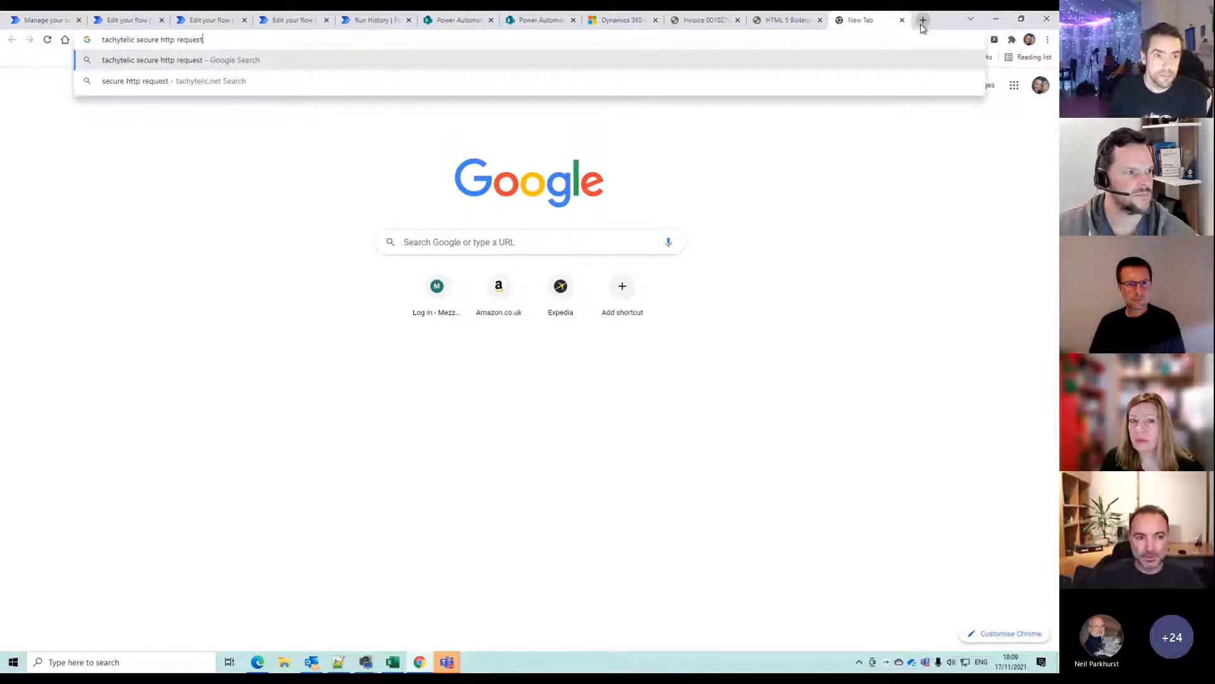
pyautogui.press('Return')
pyautogui.click(323, 174)
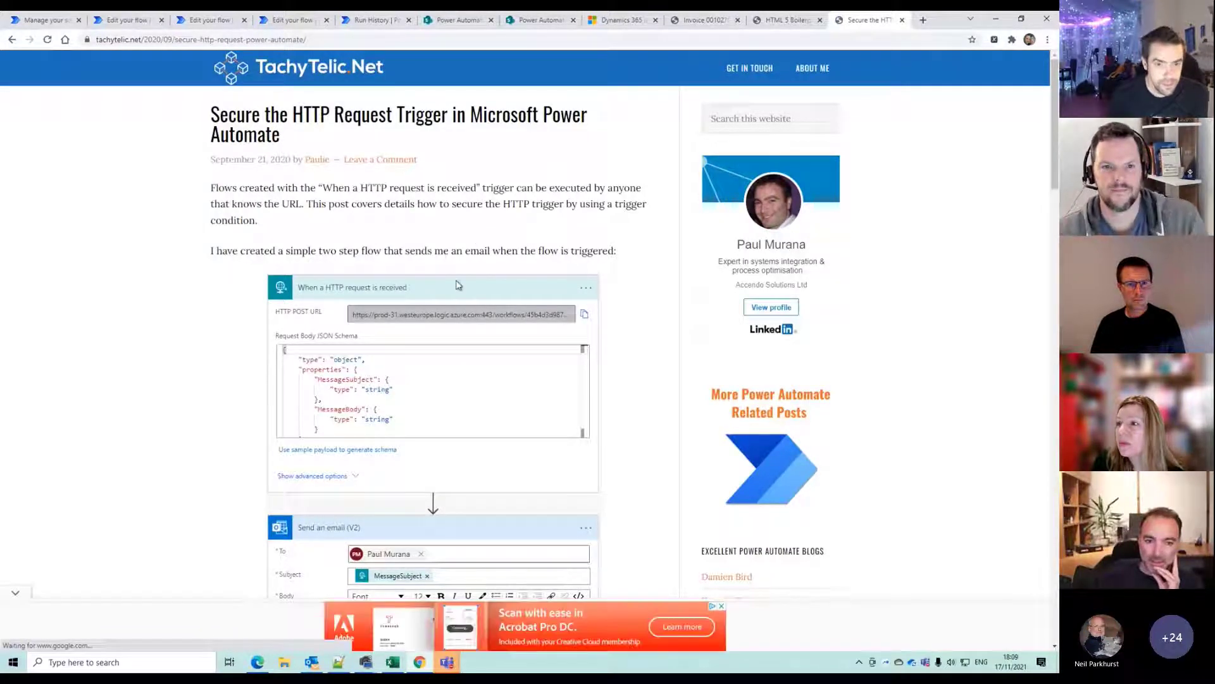
# Examine the article's trigger condition settings, the runKey header expression, and the PowerShell security test code
pyautogui.scroll(-1, 485, 297)
pyautogui.scroll(-5, 486, 298)
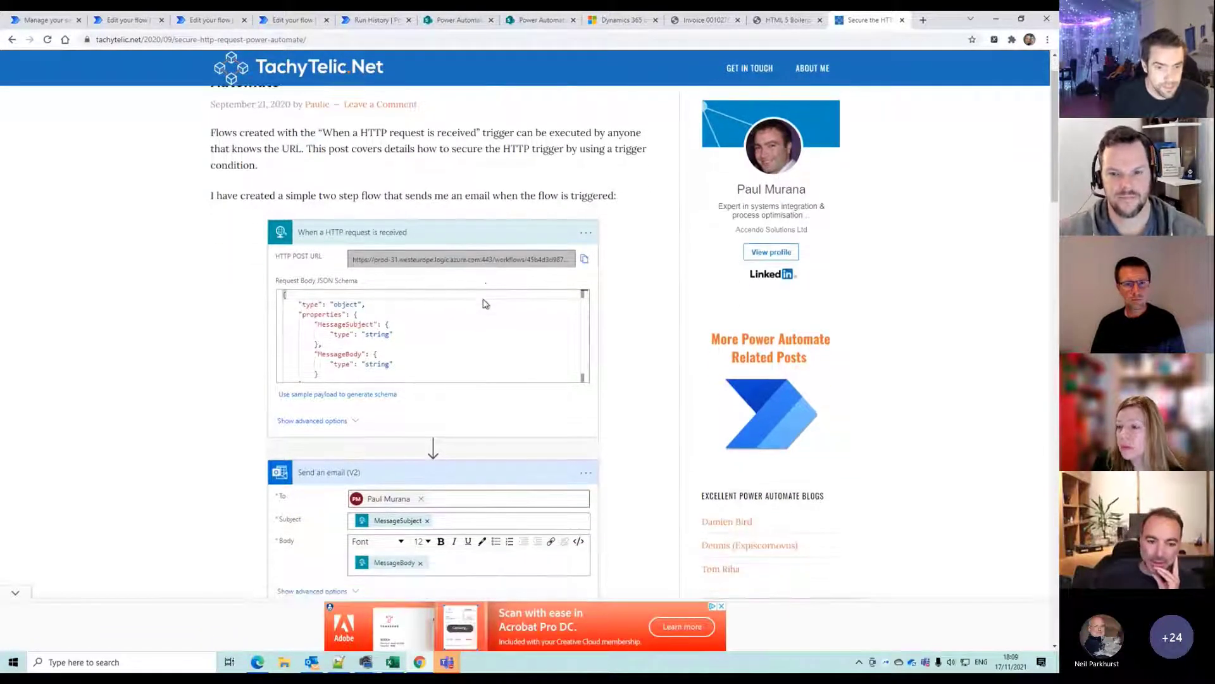
pyautogui.scroll(-5, 481, 293)
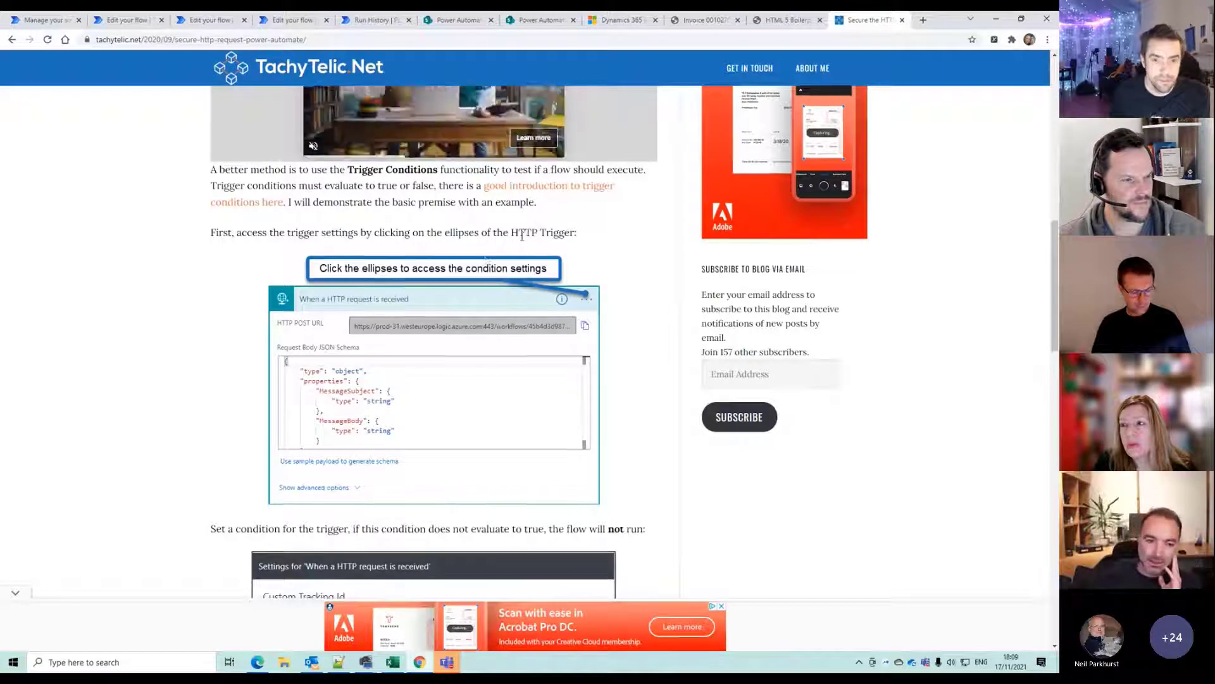
pyautogui.scroll(-1, 487, 247)
pyautogui.scroll(-5, 435, 255)
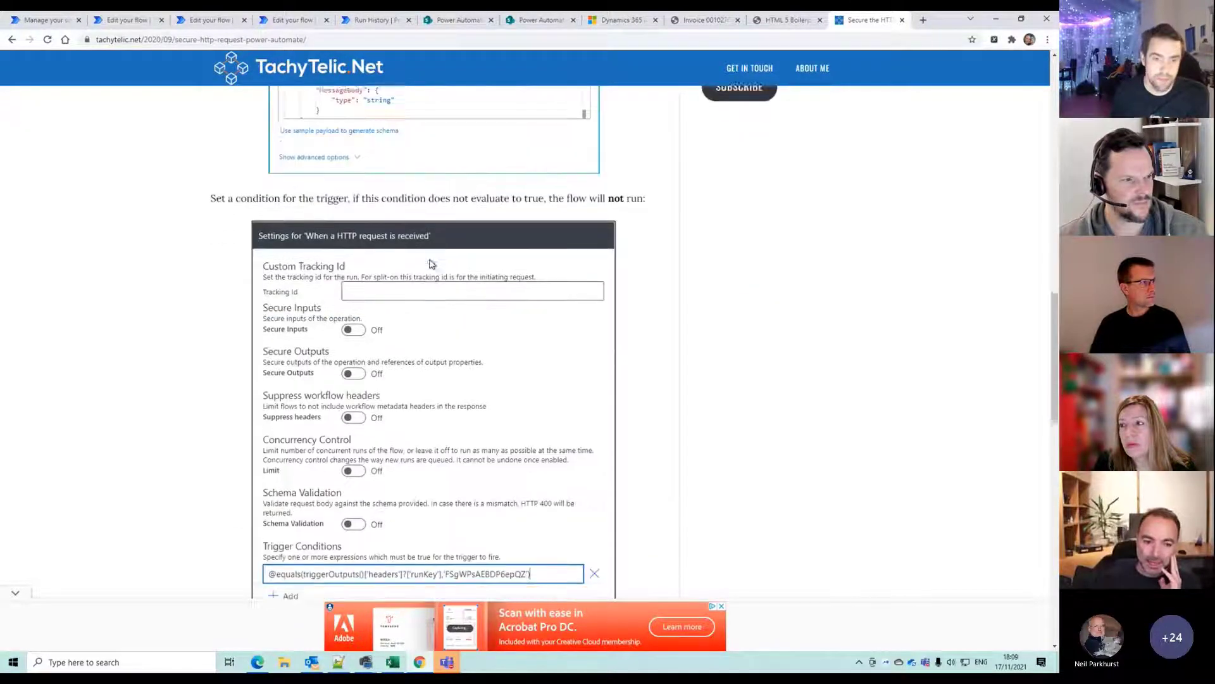
pyautogui.scroll(-1, 417, 331)
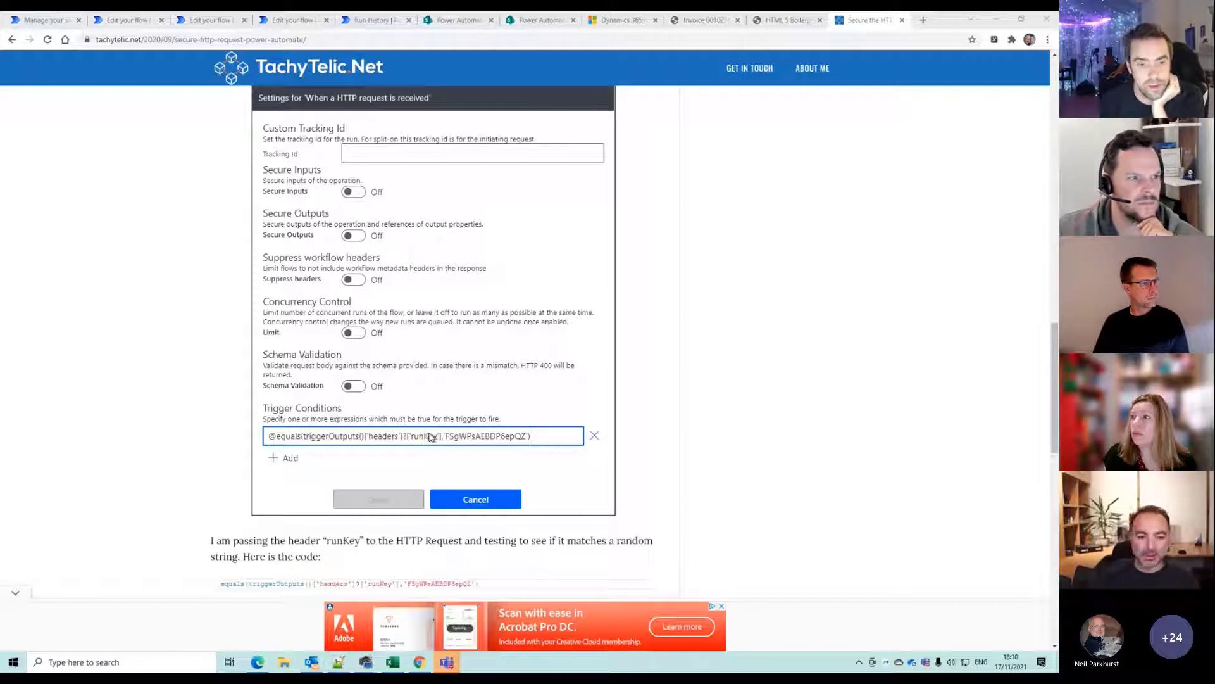
pyautogui.scroll(-2, 431, 437)
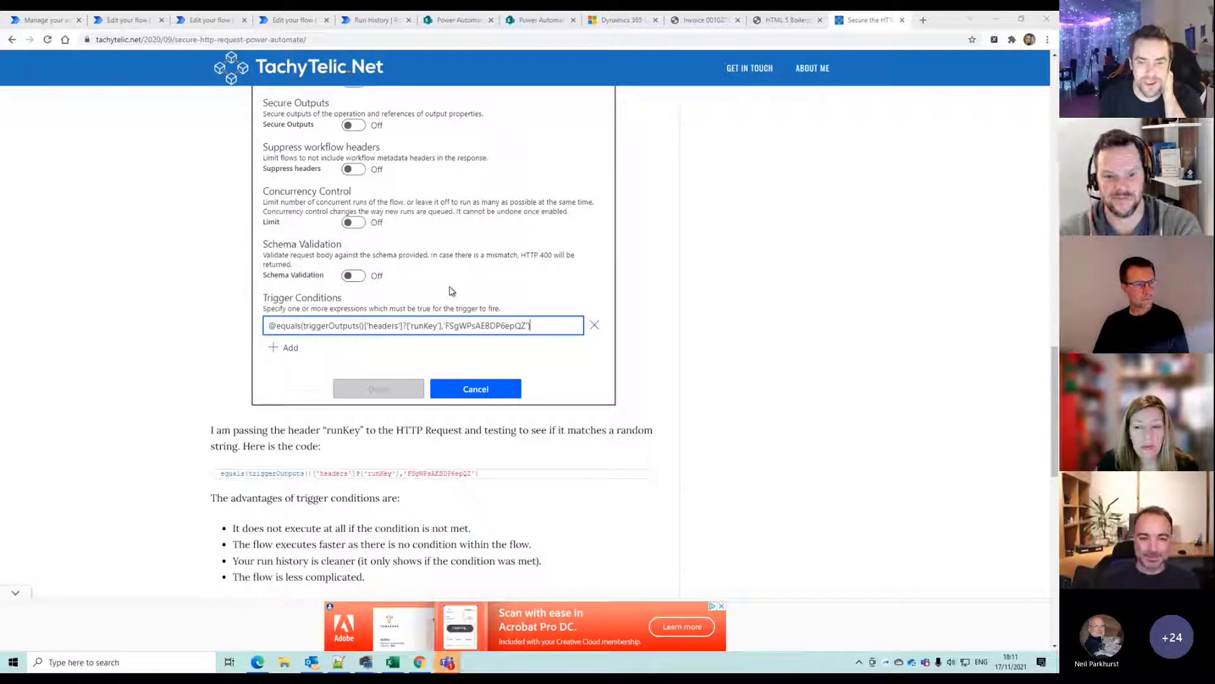
pyautogui.scroll(-2, 452, 291)
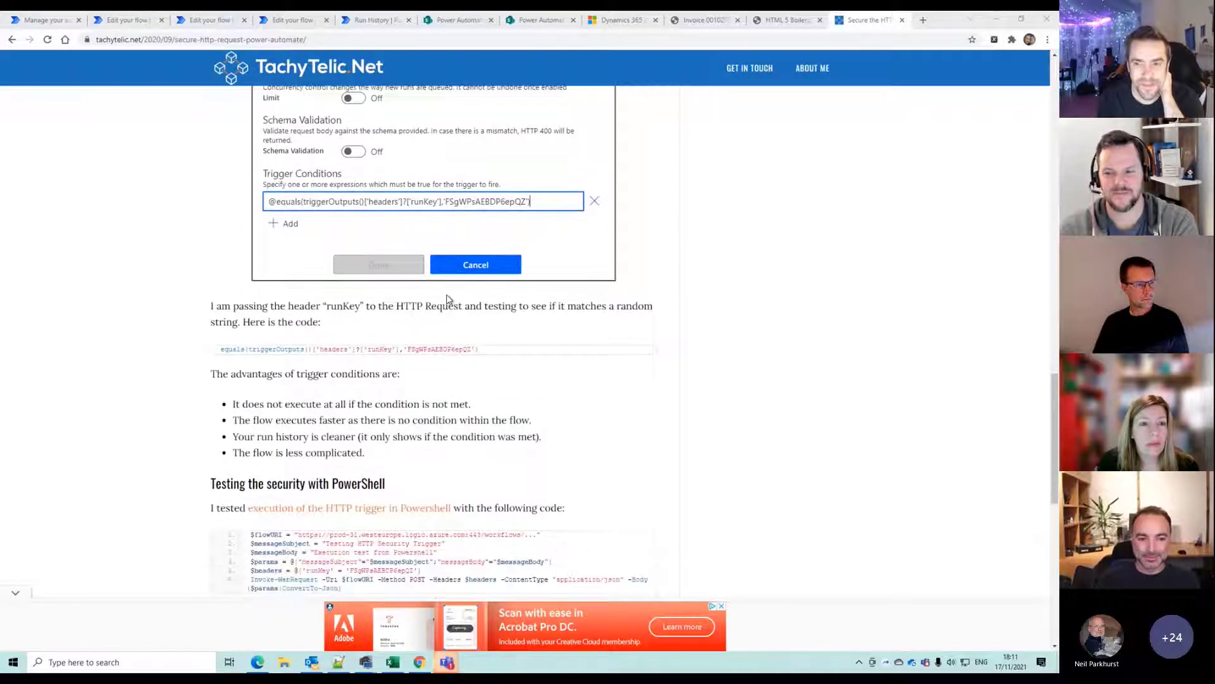
pyautogui.scroll(-2, 443, 330)
pyautogui.scroll(-1, 443, 331)
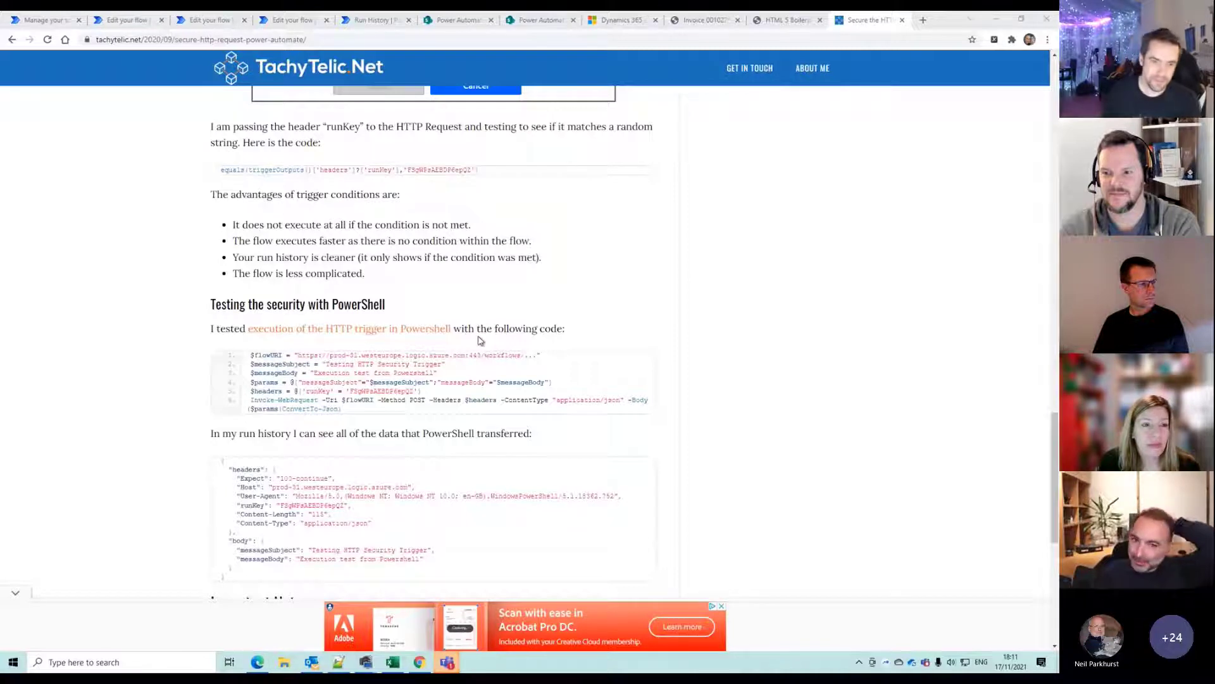
pyautogui.scroll(3, 481, 345)
# Search the web for "get more 5000 items sharepoint" and open the TachyTelic.Net article on getting more than 5000 items with Power Automate
pyautogui.click(439, 42)
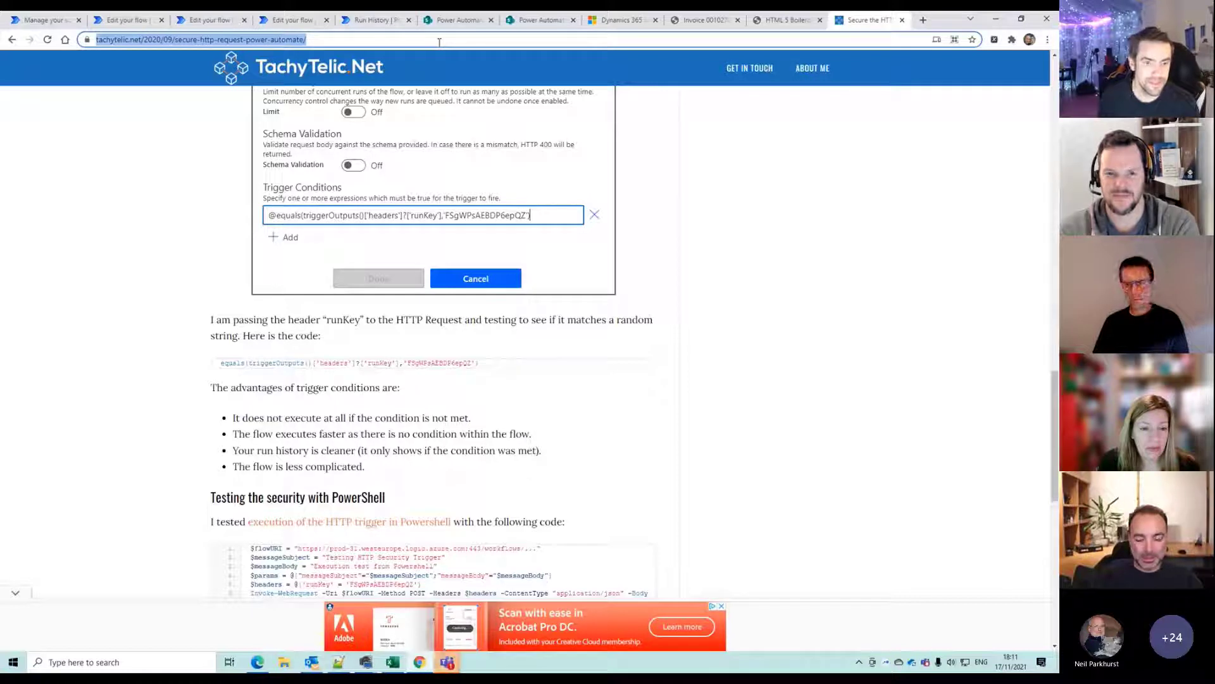
pyautogui.write('get more 5000 iterms')
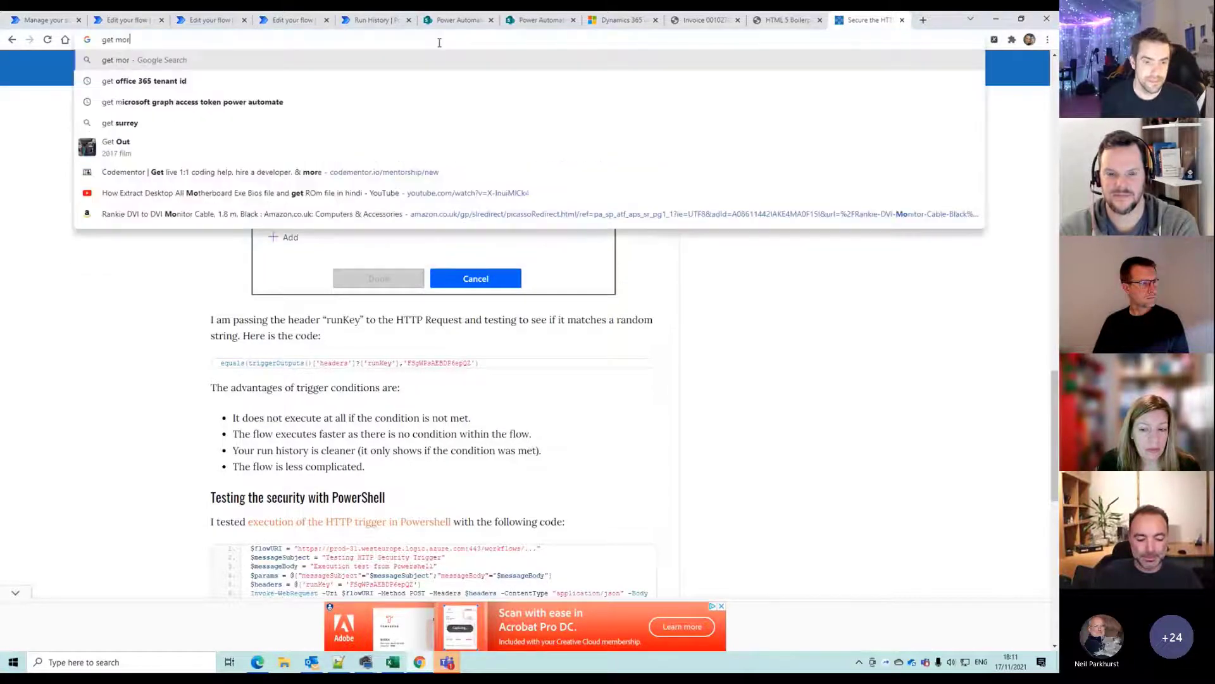
pyautogui.press('BackSpace')
pyautogui.press('BackSpace')
pyautogui.press('BackSpace')
pyautogui.press('BackSpace')
pyautogui.press('BackSpace')
pyautogui.write('ems sharepoint')
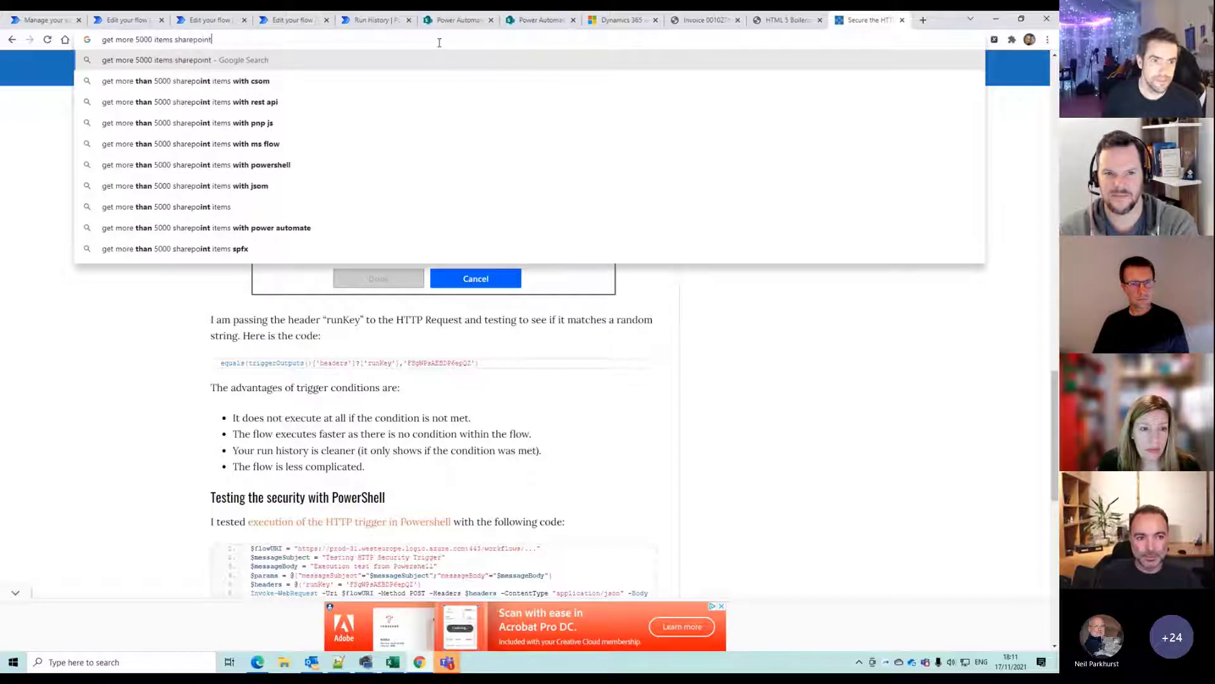
pyautogui.press('Return')
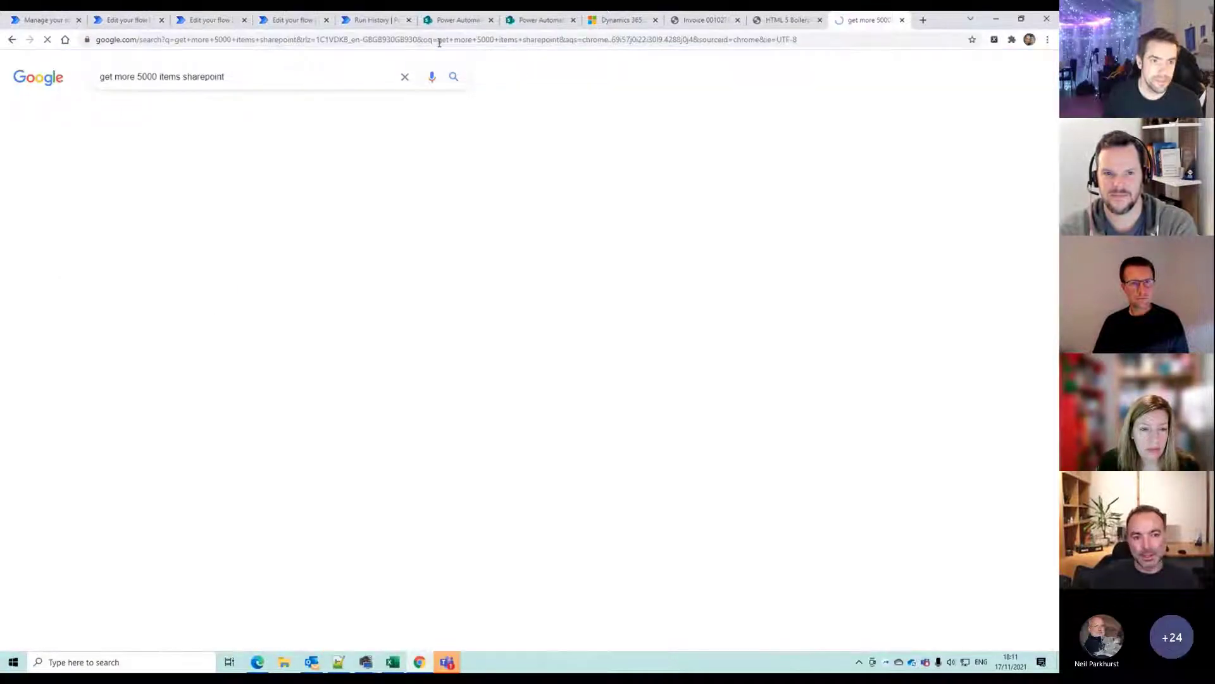
pyautogui.scroll(-2, 254, 201)
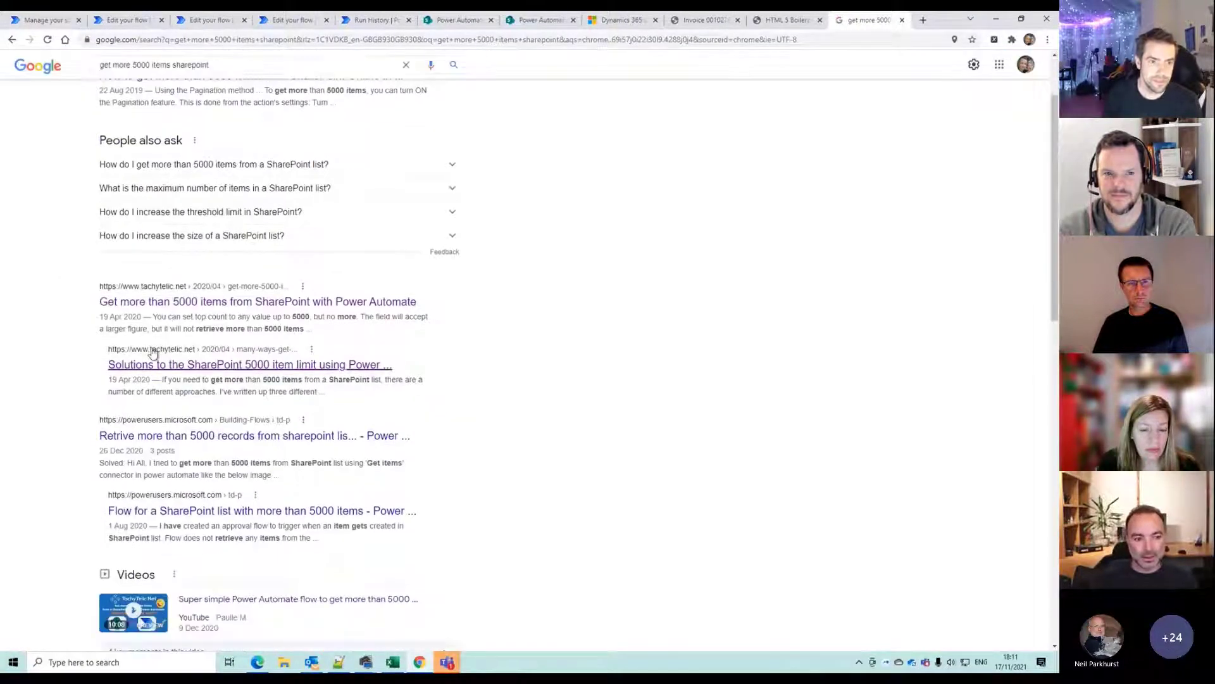
pyautogui.click(266, 302)
# Skim the article's Get items, Do until loop and Set variable instructions, and return to its introduction
pyautogui.scroll(-3, 519, 354)
pyautogui.scroll(-20, 481, 335)
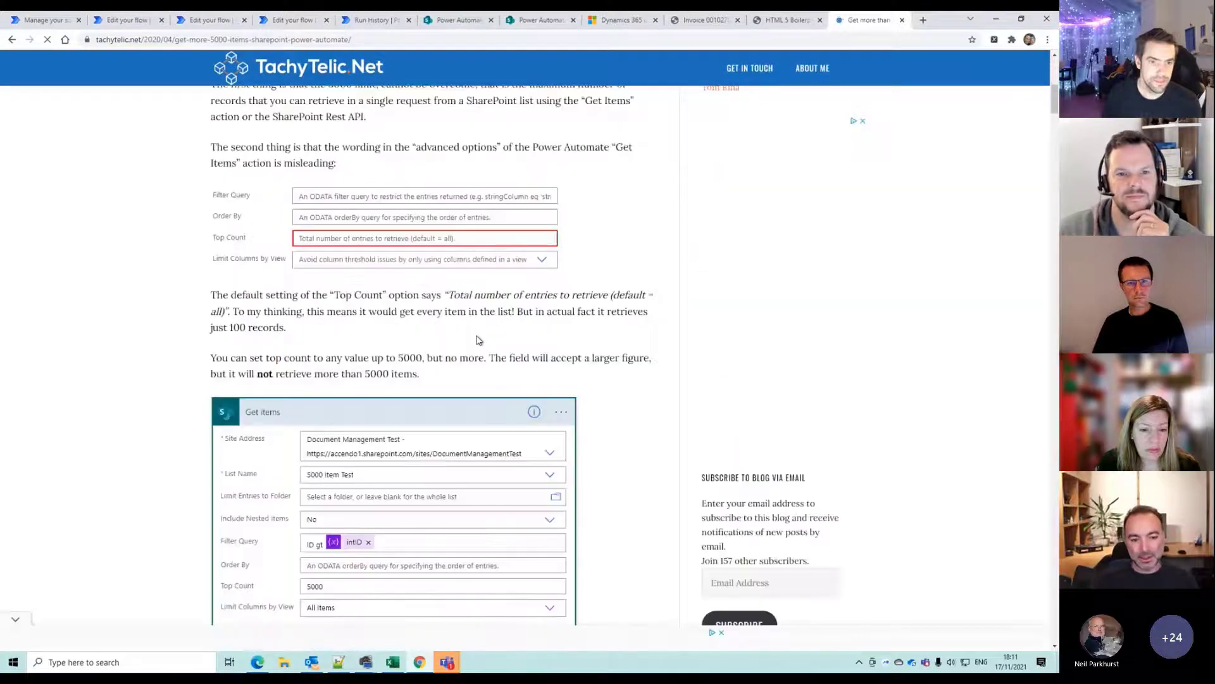
pyautogui.scroll(-20, 468, 343)
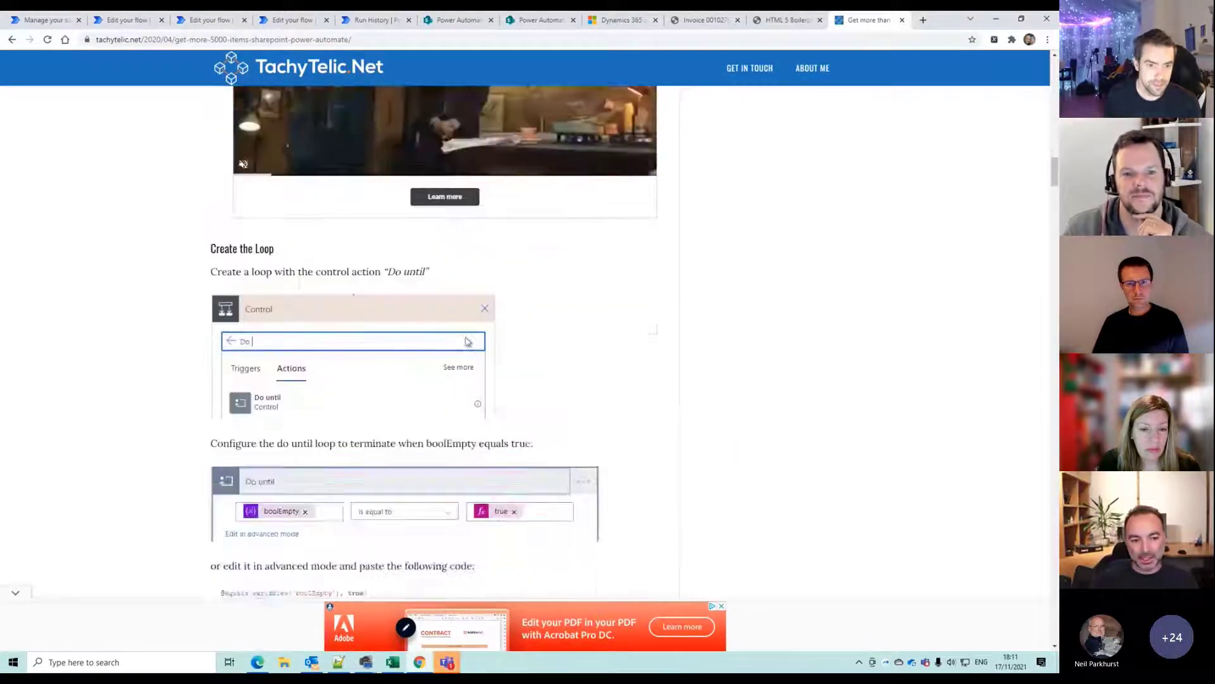
pyautogui.scroll(-20, 462, 341)
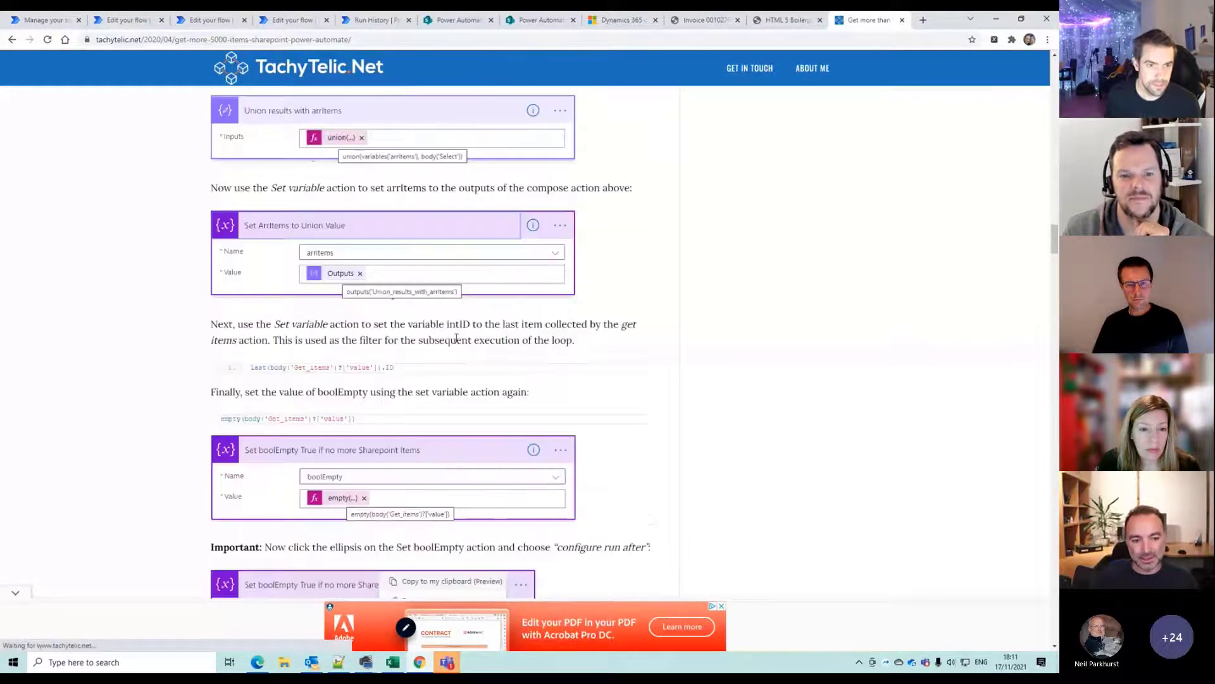
pyautogui.moveTo(1054, 266); pyautogui.dragTo(1041, 70)
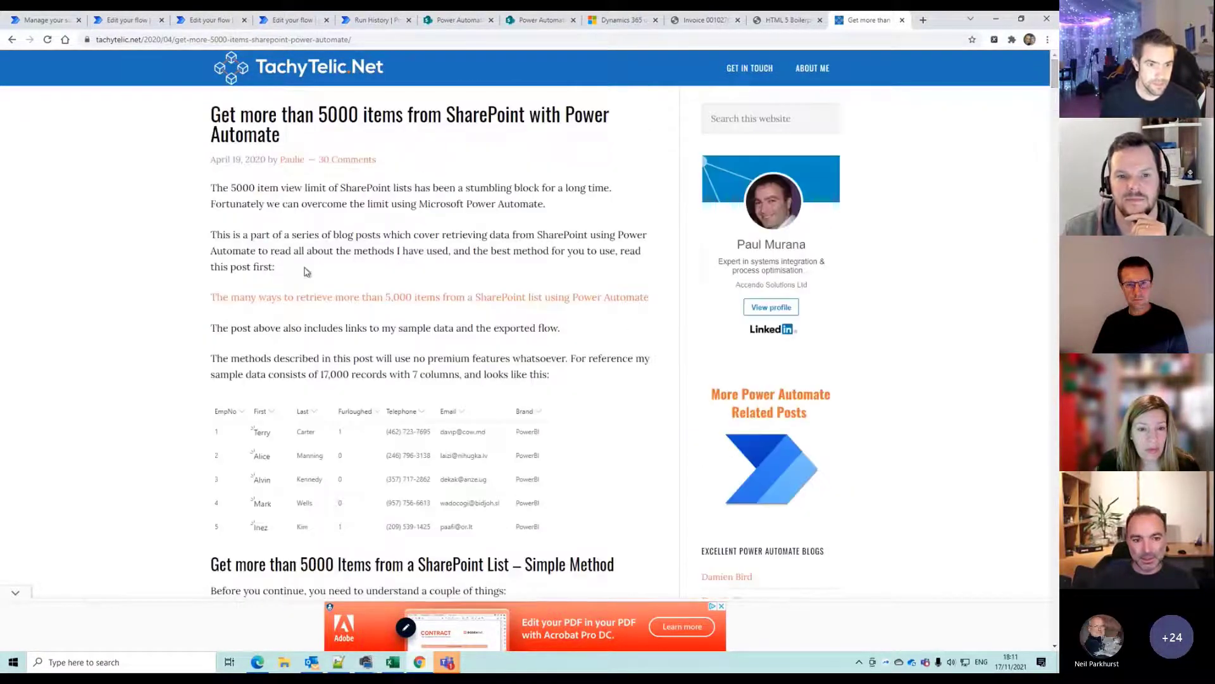
# Open the article on the many ways to retrieve more than 5,000 SharePoint items and launch its jQuery grid demo
pyautogui.click(310, 295)
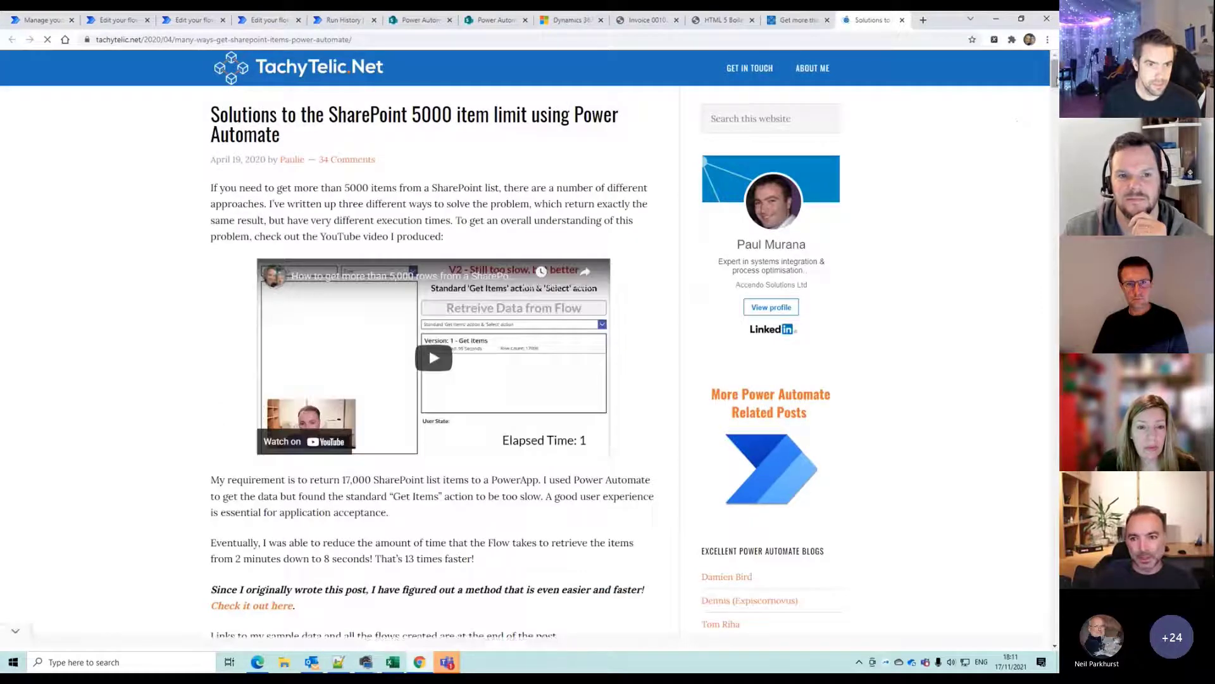
pyautogui.scroll(-10, 1048, 150)
pyautogui.scroll(-20, 1048, 150)
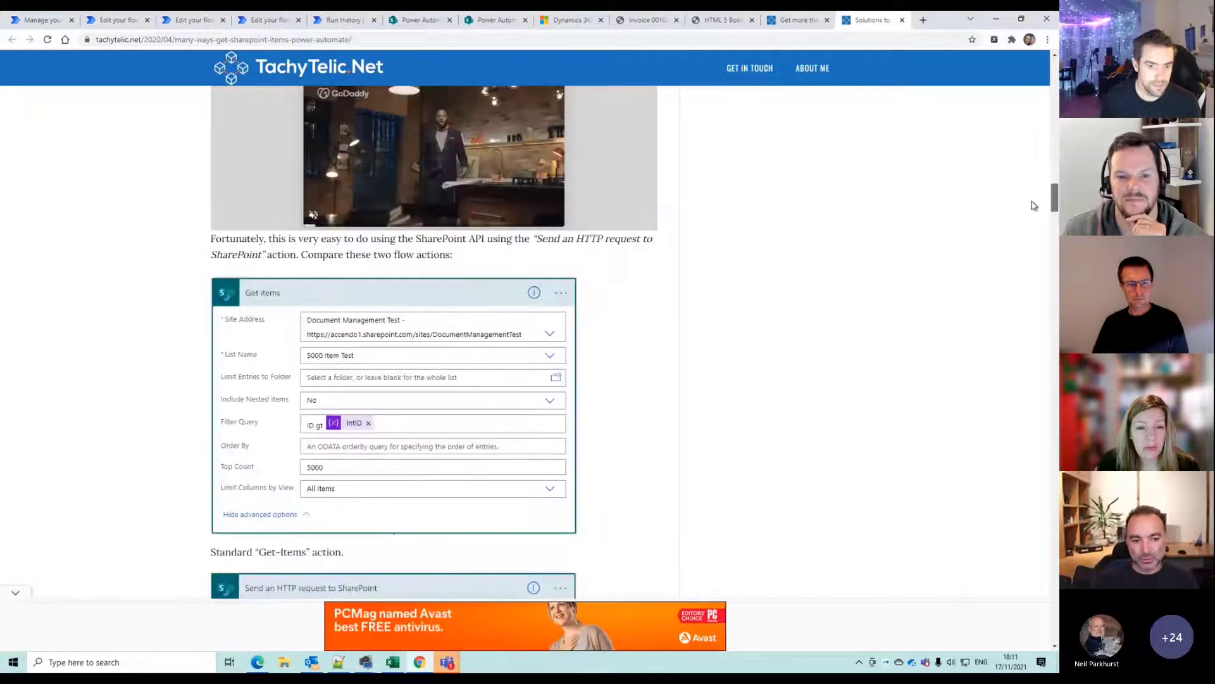
pyautogui.scroll(-10, 1028, 241)
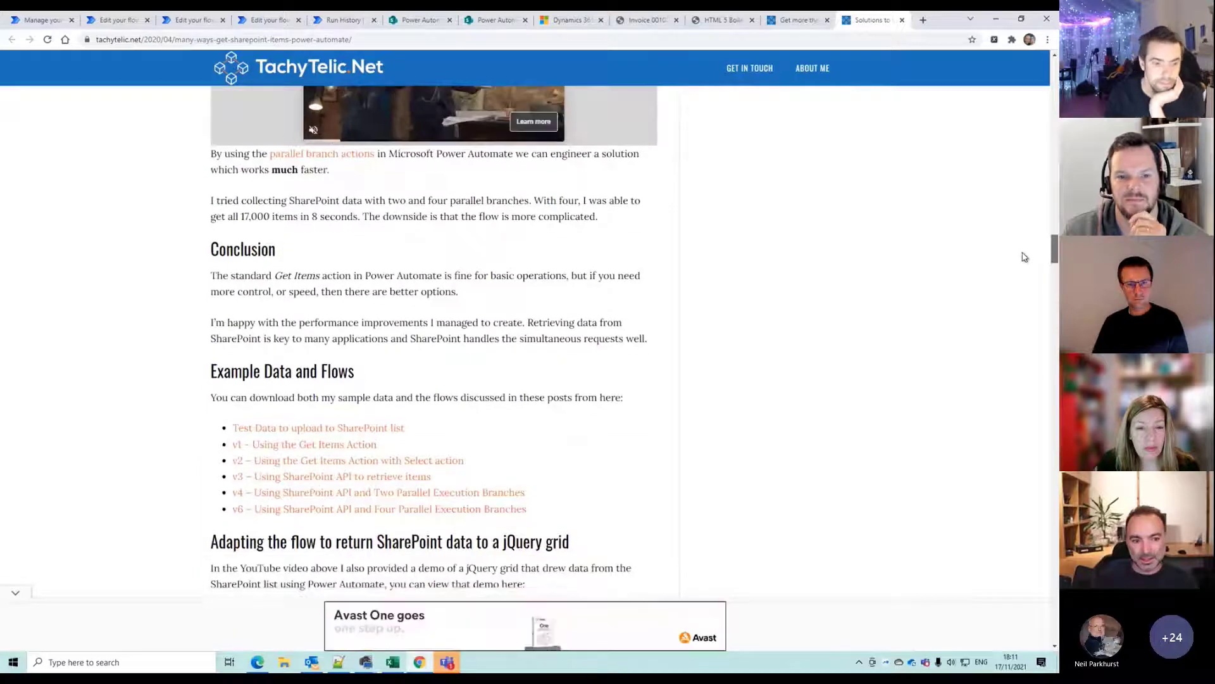
pyautogui.scroll(-1, 1025, 265)
pyautogui.click(461, 356)
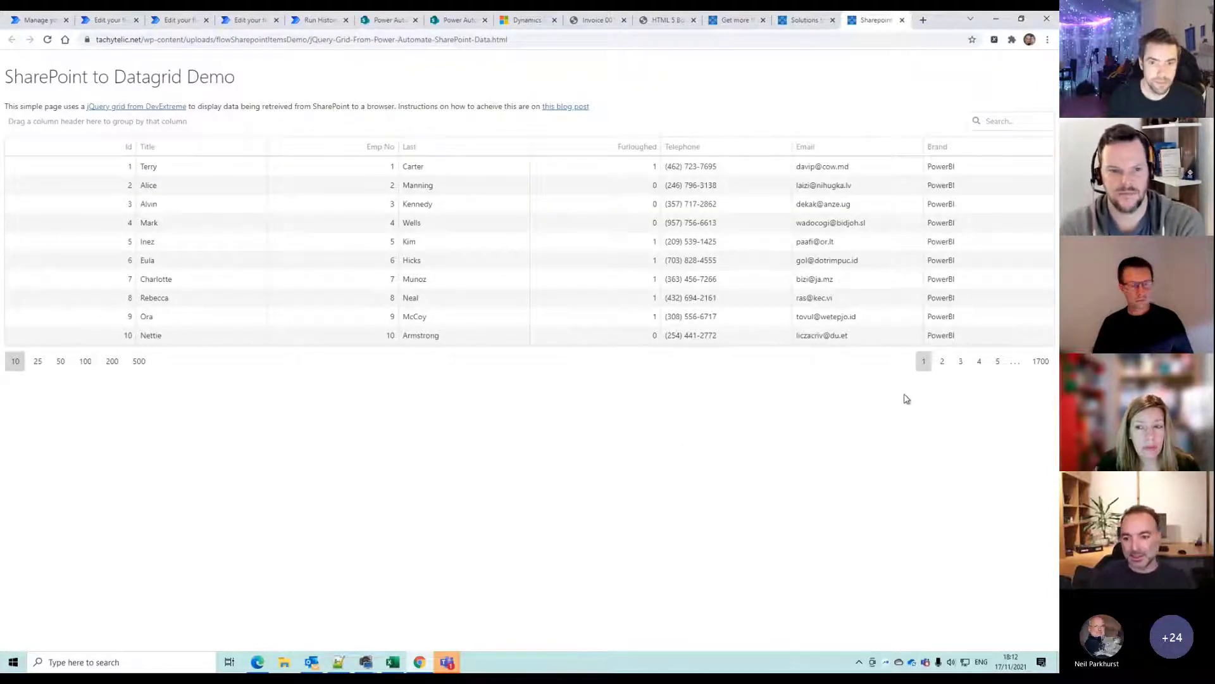
# Go to the datagrid's last page, set the page size to 500 rows, and page back to page 30
pyautogui.click(1037, 366)
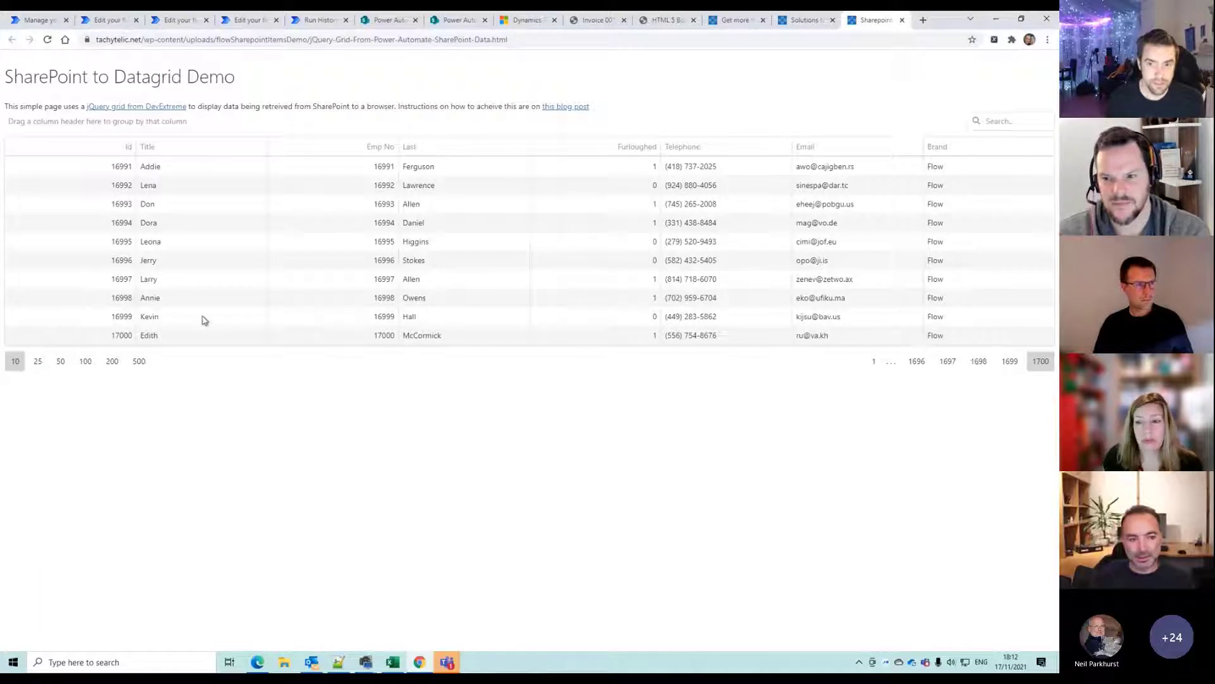
pyautogui.click(139, 361)
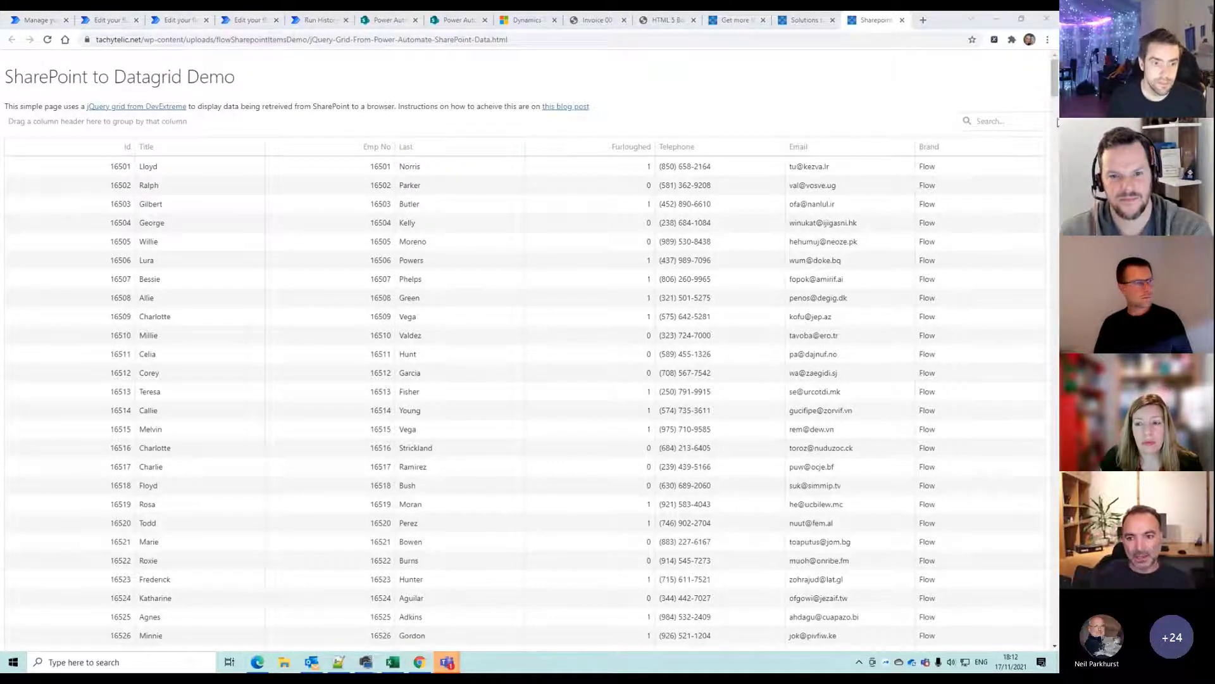
pyautogui.moveTo(1057, 122); pyautogui.dragTo(1035, 641)
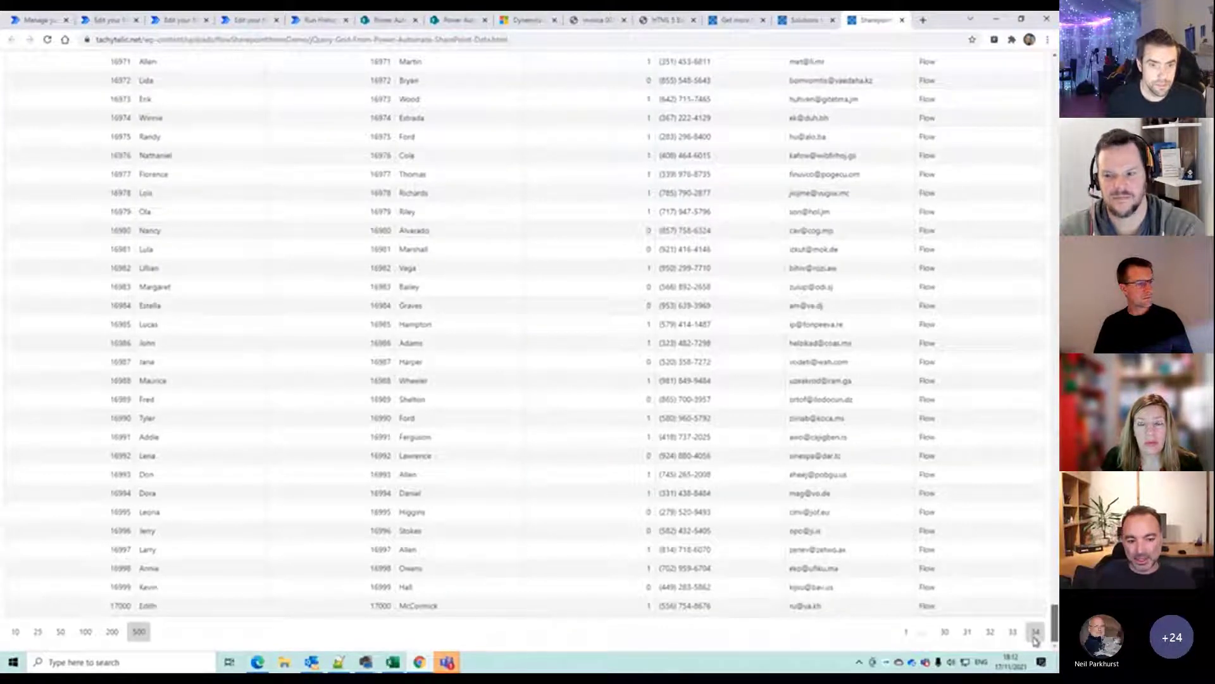
pyautogui.click(1012, 632)
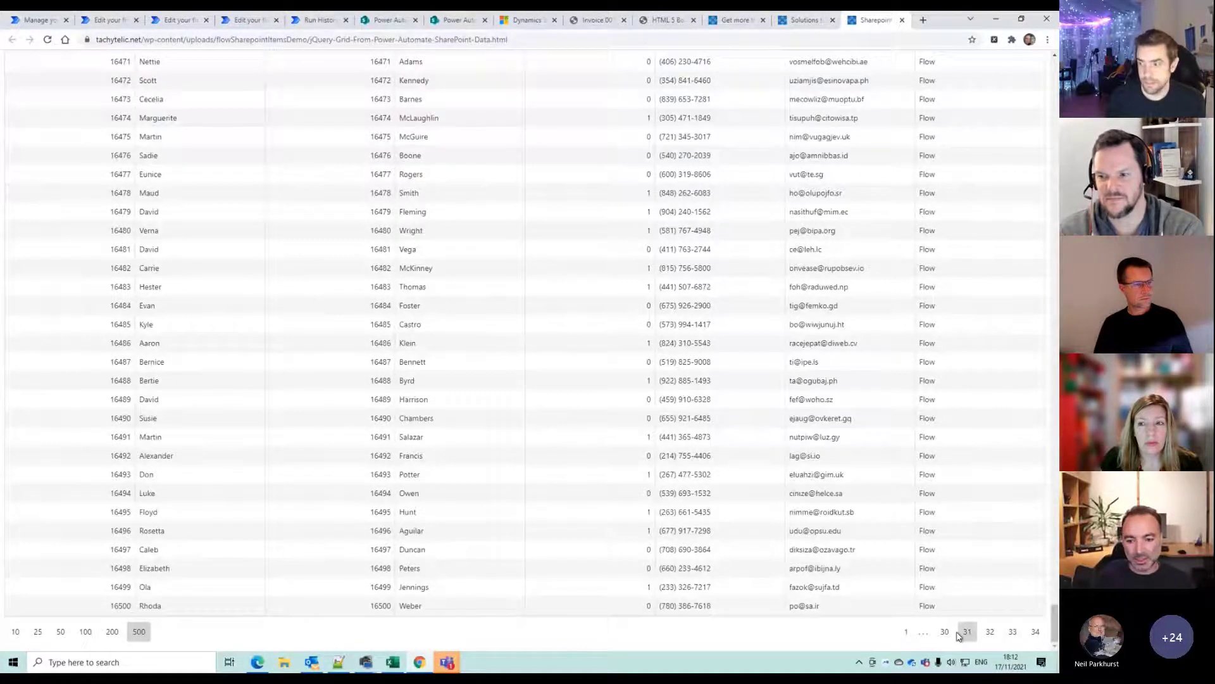
pyautogui.click(967, 631)
pyautogui.click(945, 632)
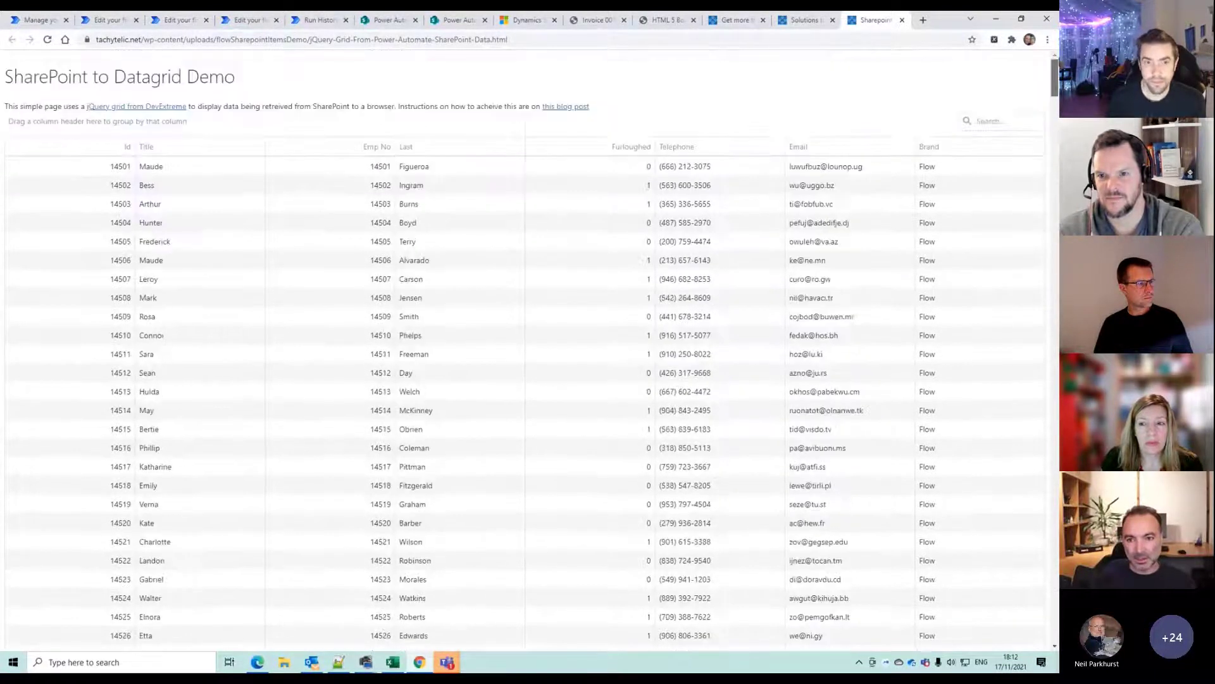
# Group the datagrid rows by Brand and collapse the brand groups
pyautogui.moveTo(926, 152); pyautogui.dragTo(59, 125)
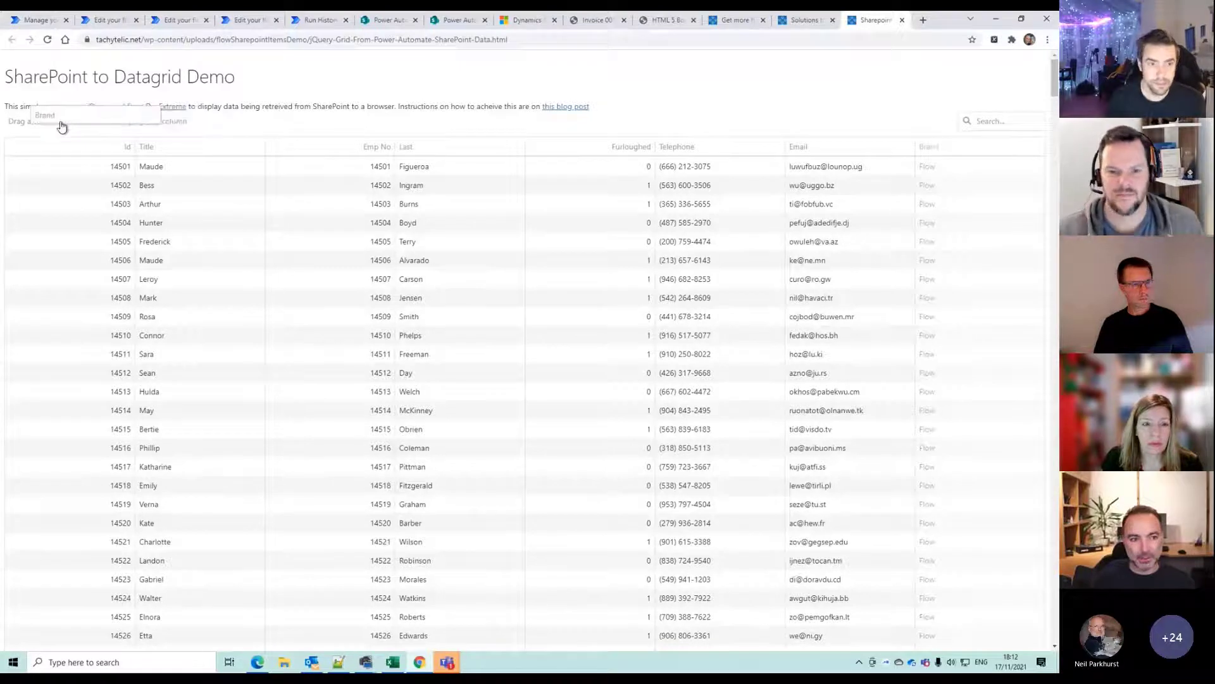
pyautogui.click(13, 167)
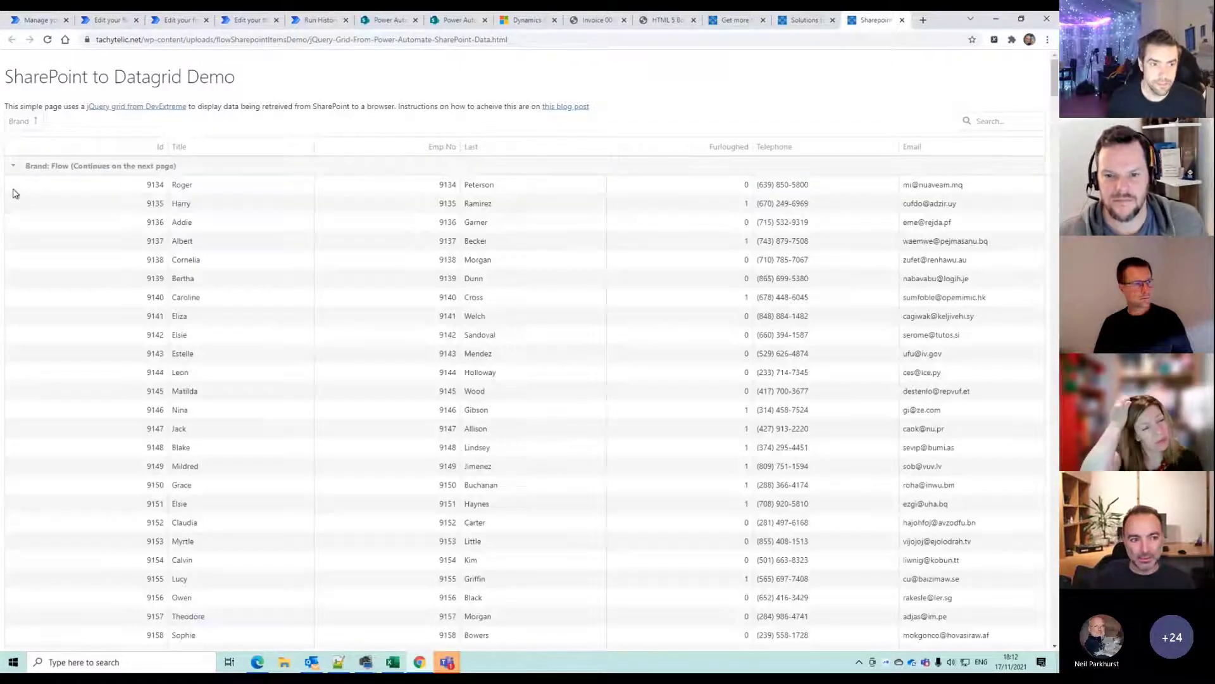
pyautogui.click(13, 167)
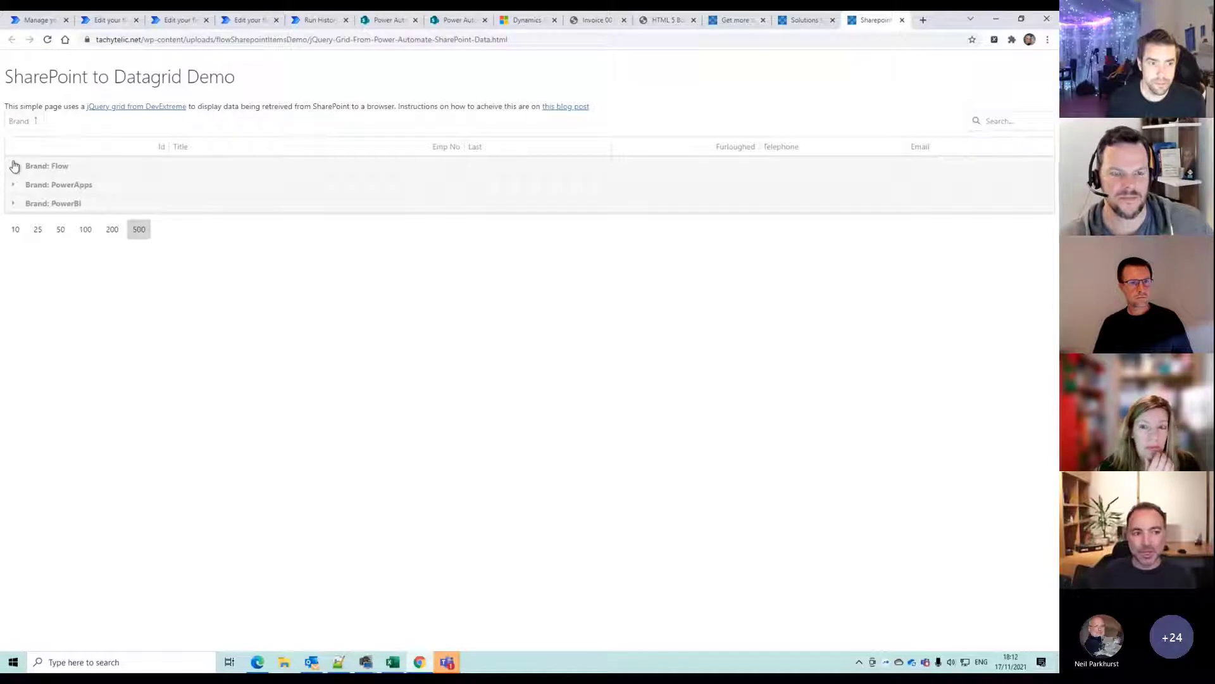
# Remove the Brand grouping, placing Brand as the first column, and skim the ungrouped rows
pyautogui.moveTo(27, 124); pyautogui.dragTo(41, 150)
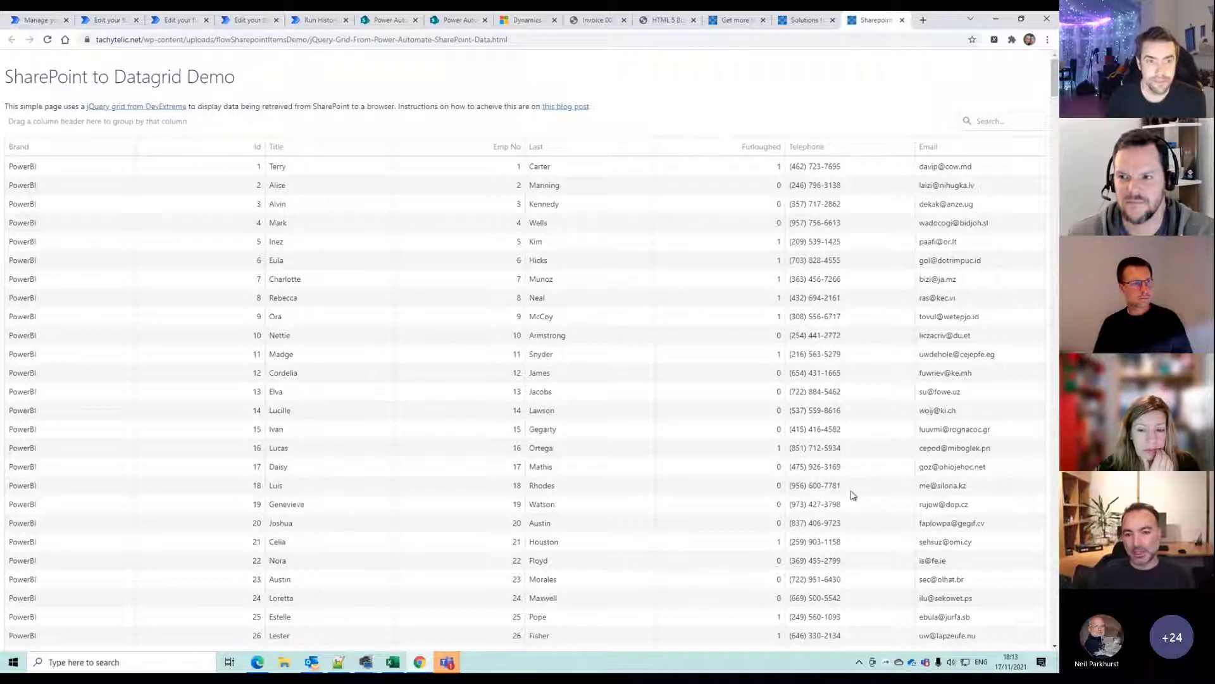
pyautogui.scroll(-3, 726, 420)
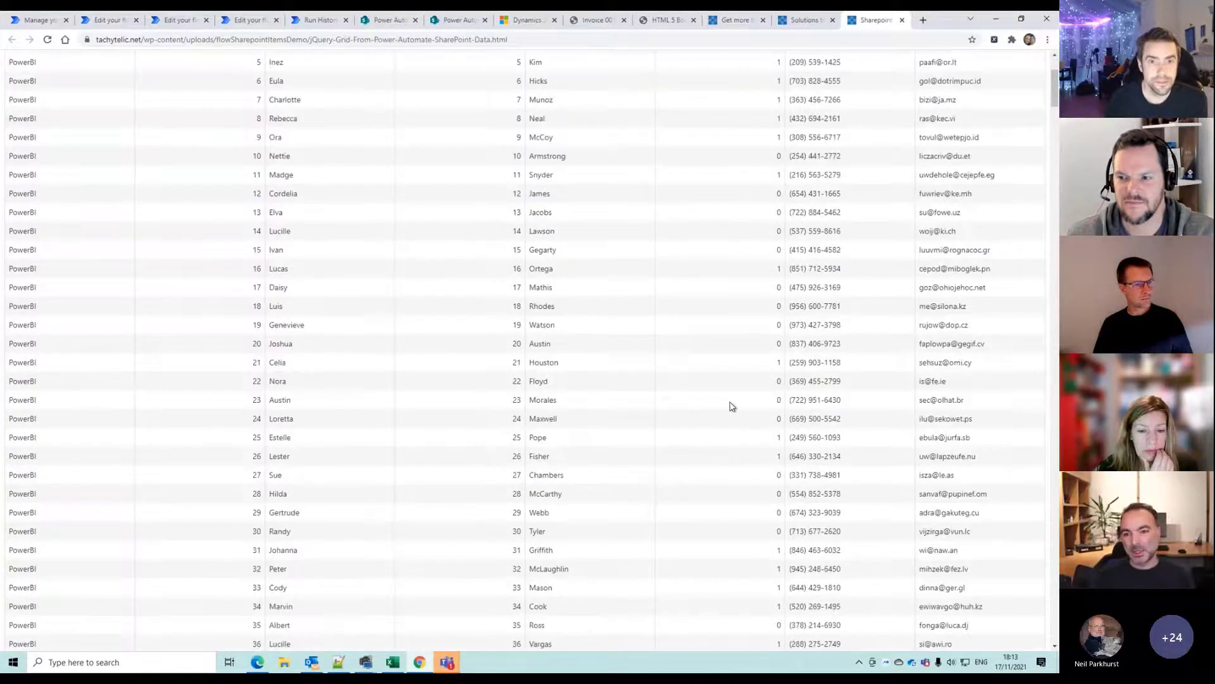
pyautogui.scroll(3, 1054, 92)
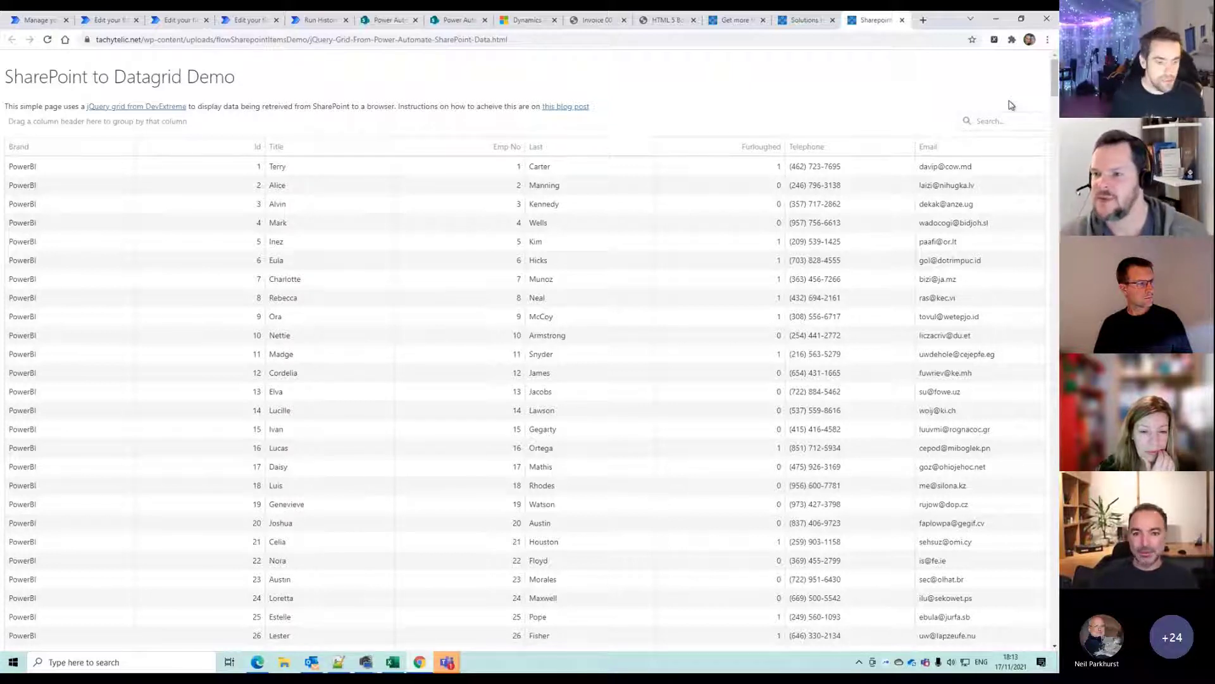
# Return to the SharePoint 5000 item limit article, review its Example Data and Flows downloads, and close the article
pyautogui.click(814, 26)
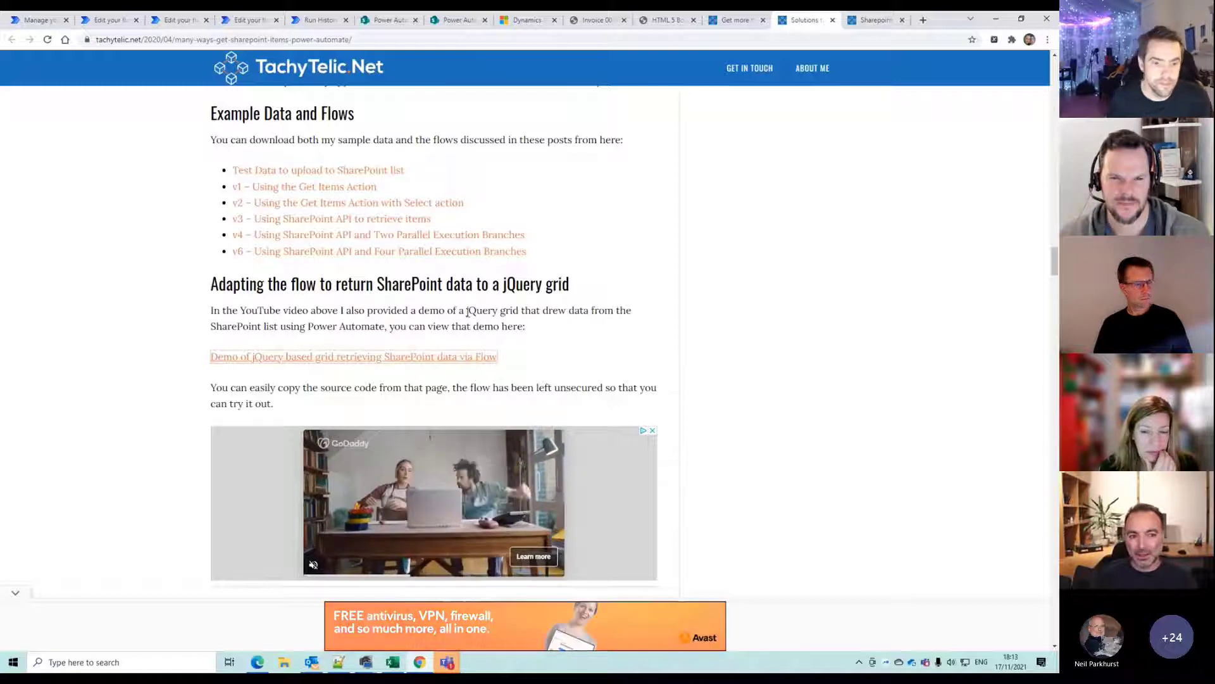
pyautogui.scroll(3, 455, 272)
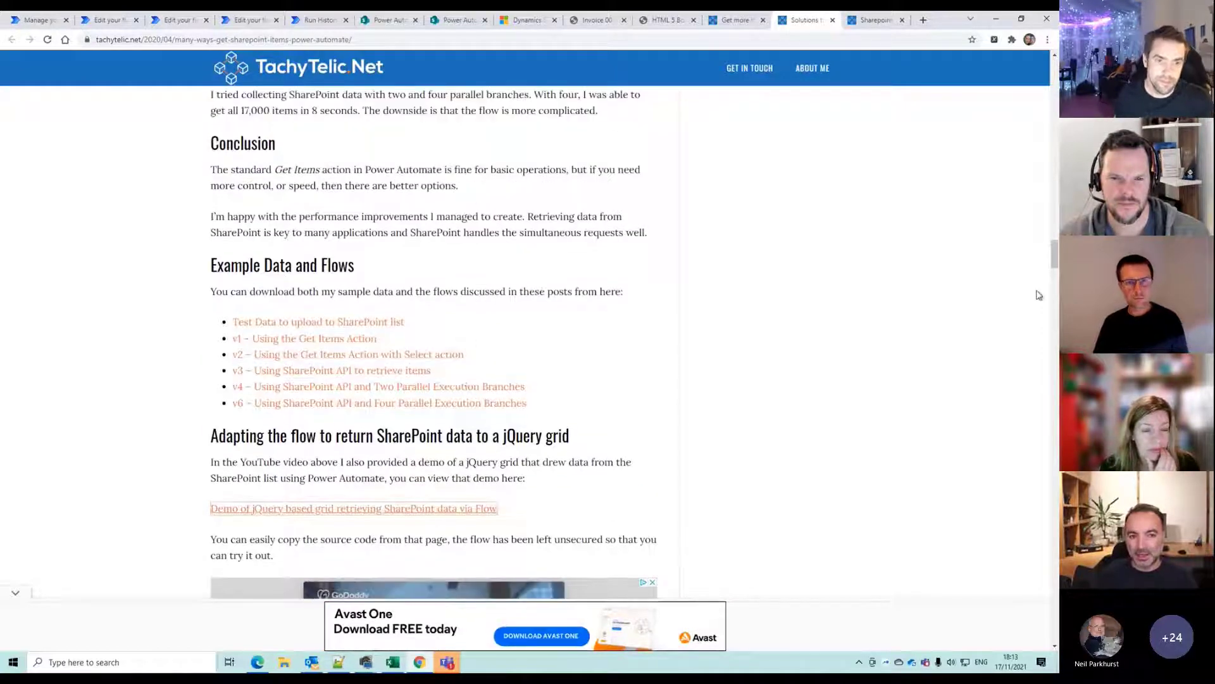
pyautogui.moveTo(1055, 262); pyautogui.dragTo(1056, 267)
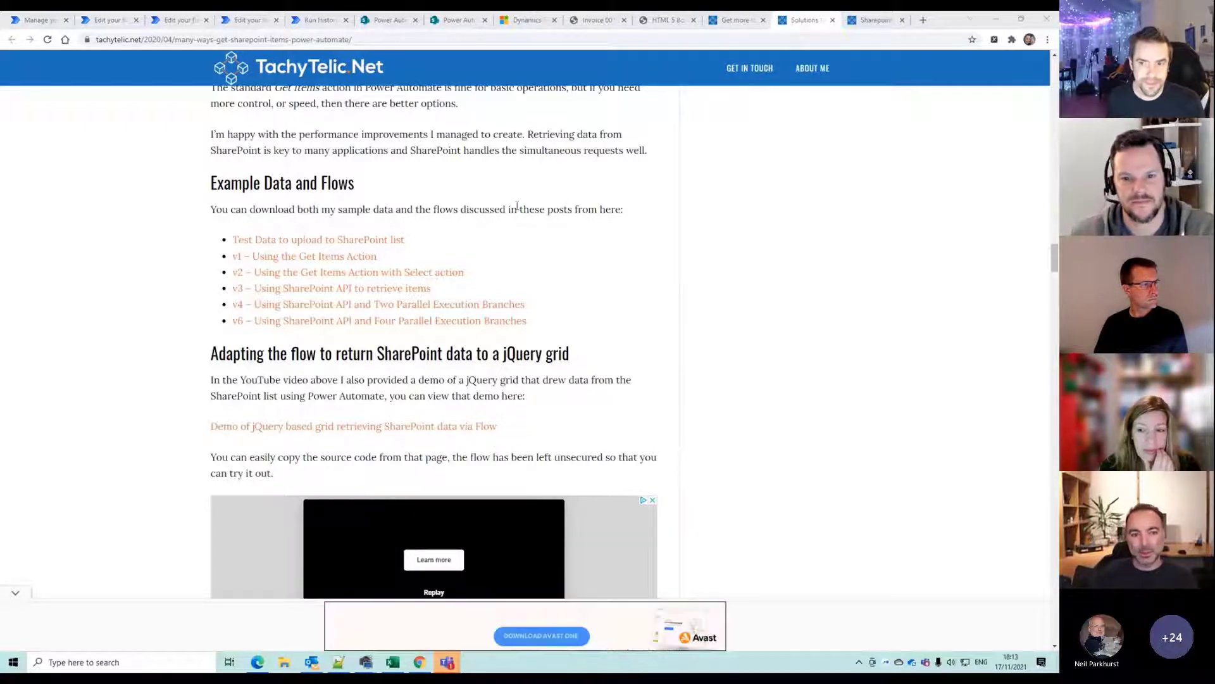
pyautogui.click(833, 20)
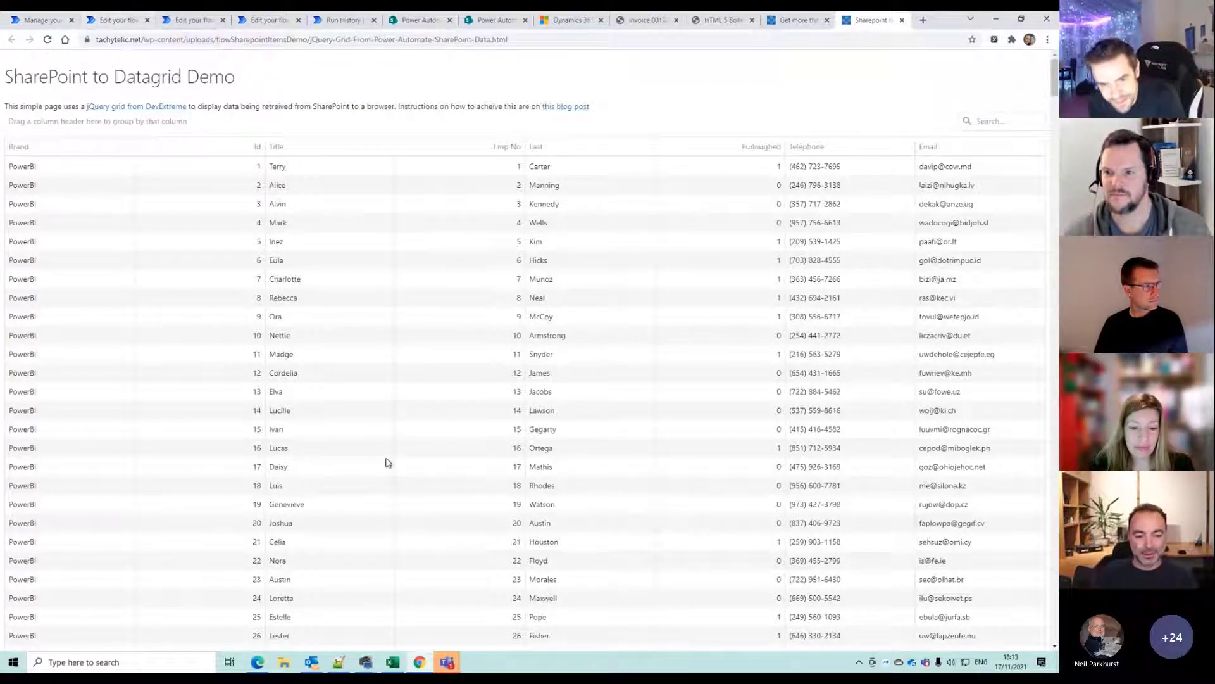
# Switch to the Teams meeting chat and read the messages about rotating the key in the HTTP trigger URL and the shared articles
pyautogui.moveTo(447, 661)
pyautogui.click(552, 587)
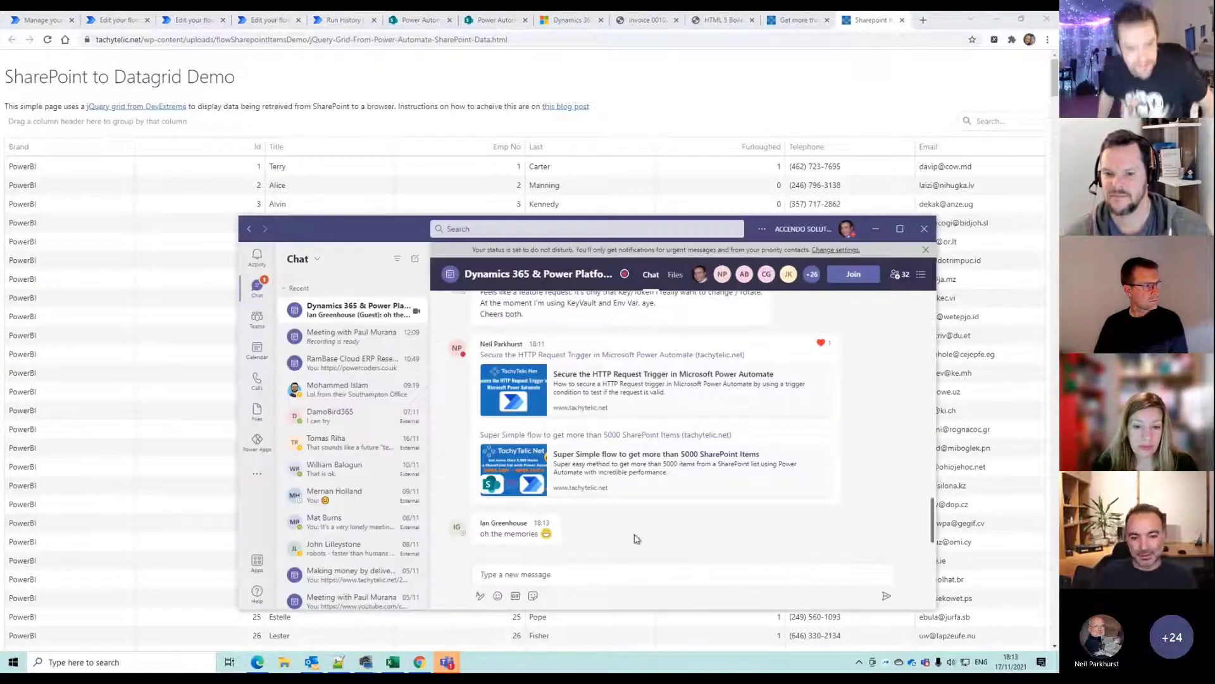
pyautogui.scroll(4, 636, 538)
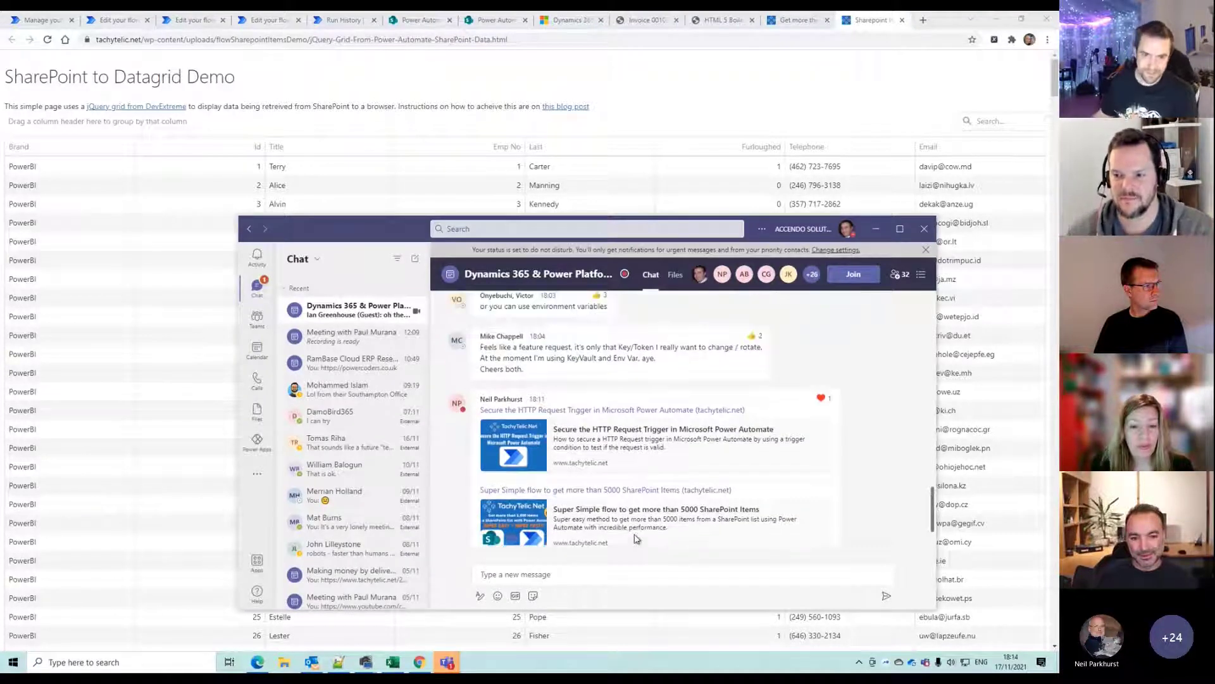
pyautogui.scroll(6, 636, 538)
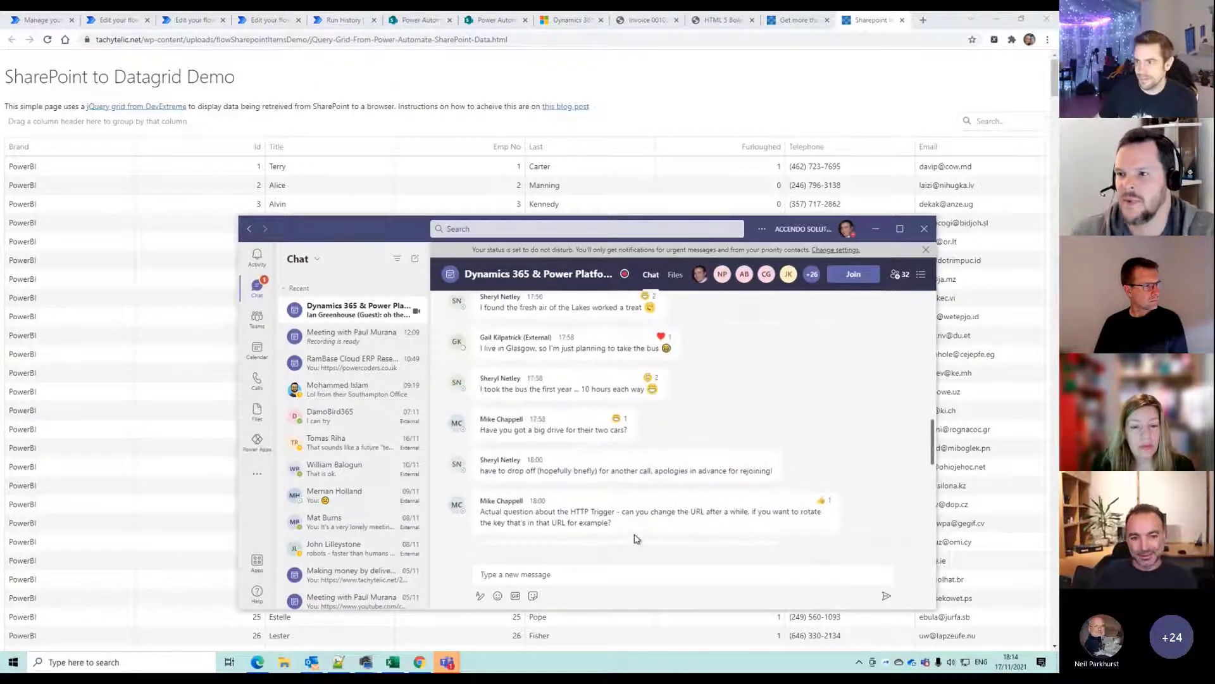
pyautogui.scroll(-1, 613, 485)
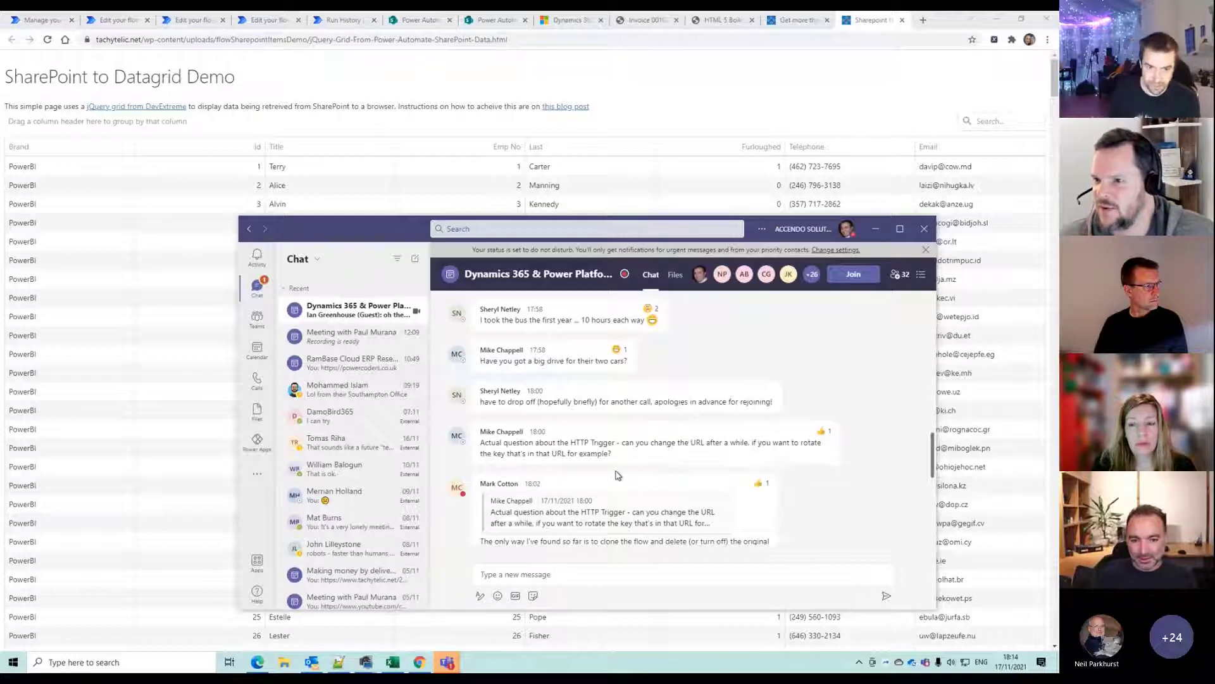
pyautogui.scroll(-3, 617, 475)
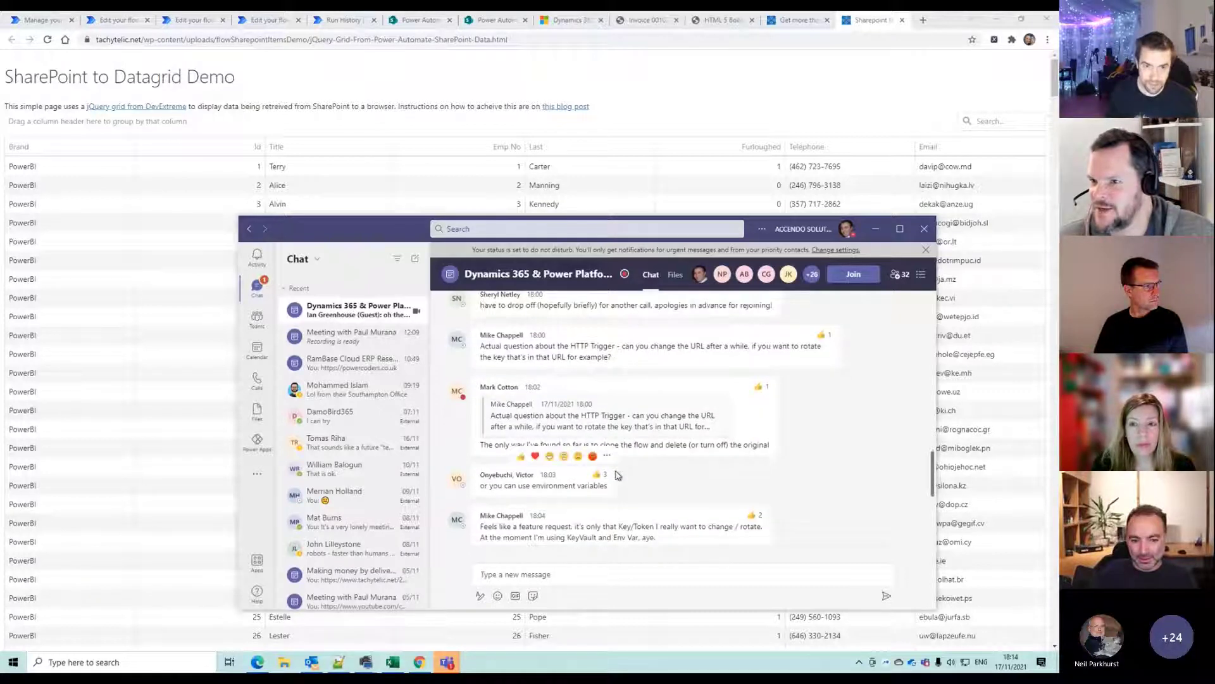
pyautogui.scroll(-2, 673, 481)
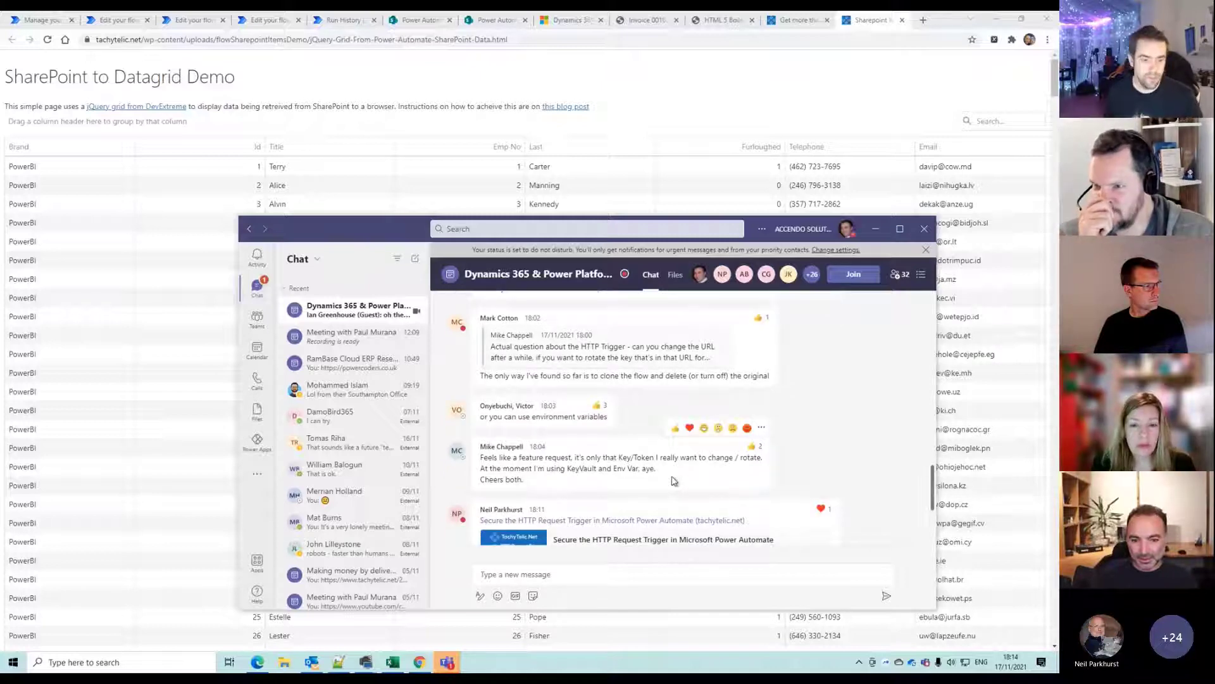
pyautogui.scroll(-2, 674, 481)
pyautogui.scroll(-3, 674, 481)
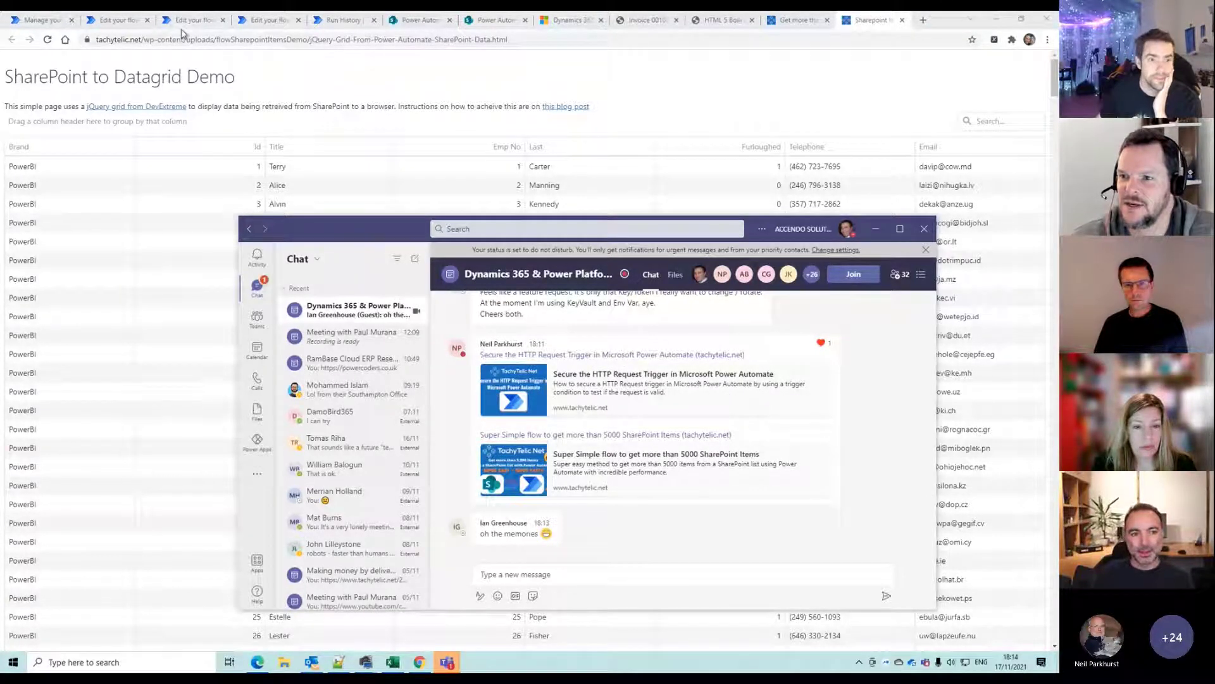
# Switch to Power Automate in Chrome and open the DynamicDocument solution
pyautogui.click(331, 25)
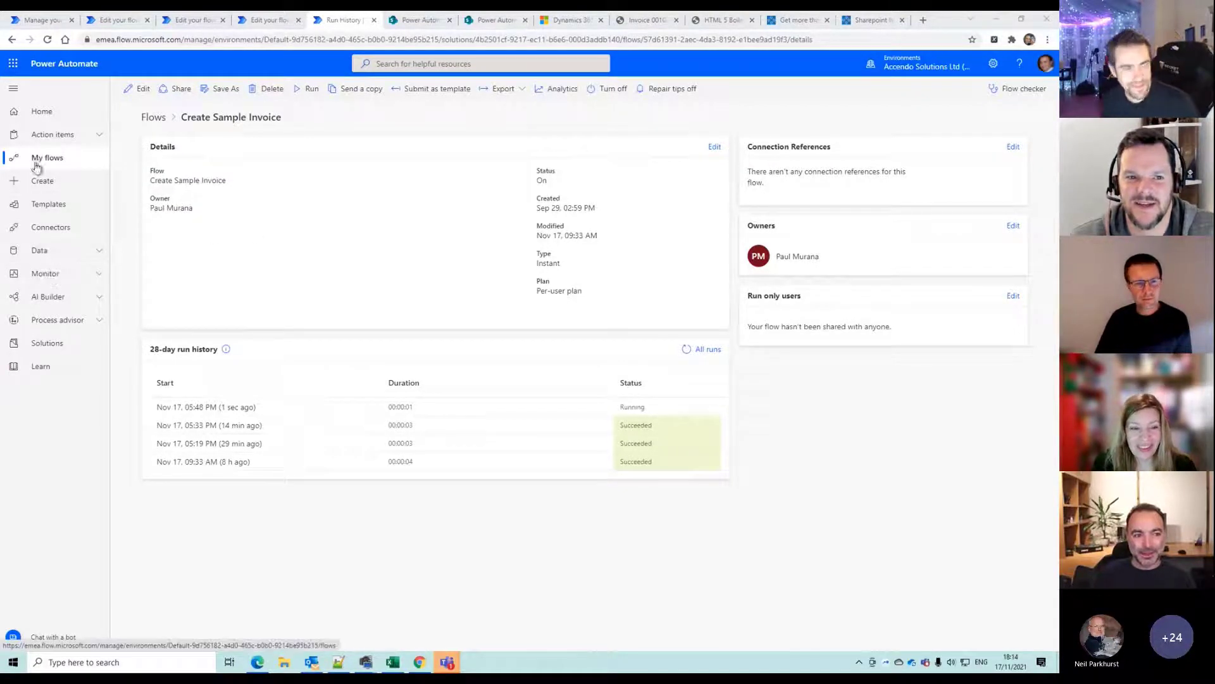
pyautogui.click(45, 342)
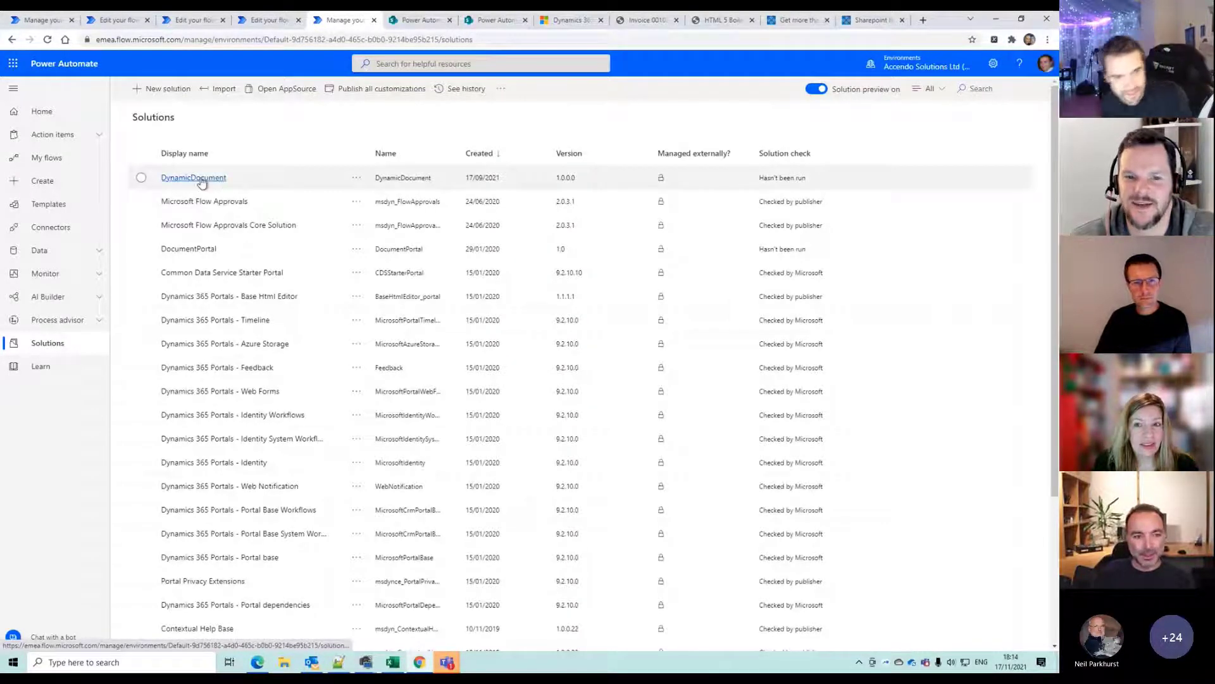
pyautogui.click(208, 180)
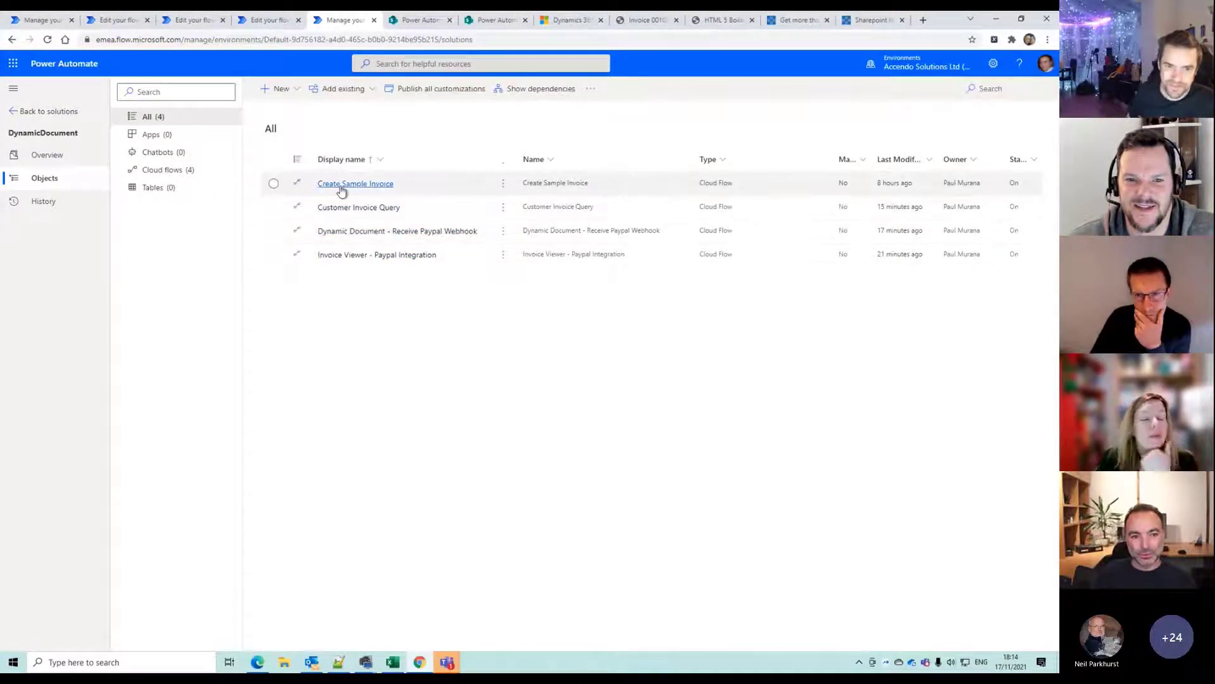
pyautogui.click(343, 232)
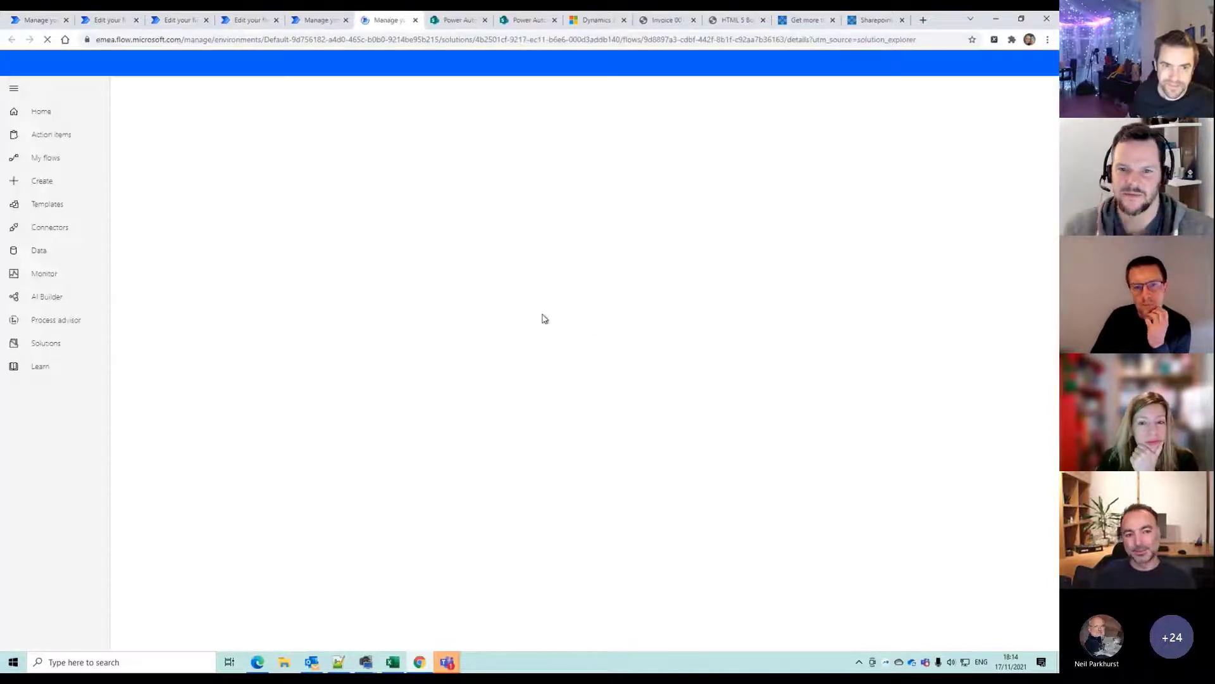
pyautogui.click(416, 20)
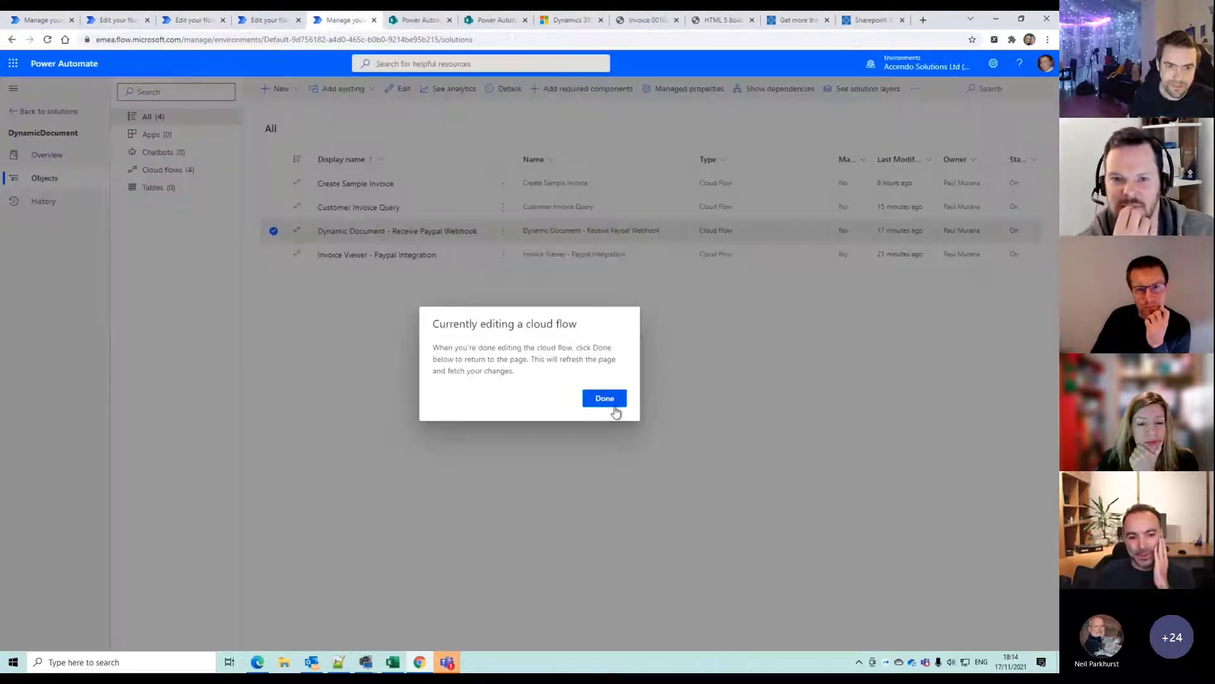
pyautogui.click(599, 397)
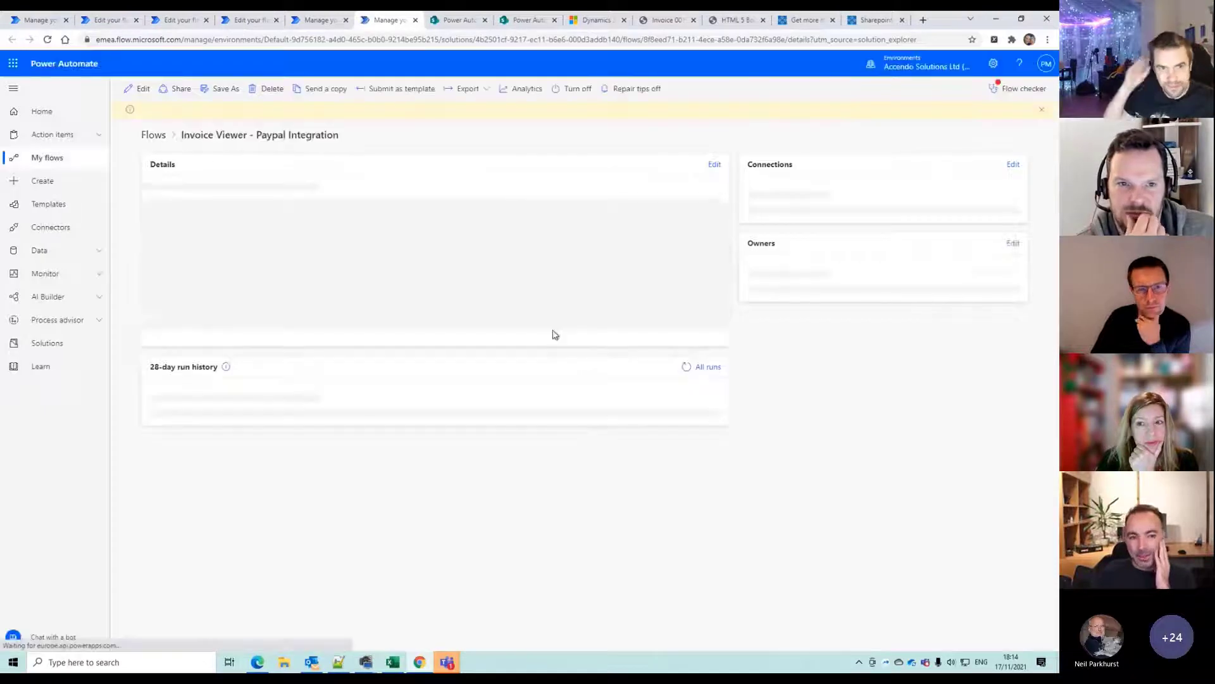
# Open the Invoice Viewer - Paypal Integration flow for editing and expand its "When a HTTP request is received" trigger
pyautogui.click(143, 92)
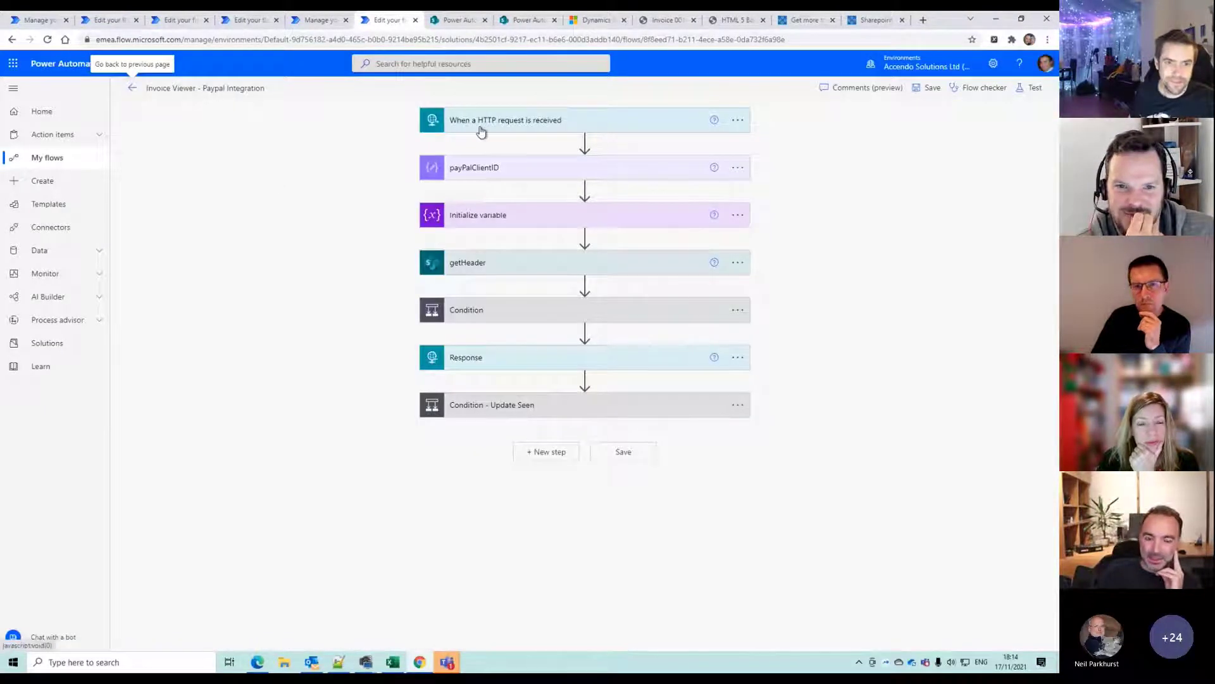
pyautogui.click(481, 129)
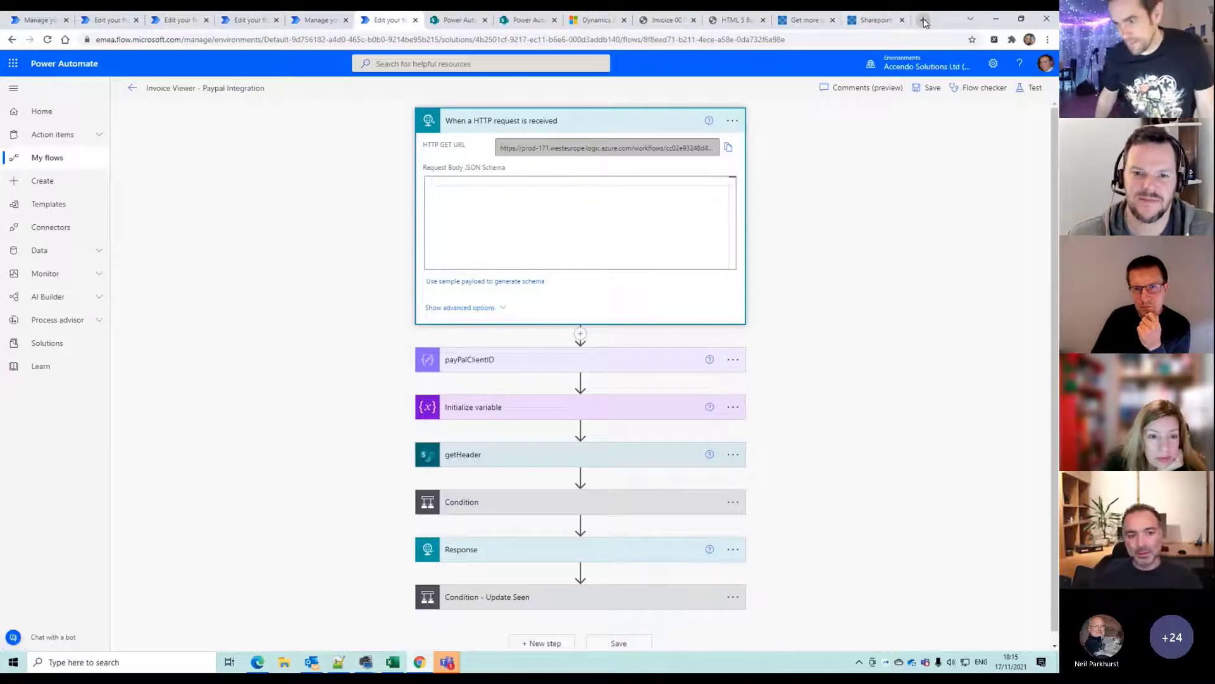
# Create an instant cloud flow named fdgfggfdfg that starts with the "Manually trigger a flow" trigger
pyautogui.click(56, 160)
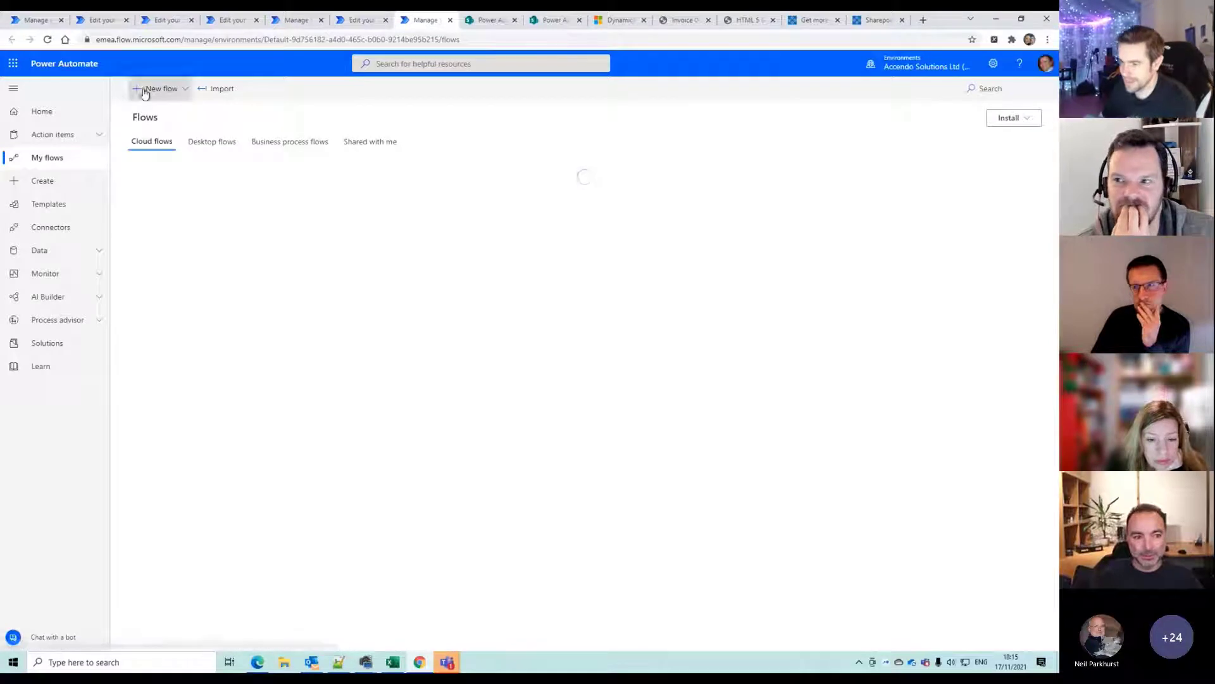
pyautogui.click(155, 88)
pyautogui.click(167, 212)
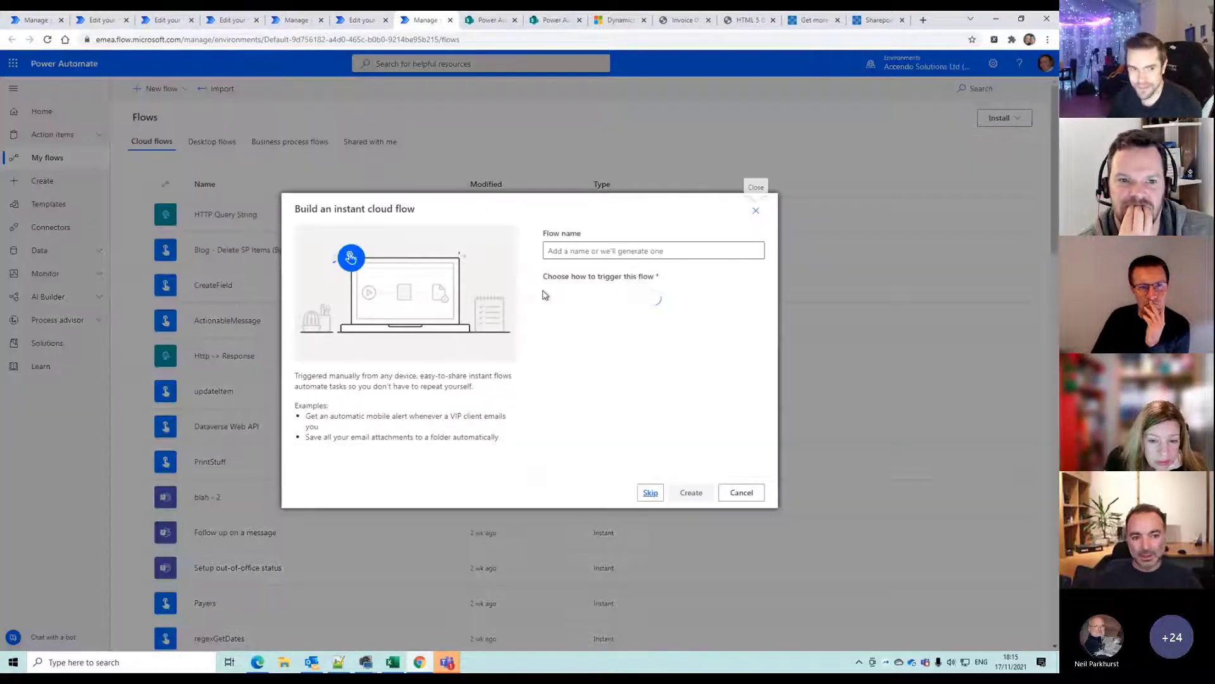
pyautogui.write('fdgfggfdfg')
pyautogui.click(581, 309)
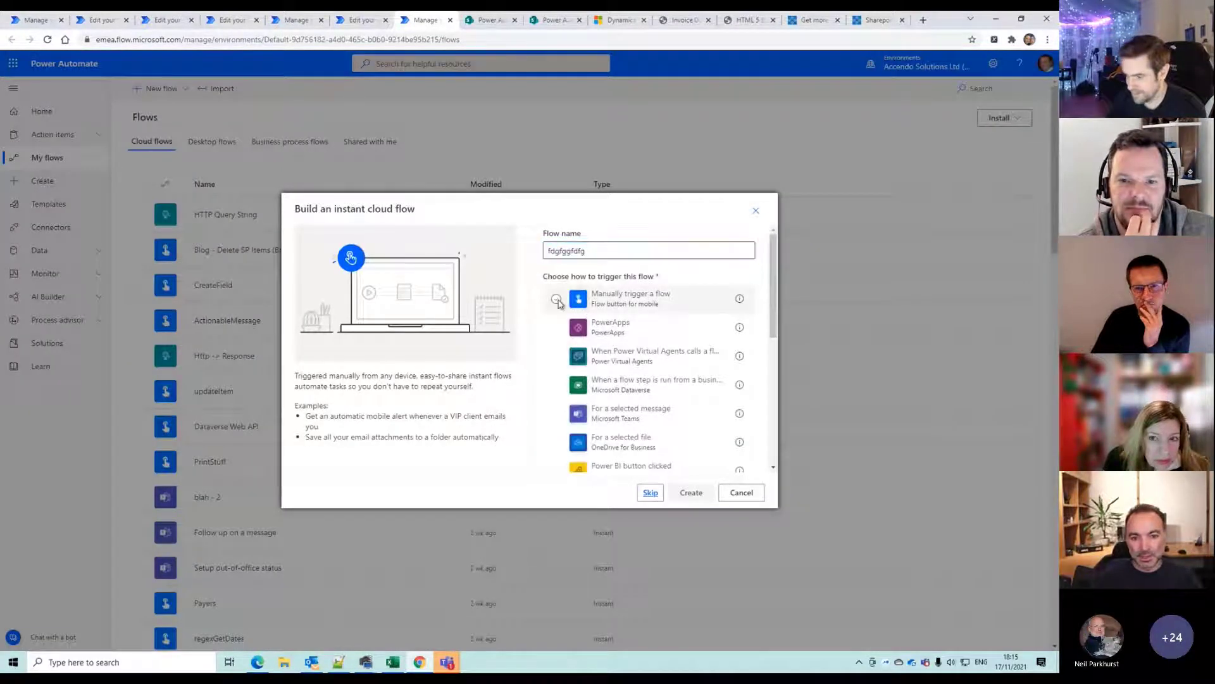
pyautogui.click(691, 493)
# Delete the manual trigger from the new flow
pyautogui.click(737, 122)
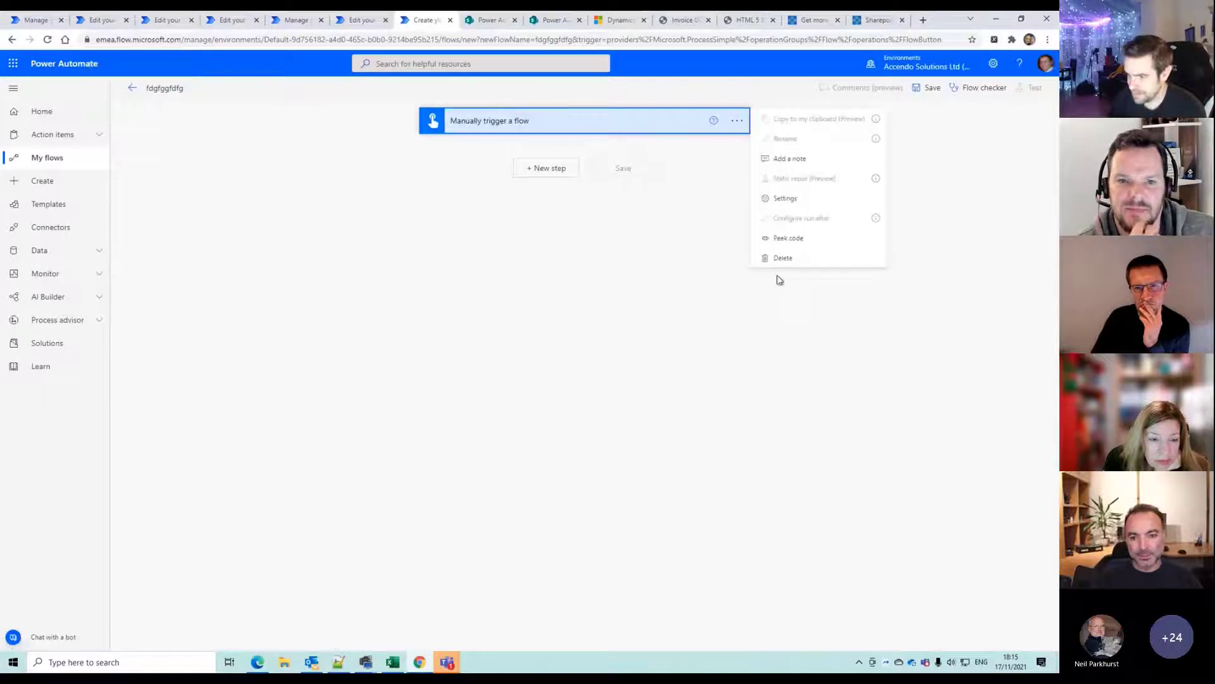
pyautogui.click(778, 266)
pyautogui.click(532, 380)
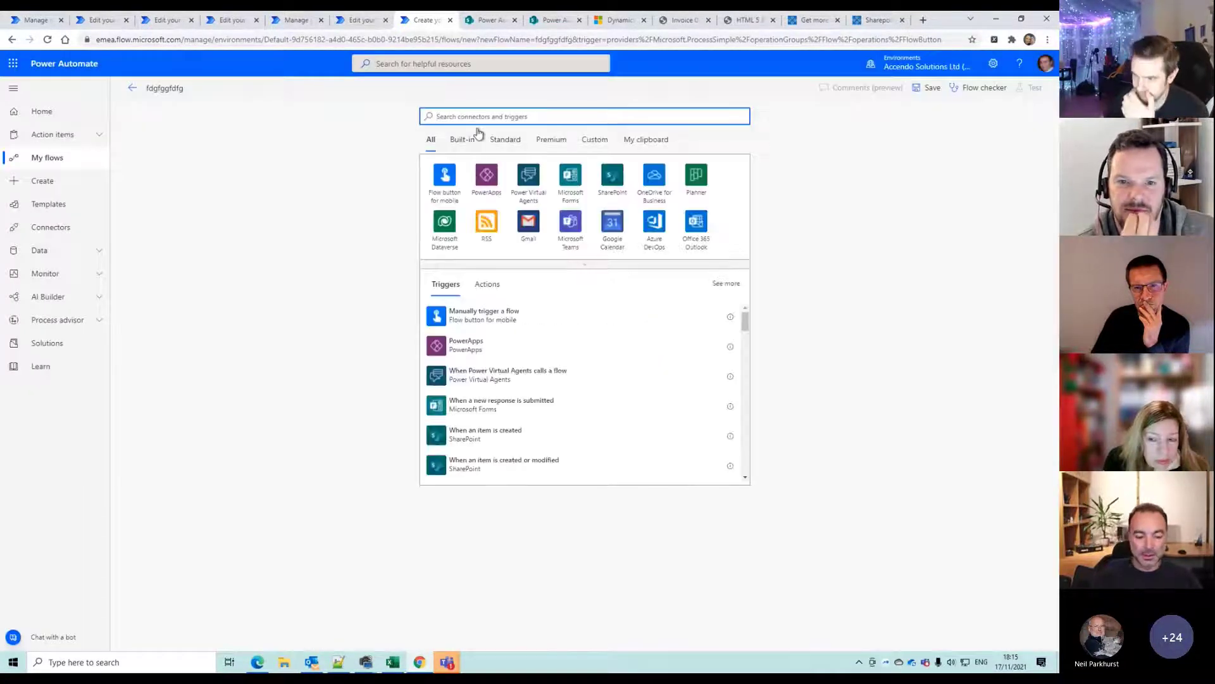
# Search the triggers for "http" and add the "When an HTTP request is received" trigger to the flow
pyautogui.write('s')
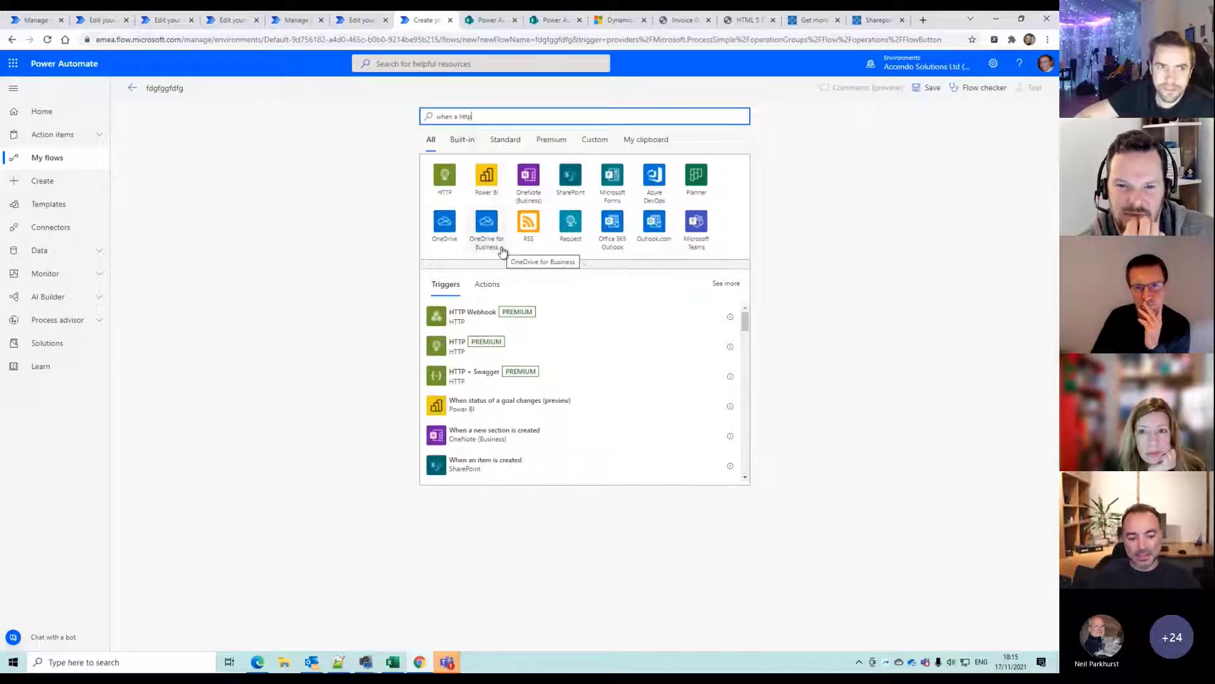
pyautogui.write(' rewe')
pyautogui.press('BackSpace')
pyautogui.press('BackSpace')
pyautogui.write('q')
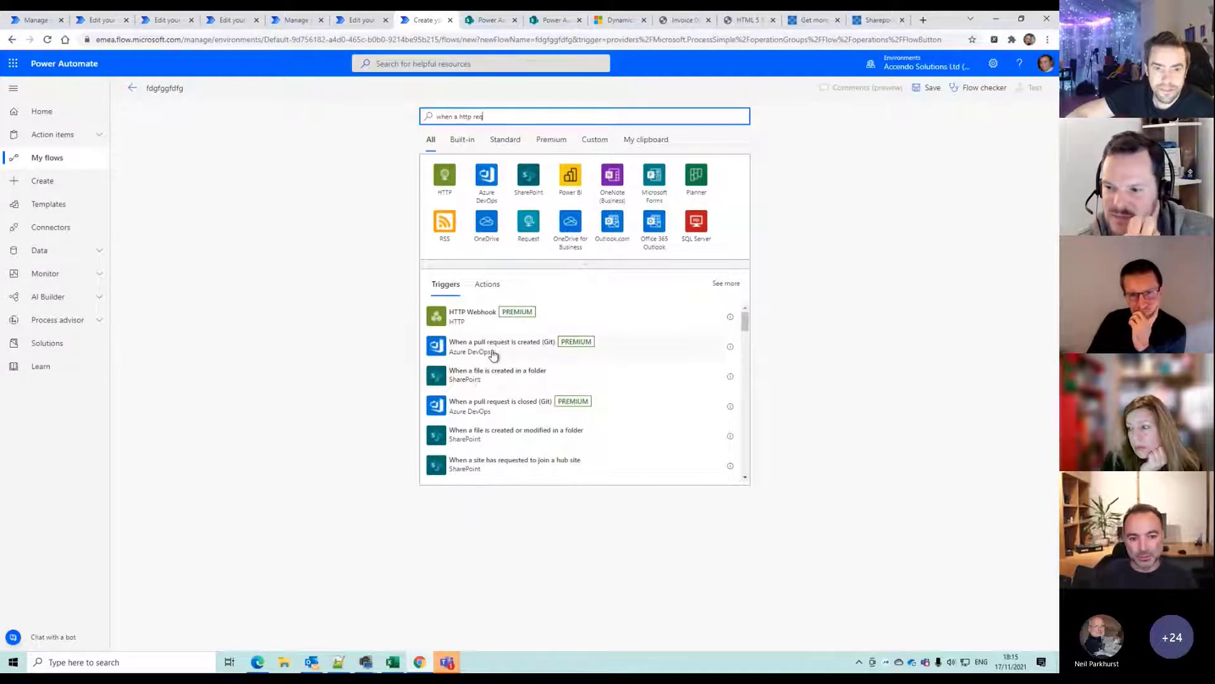
pyautogui.scroll(-2, 504, 384)
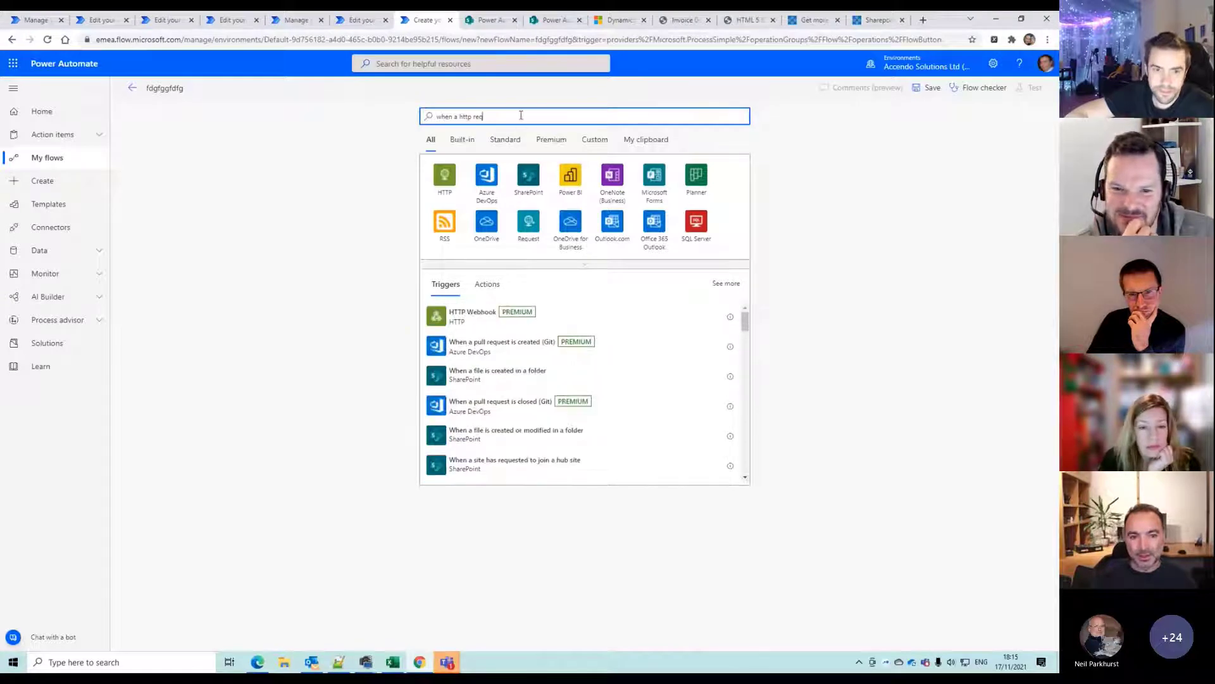
pyautogui.moveTo(484, 116); pyautogui.dragTo(306, 114)
pyautogui.write('http')
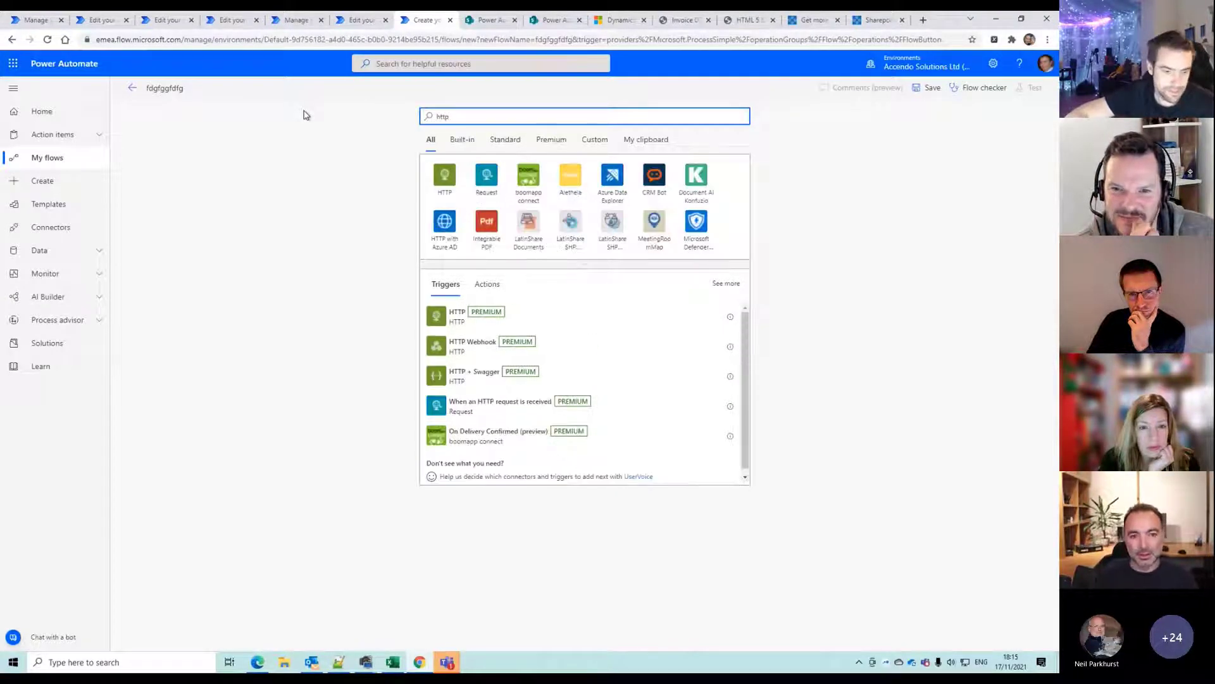
pyautogui.click(476, 406)
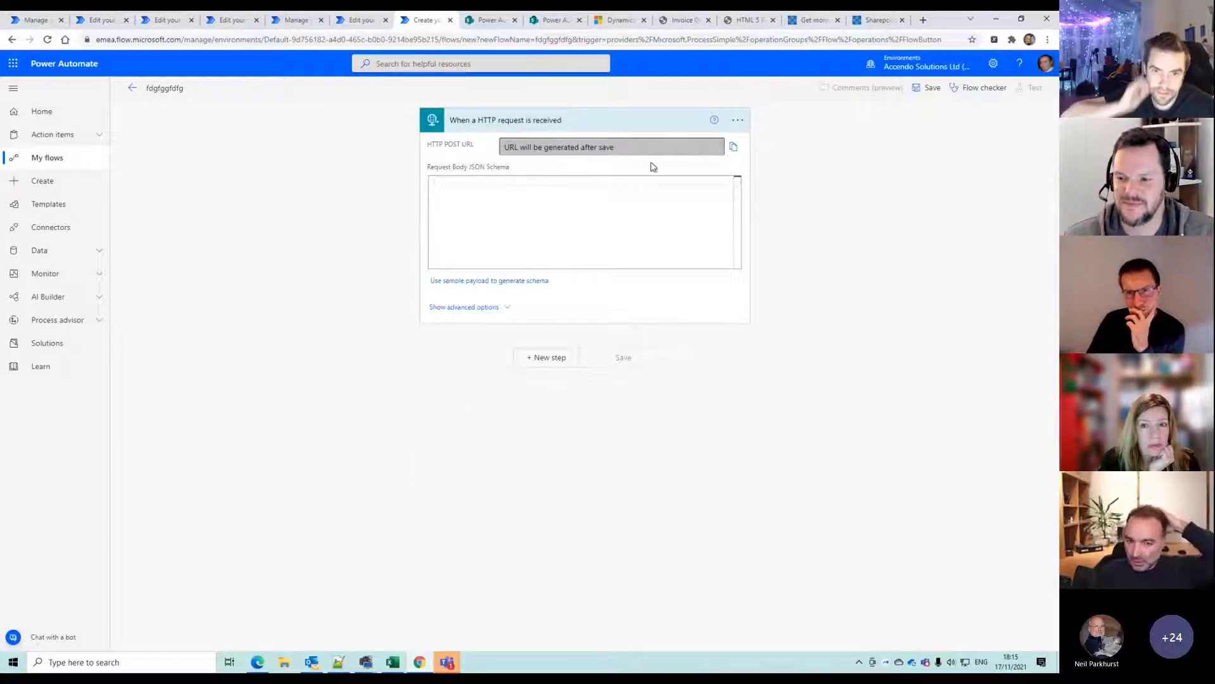
# Add a Response action with the body "hello" below the HTTP trigger and save the flow
pyautogui.click(548, 358)
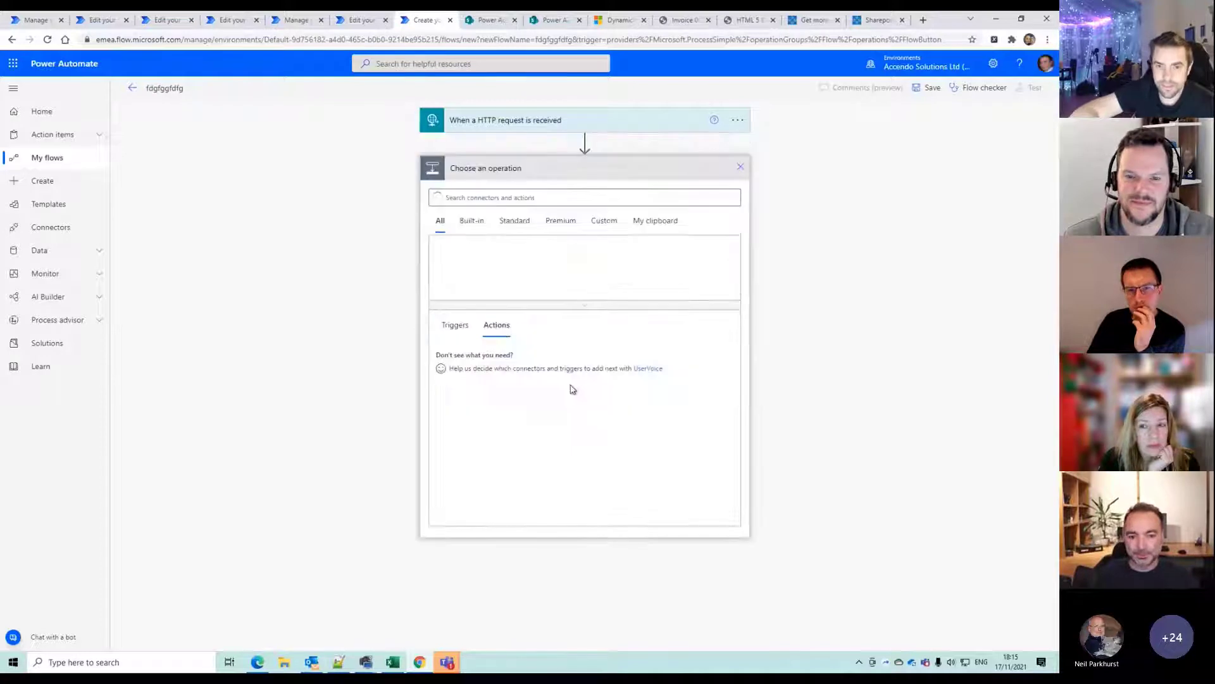
pyautogui.write('respo')
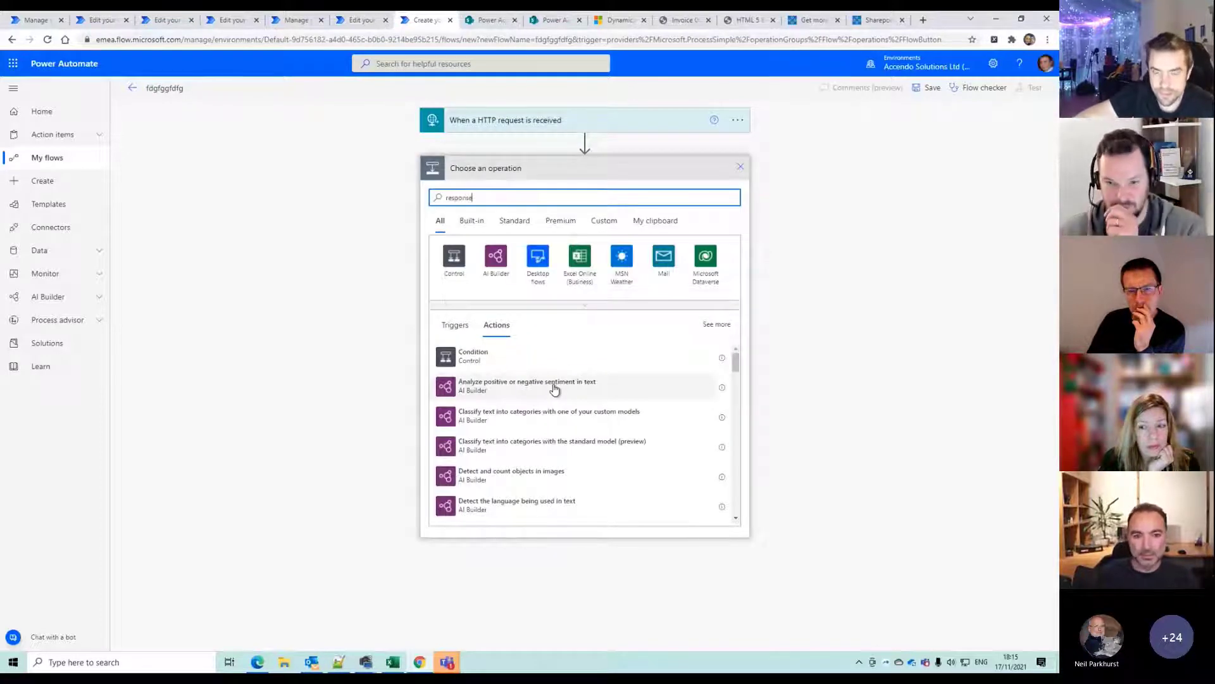
pyautogui.write('nse')
pyautogui.click(488, 394)
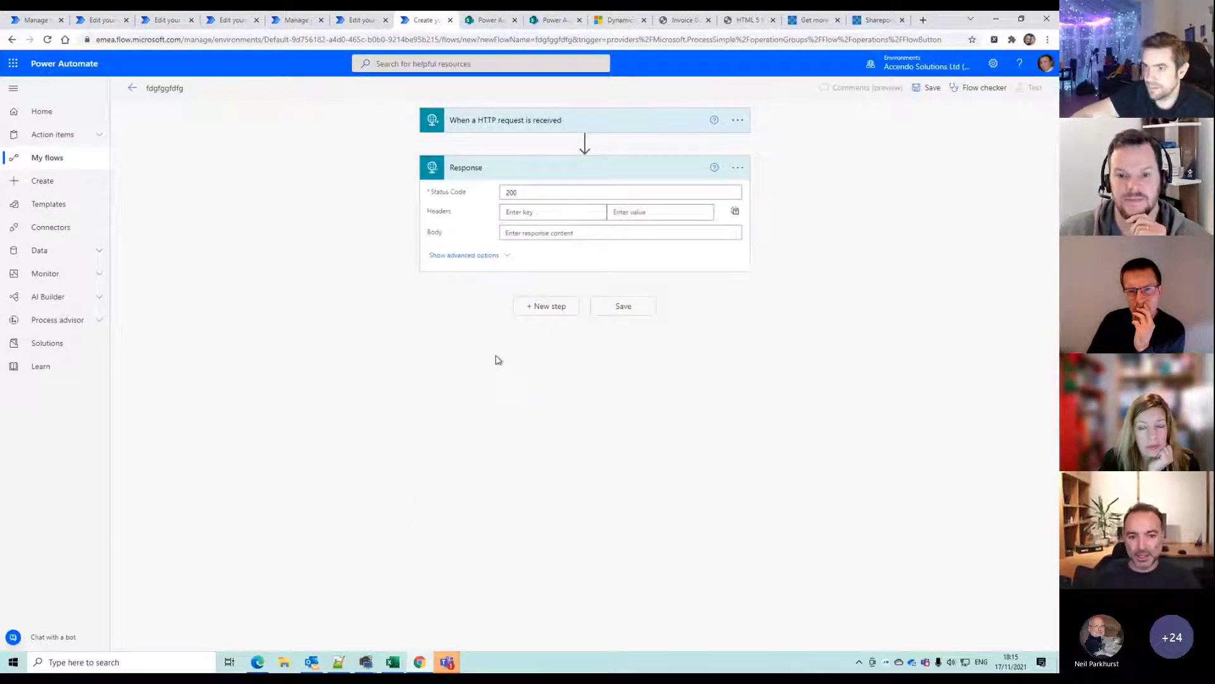
pyautogui.click(556, 232)
pyautogui.write('hello')
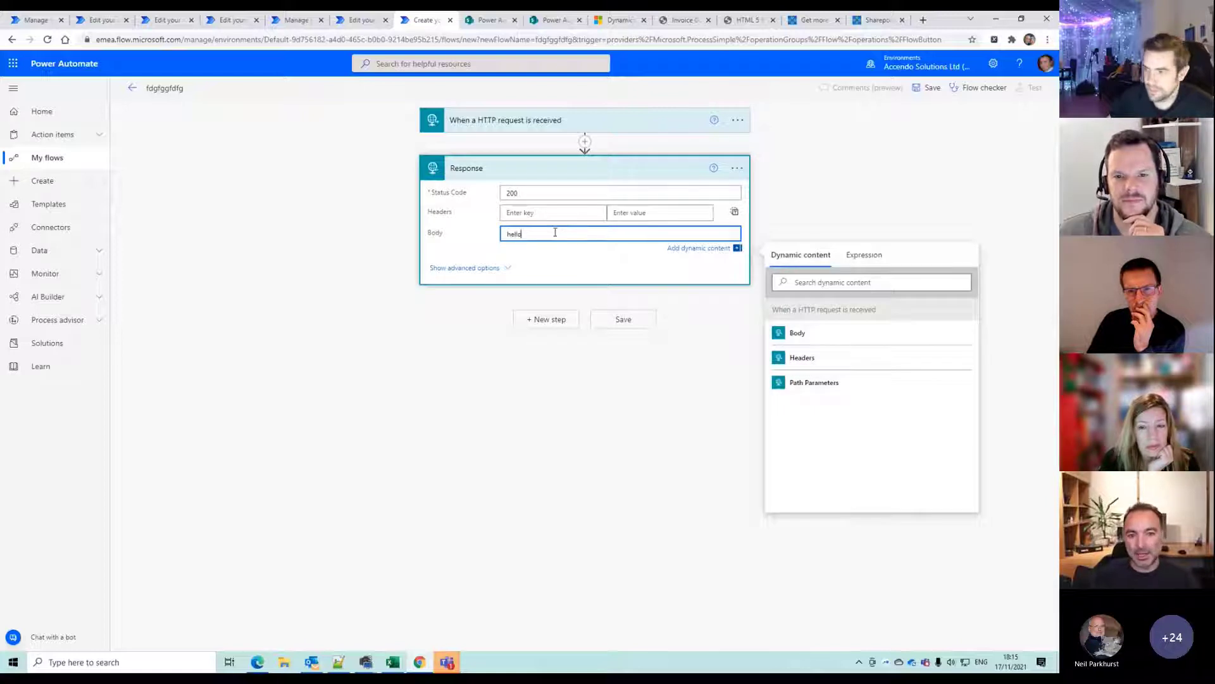
pyautogui.click(530, 121)
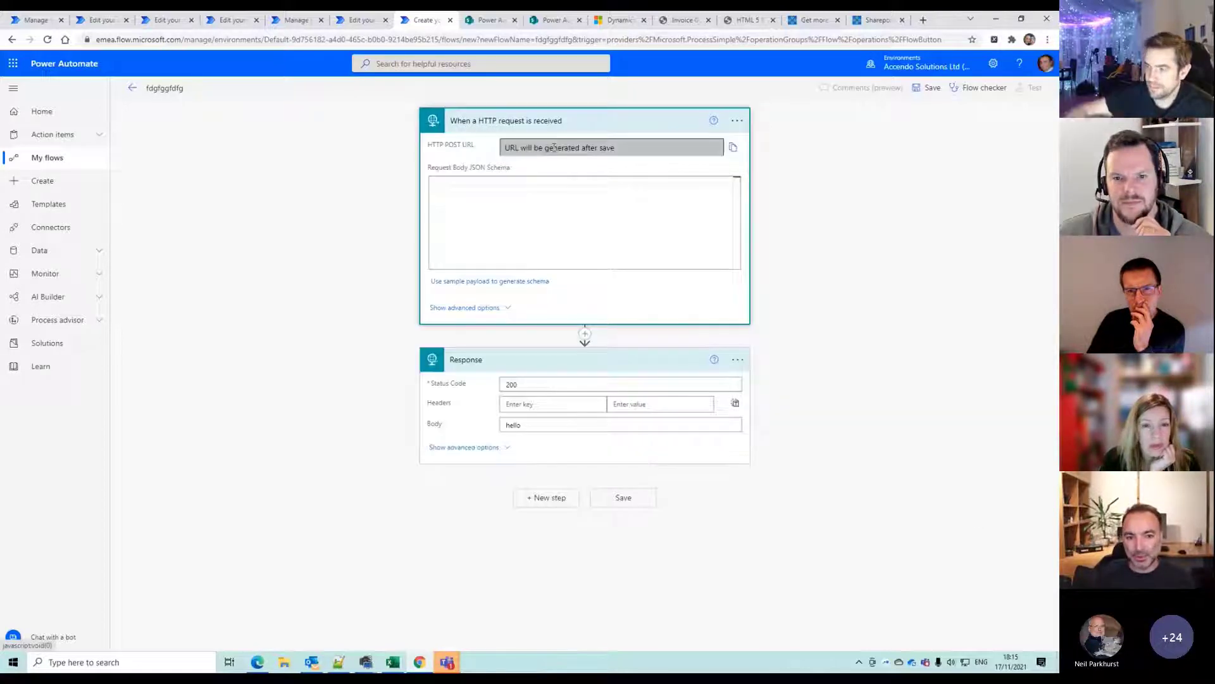
pyautogui.click(630, 498)
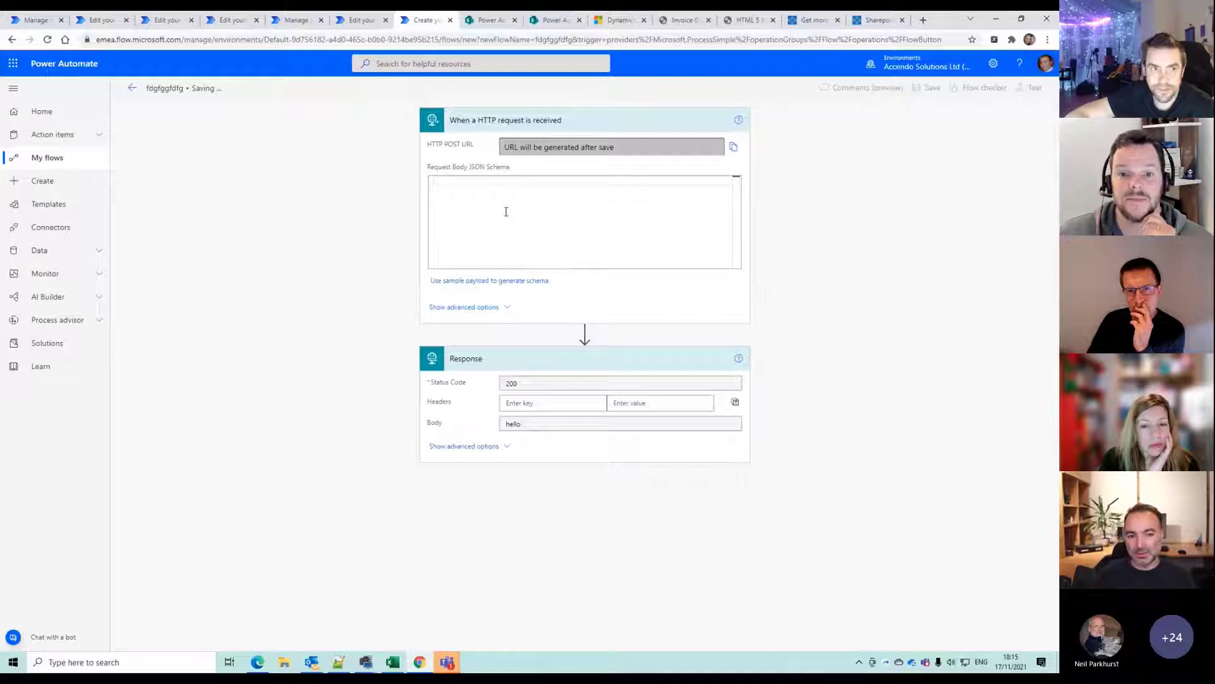
# Copy the trigger's generated HTTP POST URL with its signature key and open it in a new browser tab
pyautogui.click(735, 166)
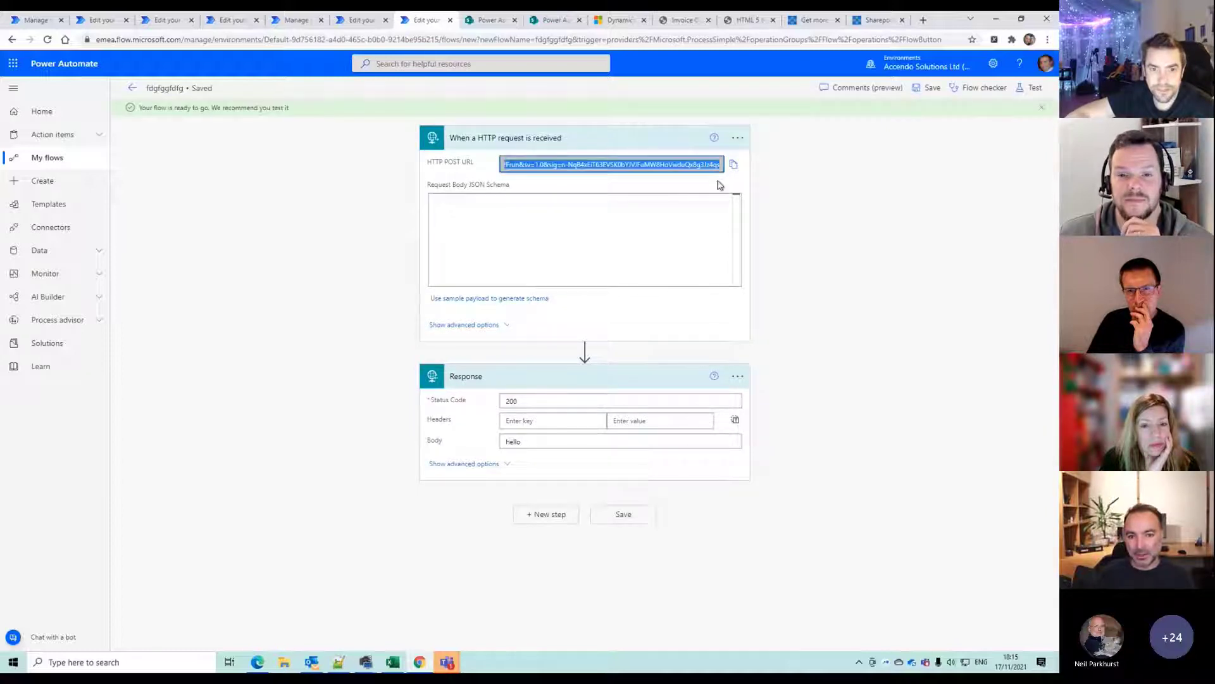
pyautogui.click(923, 20)
pyautogui.hotkey('ctrl', 'v')
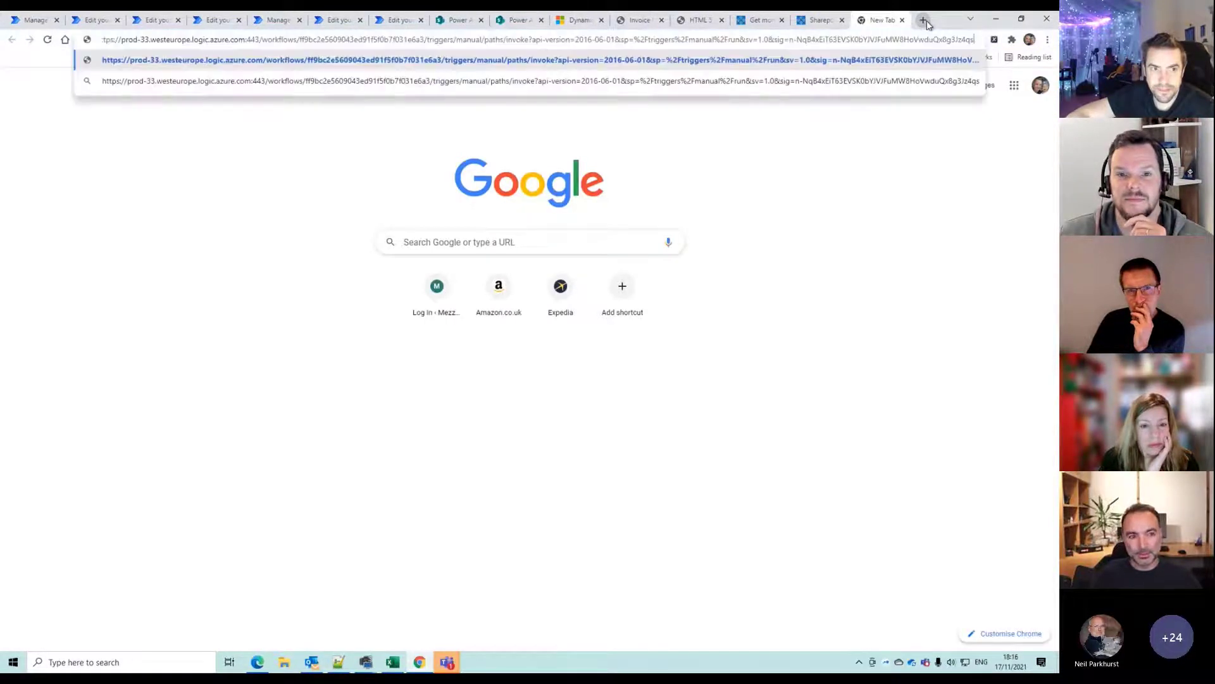
pyautogui.press('Return')
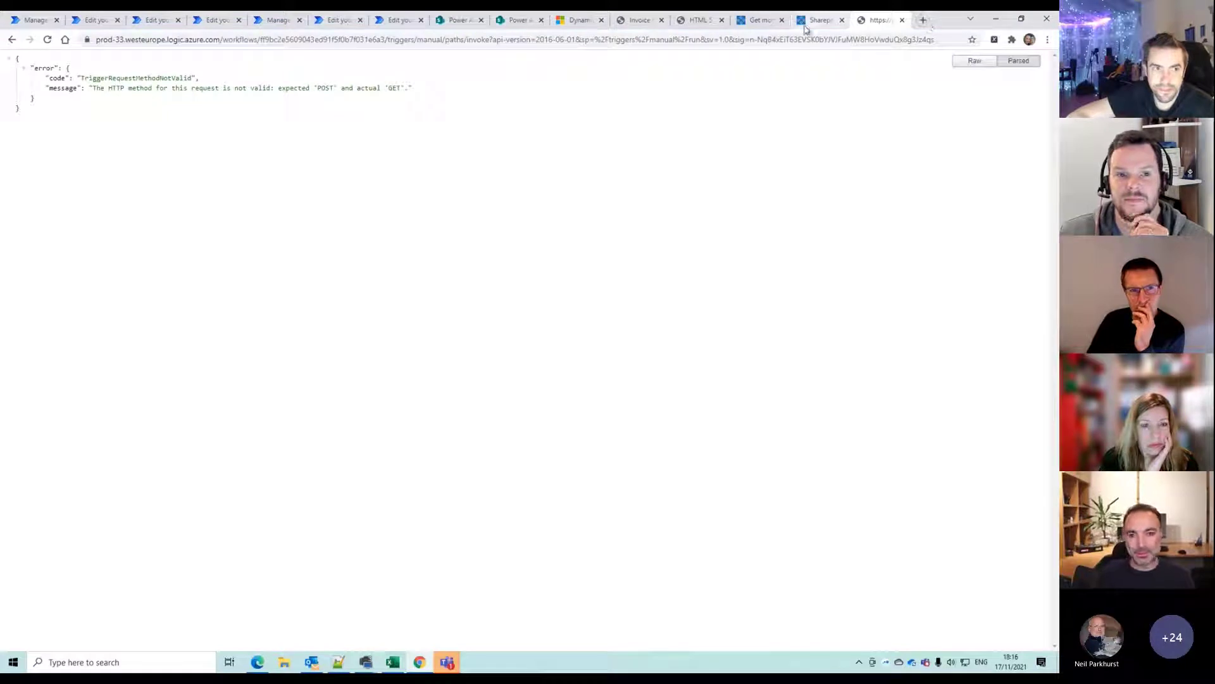
# Return to the fdgfggfdfg flow, set the HTTP trigger's method to GET in its advanced options, and save the flow
pyautogui.click(77, 21)
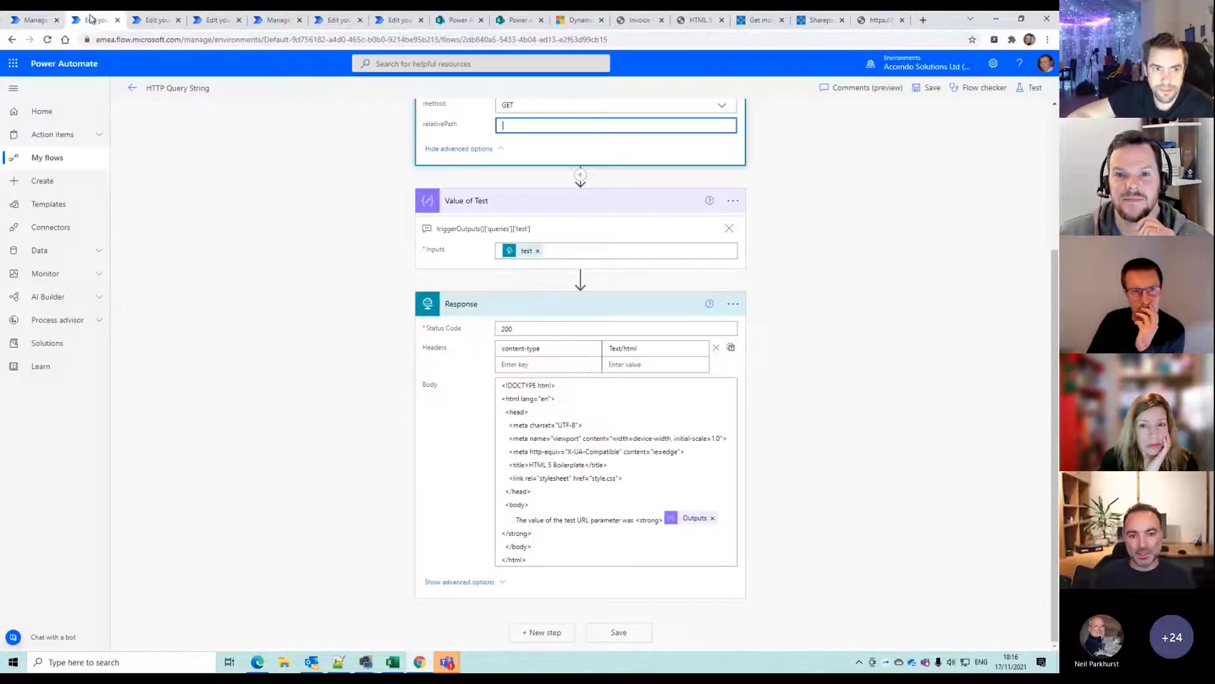
pyautogui.click(150, 21)
pyautogui.click(215, 21)
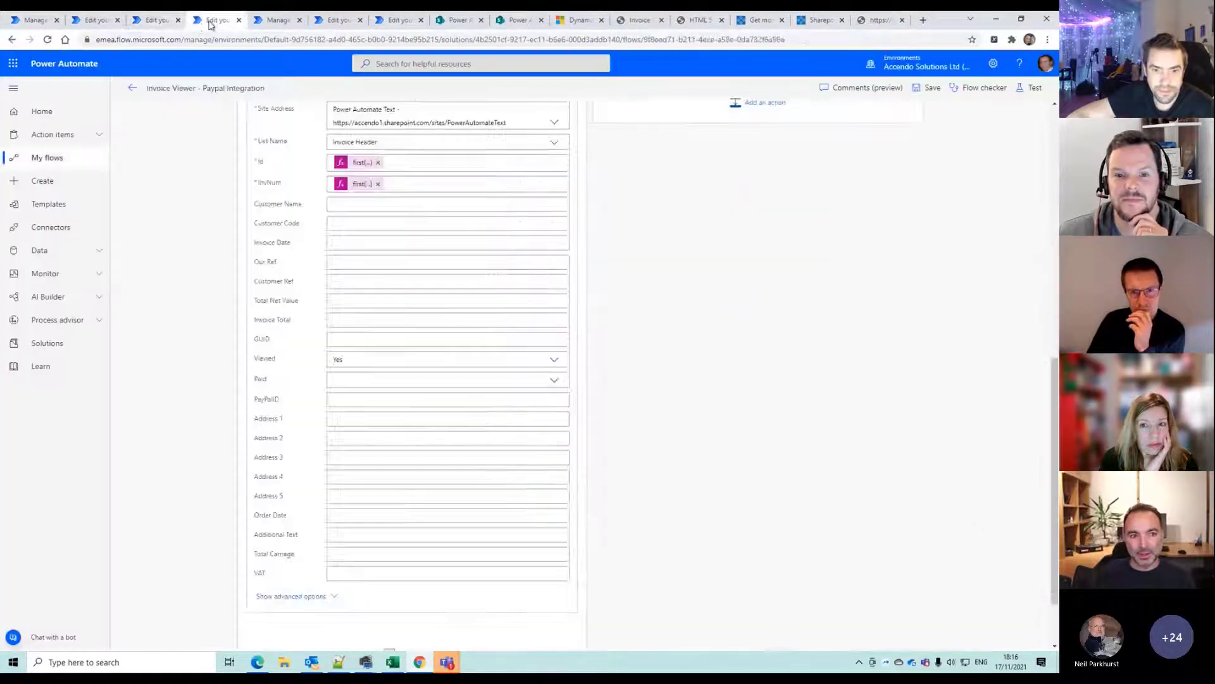
pyautogui.click(339, 21)
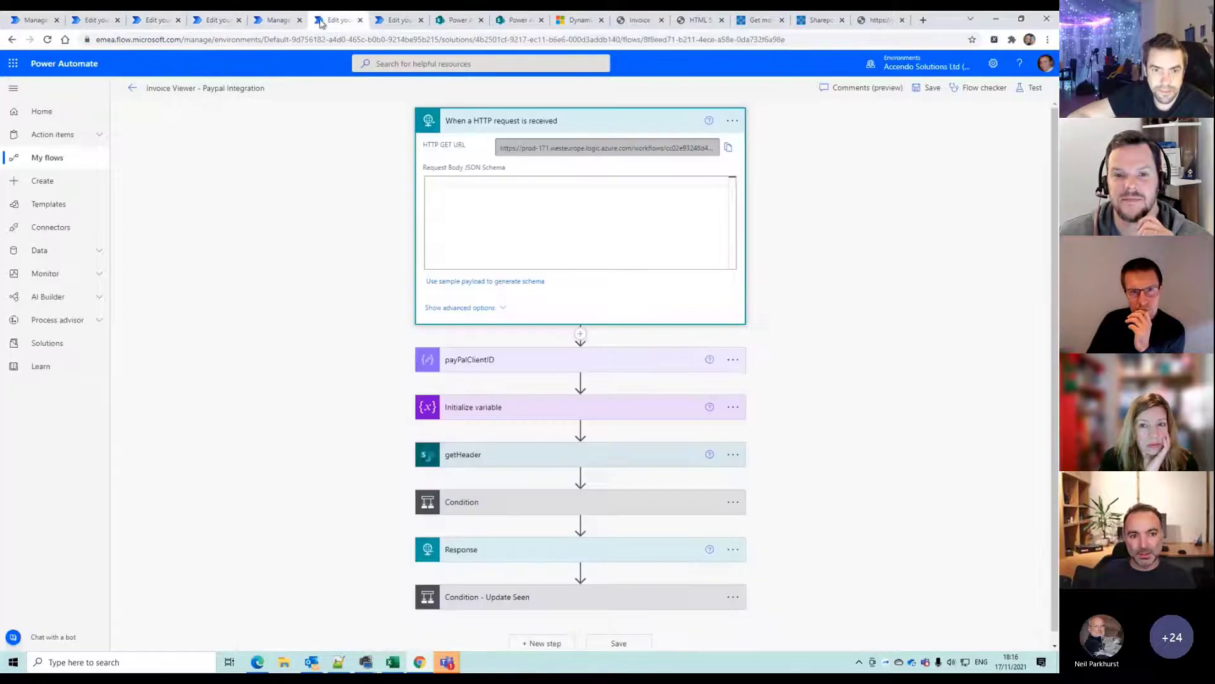
pyautogui.click(396, 21)
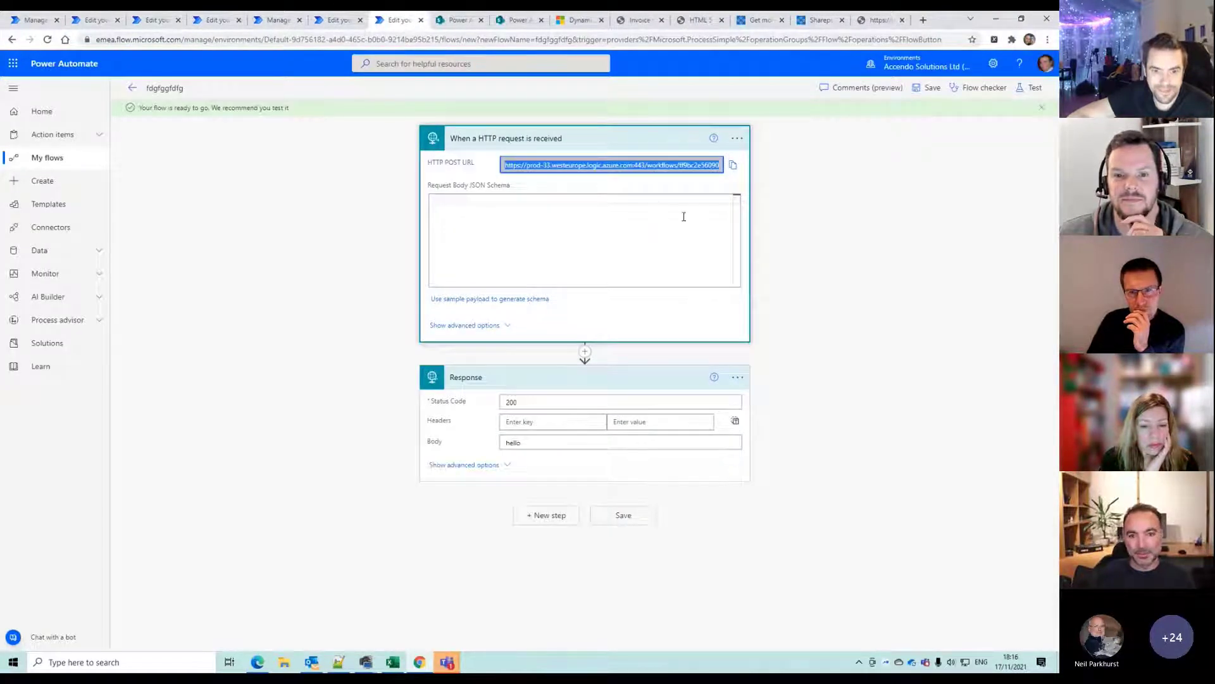
pyautogui.click(485, 326)
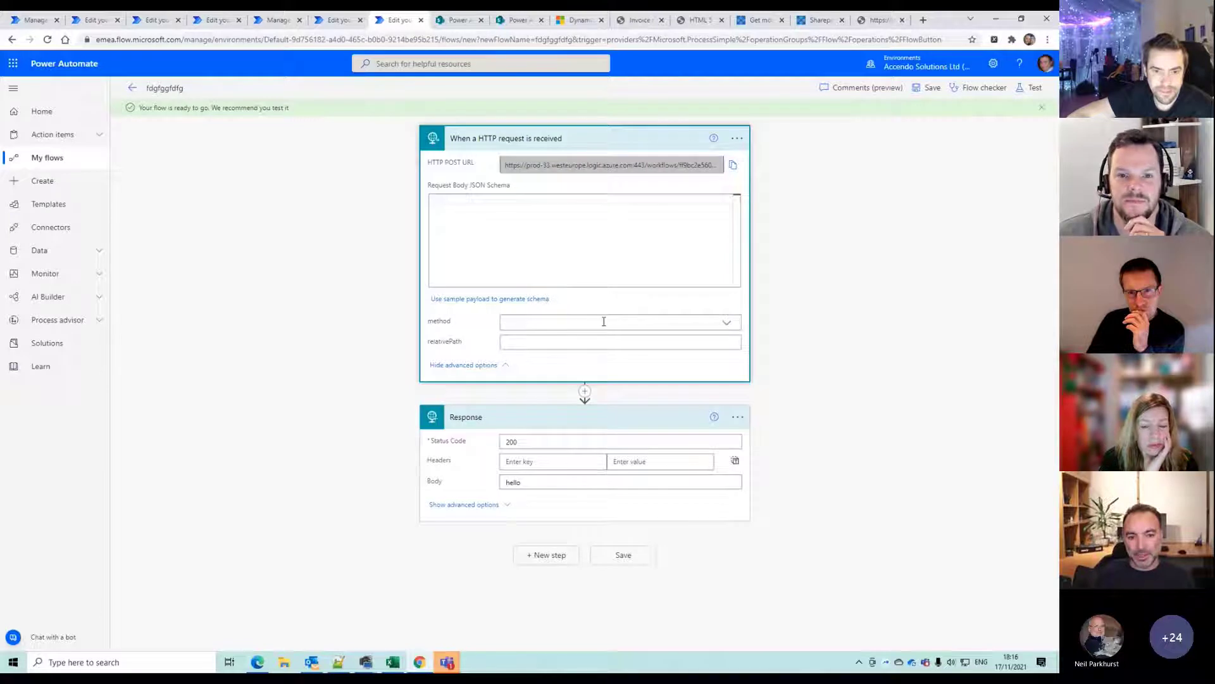
pyautogui.click(604, 321)
pyautogui.click(560, 337)
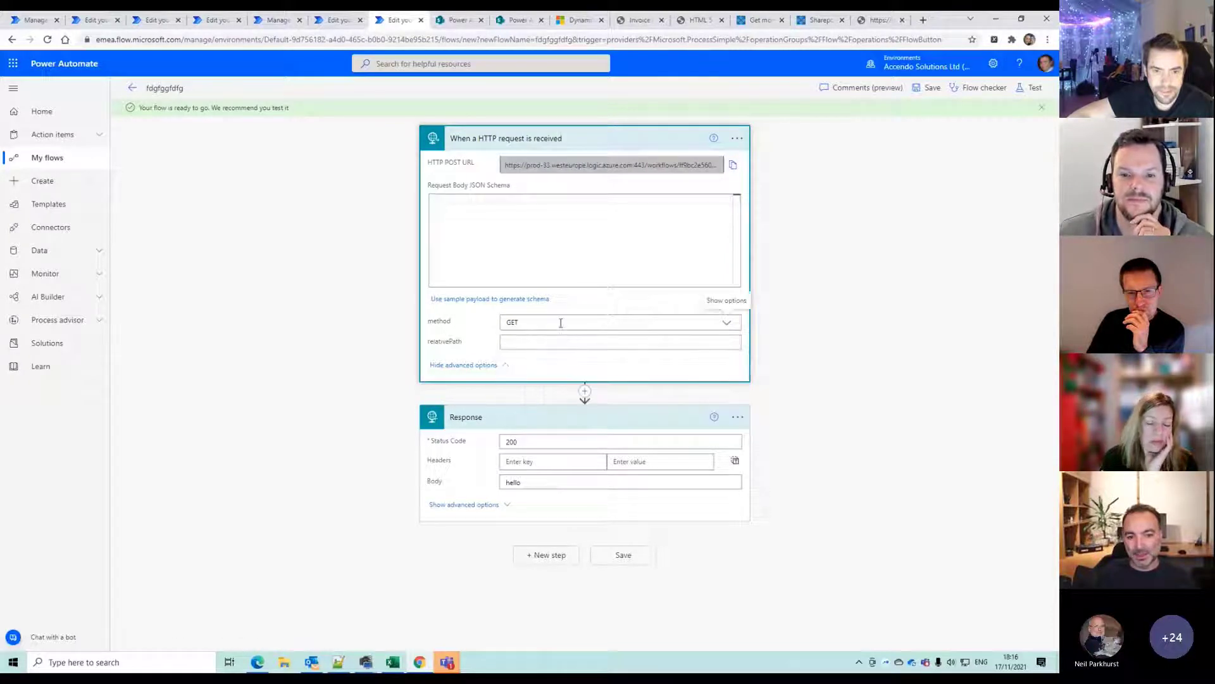
pyautogui.click(561, 323)
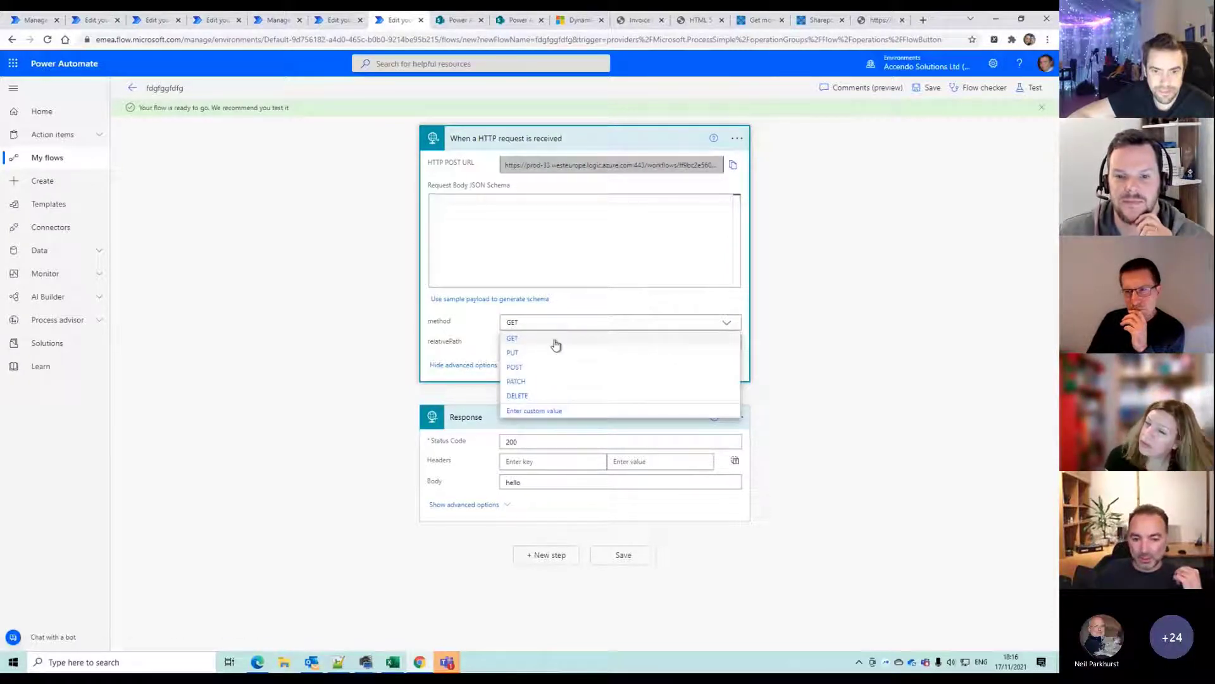
pyautogui.click(555, 344)
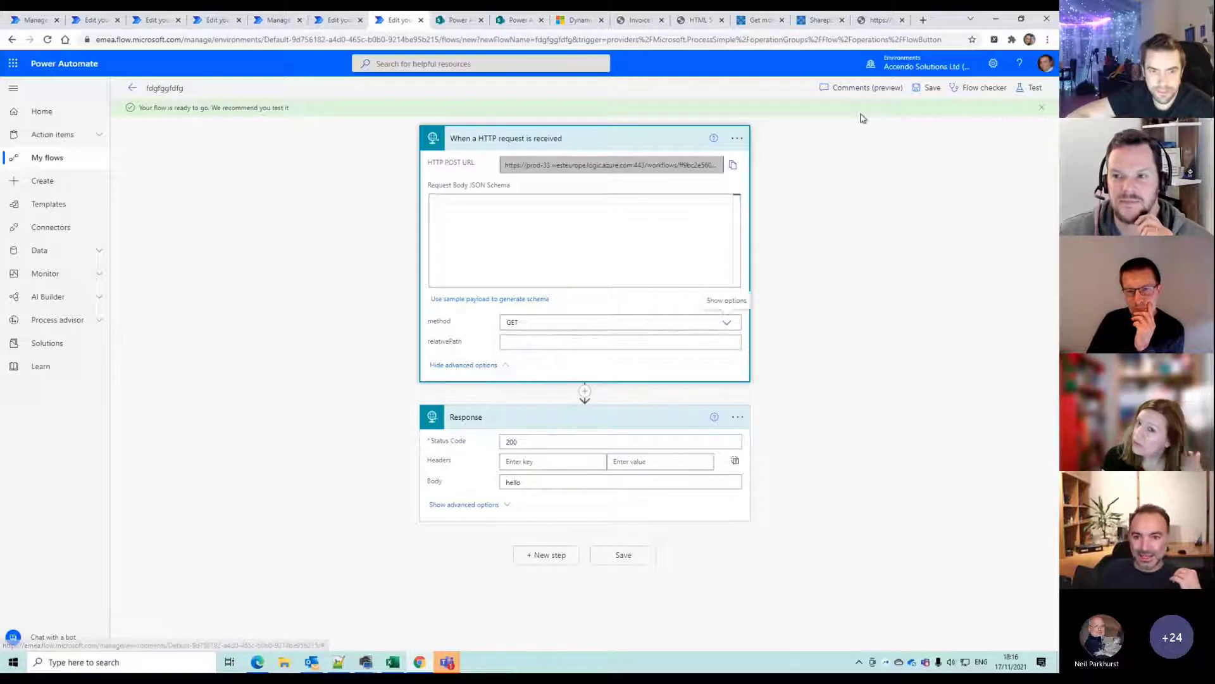
pyautogui.click(927, 87)
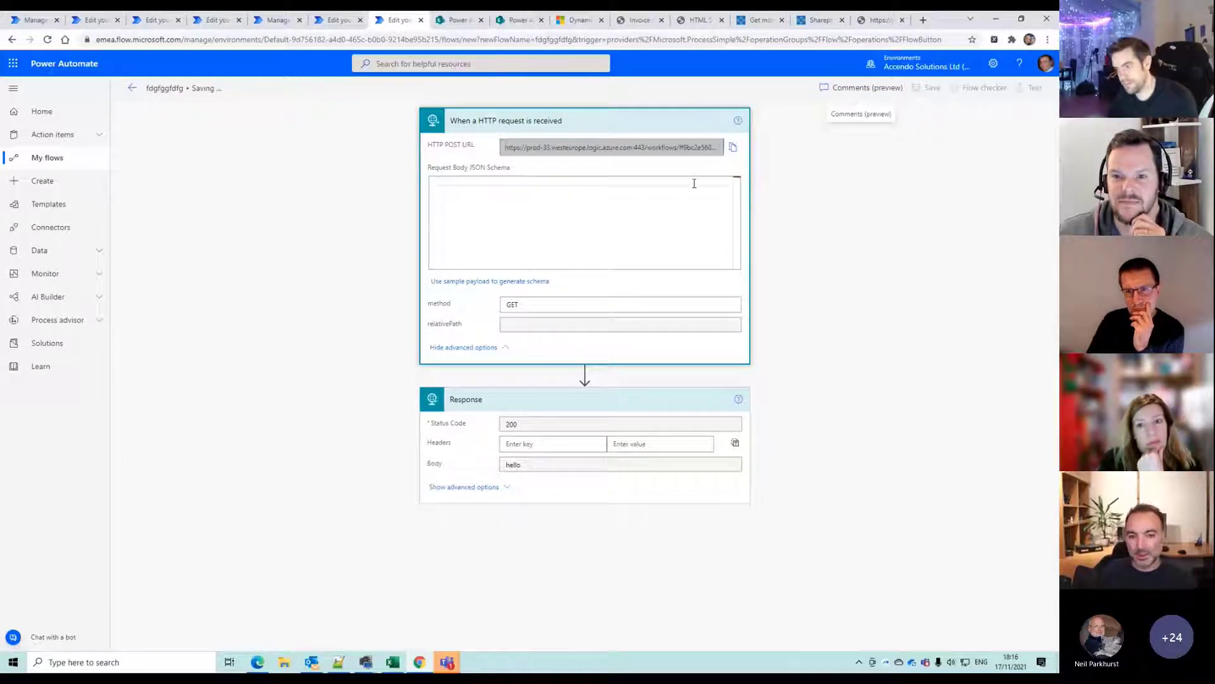
# Reload the trigger URL page in its browser tab and check the returned response text
pyautogui.click(879, 20)
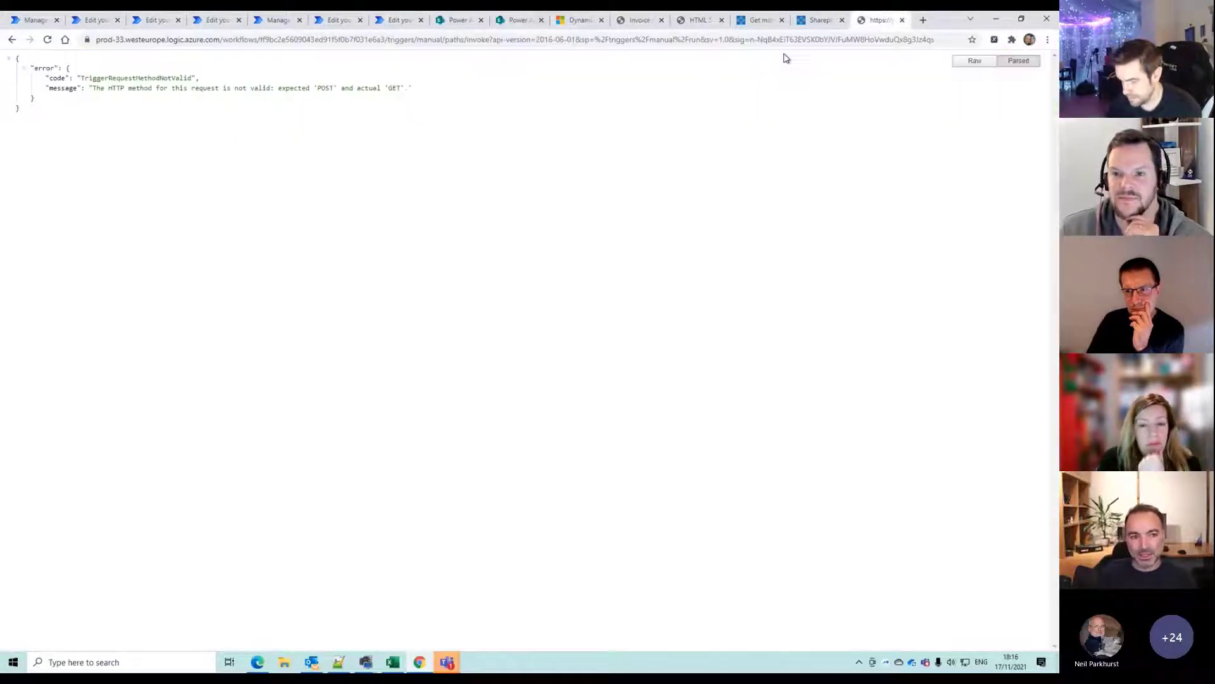
pyautogui.click(47, 39)
pyautogui.moveTo(30, 65); pyautogui.dragTo(9, 61)
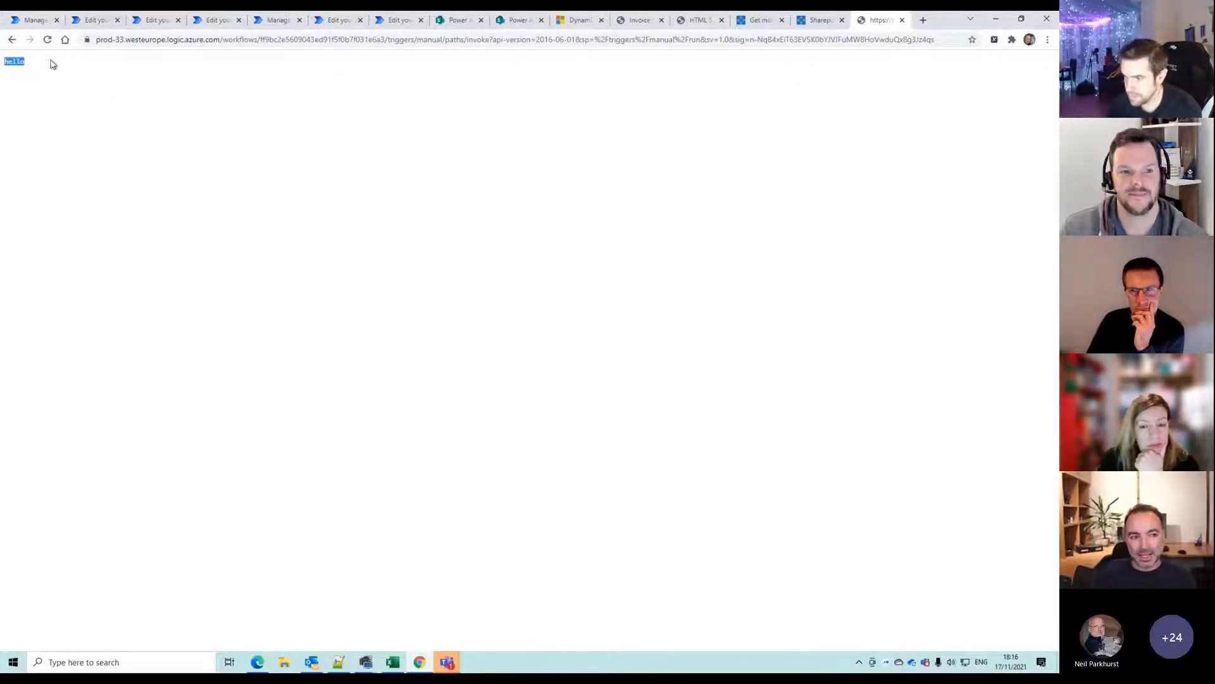
# Change the fdgfggfdfg flow's Response body to "<strong>hello</strong>" and save the flow
pyautogui.click(409, 20)
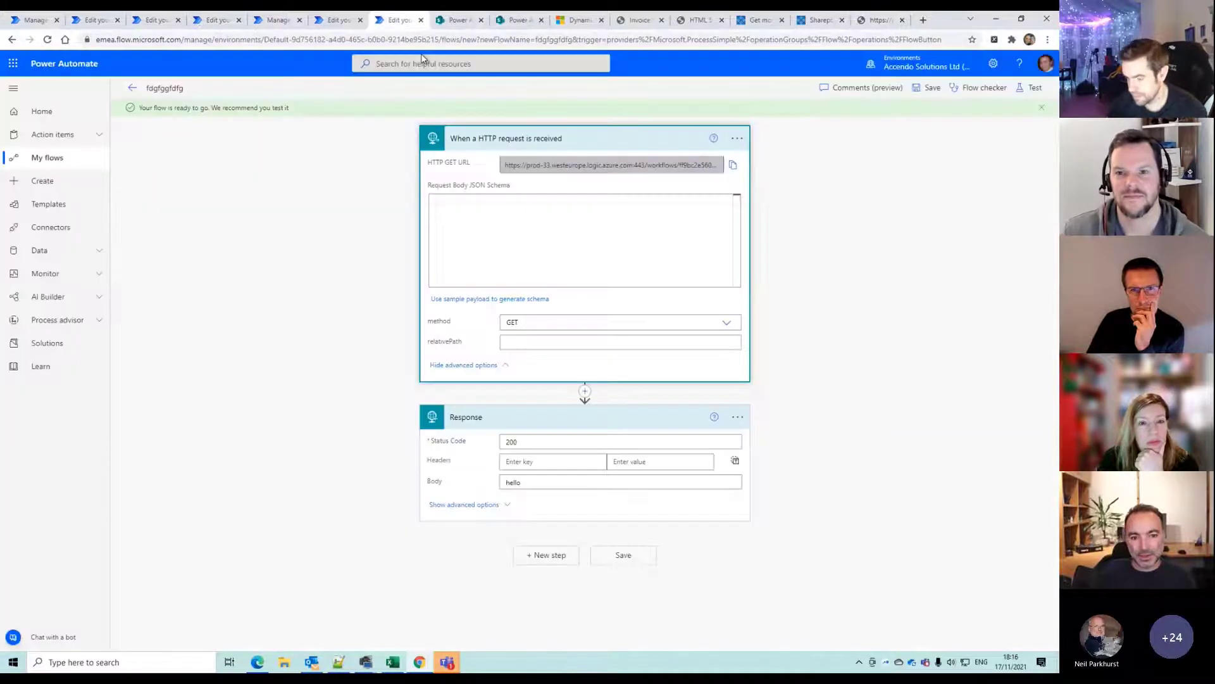
pyautogui.click(537, 476)
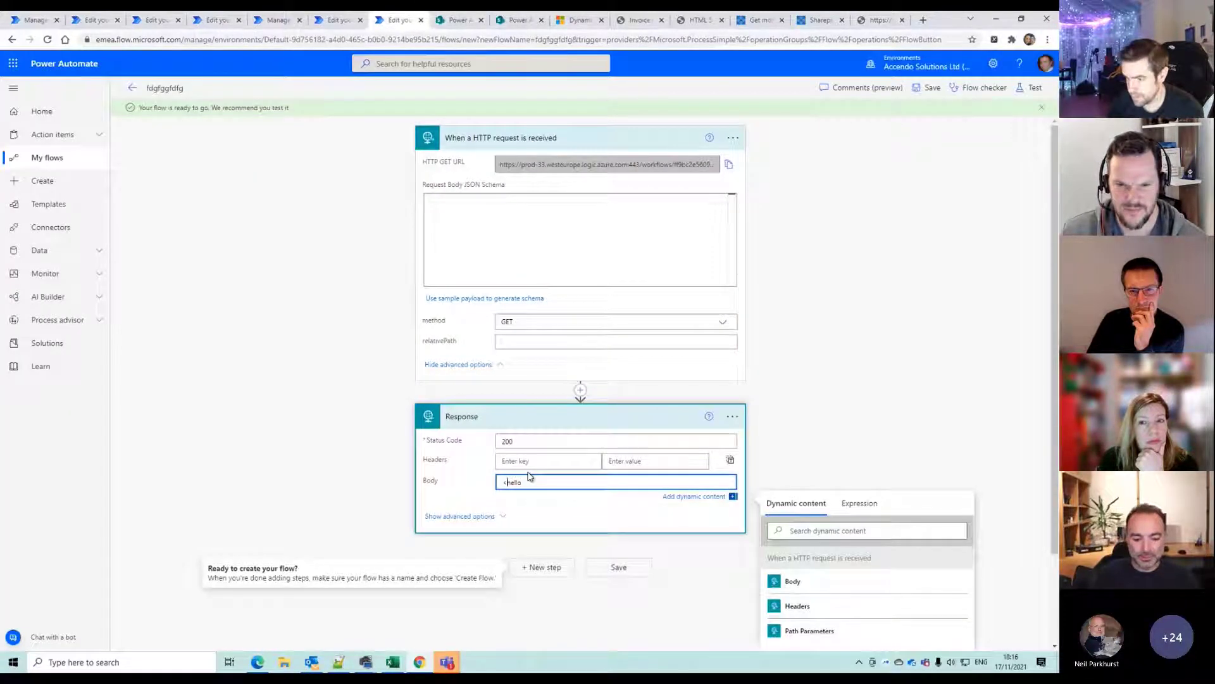
pyautogui.write('<strong>')
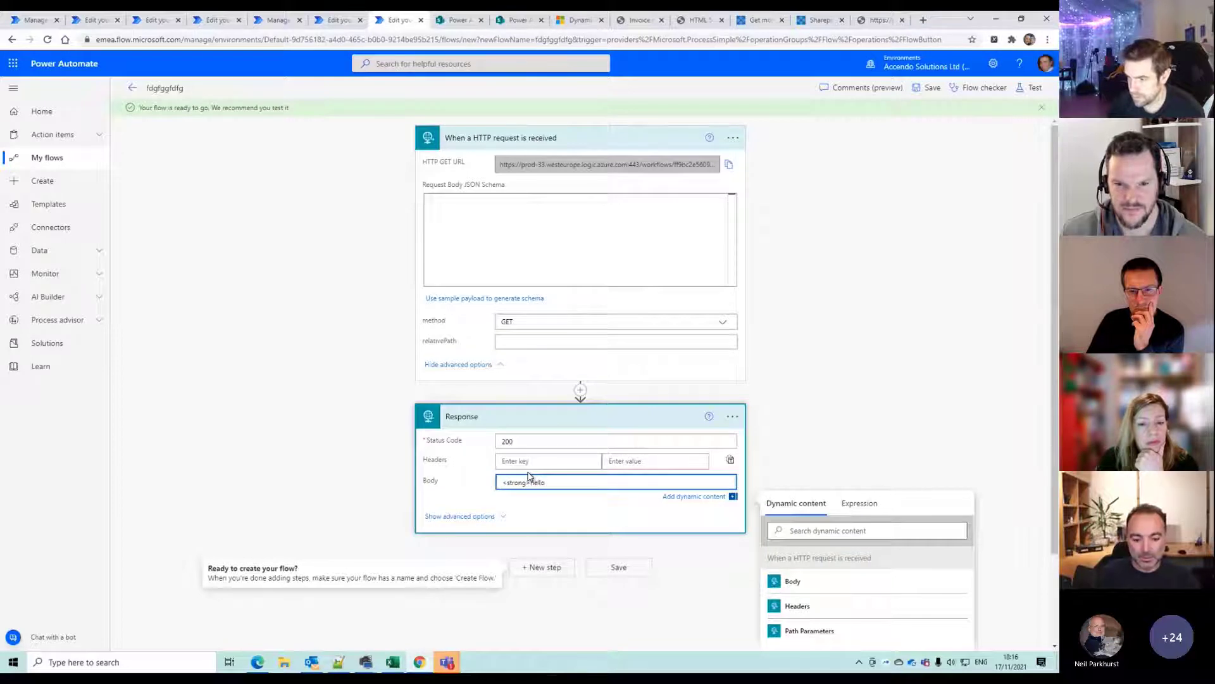
pyautogui.press('BackSpace')
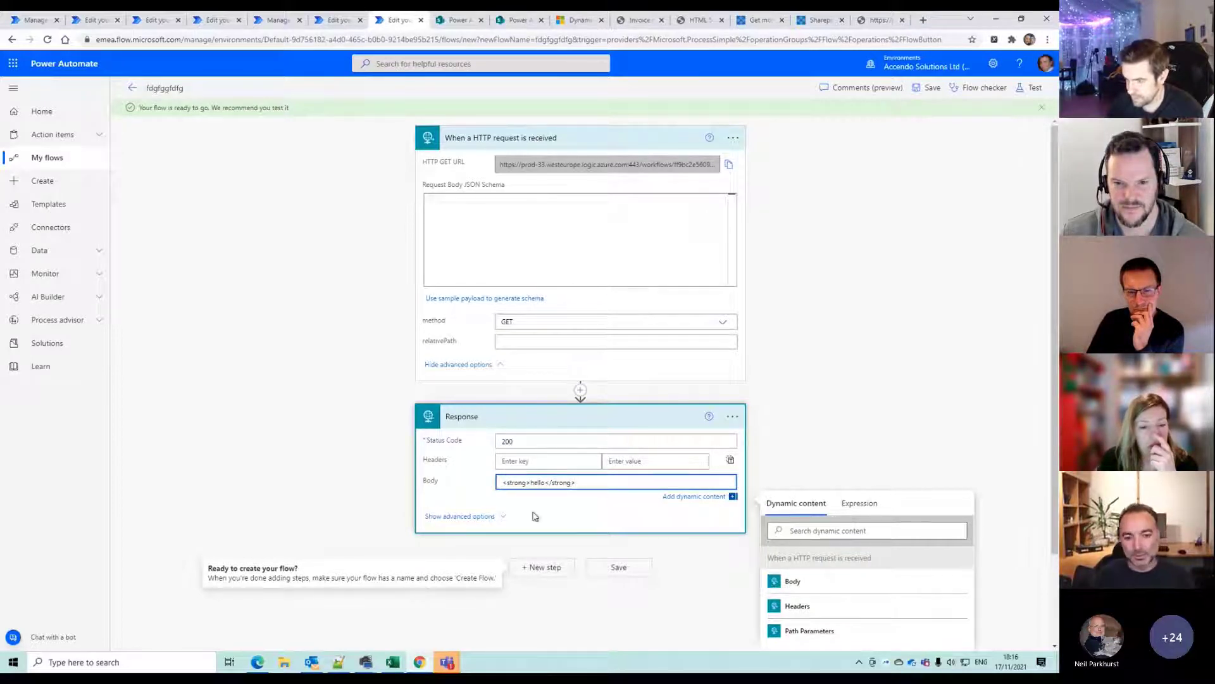
pyautogui.click(607, 568)
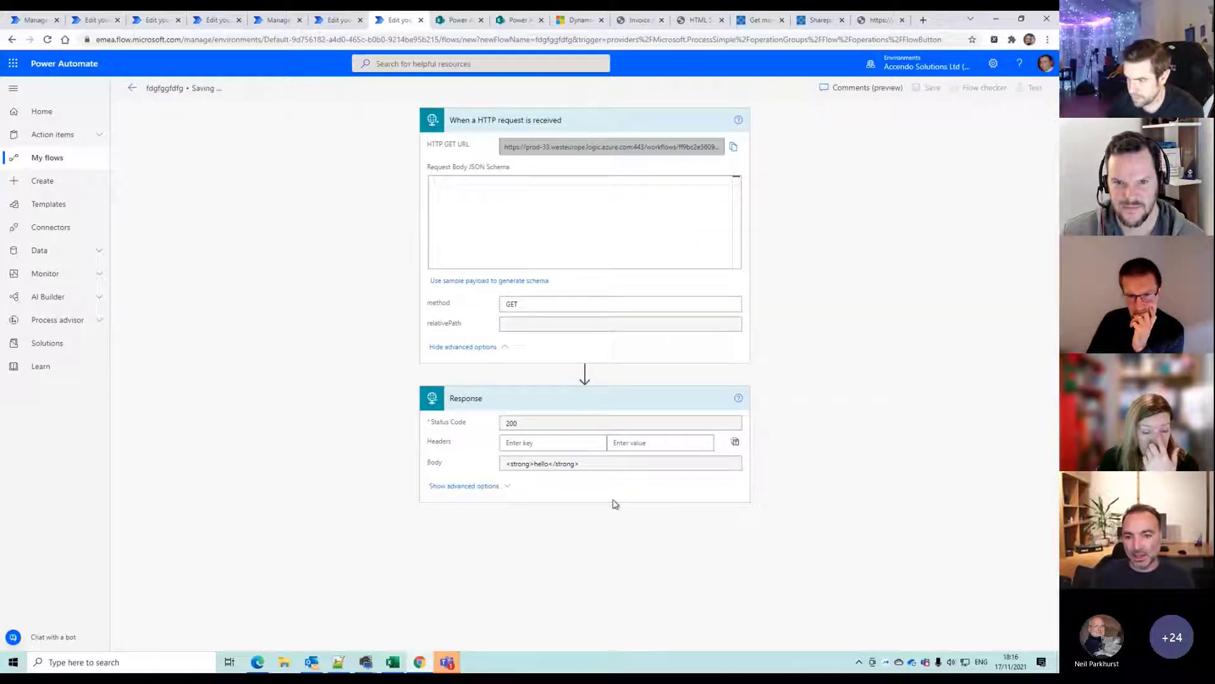
# Reload the trigger URL page in its browser tab and check how the returned strong-tagged text is displayed
pyautogui.click(878, 20)
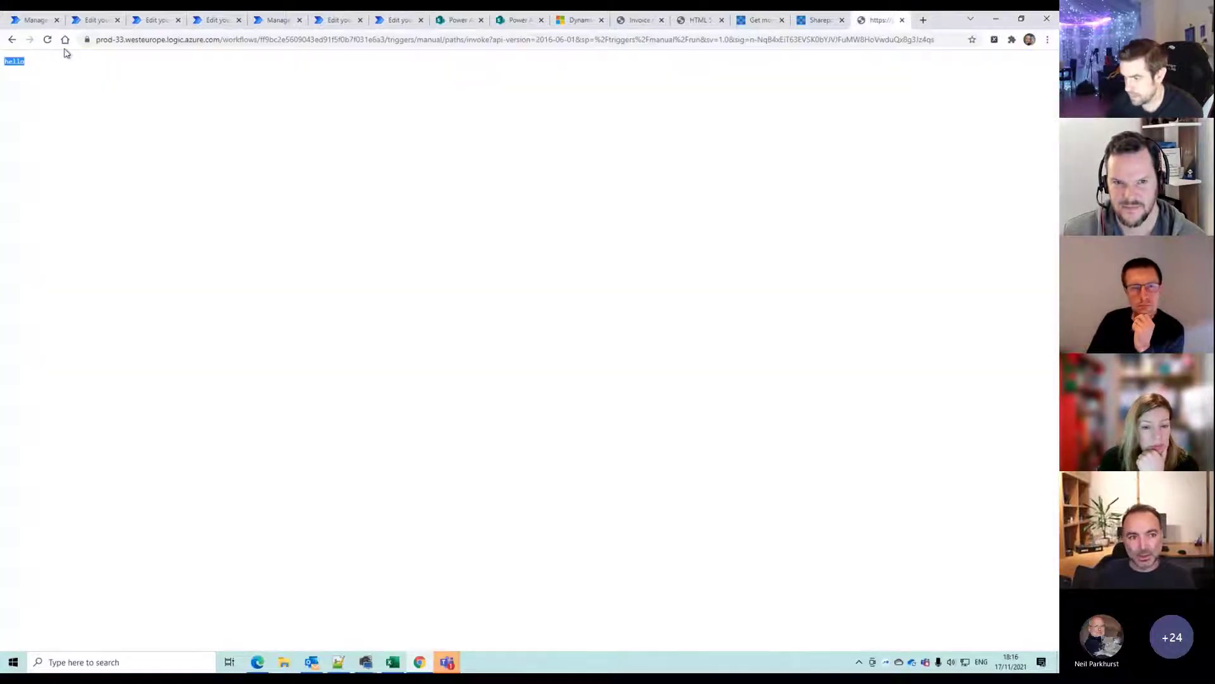
pyautogui.press('F5')
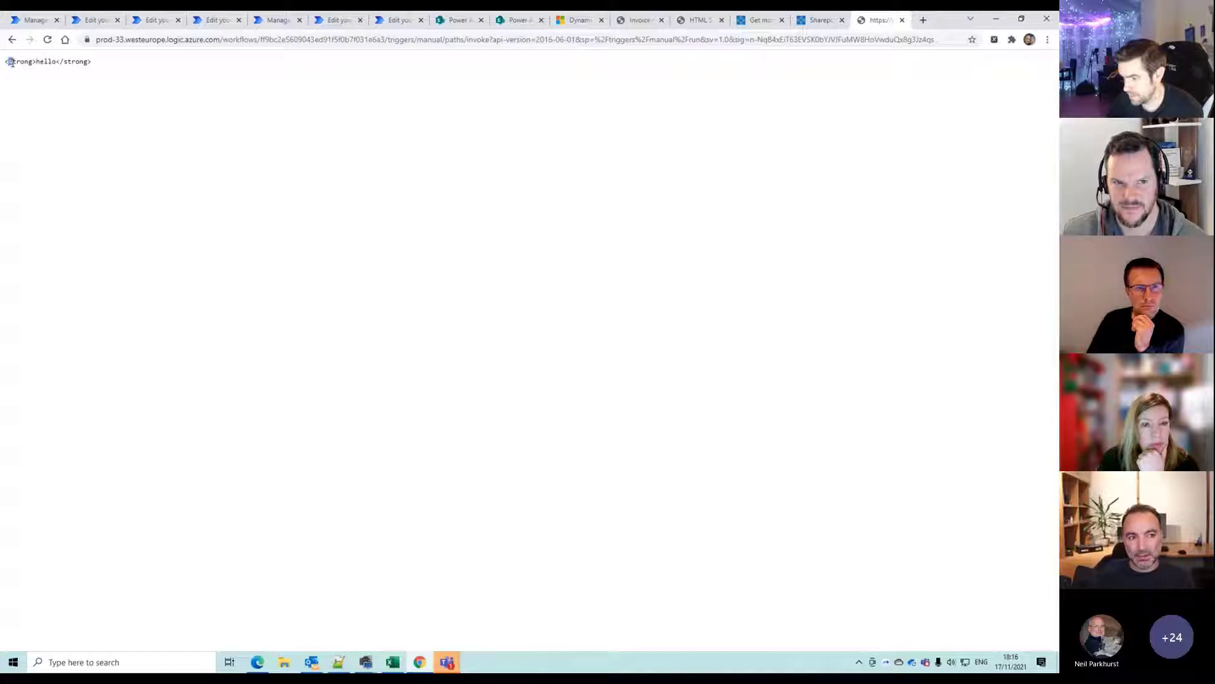
pyautogui.moveTo(10, 62)
pyautogui.mouseDown()
pyautogui.moveTo(114, 70)
pyautogui.moveTo(2, 62)
pyautogui.mouseUp()
pyautogui.click(110, 68)
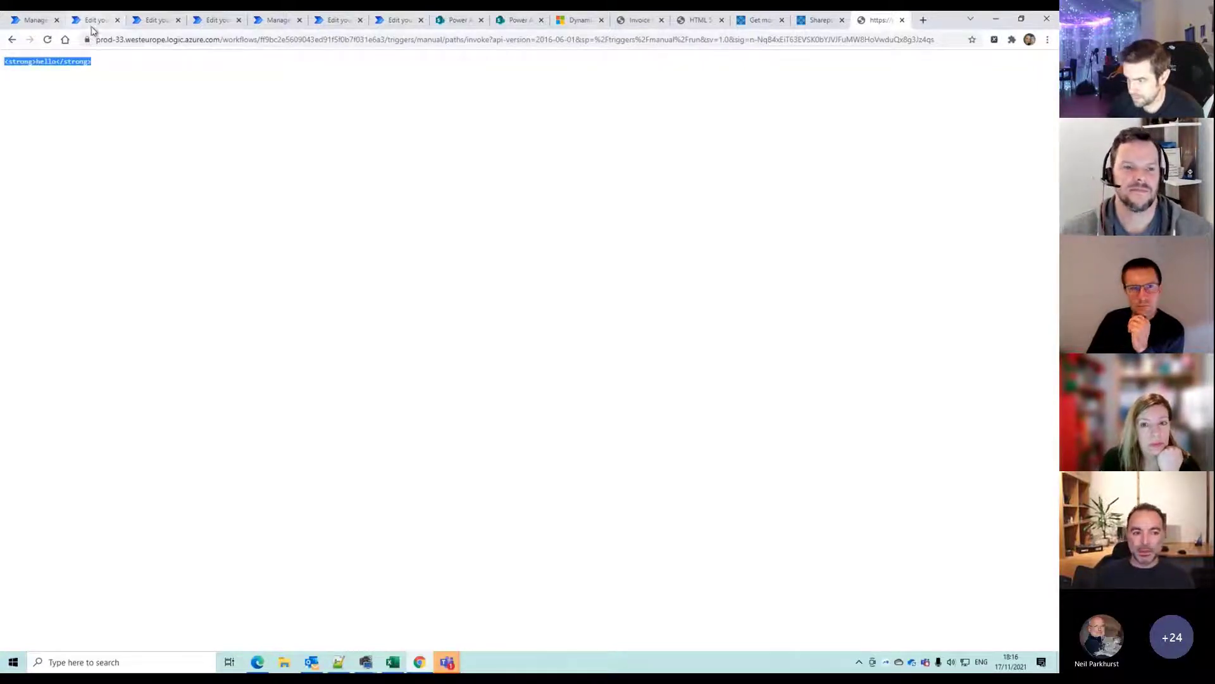
pyautogui.click(107, 68)
pyautogui.moveTo(108, 68); pyautogui.dragTo(4, 61)
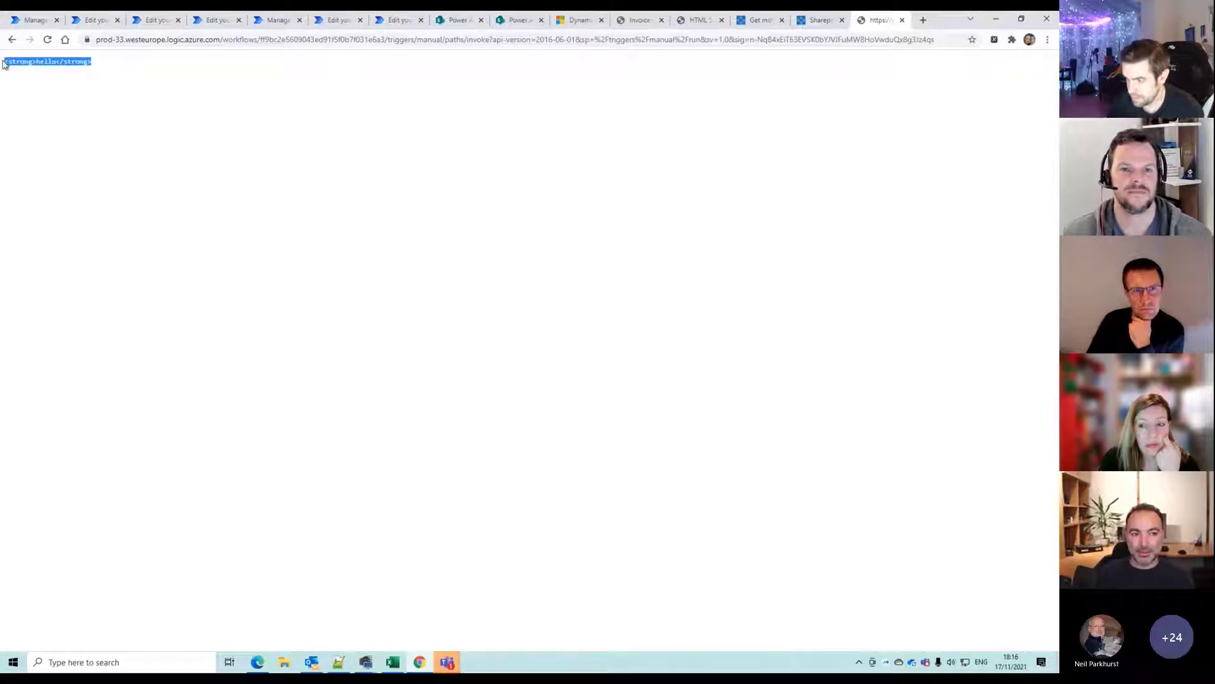
# Copy the content-type header key from the HTTP Query String flow's Response into the fdgfggfdfg flow's Response headers
pyautogui.click(81, 24)
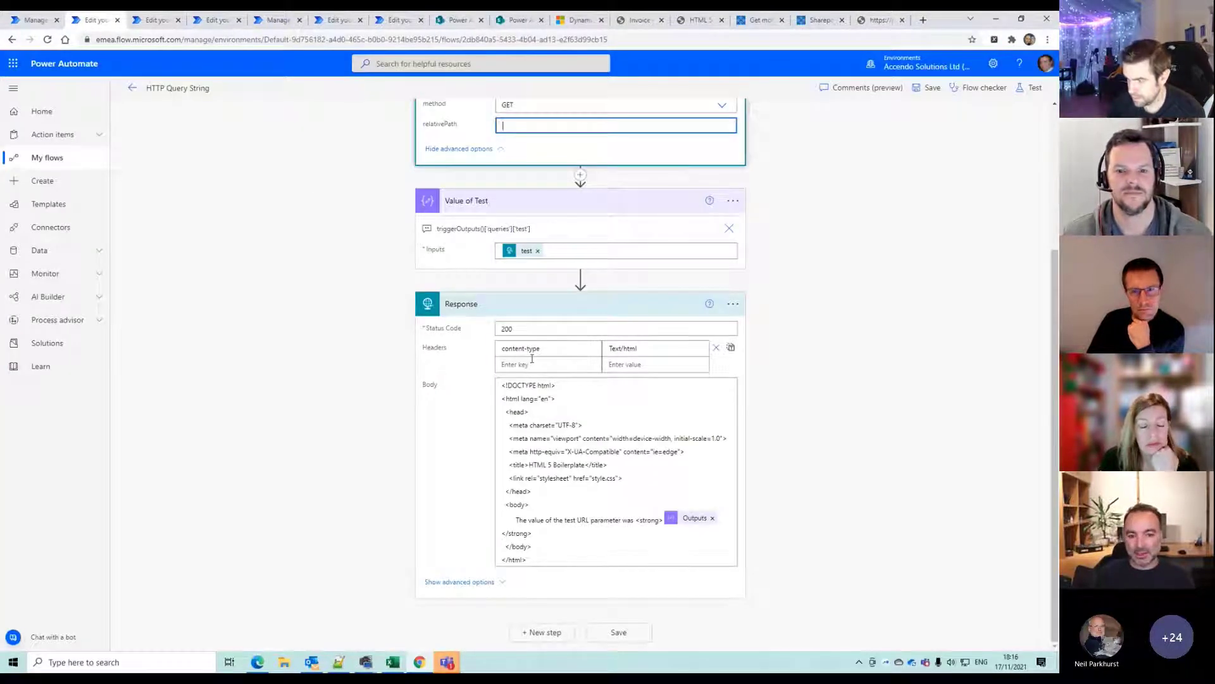
pyautogui.moveTo(544, 348); pyautogui.dragTo(467, 348)
pyautogui.hotkey('ctrl', 'c')
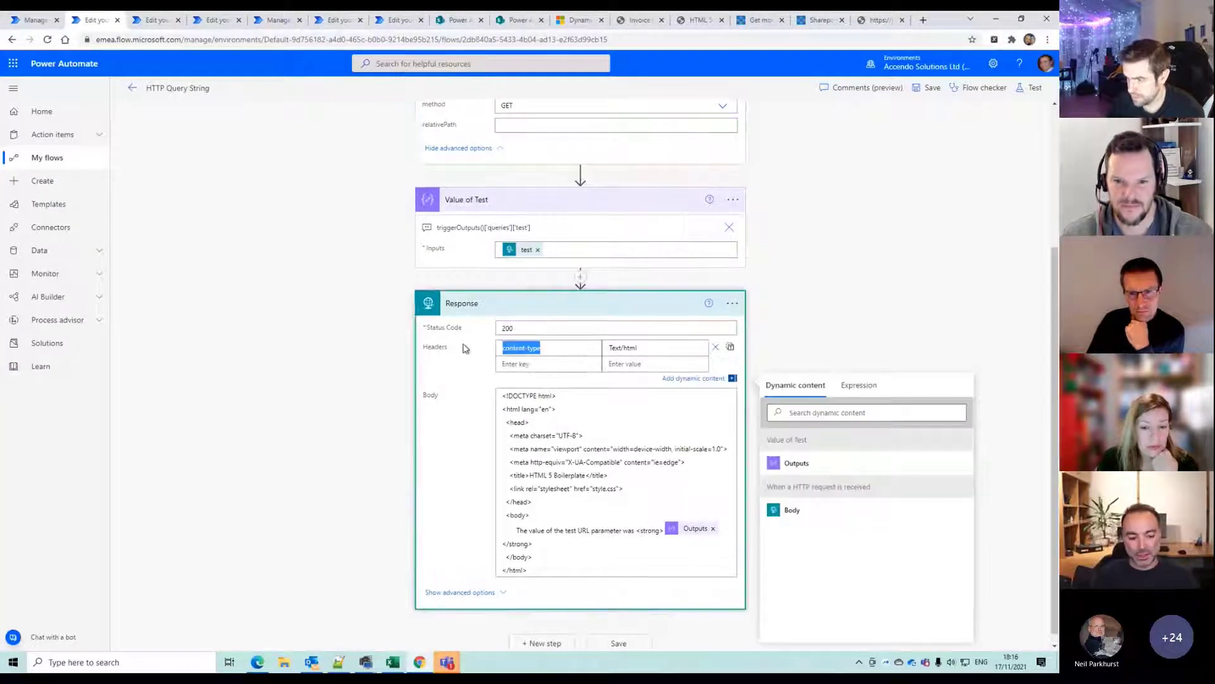
pyautogui.click(403, 27)
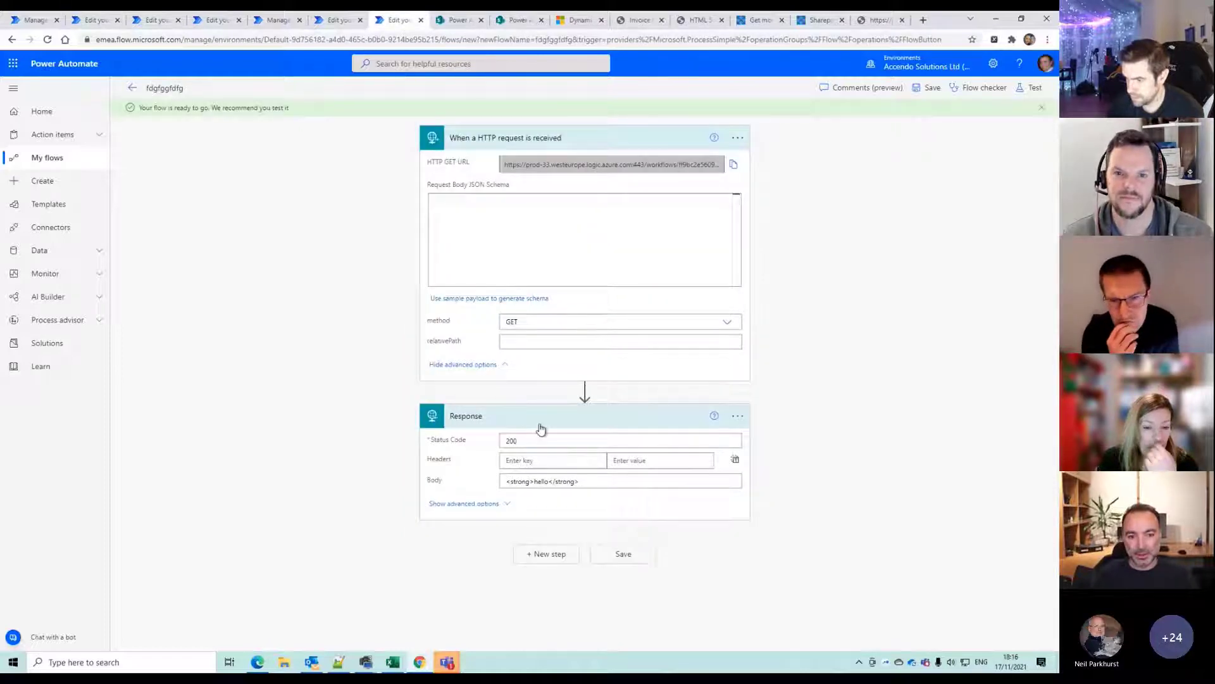
pyautogui.click(536, 460)
pyautogui.hotkey('ctrl', 'v')
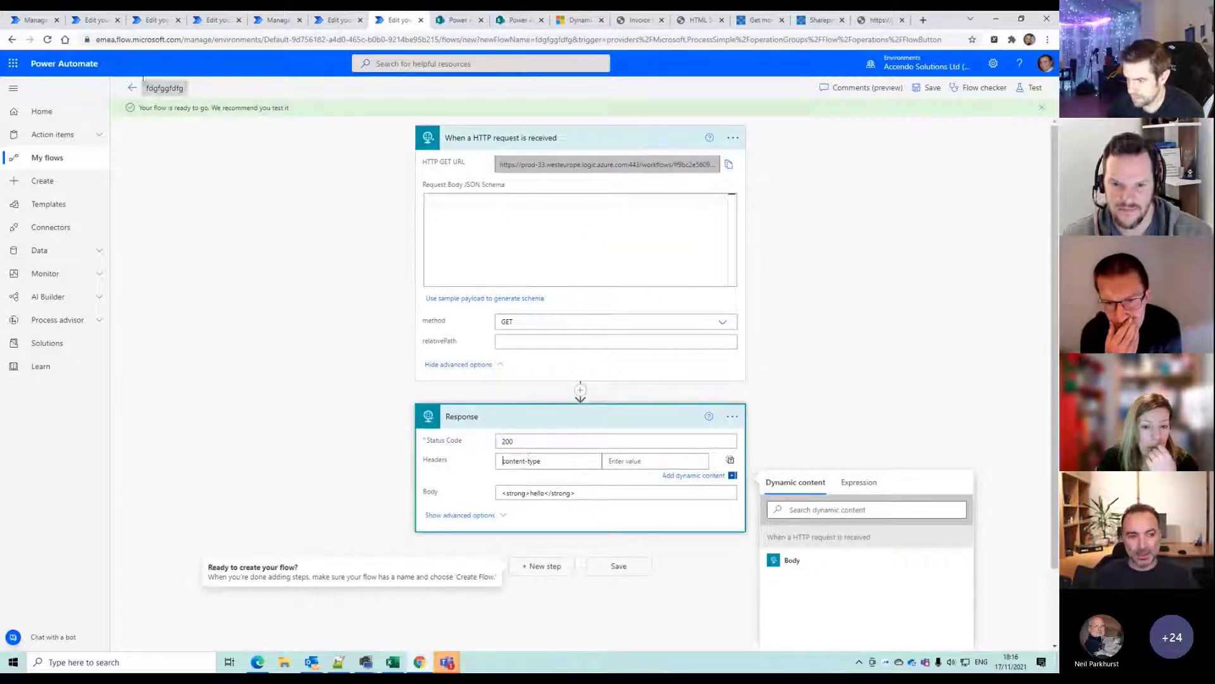
# Copy the header value Text/html from the HTTP Query String flow into the fdgfggfdfg Response's content-type header and save the flow
pyautogui.click(93, 23)
pyautogui.tripleClick(617, 347)
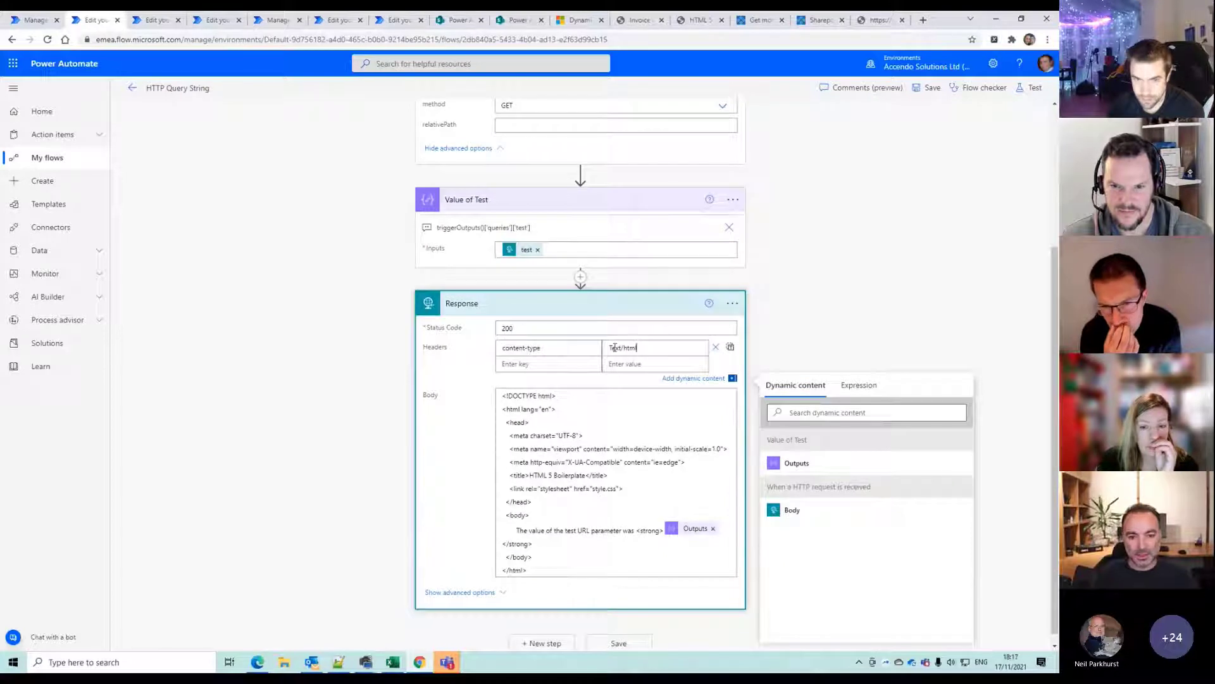
pyautogui.click(397, 20)
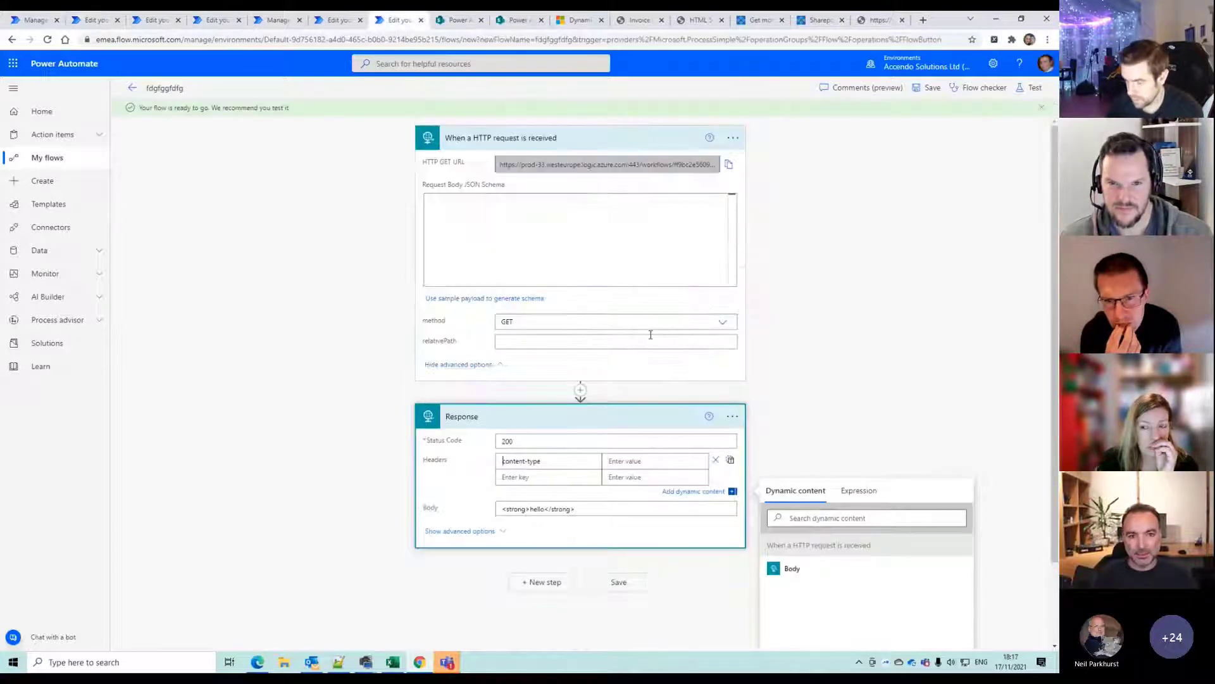
pyautogui.write('Text/html')
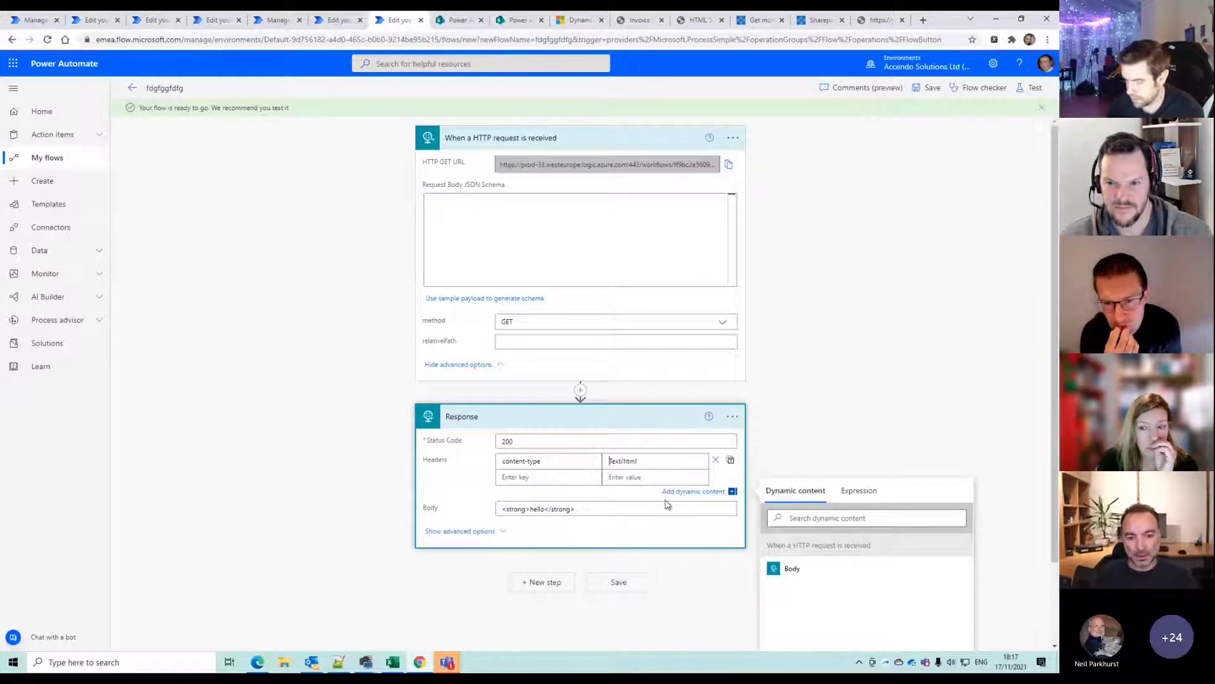
pyautogui.click(634, 582)
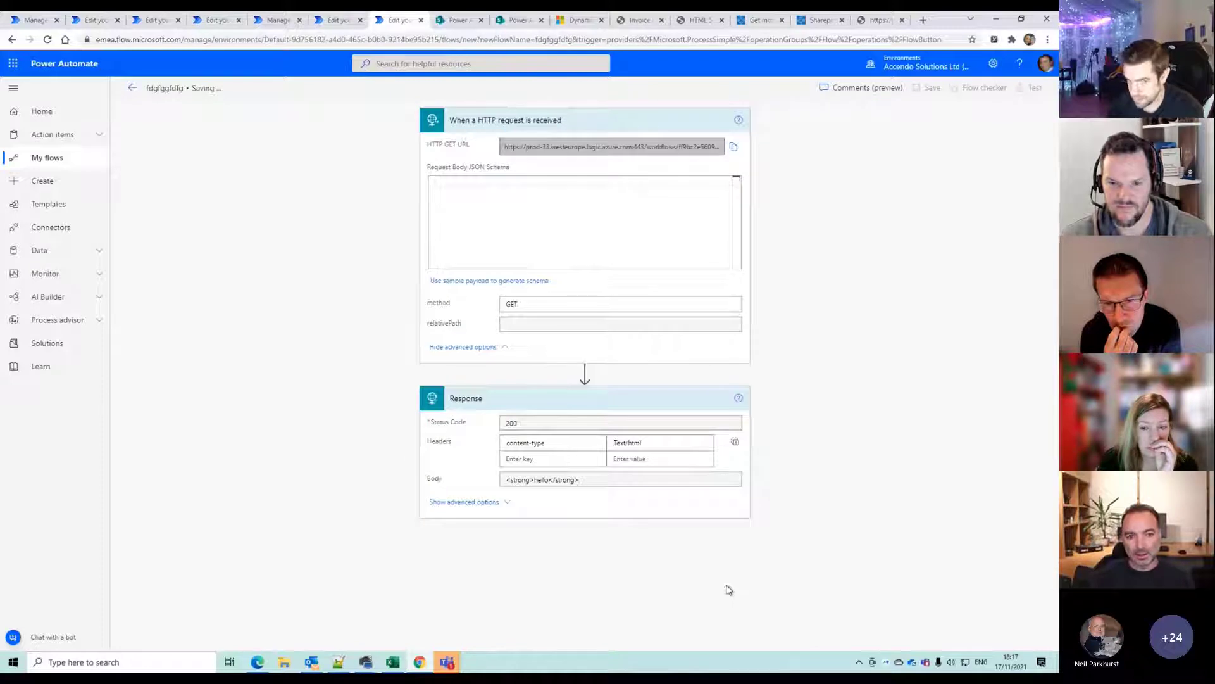
# Reload the trigger URL page, check how the returned text is rendered, and examine the logic.azure.com domain in its address
pyautogui.click(876, 19)
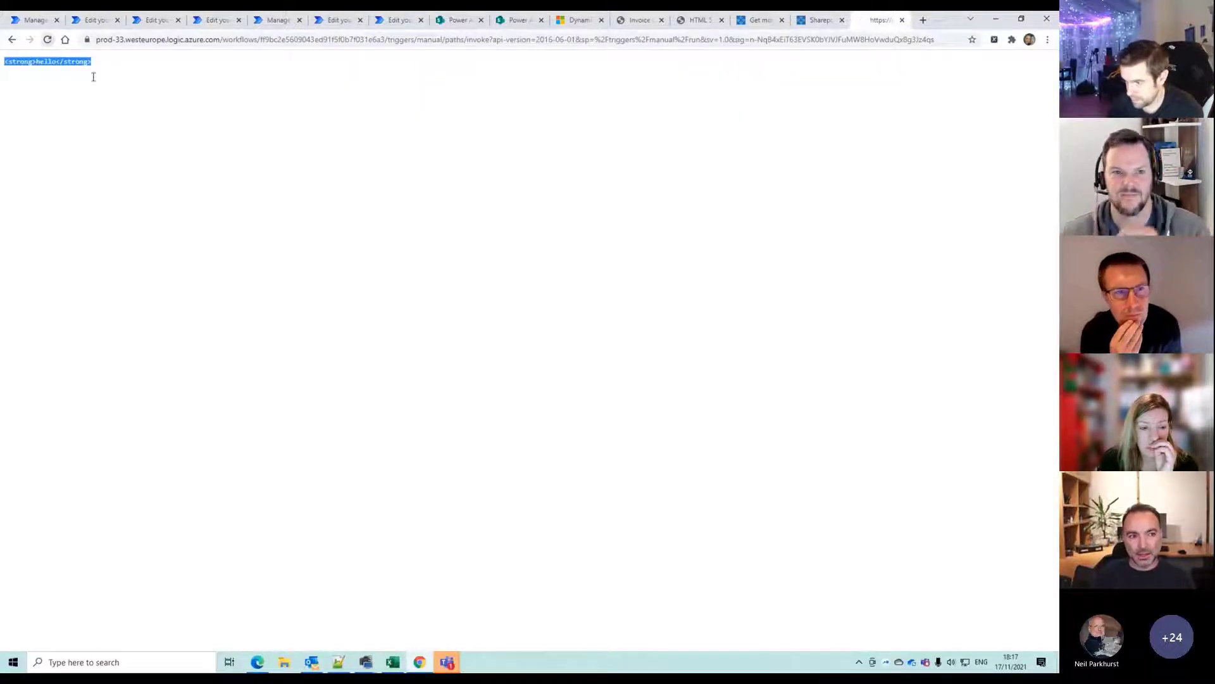
pyautogui.click(46, 39)
pyautogui.moveTo(4, 62); pyautogui.dragTo(59, 69)
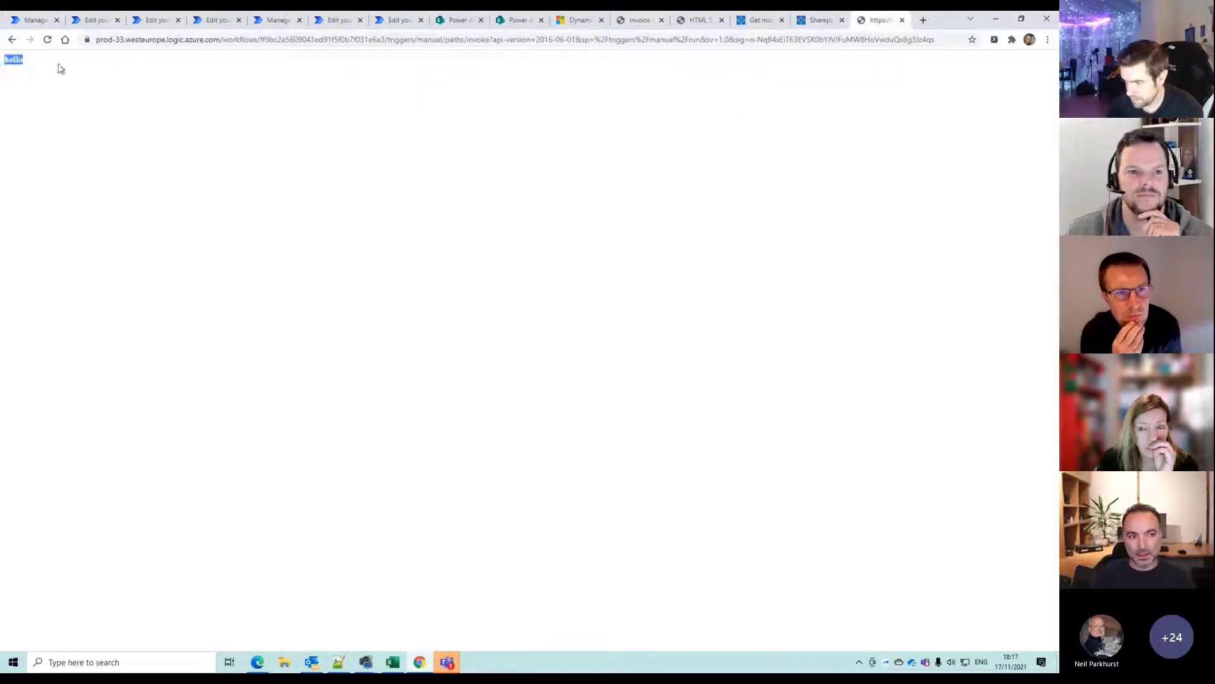
pyautogui.click(98, 169)
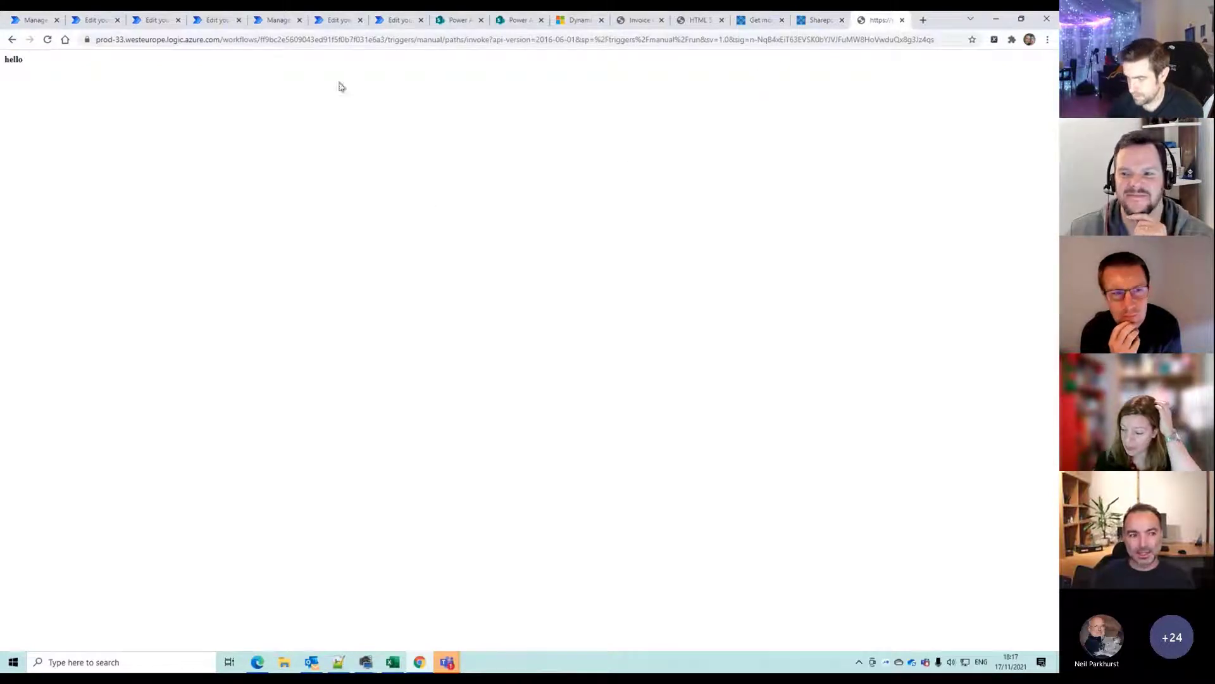
pyautogui.moveTo(167, 41); pyautogui.dragTo(225, 52)
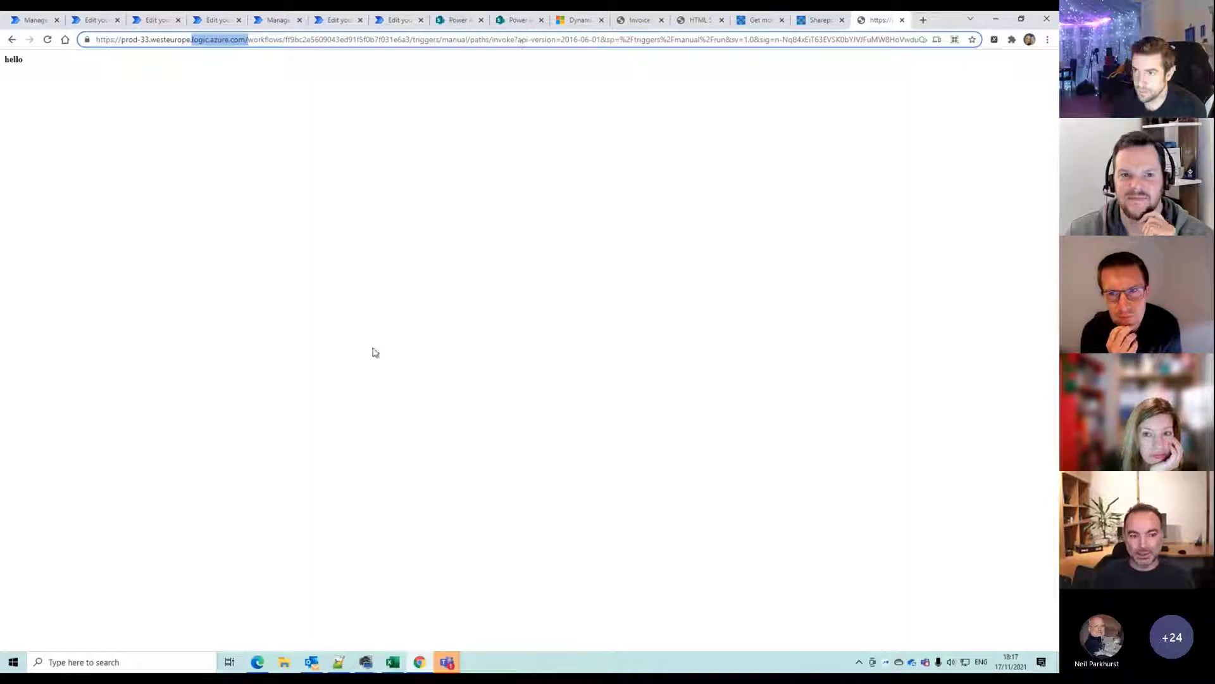
# Switch to Outlook, open the invoice link in the Tachytelic Accounts email, and examine the invoice page's web address
pyautogui.click(312, 659)
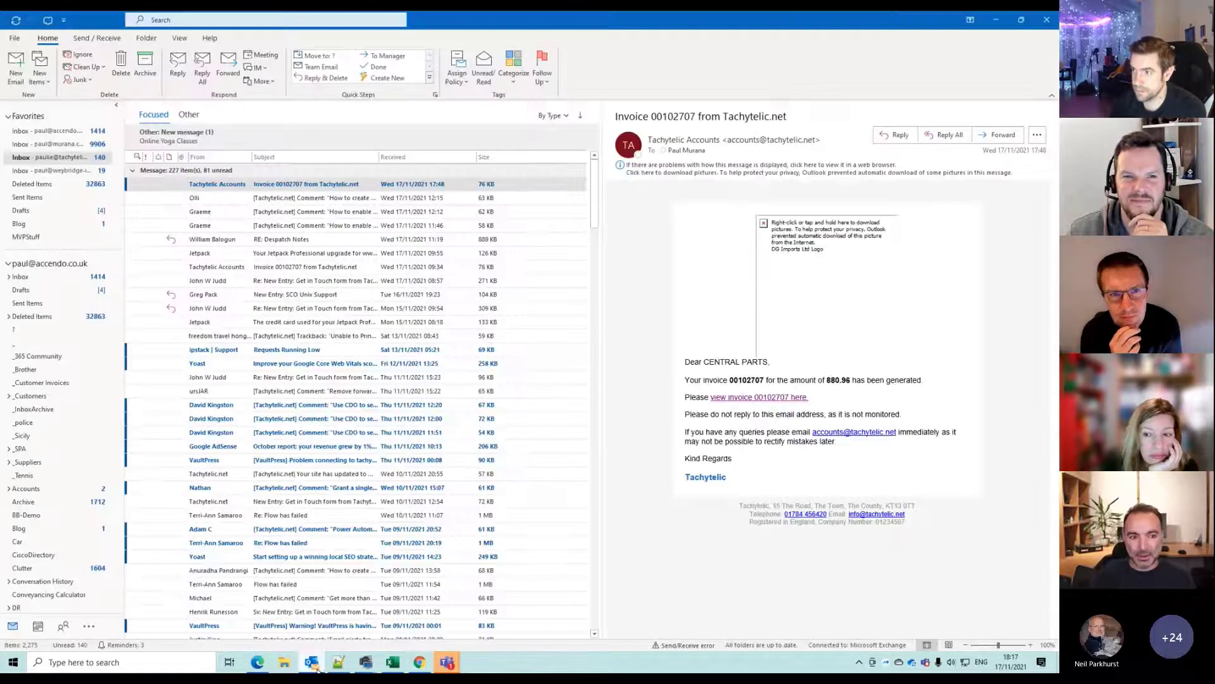
pyautogui.click(723, 397)
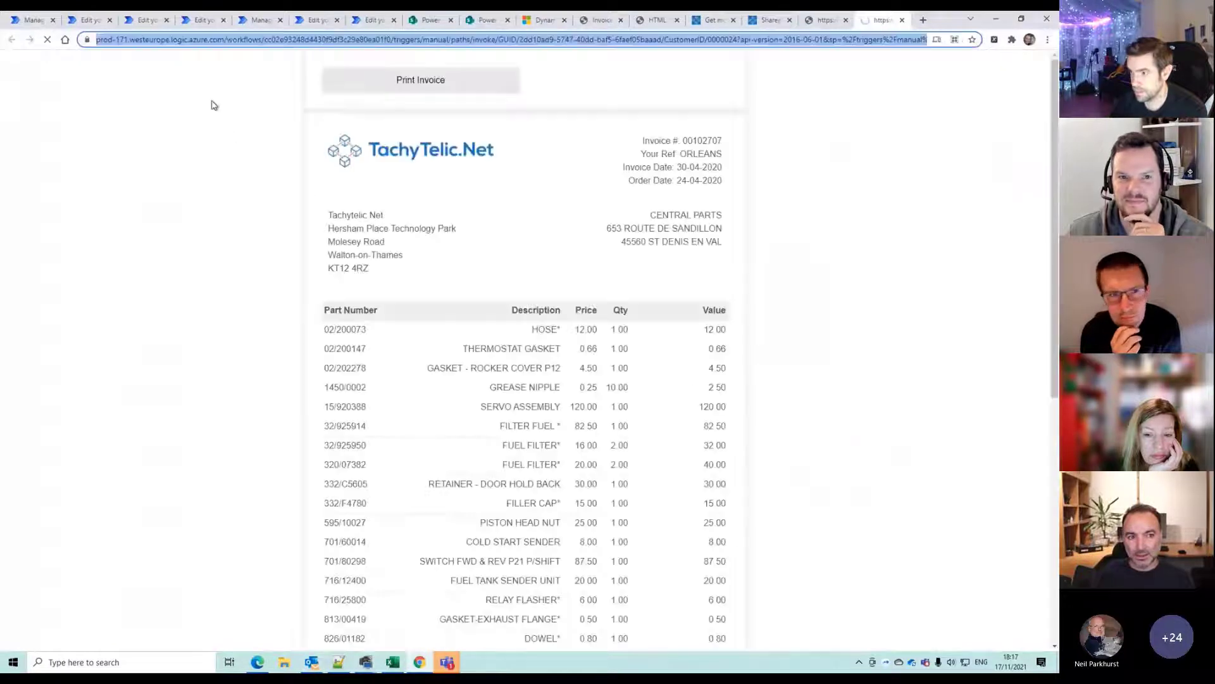
pyautogui.moveTo(121, 40); pyautogui.dragTo(309, 40)
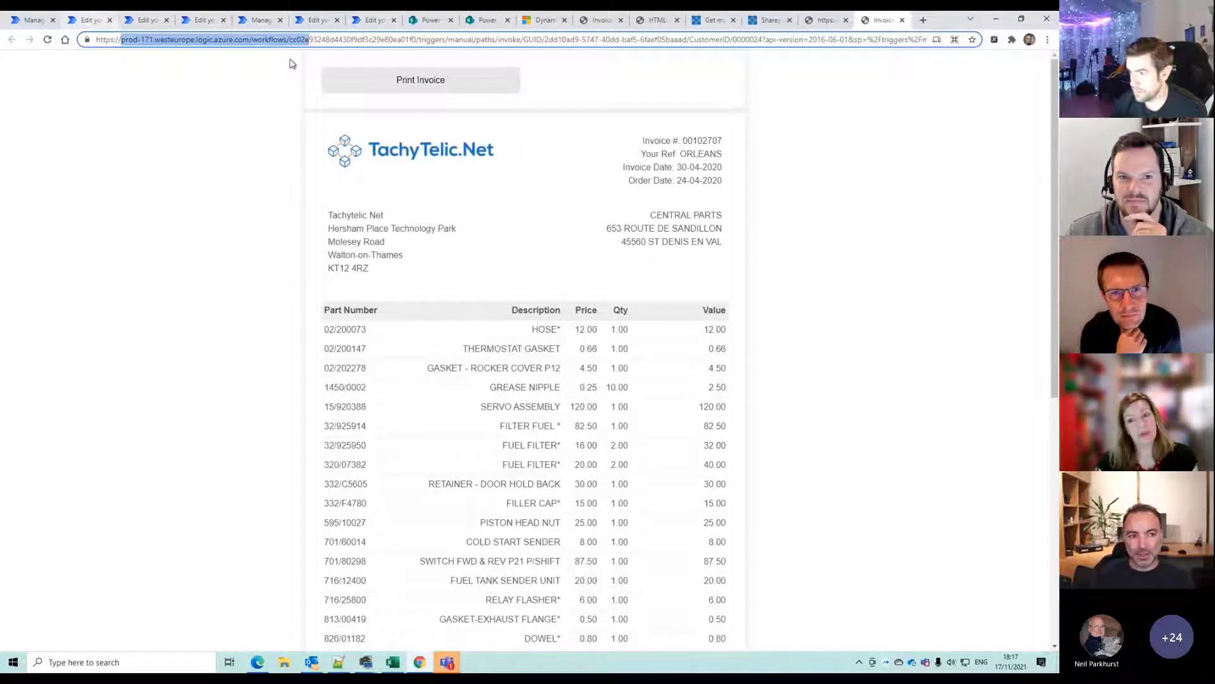
# Look through the HTTP Query String and Dynamic Document - Receive Paypal Webhook flows for the invoice page's source, and close the webhook flow
pyautogui.click(82, 21)
pyautogui.scroll(3, 359, 378)
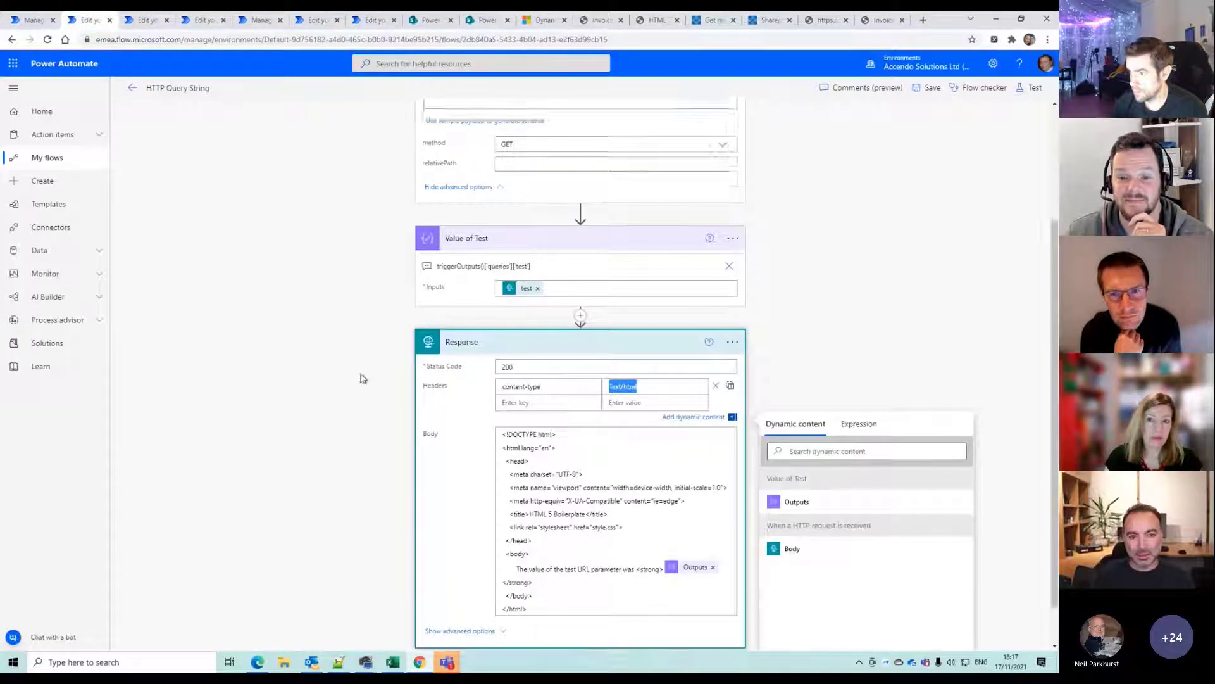
pyautogui.scroll(-3, 430, 395)
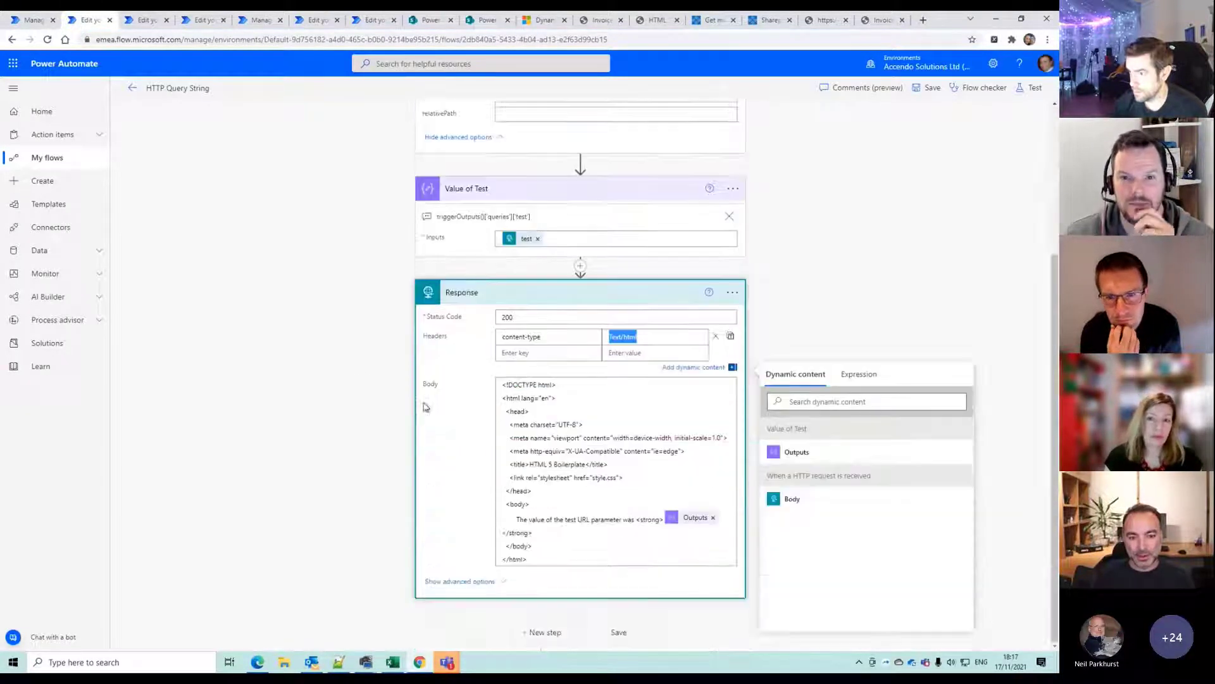
pyautogui.click(148, 25)
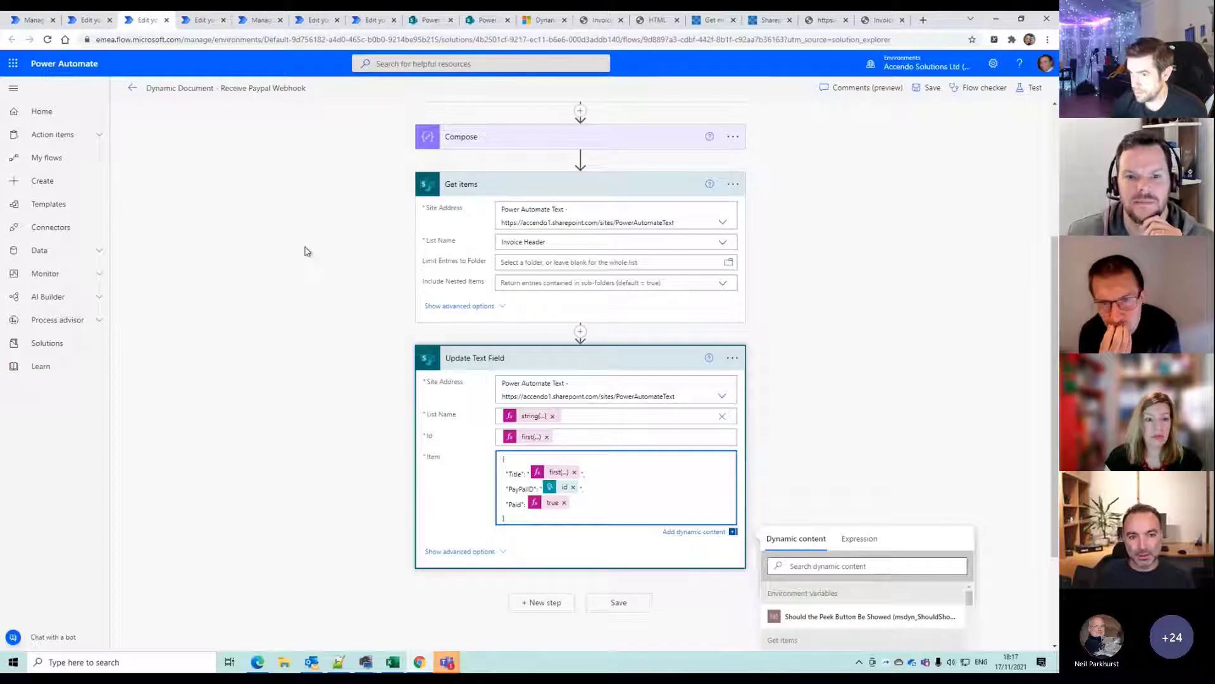
pyautogui.scroll(4, 353, 382)
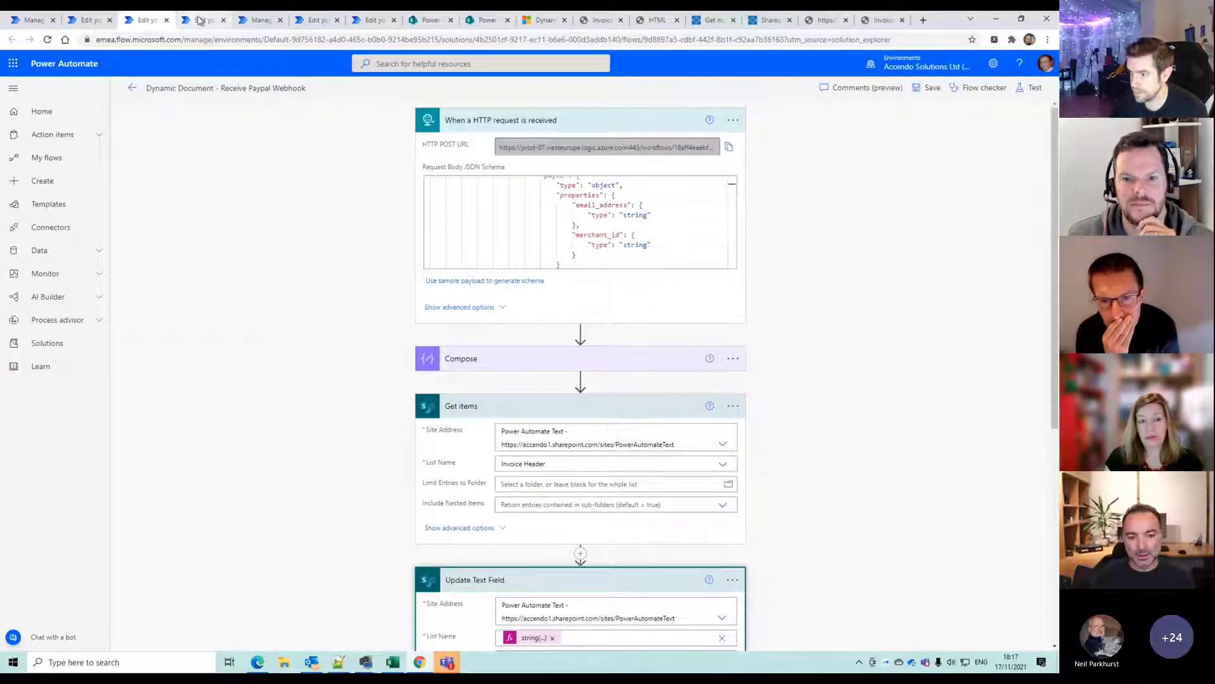
pyautogui.scroll(-2, 307, 437)
pyautogui.scroll(-2, 288, 391)
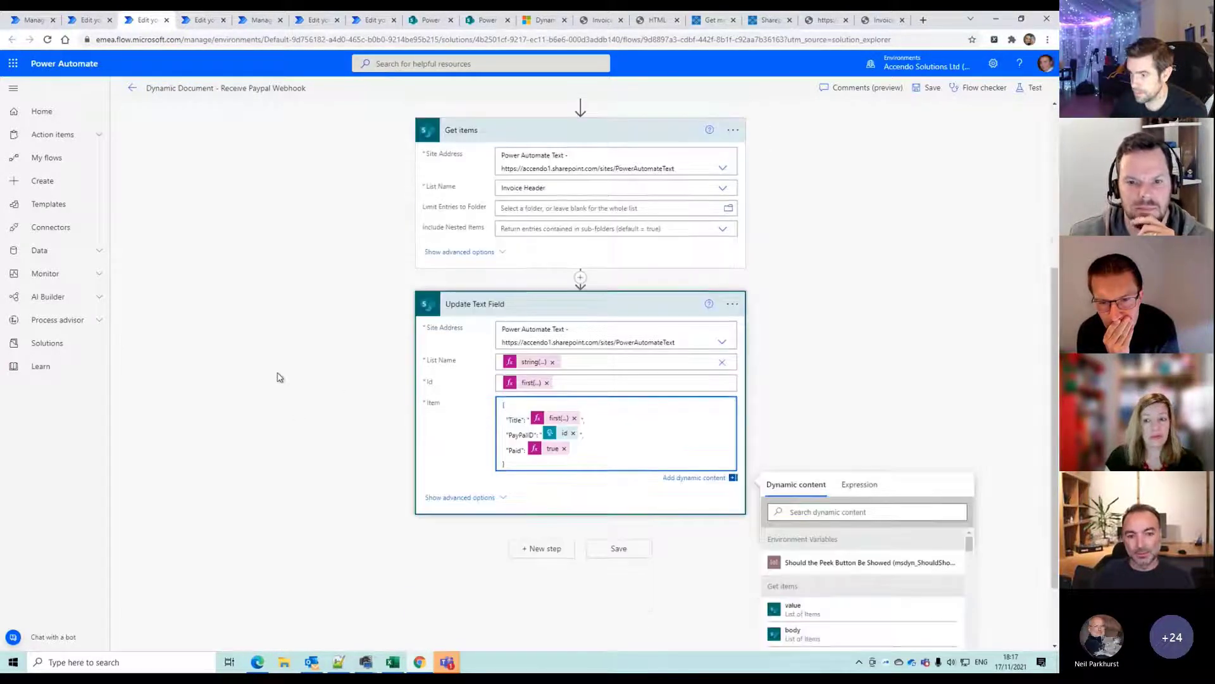
pyautogui.scroll(4, 275, 383)
pyautogui.scroll(-5, 269, 396)
pyautogui.scroll(6, 267, 401)
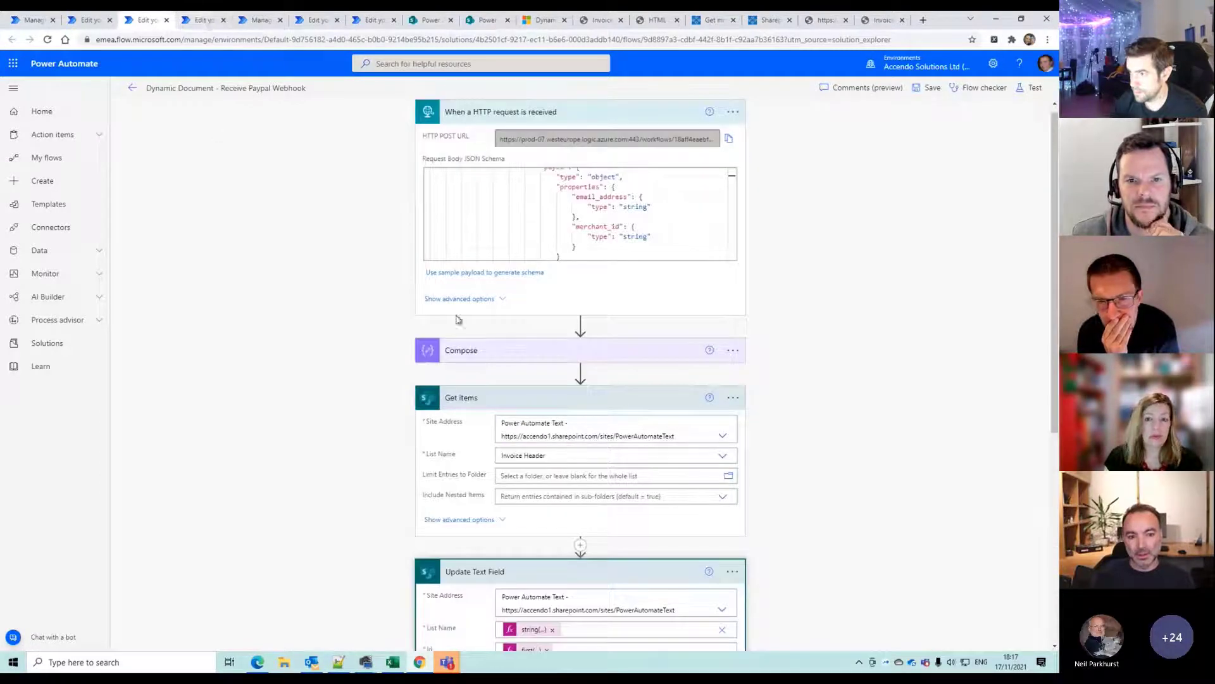
pyautogui.click(475, 358)
pyautogui.click(167, 19)
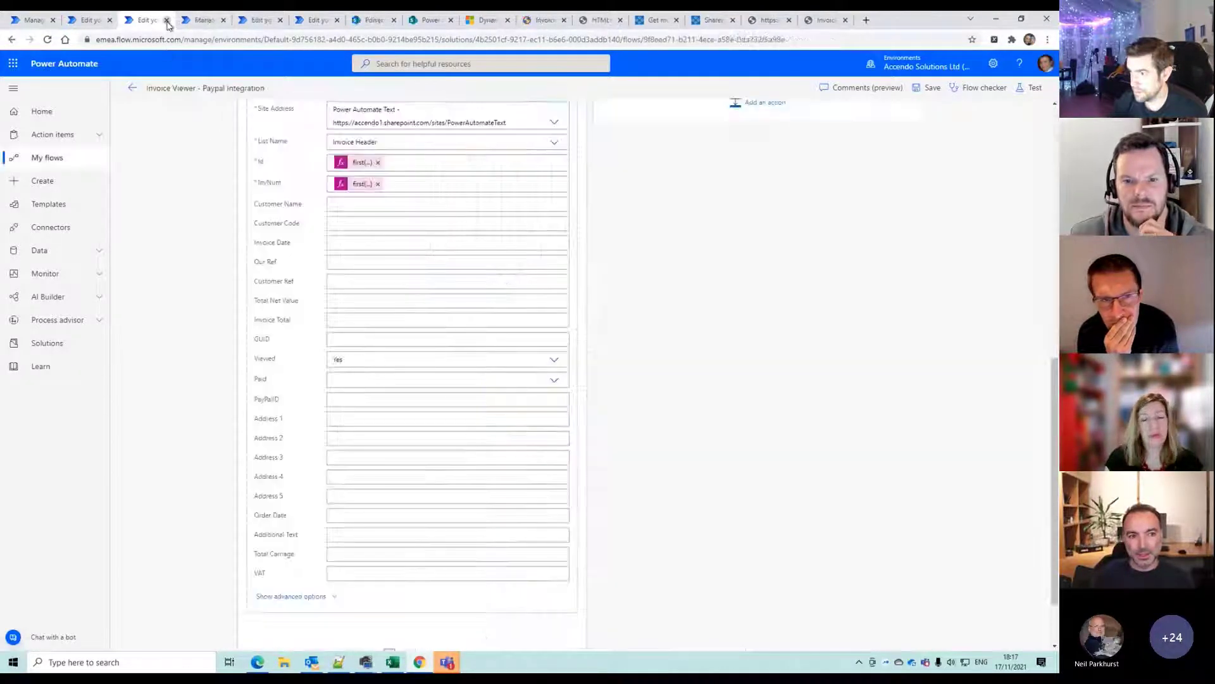
# Expand the Invoice Viewer - Paypal Integration flow's HTTP trigger and compare the workflow ID in its GET URL with the invoice page's address
pyautogui.scroll(10, 203, 225)
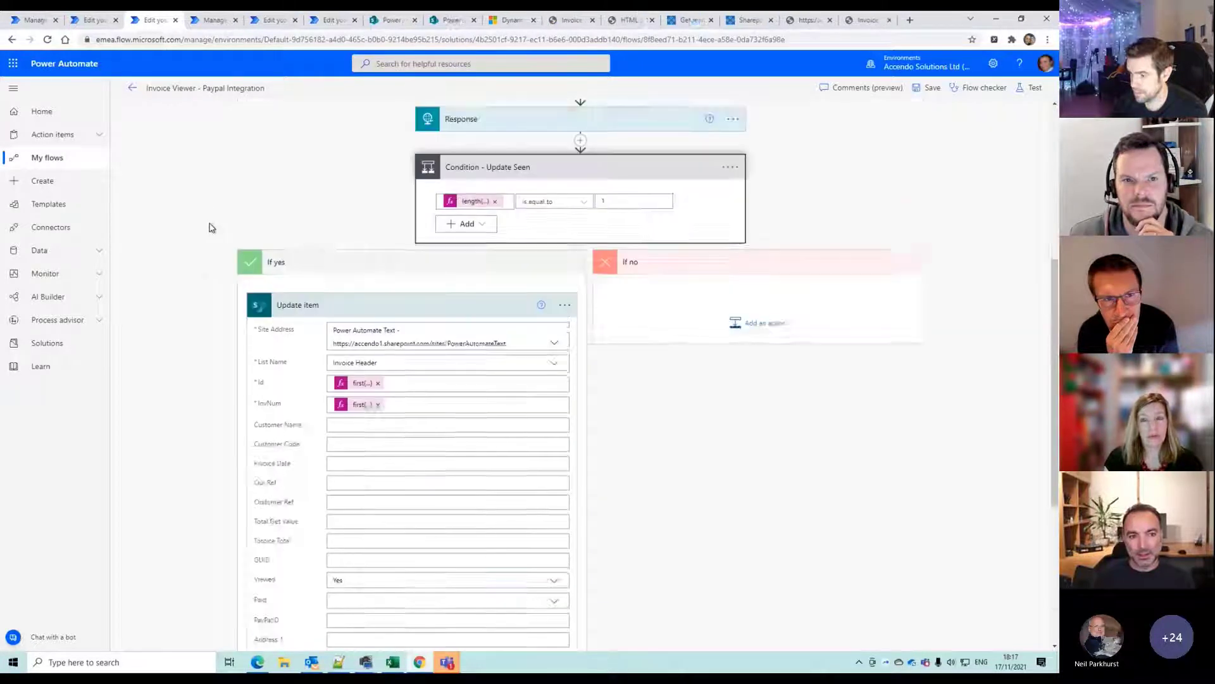
pyautogui.click(476, 126)
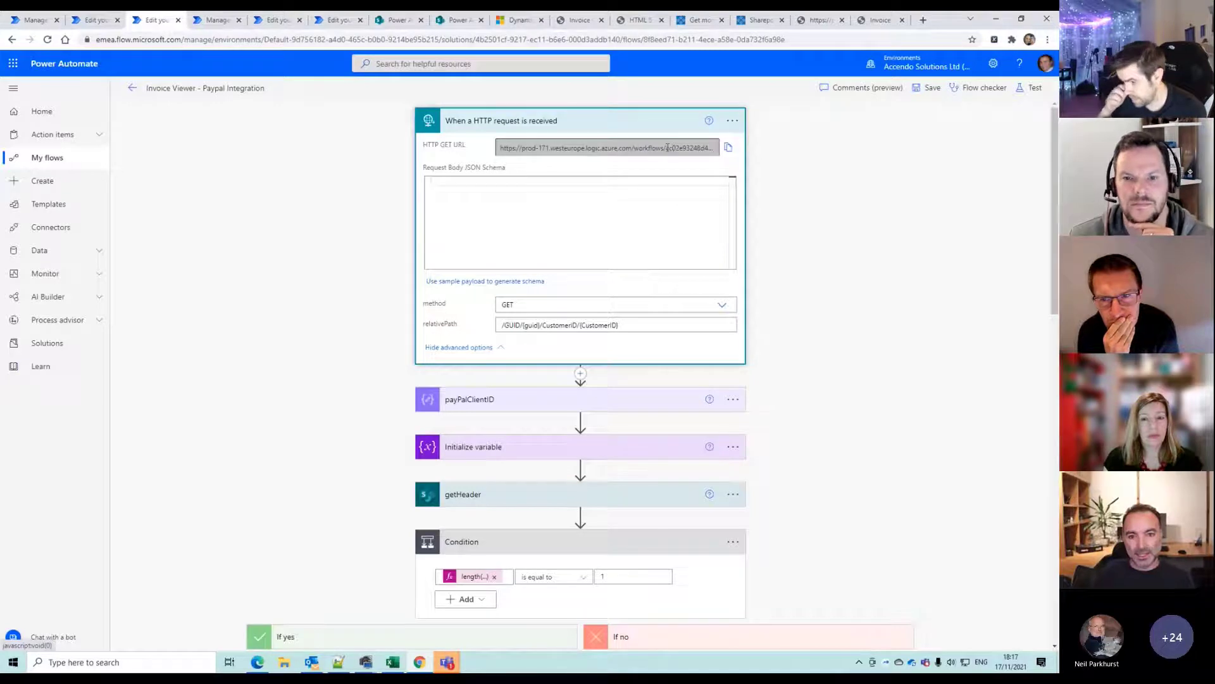
pyautogui.moveTo(668, 148); pyautogui.dragTo(681, 148)
pyautogui.click(886, 22)
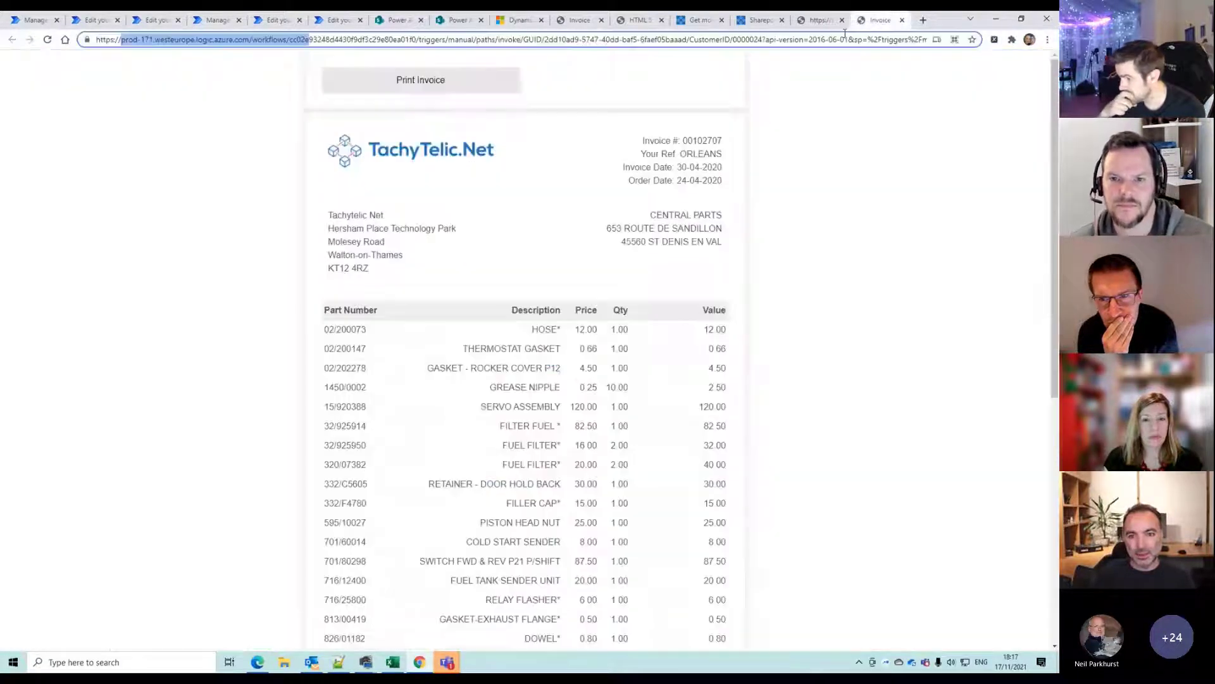
pyautogui.click(304, 39)
pyautogui.moveTo(290, 40); pyautogui.dragTo(307, 40)
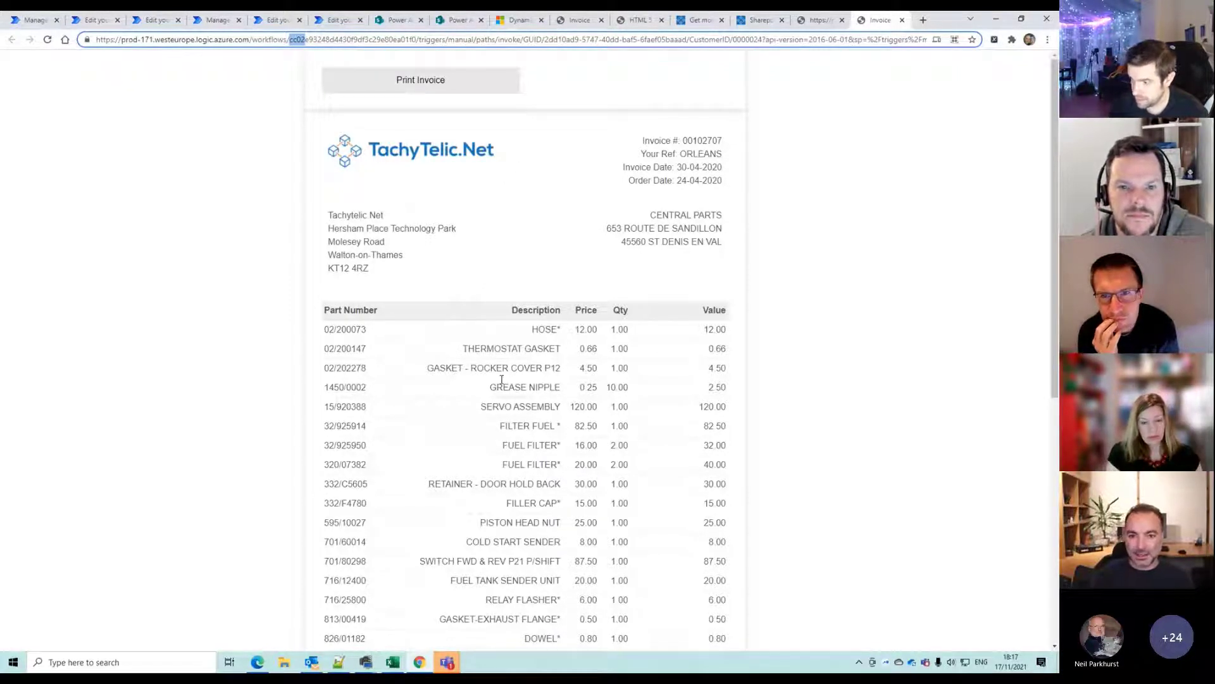
# Return to the fdgfggfdfg flow and change the Response body to "<strong>hello the time is </strong>"
pyautogui.click(826, 24)
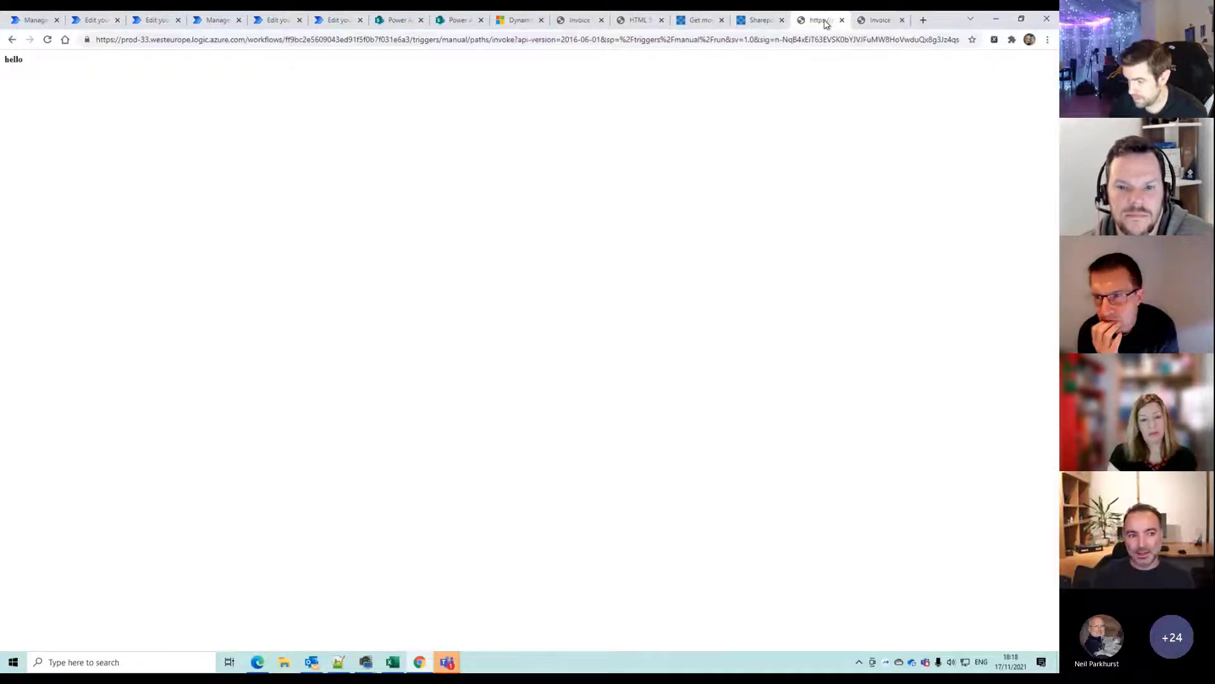
pyautogui.click(338, 21)
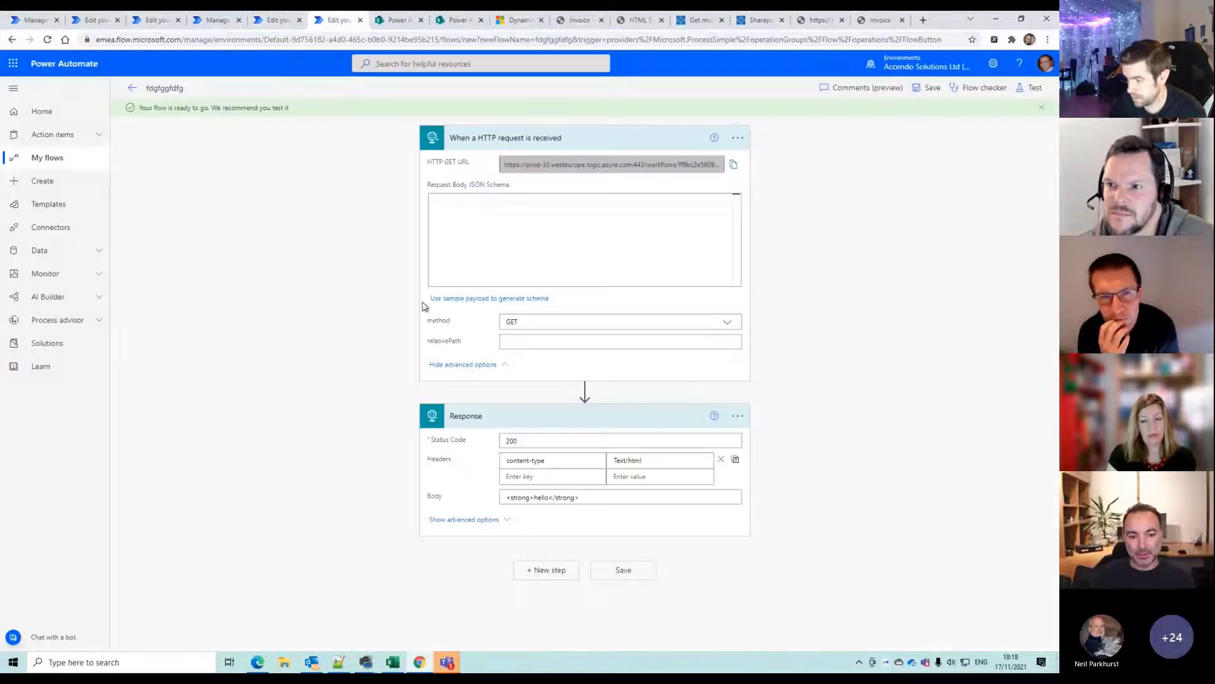
pyautogui.click(548, 497)
pyautogui.write('the time is')
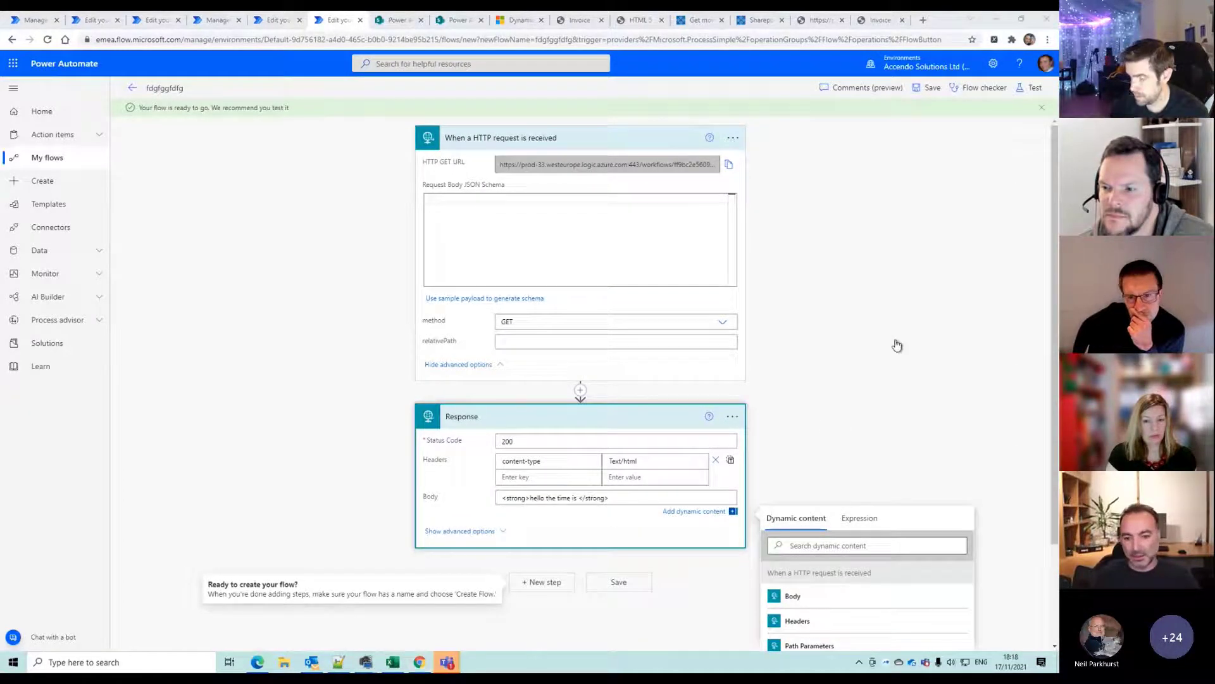
# Append the utcnow() expression to the Response body in the fdgfggfdfg flow and save the flow
pyautogui.click(859, 519)
pyautogui.write('utc')
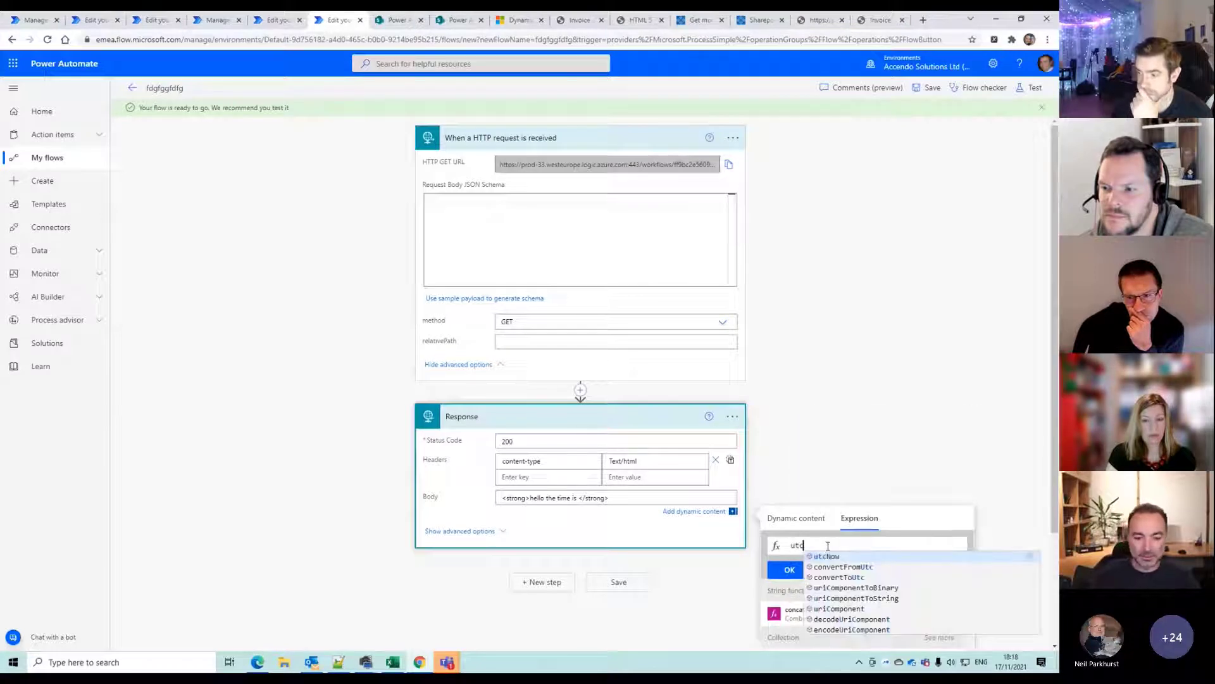
pyautogui.write('now(')
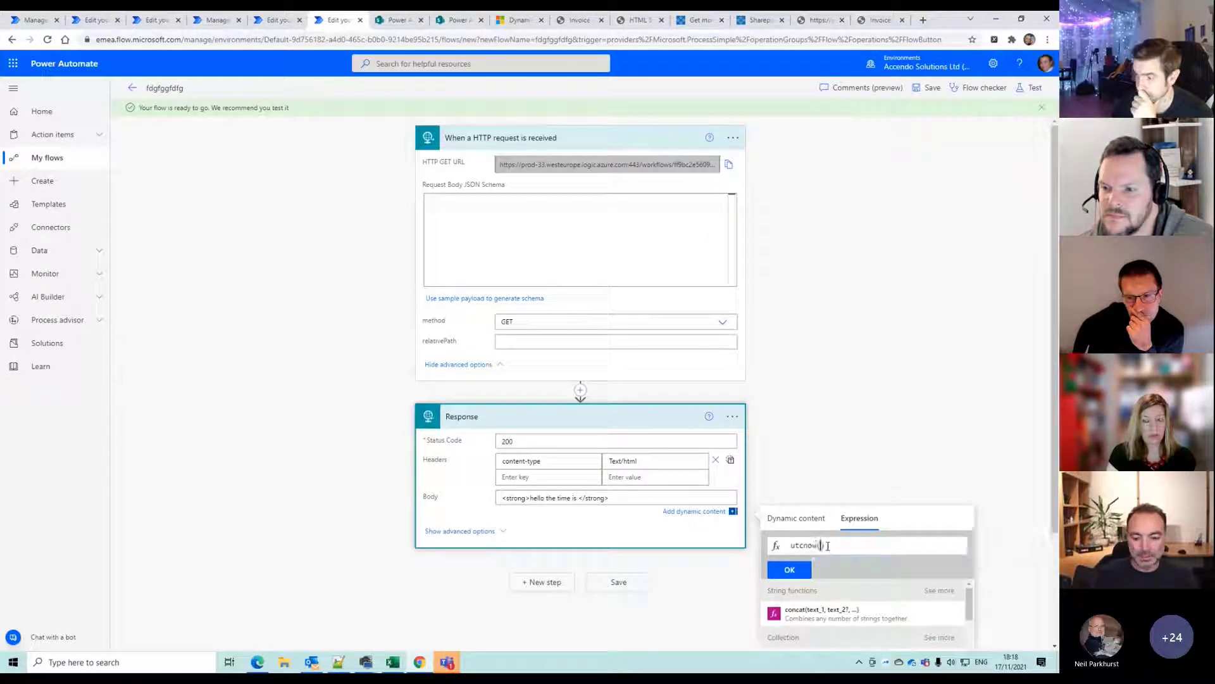
pyautogui.click(790, 570)
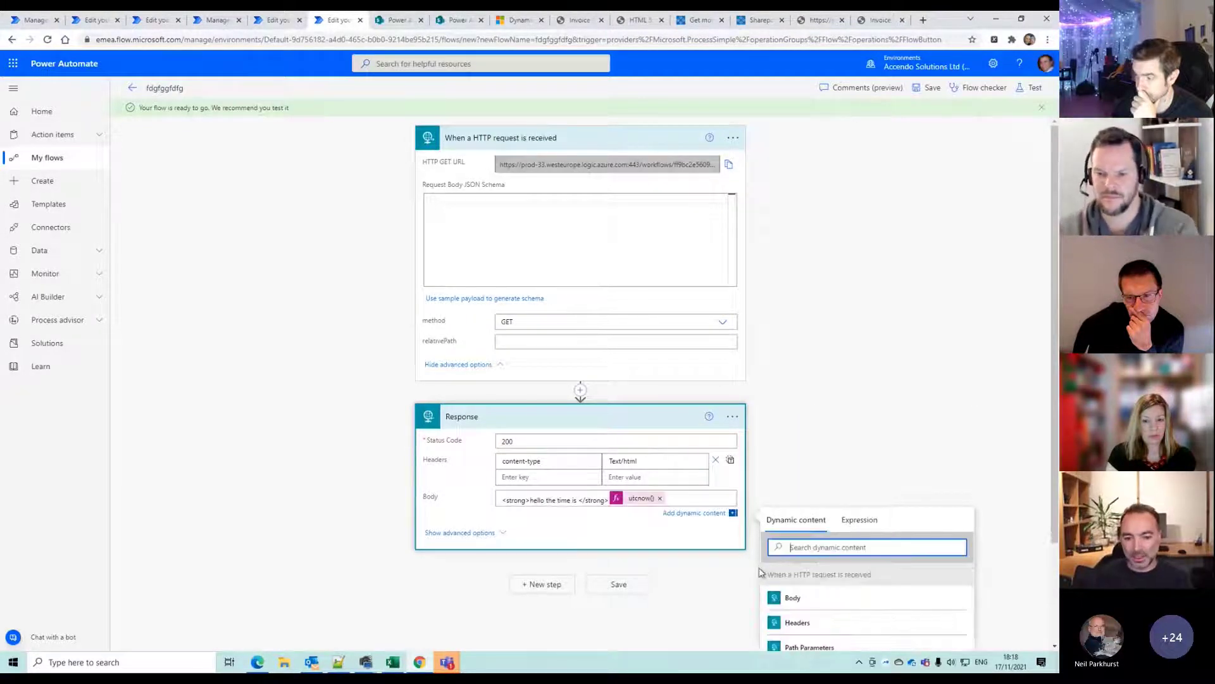
pyautogui.click(633, 582)
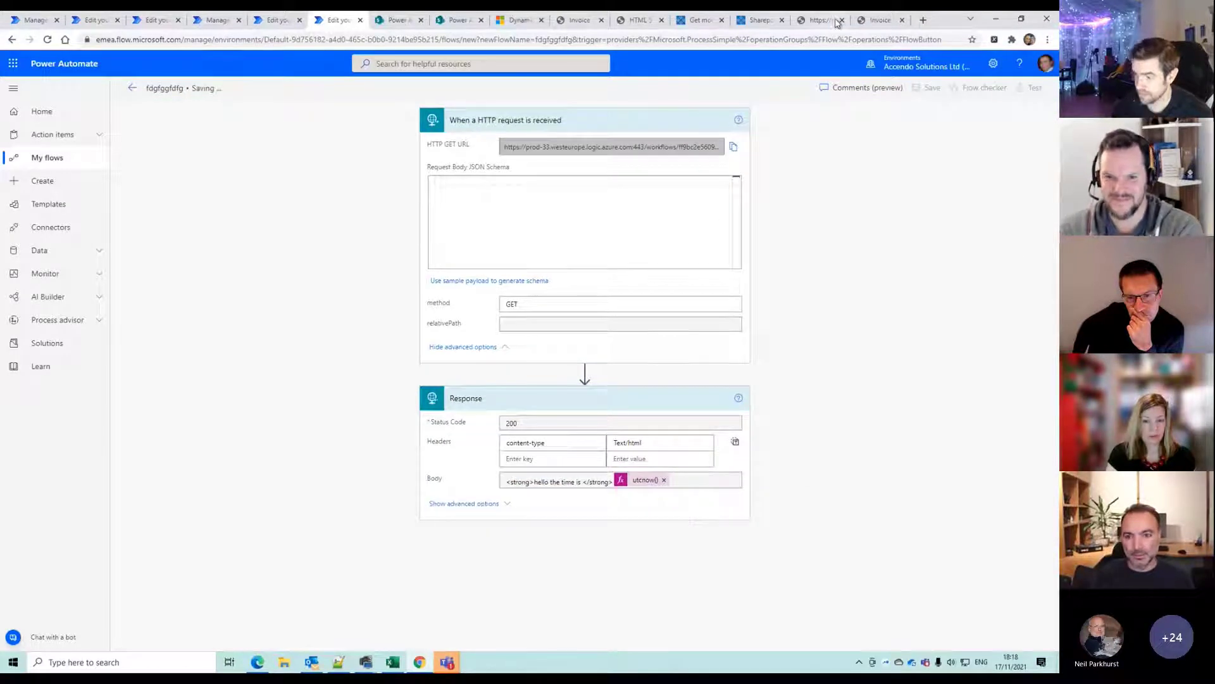
# Reload the fdgfggfdfg flow's response page in the browser to check its rendered greeting and time
pyautogui.click(880, 20)
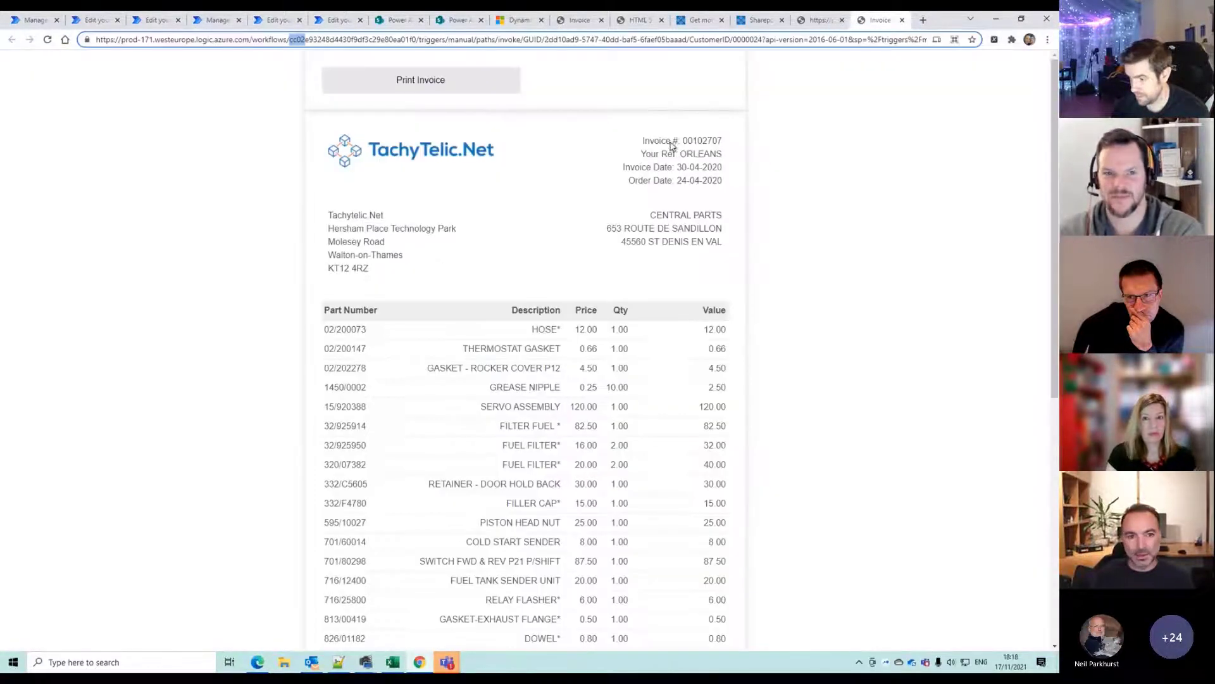
pyautogui.click(817, 20)
pyautogui.click(48, 40)
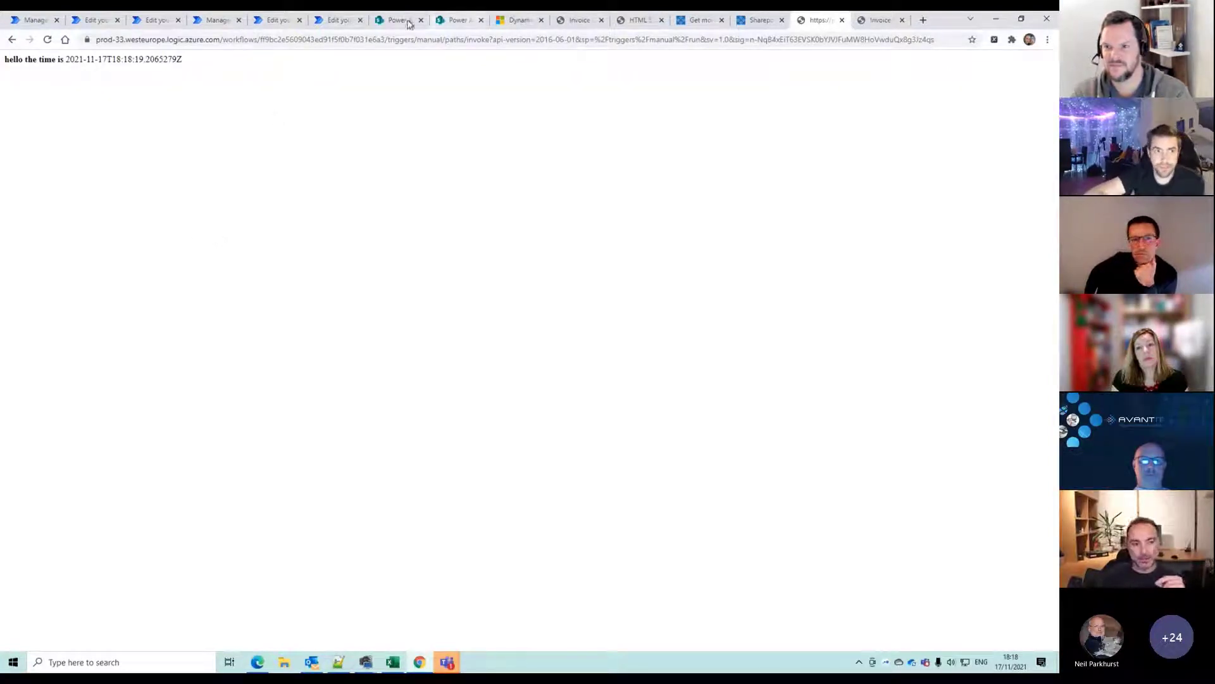
# Review the rendered TachyTelic.Net invoice page and send the test query "dfgdfgdf" from its query form
pyautogui.click(579, 19)
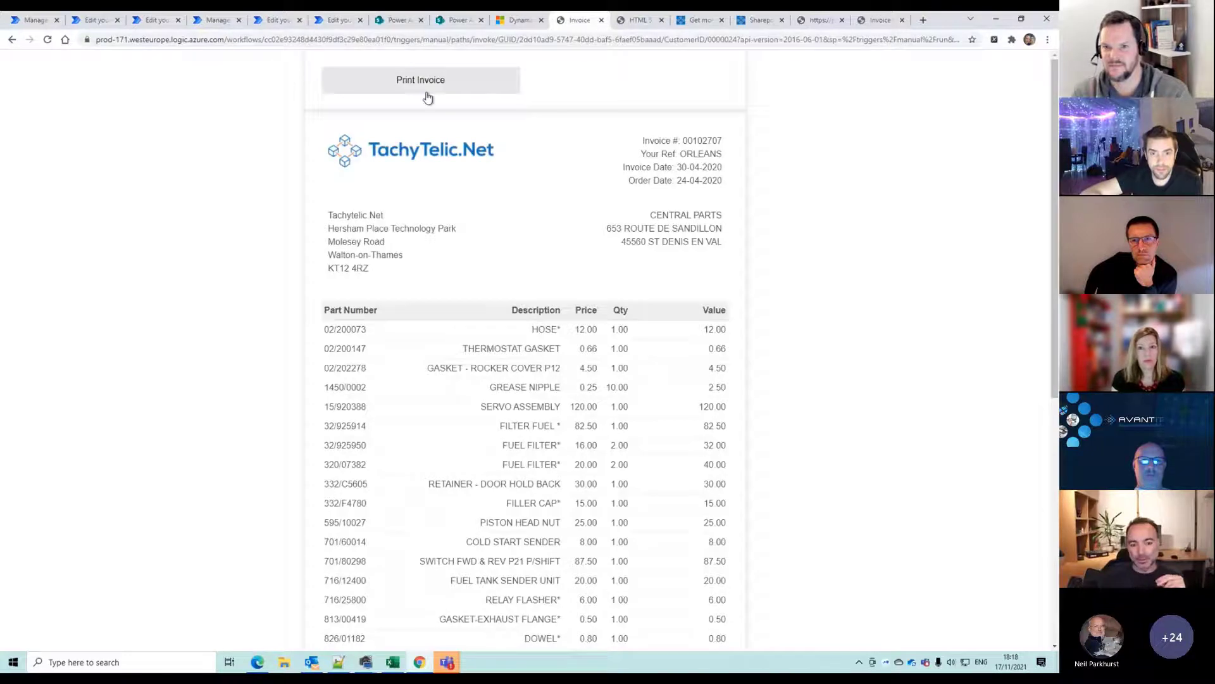
pyautogui.scroll(-5, 481, 356)
pyautogui.scroll(-2, 481, 355)
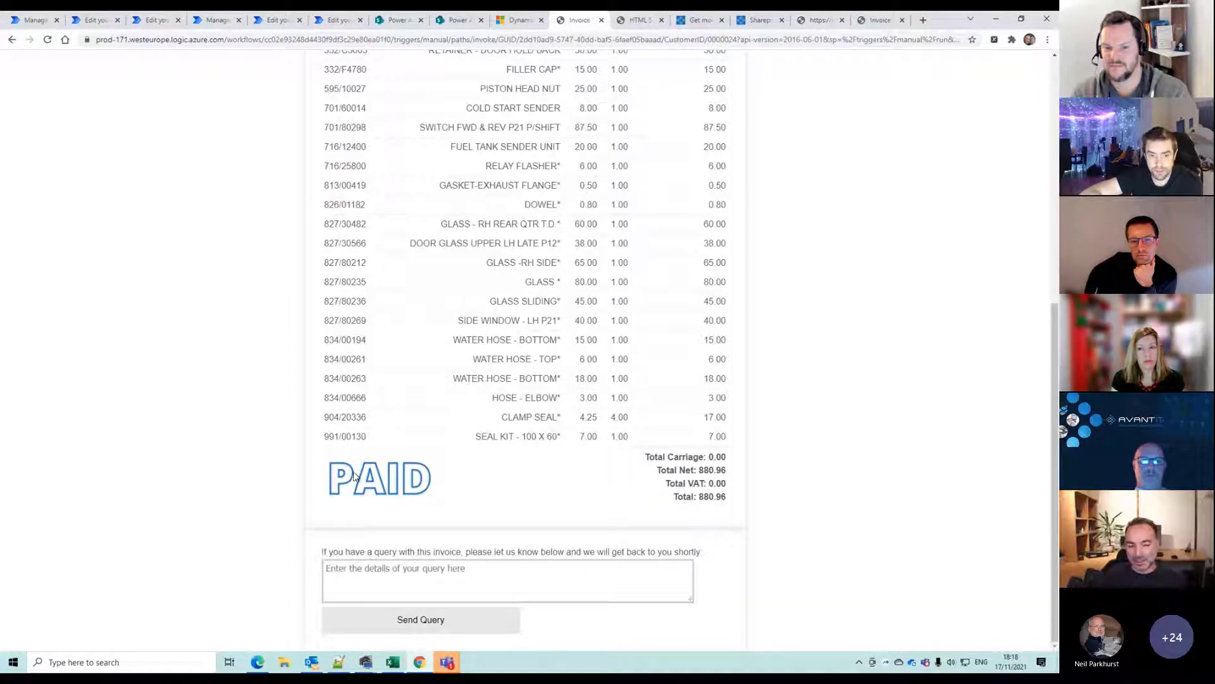
pyautogui.scroll(7, 456, 461)
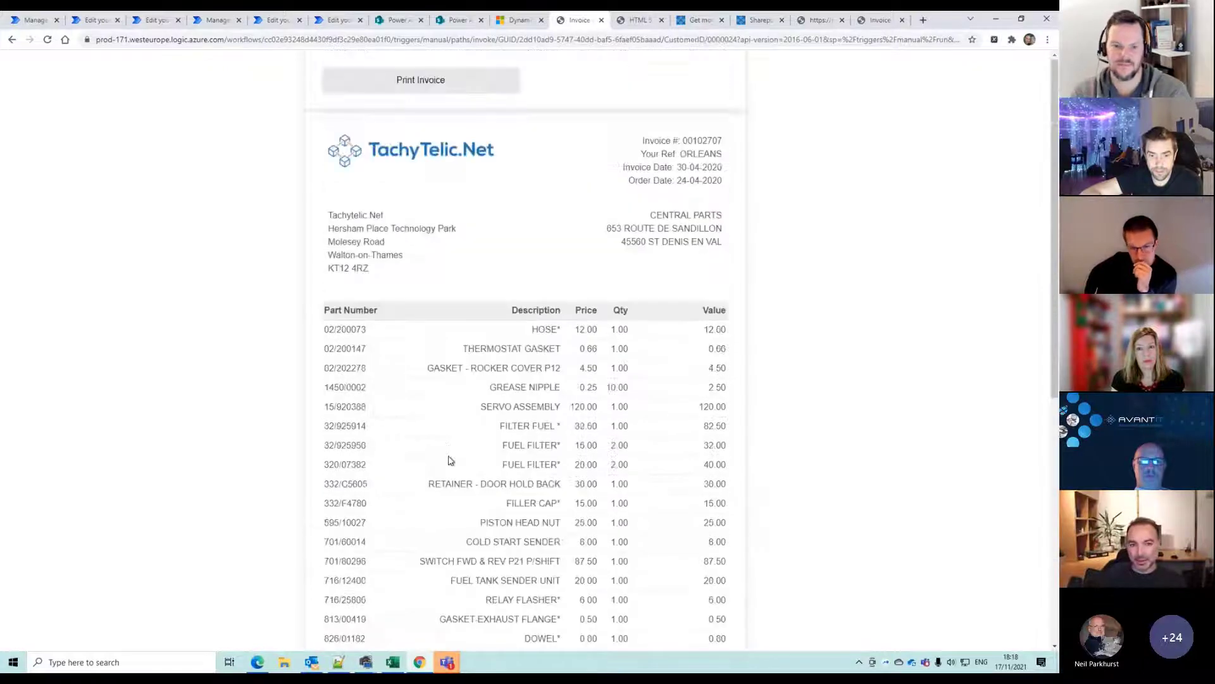
pyautogui.scroll(-7, 453, 456)
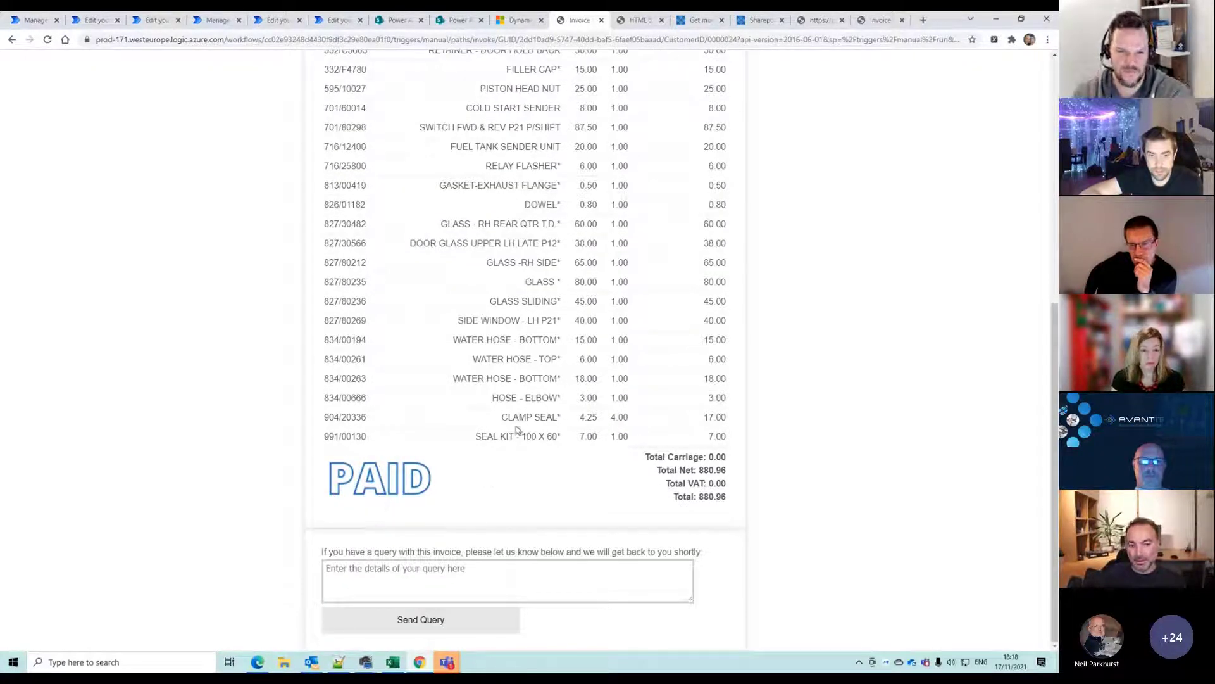
pyautogui.click(449, 584)
pyautogui.write('dfgdfgdf')
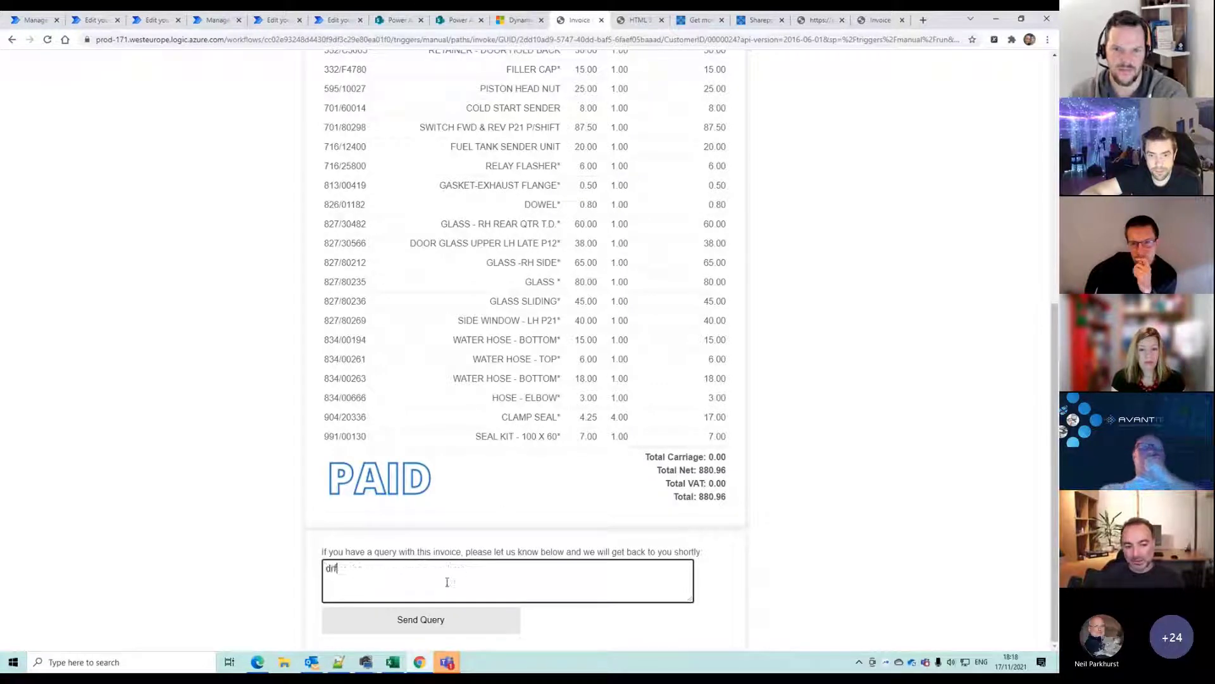
pyautogui.click(426, 620)
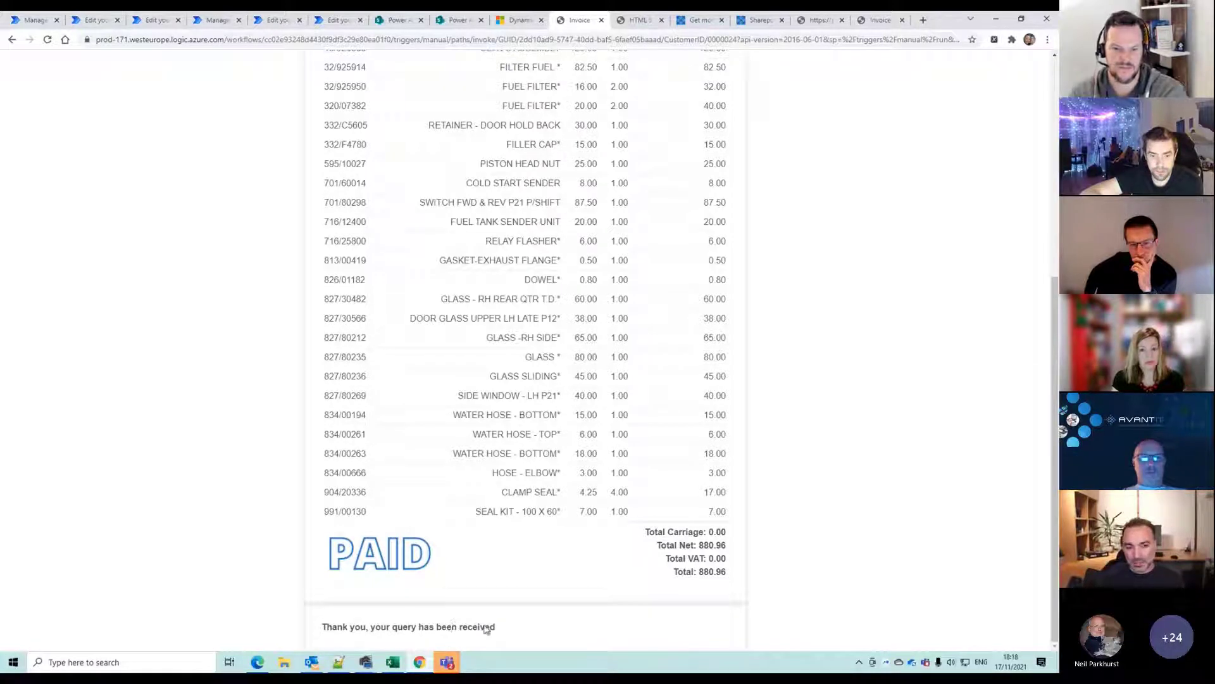
# View the invoice page's source and examine the workflow ID in the POST URL called by the submitInvoiceQuery script
pyautogui.rightClick(244, 510)
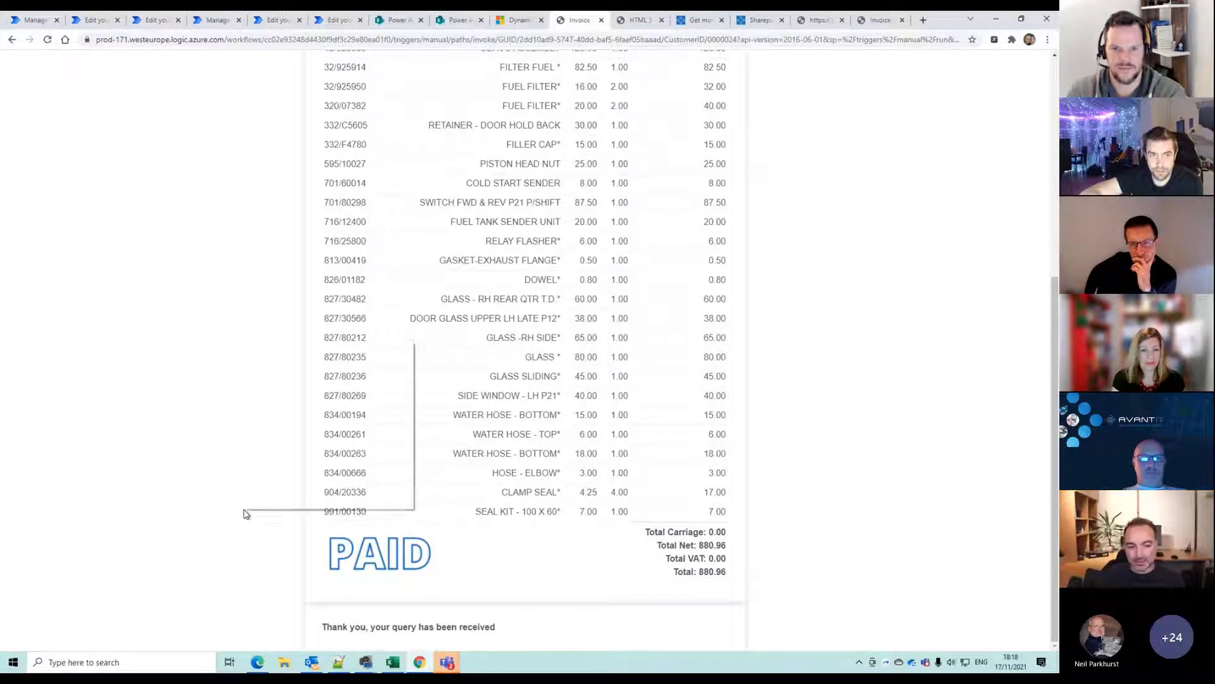
pyautogui.click(304, 490)
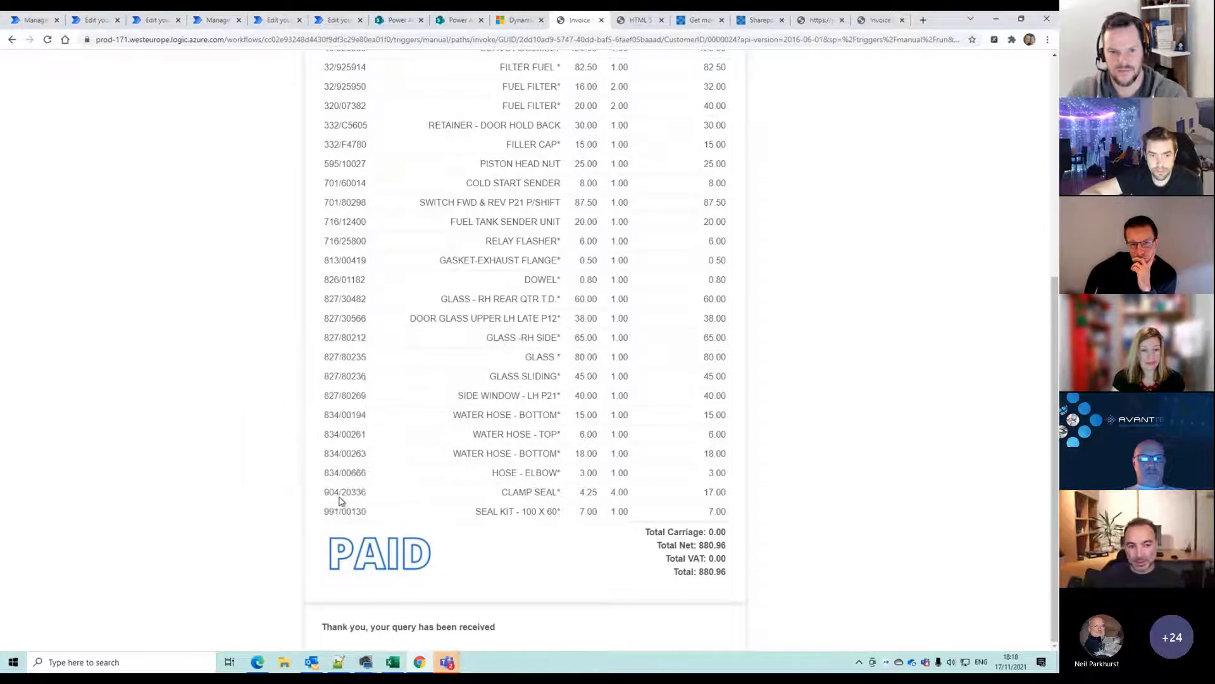
pyautogui.scroll(-15, 1025, 265)
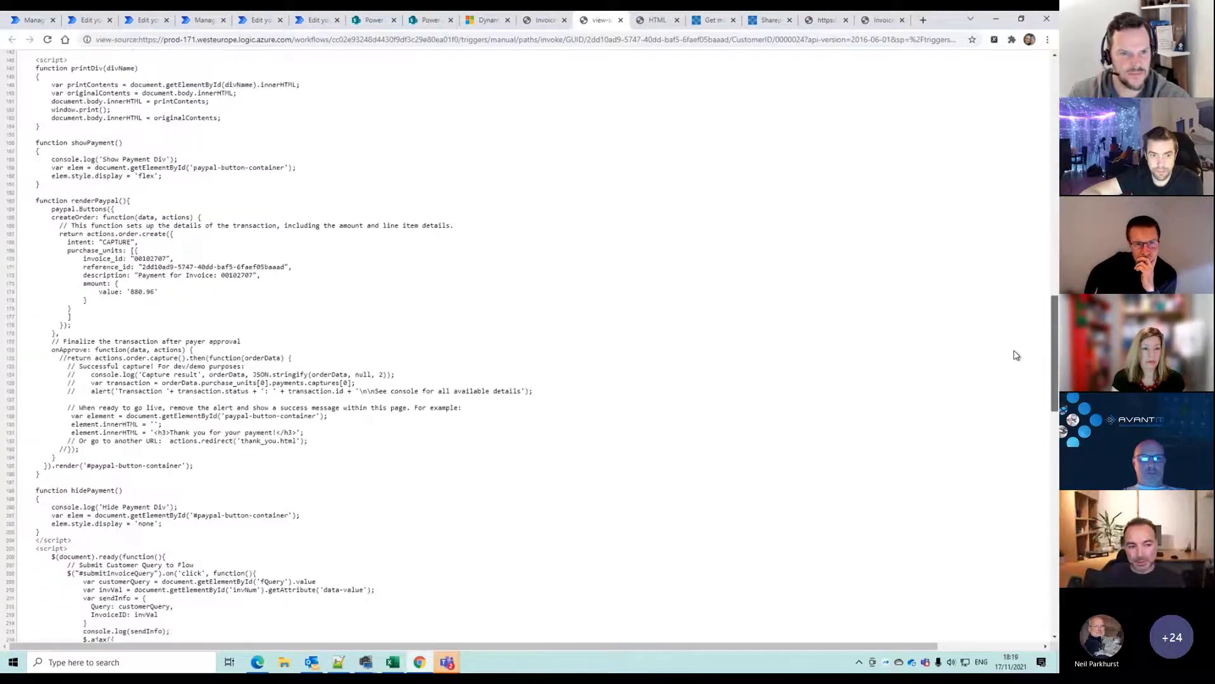
pyautogui.scroll(-5, 1016, 362)
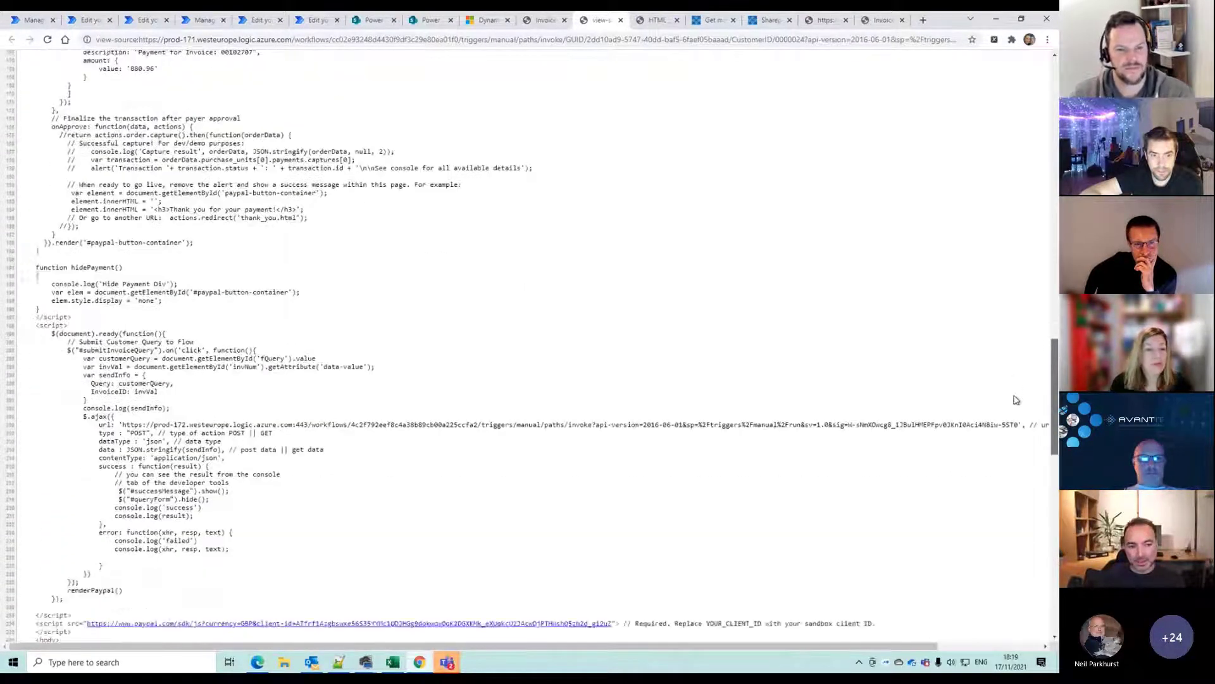
pyautogui.scroll(-3, 1015, 427)
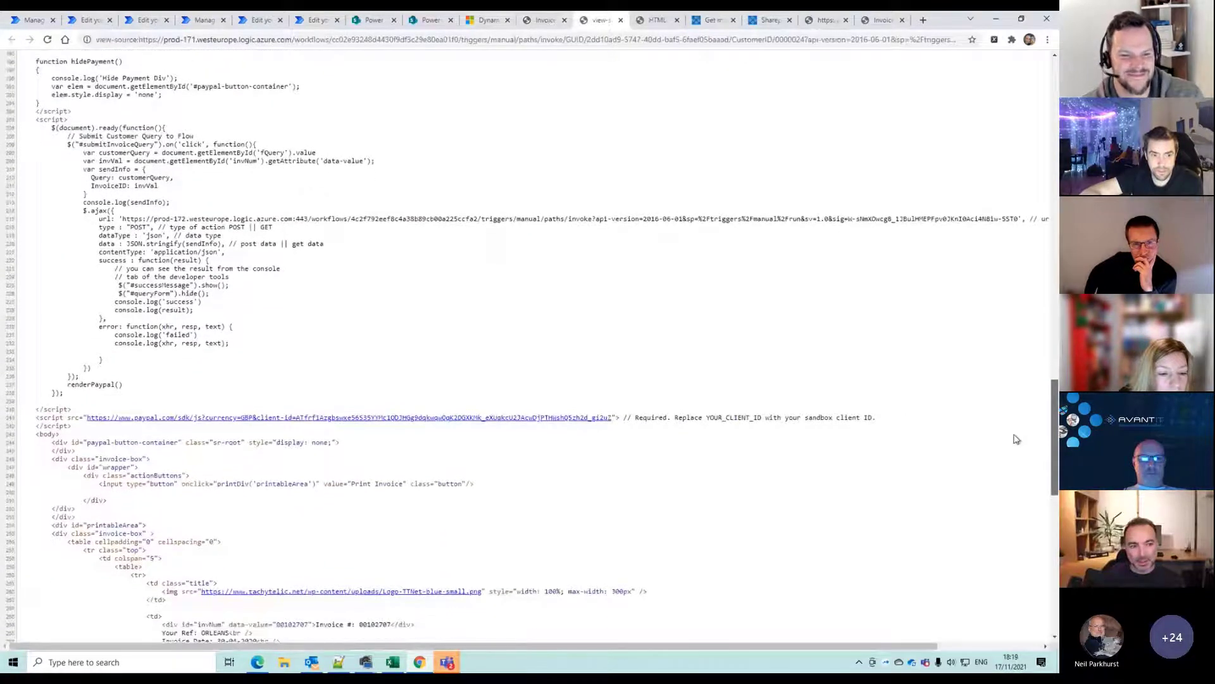
pyautogui.moveTo(106, 134); pyautogui.dragTo(199, 136)
pyautogui.moveTo(123, 215); pyautogui.dragTo(430, 217)
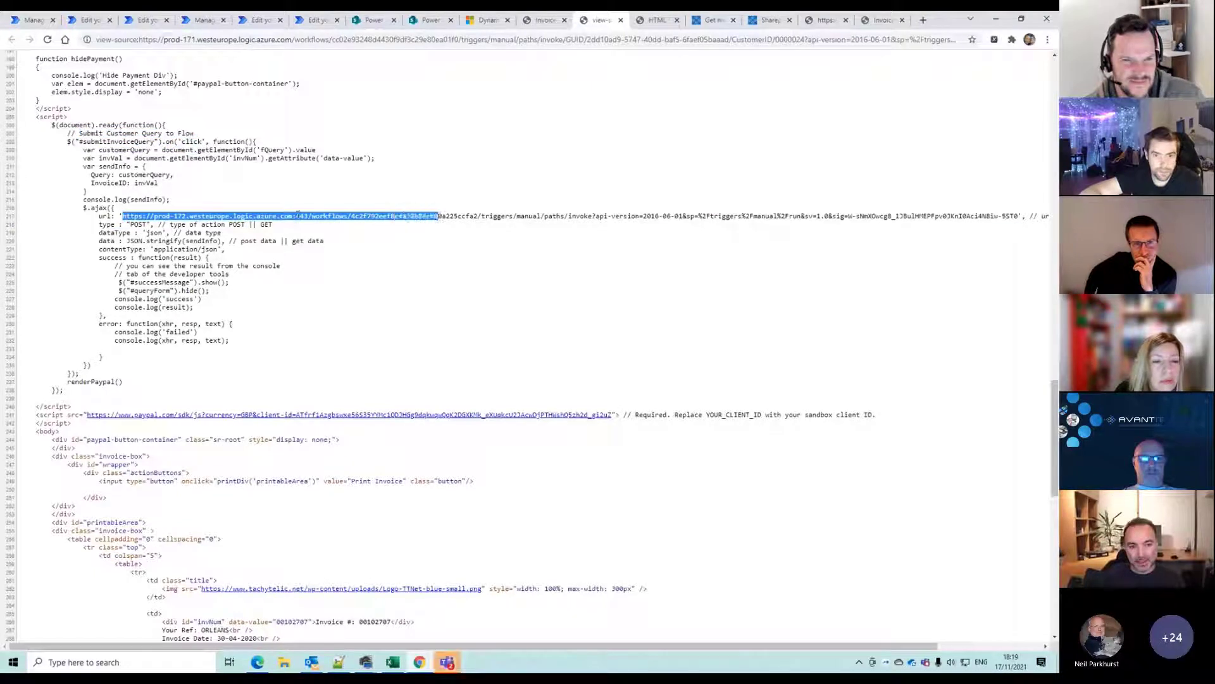
pyautogui.click(353, 218)
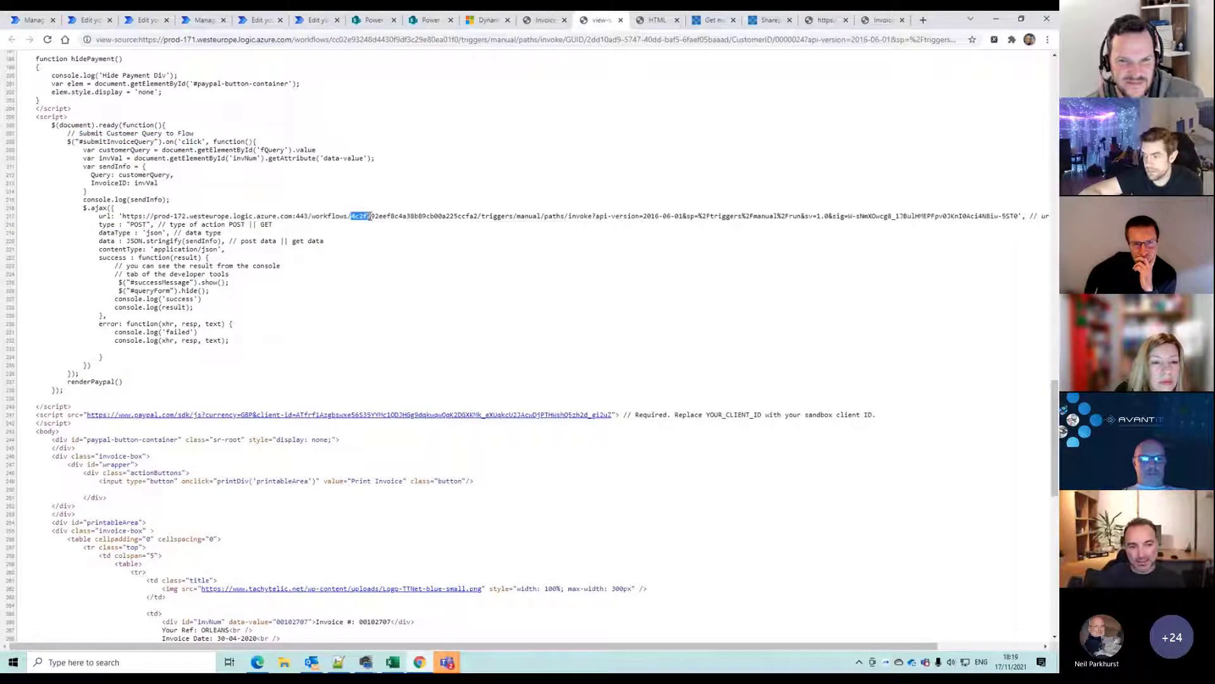
# Open the DynamicDocument solution's Customer Invoice Query flow for editing, compare its HTTP POST URL's workflow ID with the page source, and leave the editor
pyautogui.click(88, 20)
pyautogui.click(38, 21)
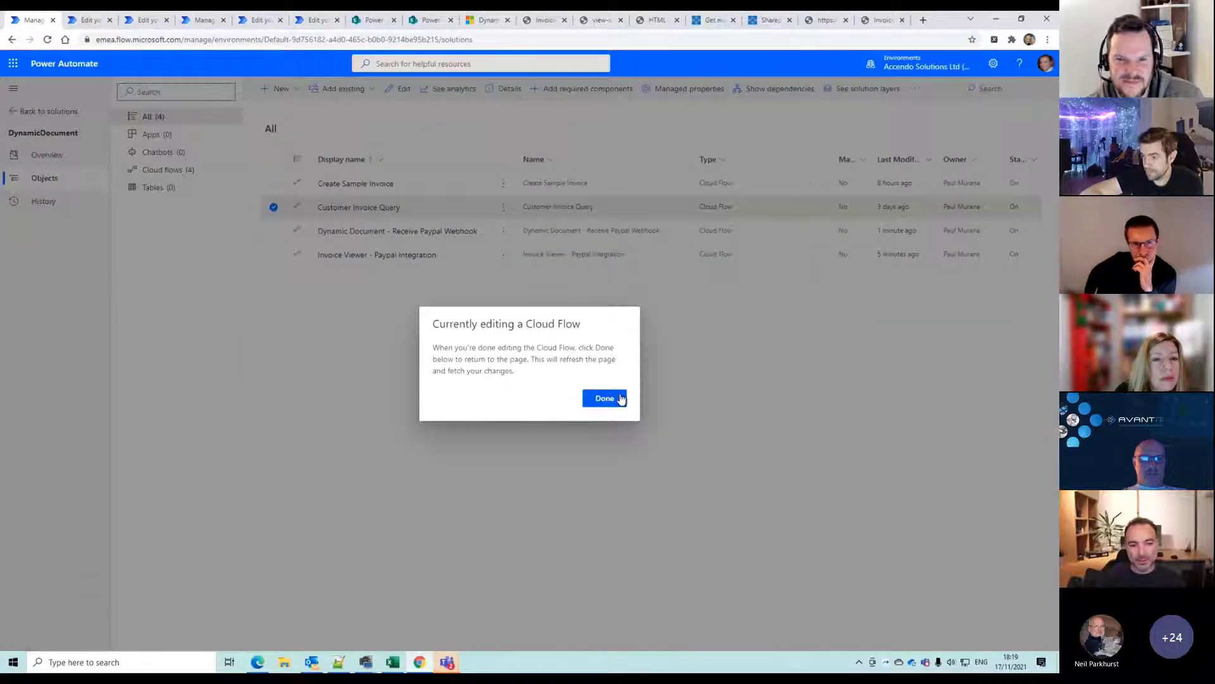
pyautogui.click(604, 397)
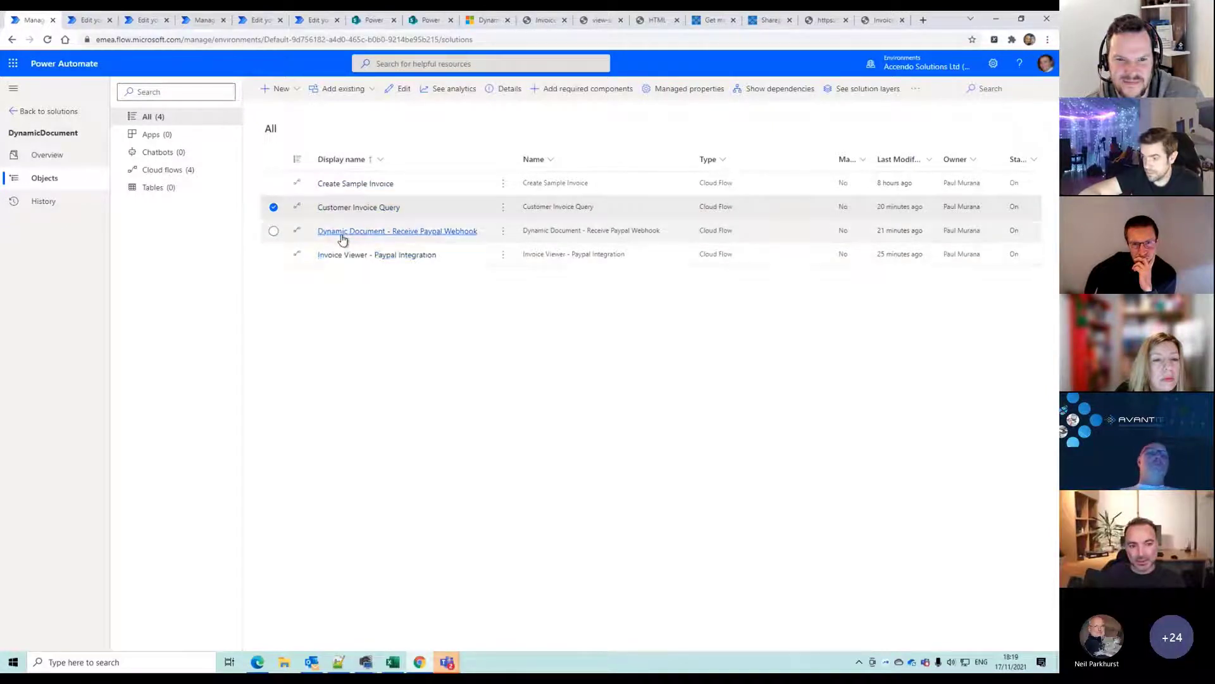
pyautogui.click(342, 209)
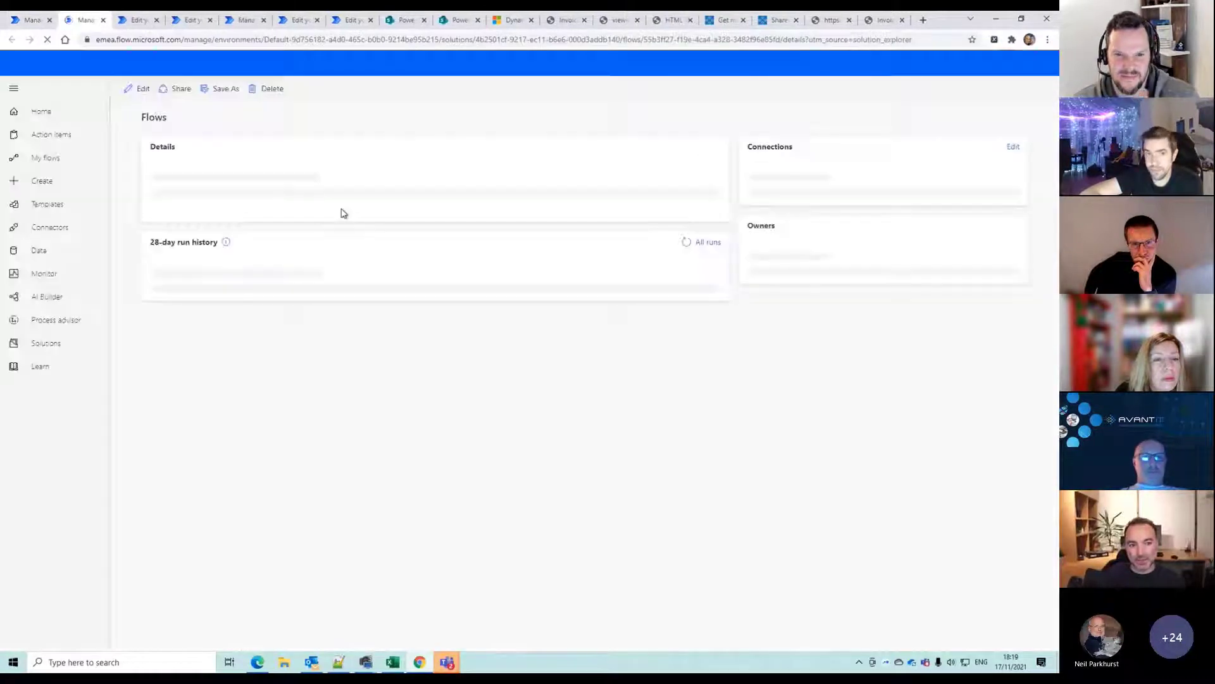
pyautogui.click(140, 88)
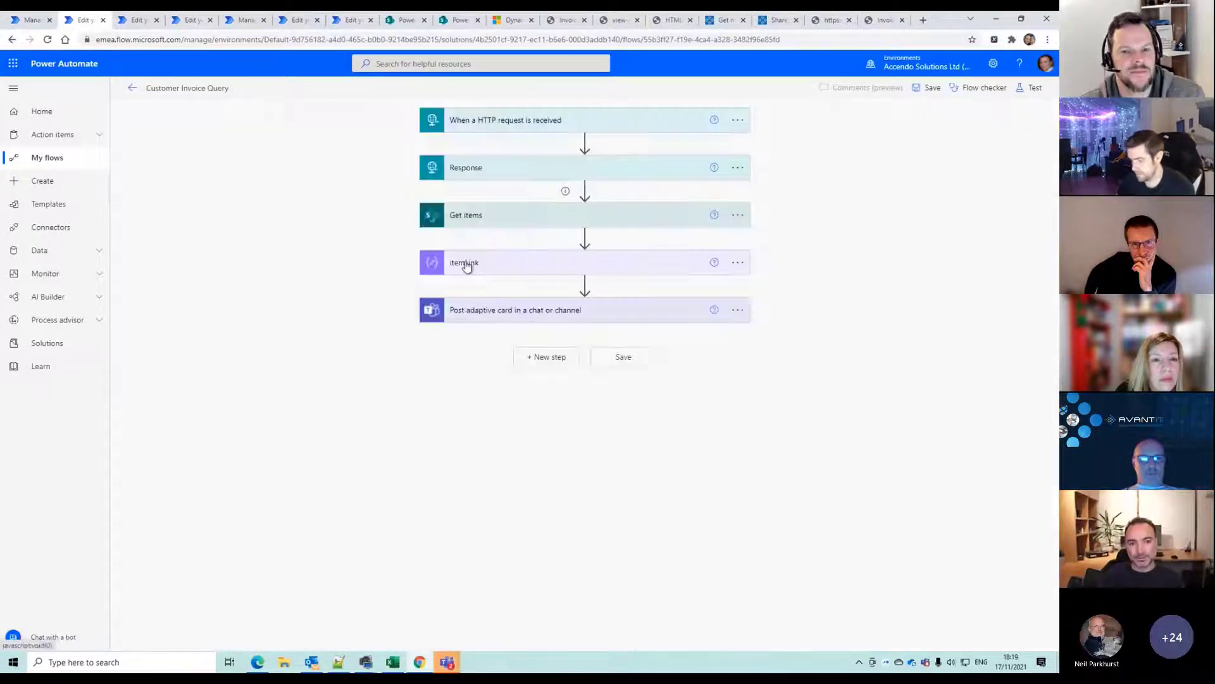
pyautogui.click(491, 121)
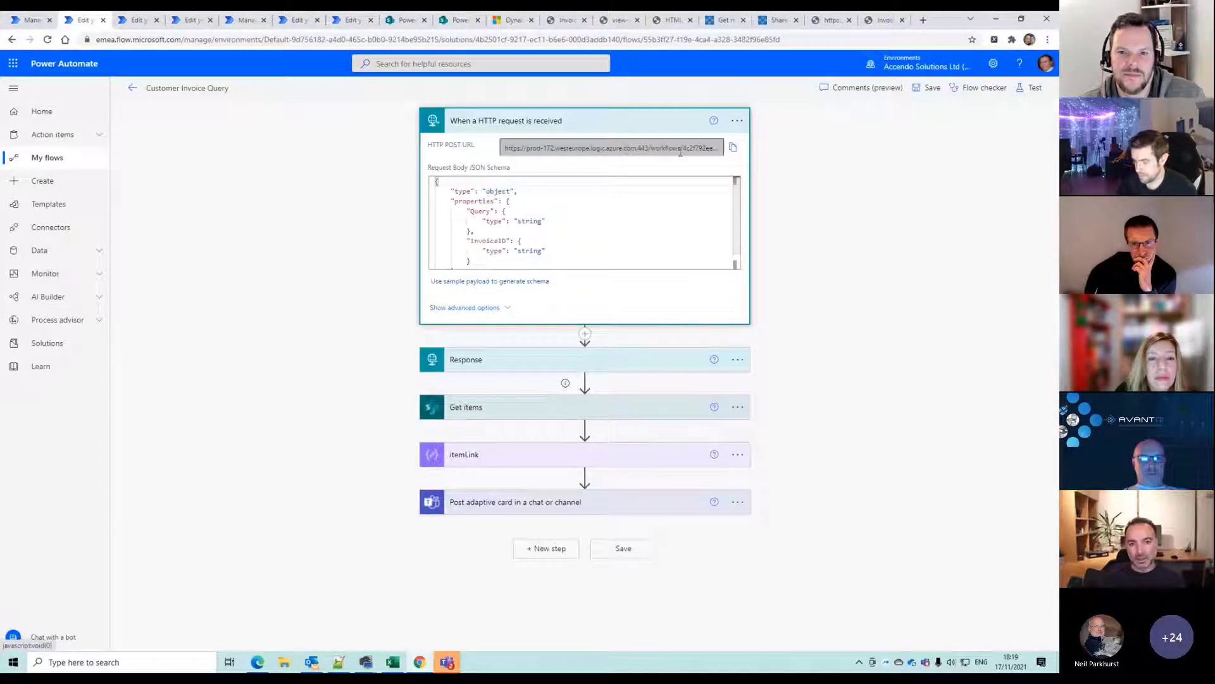
pyautogui.moveTo(682, 148); pyautogui.dragTo(696, 148)
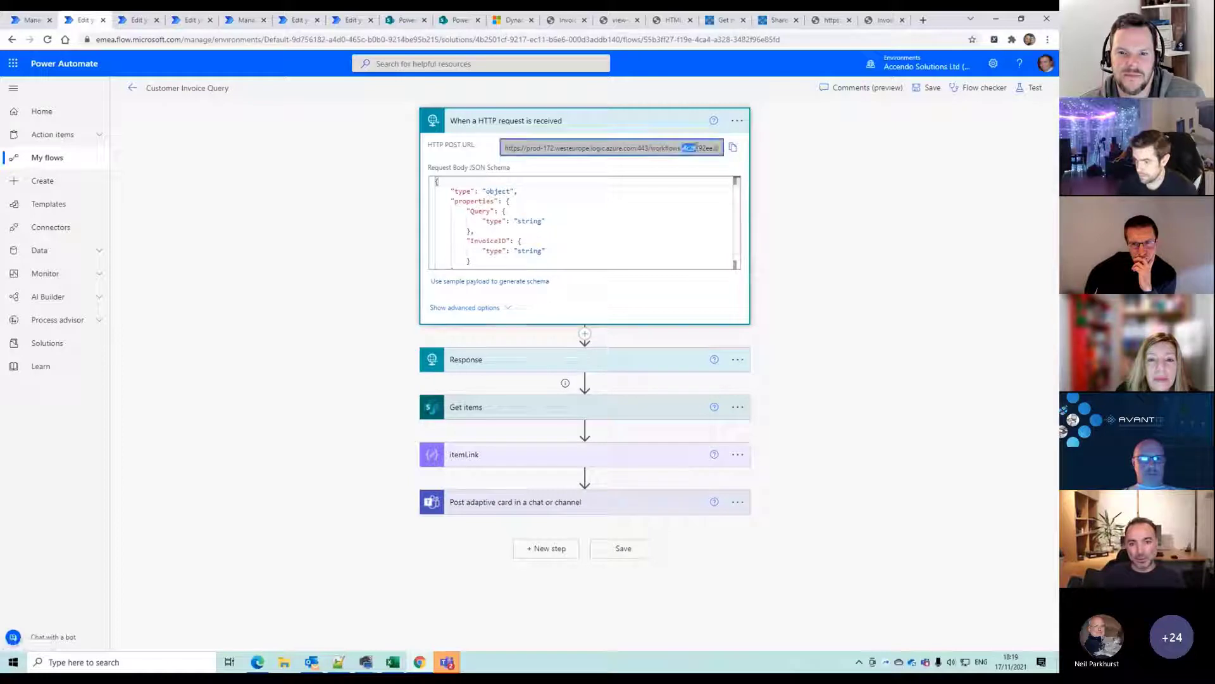
pyautogui.click(133, 89)
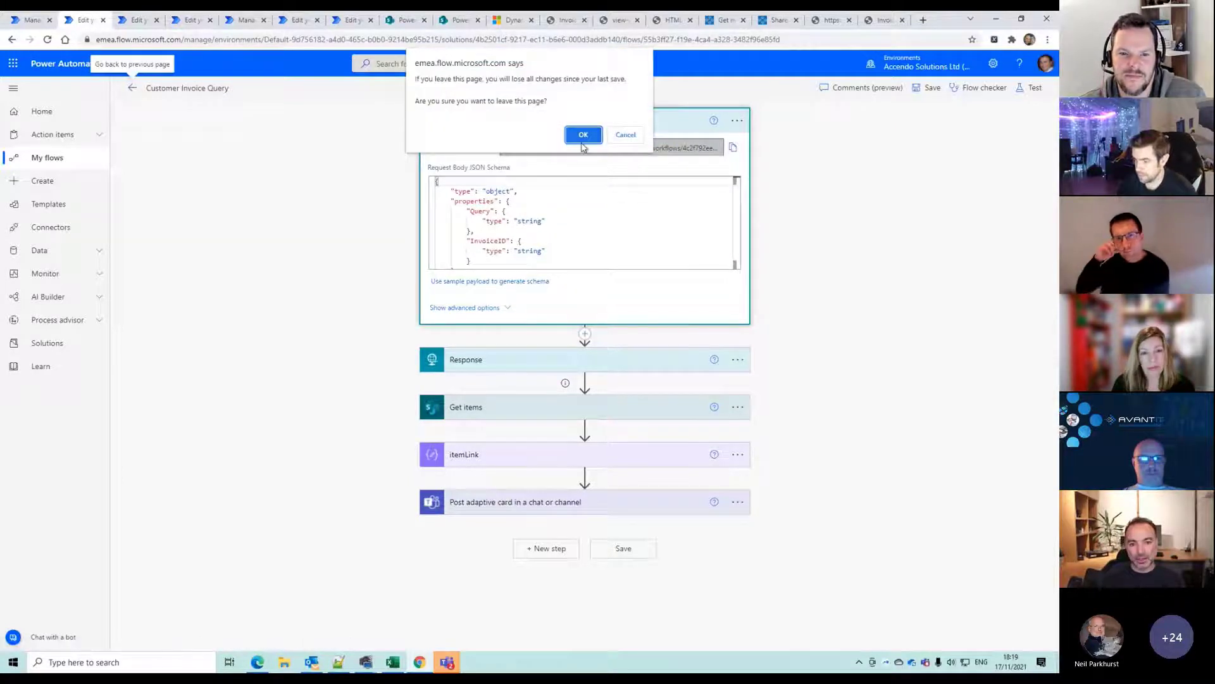
pyautogui.click(583, 135)
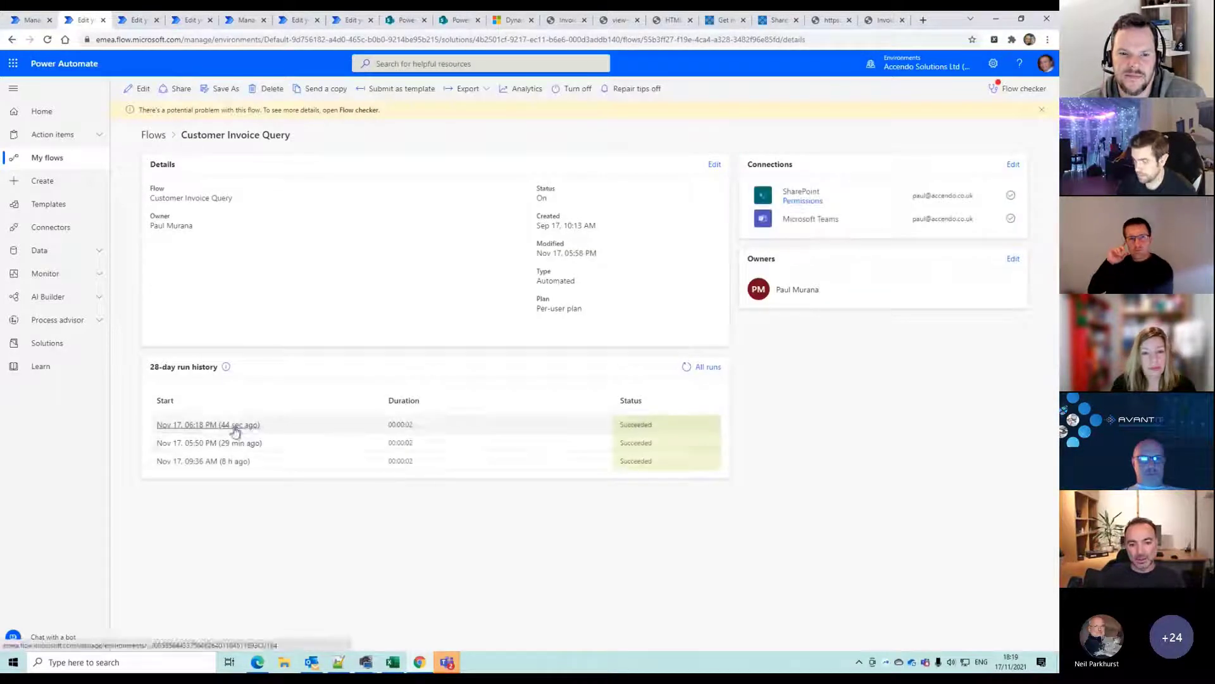
# Send another test query, "dgfdfdfg", from the other open copy of the invoice page
pyautogui.click(883, 20)
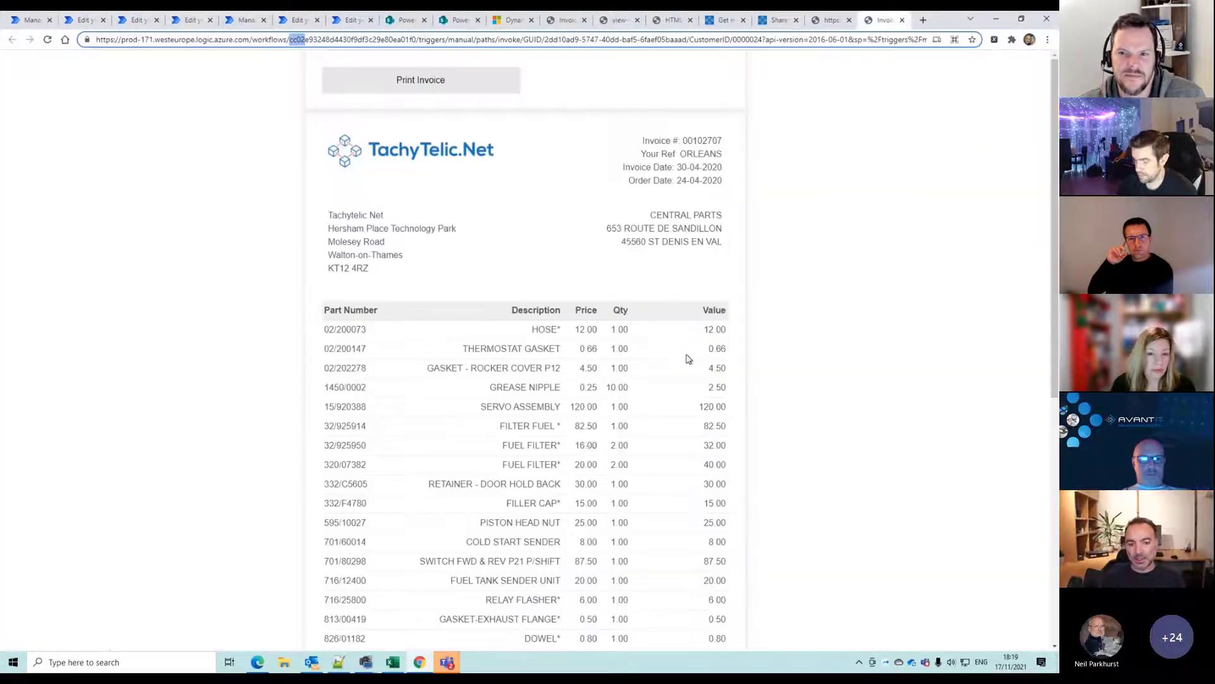
pyautogui.scroll(-7, 689, 359)
pyautogui.click(369, 578)
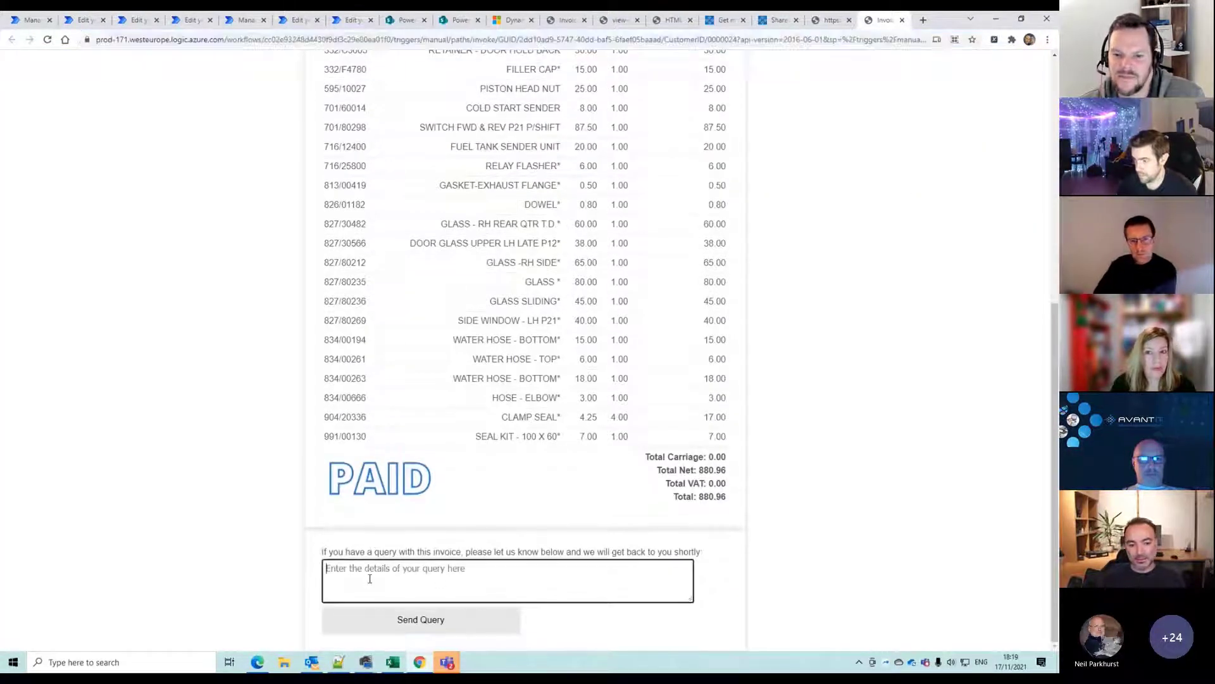
pyautogui.write('dgfdfdfg')
pyautogui.click(403, 622)
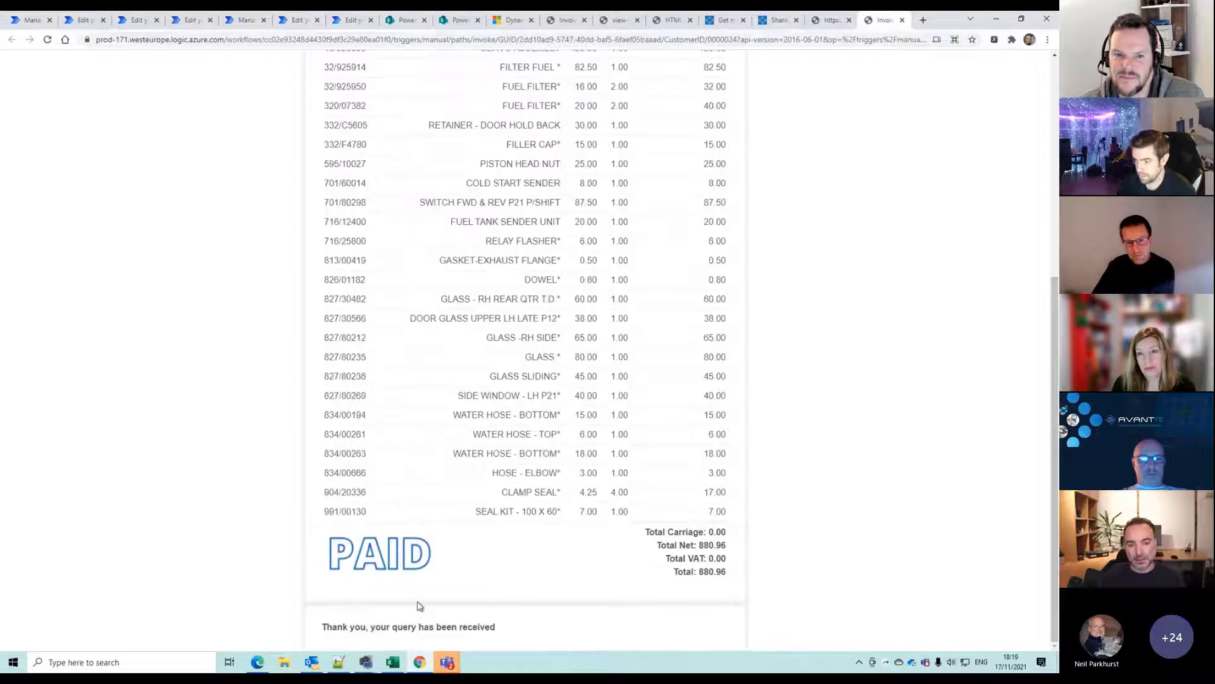
# Refresh the Customer Invoice Query flow's 28-day run history and open its latest run
pyautogui.click(82, 19)
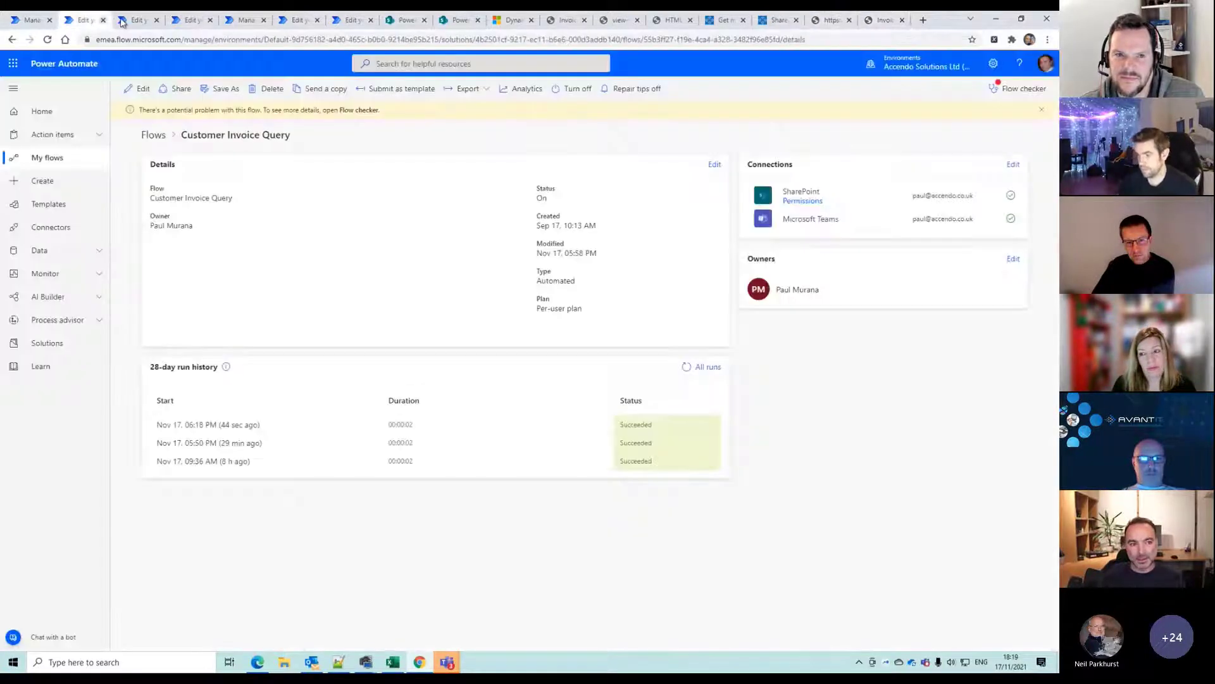
pyautogui.click(687, 366)
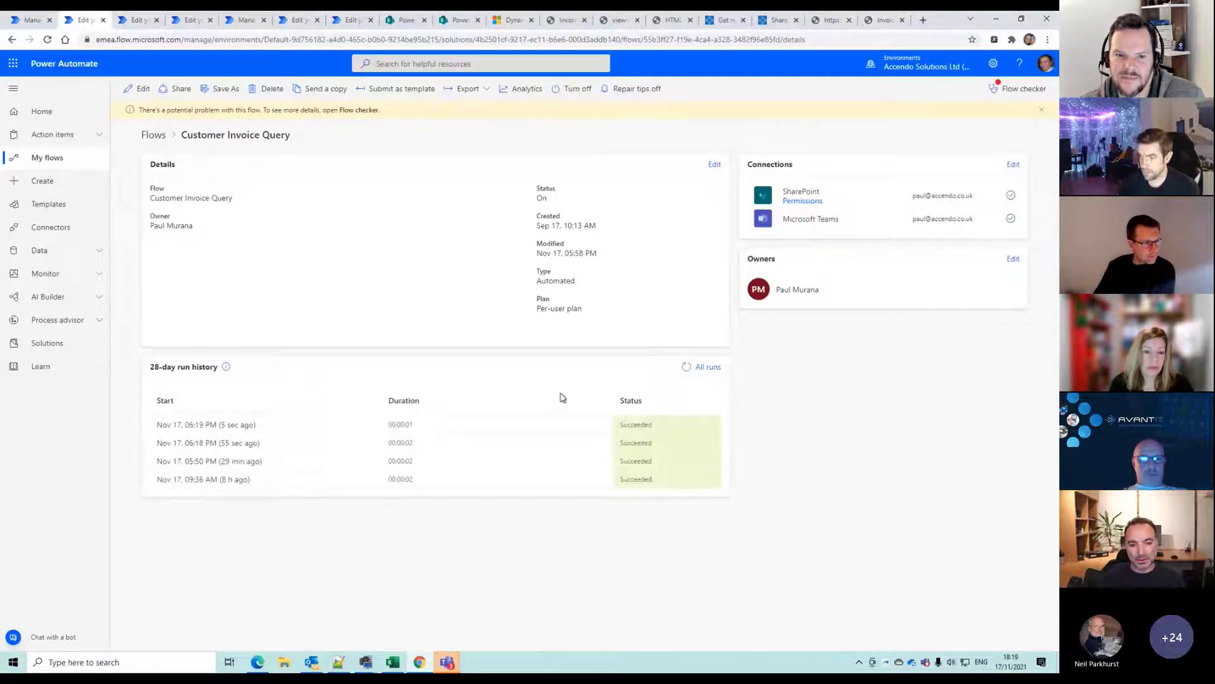
pyautogui.click(216, 426)
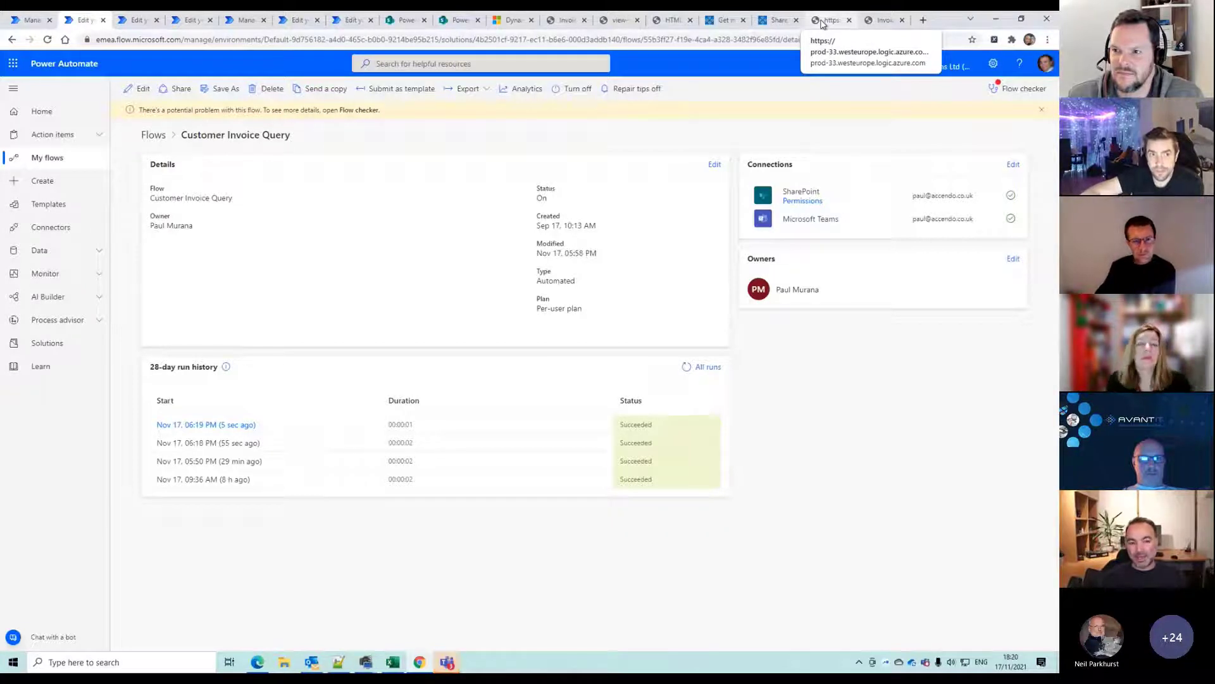
# Reload the invoice page in its browser tab and look over it from the invoice header to the query form
pyautogui.click(821, 21)
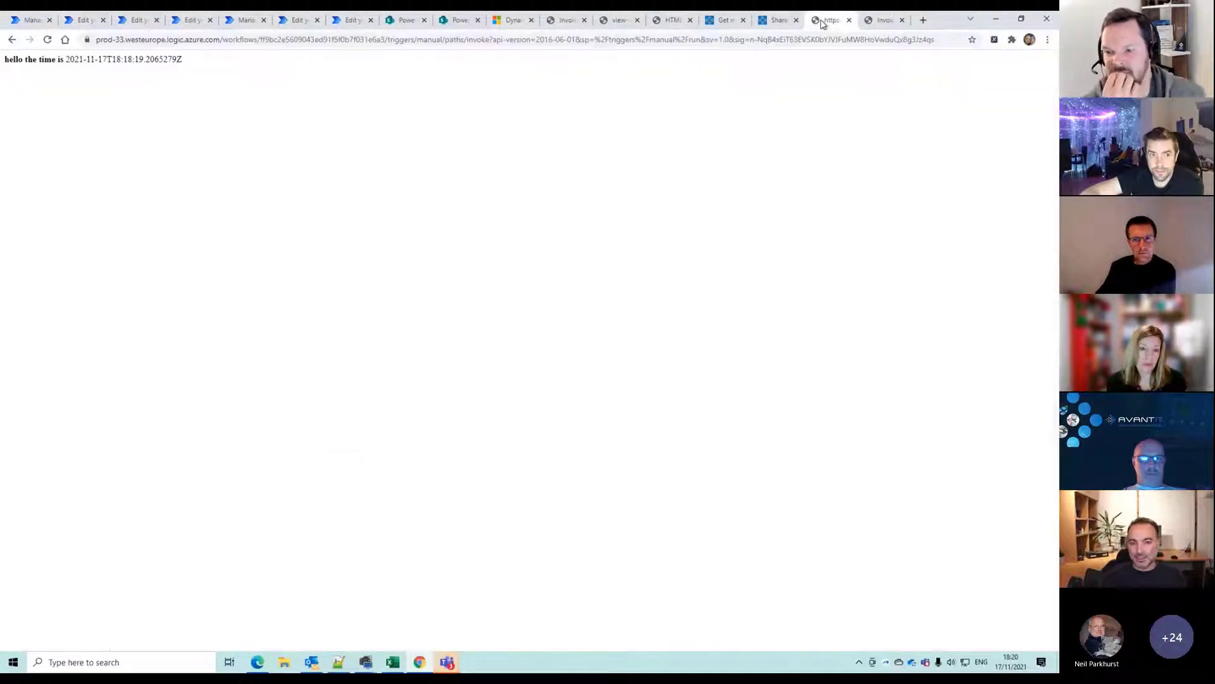
pyautogui.click(881, 21)
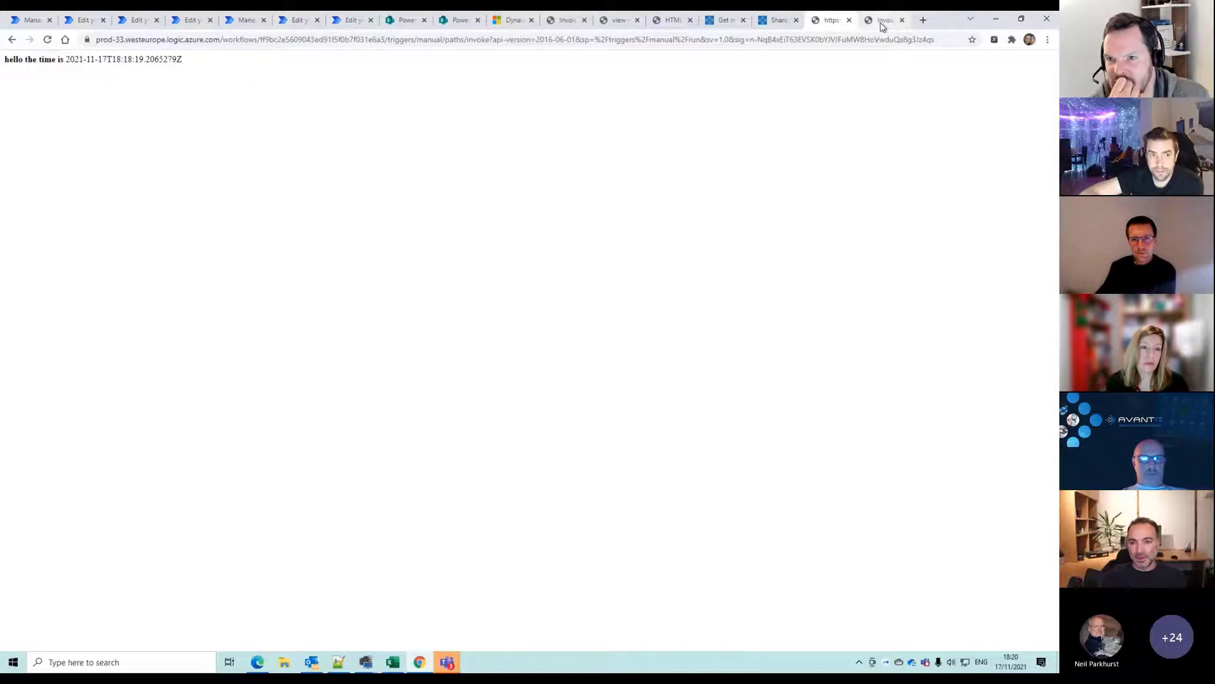
pyautogui.click(46, 42)
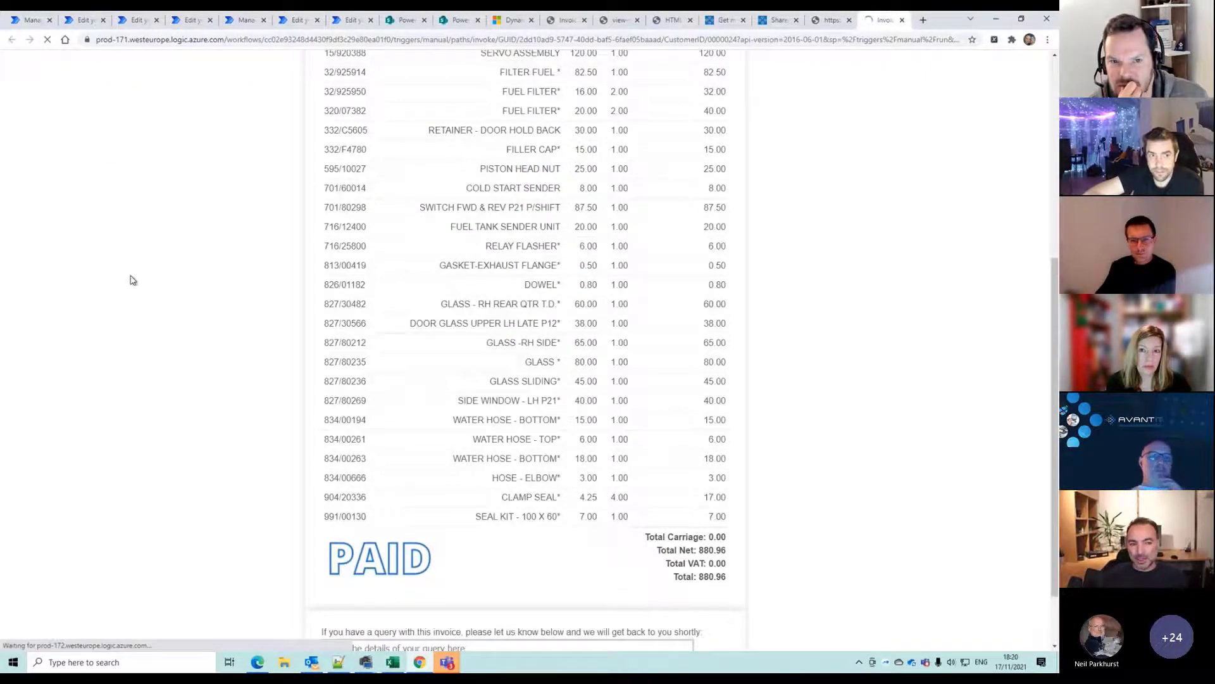
pyautogui.scroll(6, 132, 280)
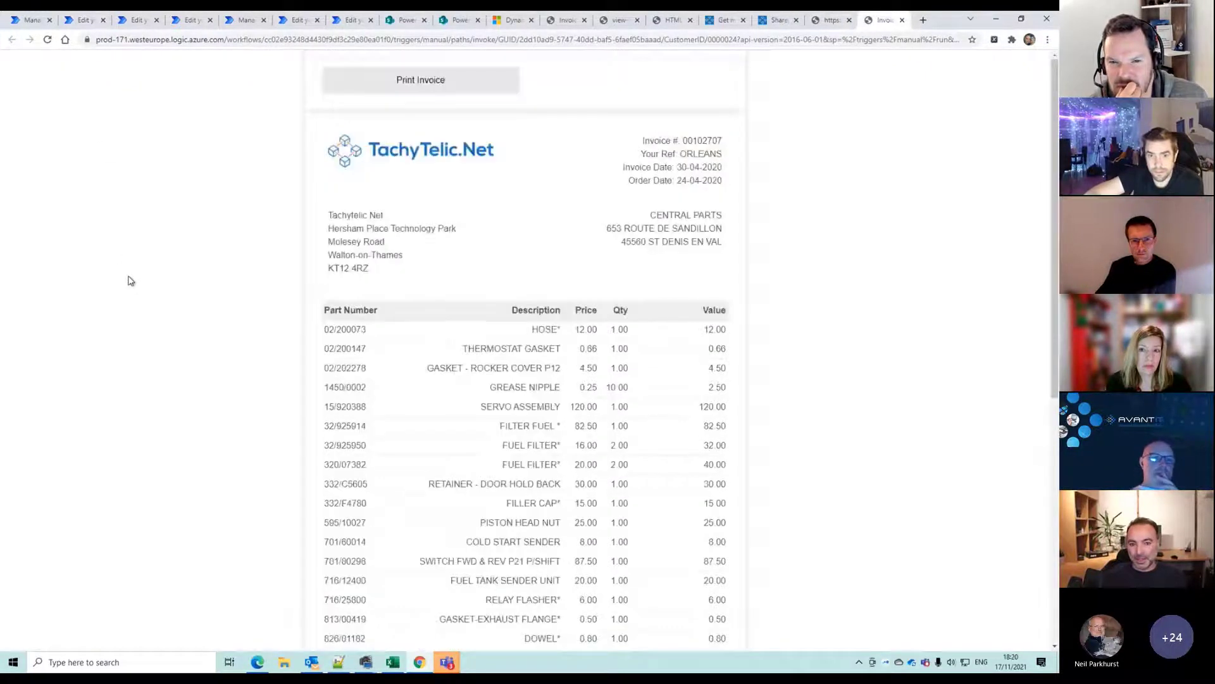
pyautogui.scroll(-6, 130, 281)
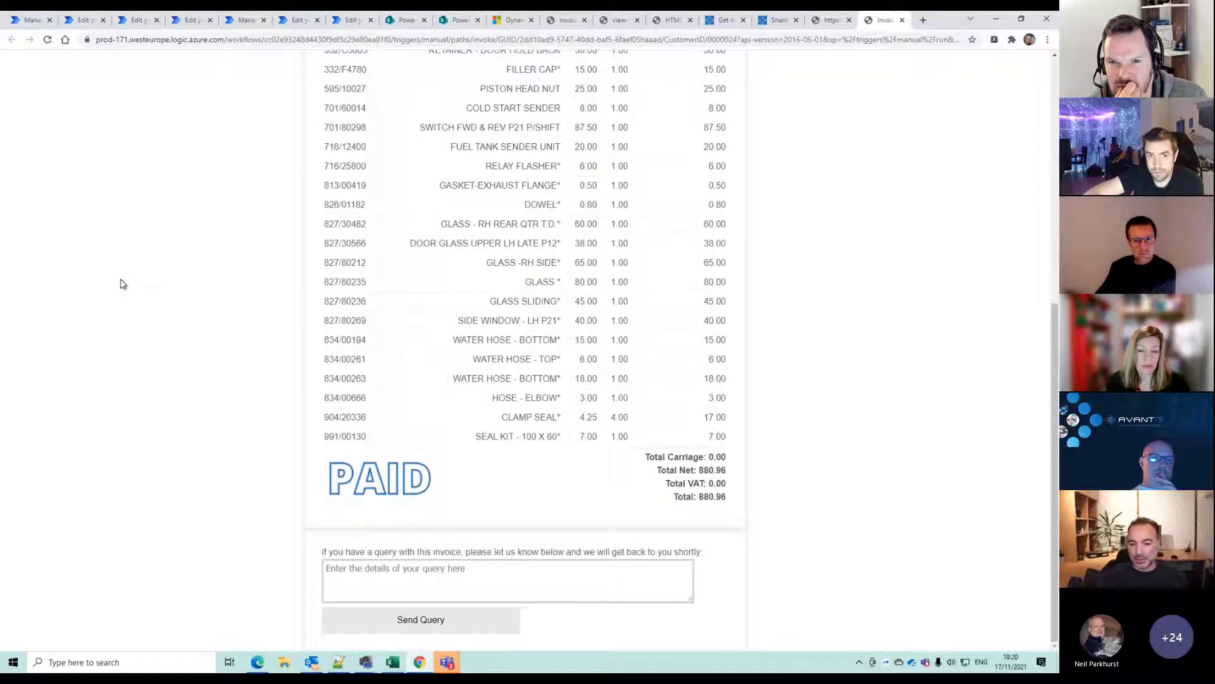
pyautogui.scroll(5, 296, 271)
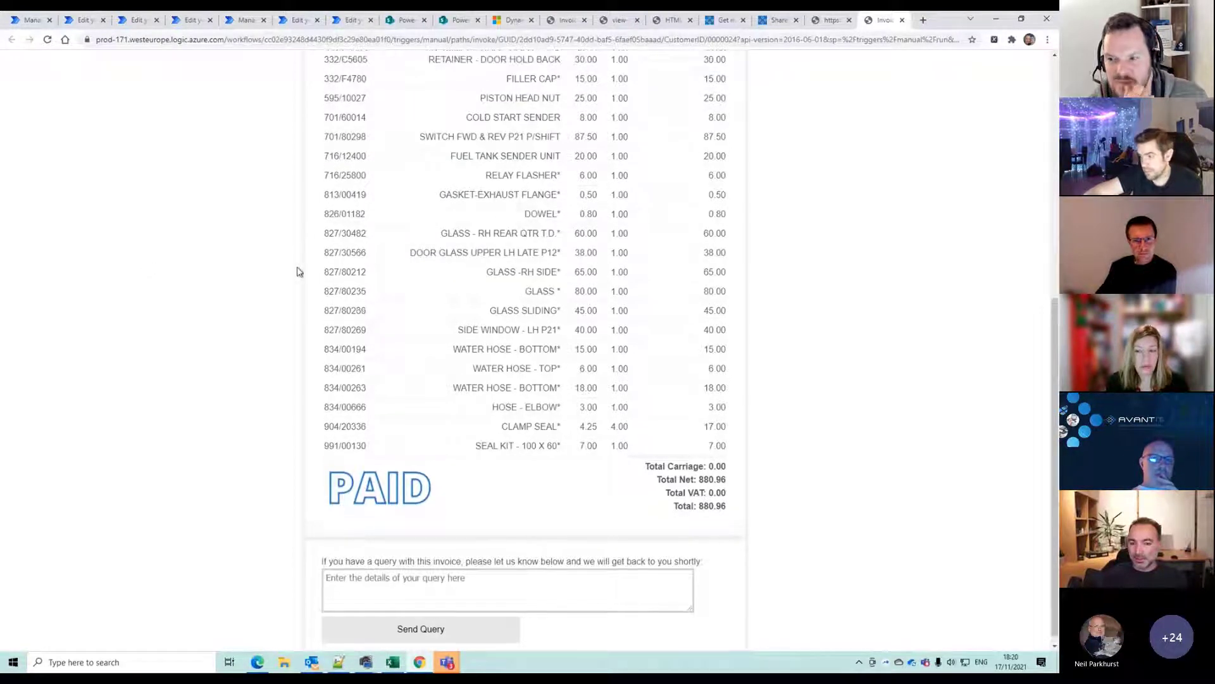
pyautogui.scroll(2, 288, 276)
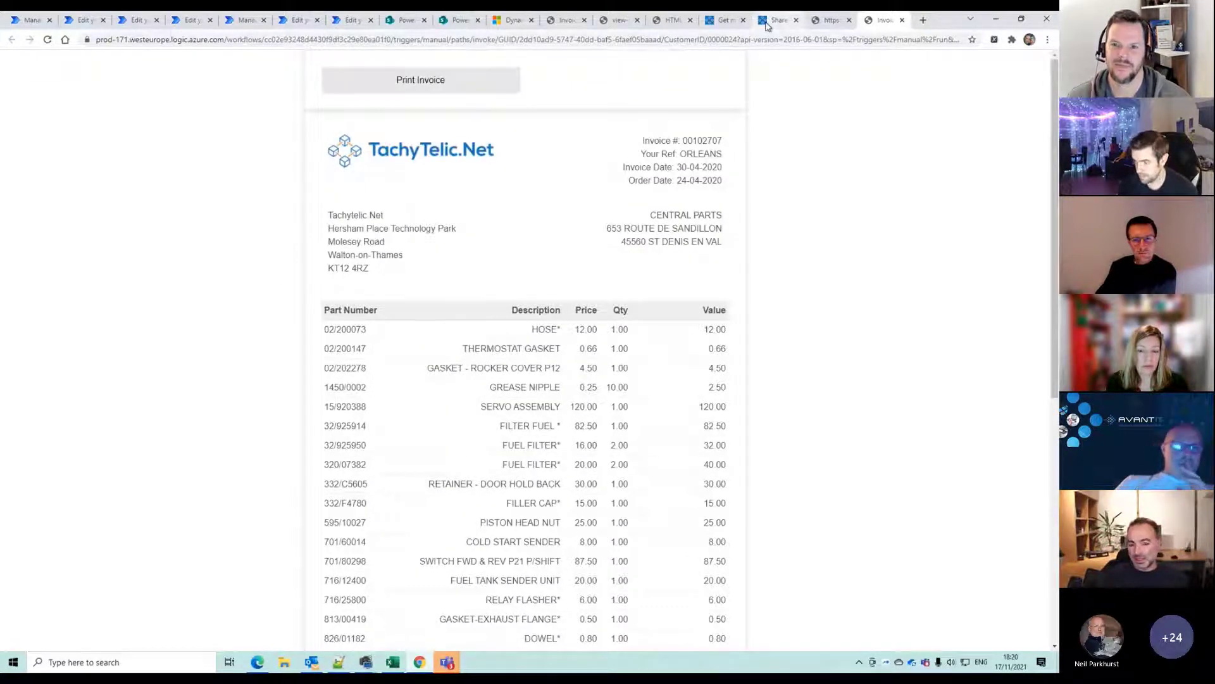
pyautogui.scroll(-6, 637, 345)
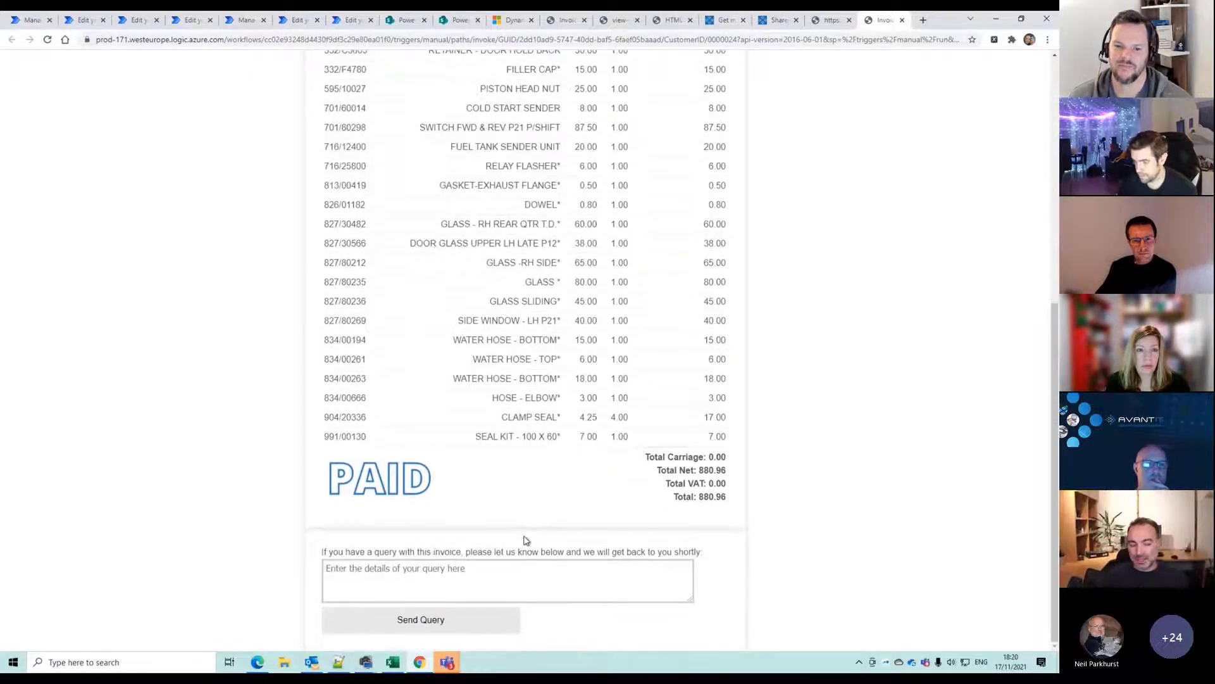
pyautogui.scroll(5, 526, 538)
pyautogui.scroll(2, 519, 537)
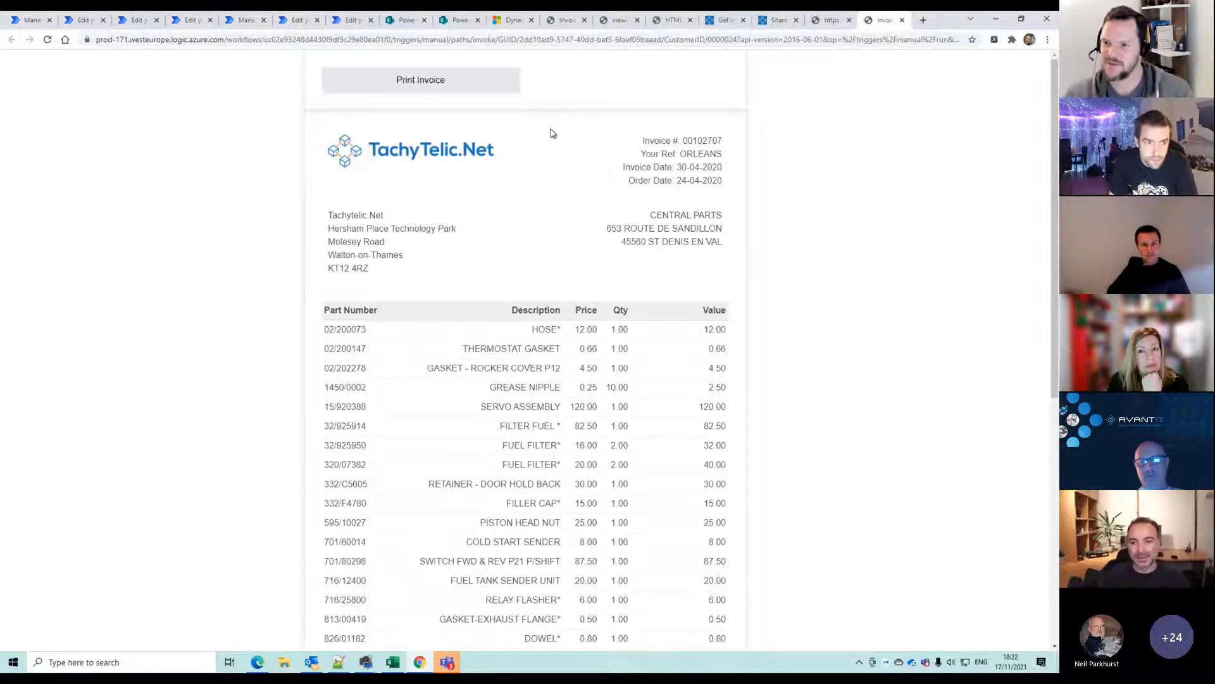
# Search Google for "html invoice template" in a new browser tab and open the sparksuite/simple-html-invoice-template GitHub repository
pyautogui.click(924, 20)
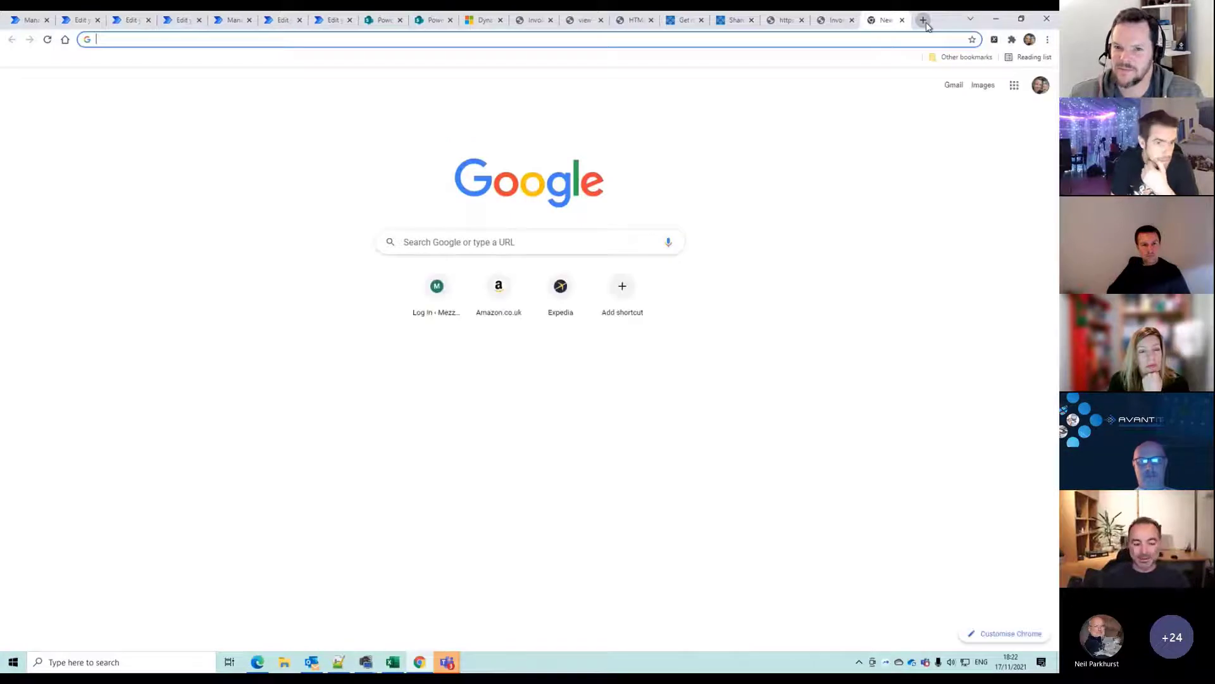
pyautogui.write('html ')
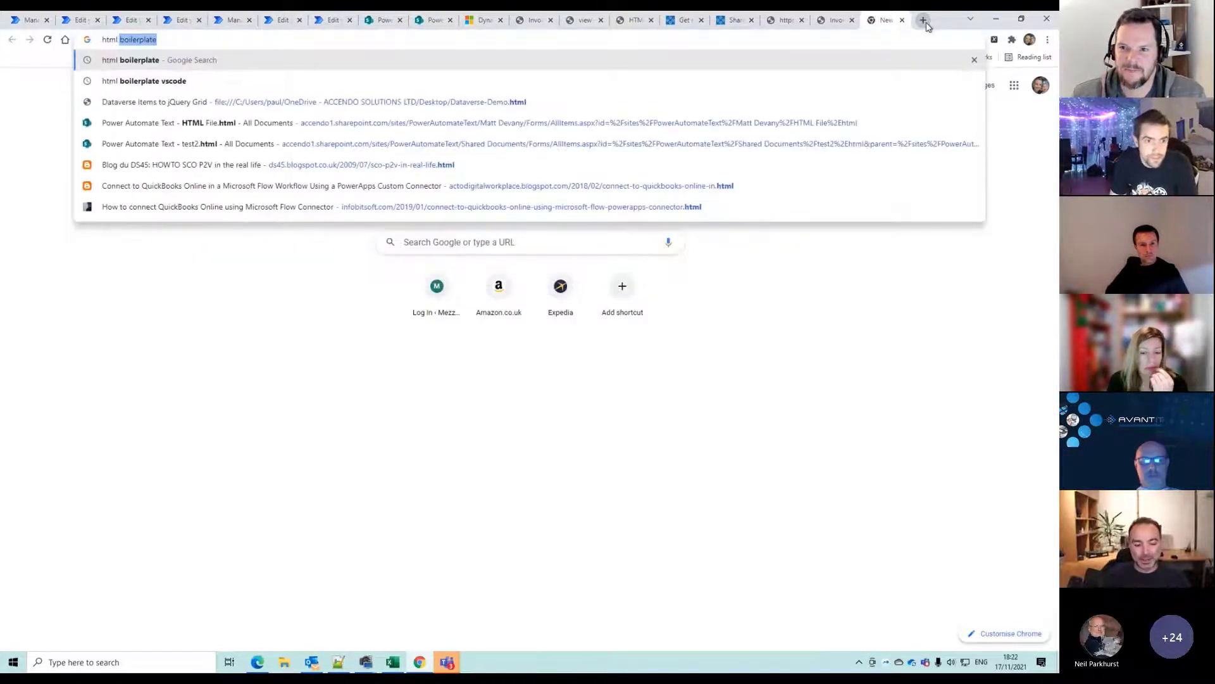
pyautogui.write('invoice')
pyautogui.press('Return')
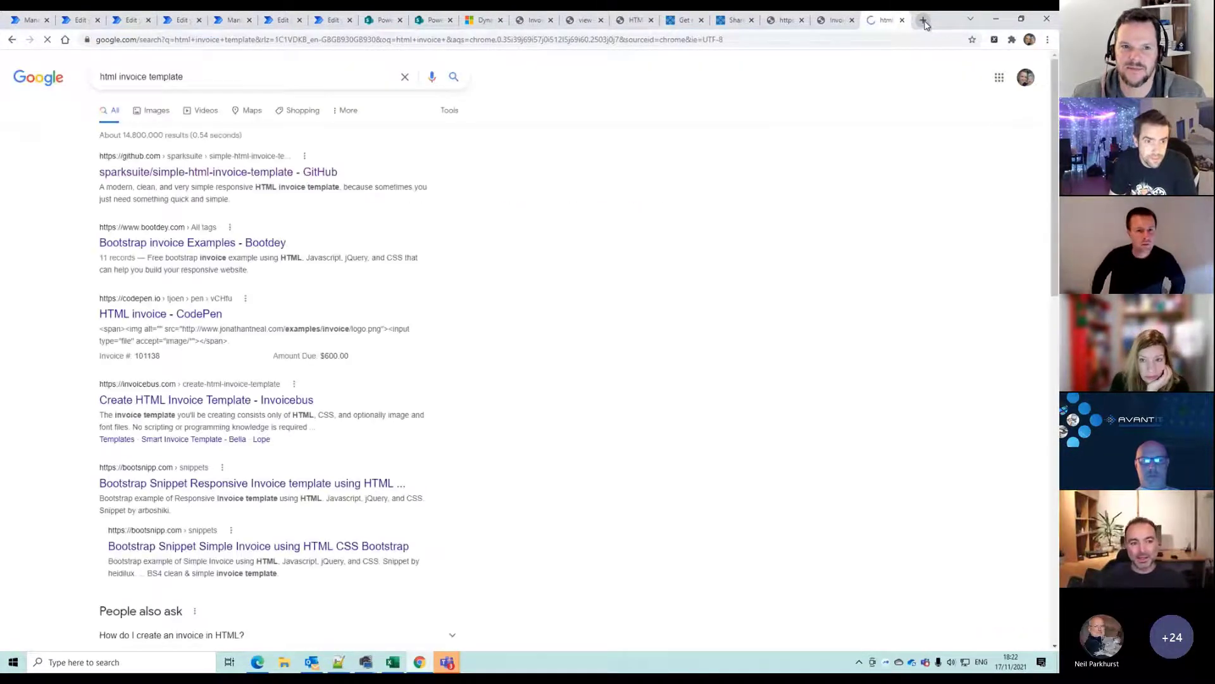
pyautogui.click(304, 172)
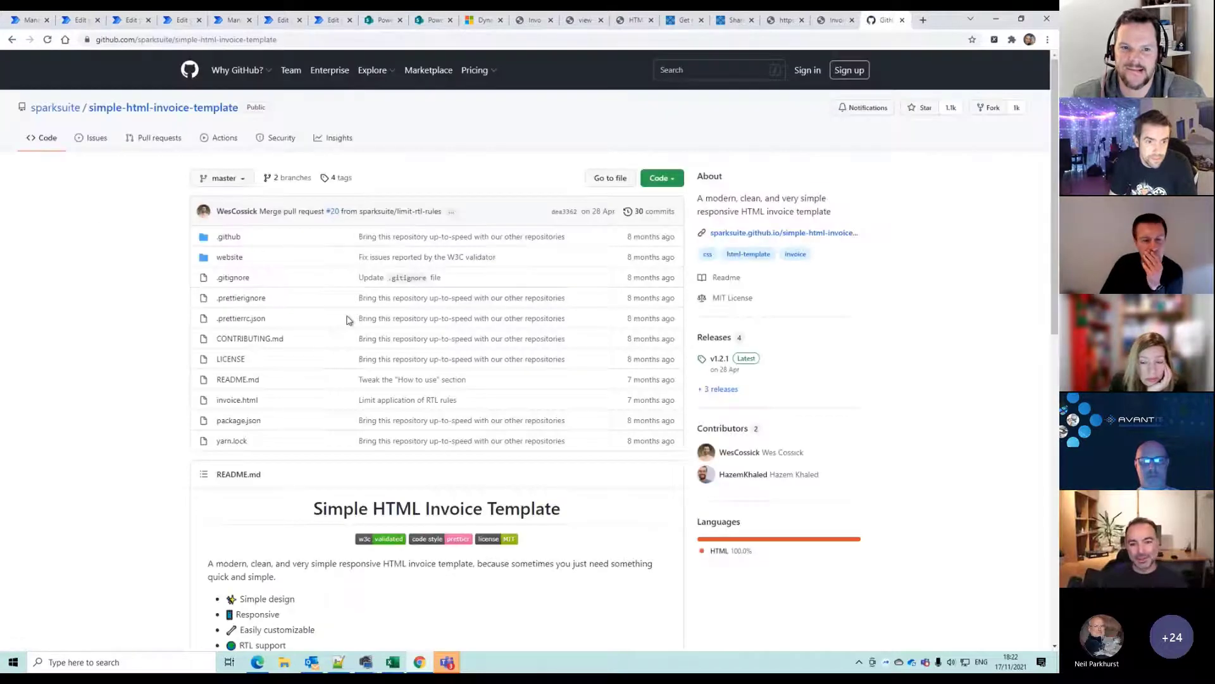
# Examine the repository's README preview and the full HTML and CSS source of its invoice.html file
pyautogui.scroll(-6, 310, 443)
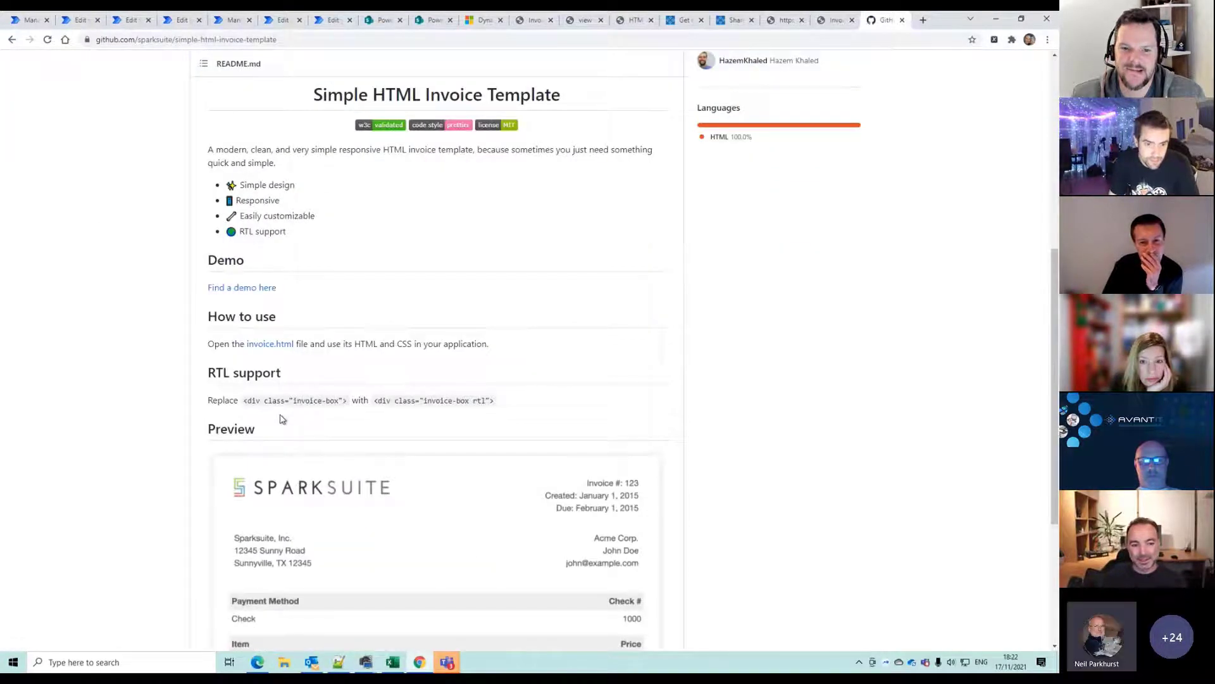
pyautogui.scroll(-3, 282, 419)
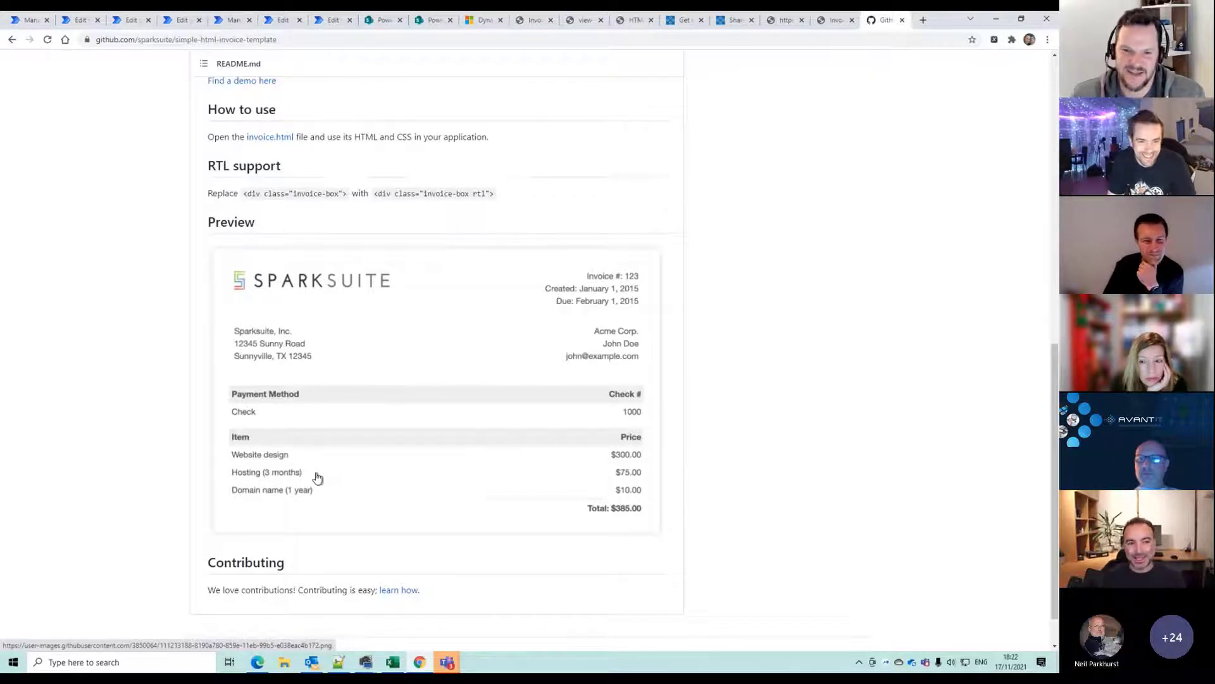
pyautogui.click(280, 137)
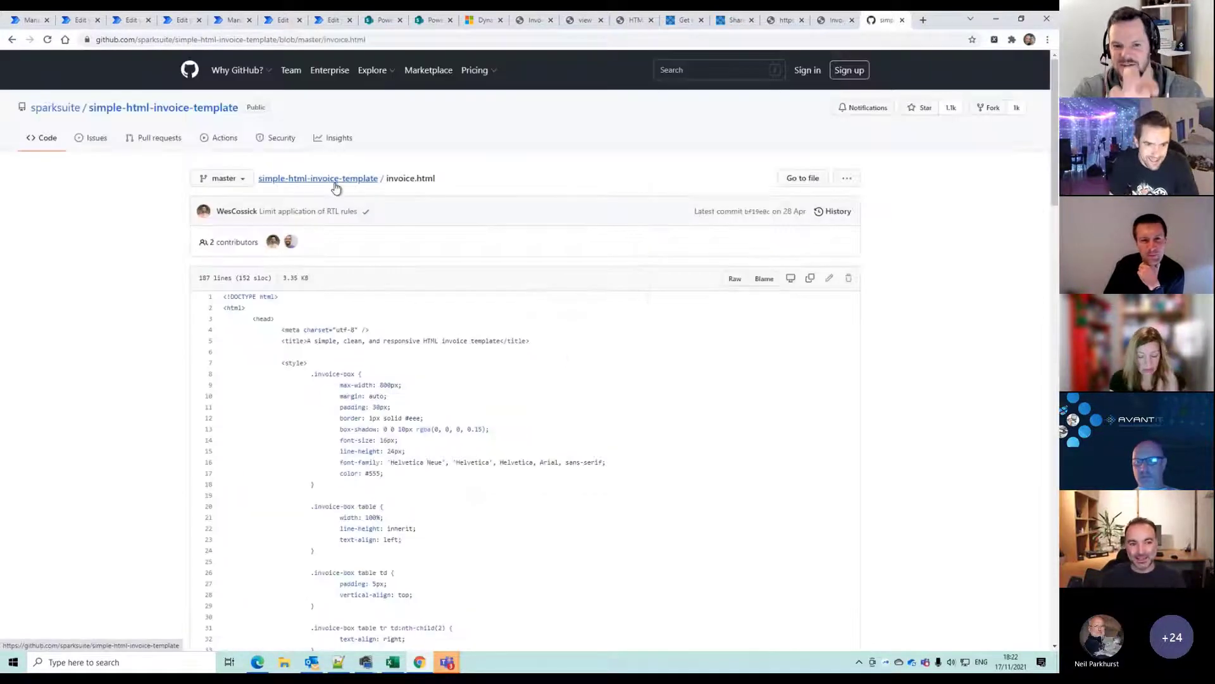
pyautogui.scroll(-8, 415, 418)
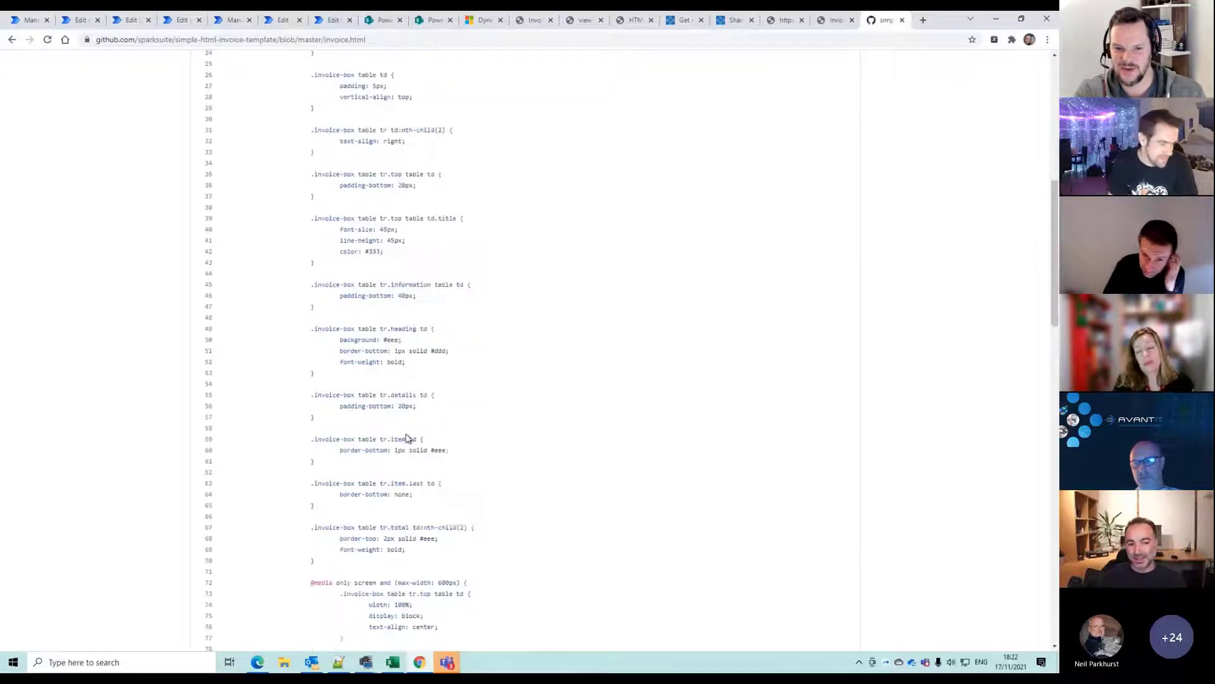
pyautogui.scroll(-18, 407, 438)
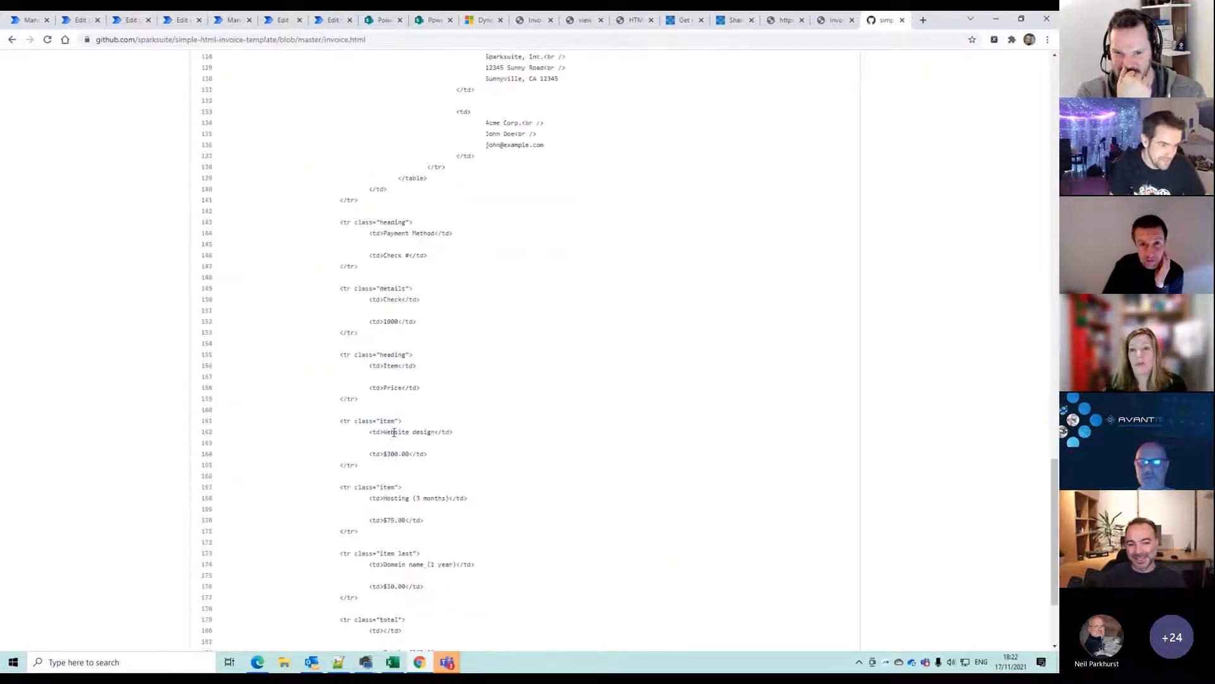
pyautogui.scroll(-3, 394, 431)
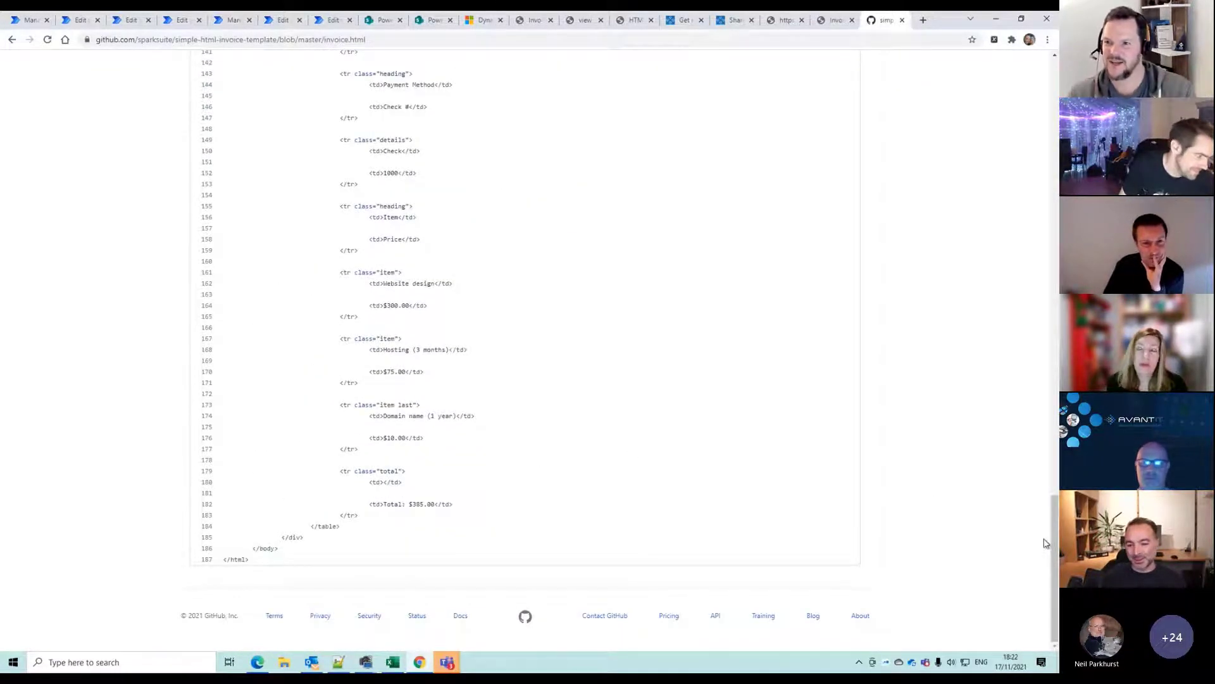
pyautogui.moveTo(1054, 534); pyautogui.dragTo(1020, 153)
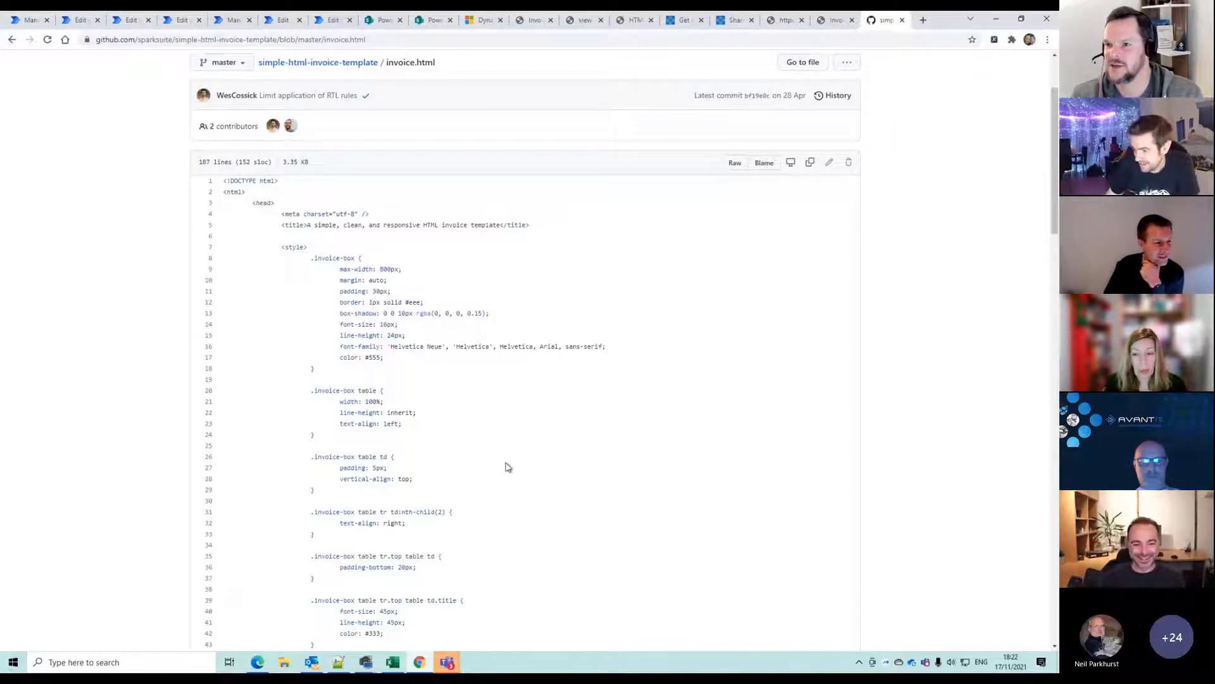
# Switch to Teams, read the Dynamics 365 & Power Platform meeting chat for questions, and minimise the chat window
pyautogui.moveTo(447, 661)
pyautogui.click(379, 606)
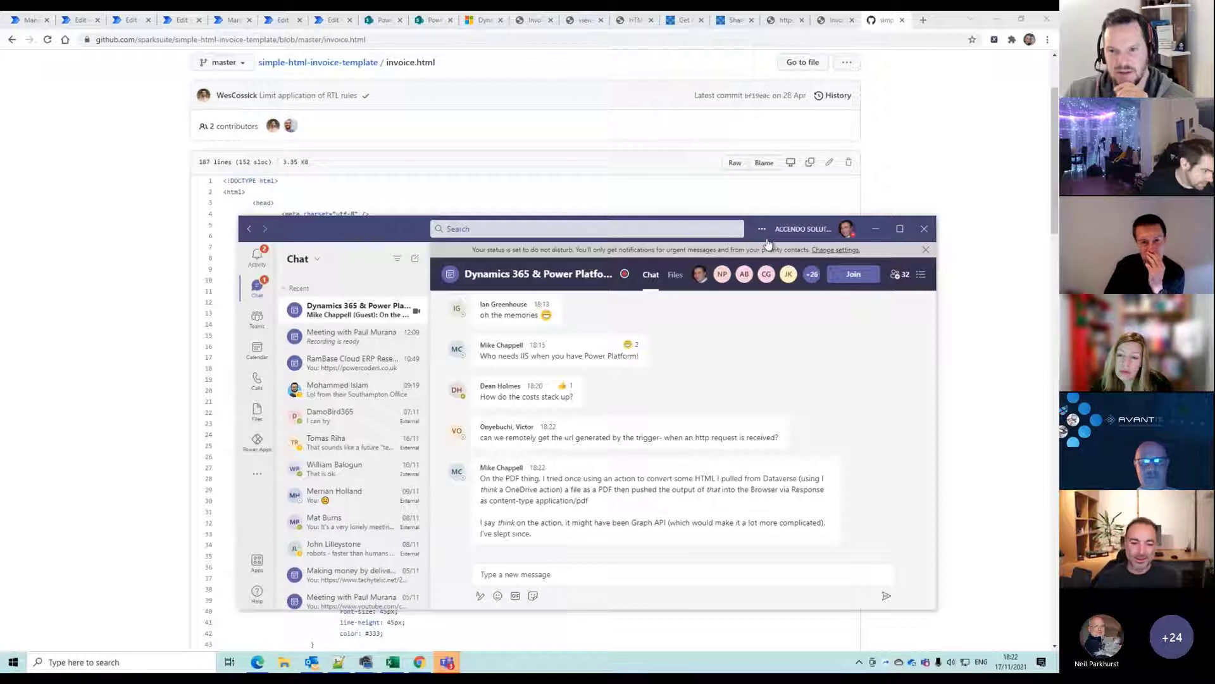
pyautogui.click(873, 229)
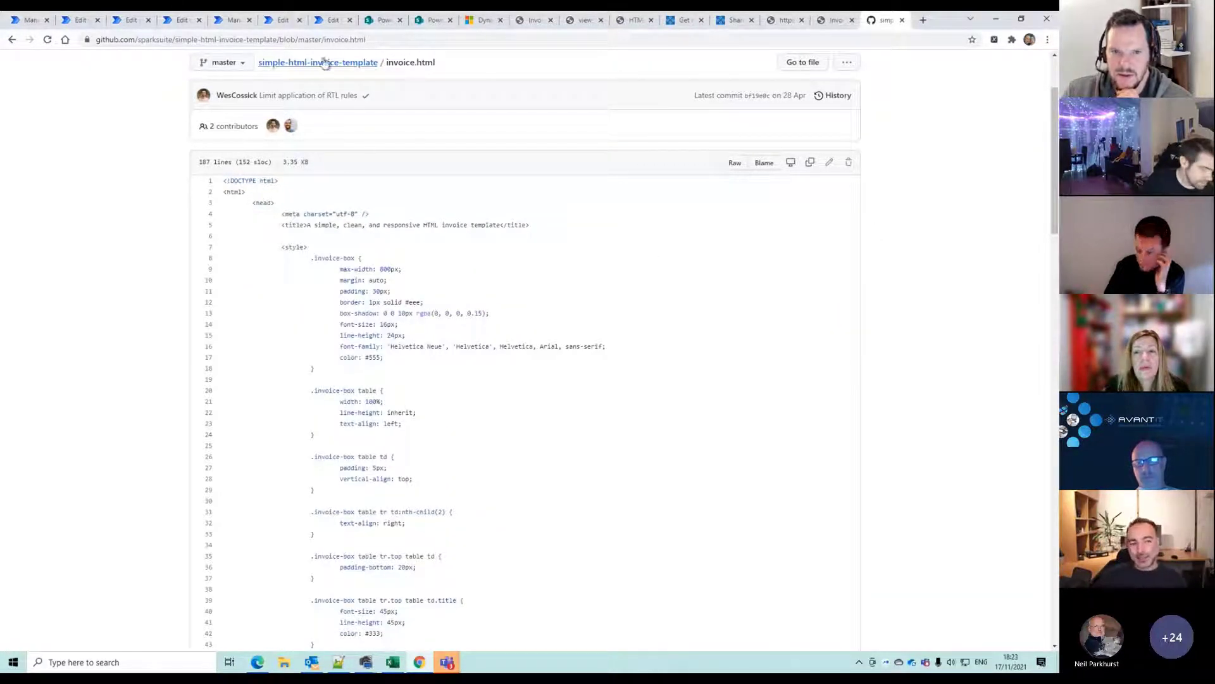
# Return to the fdgfggfdfg flow's editor in Power Automate and copy the HTTP GET URL of its request trigger
pyautogui.click(331, 19)
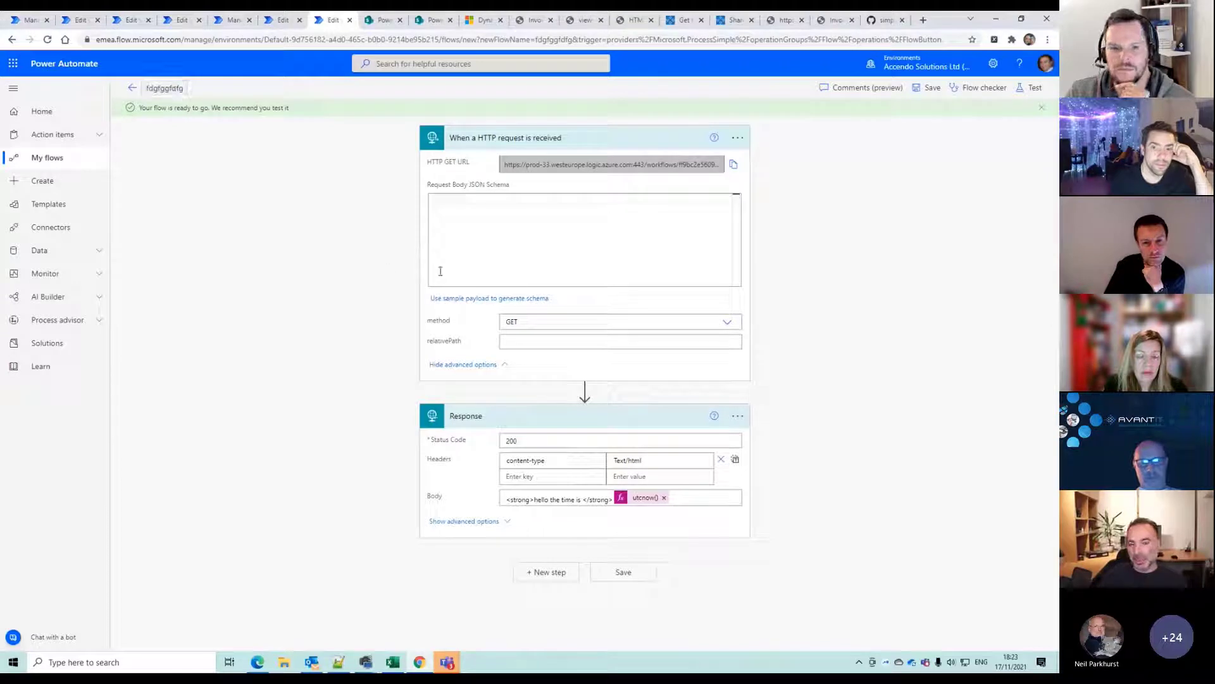
pyautogui.moveTo(528, 173); pyautogui.dragTo(753, 152)
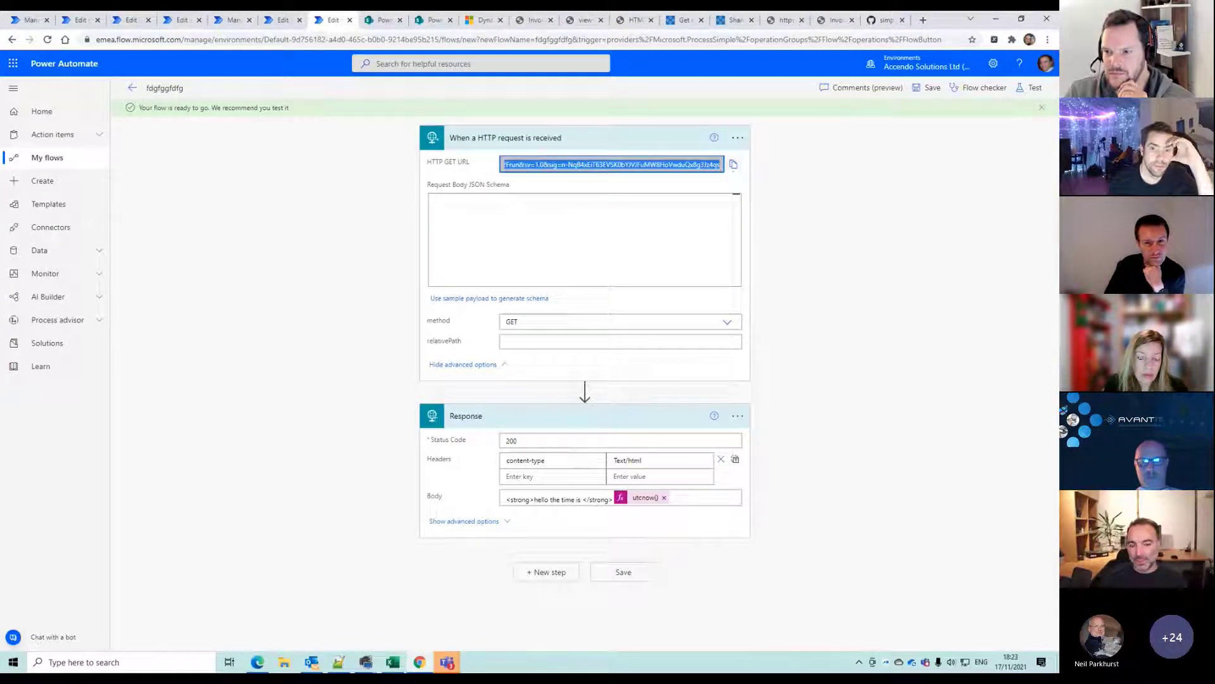
pyautogui.click(733, 165)
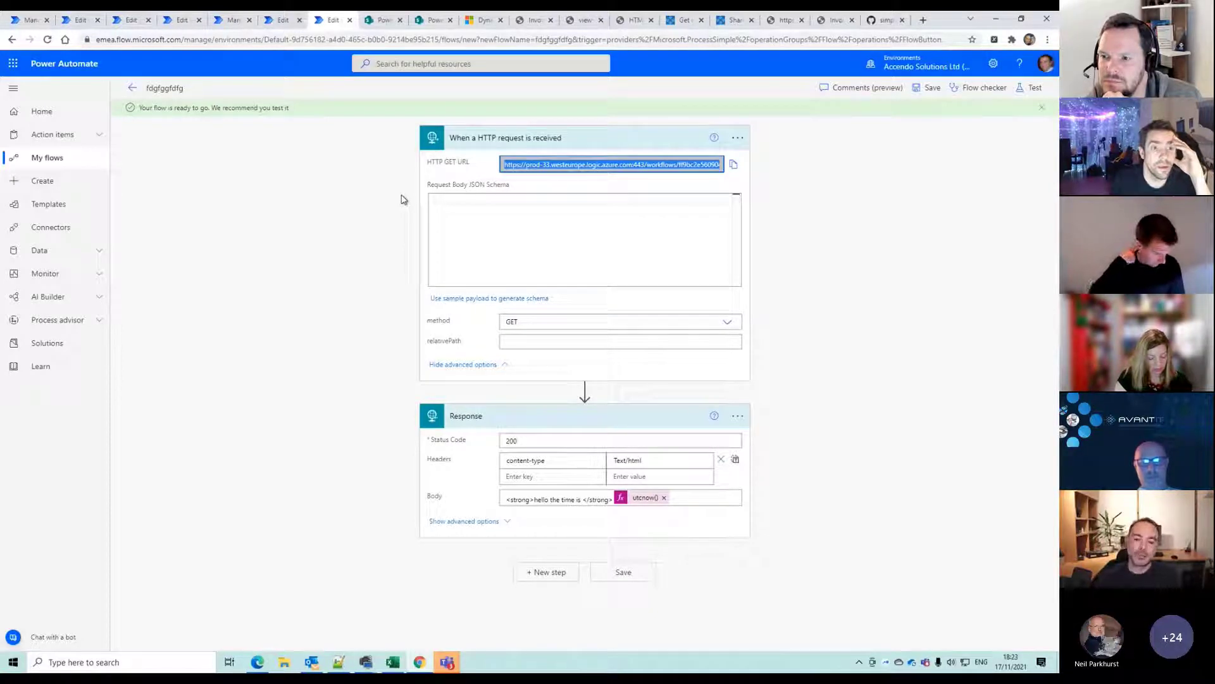
# Open the fdgfggfdfg flow's latest run, expand the trigger and Response details, and examine the trigger's raw output headers
pyautogui.click(132, 87)
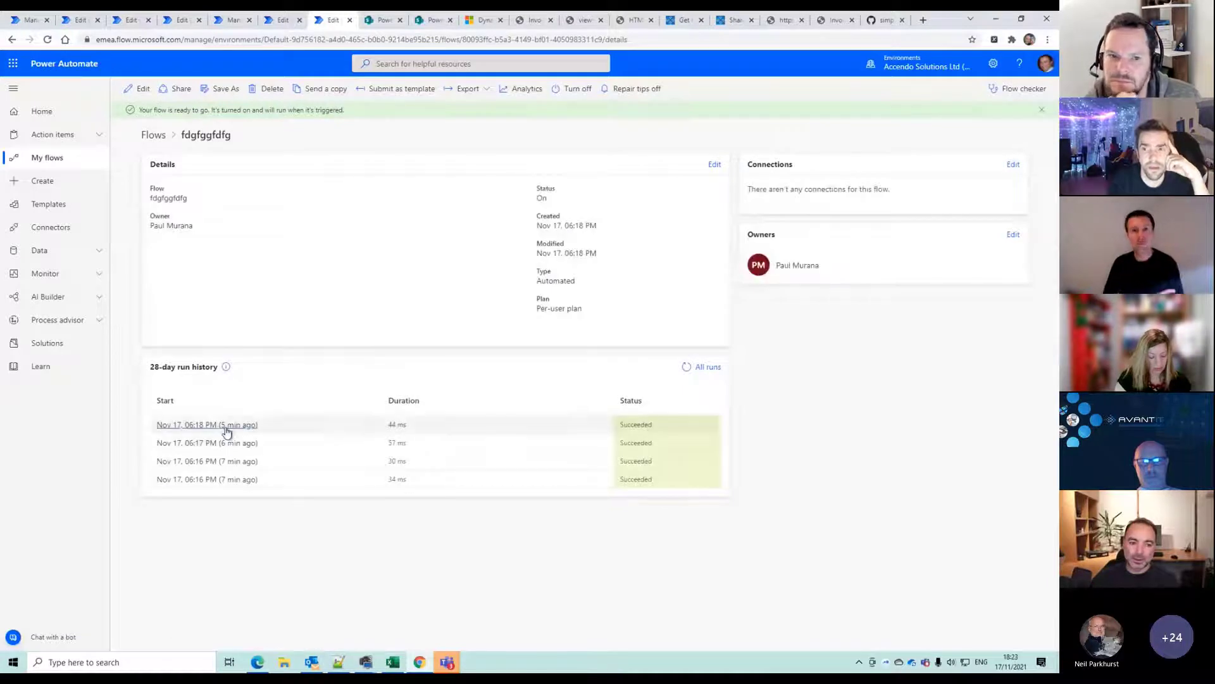
pyautogui.click(228, 425)
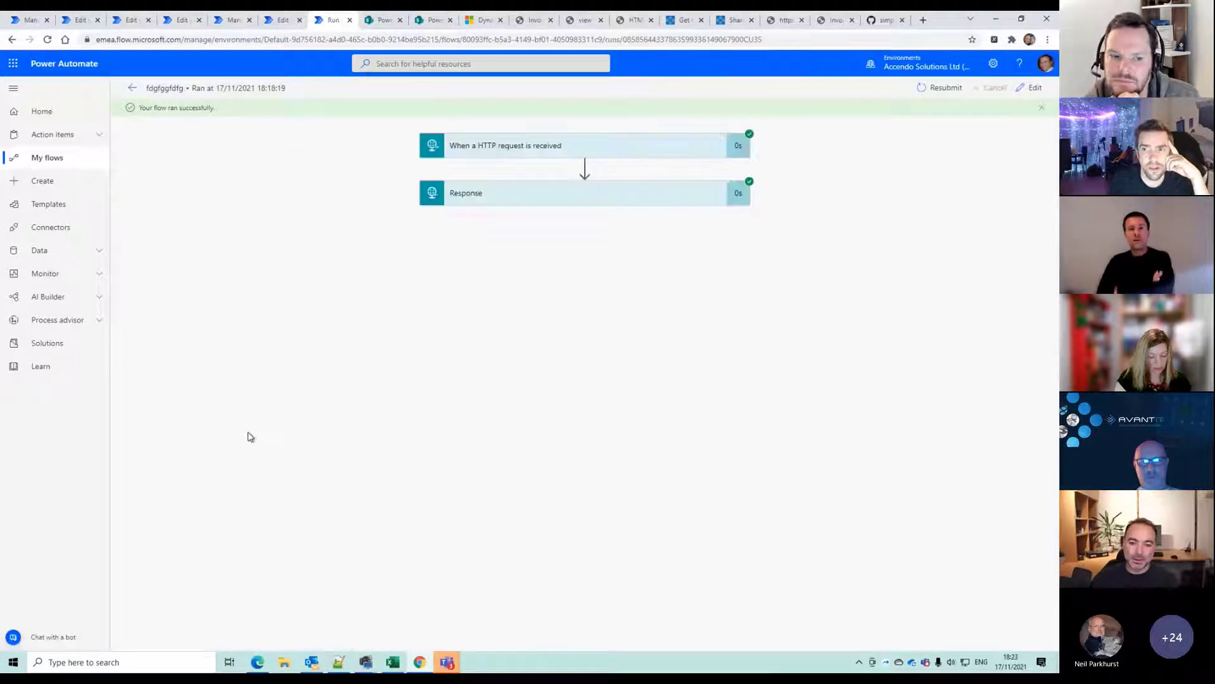
pyautogui.click(588, 152)
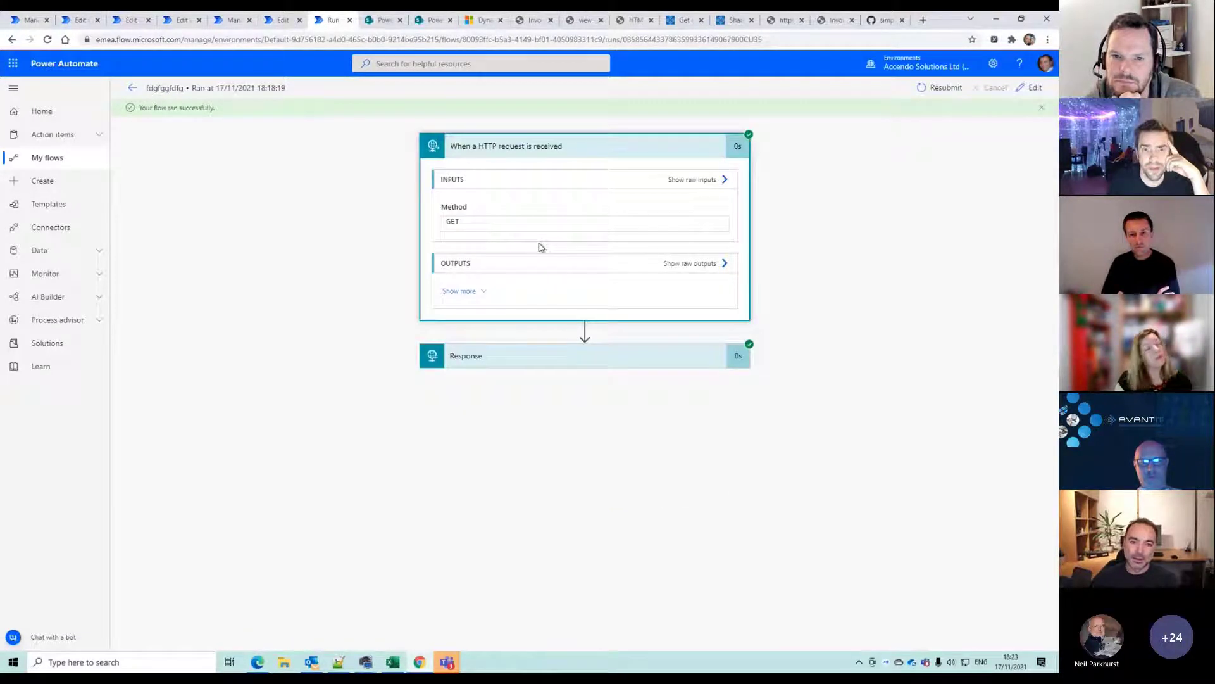
pyautogui.click(495, 353)
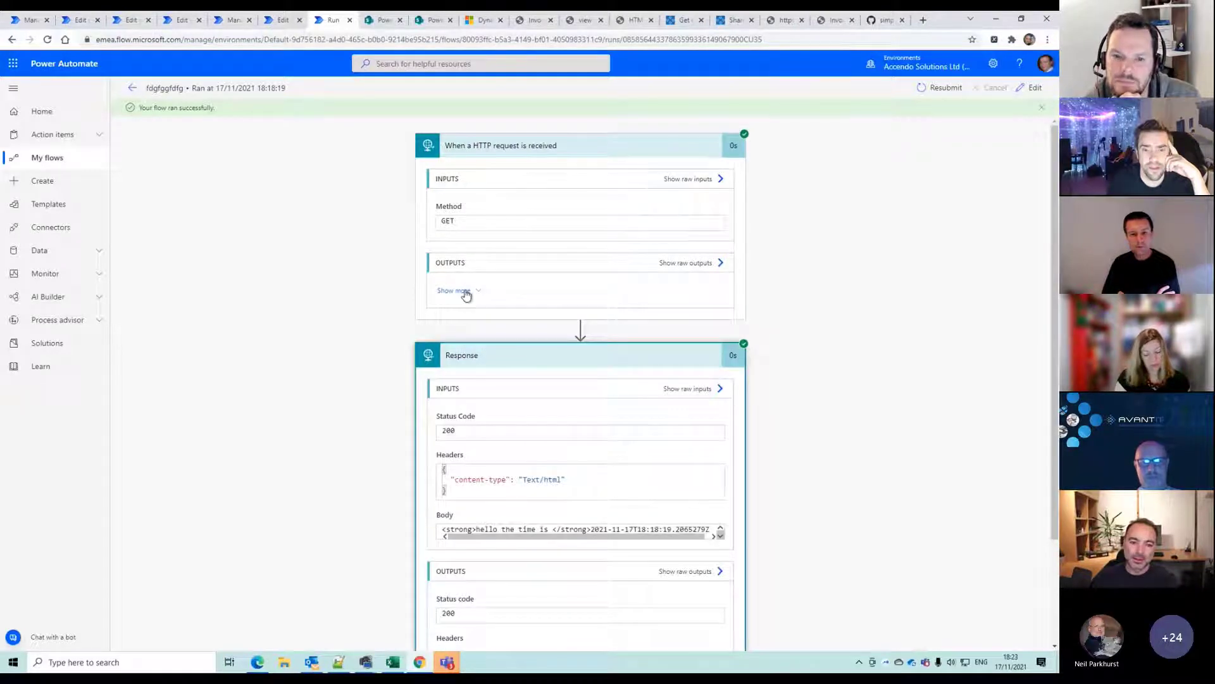
pyautogui.click(683, 263)
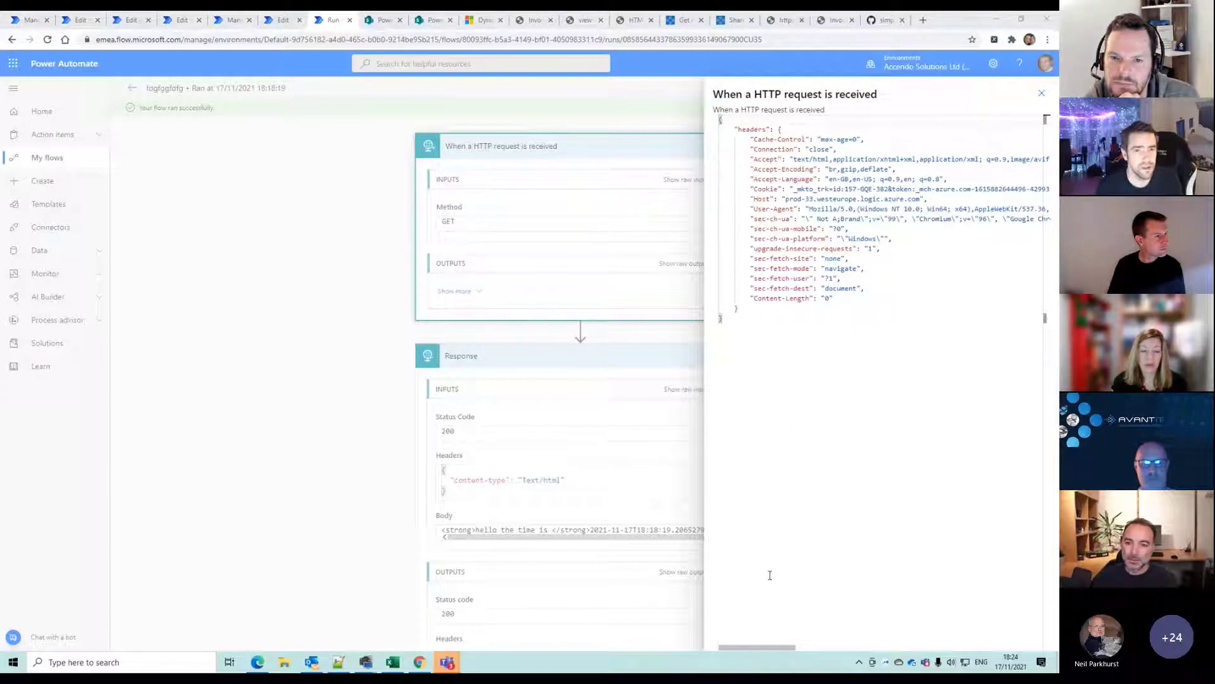
pyautogui.moveTo(773, 647); pyautogui.dragTo(751, 595)
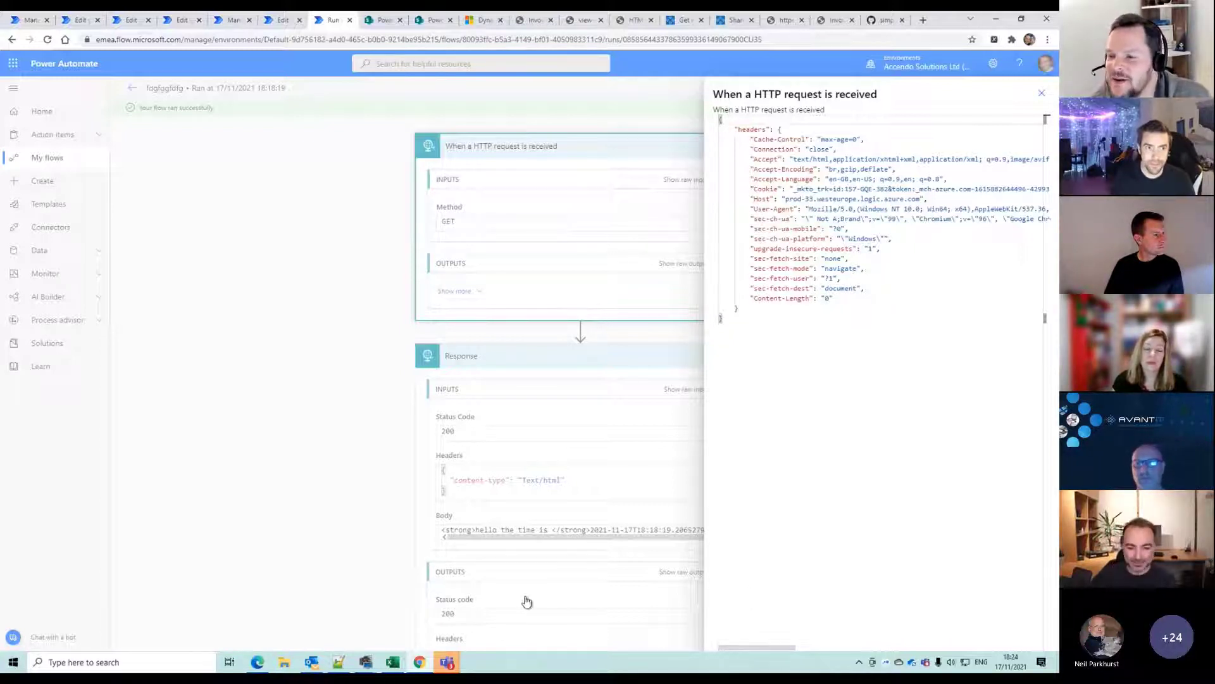
# Check the Teams meeting chat again for newly posted questions and minimise it to return to the flow run
pyautogui.moveTo(465, 642)
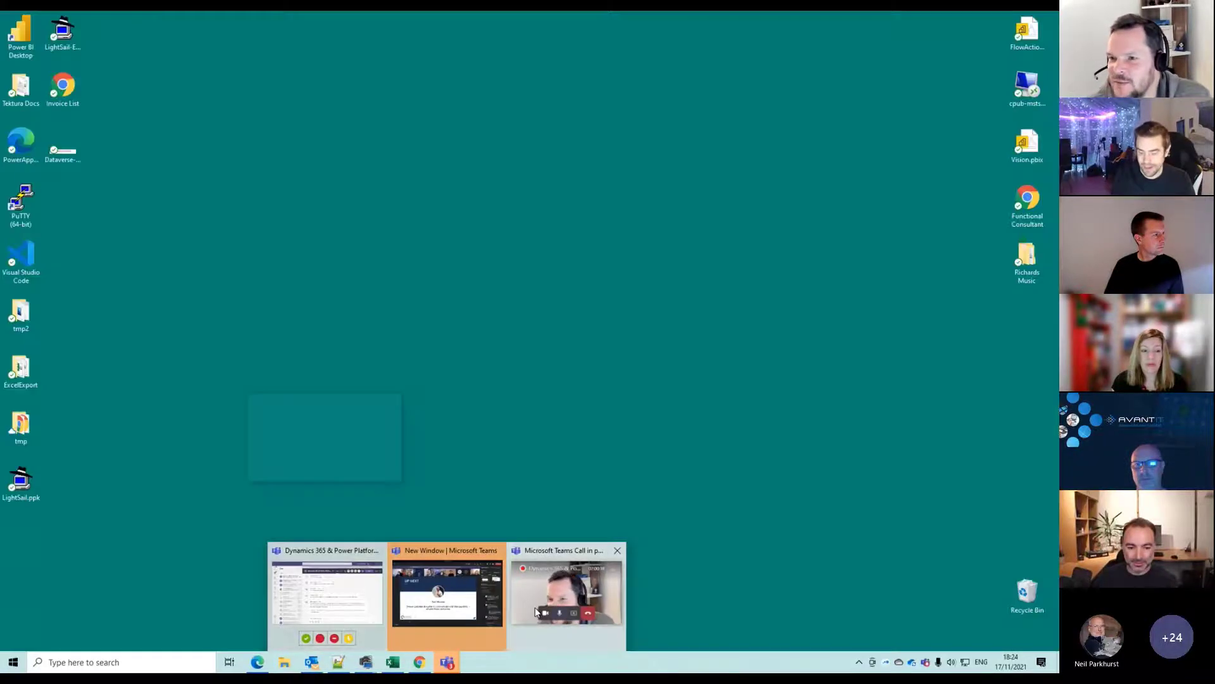
pyautogui.moveTo(497, 574)
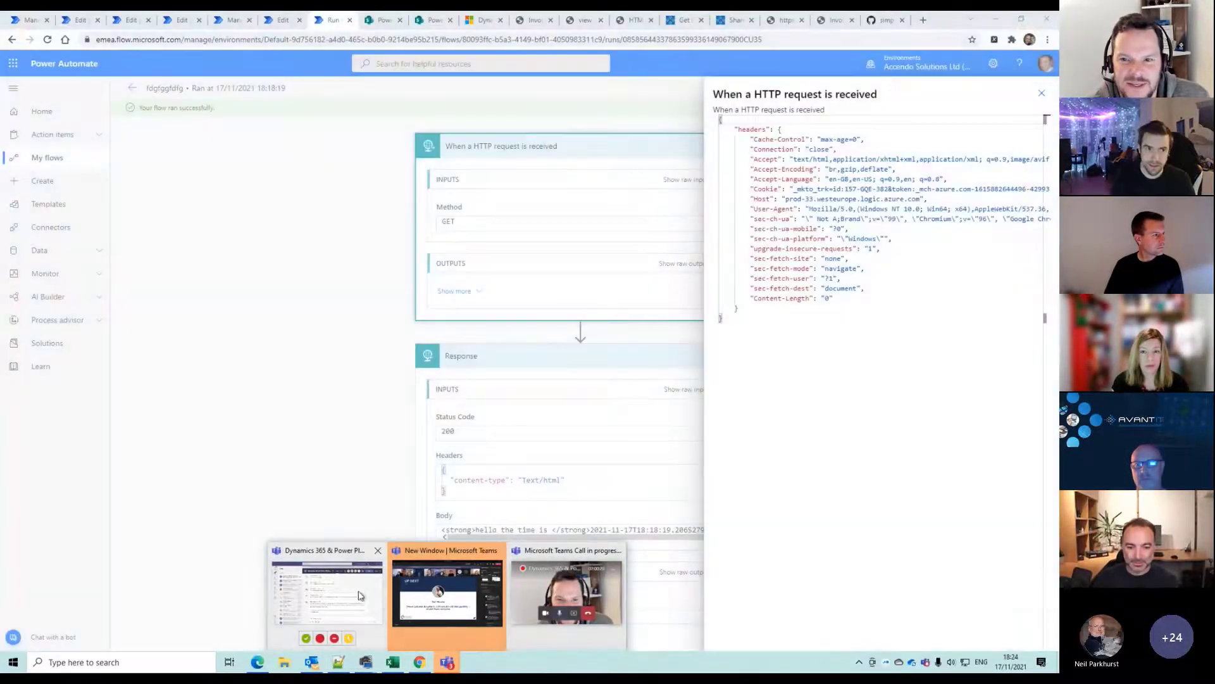
pyautogui.click(327, 592)
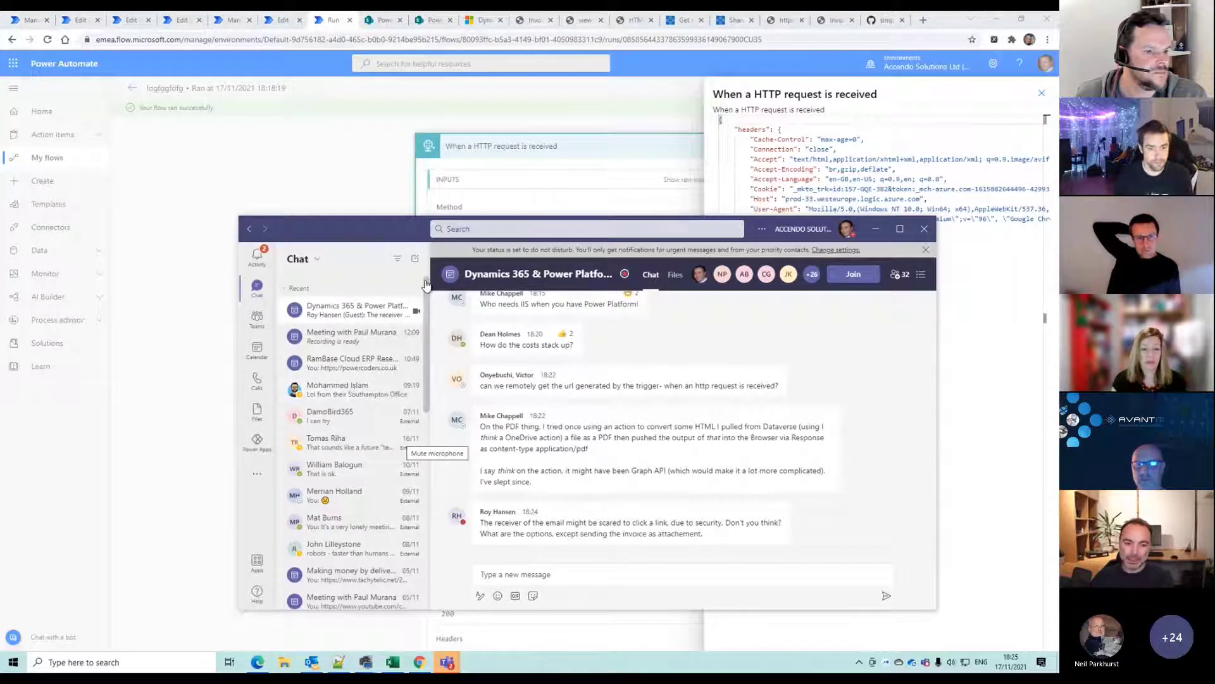
pyautogui.click(875, 229)
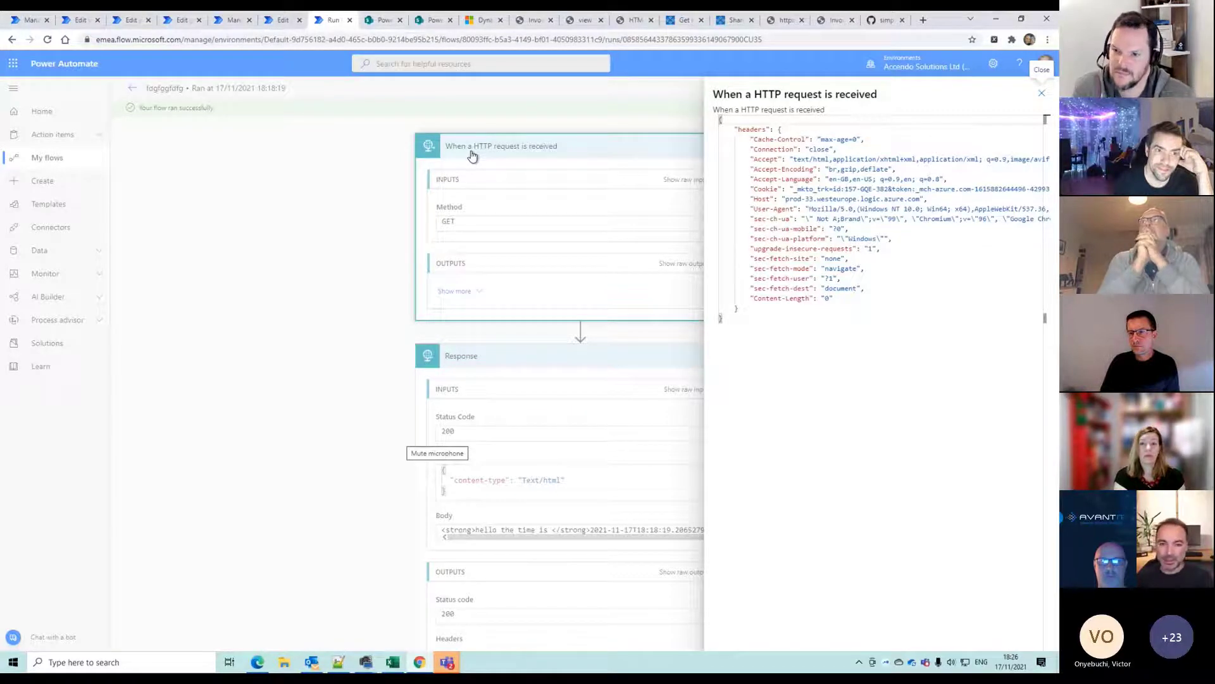
# Close the trigger's raw output, search Google for "power automate embed image in email" and open the TachyTelic.Net article about it
pyautogui.click(1039, 94)
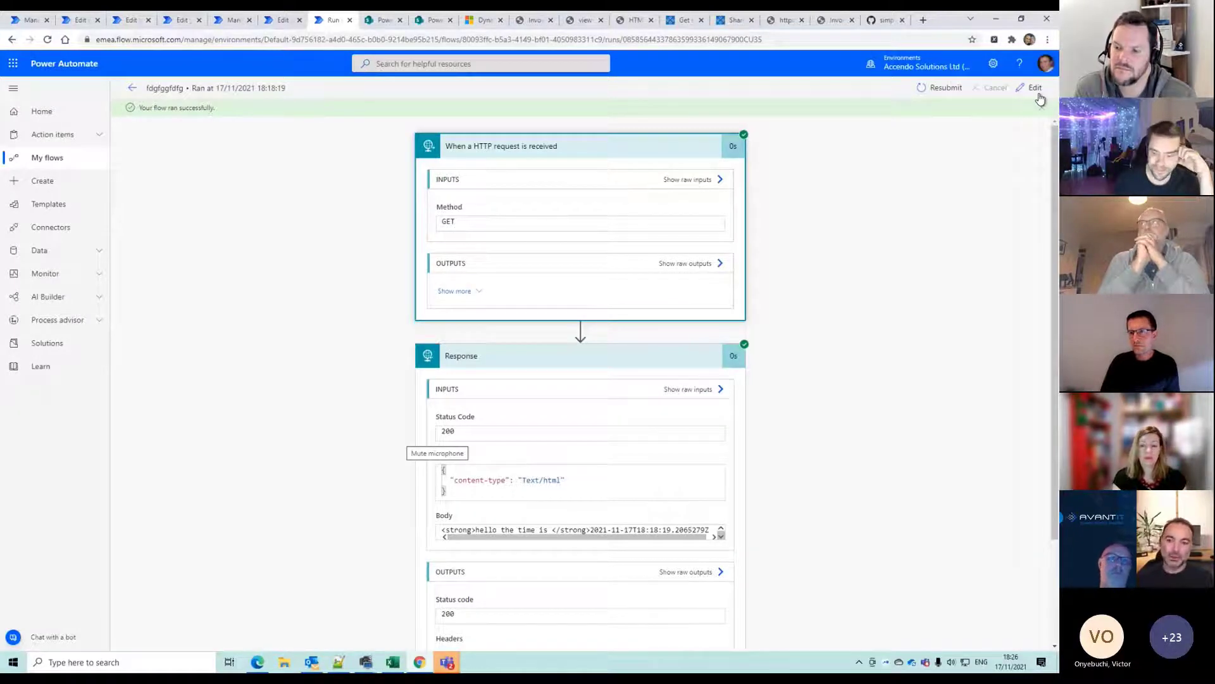
pyautogui.click(422, 662)
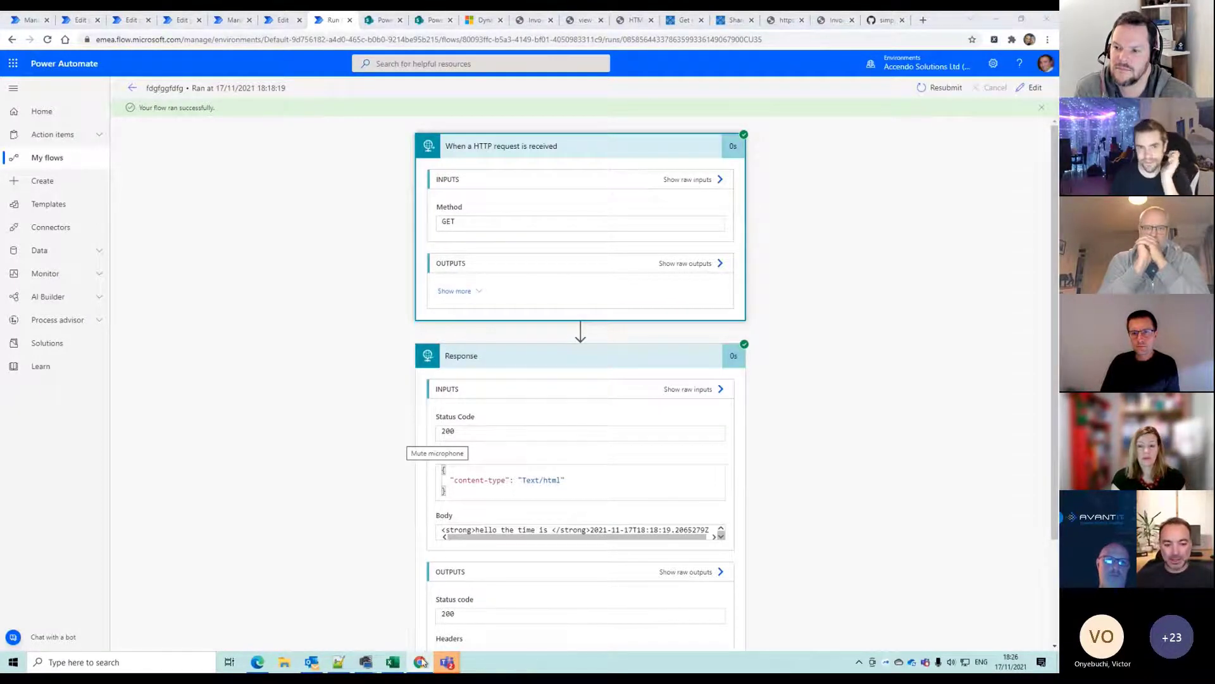
pyautogui.click(925, 21)
pyautogui.write('power automate em')
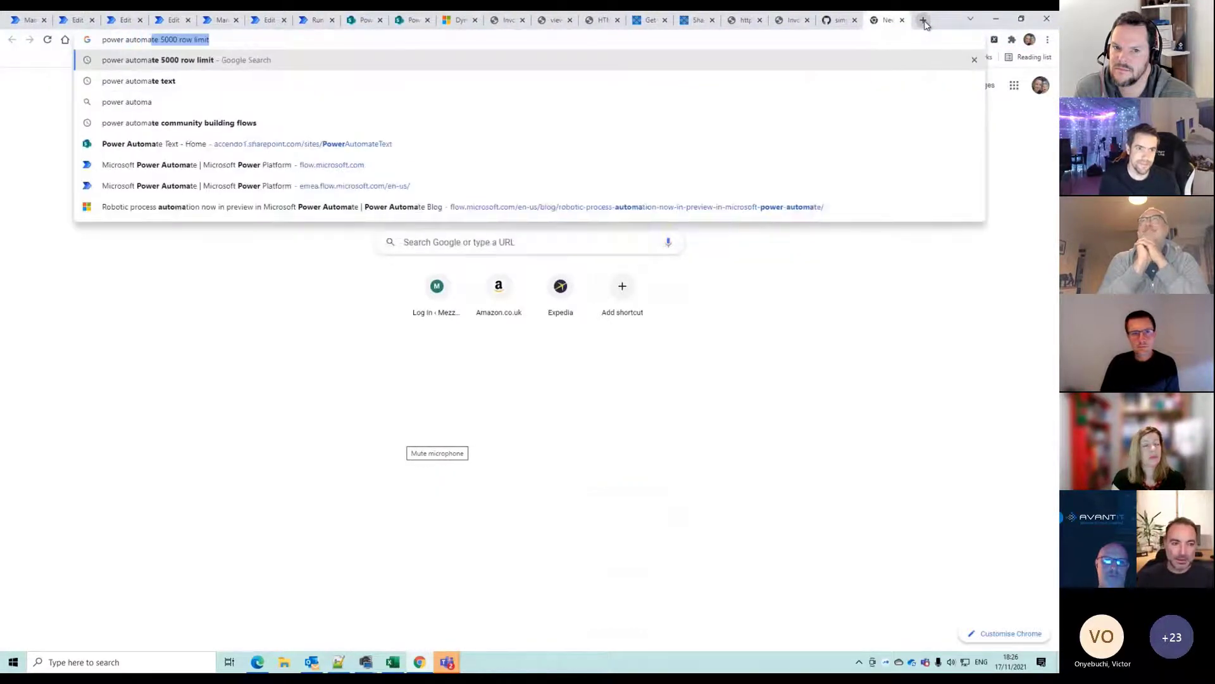
pyautogui.write('bed')
pyautogui.press('Return')
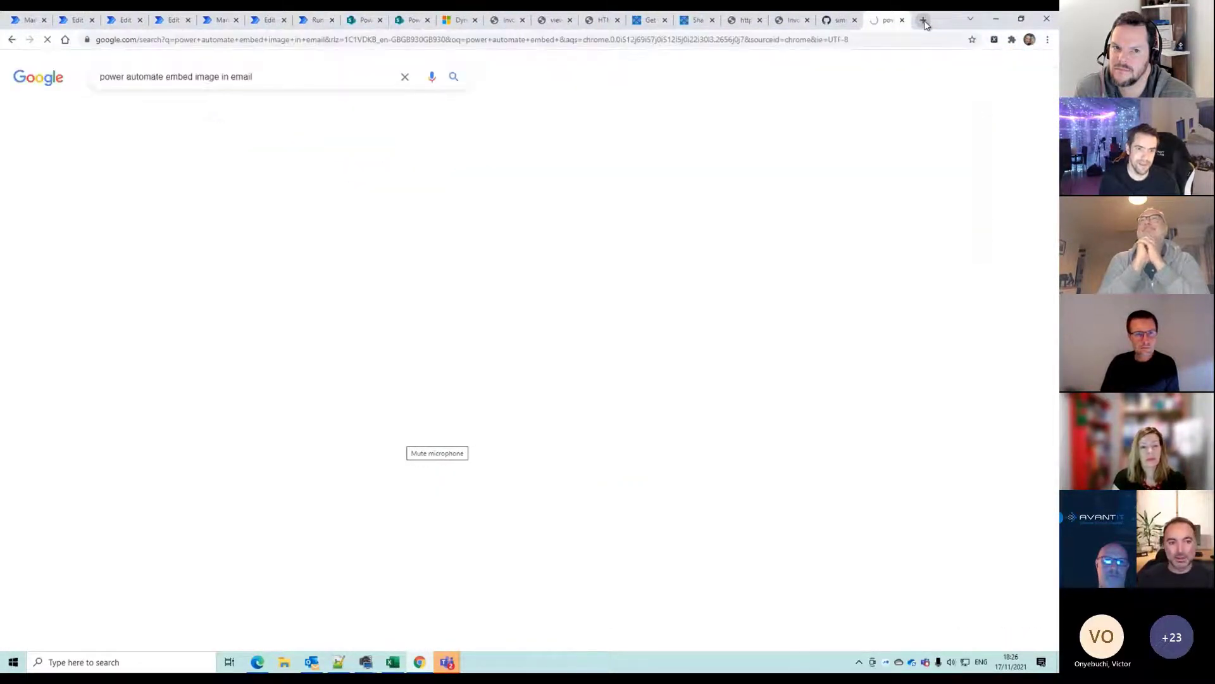
pyautogui.scroll(-6, 176, 357)
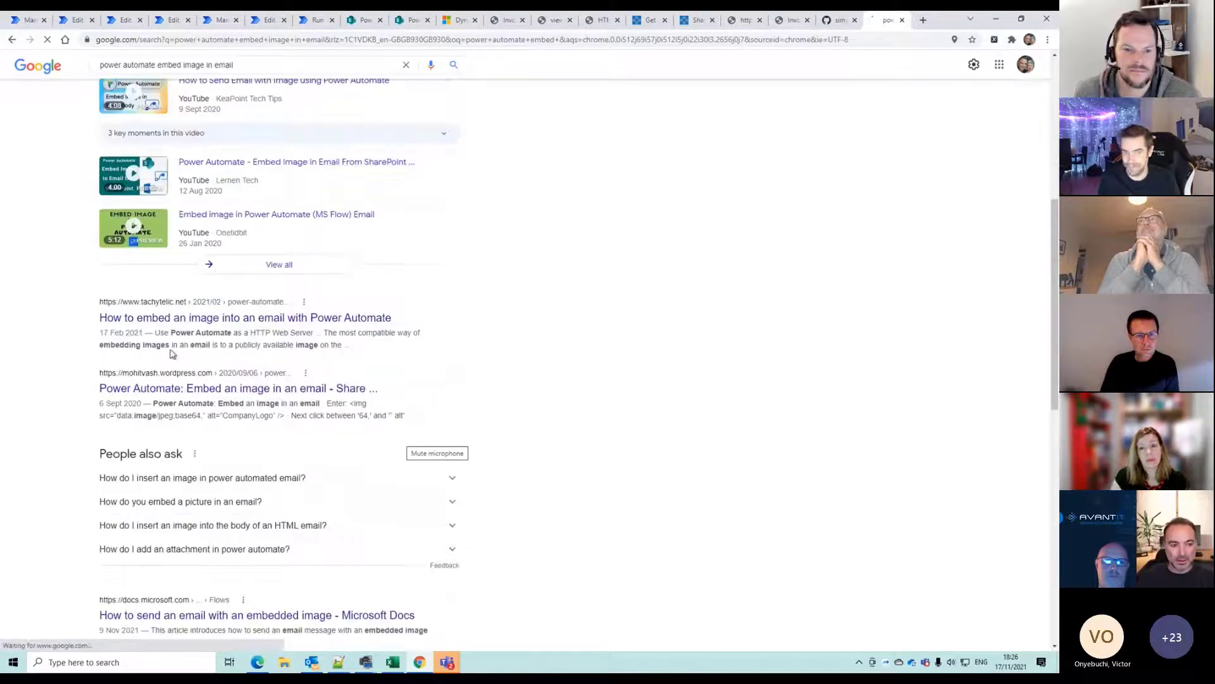
pyautogui.click(254, 308)
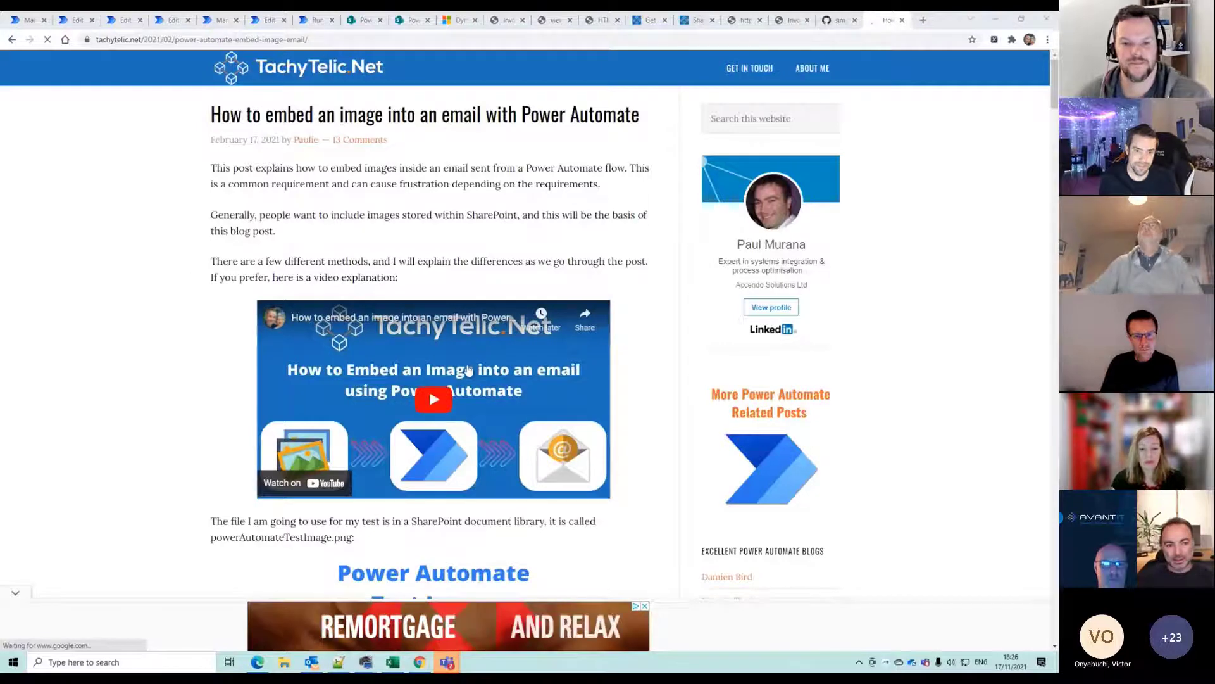
# Read through the article's methods for embedding images in emails, down to the section on using Power Automate as an HTTP web server
pyautogui.scroll(-1, 464, 376)
pyautogui.scroll(-10, 459, 375)
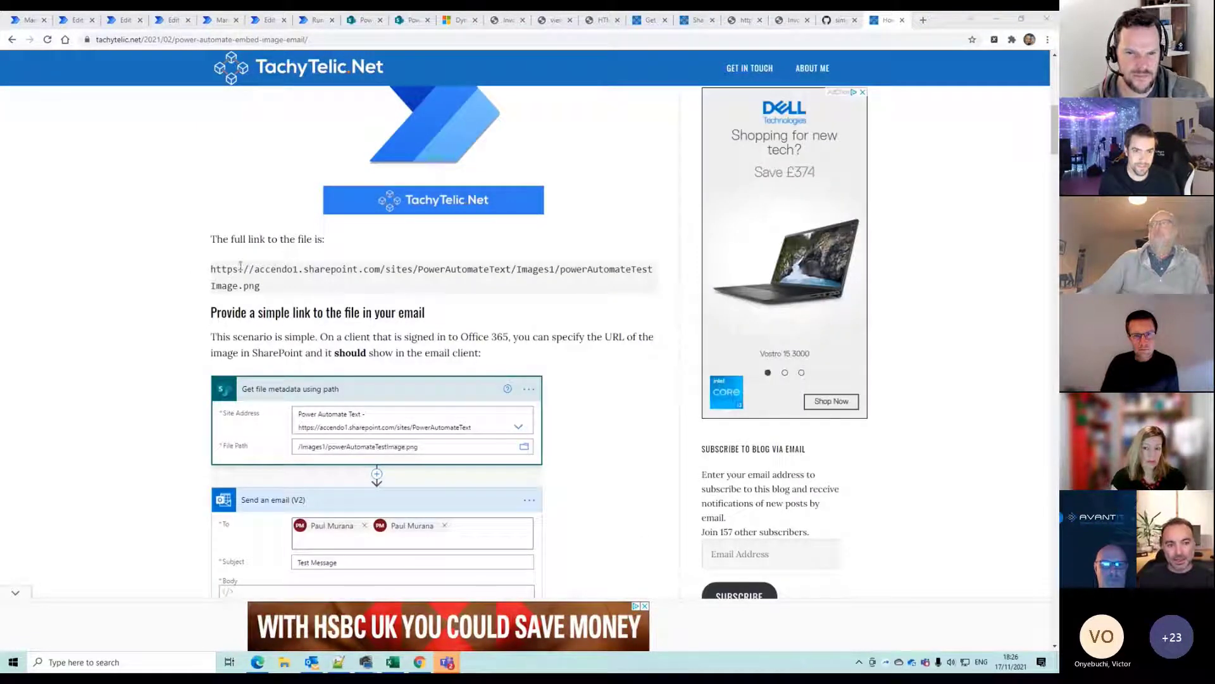
pyautogui.scroll(-6, 275, 393)
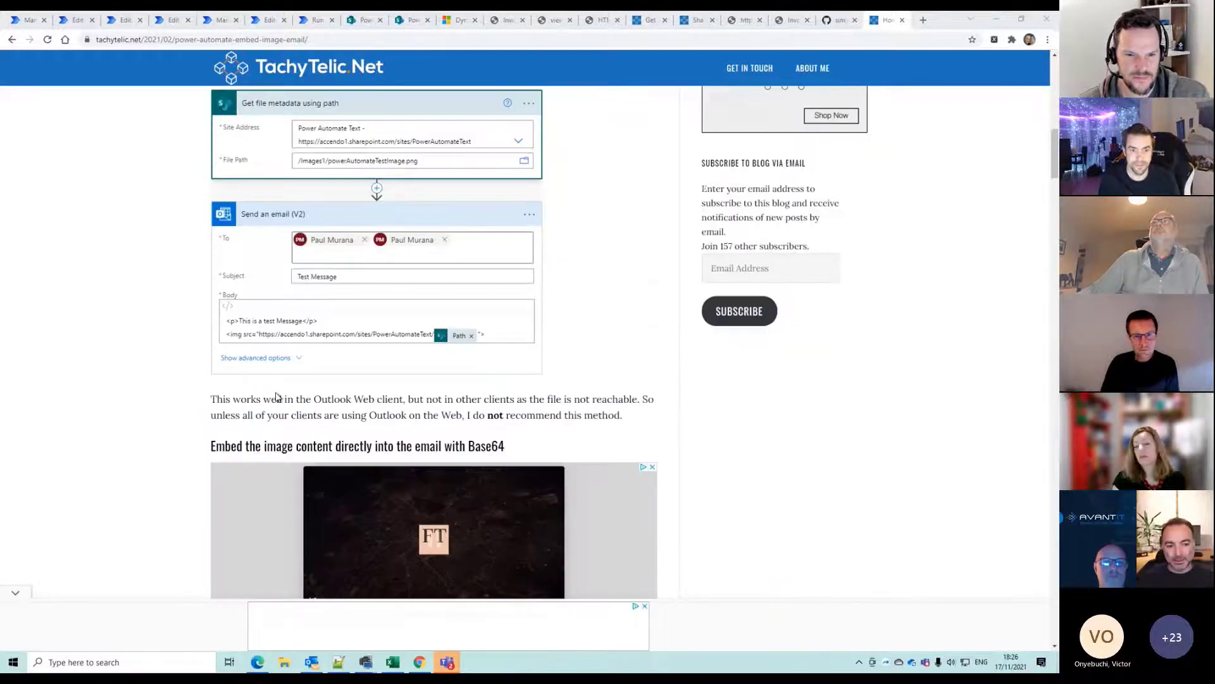
pyautogui.scroll(-11, 274, 389)
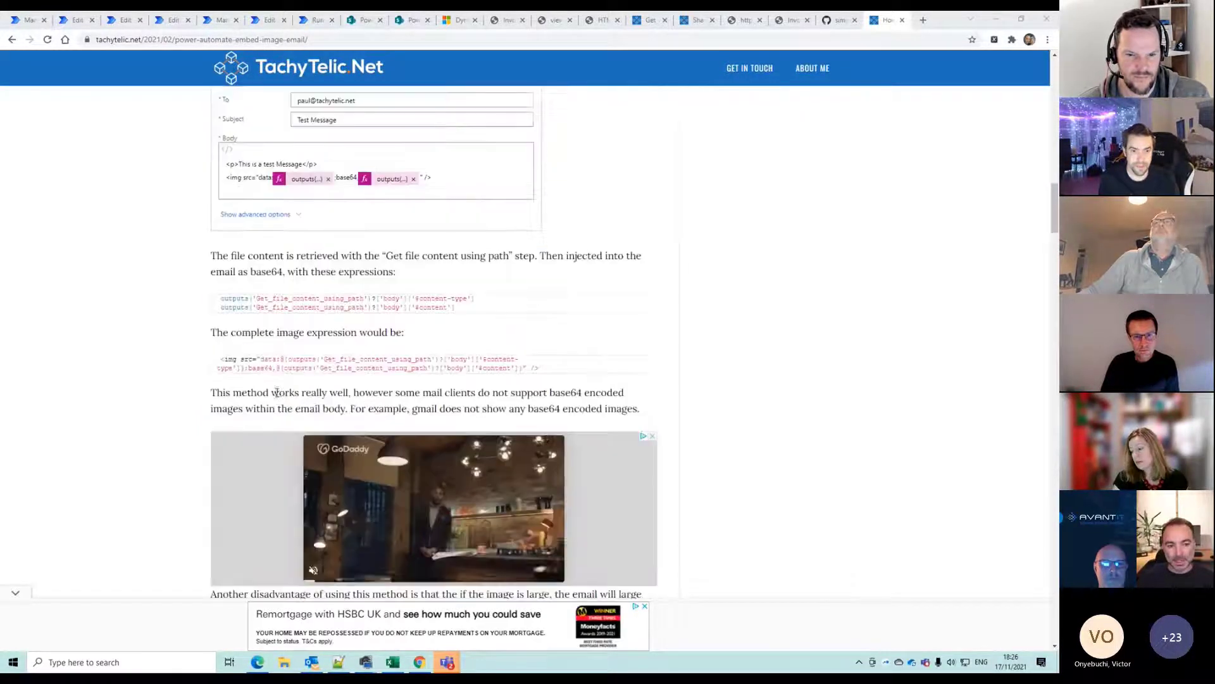
pyautogui.scroll(-7, 295, 374)
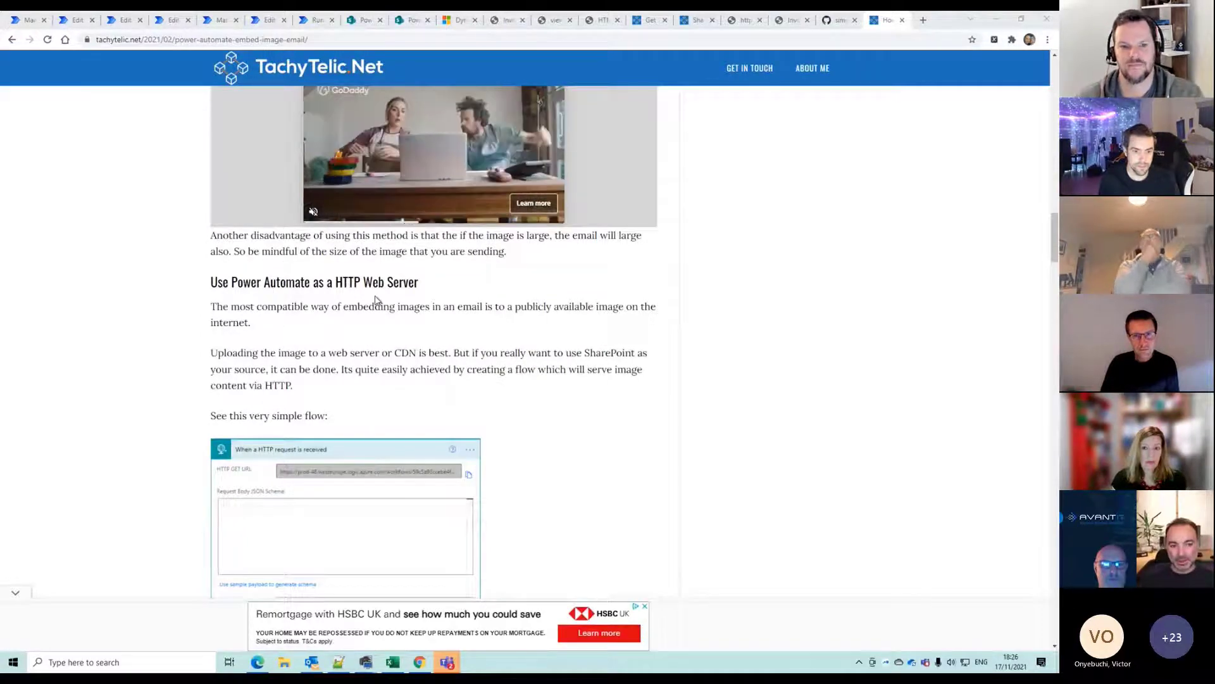
pyautogui.scroll(-1, 324, 297)
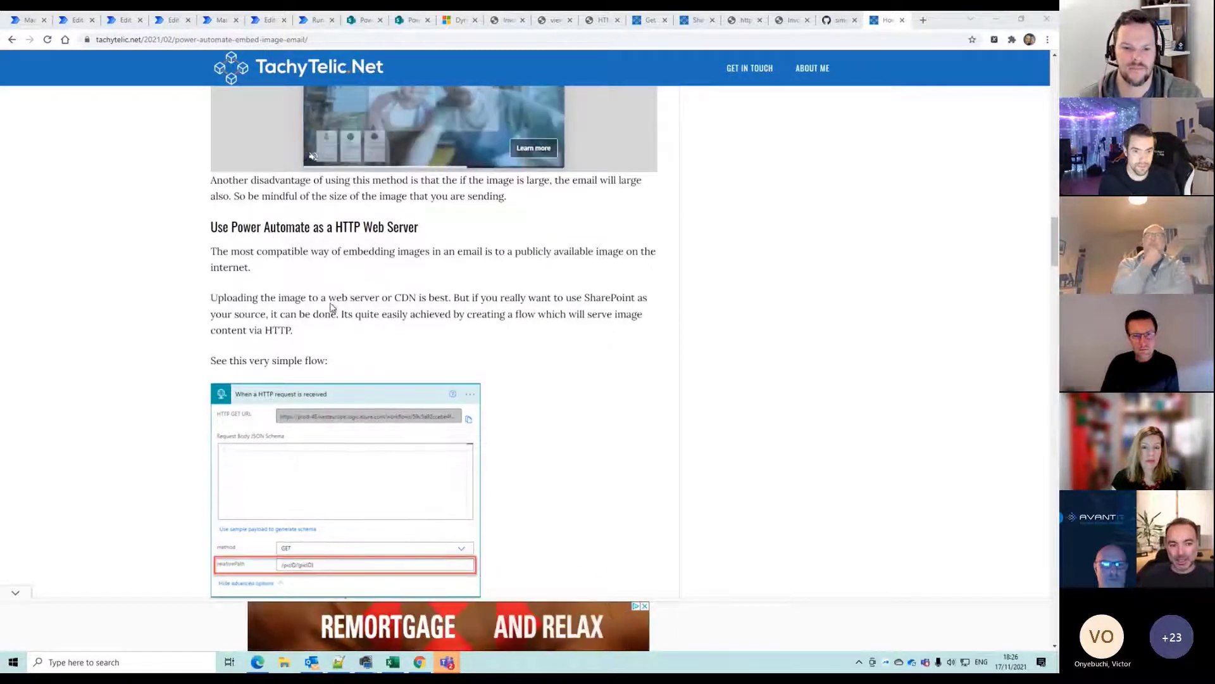
pyautogui.scroll(-3, 324, 333)
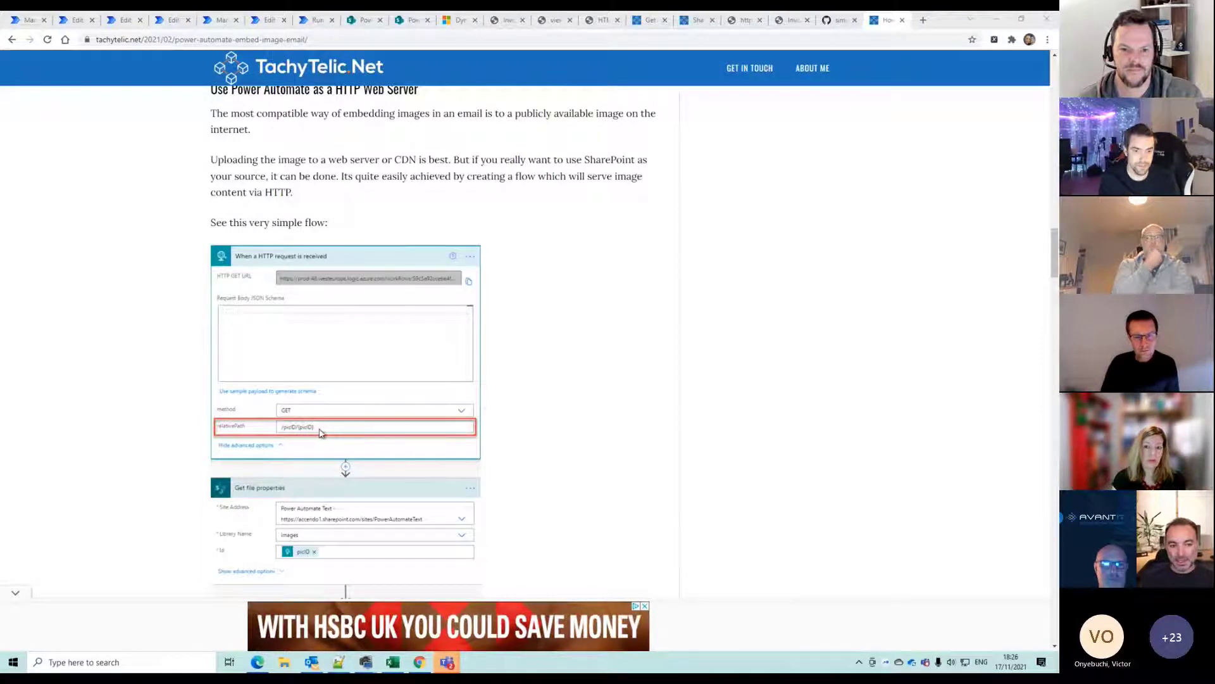
pyautogui.scroll(-10, 319, 432)
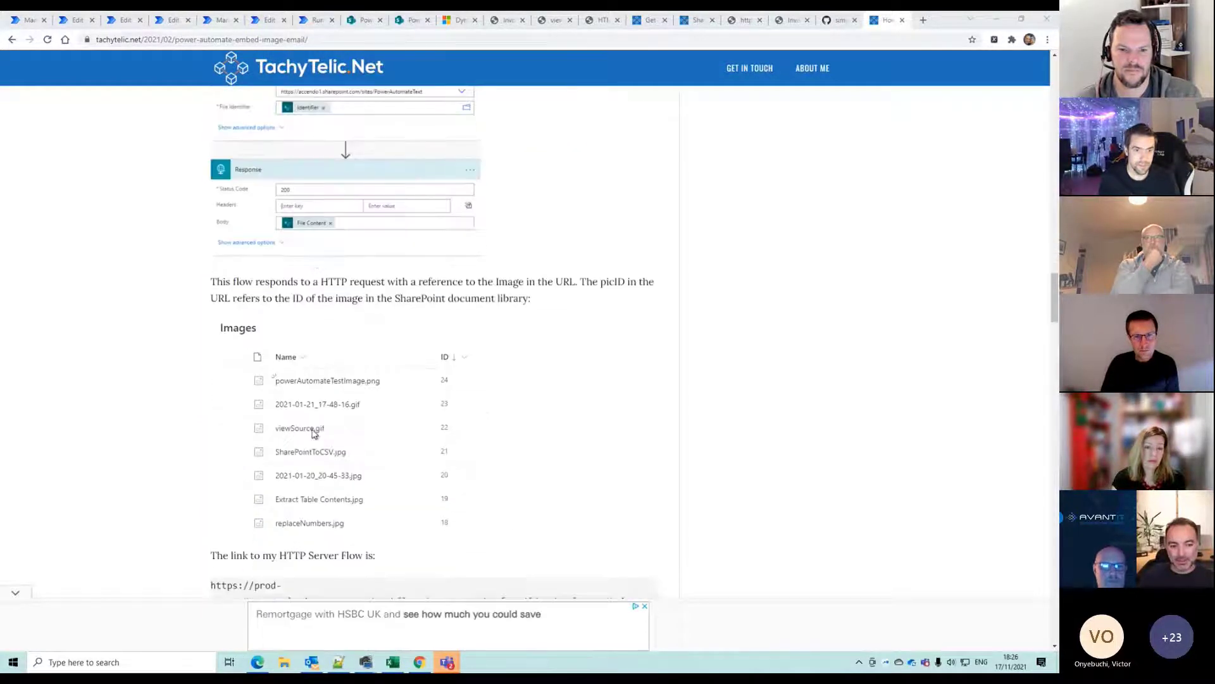
pyautogui.scroll(-2, 310, 380)
pyautogui.scroll(-3, 317, 424)
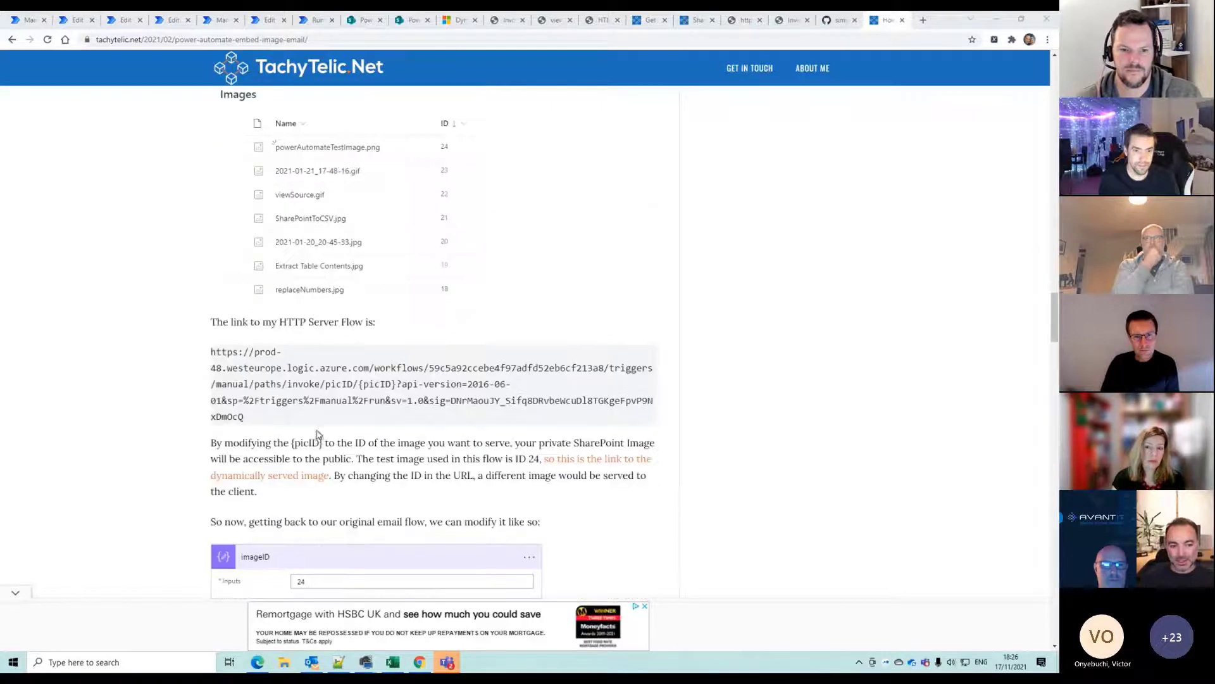
# Copy the article's HTTP server flow link containing the {picID} placeholder and try to load it in a new browser tab
pyautogui.moveTo(275, 422); pyautogui.dragTo(214, 342)
pyautogui.click(279, 406)
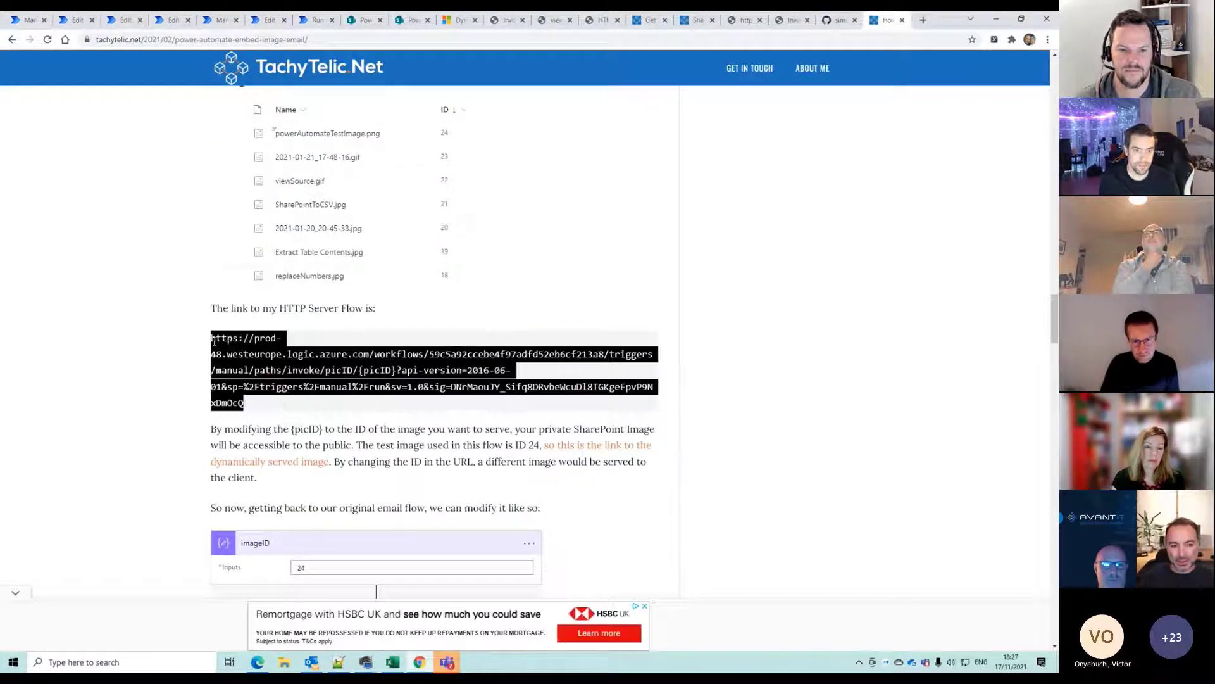
pyautogui.rightClick(214, 341)
pyautogui.click(240, 352)
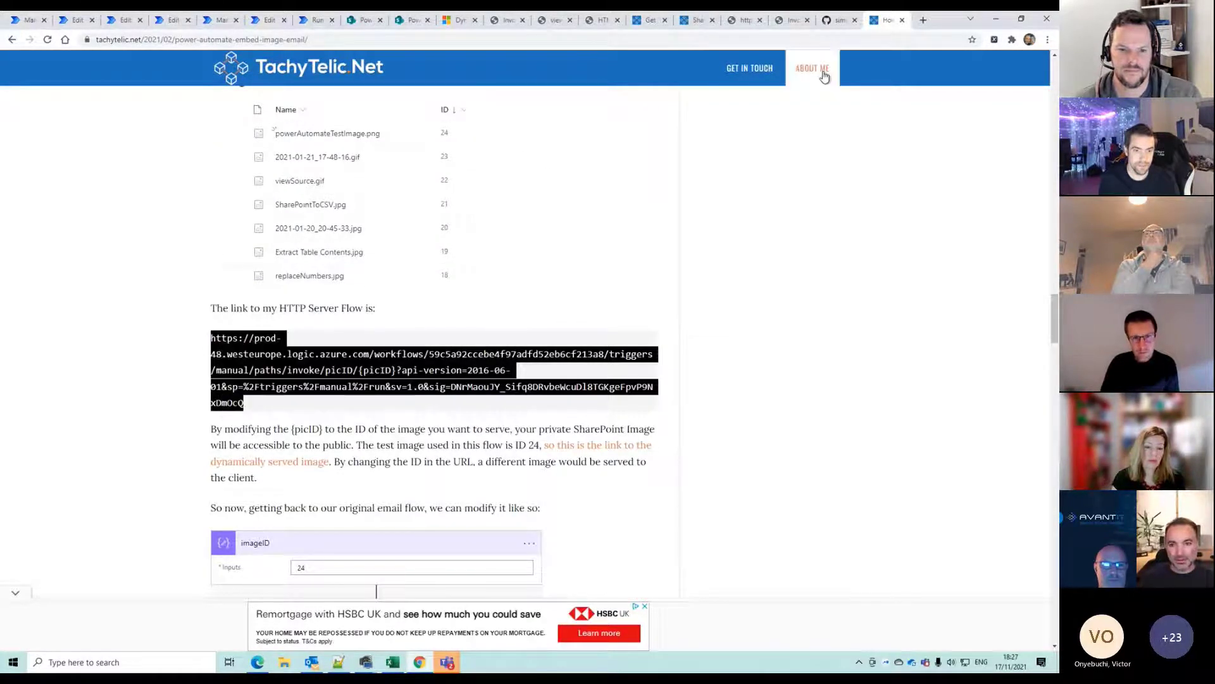
pyautogui.click(923, 20)
pyautogui.hotkey('ctrl', 'v')
pyautogui.press('Return')
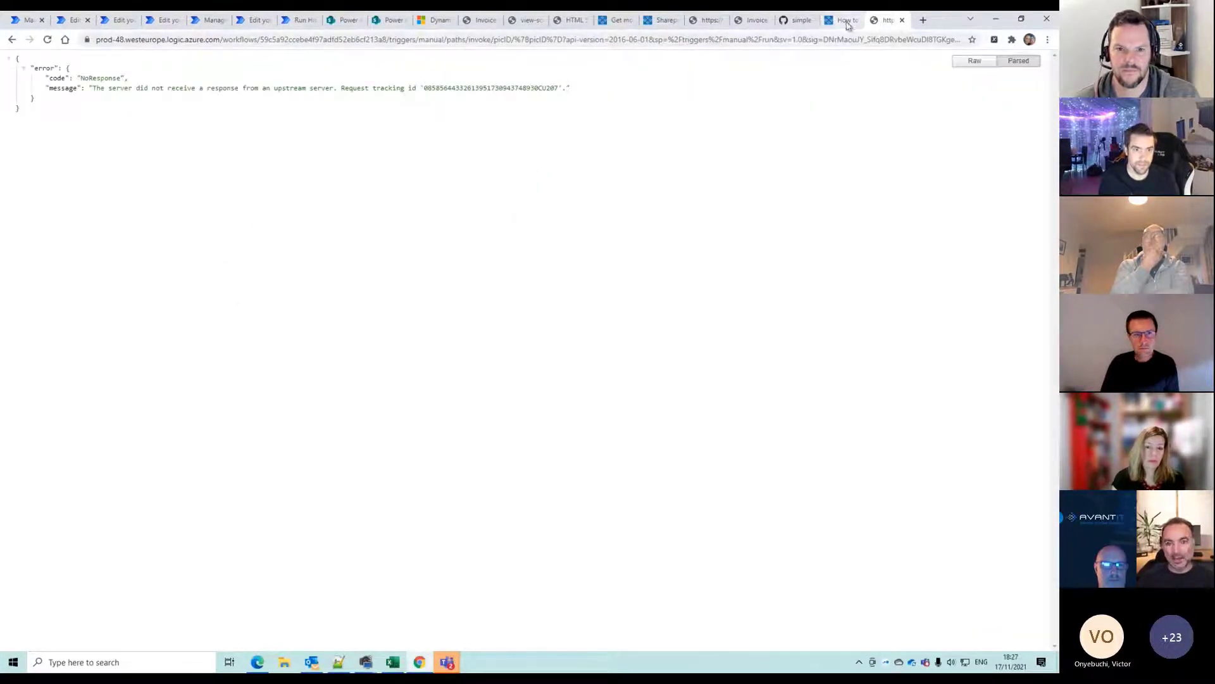
# Open the article's link to the dynamically served image and load another picture by setting picID to 23 in its URL
pyautogui.click(823, 26)
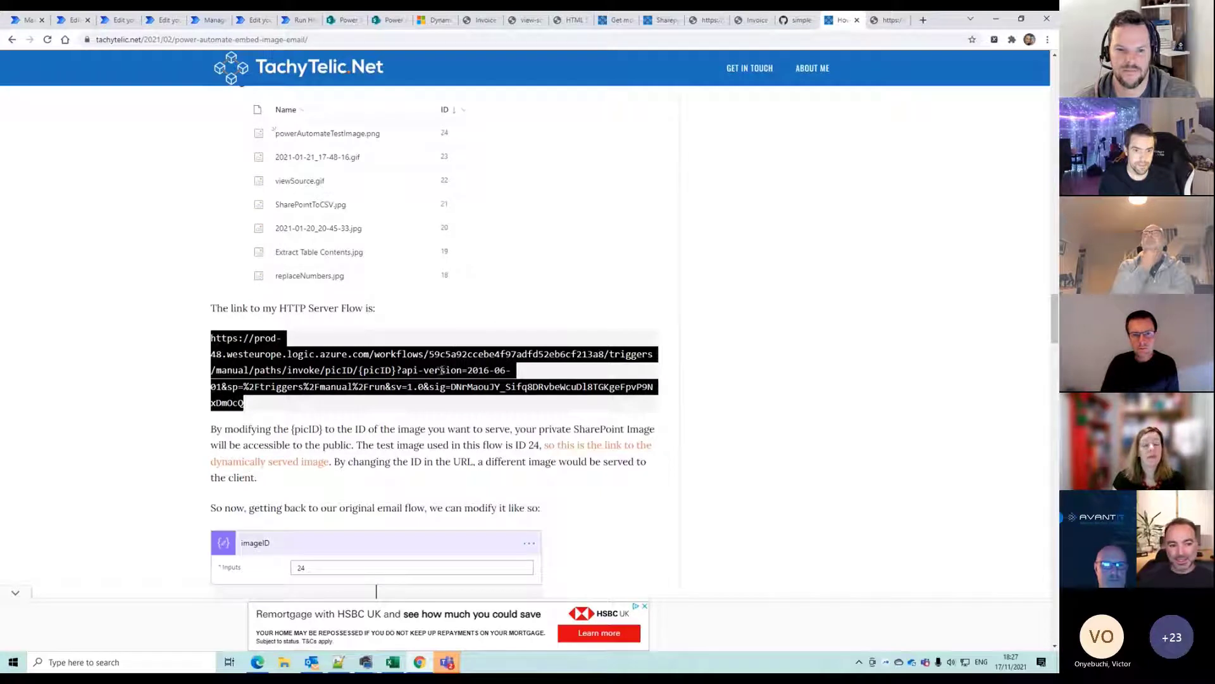
pyautogui.click(594, 451)
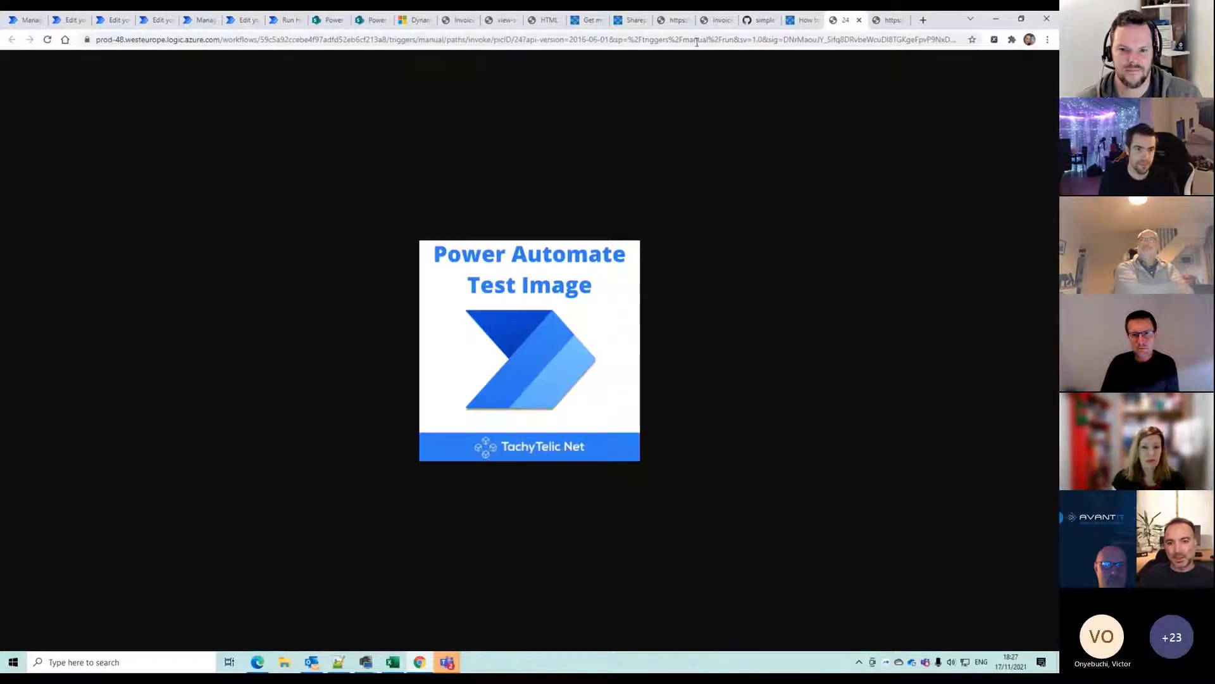
pyautogui.click(697, 41)
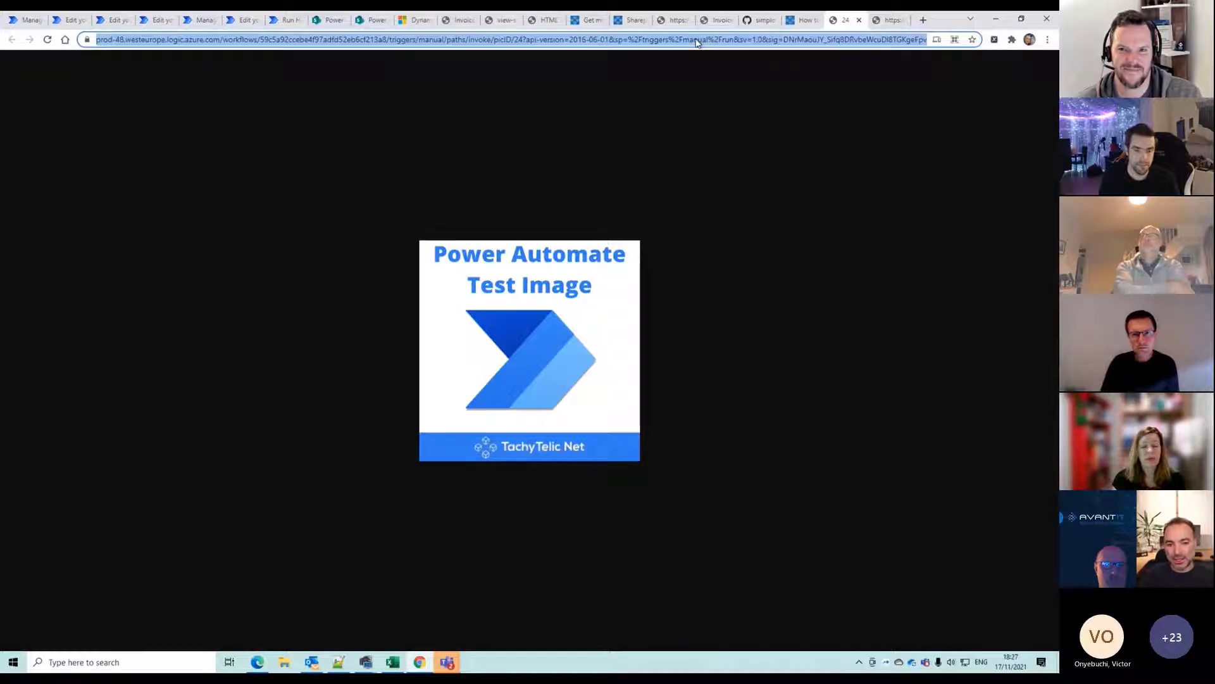
pyautogui.press('End')
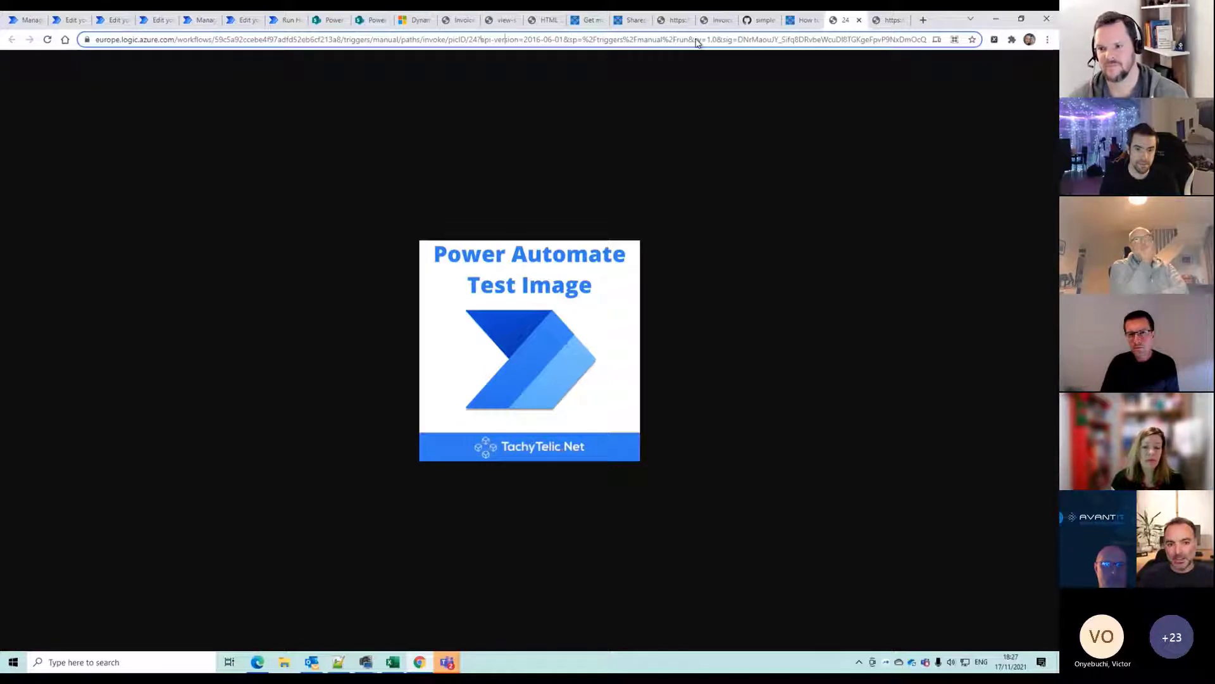
pyautogui.press('BackSpace')
pyautogui.write('3')
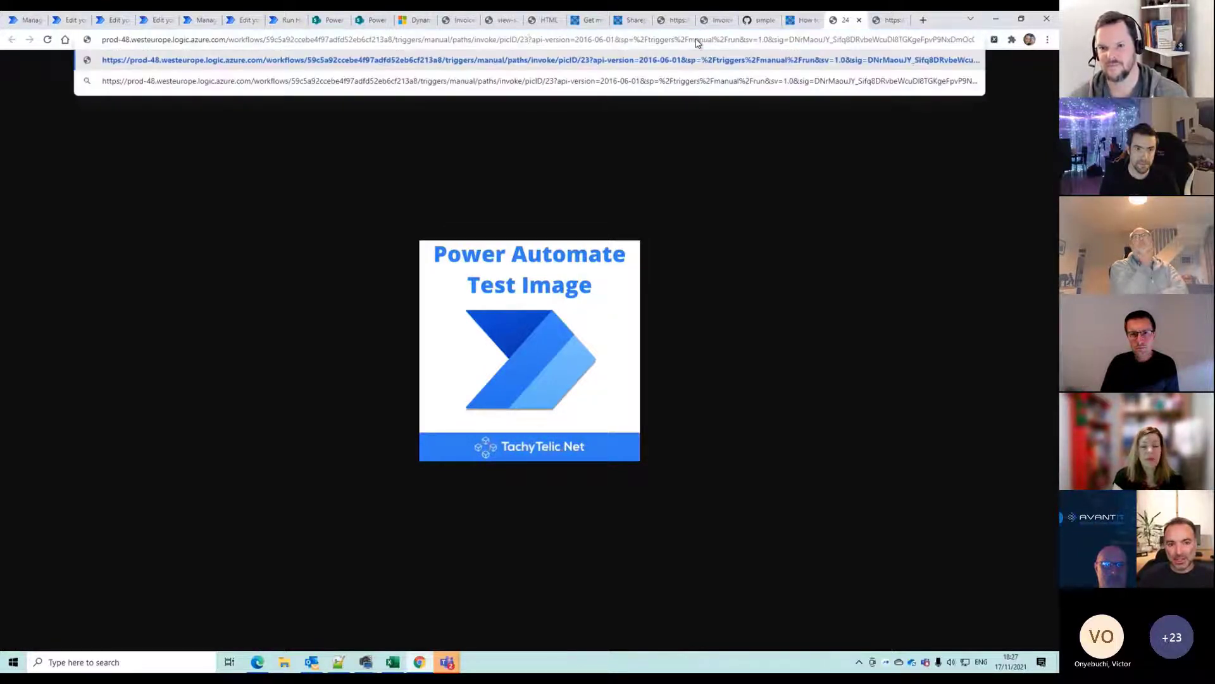
pyautogui.press('Return')
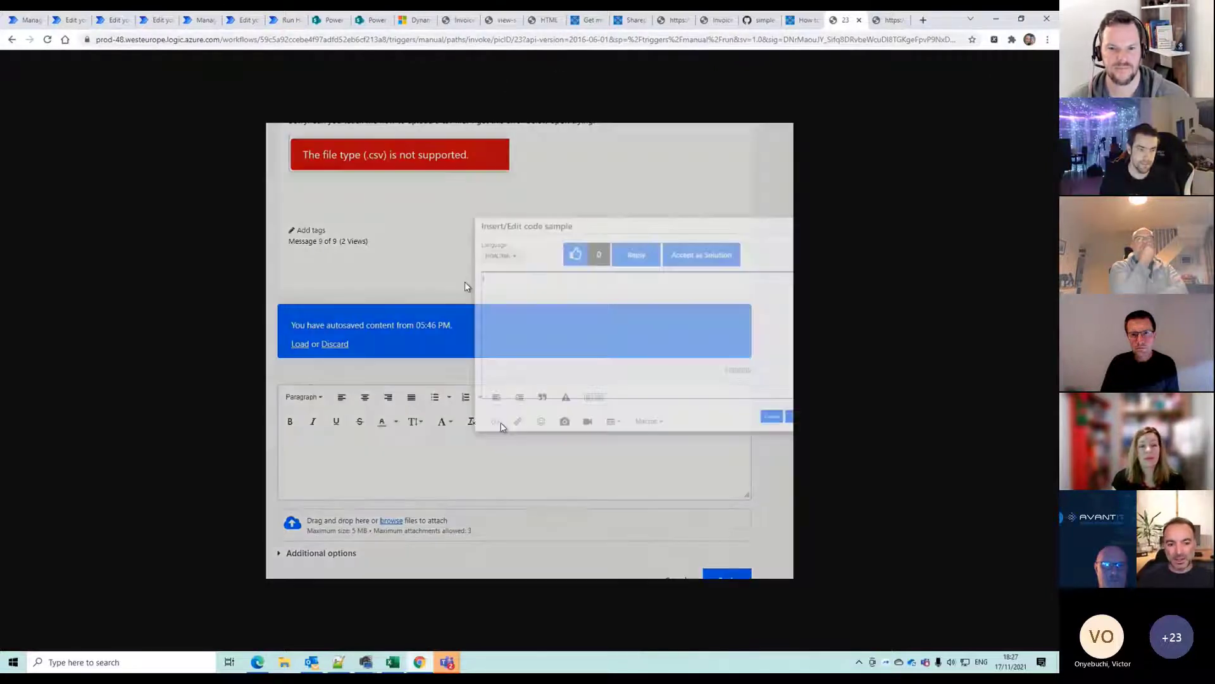
# Set picID to 22 in the served image's URL and load that picture
pyautogui.click(520, 46)
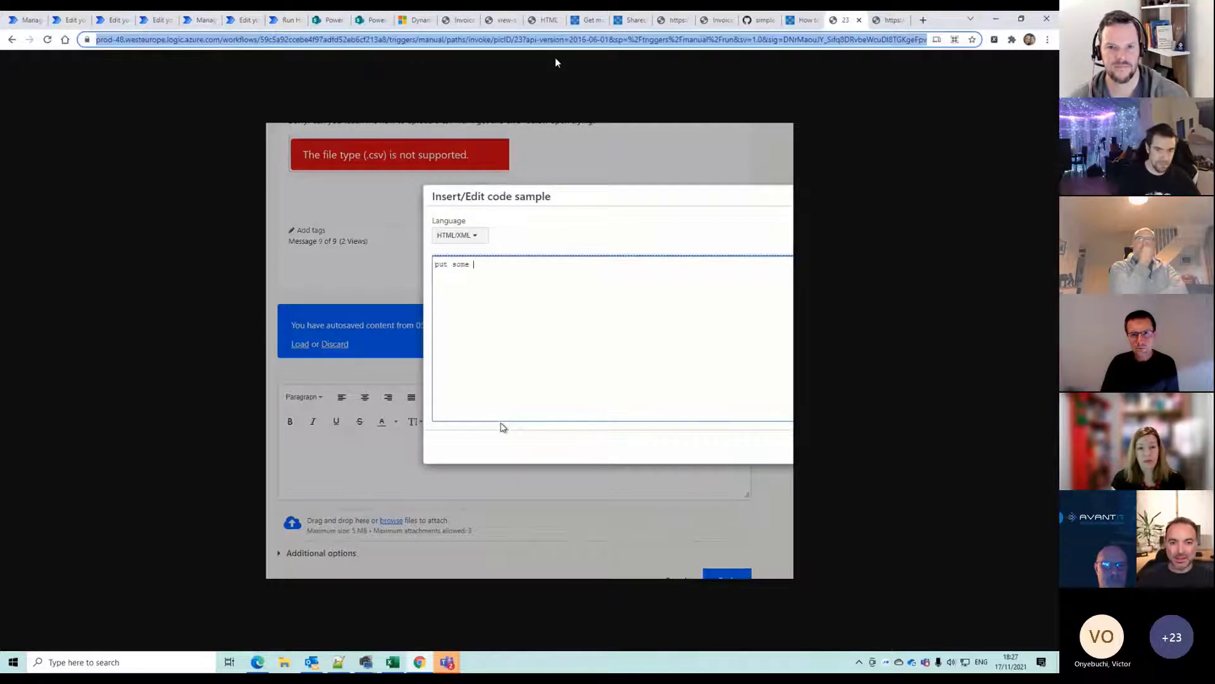
pyautogui.press('End')
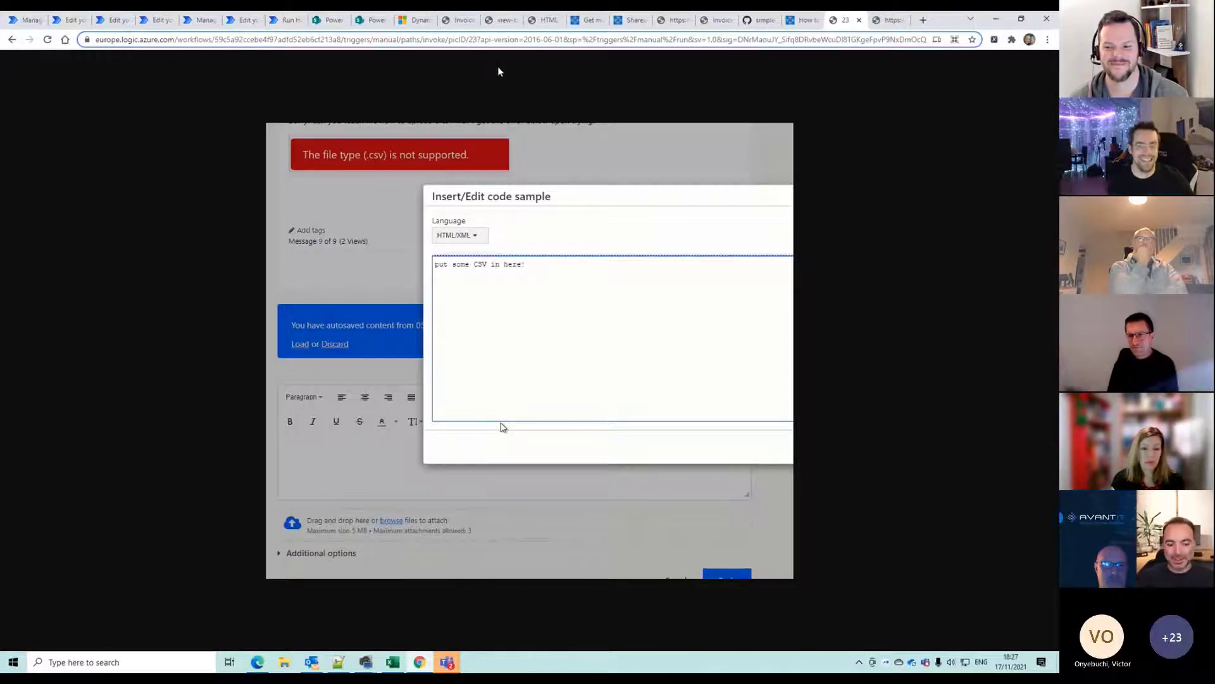
pyautogui.press('BackSpace')
pyautogui.write('2')
pyautogui.press('Return')
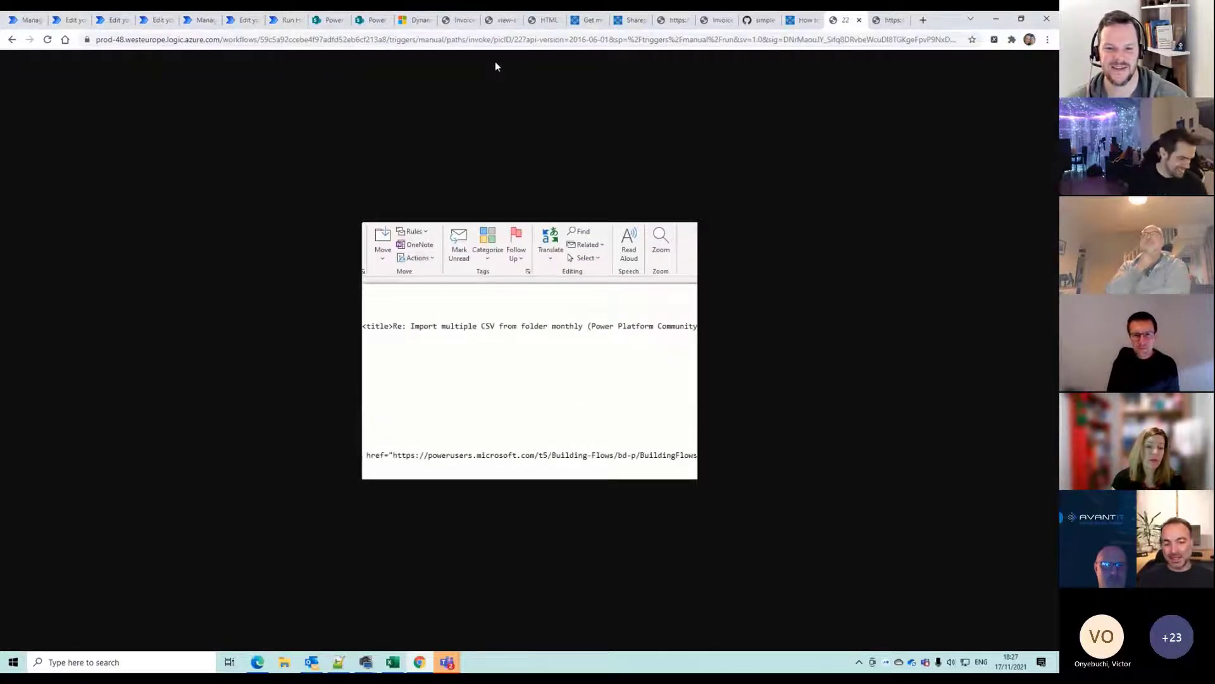
# Revisit the rendered invoice page, and close the browser tabs with the served image and the HTTP server flow's response
pyautogui.click(702, 19)
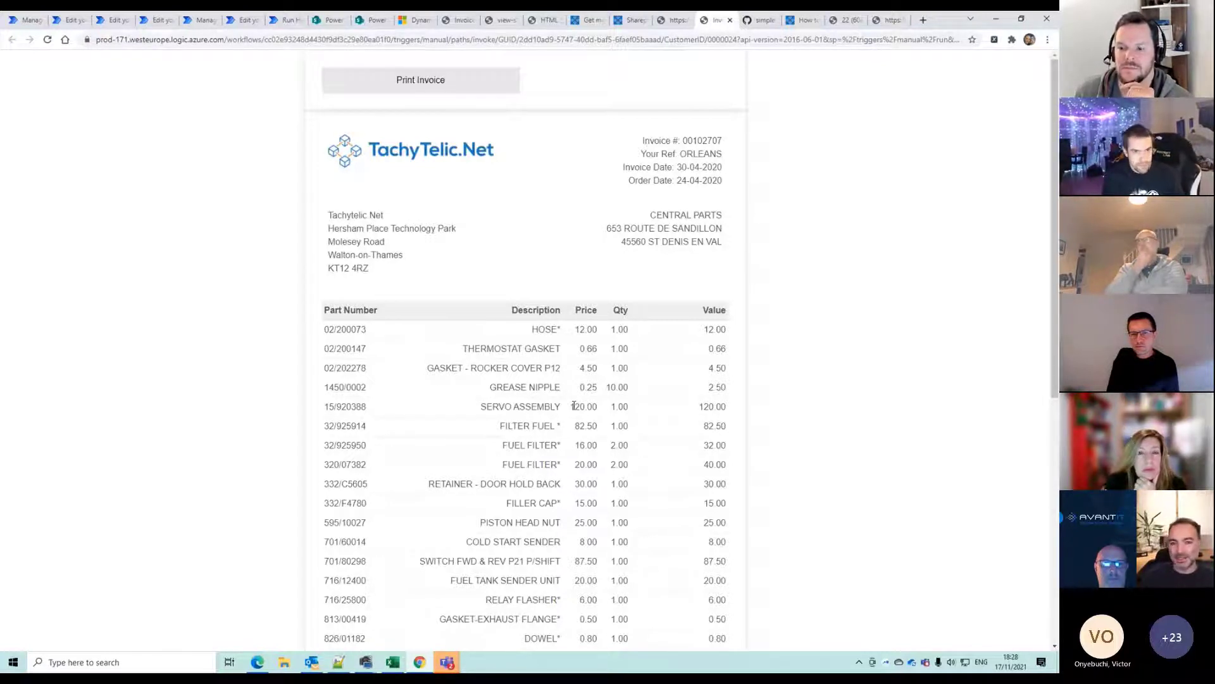
pyautogui.click(891, 20)
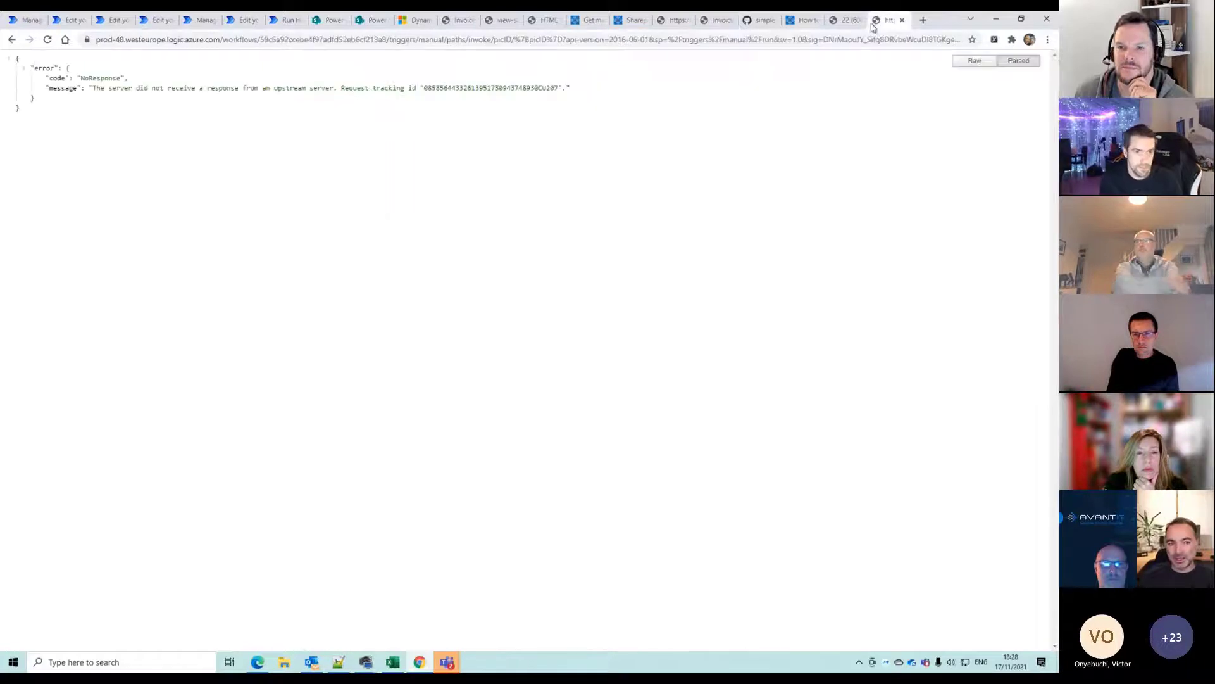
pyautogui.click(845, 20)
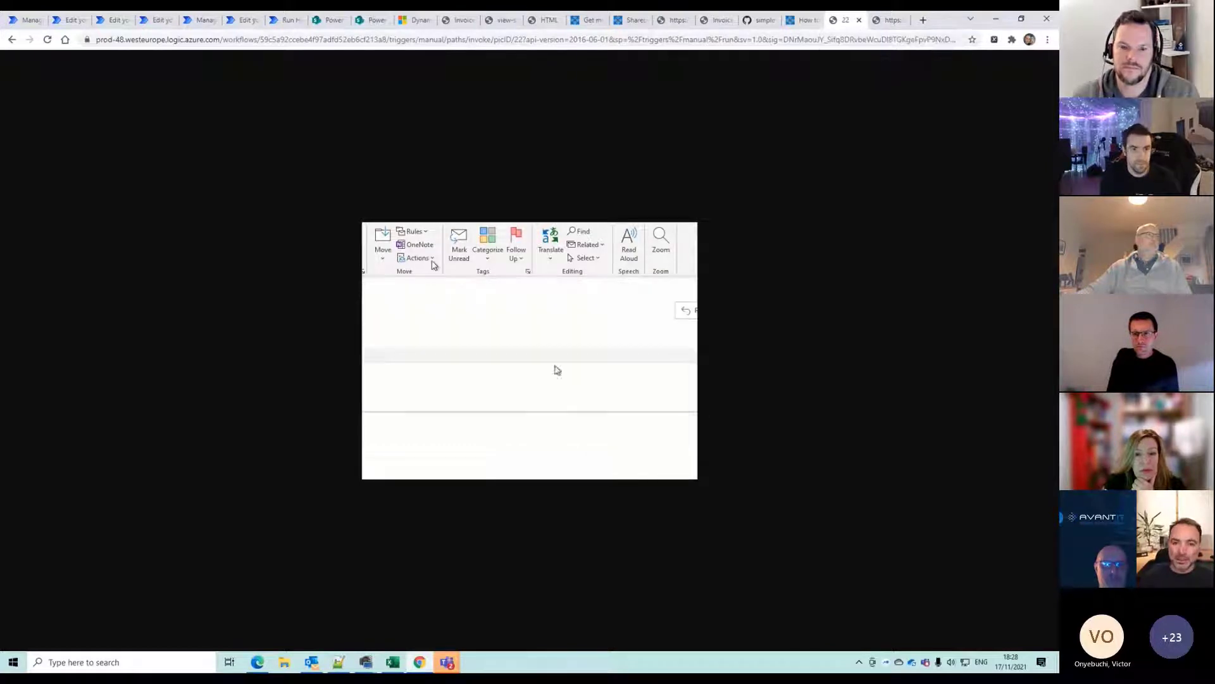
pyautogui.click(859, 20)
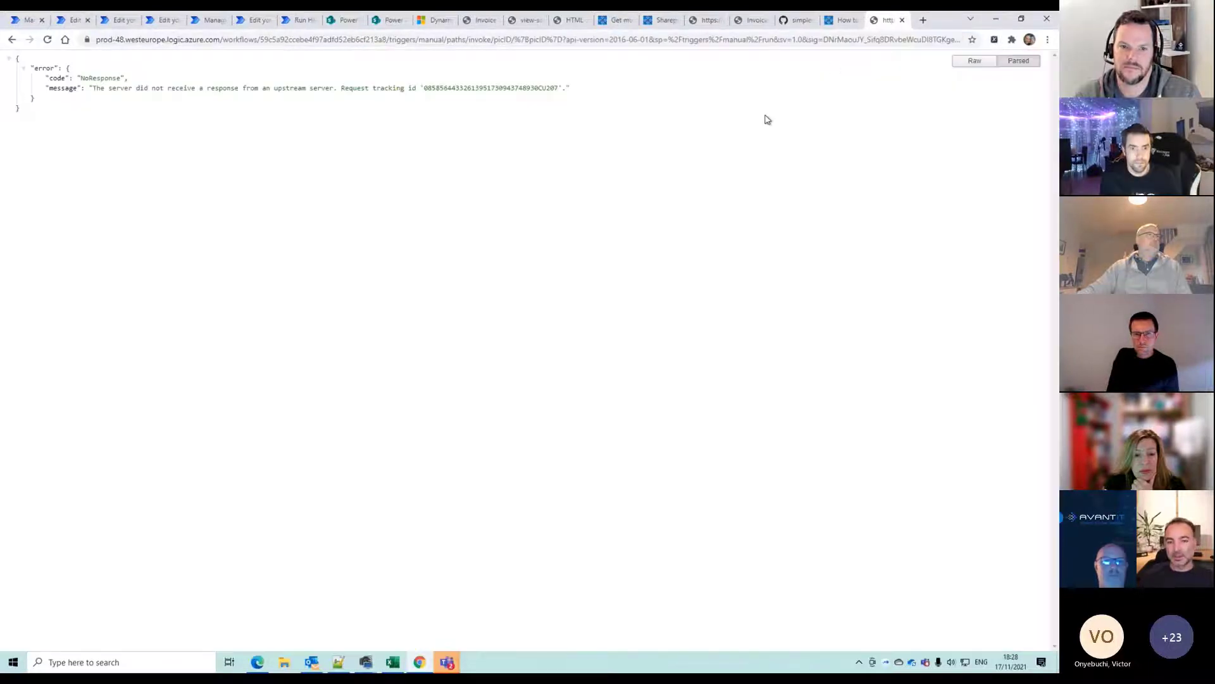
pyautogui.click(903, 20)
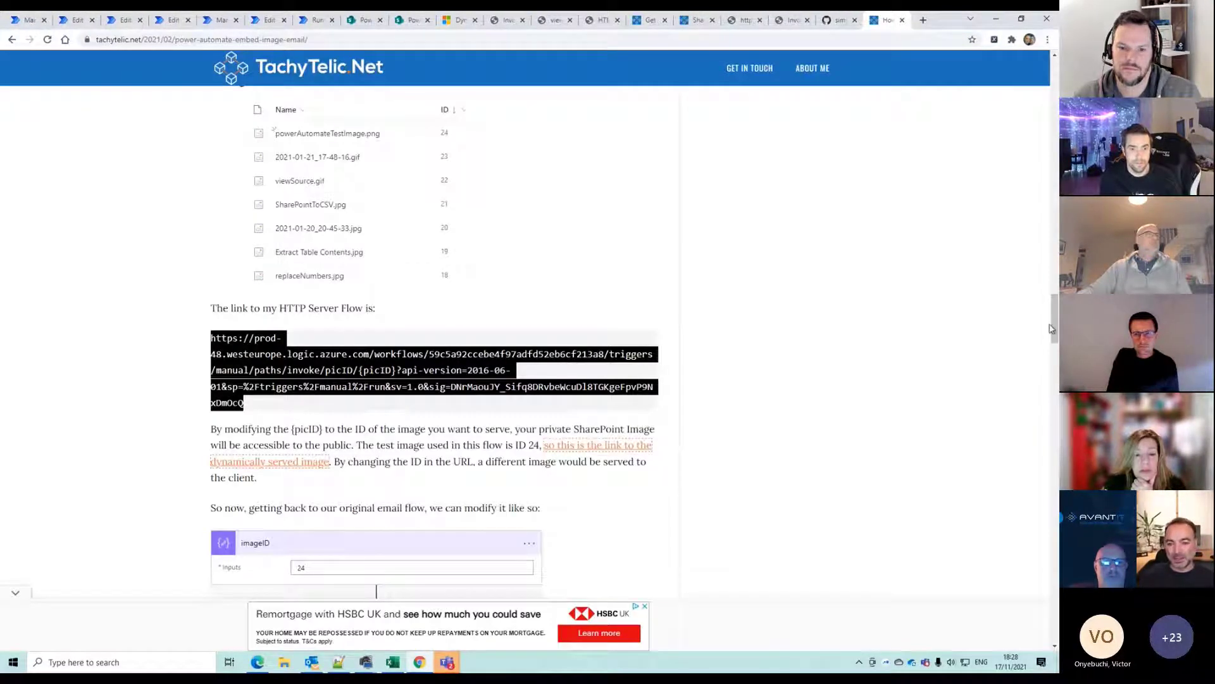
# Search the web for "power automae dropzone"
pyautogui.moveTo(1054, 325); pyautogui.dragTo(1053, 130)
pyautogui.click(744, 42)
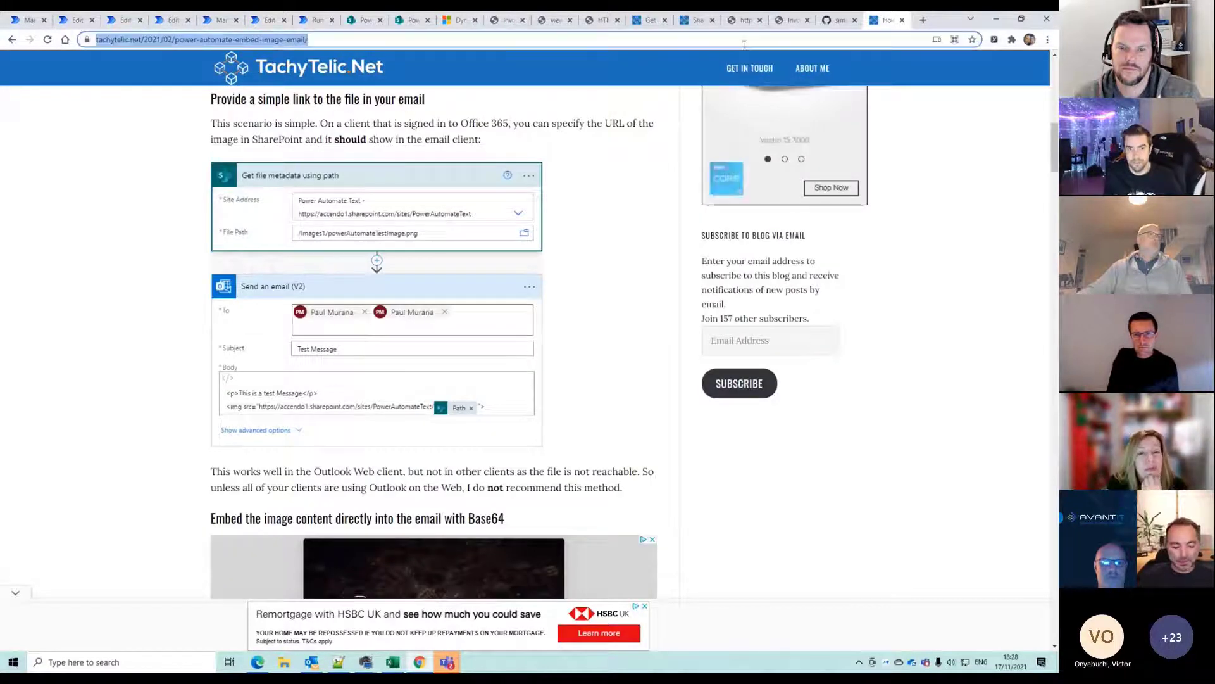
pyautogui.write('p')
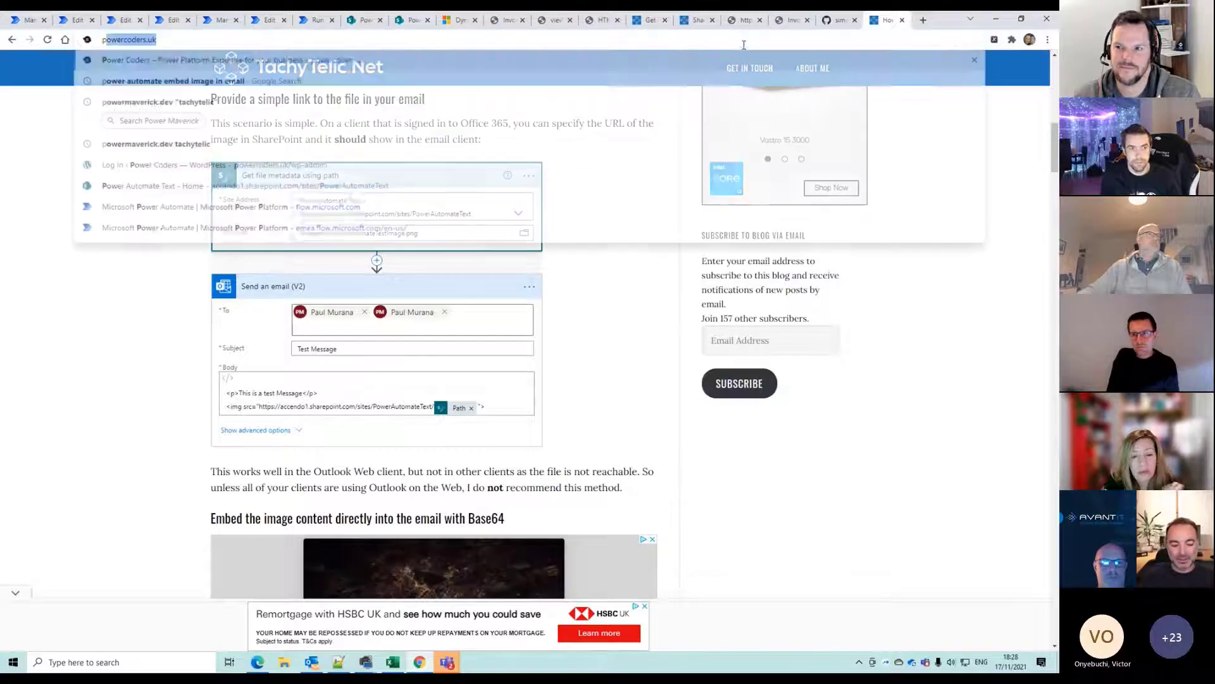
pyautogui.write('ower automae ')
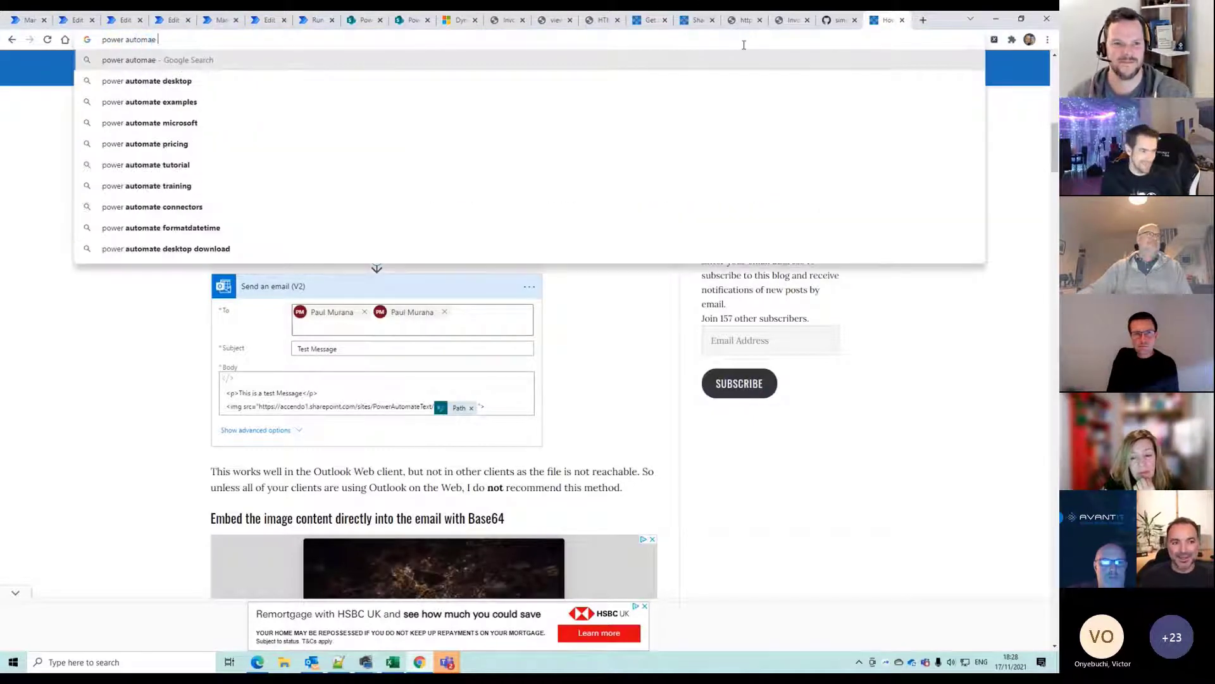
pyautogui.write('dropz')
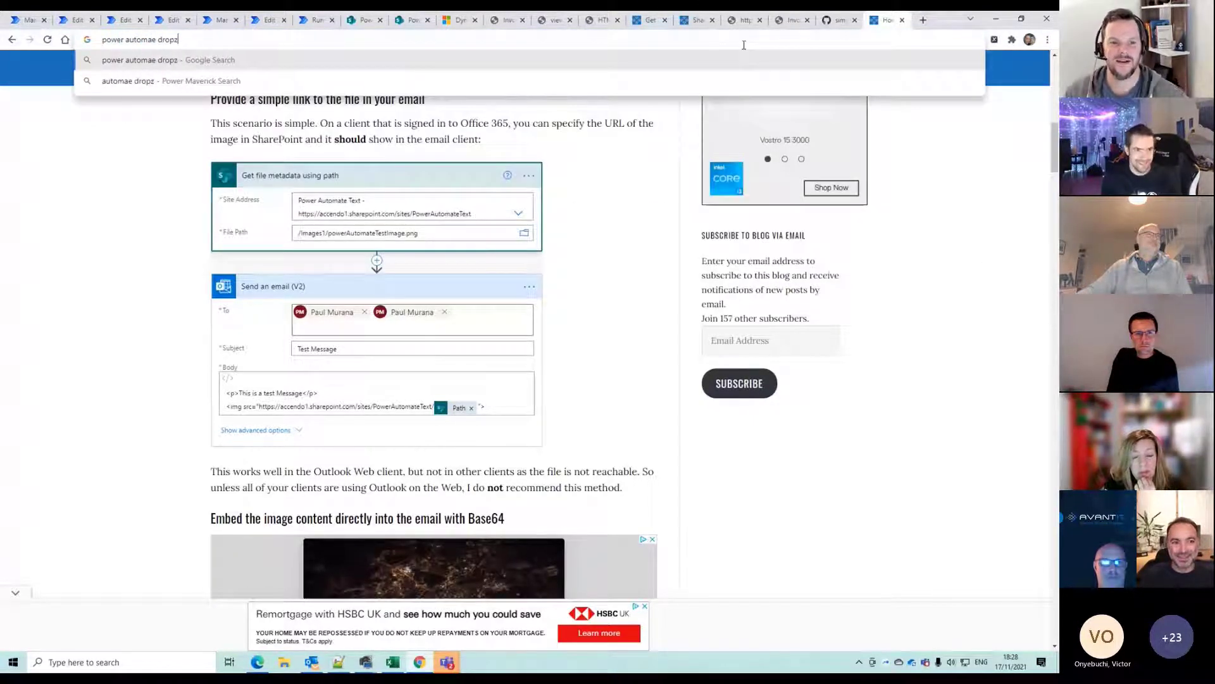
pyautogui.write('one')
pyautogui.press('Return')
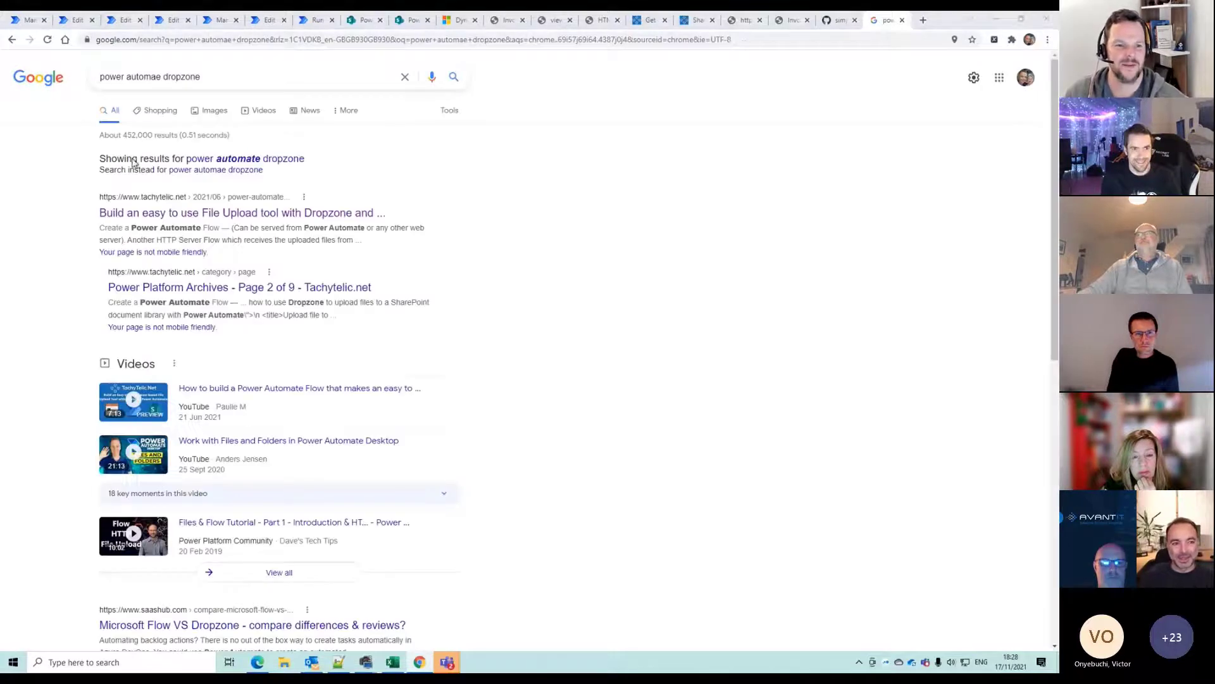
# Open the TachyTelic.Net article on building a File Upload tool with Dropzone and Power Automate, and view its Introduction
pyautogui.click(231, 218)
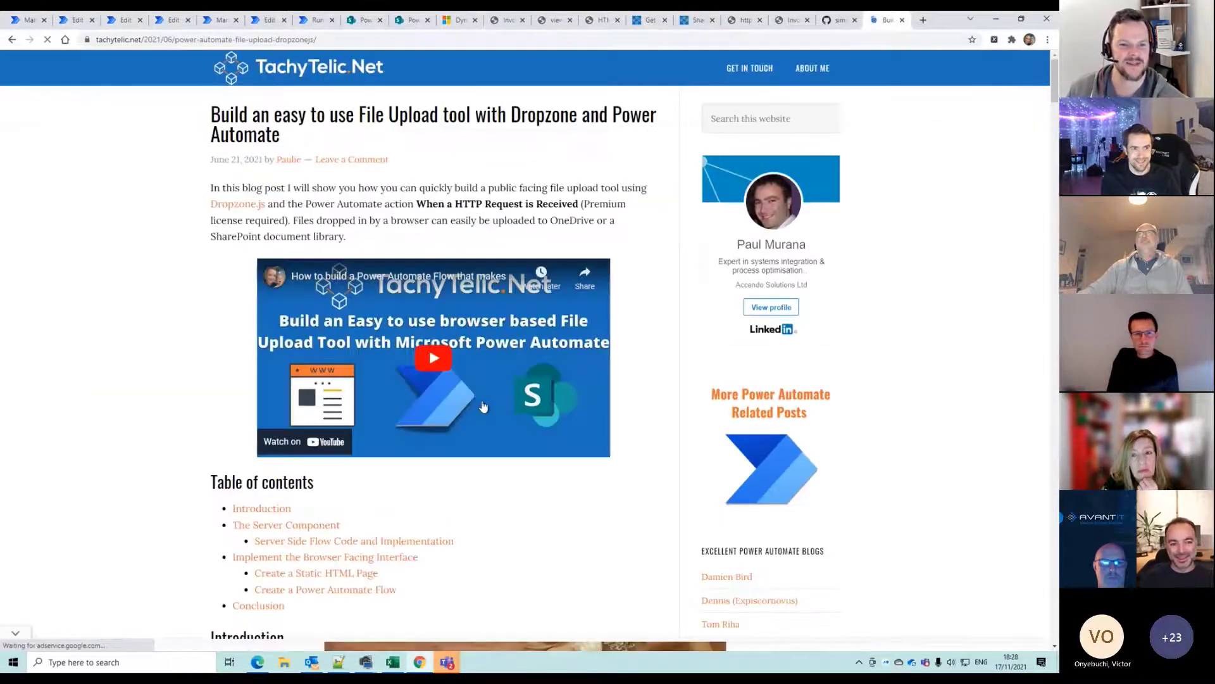
pyautogui.scroll(-6, 281, 447)
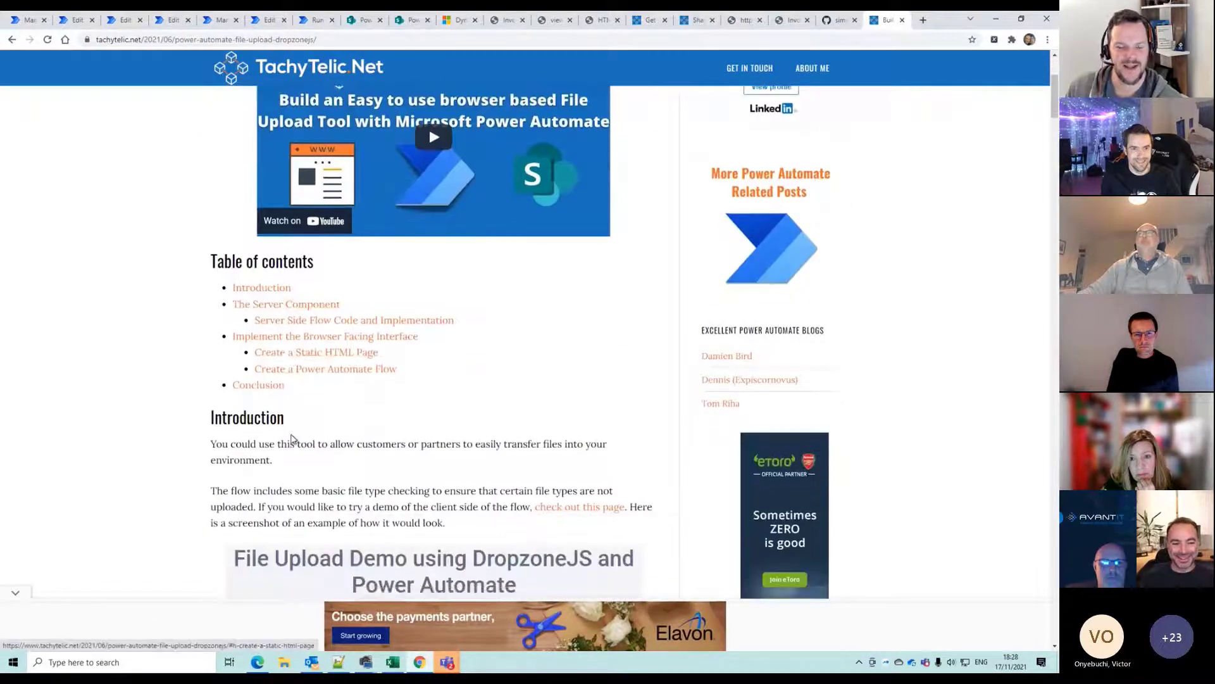
pyautogui.scroll(-2, 291, 436)
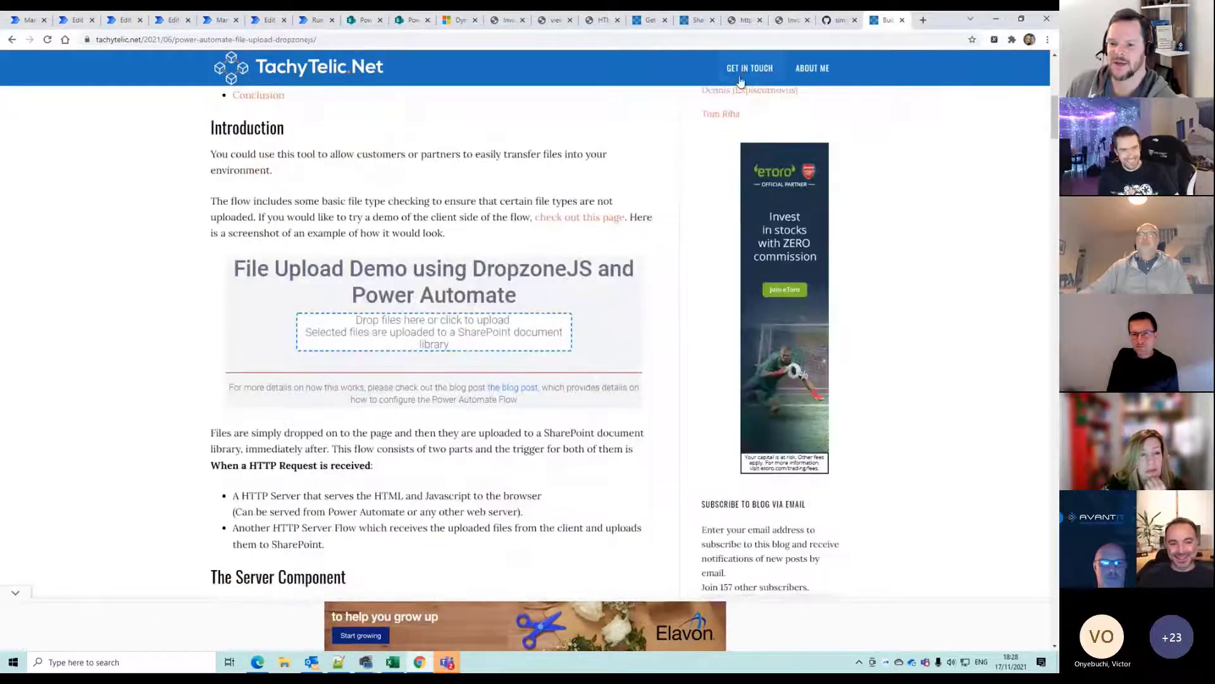
# Restore and narrow the browser window, and minimize the window behind it to expose the desktop
pyautogui.click(1021, 19)
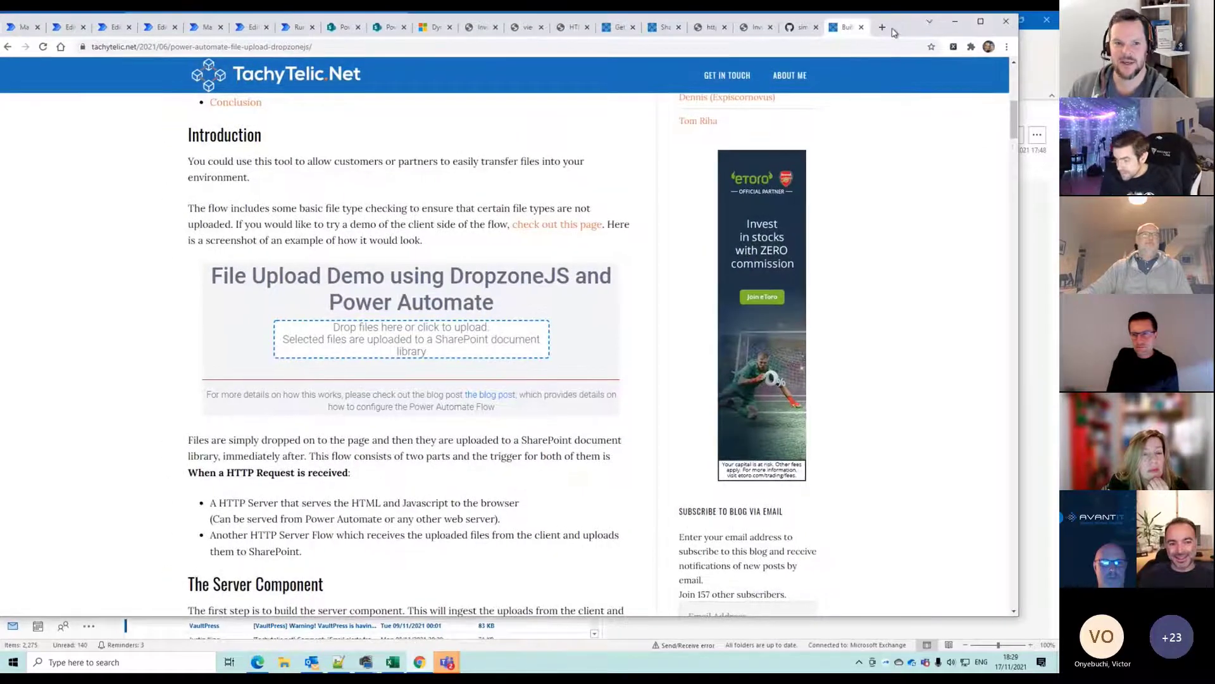
pyautogui.moveTo(1009, 163); pyautogui.dragTo(814, 163)
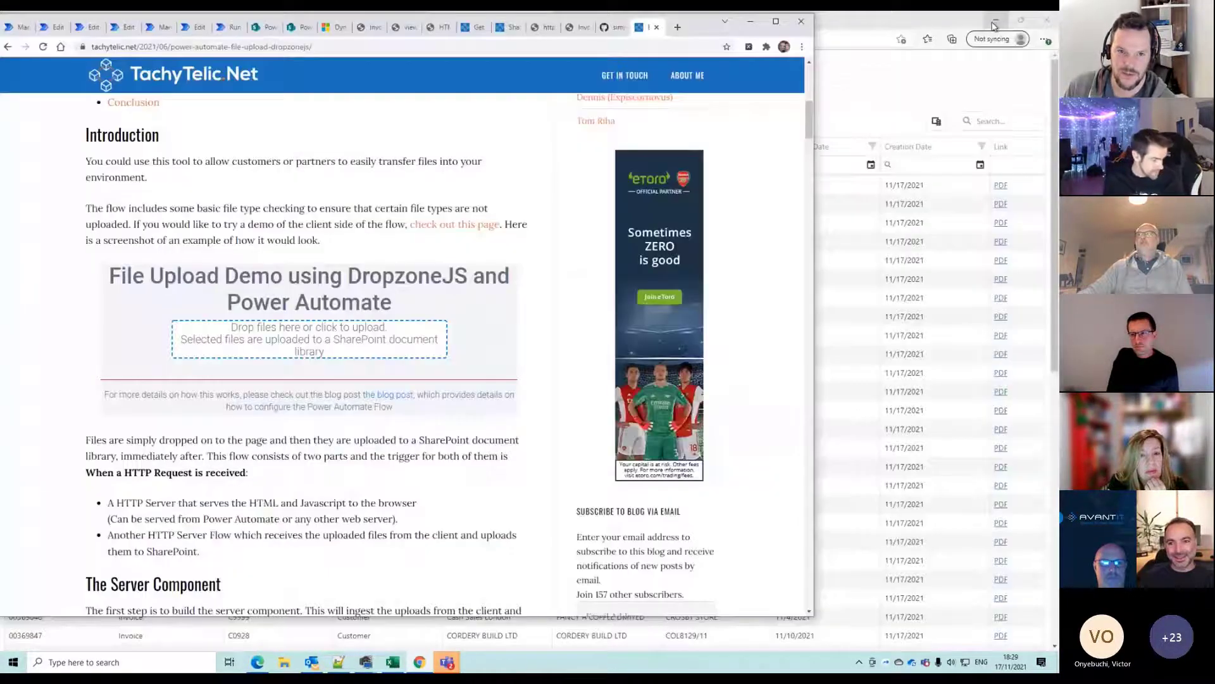
pyautogui.click(992, 21)
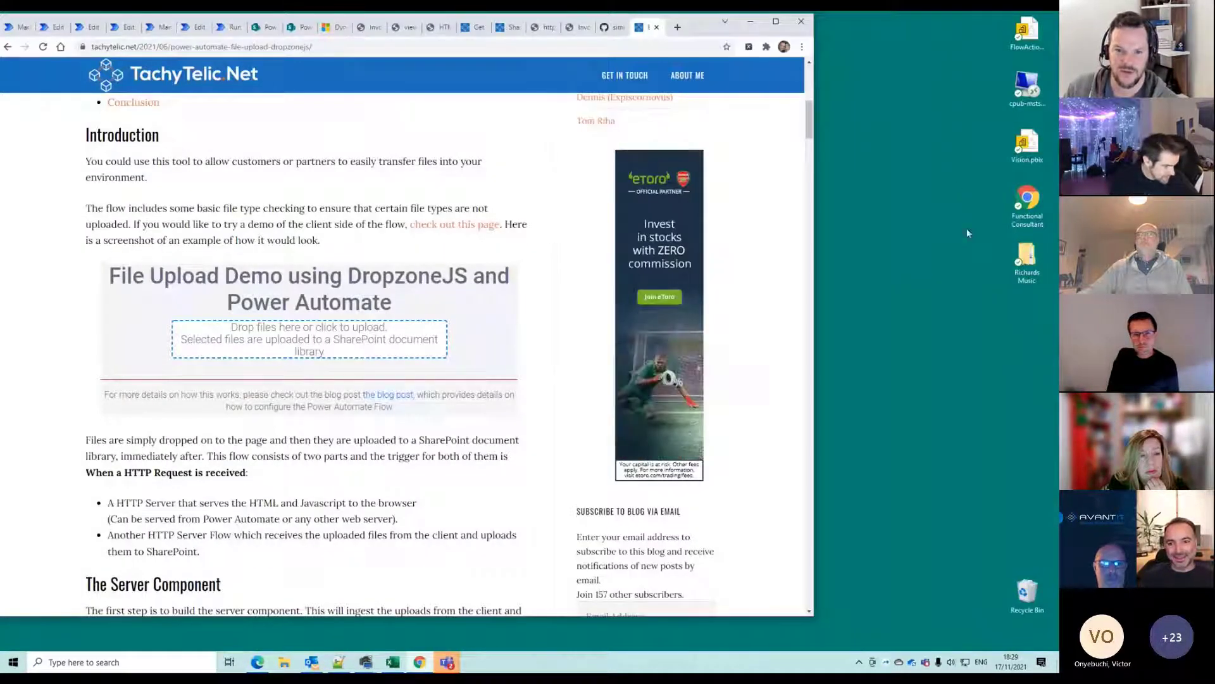
# Create a text file on the desktop with its default name, fill it with "fgdfgdfgf", save it and close it
pyautogui.rightClick(947, 384)
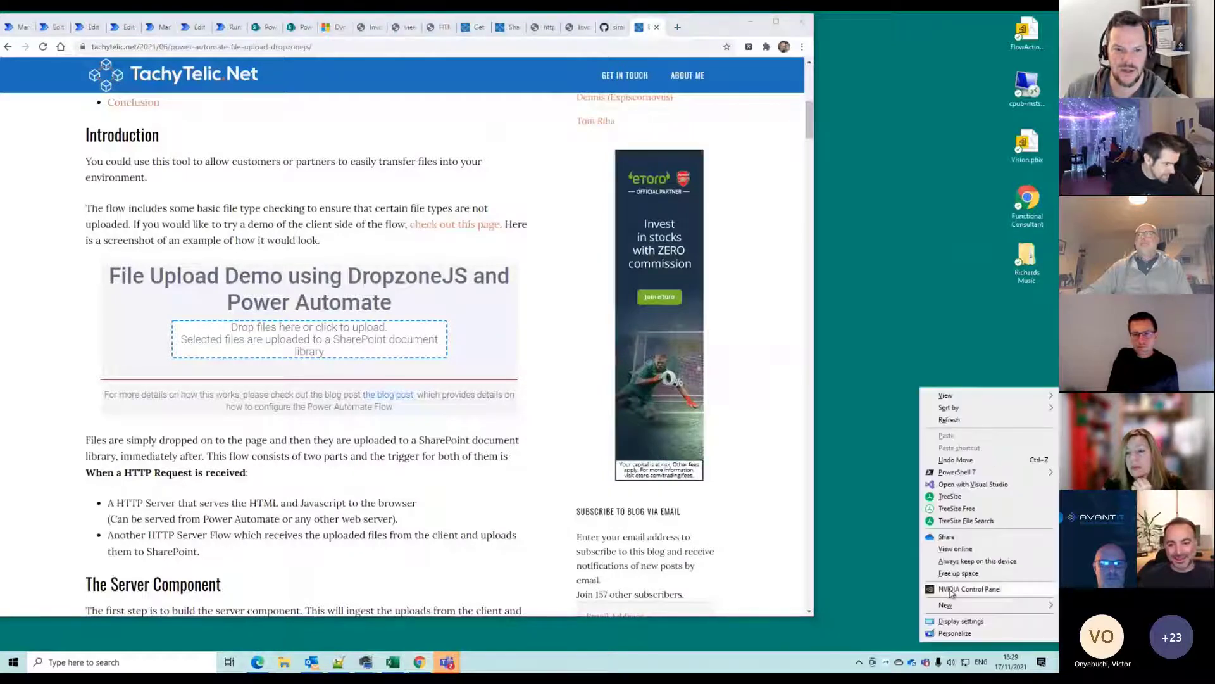
pyautogui.moveTo(924, 602)
pyautogui.click(798, 567)
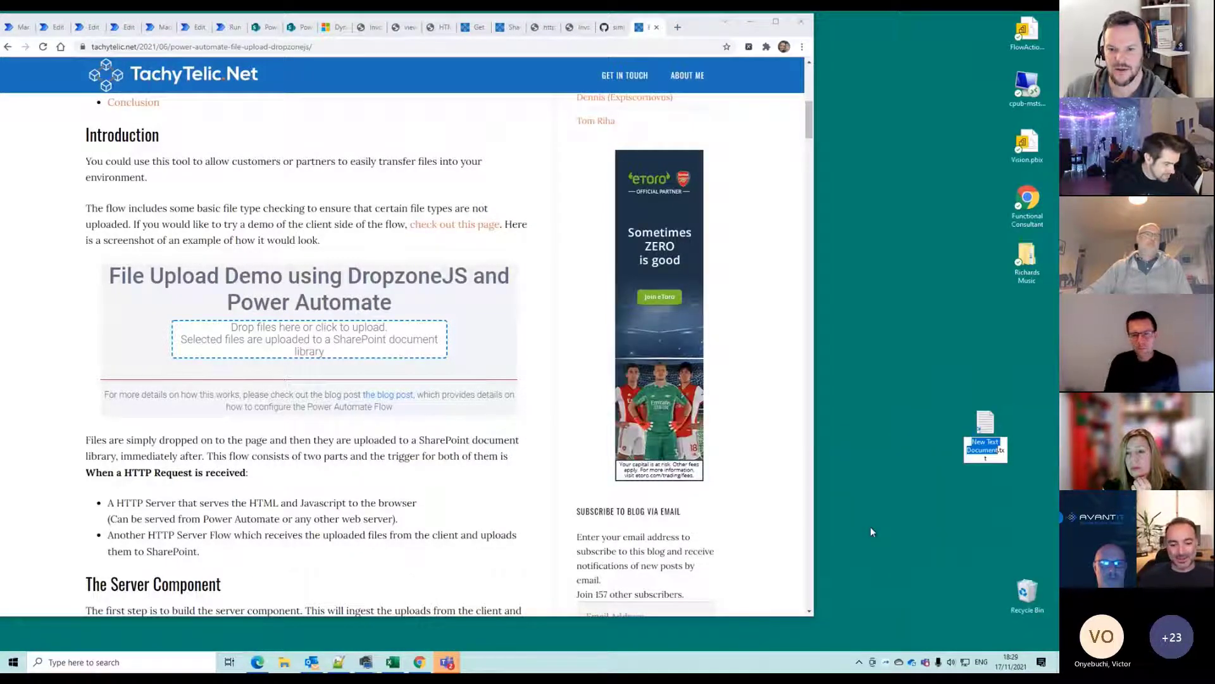
pyautogui.press('Return')
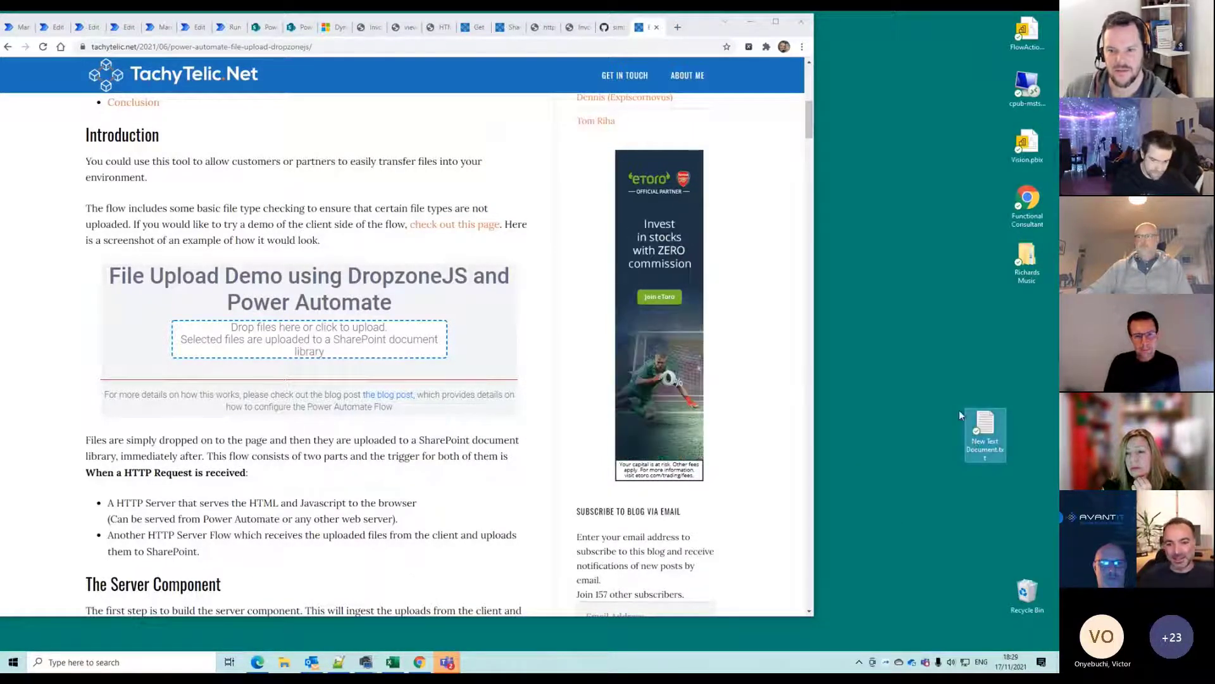
pyautogui.doubleClick(1002, 431)
pyautogui.write('fgdfgdfgf')
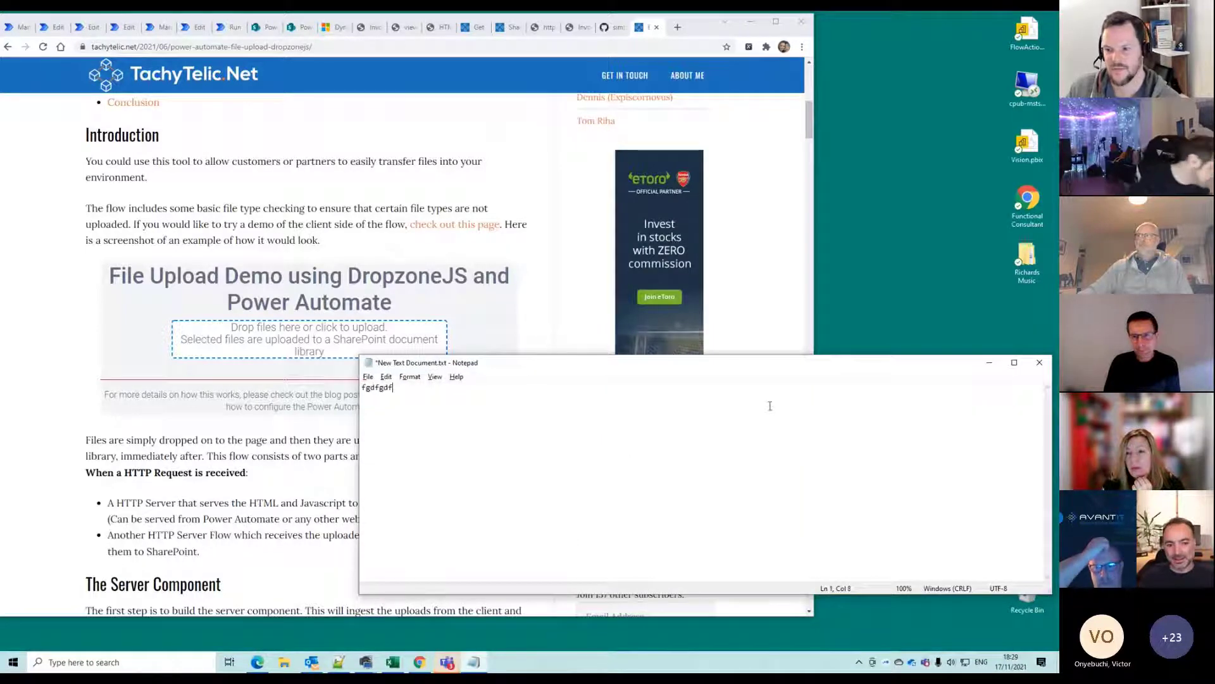
pyautogui.click(1039, 362)
pyautogui.press('Return')
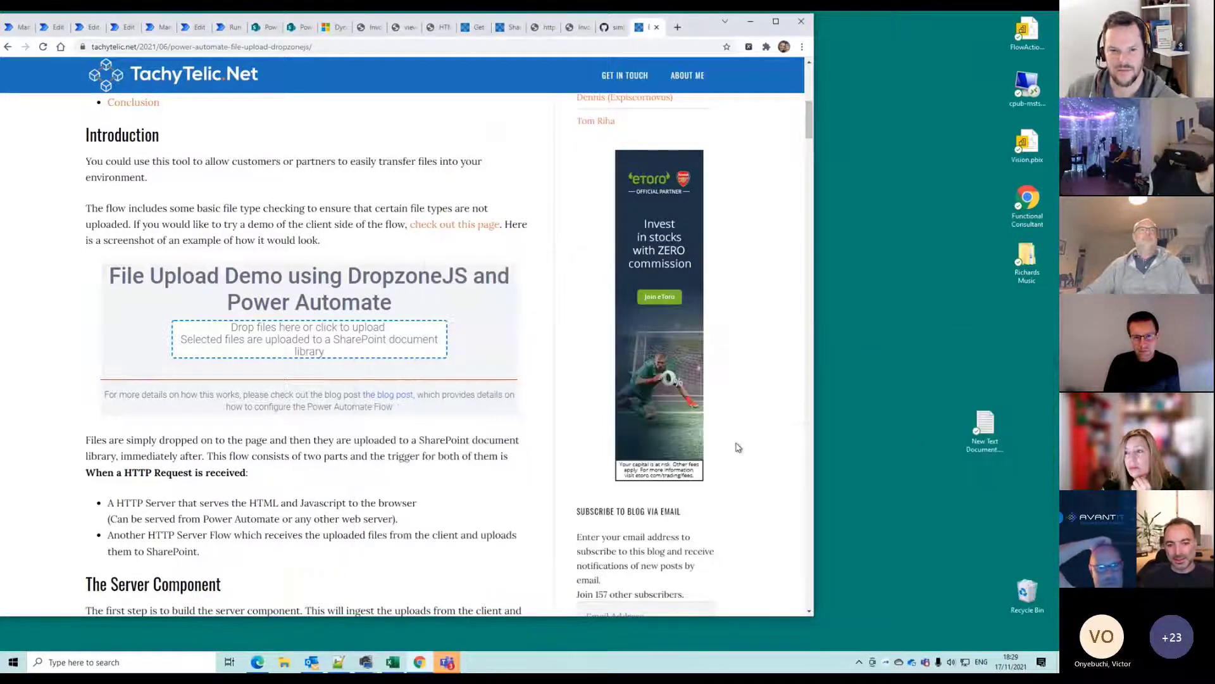
# Open the article's linked live upload demo page and upload New Text Document.txt through its drop area
pyautogui.moveTo(969, 428); pyautogui.dragTo(318, 341)
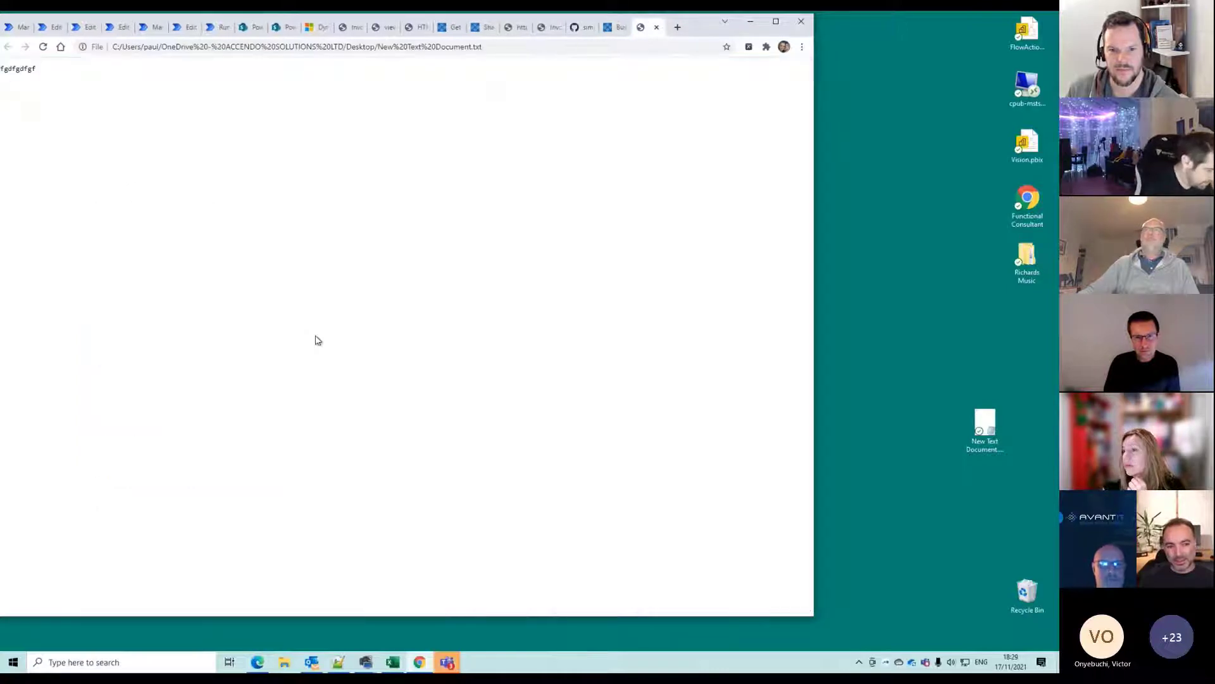
pyautogui.click(614, 27)
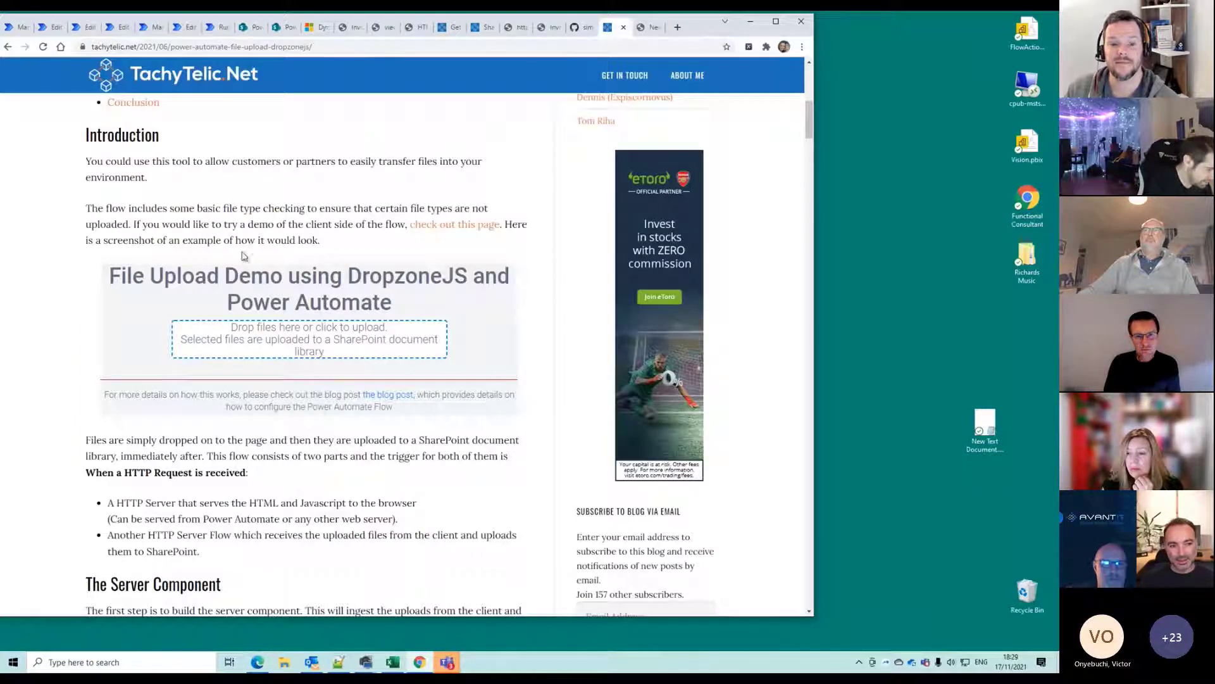
pyautogui.click(446, 225)
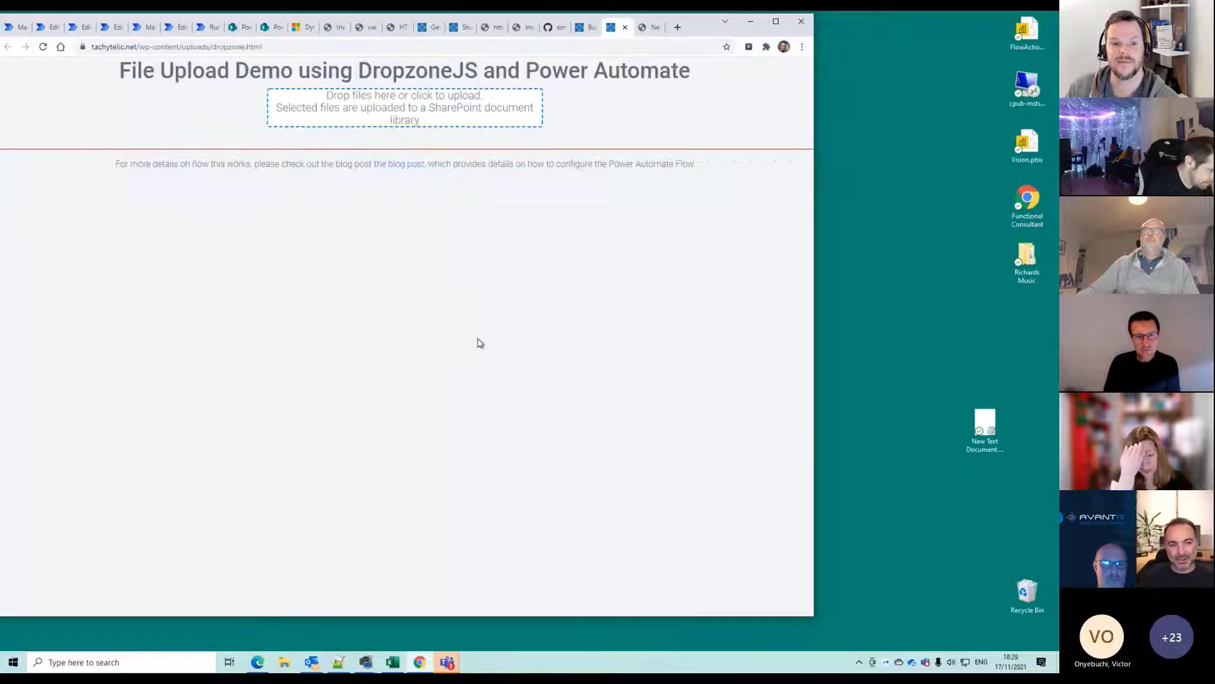
pyautogui.moveTo(985, 425); pyautogui.dragTo(431, 101)
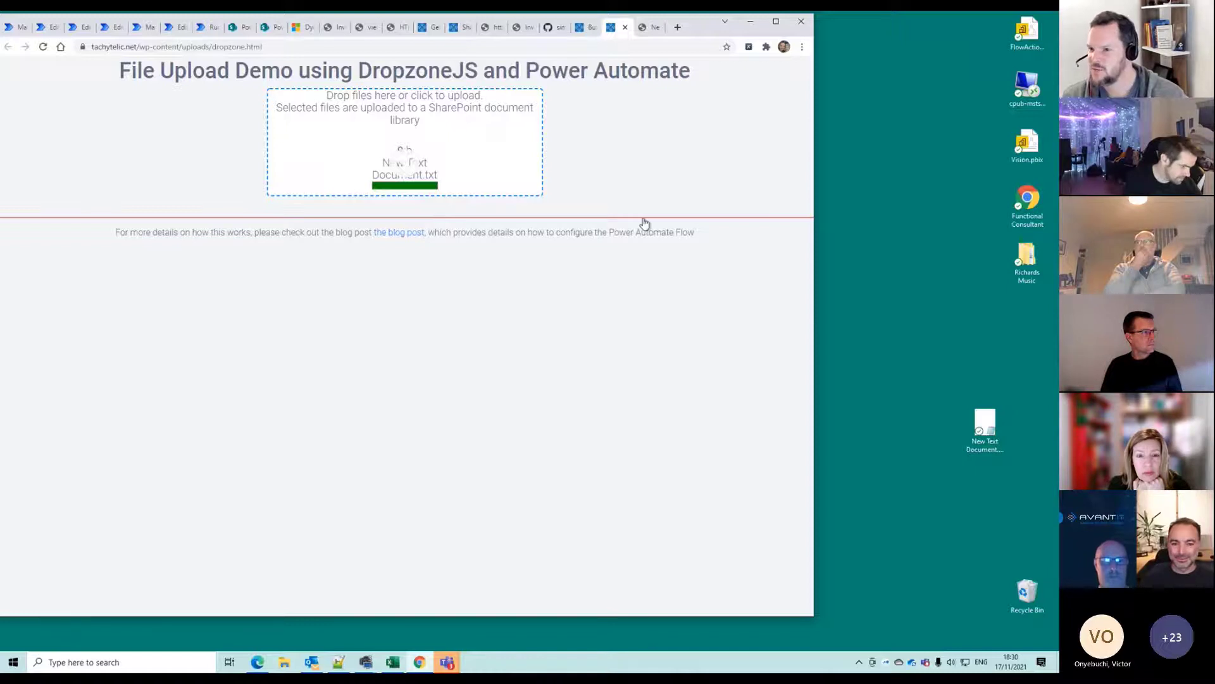
# Switch to the Teams meeting chat to read the participants' latest messages, and return to the file upload demo page
pyautogui.moveTo(440, 664)
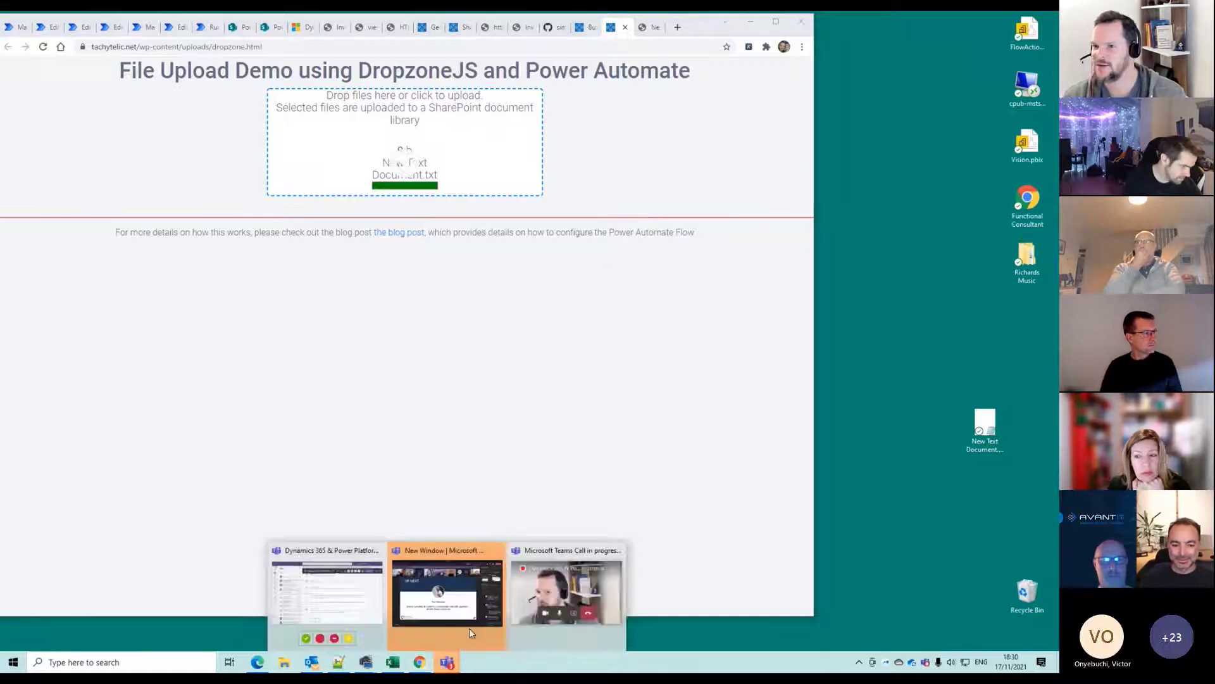
pyautogui.click(446, 595)
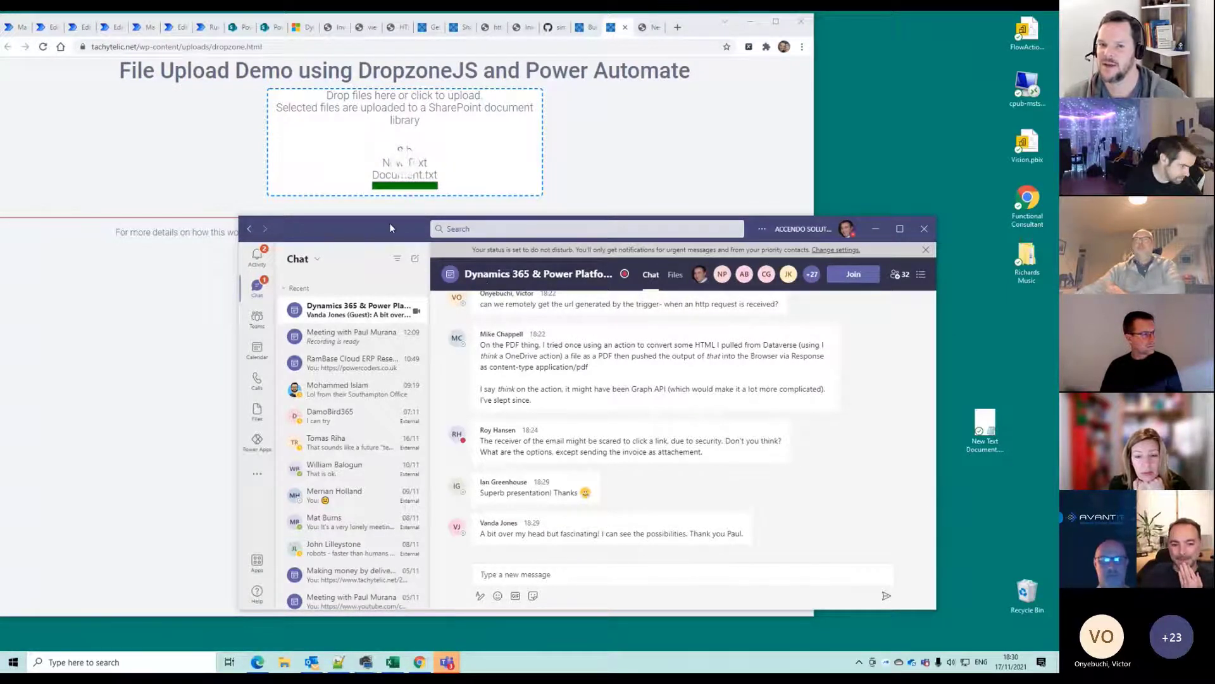
pyautogui.scroll(1, 588, 452)
pyautogui.scroll(-1, 588, 452)
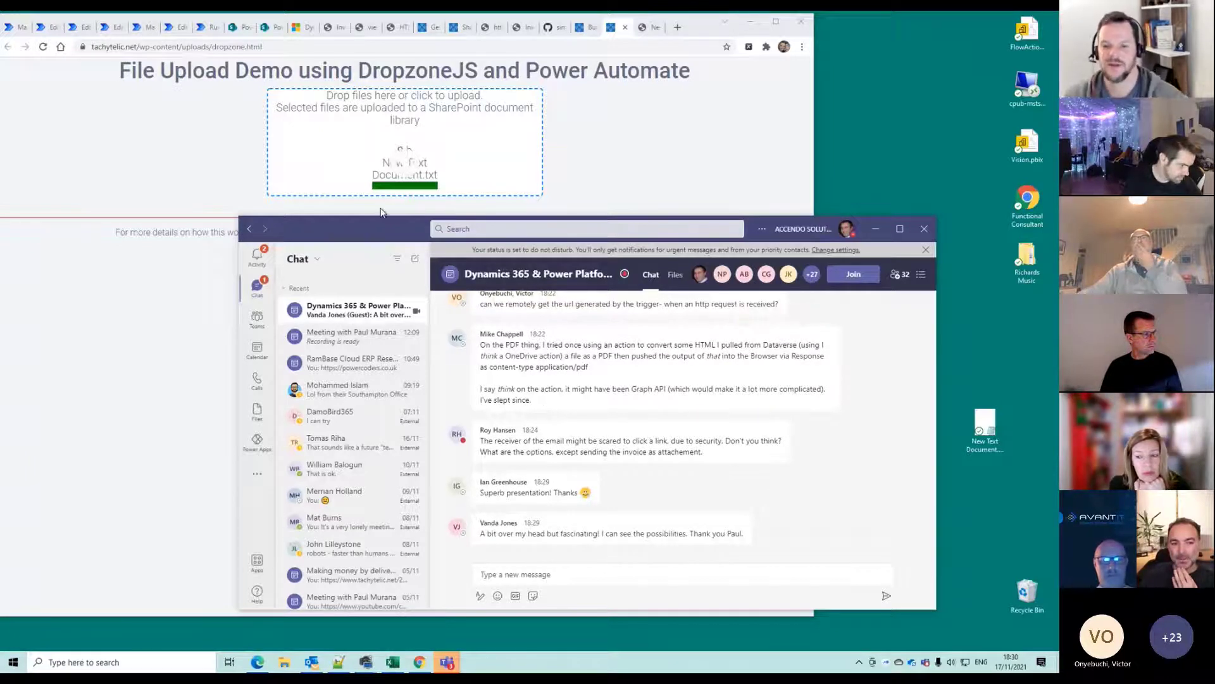
pyautogui.click(162, 340)
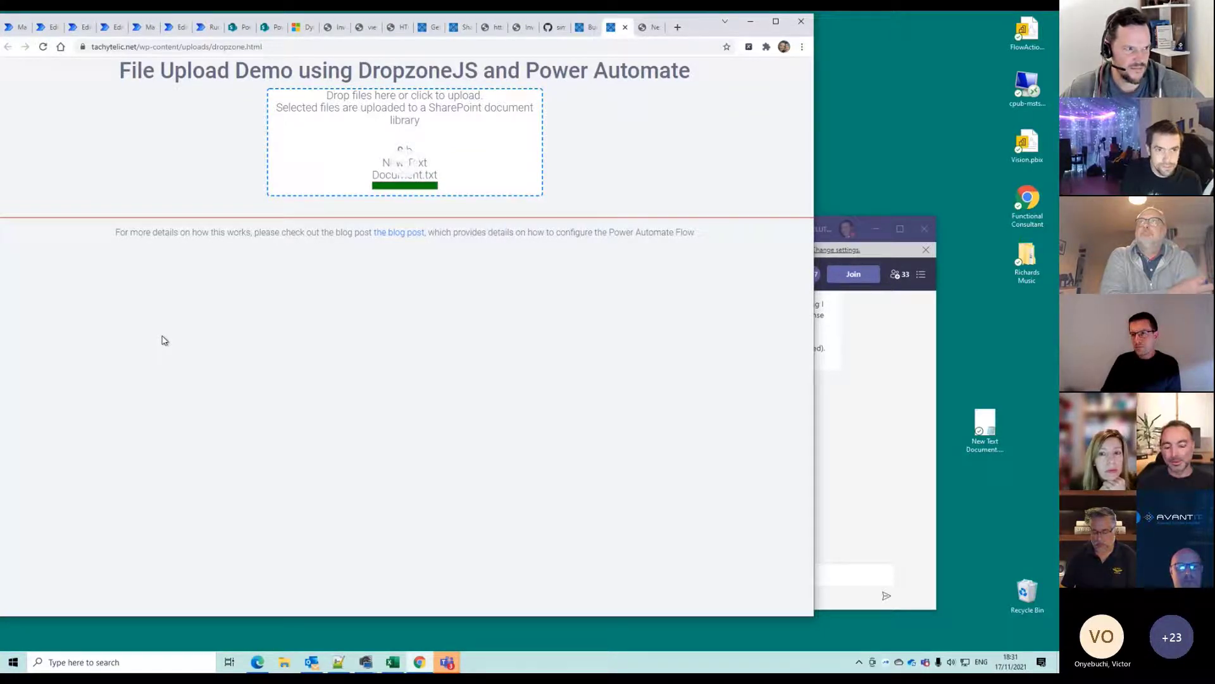
pyautogui.click(885, 437)
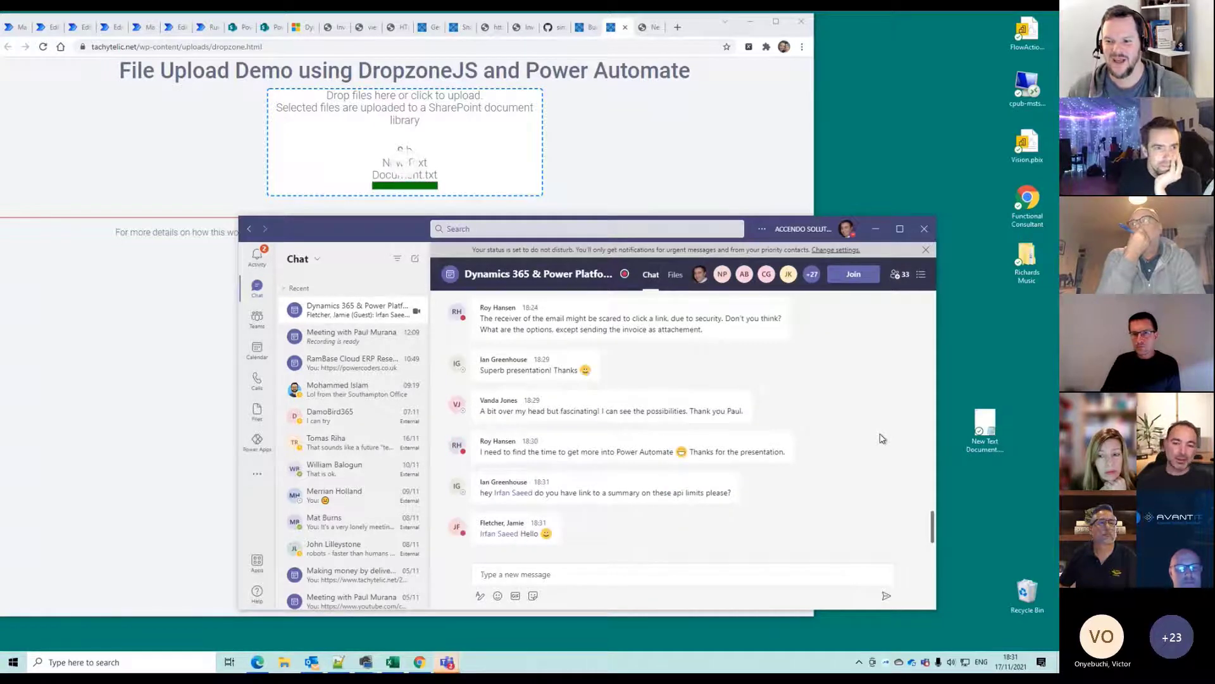
pyautogui.click(773, 194)
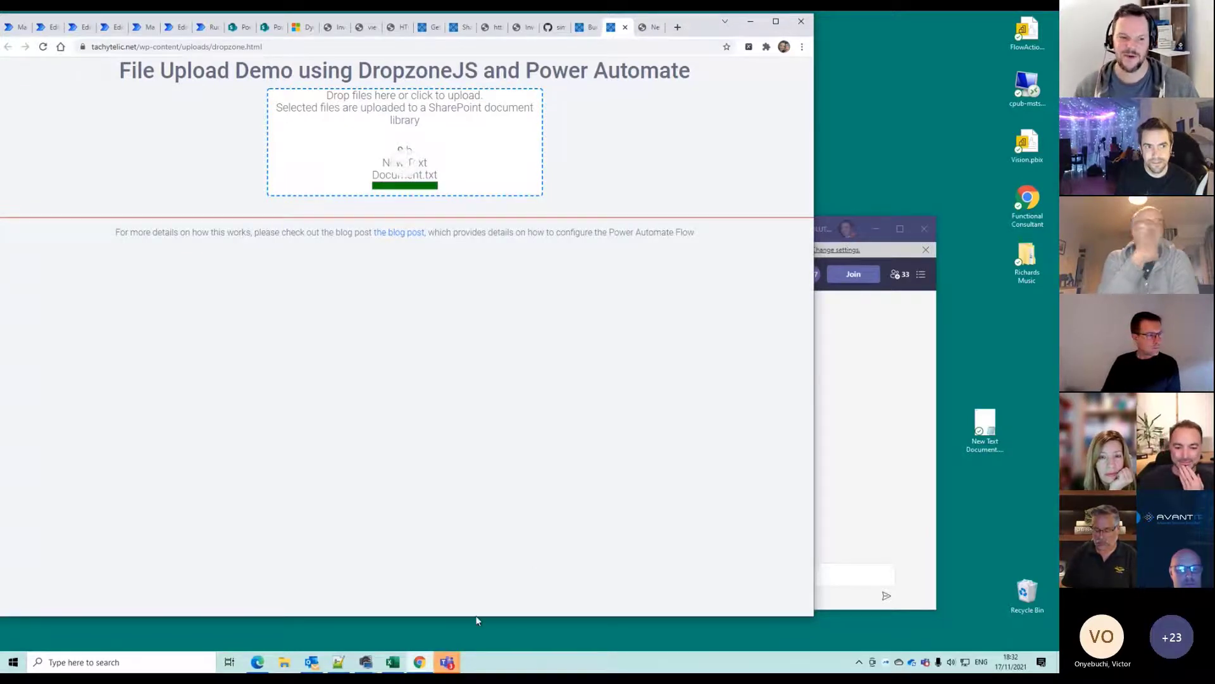
pyautogui.click(446, 663)
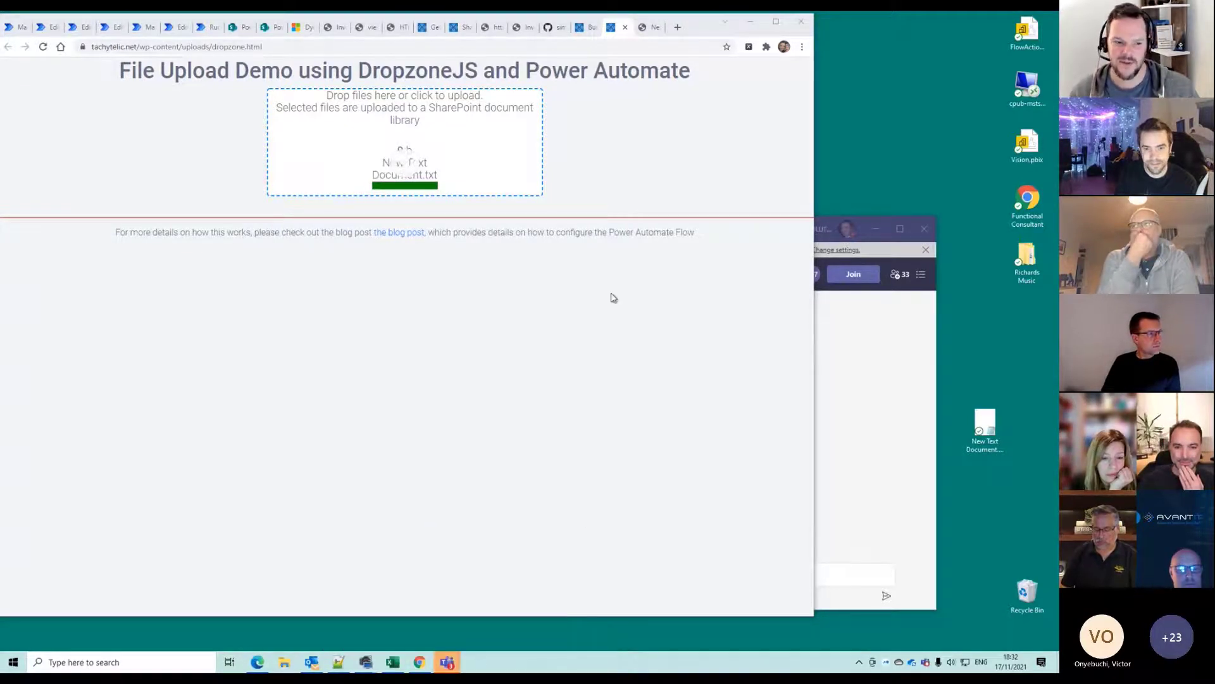